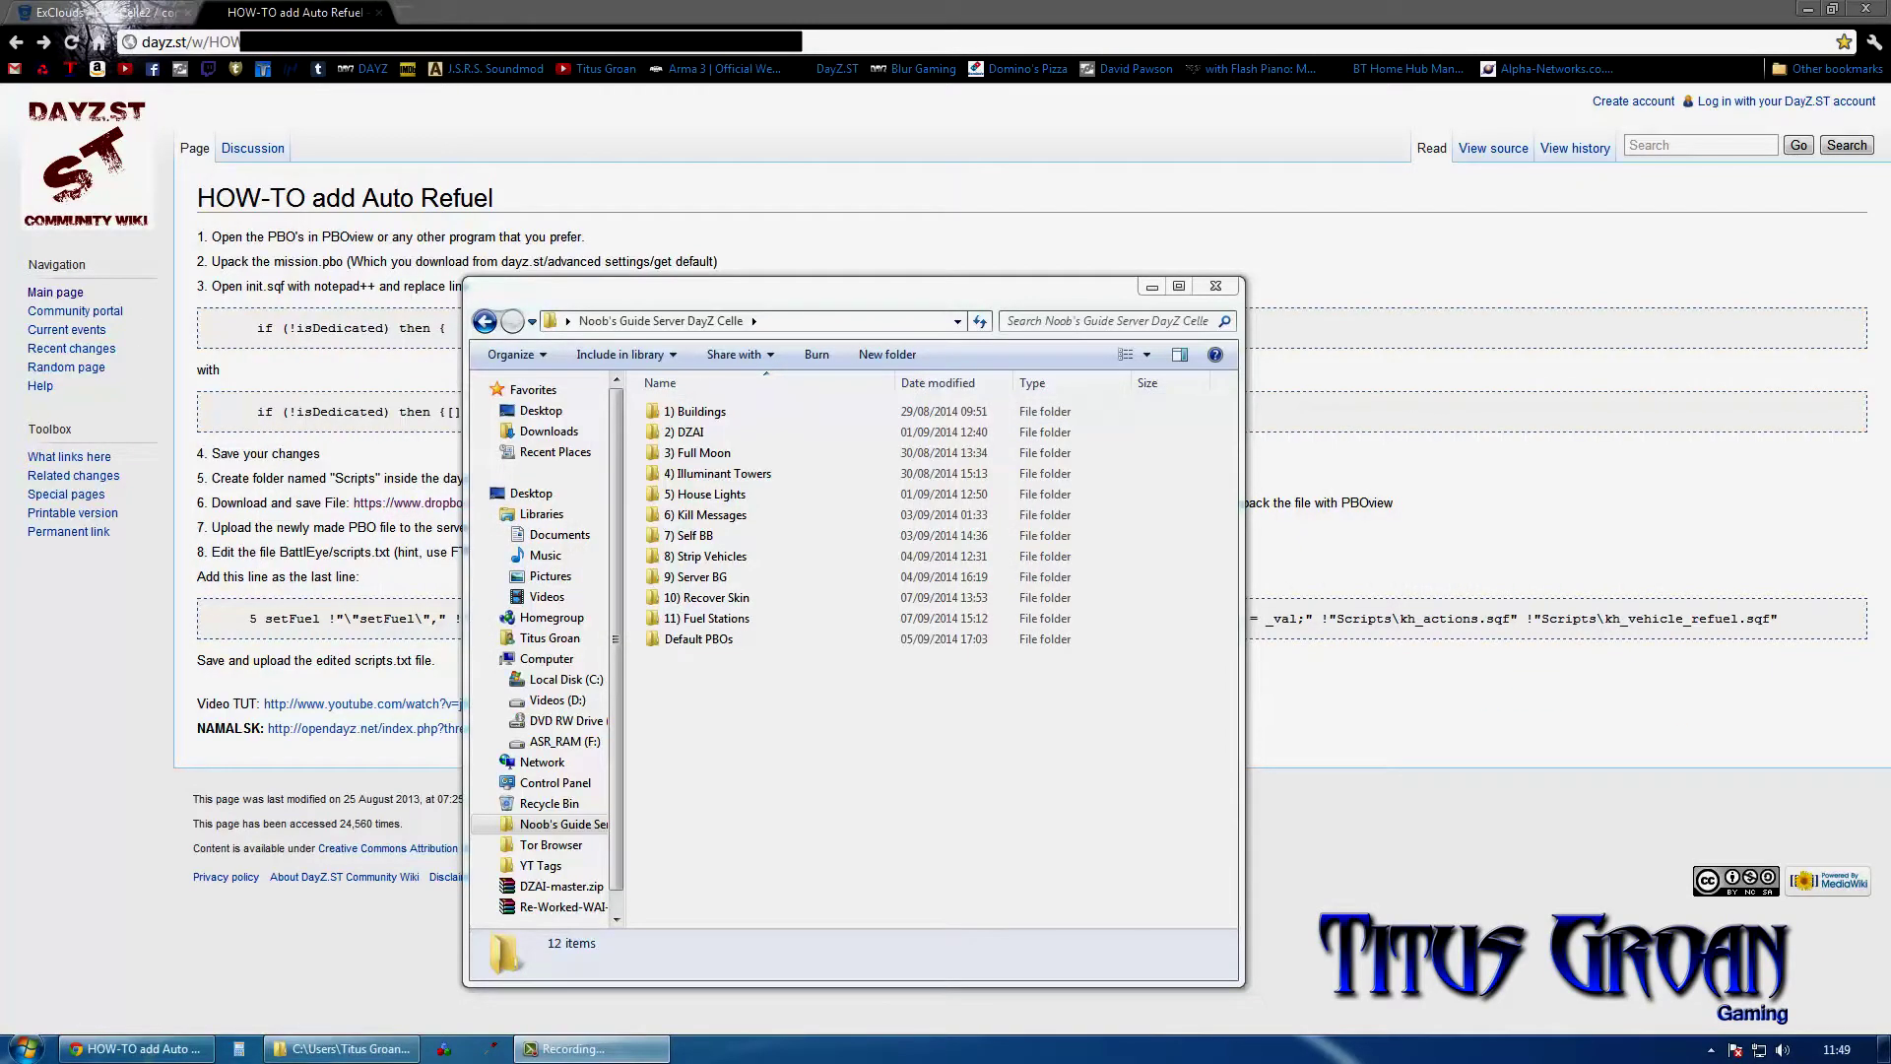
Step: Create a new folder named '12 Auto Refuel' in the DayZ Celle server guide folder
{"action": "left_click", "coordinate": [1071, 845]}
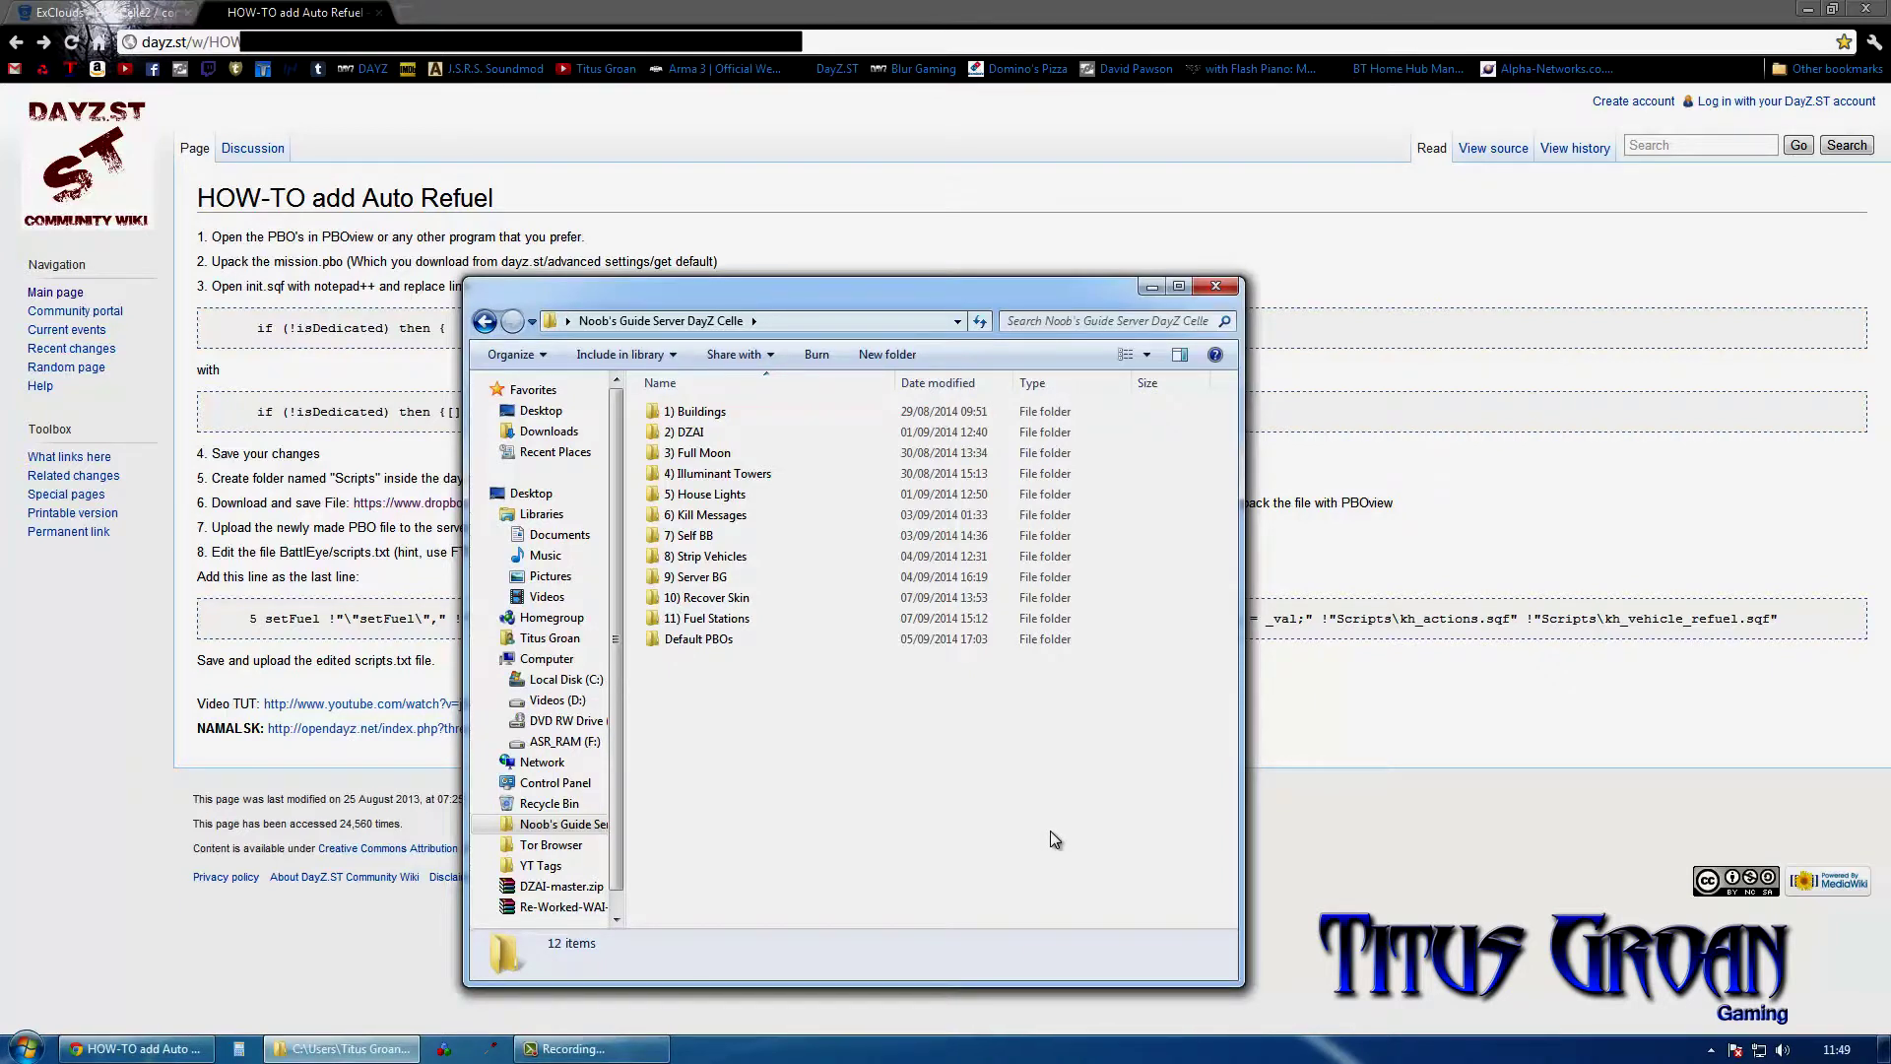
{"action": "left_click", "coordinate": [892, 355]}
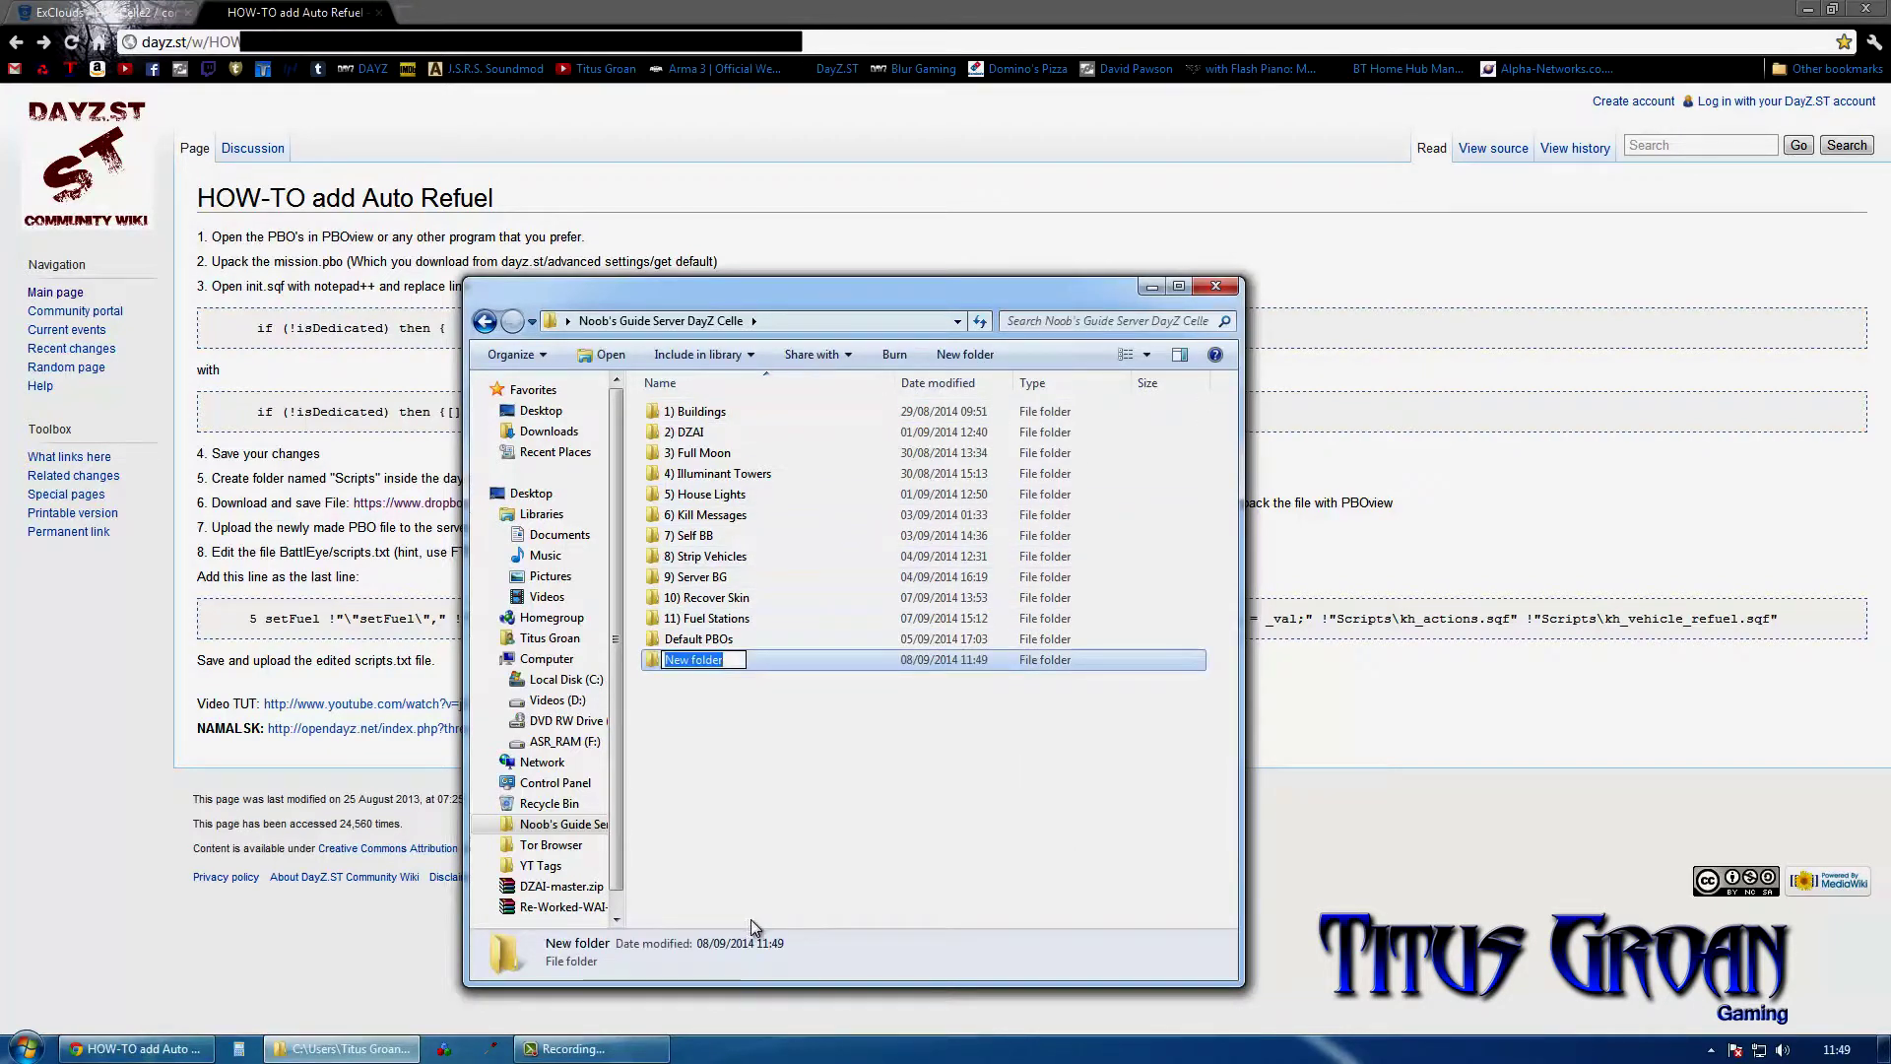
{"action": "type", "text": "12 Auto "}
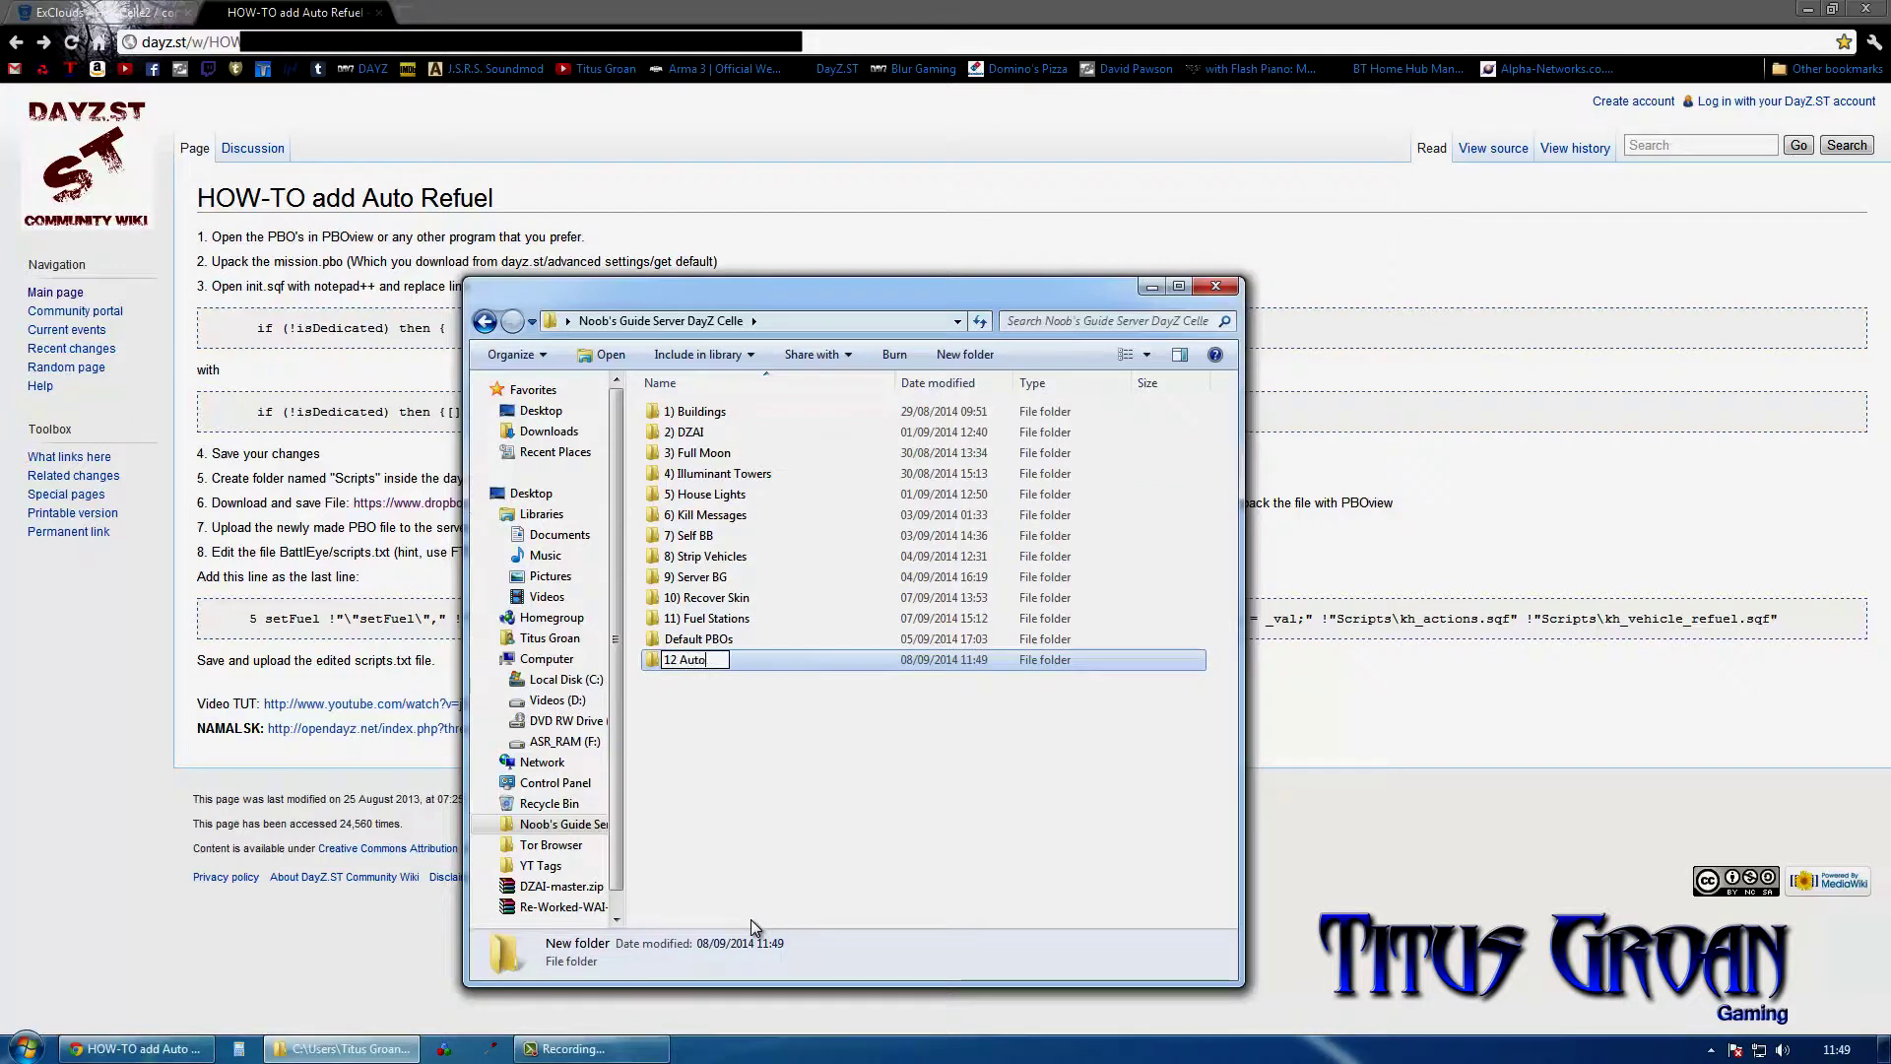
{"action": "type", "text": "Refuel"}
{"action": "left_click", "coordinate": [753, 619]}
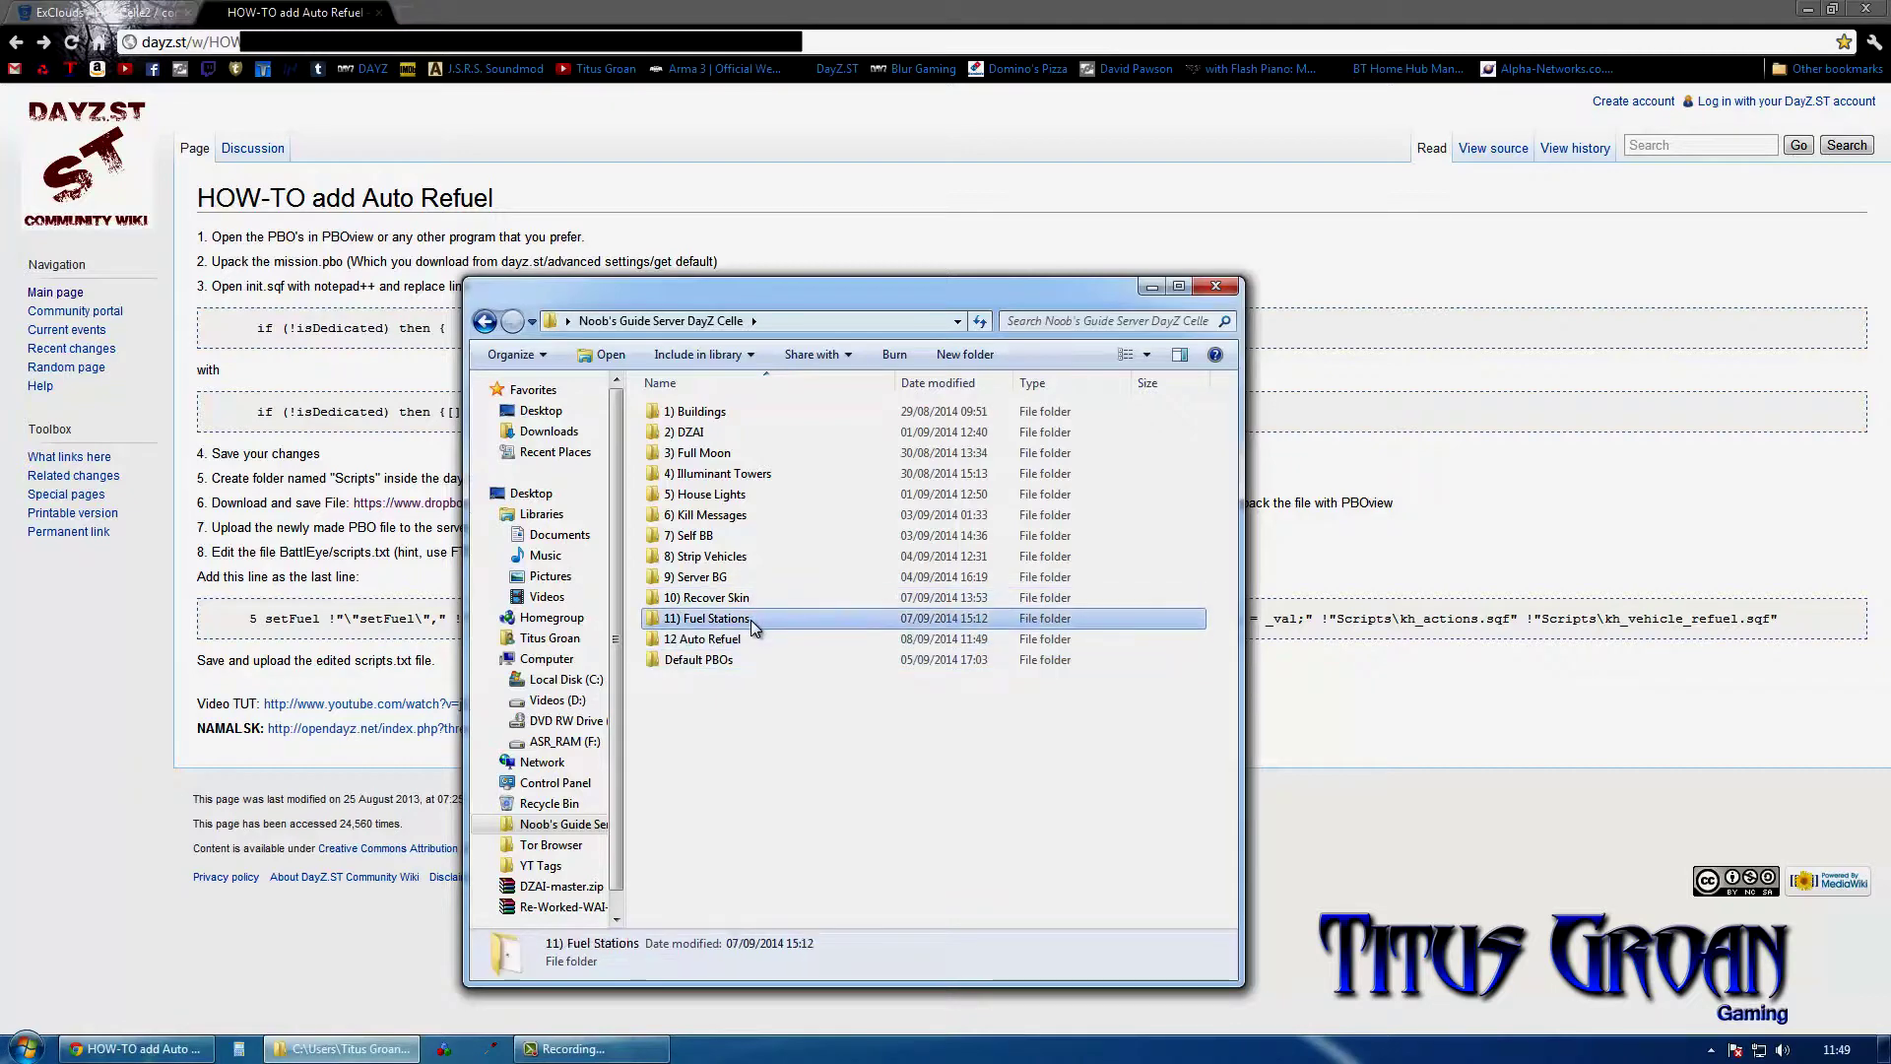
Step: Copy the dayz_code, dayz_mission and dayz_server folders from 11) Fuel Stations
{"action": "double_click", "coordinate": [753, 619]}
{"action": "left_click", "coordinate": [748, 411]}
{"action": "left_click", "coordinate": [743, 452], "text": "shift"}
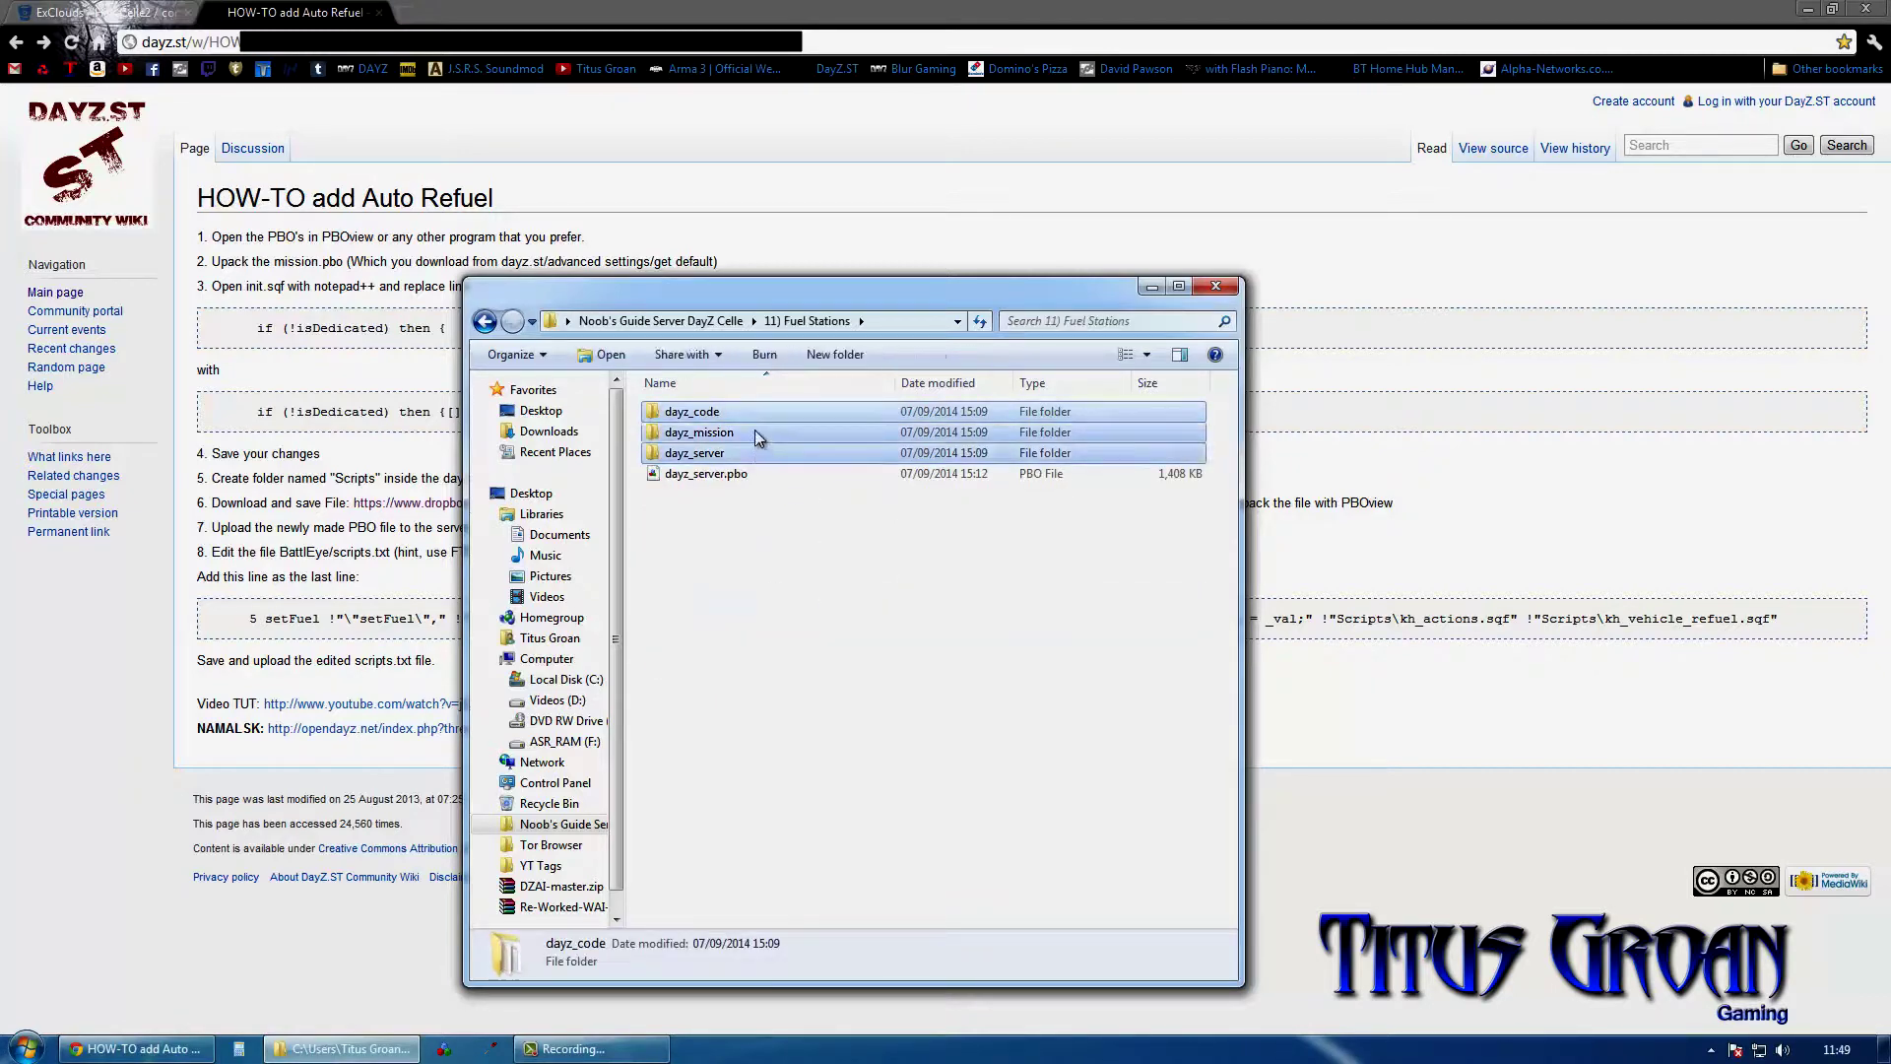
{"action": "right_click", "coordinate": [756, 433]}
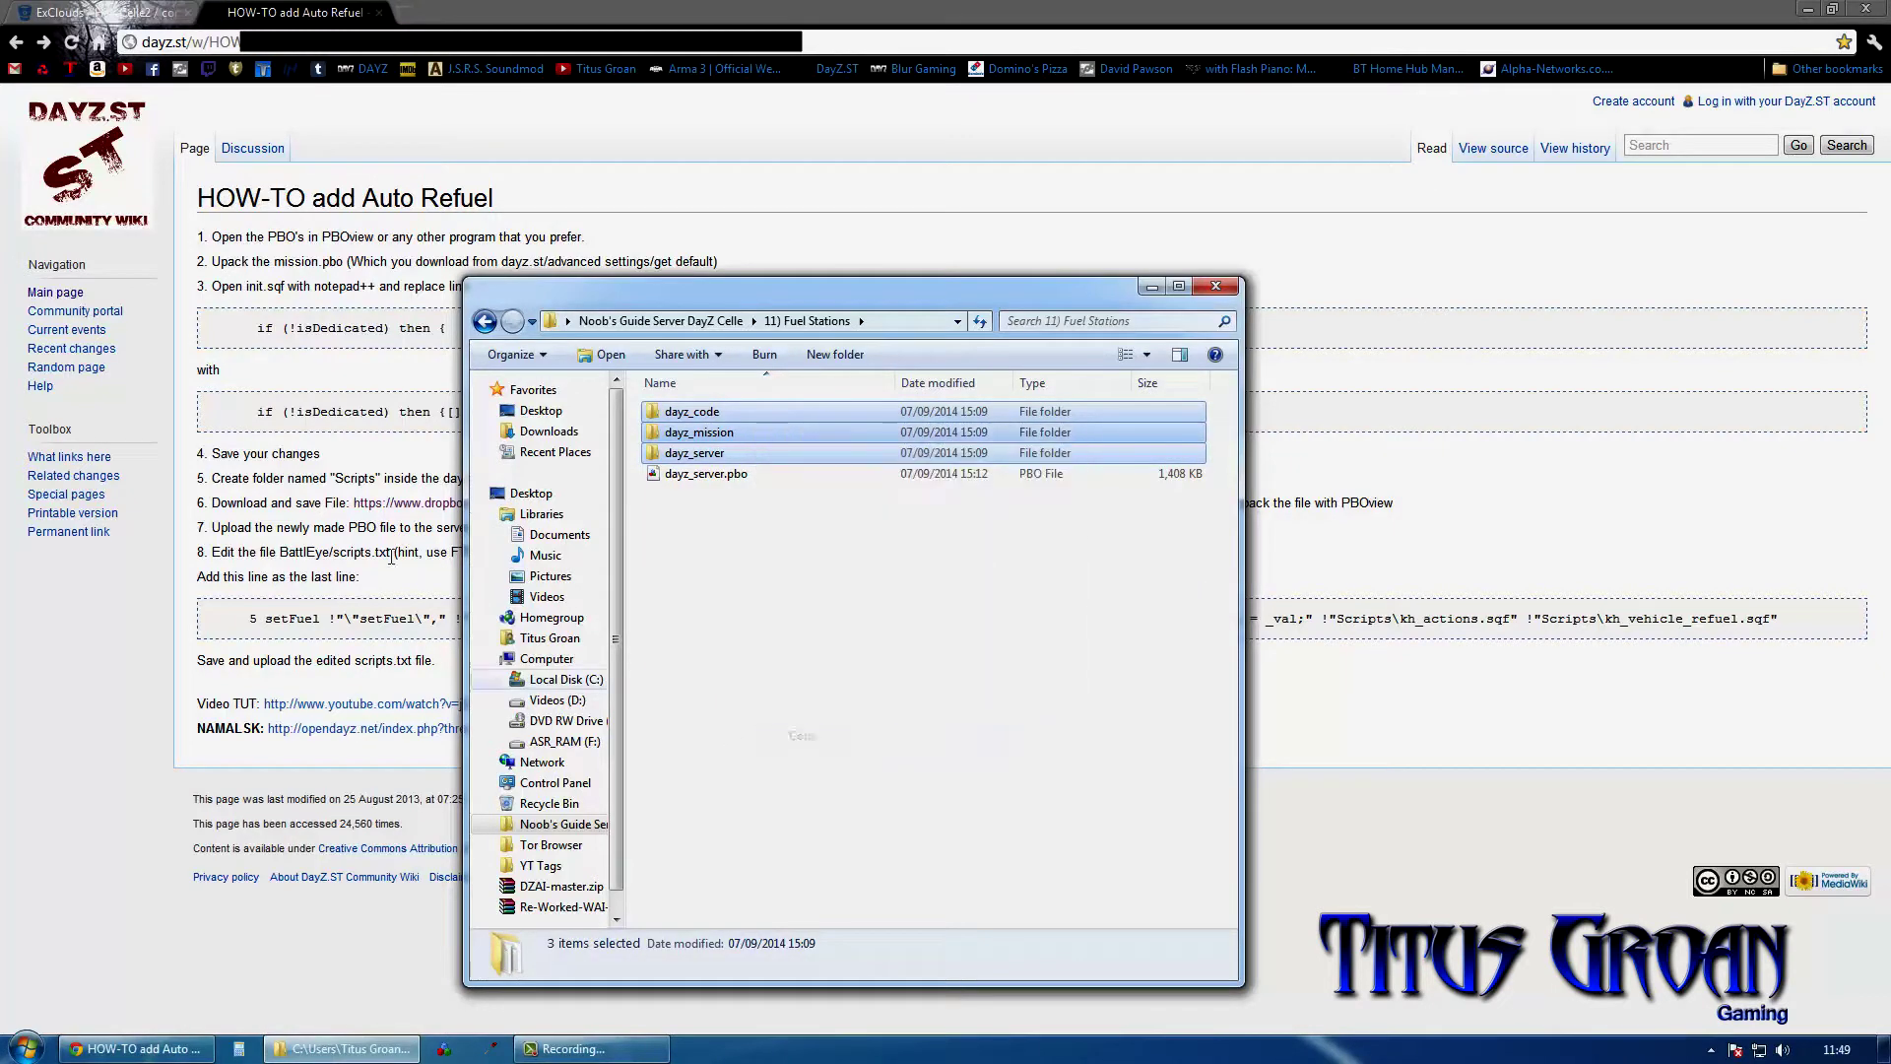
{"action": "left_click", "coordinate": [805, 734]}
Step: Paste the three folders into 12 Auto Refuel, open its dayz_mission folder, and minimise Explorer
{"action": "left_click", "coordinate": [484, 320]}
{"action": "double_click", "coordinate": [715, 642]}
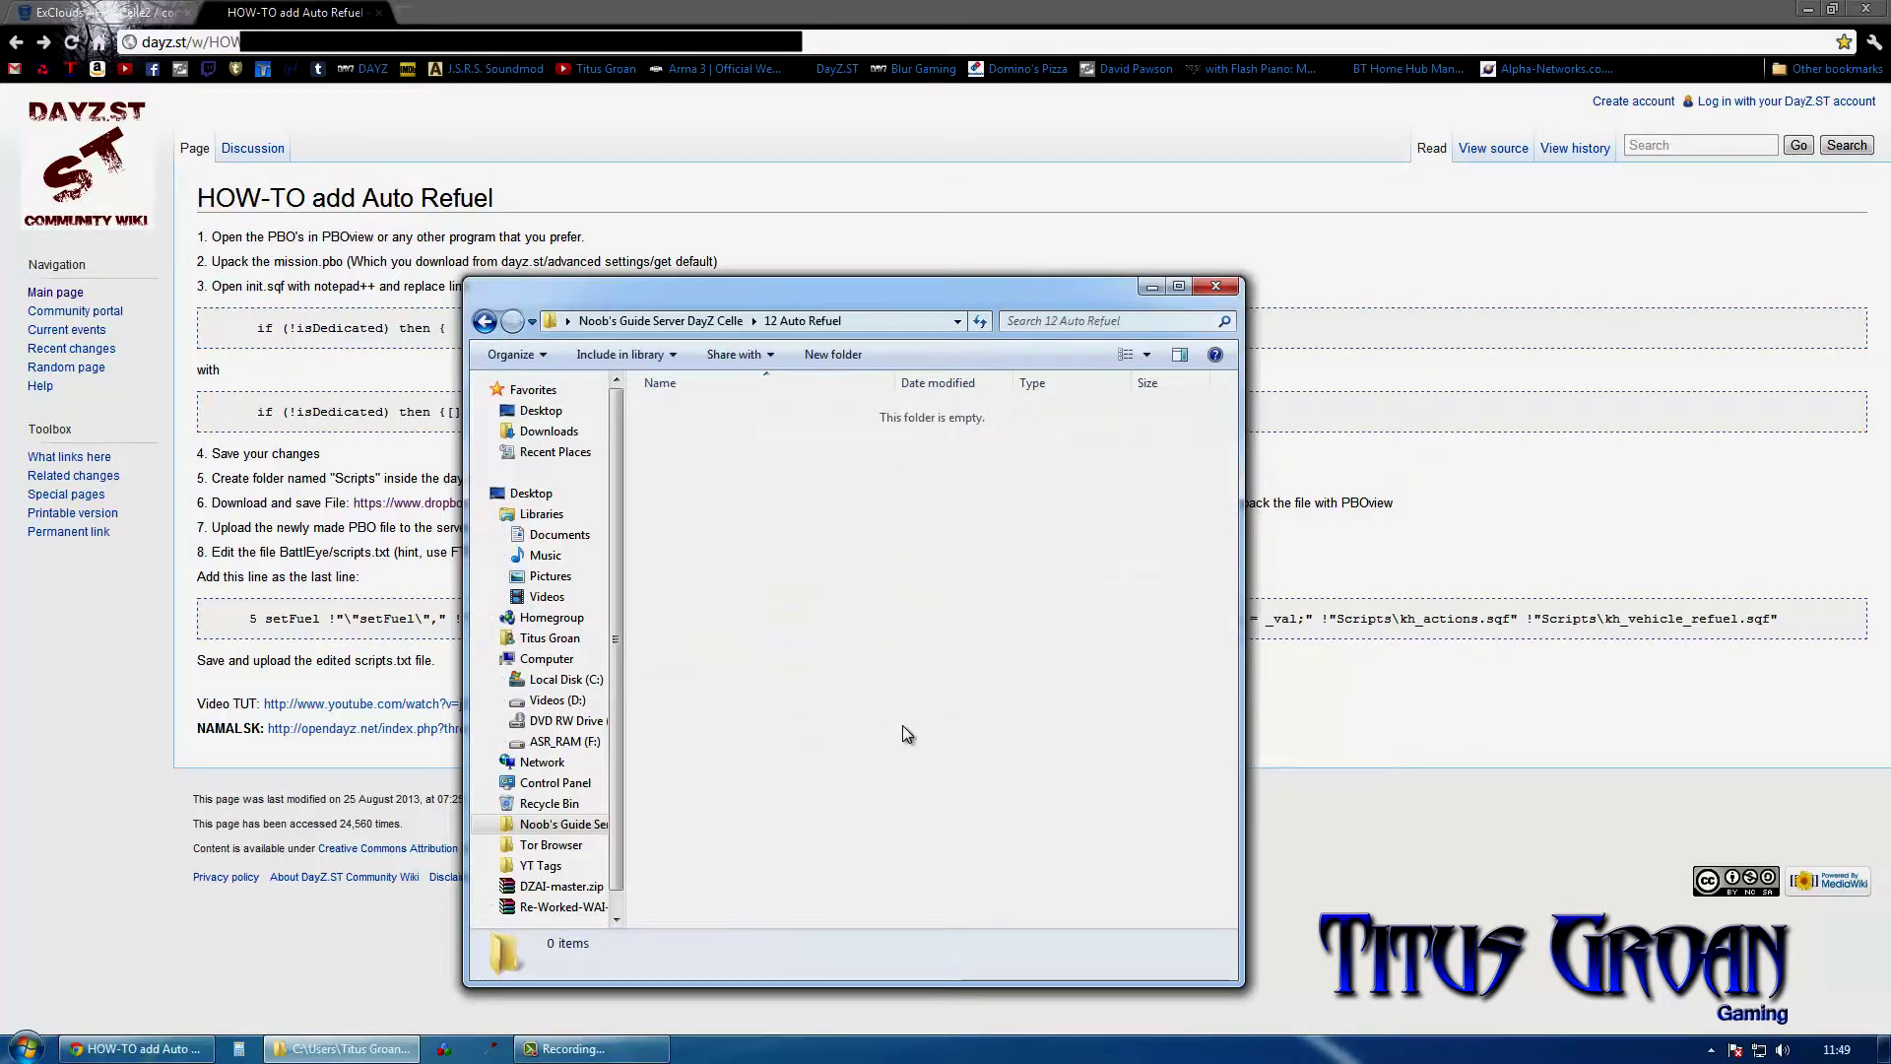
{"action": "key", "text": "ctrl+v"}
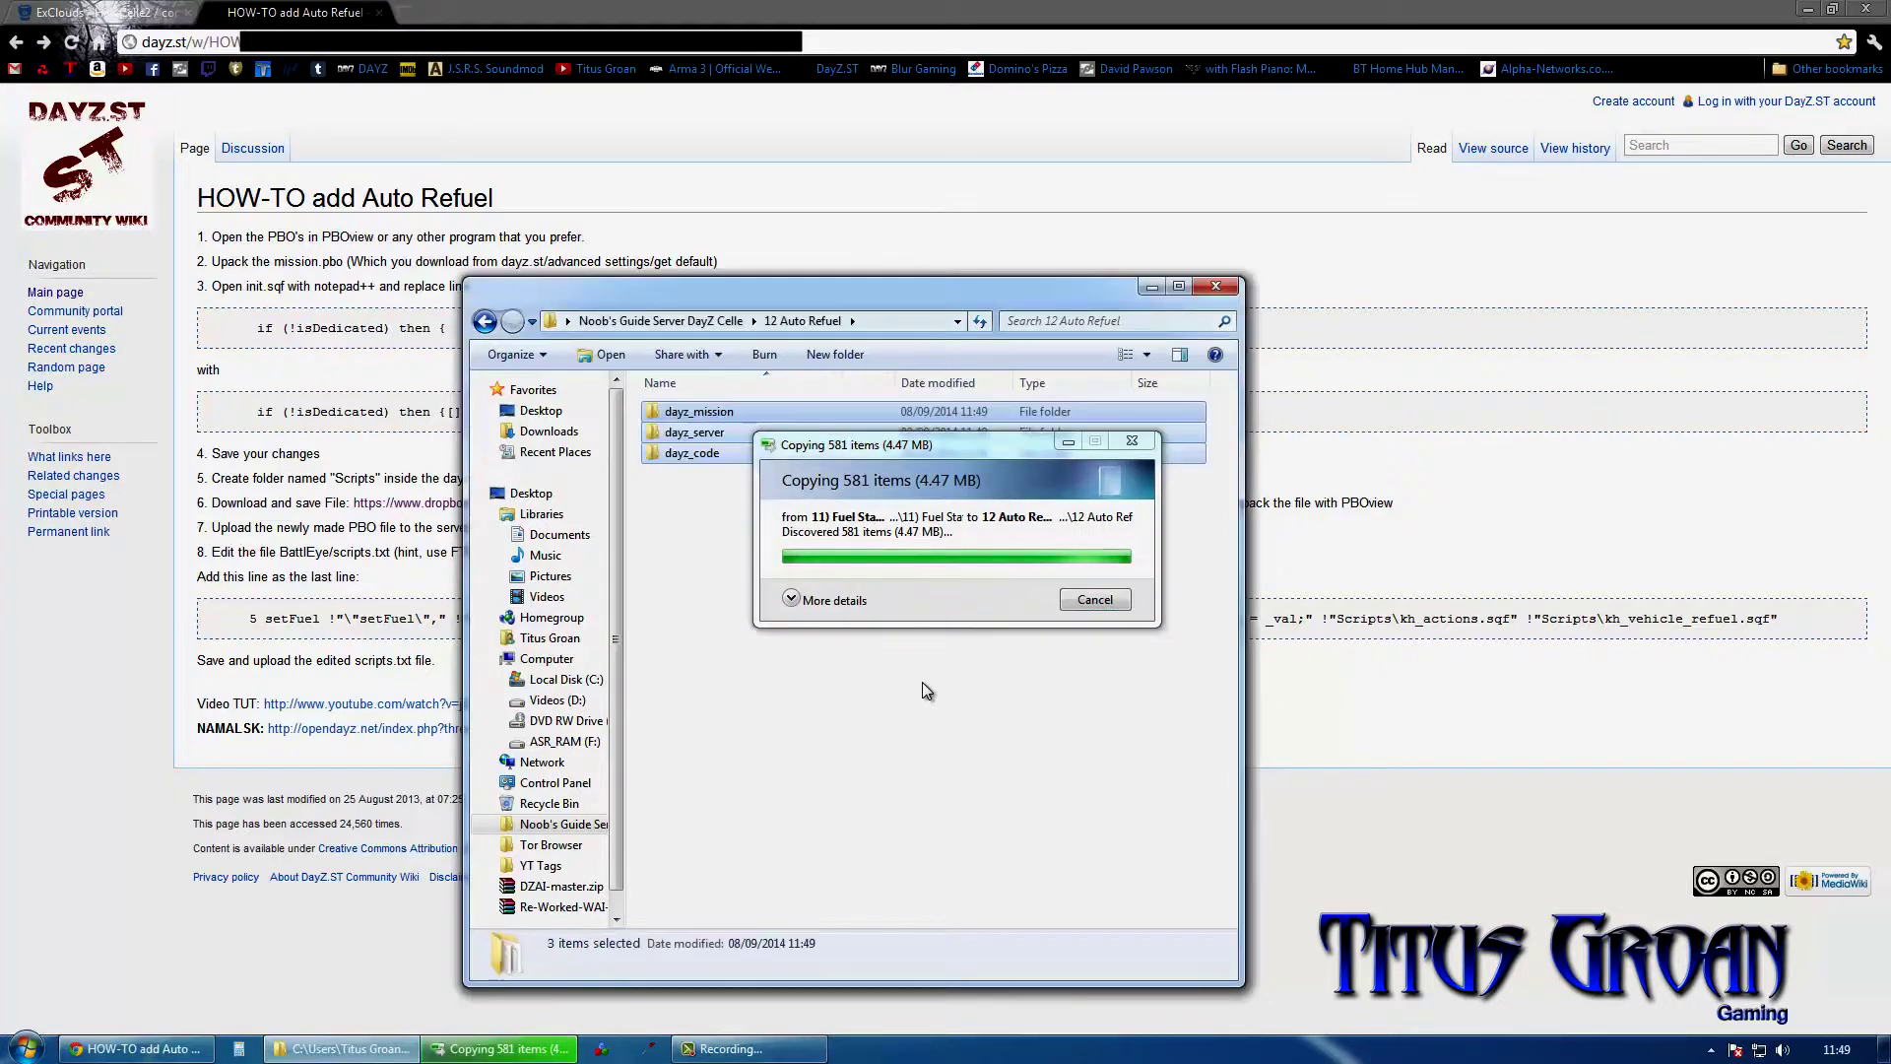
{"action": "left_click", "coordinate": [697, 517]}
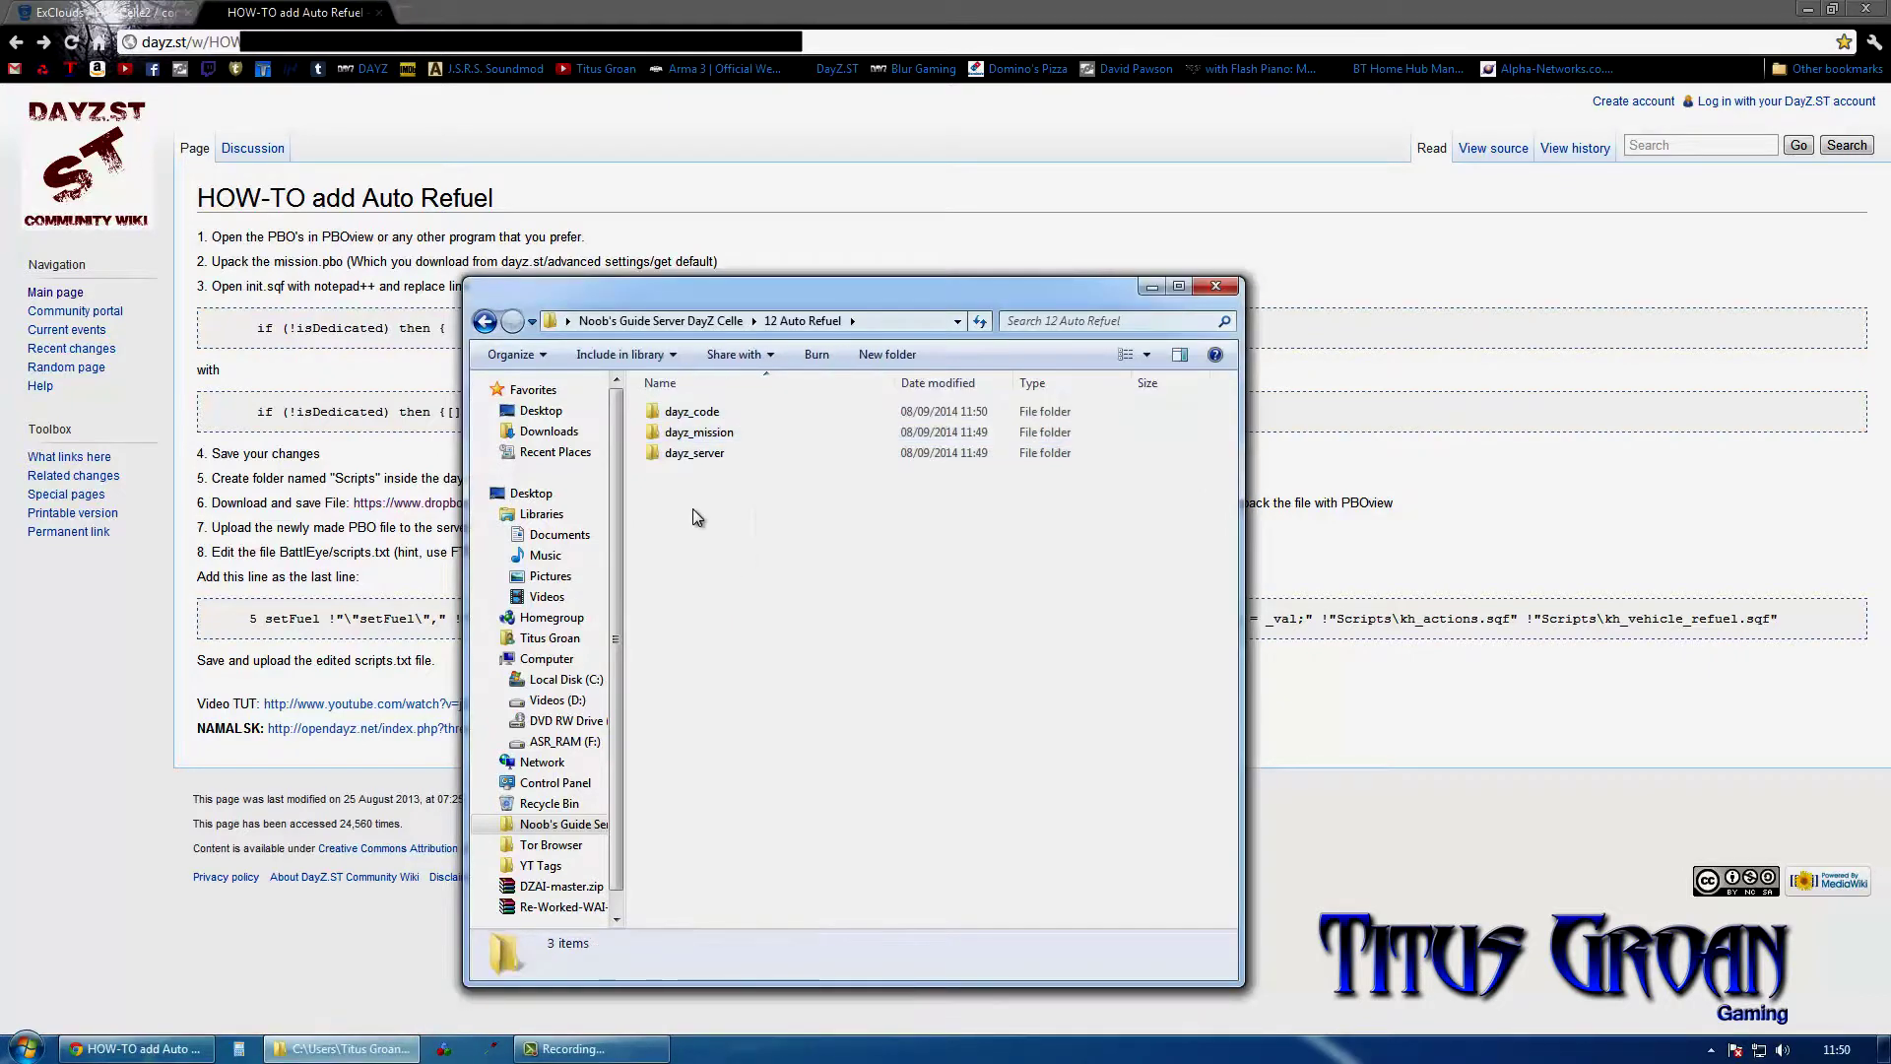
{"action": "double_click", "coordinate": [719, 433]}
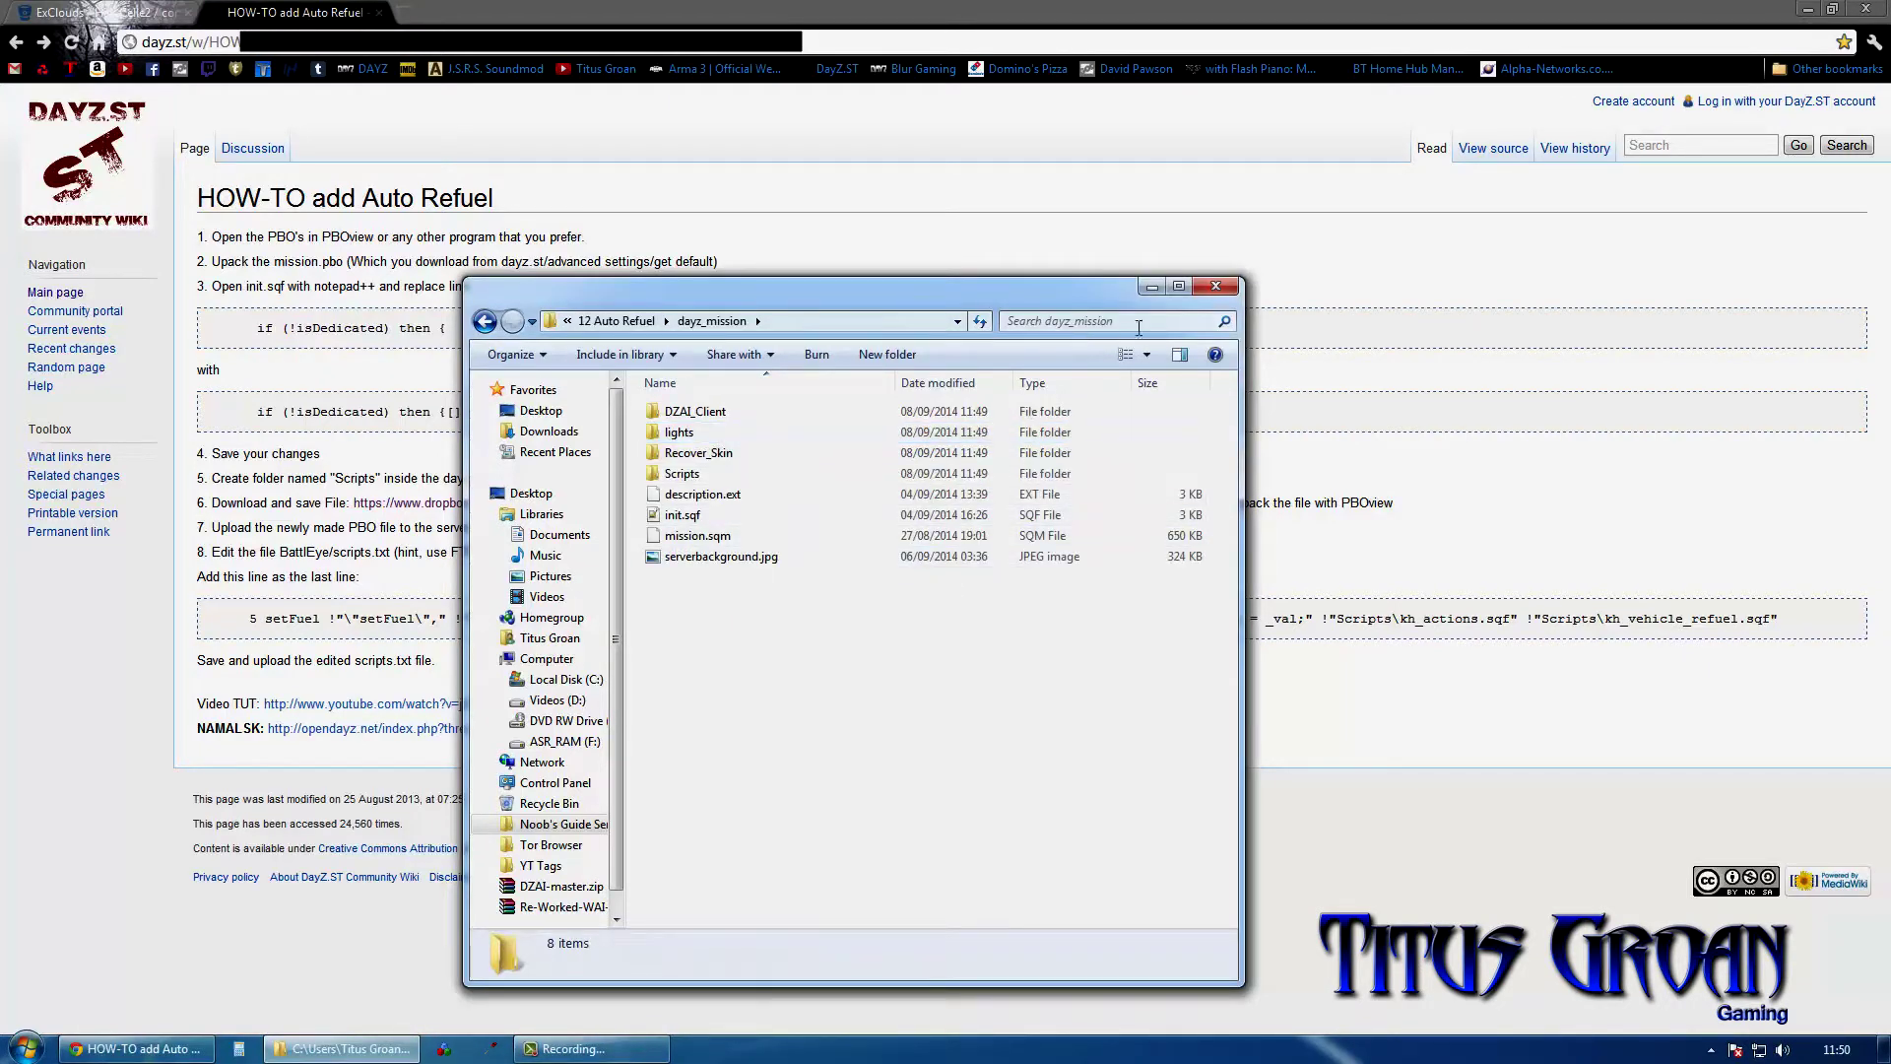
{"action": "left_click", "coordinate": [1149, 288]}
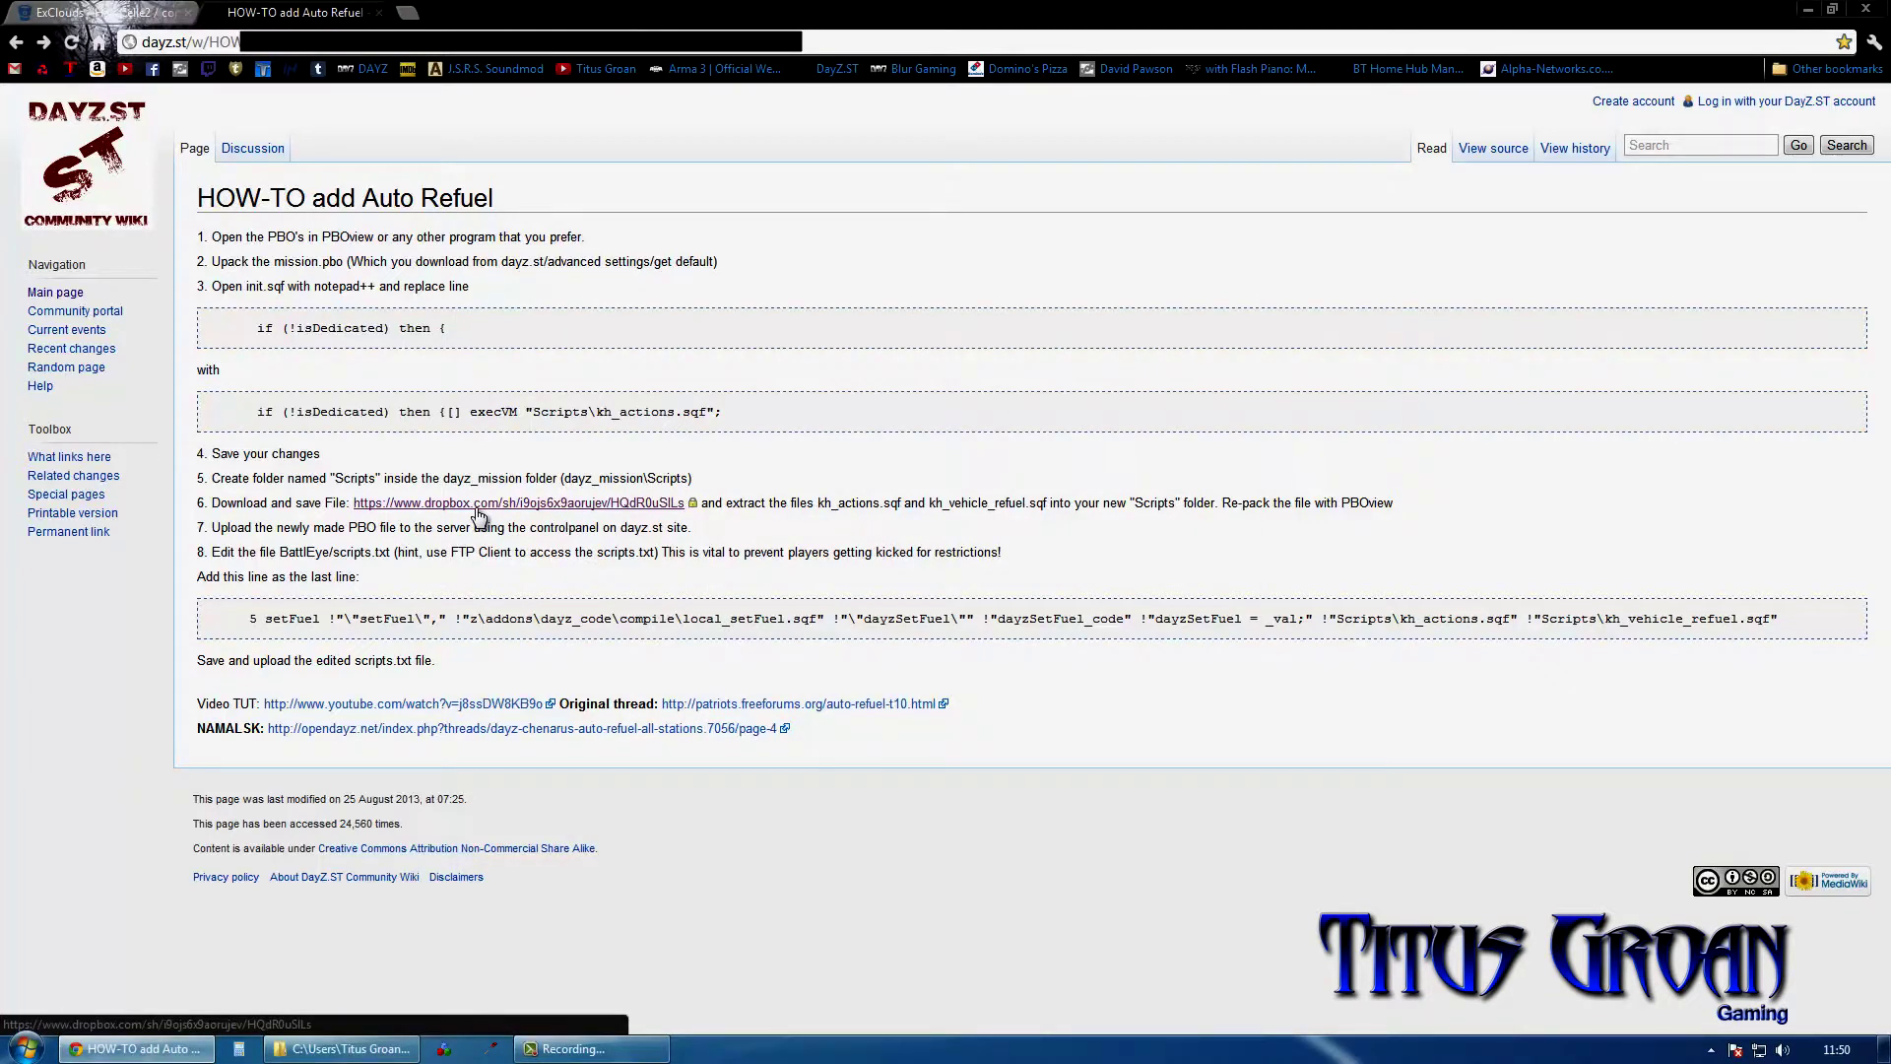
Step: Open the guide's Dropbox link in a separate window and switch to its file listing
{"action": "right_click", "coordinate": [477, 510]}
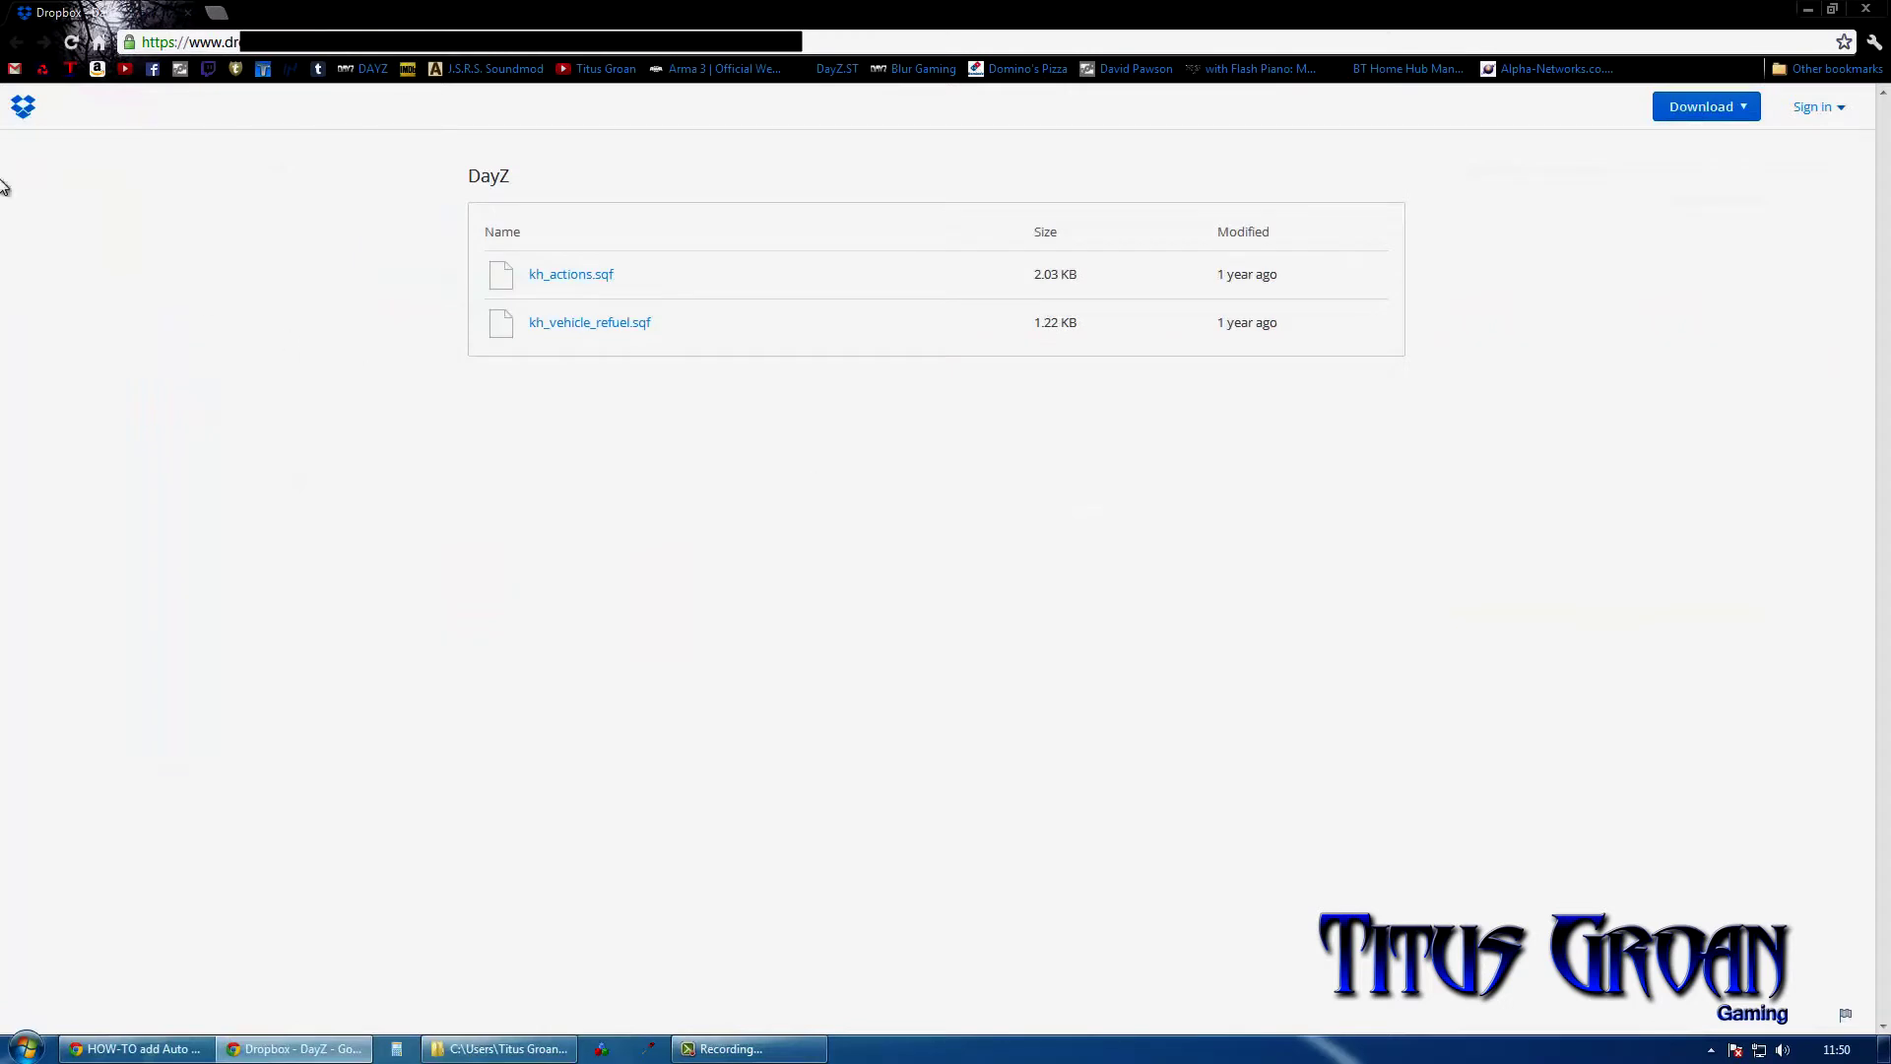
{"action": "left_click", "coordinate": [169, 1050]}
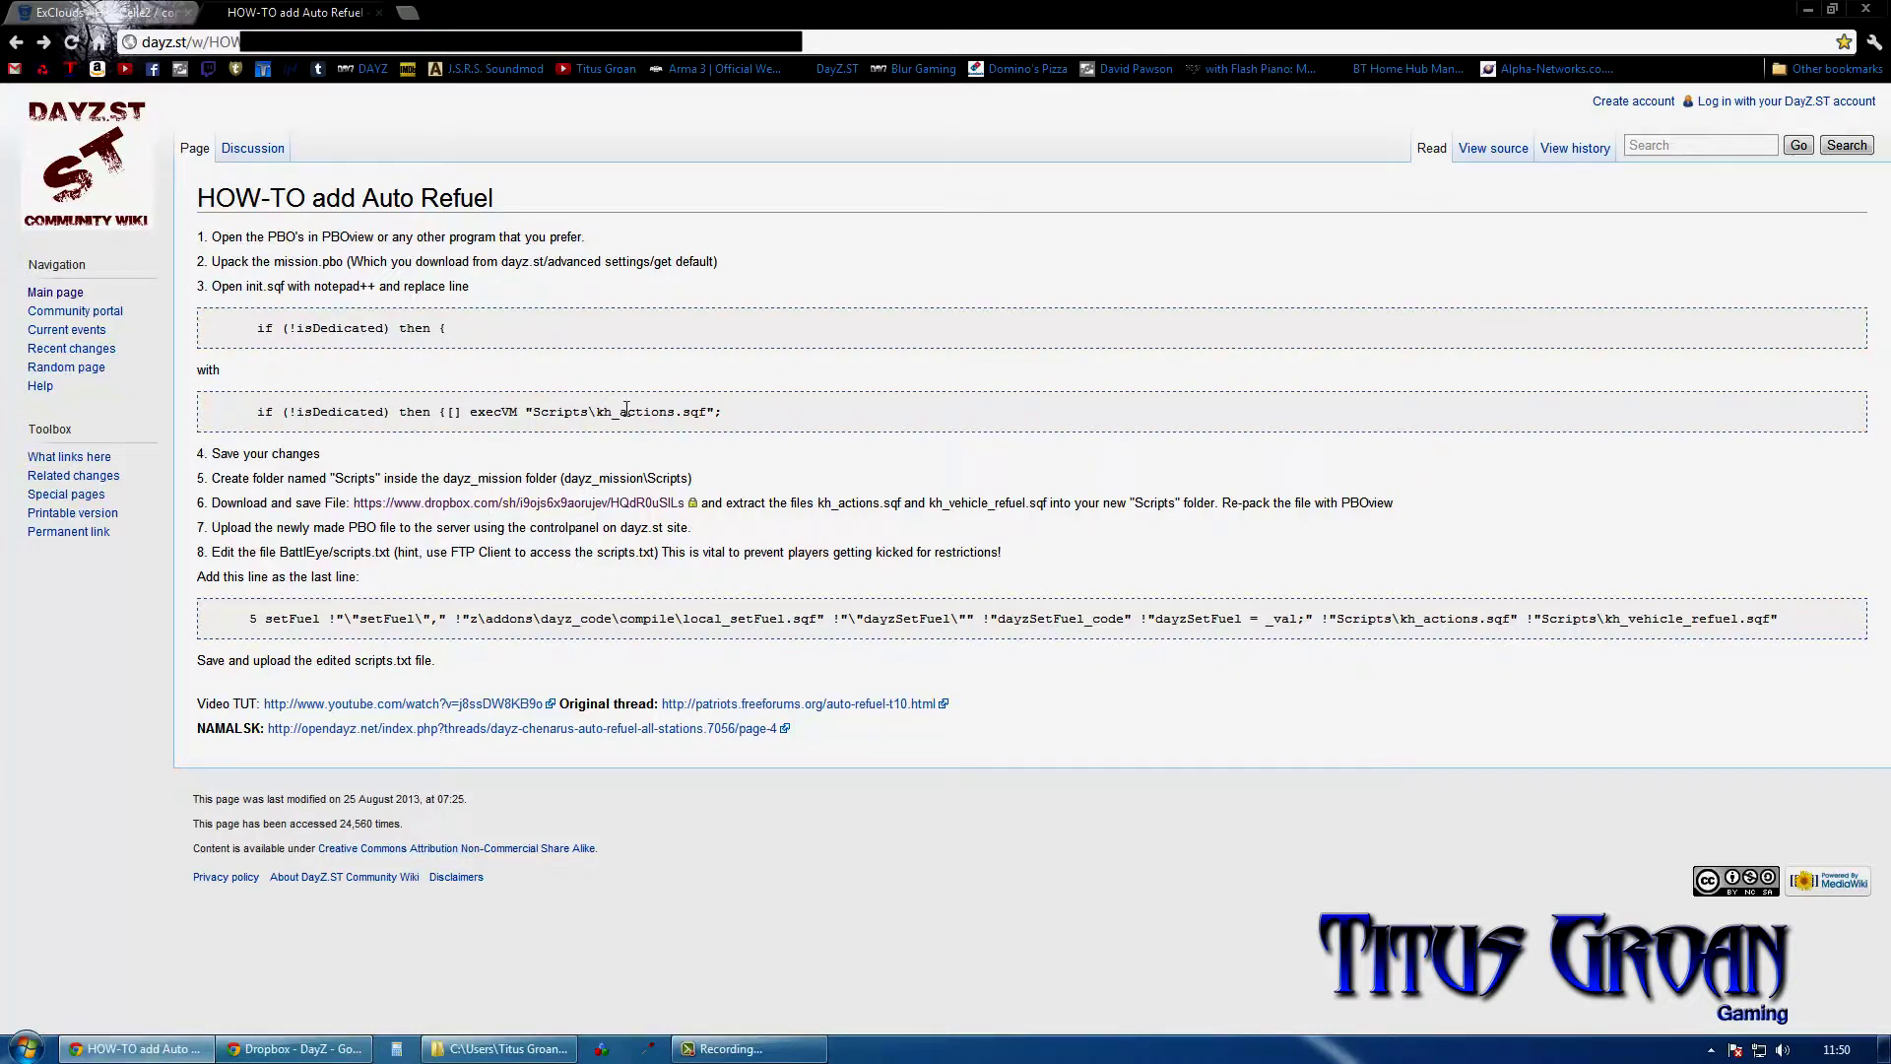
{"action": "left_click", "coordinate": [297, 1049]}
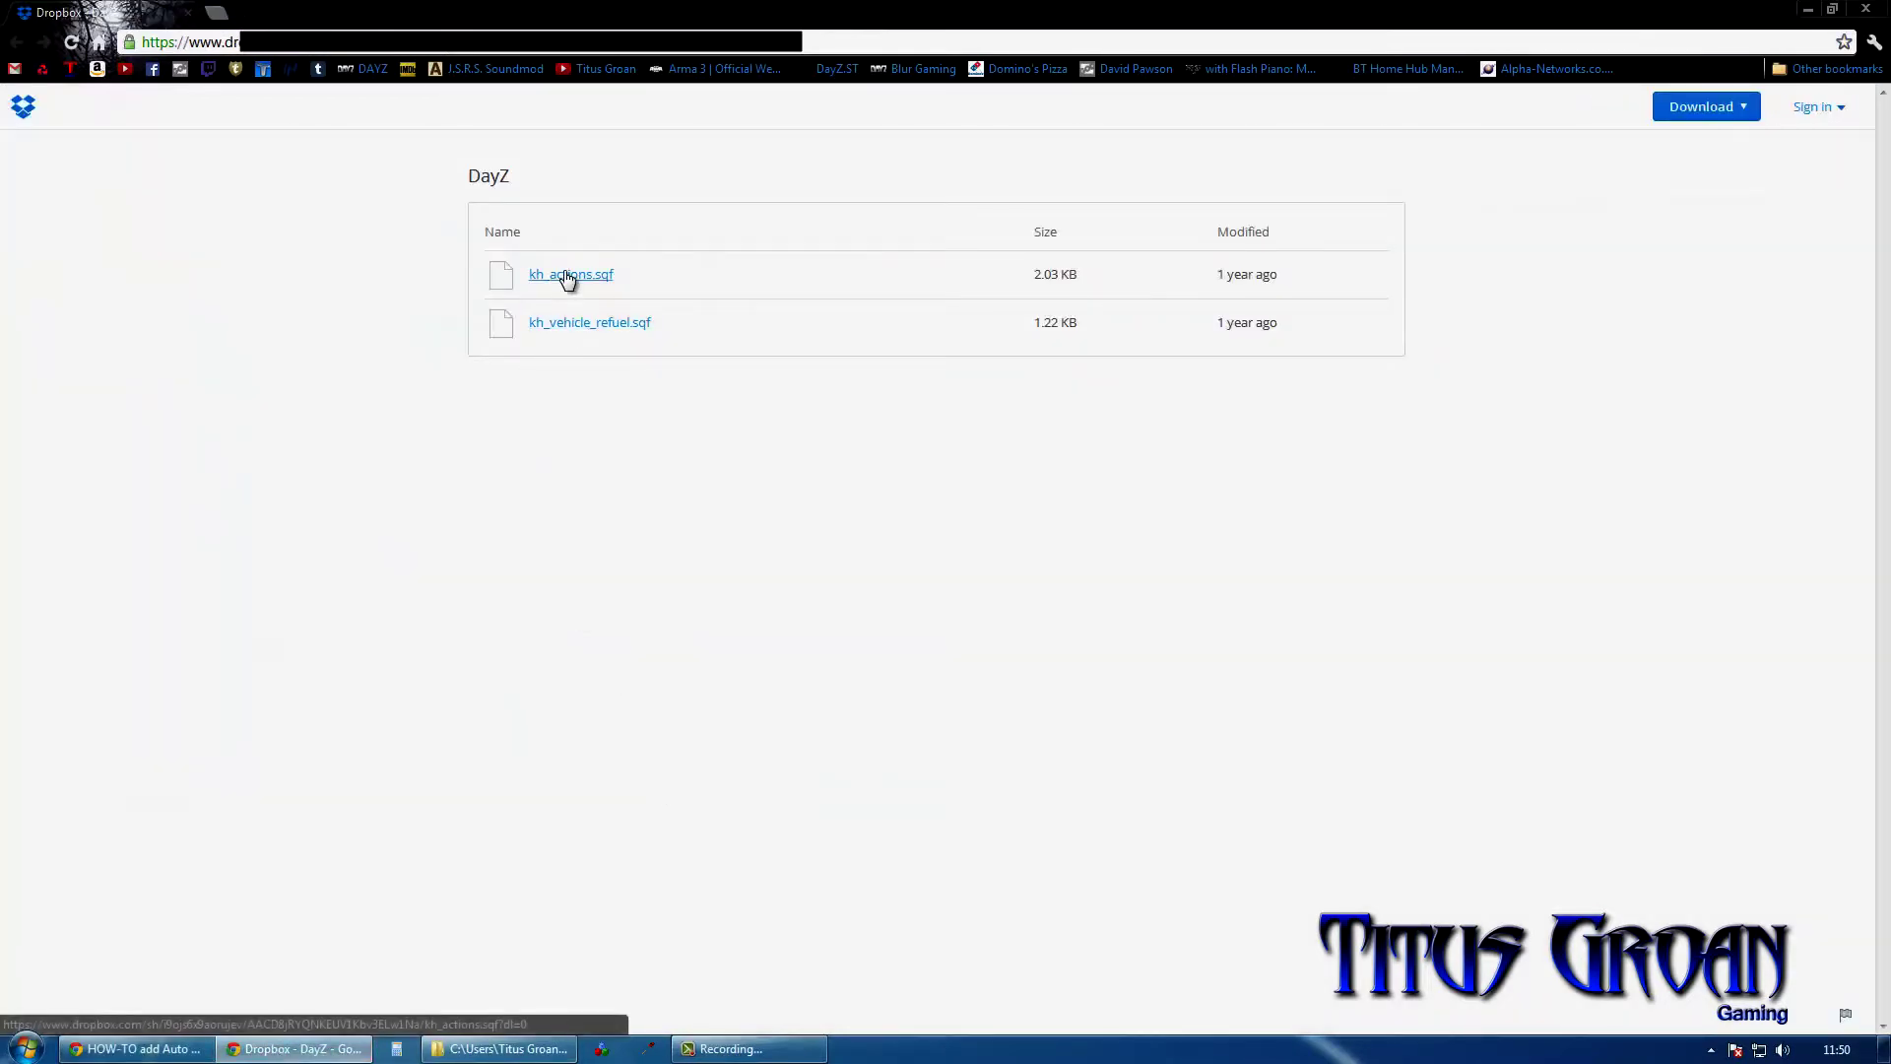
Step: Download kh_actions.sqf into 12 Auto Refuel\dayz_mission\Scripts and close its download window
{"action": "right_click", "coordinate": [570, 281]}
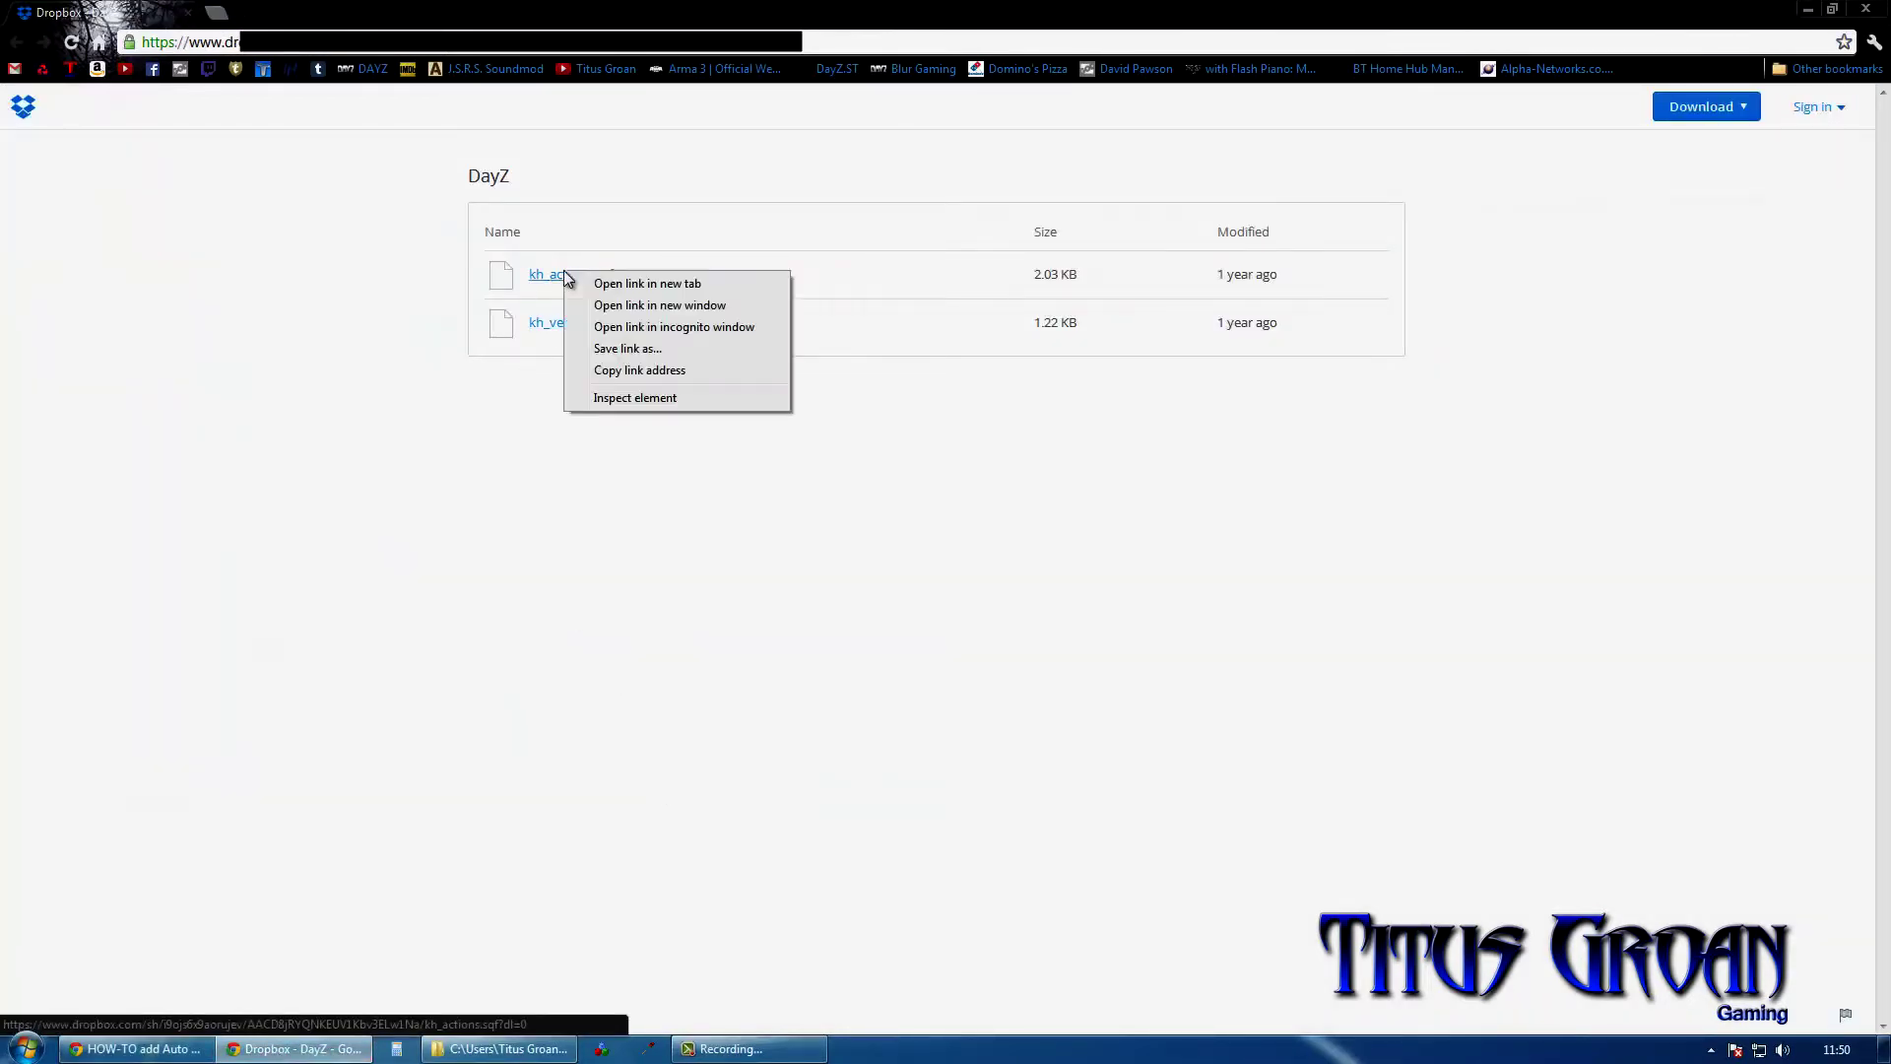
{"action": "left_click", "coordinate": [605, 302]}
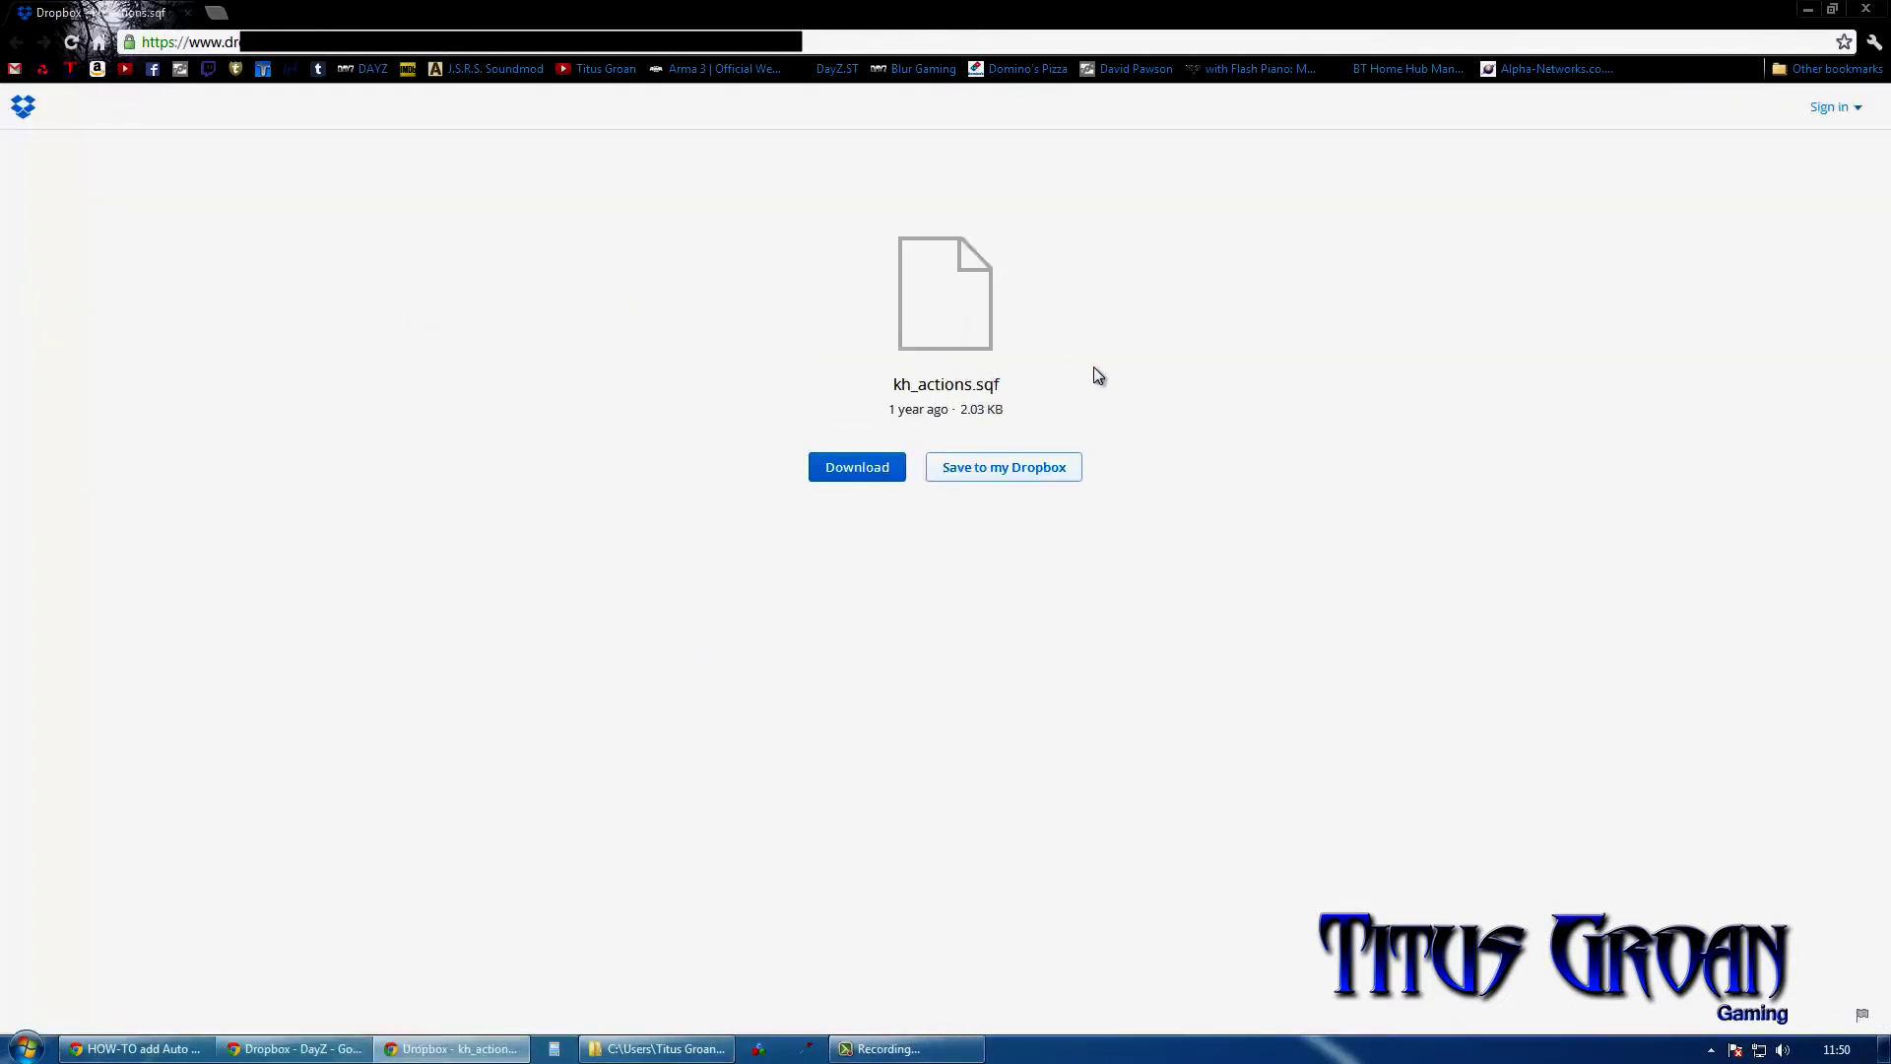
{"action": "left_click", "coordinate": [857, 473]}
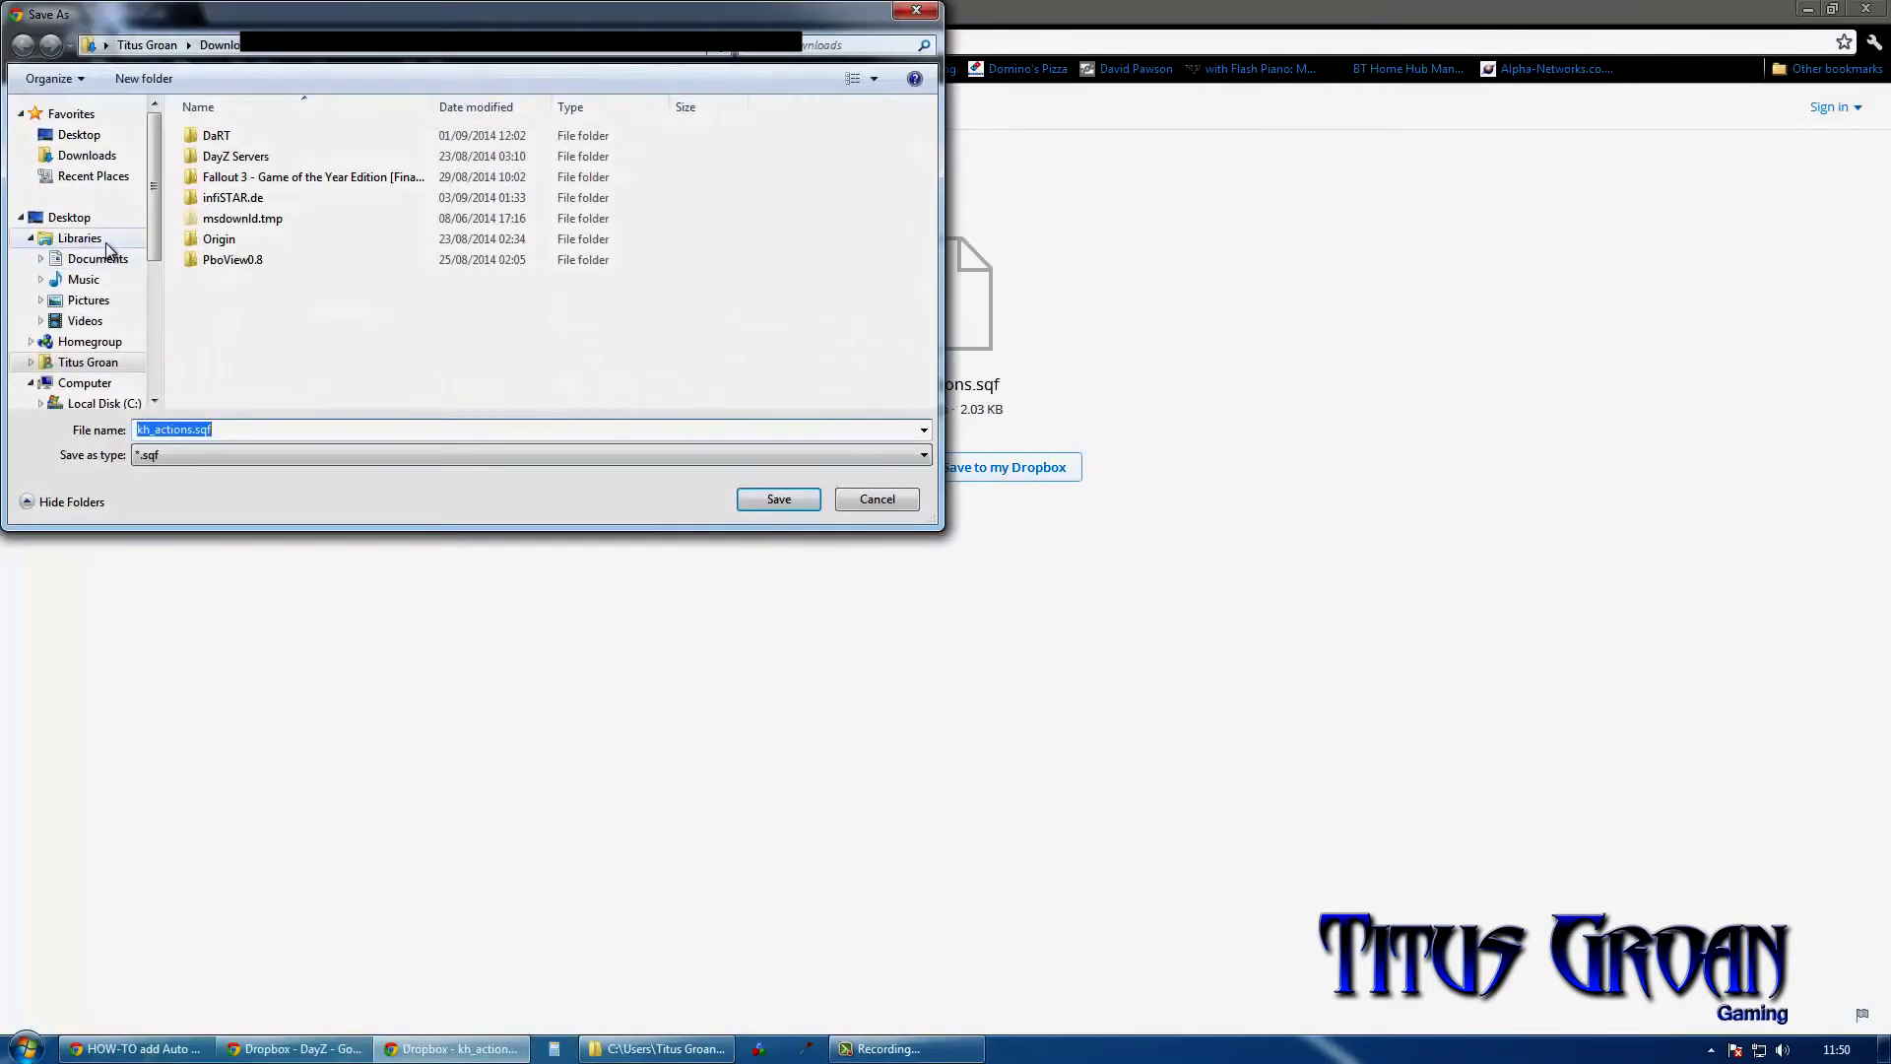
{"action": "left_click", "coordinate": [93, 220]}
{"action": "double_click", "coordinate": [768, 192]}
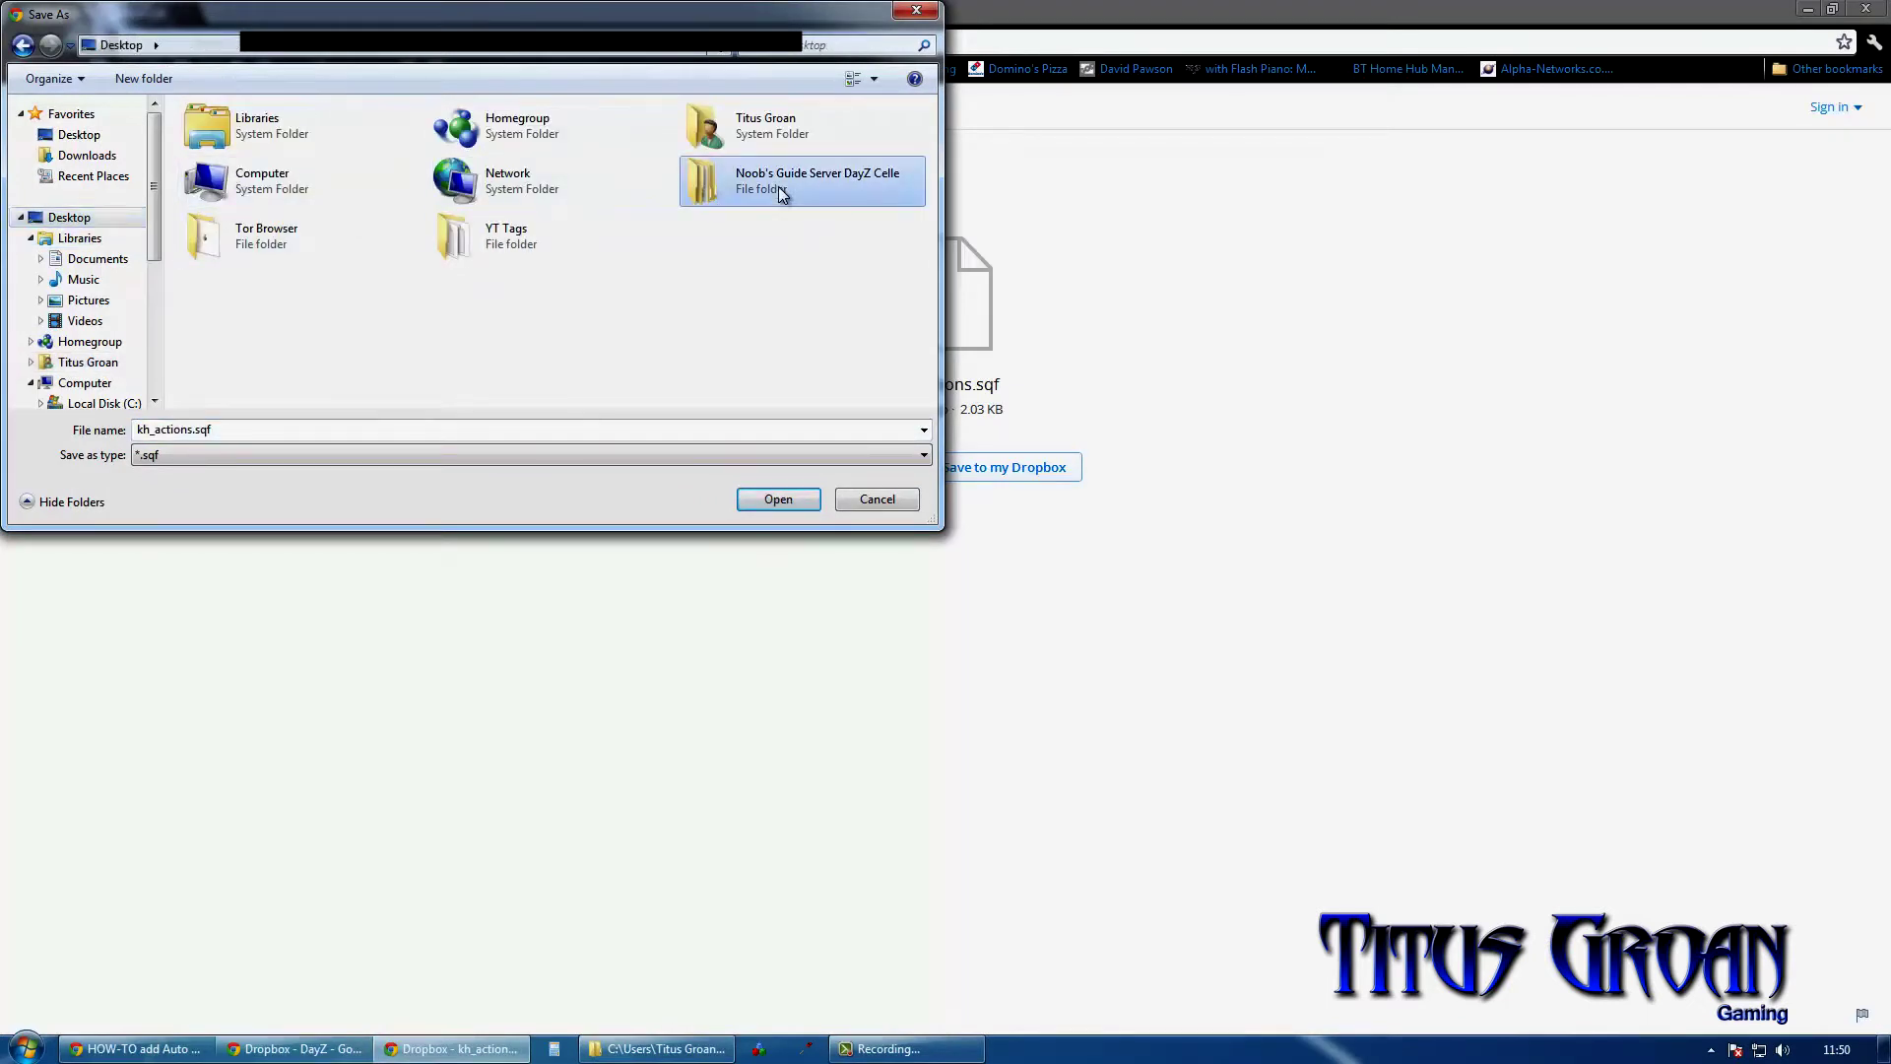
{"action": "double_click", "coordinate": [246, 368]}
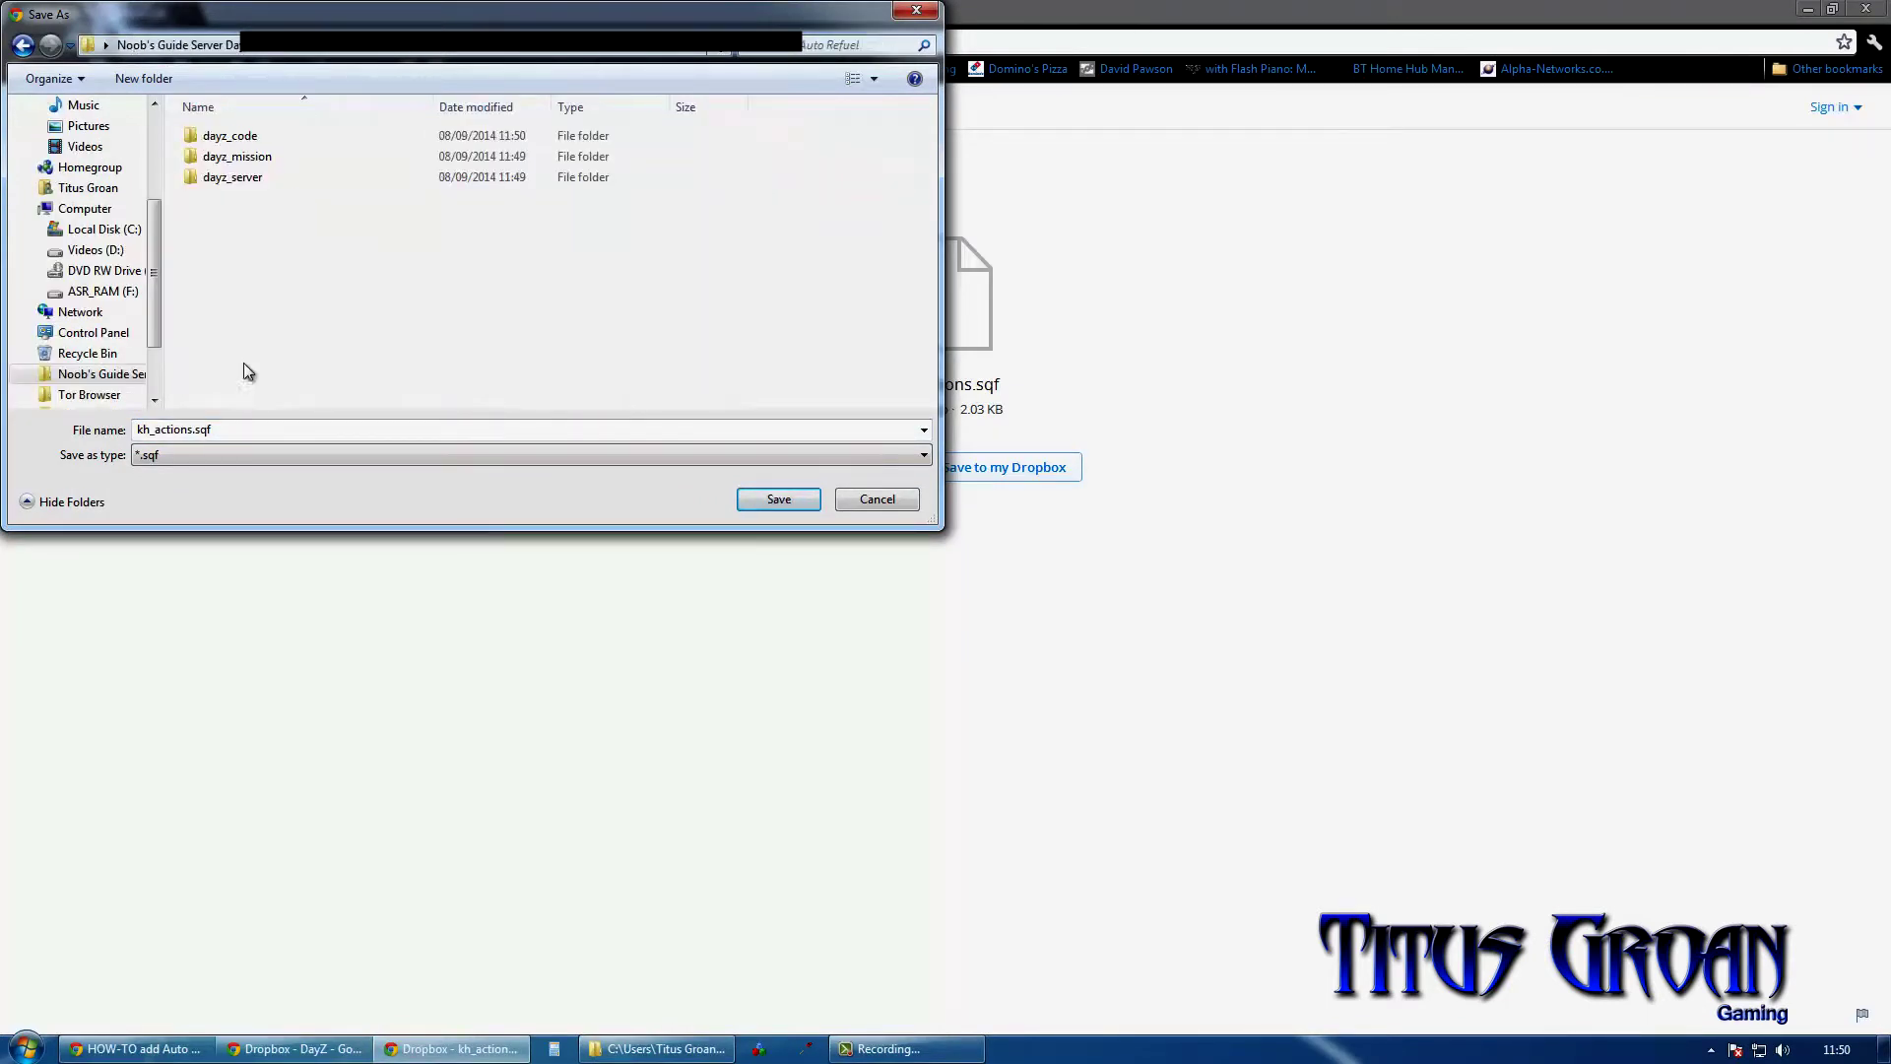
{"action": "double_click", "coordinate": [235, 156]}
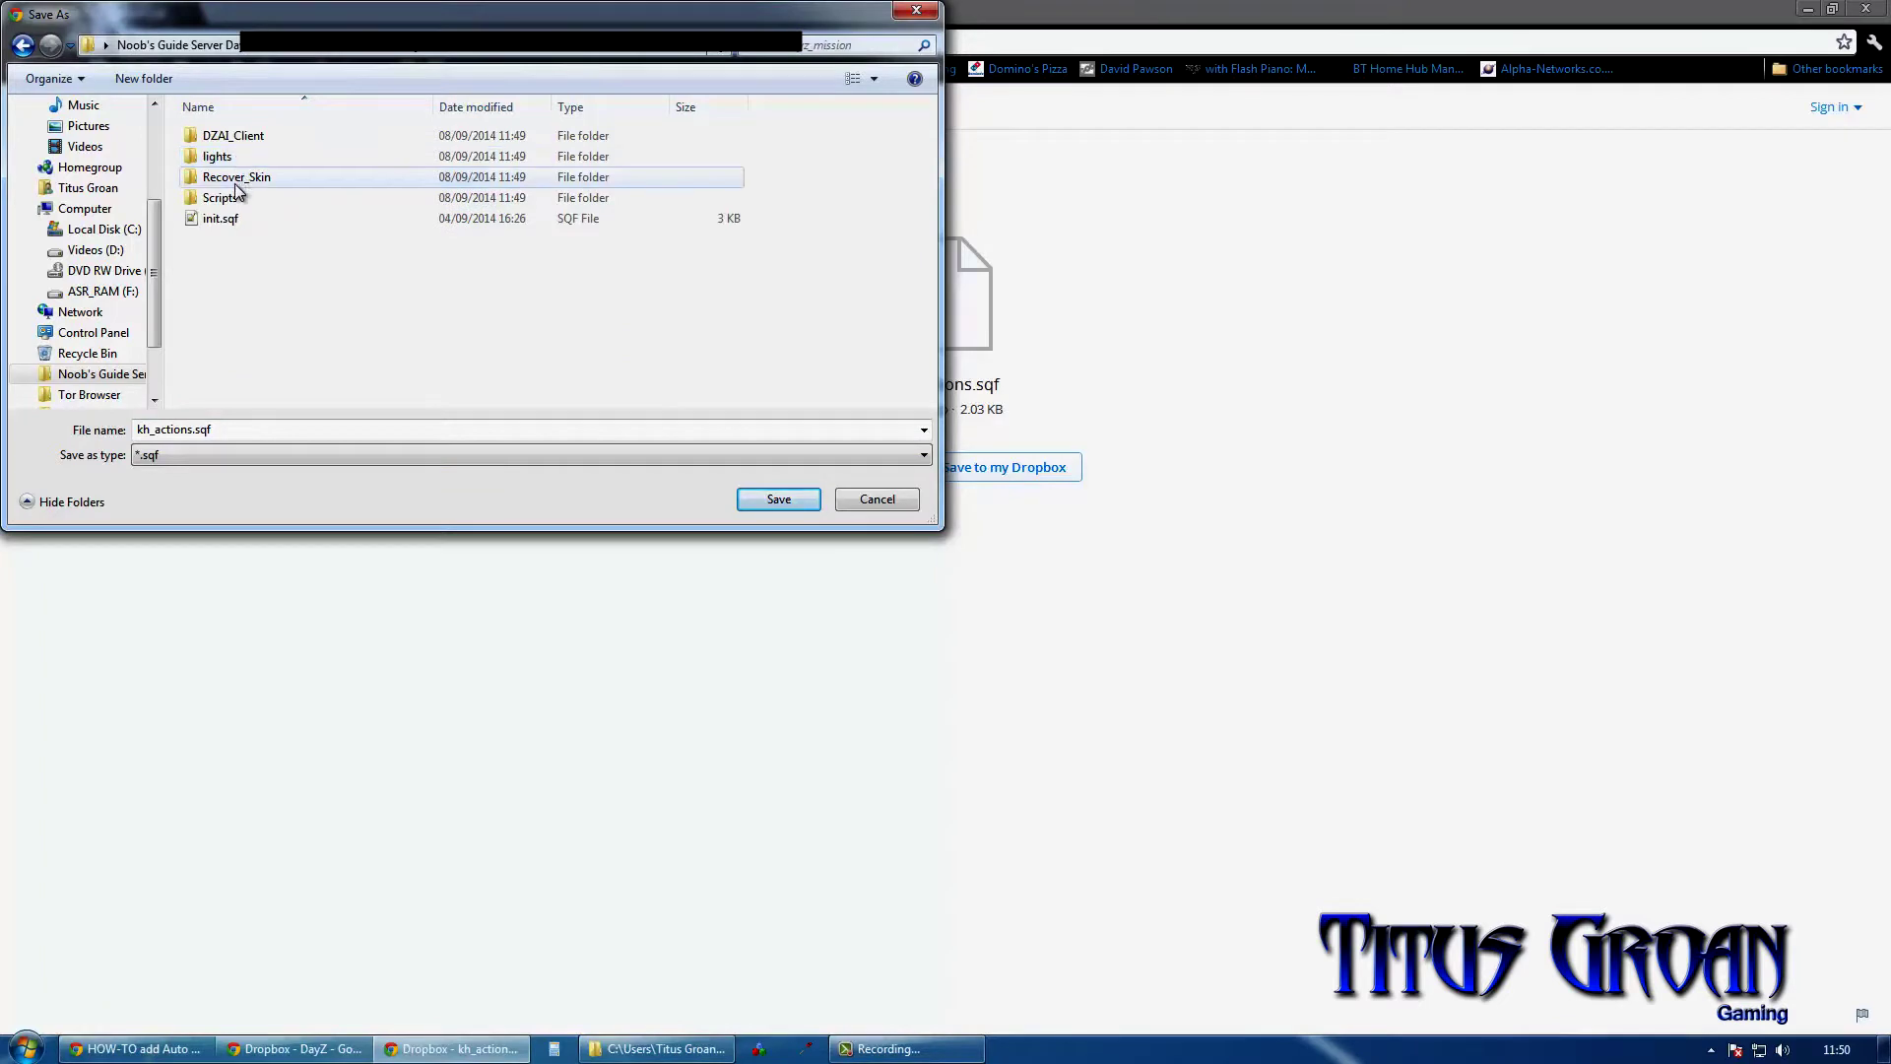
{"action": "double_click", "coordinate": [237, 196]}
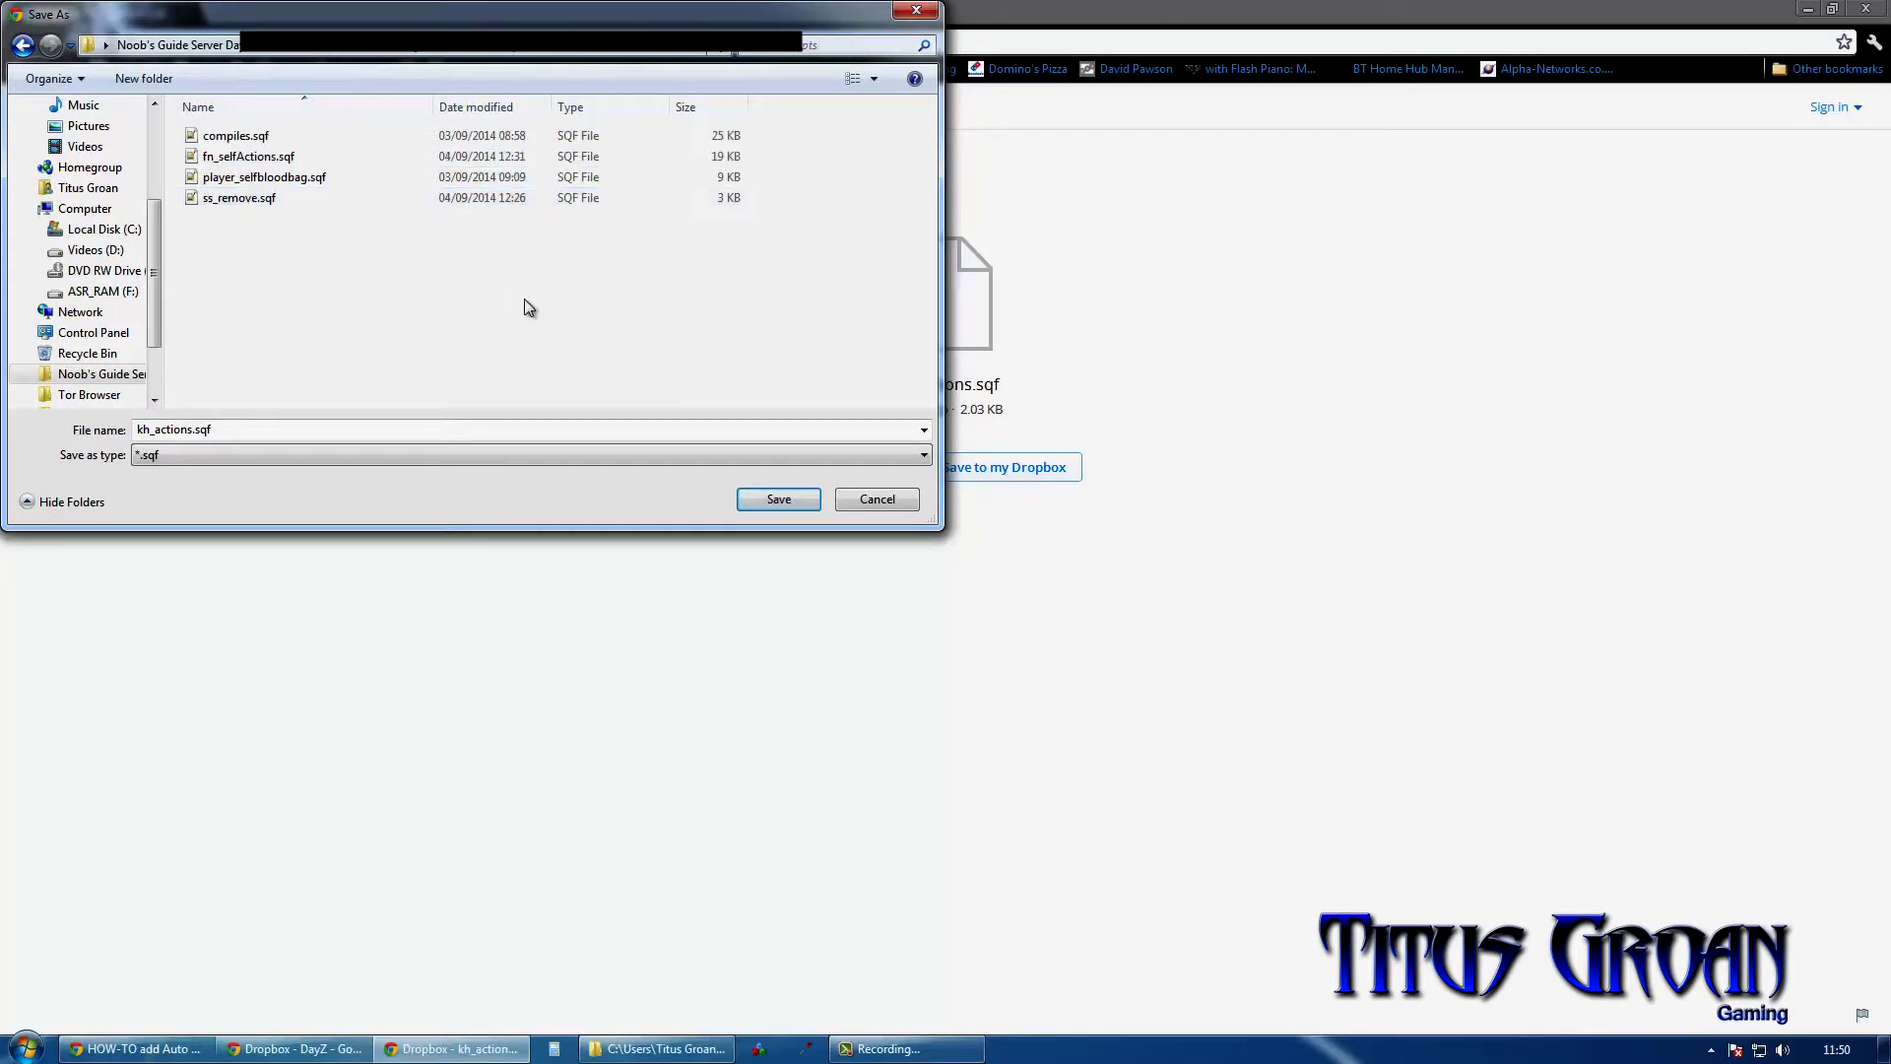
{"action": "left_click", "coordinate": [780, 501]}
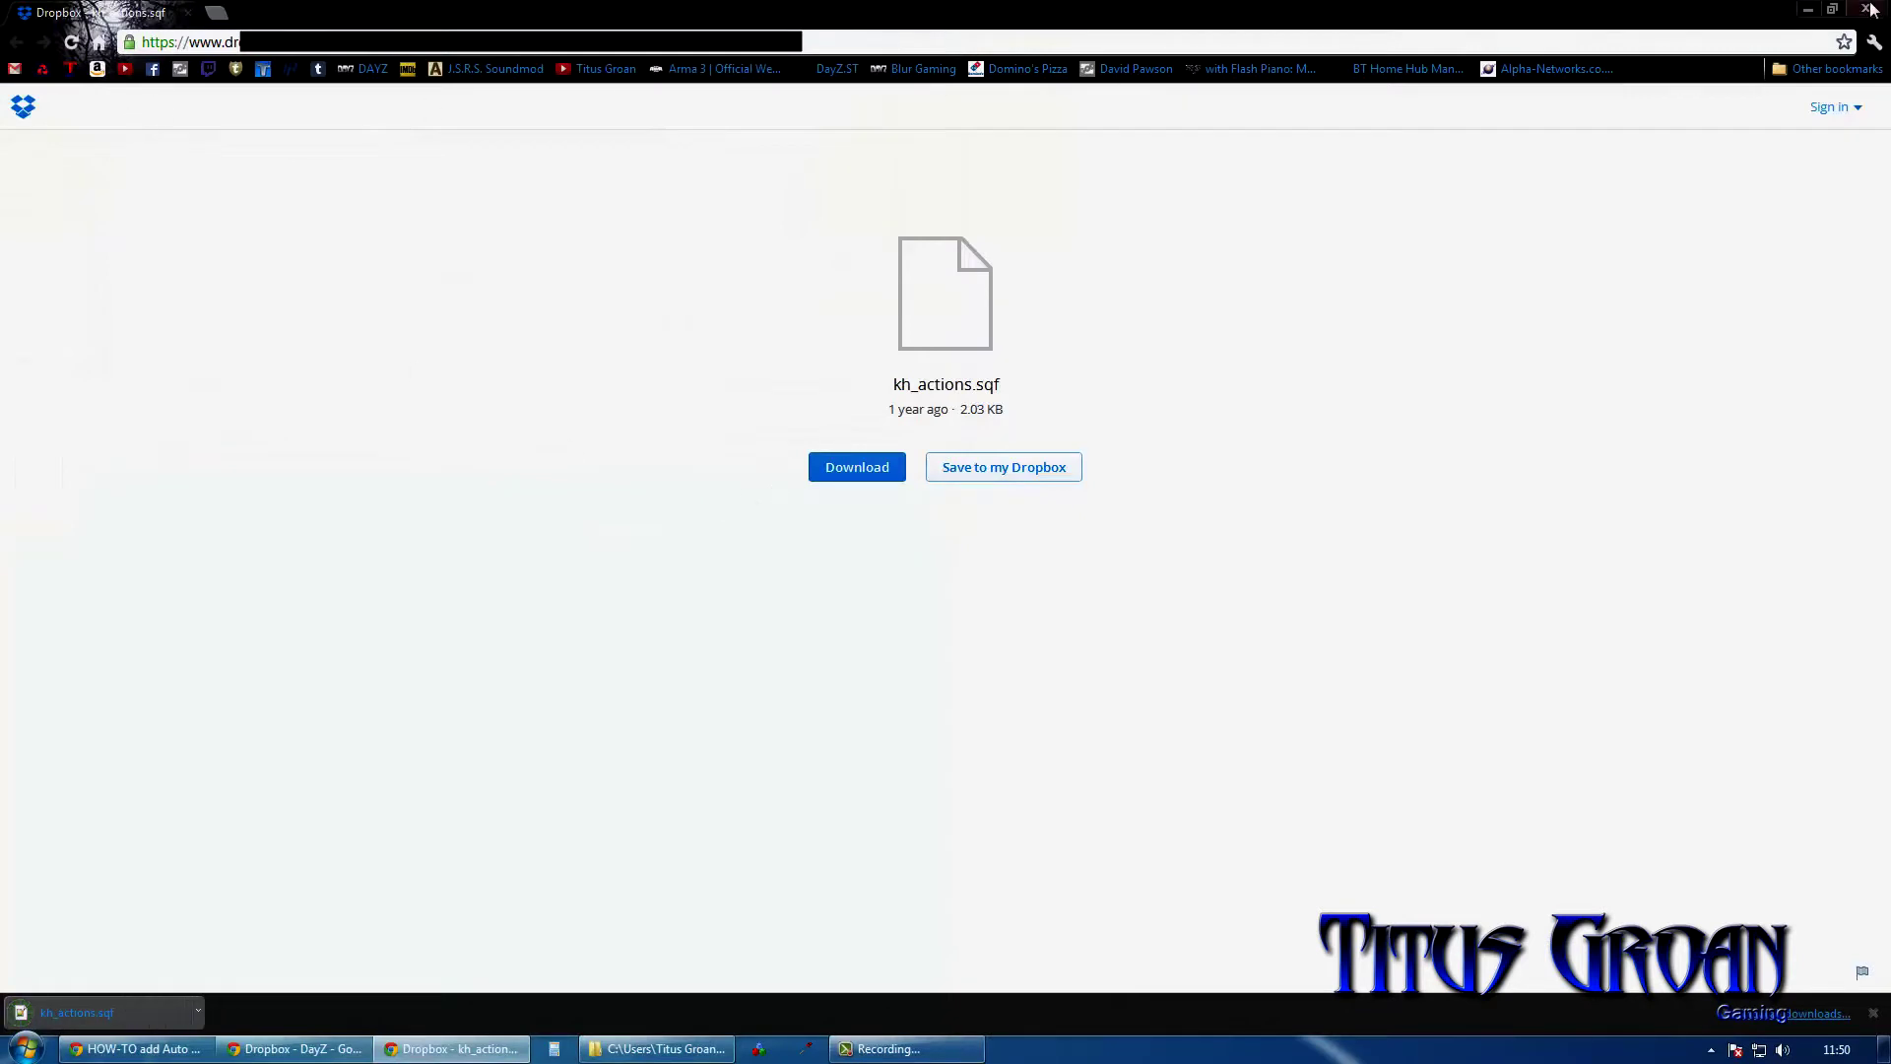
{"action": "left_click", "coordinate": [1869, 10]}
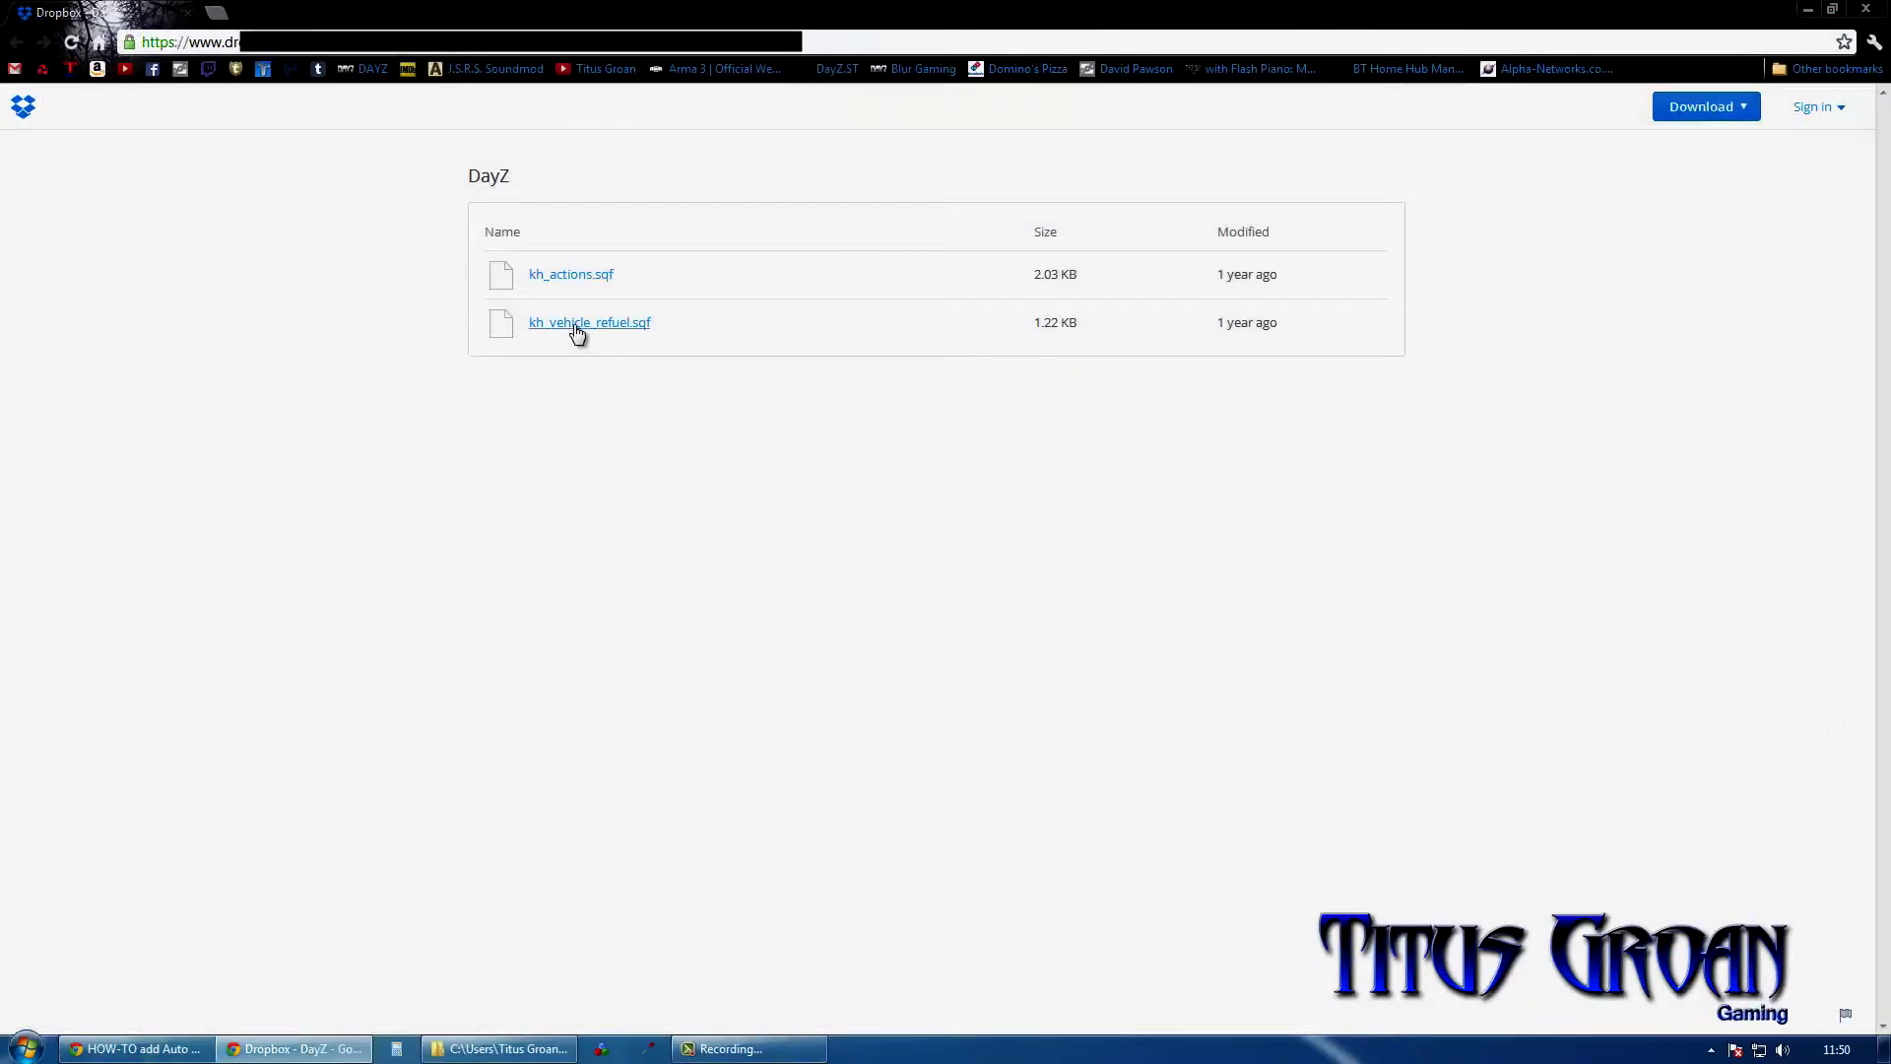
Step: Download kh_vehicle_refuel.sqf into the same Scripts folder
{"action": "left_click", "coordinate": [576, 326]}
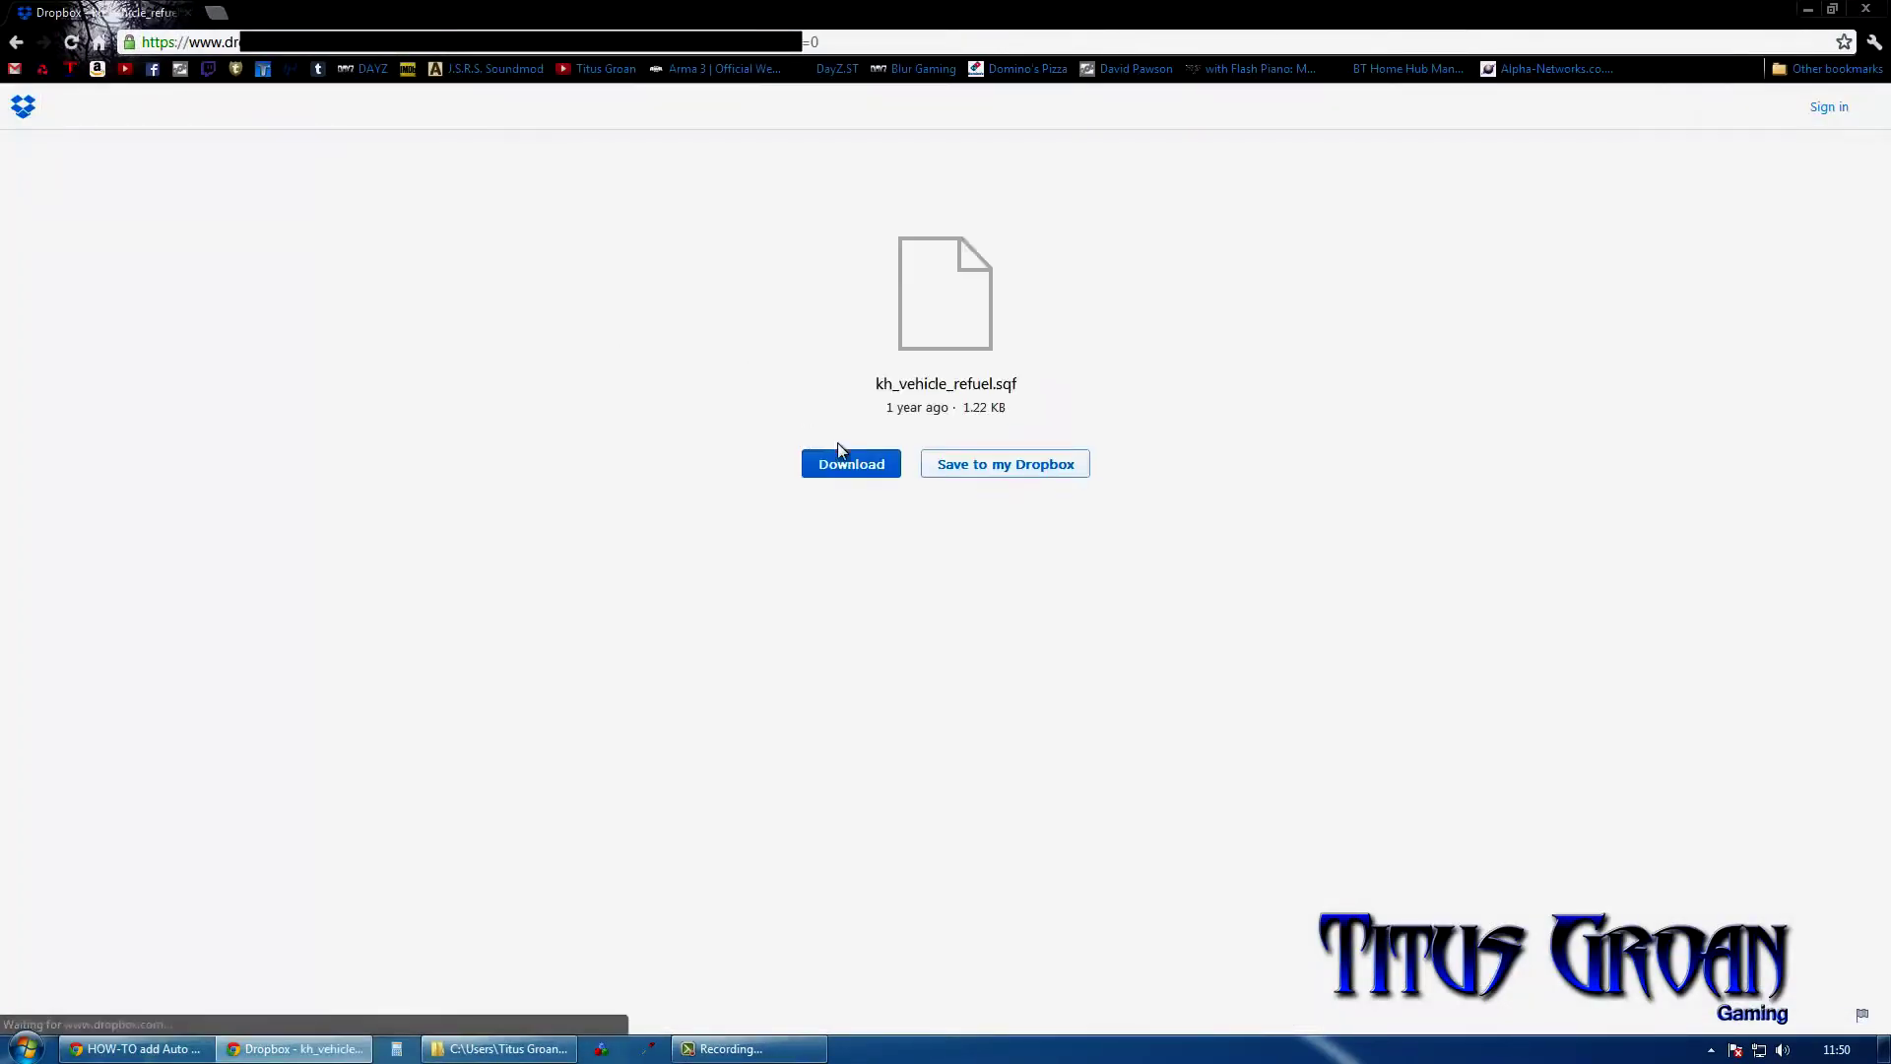
{"action": "left_click", "coordinate": [860, 470]}
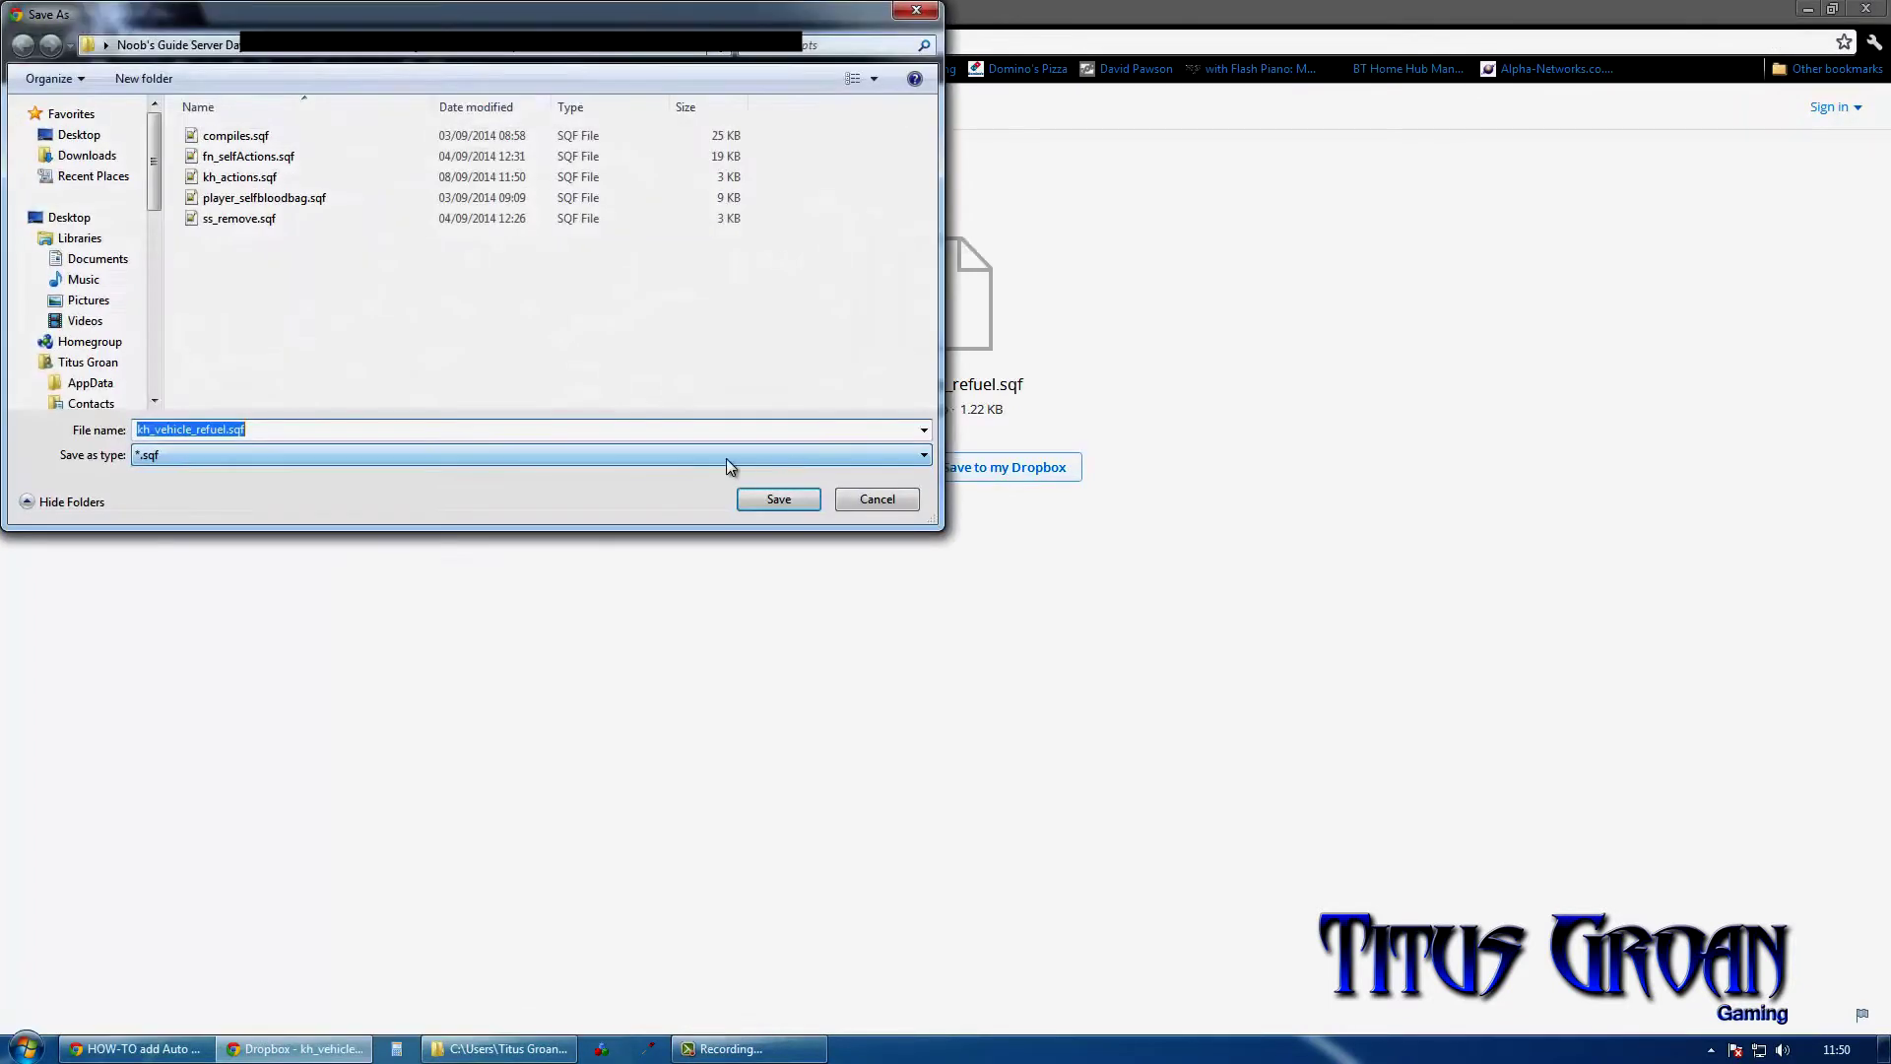
{"action": "left_click", "coordinate": [782, 502]}
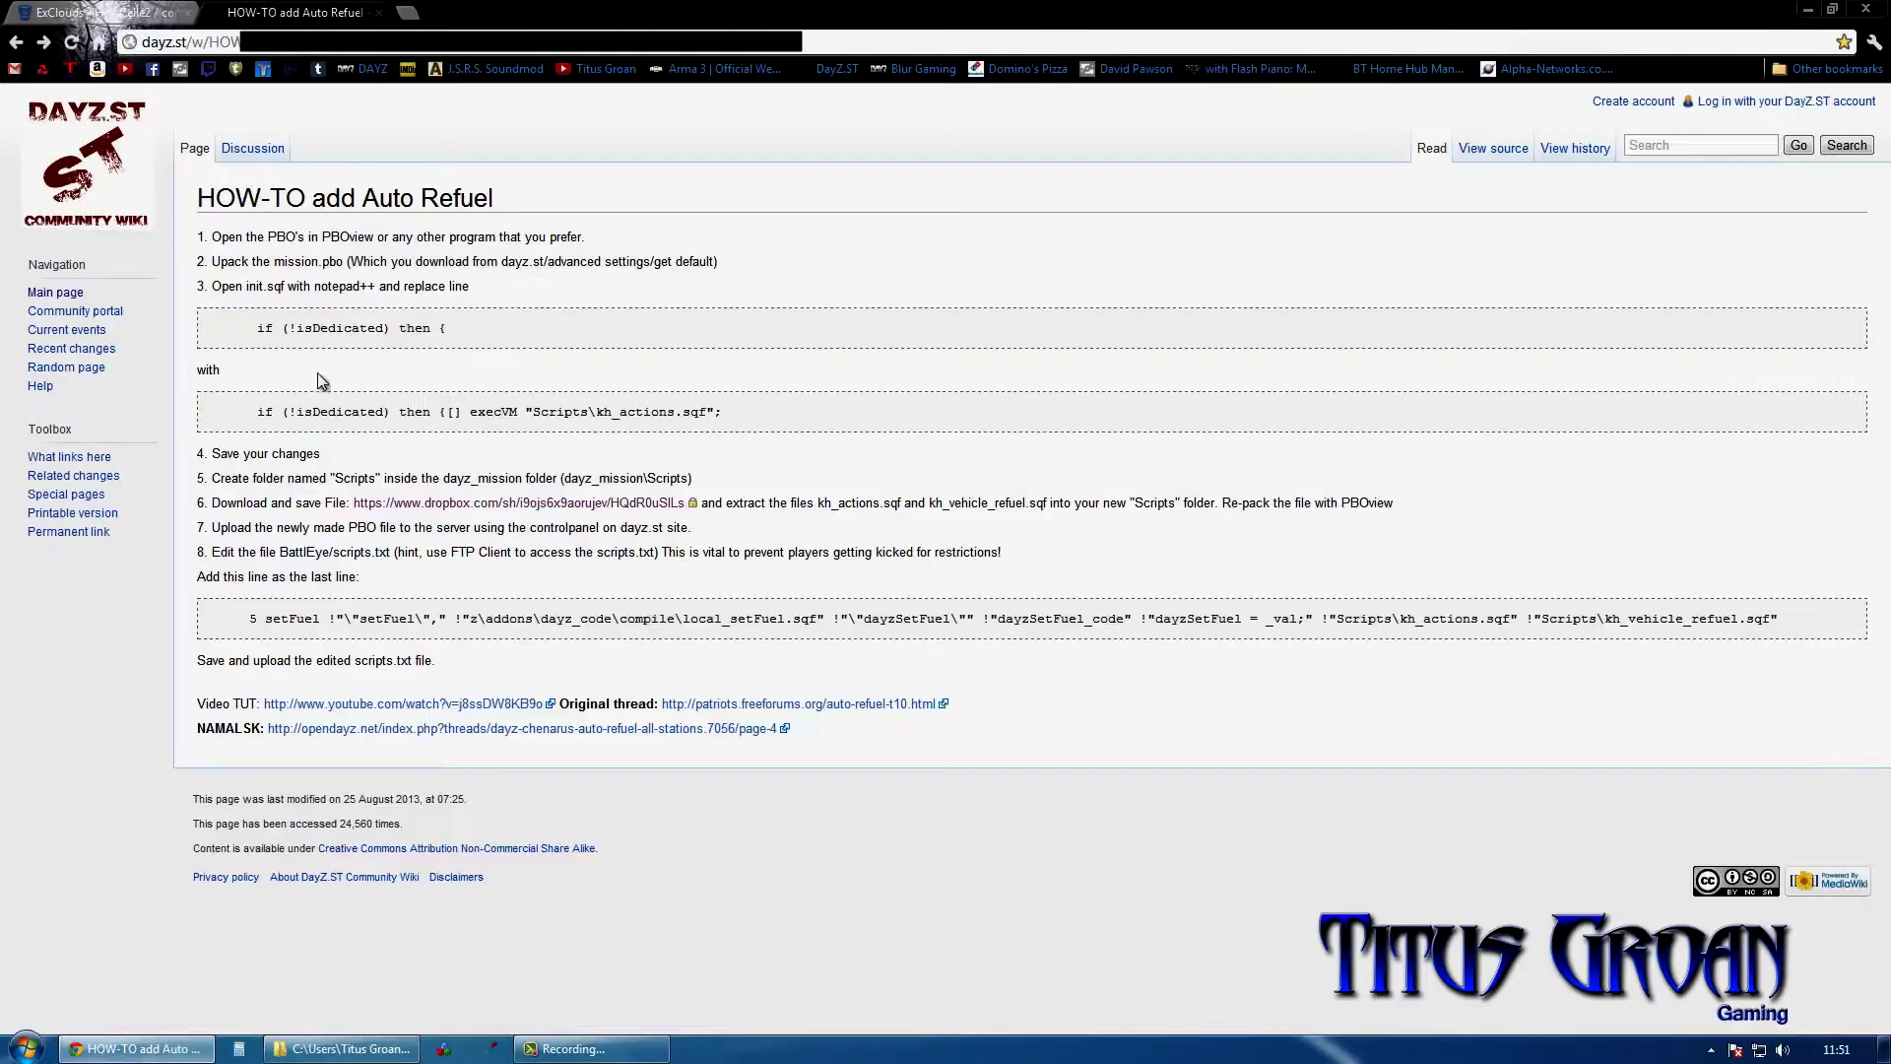
Step: Copy the guide's replacement isDedicated line and open init.sqf from dayz_mission
{"action": "left_click_drag", "start_coordinate": [258, 409], "coordinate": [800, 405]}
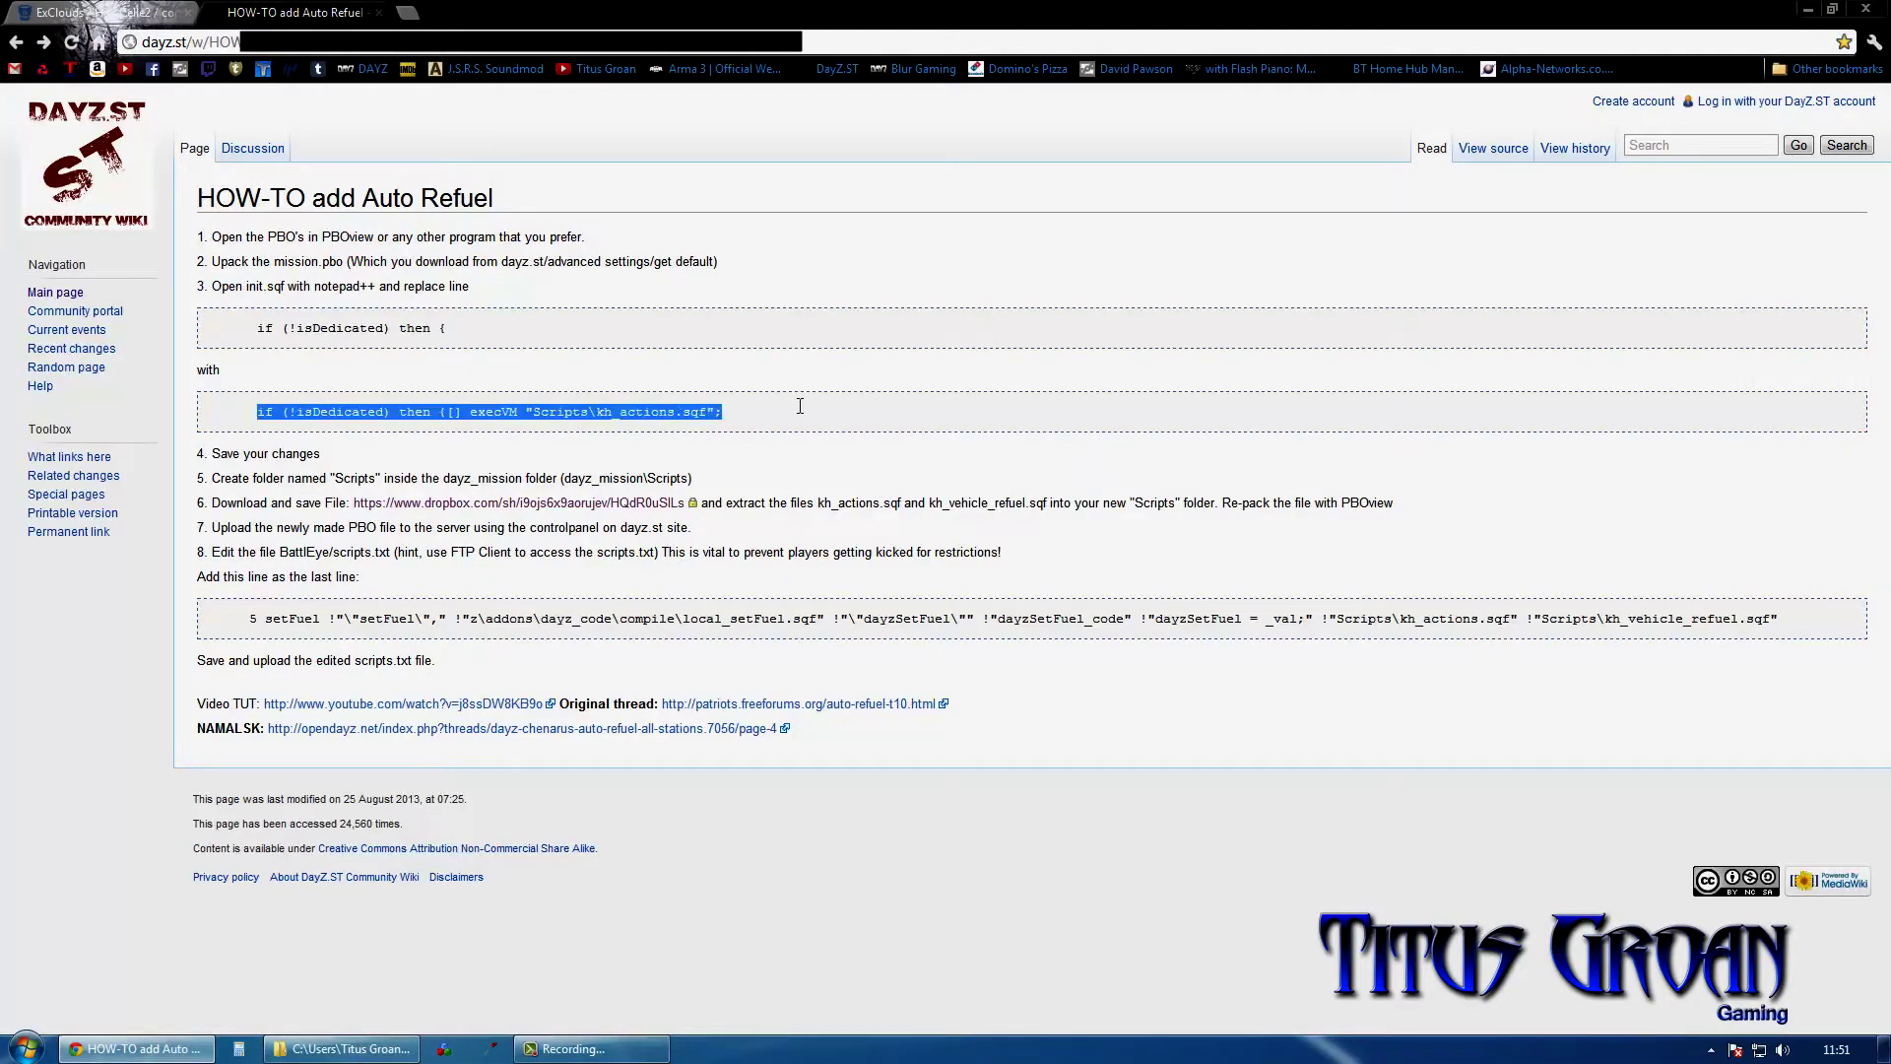
{"action": "right_click", "coordinate": [579, 413]}
{"action": "left_click", "coordinate": [621, 424]}
{"action": "left_click", "coordinate": [367, 1053]}
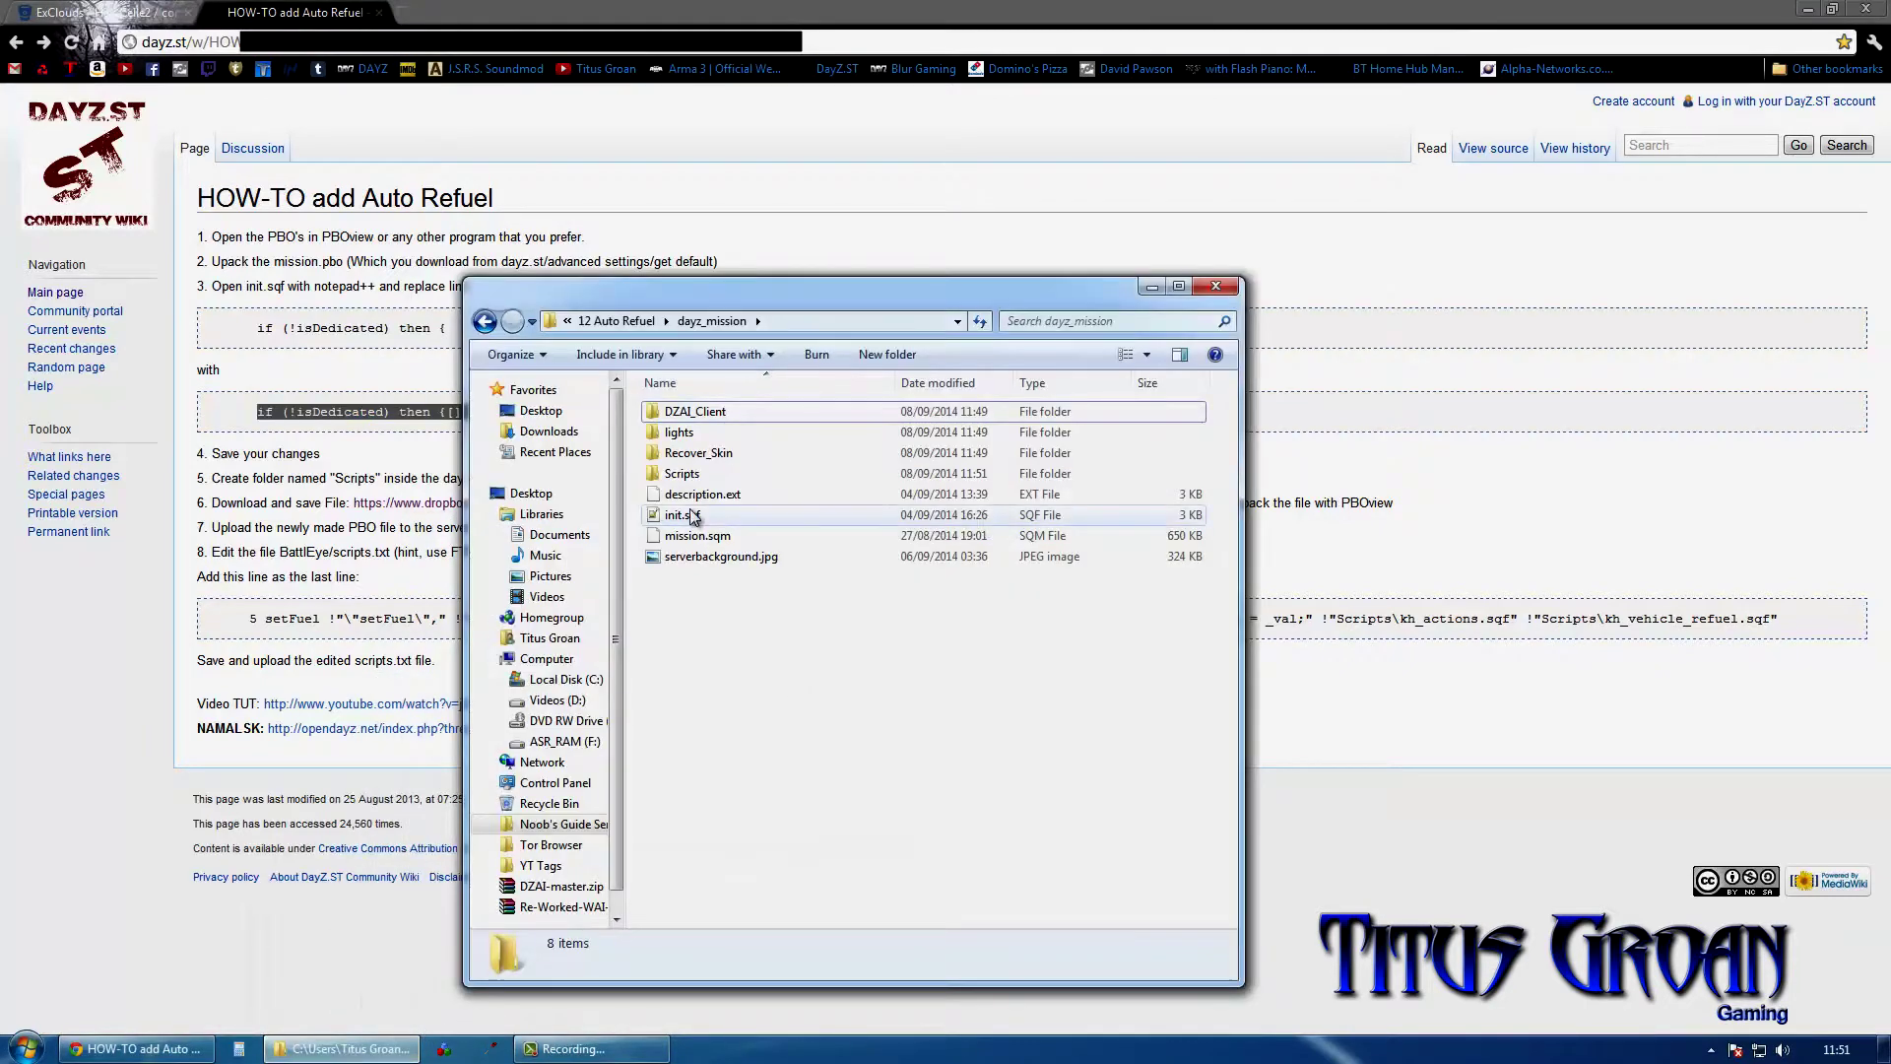
{"action": "left_click", "coordinate": [694, 517]}
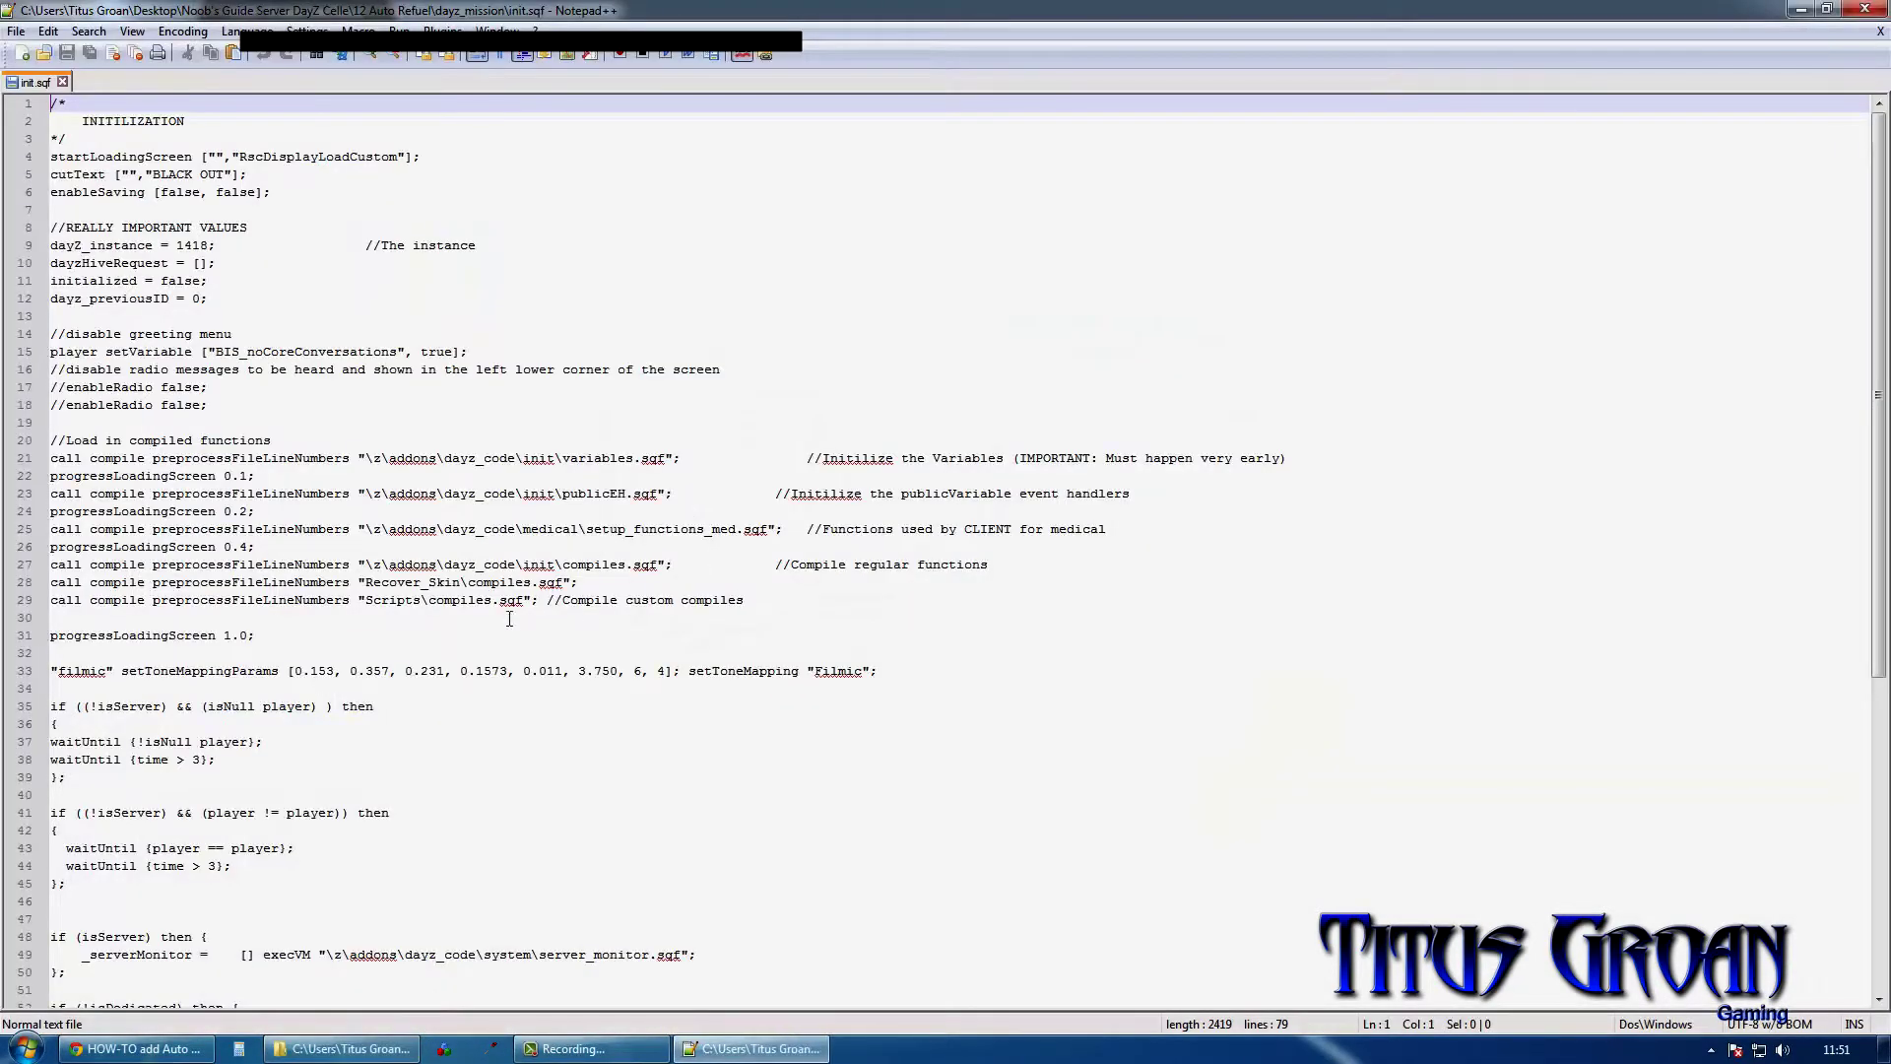
{"action": "scroll", "coordinate": [569, 611], "scroll_direction": "down", "scroll_amount": 1}
{"action": "scroll", "coordinate": [568, 613], "scroll_direction": "down", "scroll_amount": 1}
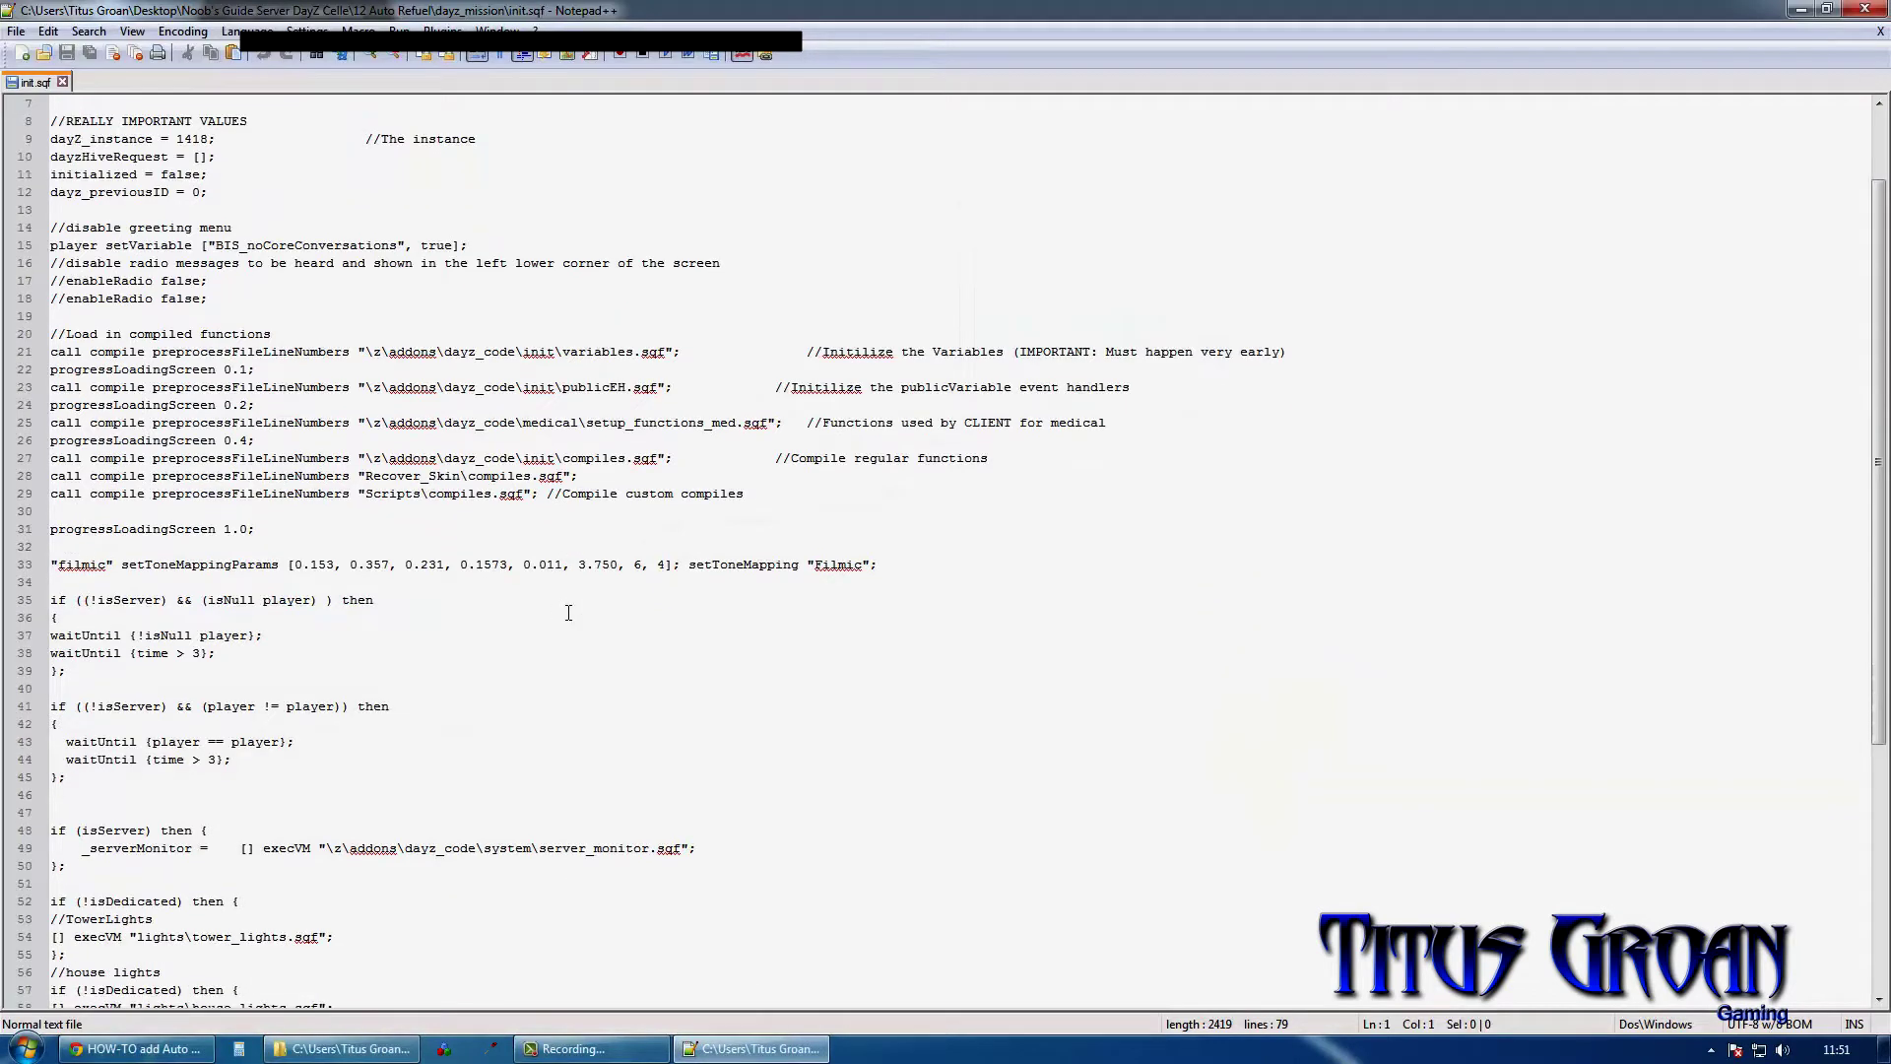
{"action": "scroll", "coordinate": [569, 613], "scroll_direction": "down", "scroll_amount": 1}
{"action": "scroll", "coordinate": [567, 612], "scroll_direction": "down", "scroll_amount": 1}
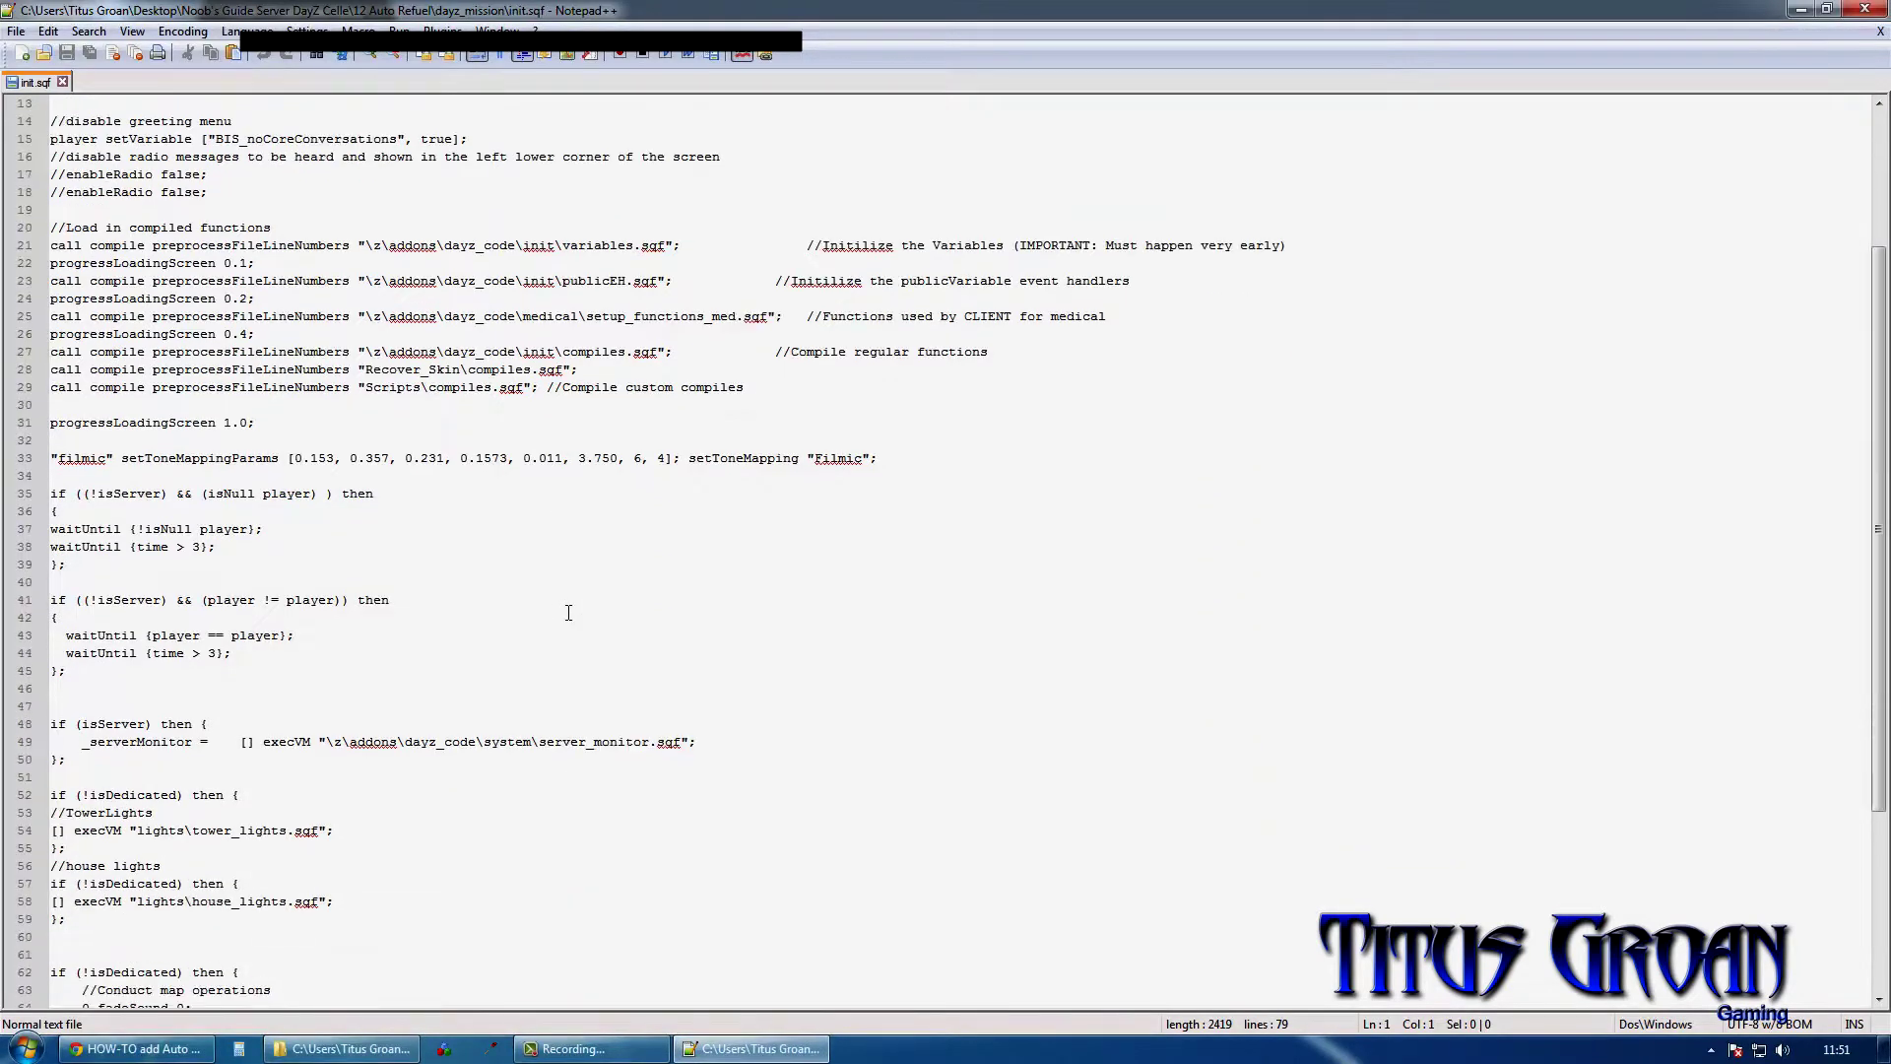
{"action": "scroll", "coordinate": [567, 611], "scroll_direction": "down", "scroll_amount": 1}
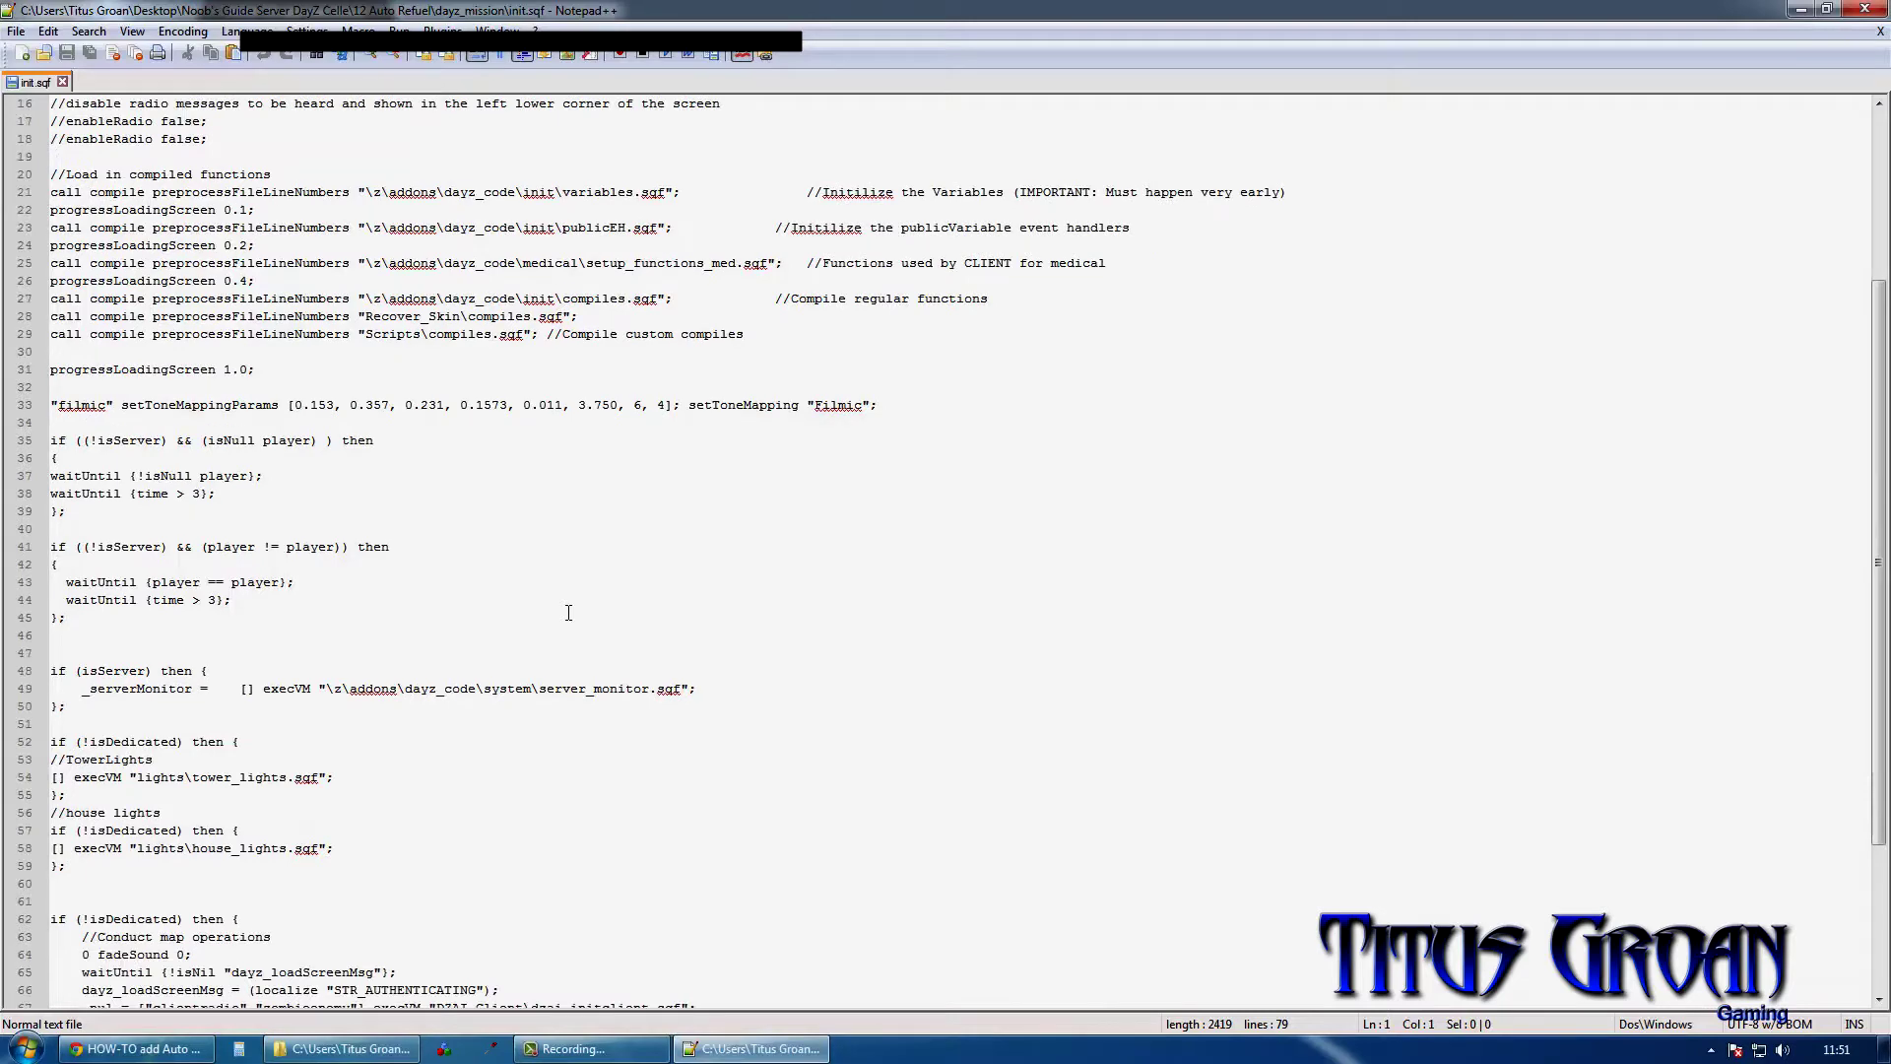
Step: Replace 'if (!isDedicated) then {' on init.sqf line 62 with the copied kh_actions.sqf line, then save and close
{"action": "left_click", "coordinate": [251, 739]}
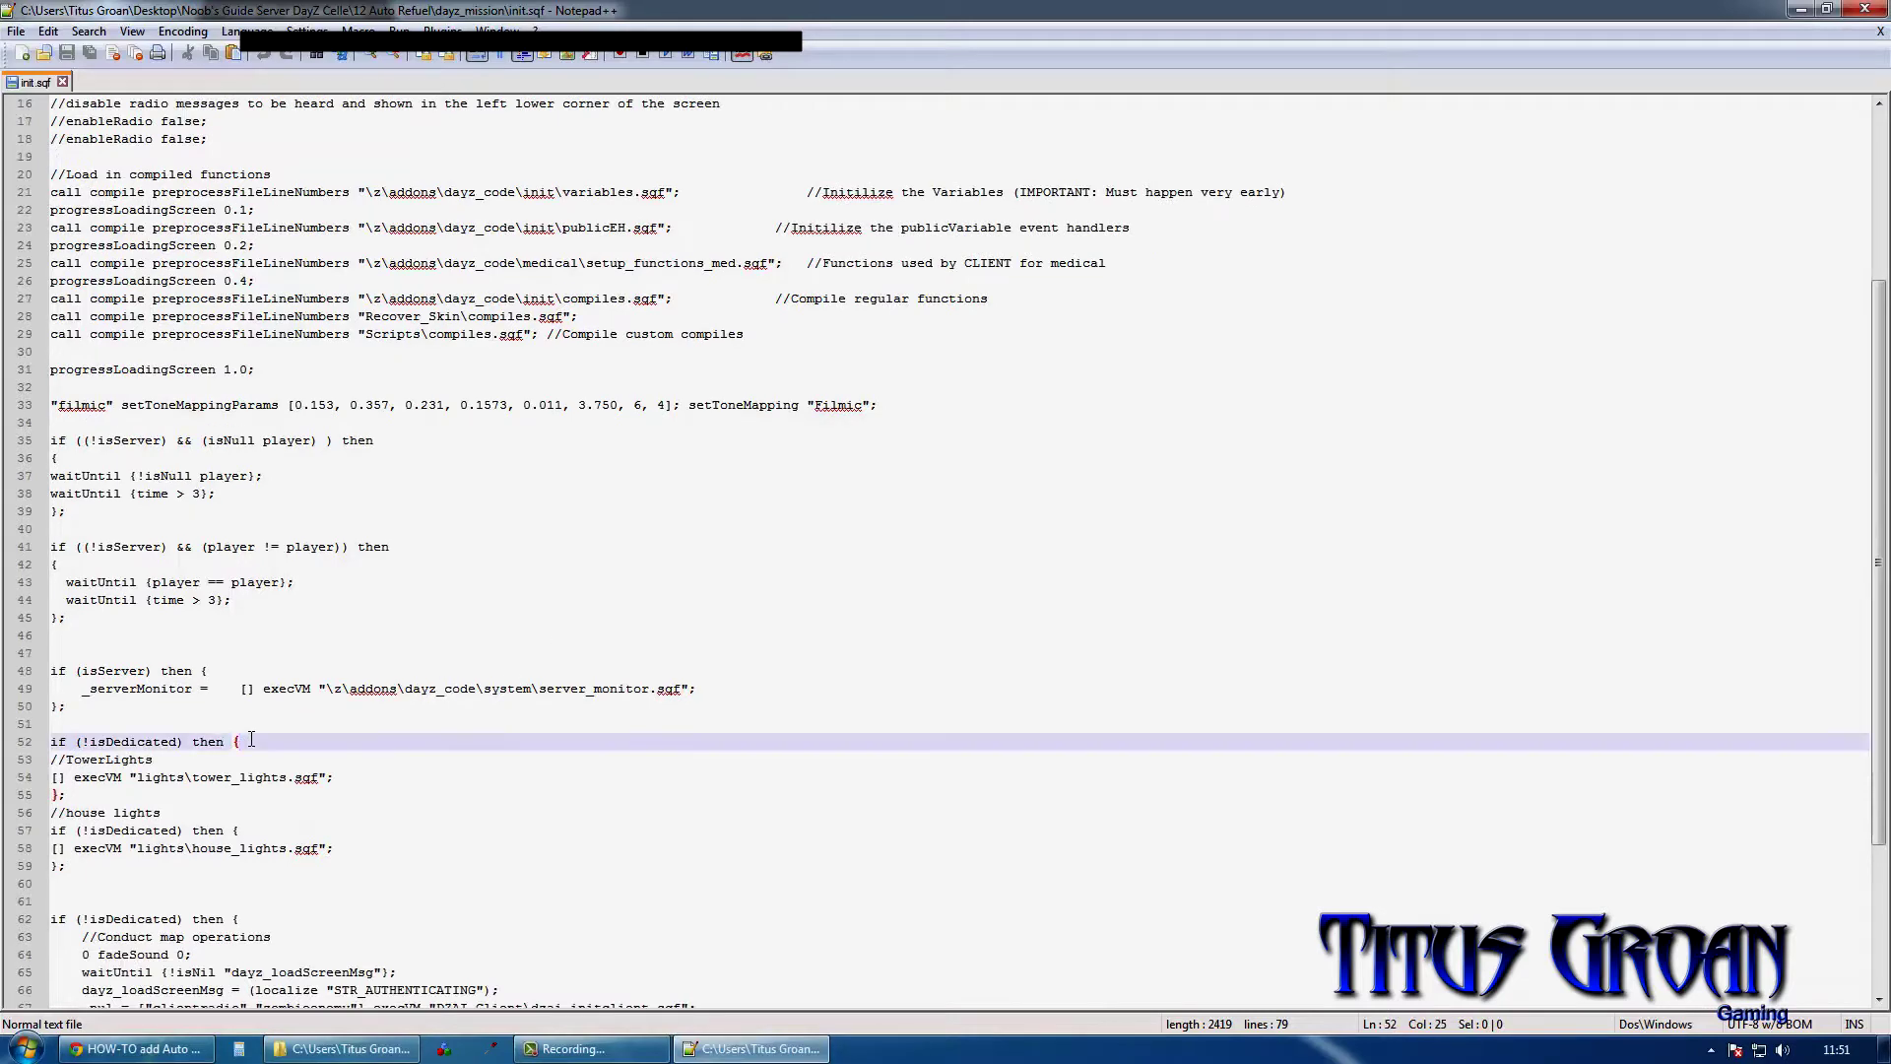
{"action": "scroll", "coordinate": [408, 736], "scroll_direction": "down", "scroll_amount": 2}
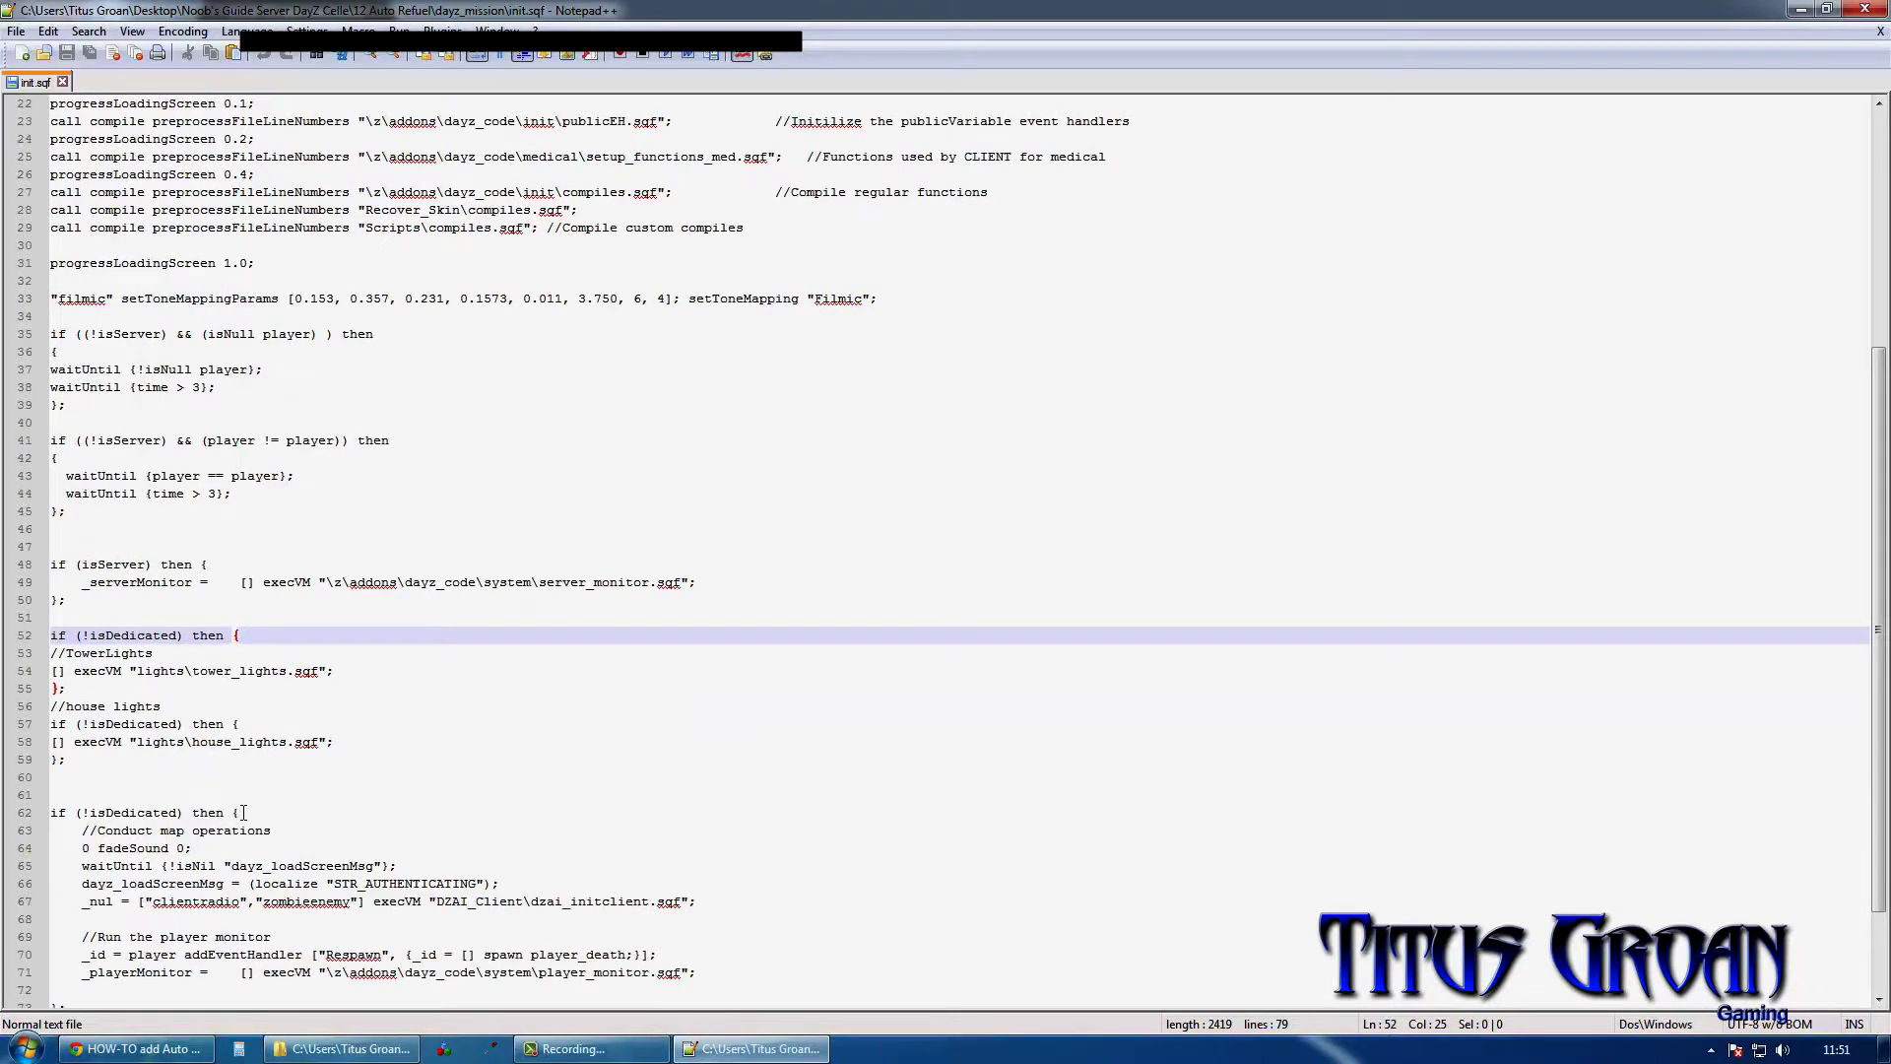
{"action": "left_click_drag", "start_coordinate": [244, 811], "coordinate": [38, 812]}
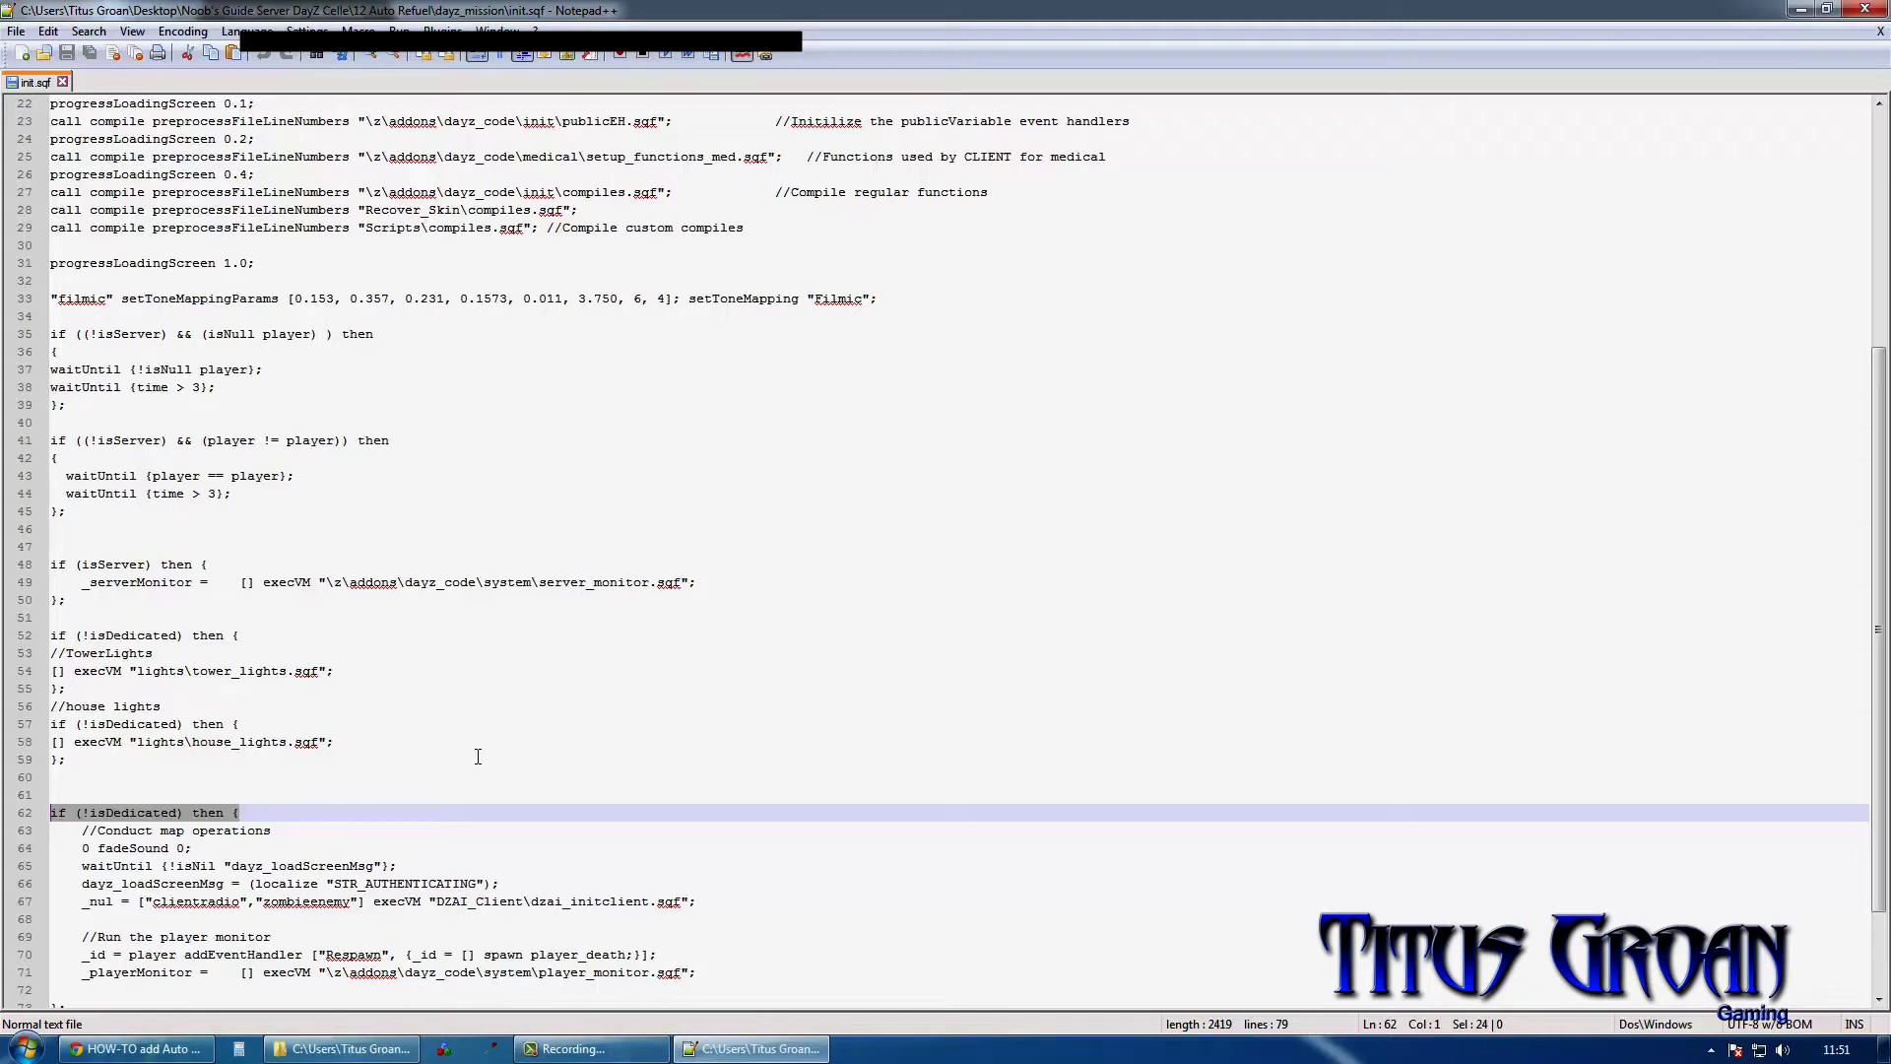
{"action": "type", "text": "if (!isDedicated) then {[] execVM \"Scripts\\kh_actions.sqf\";"}
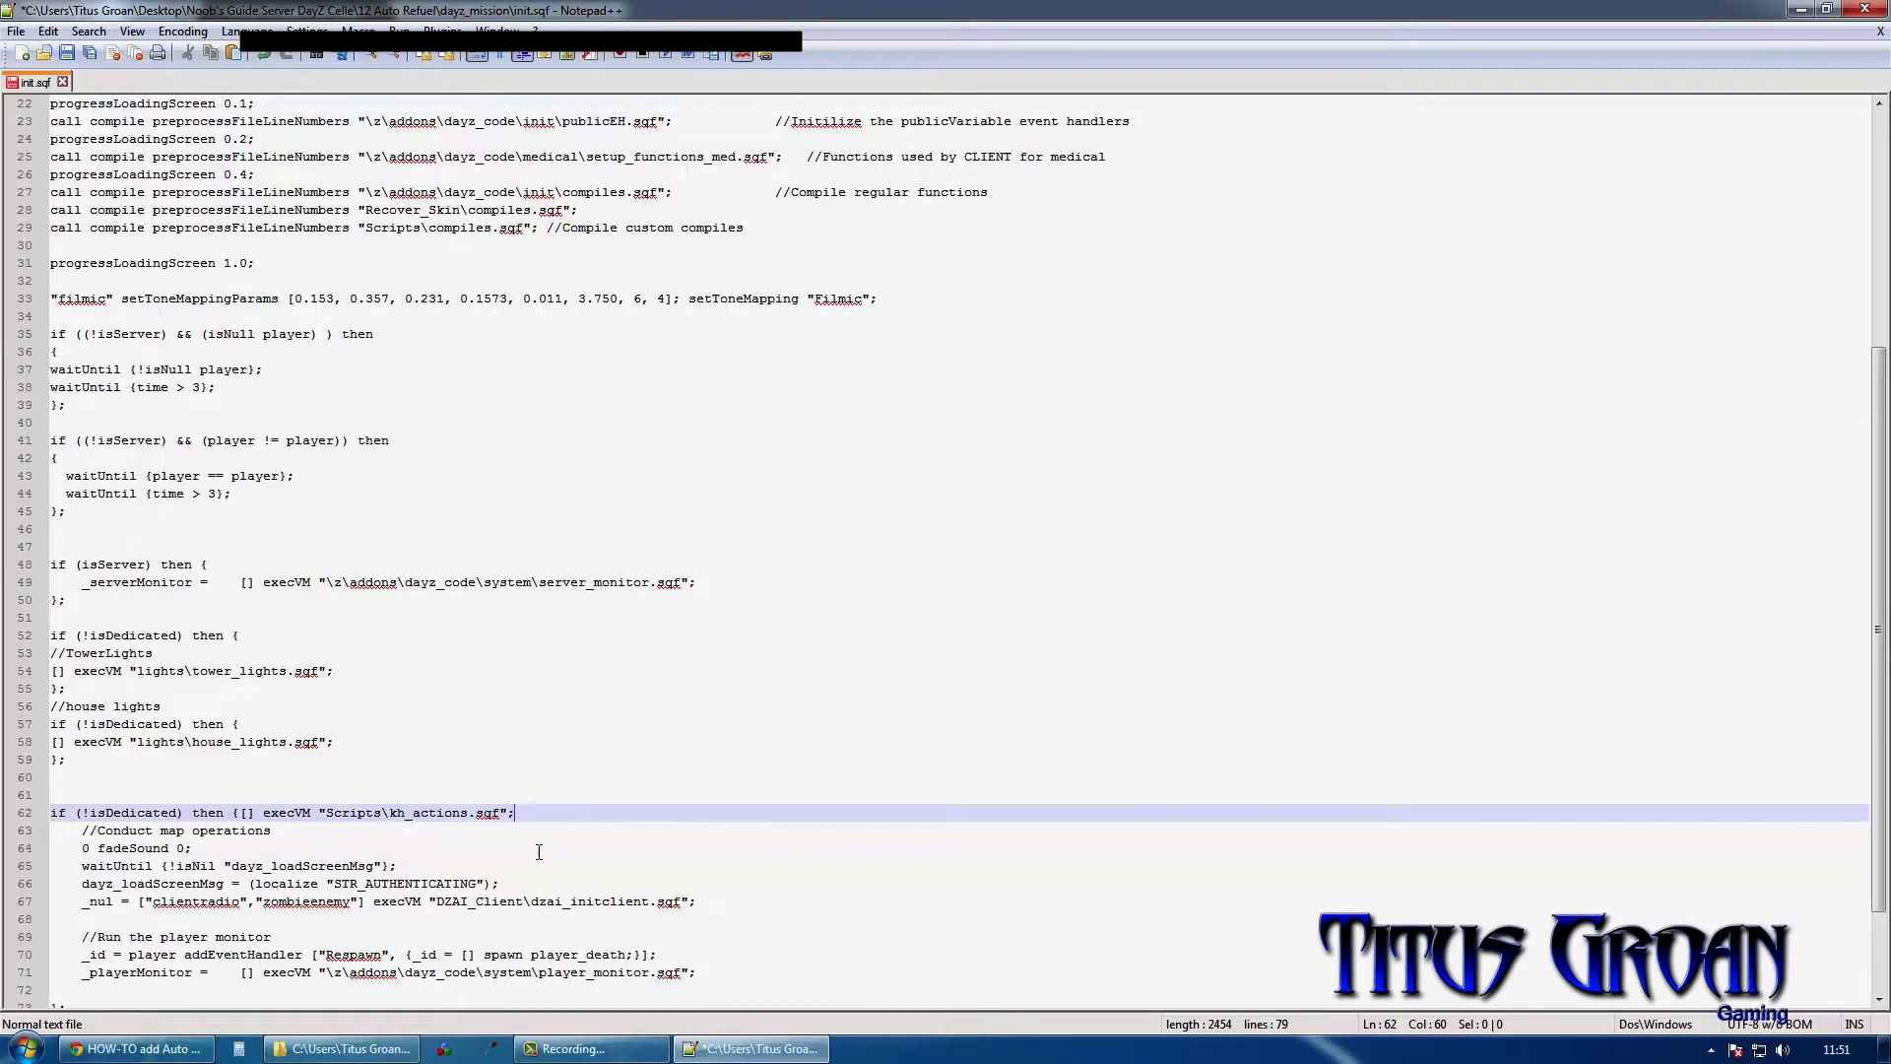
{"action": "left_click", "coordinate": [67, 55]}
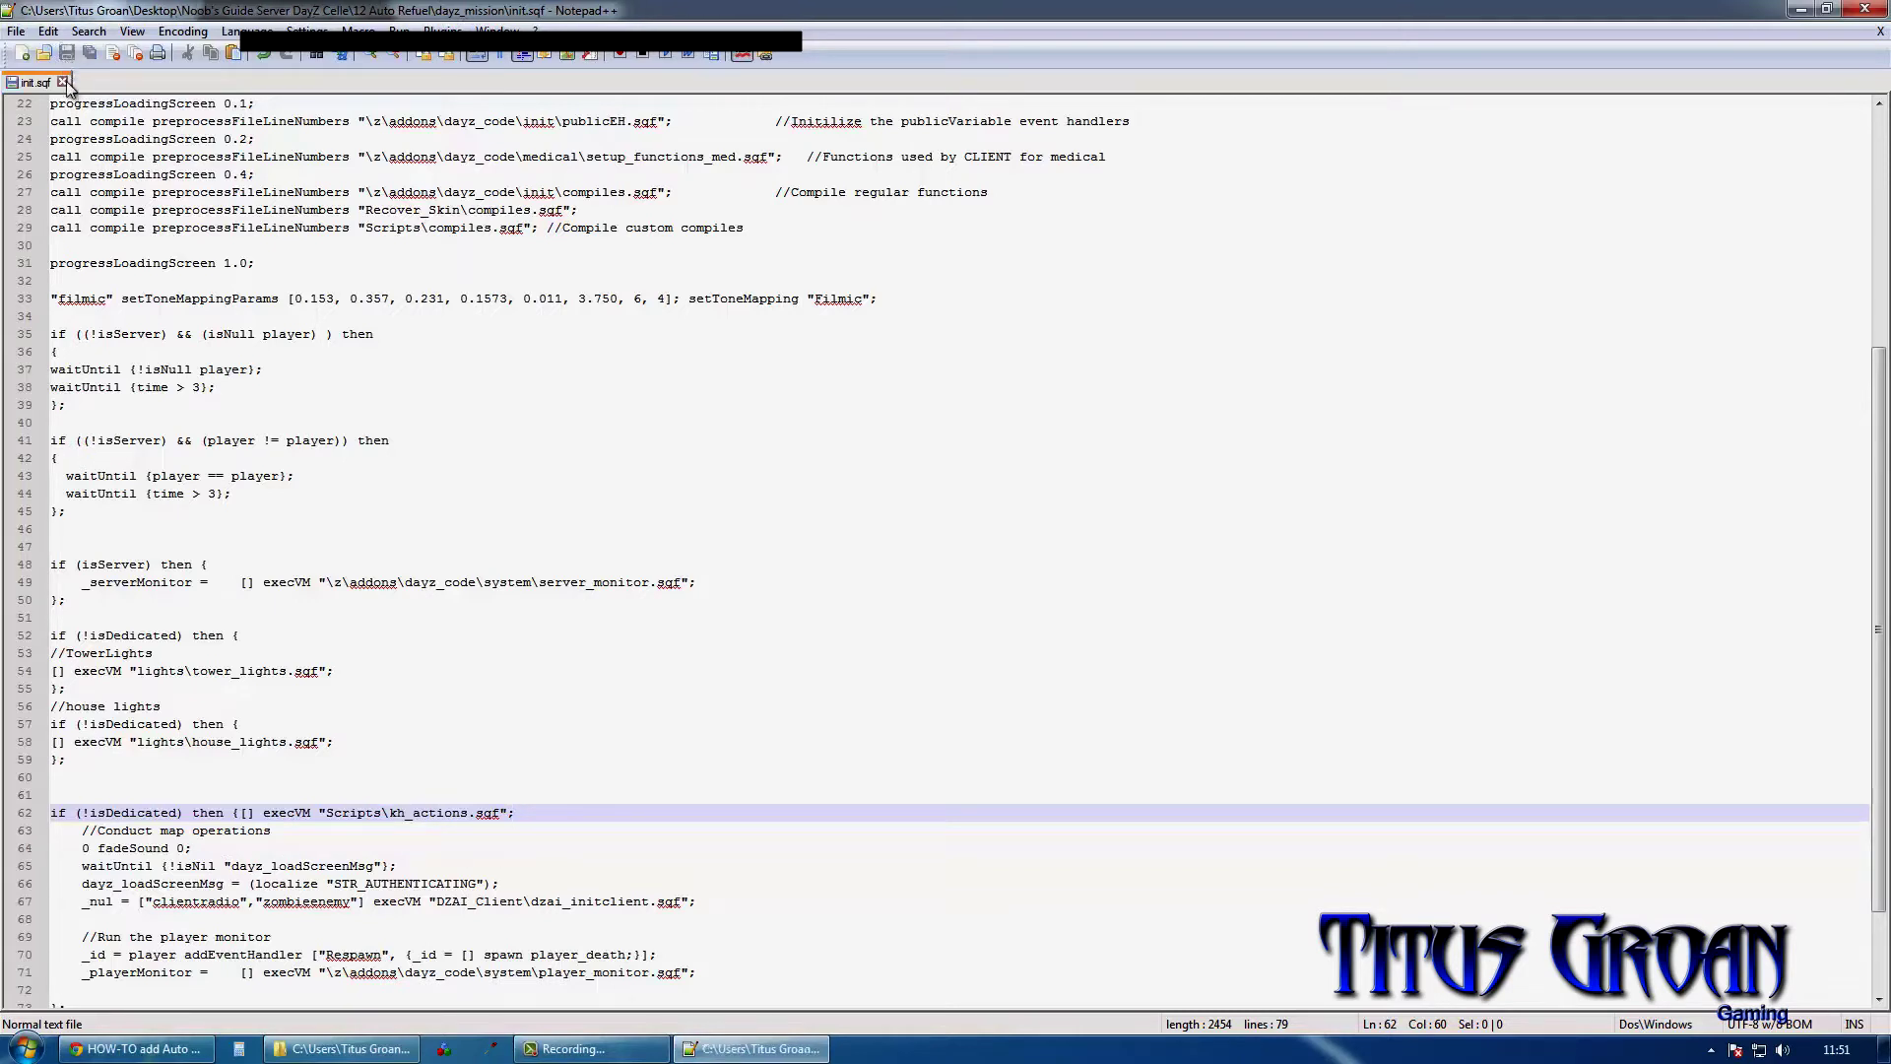
{"action": "left_click", "coordinate": [64, 81]}
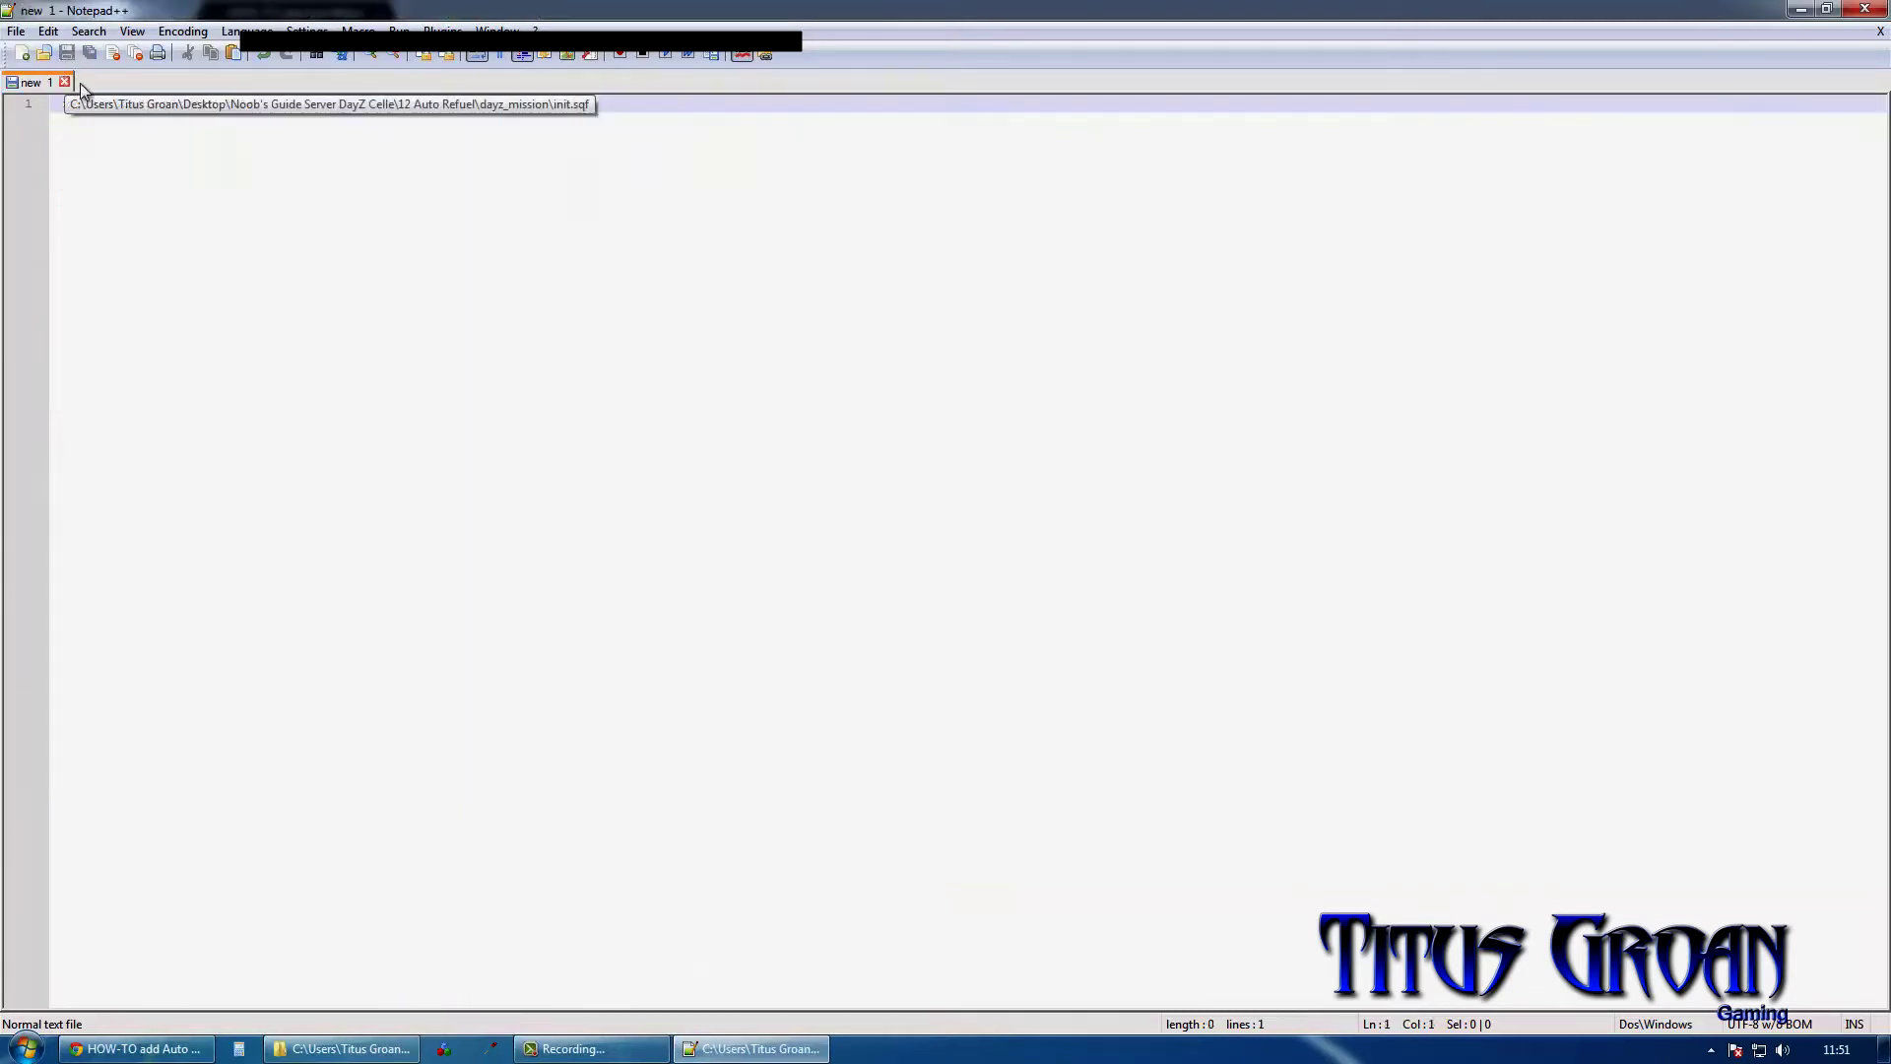
Step: Open kh_vehicle_refuel.sqf and kh_actions.sqf from the Scripts folder in Notepad++
{"action": "left_click", "coordinate": [1865, 11]}
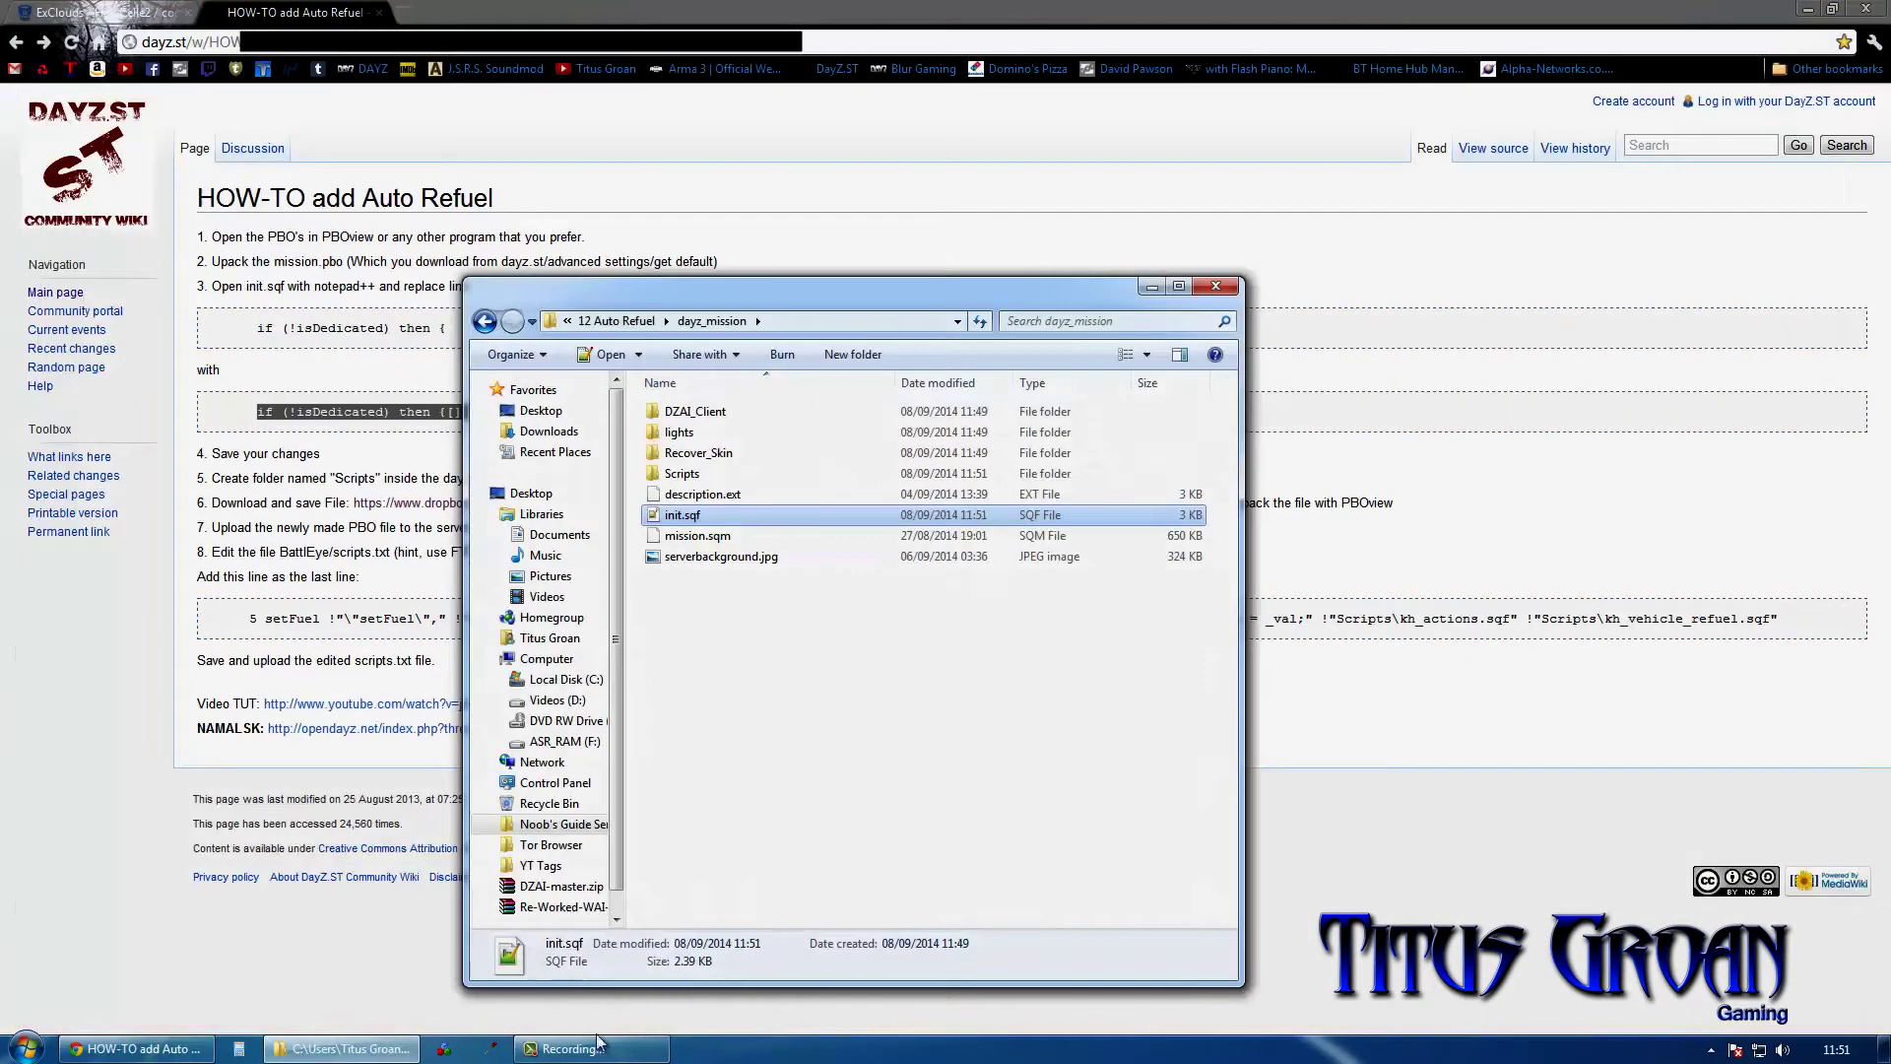
{"action": "double_click", "coordinate": [731, 472]}
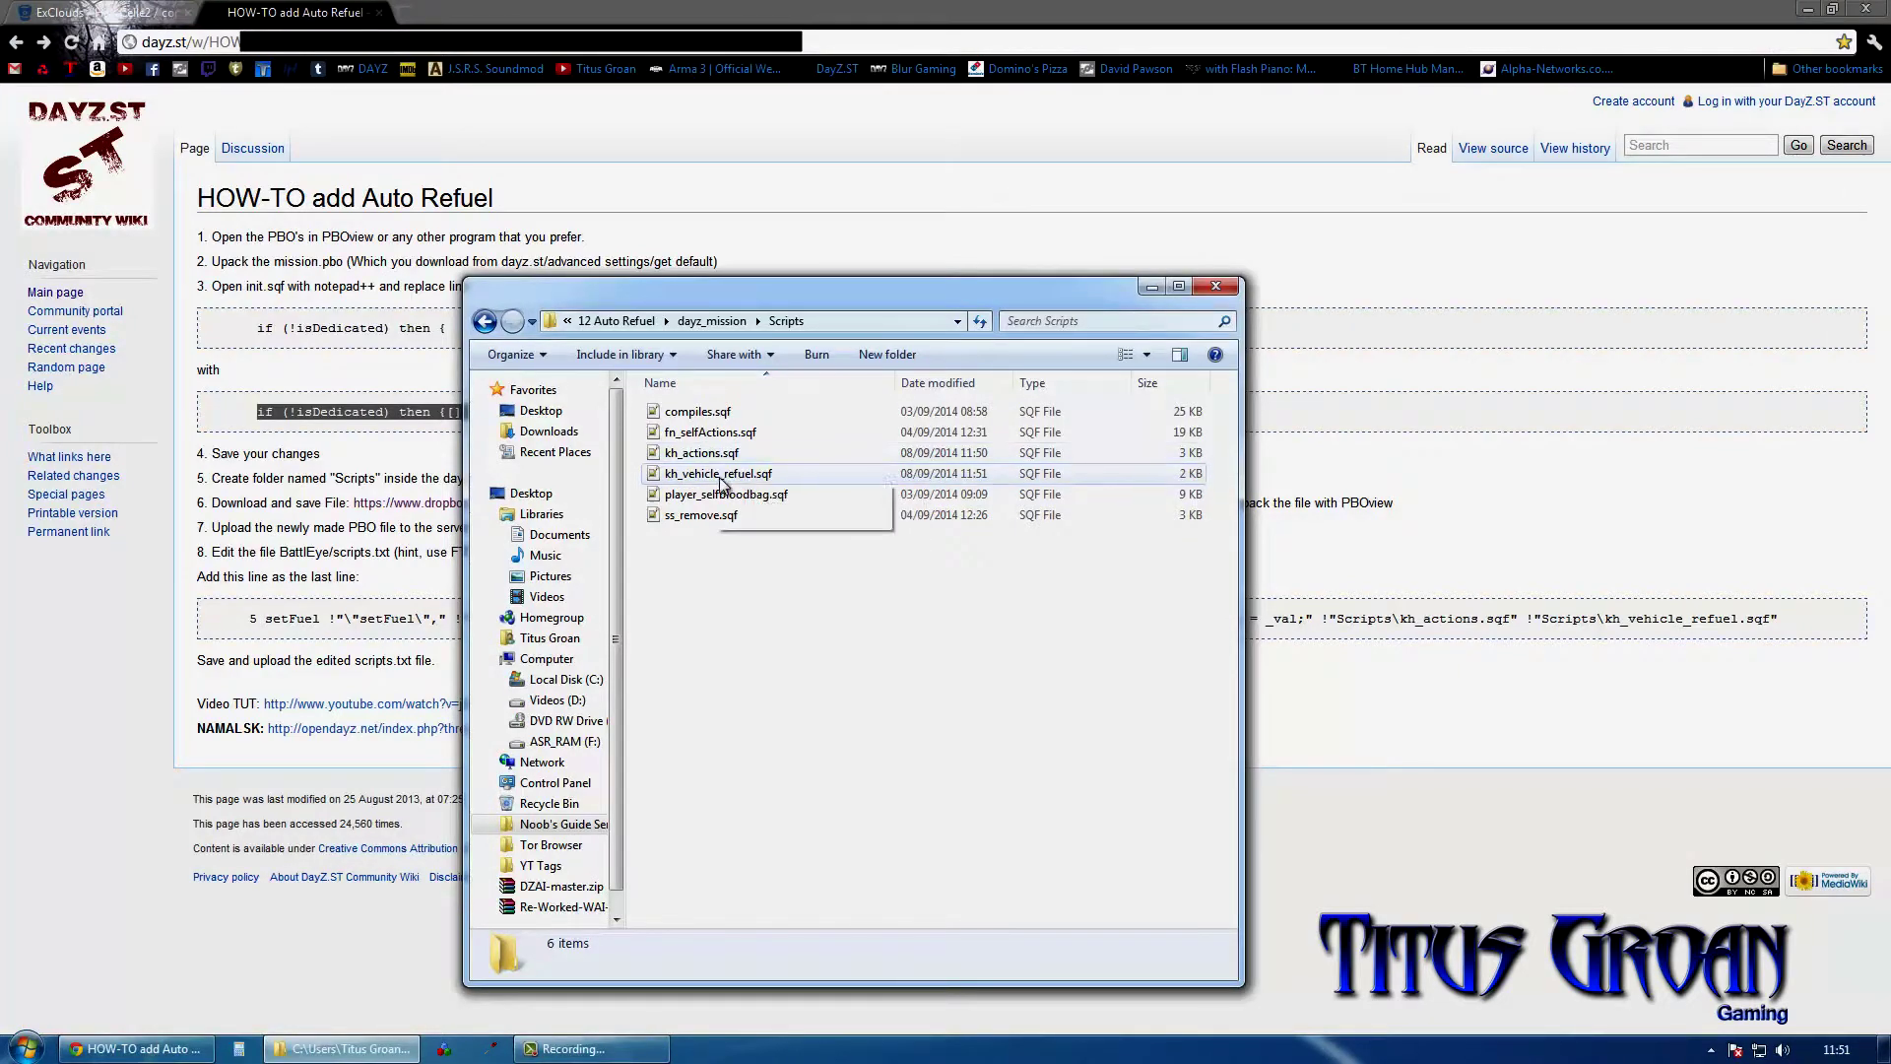
{"action": "double_click", "coordinate": [721, 477]}
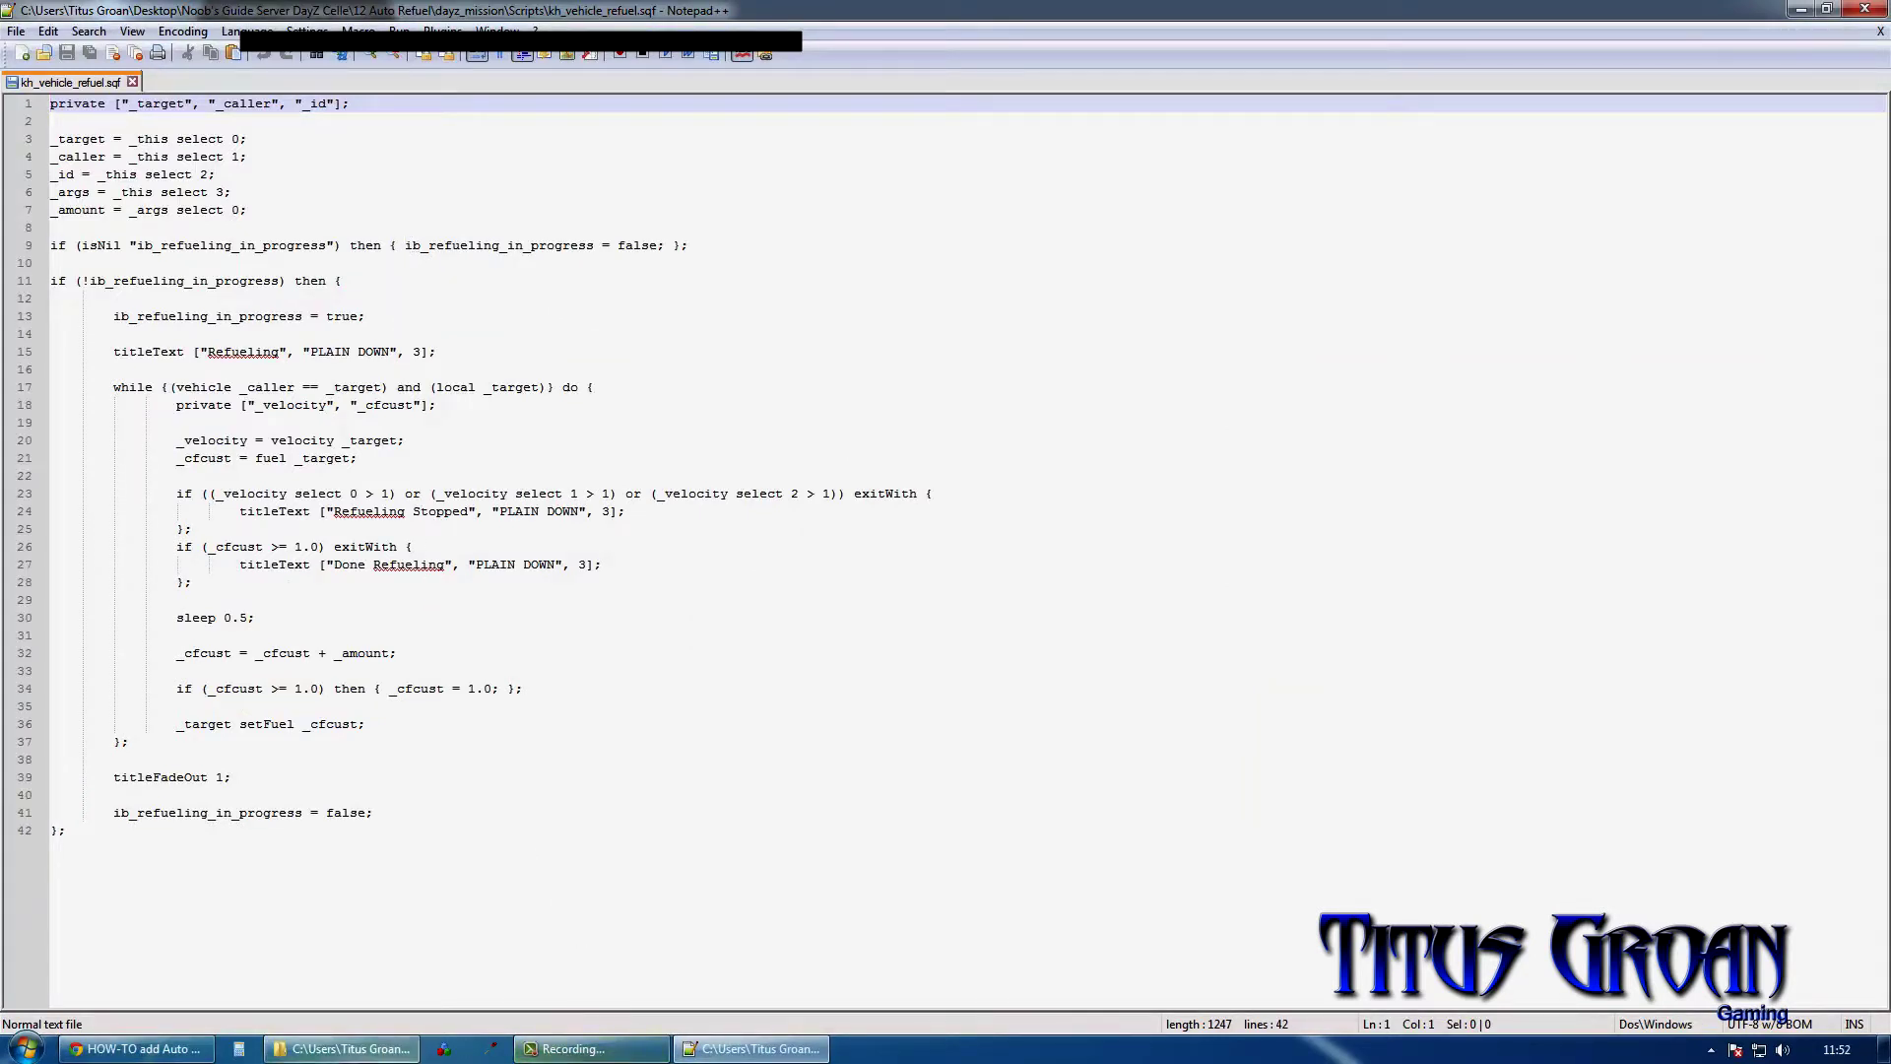
{"action": "left_click", "coordinate": [344, 1049]}
{"action": "double_click", "coordinate": [728, 454]}
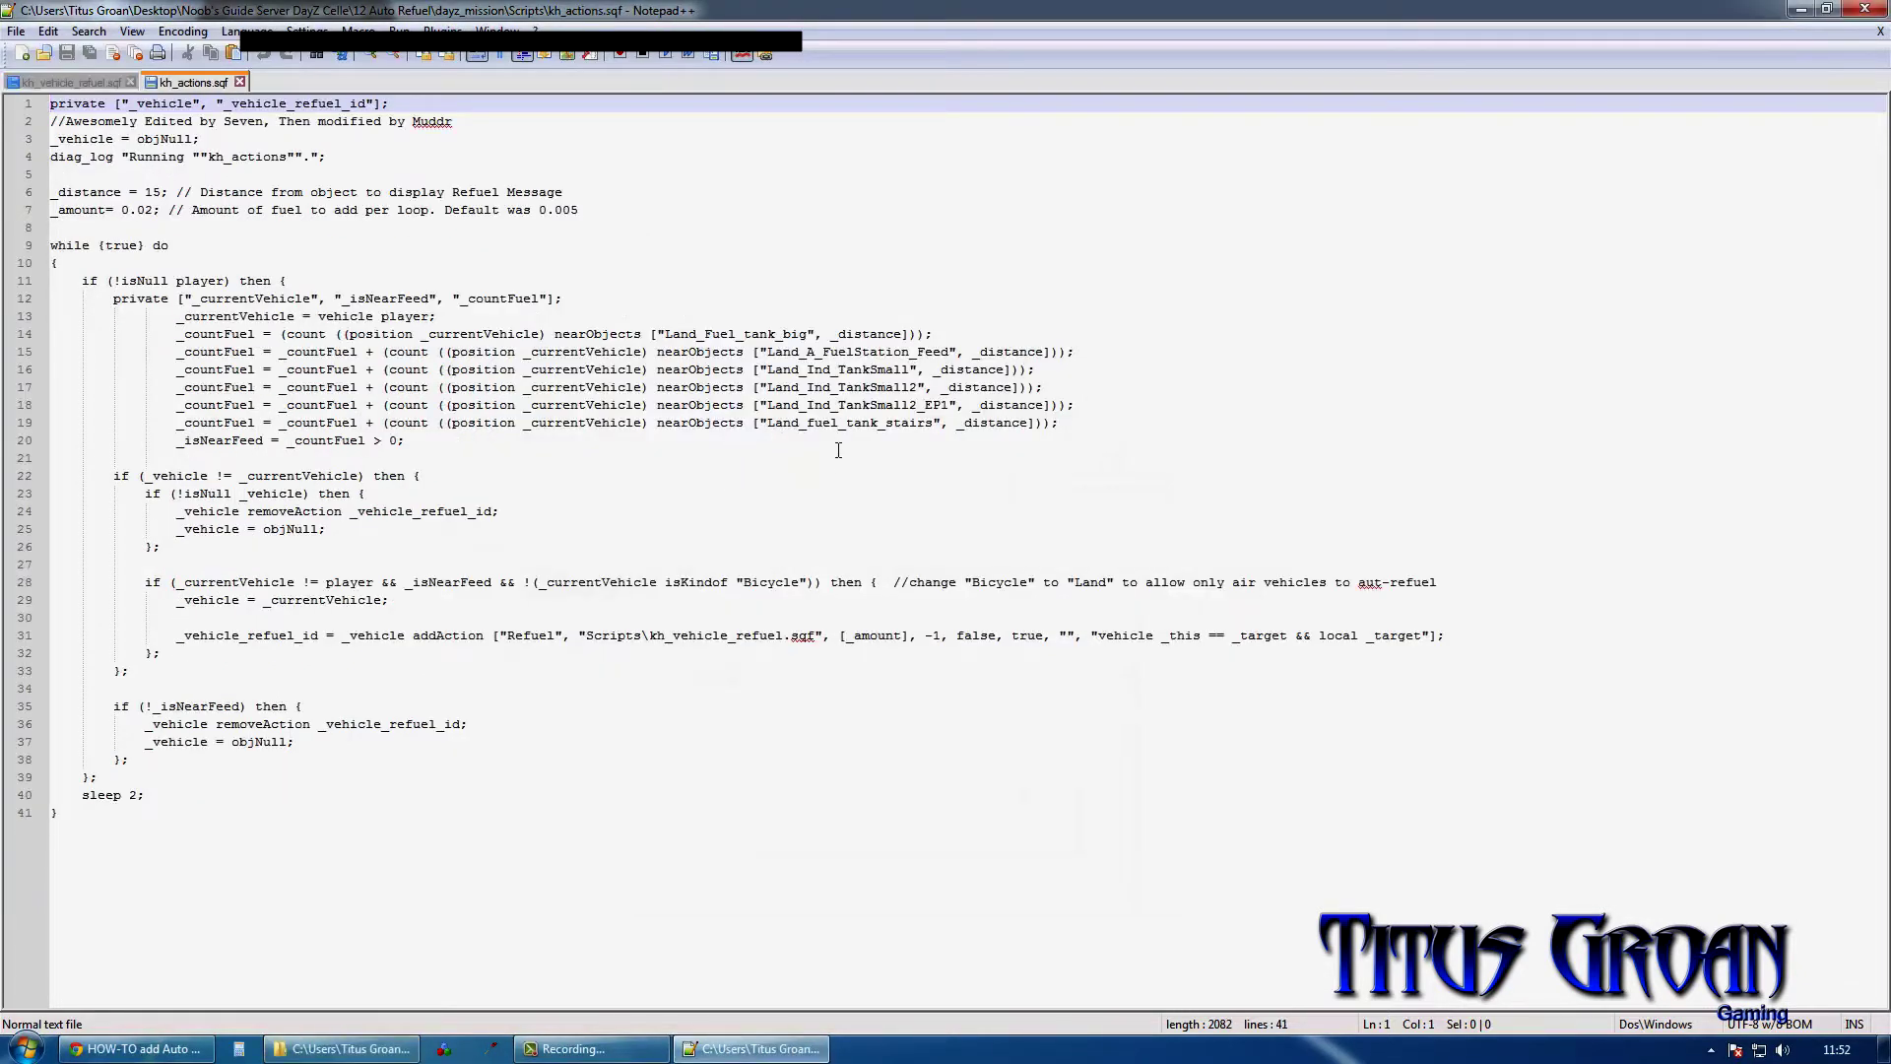
{"action": "left_click", "coordinate": [355, 1050]}
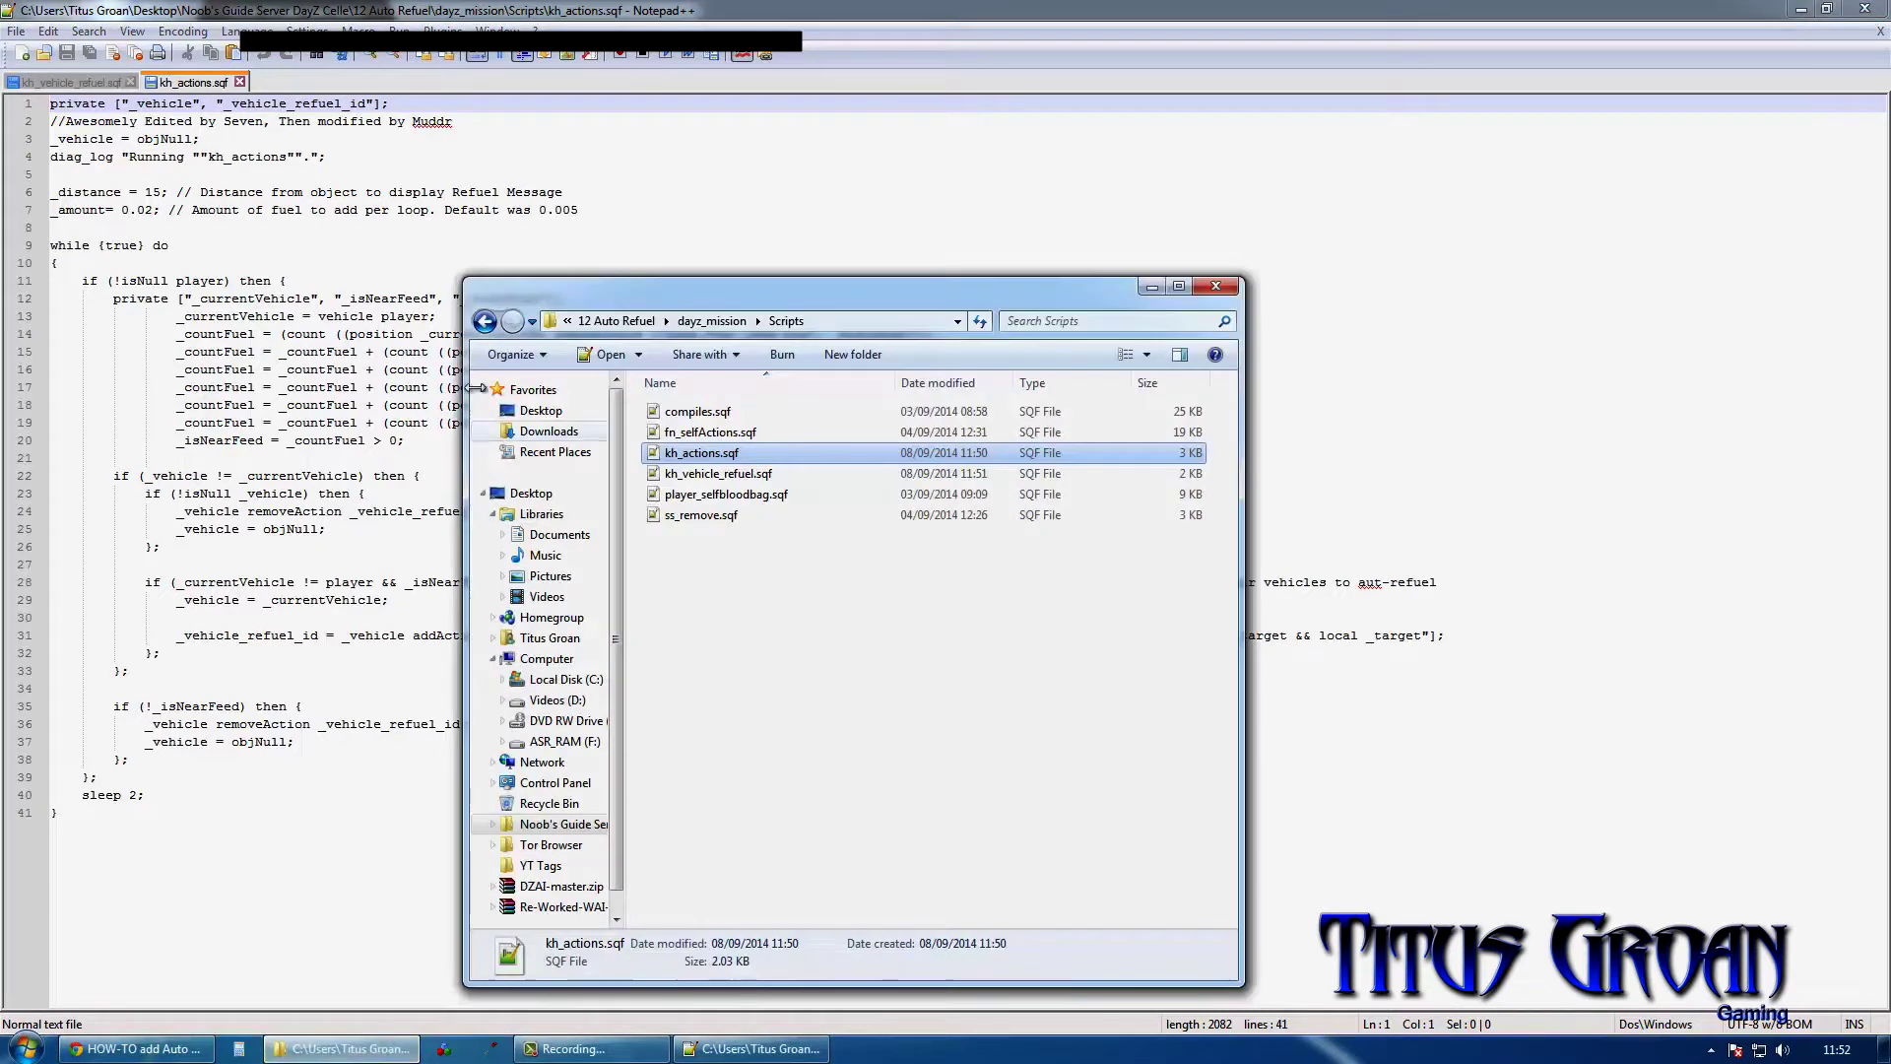
Step: Go from 12 Auto Refuel into dayz_server\Buildings and open fuel.sqf
{"action": "left_click", "coordinate": [484, 322]}
{"action": "left_click", "coordinate": [483, 323]}
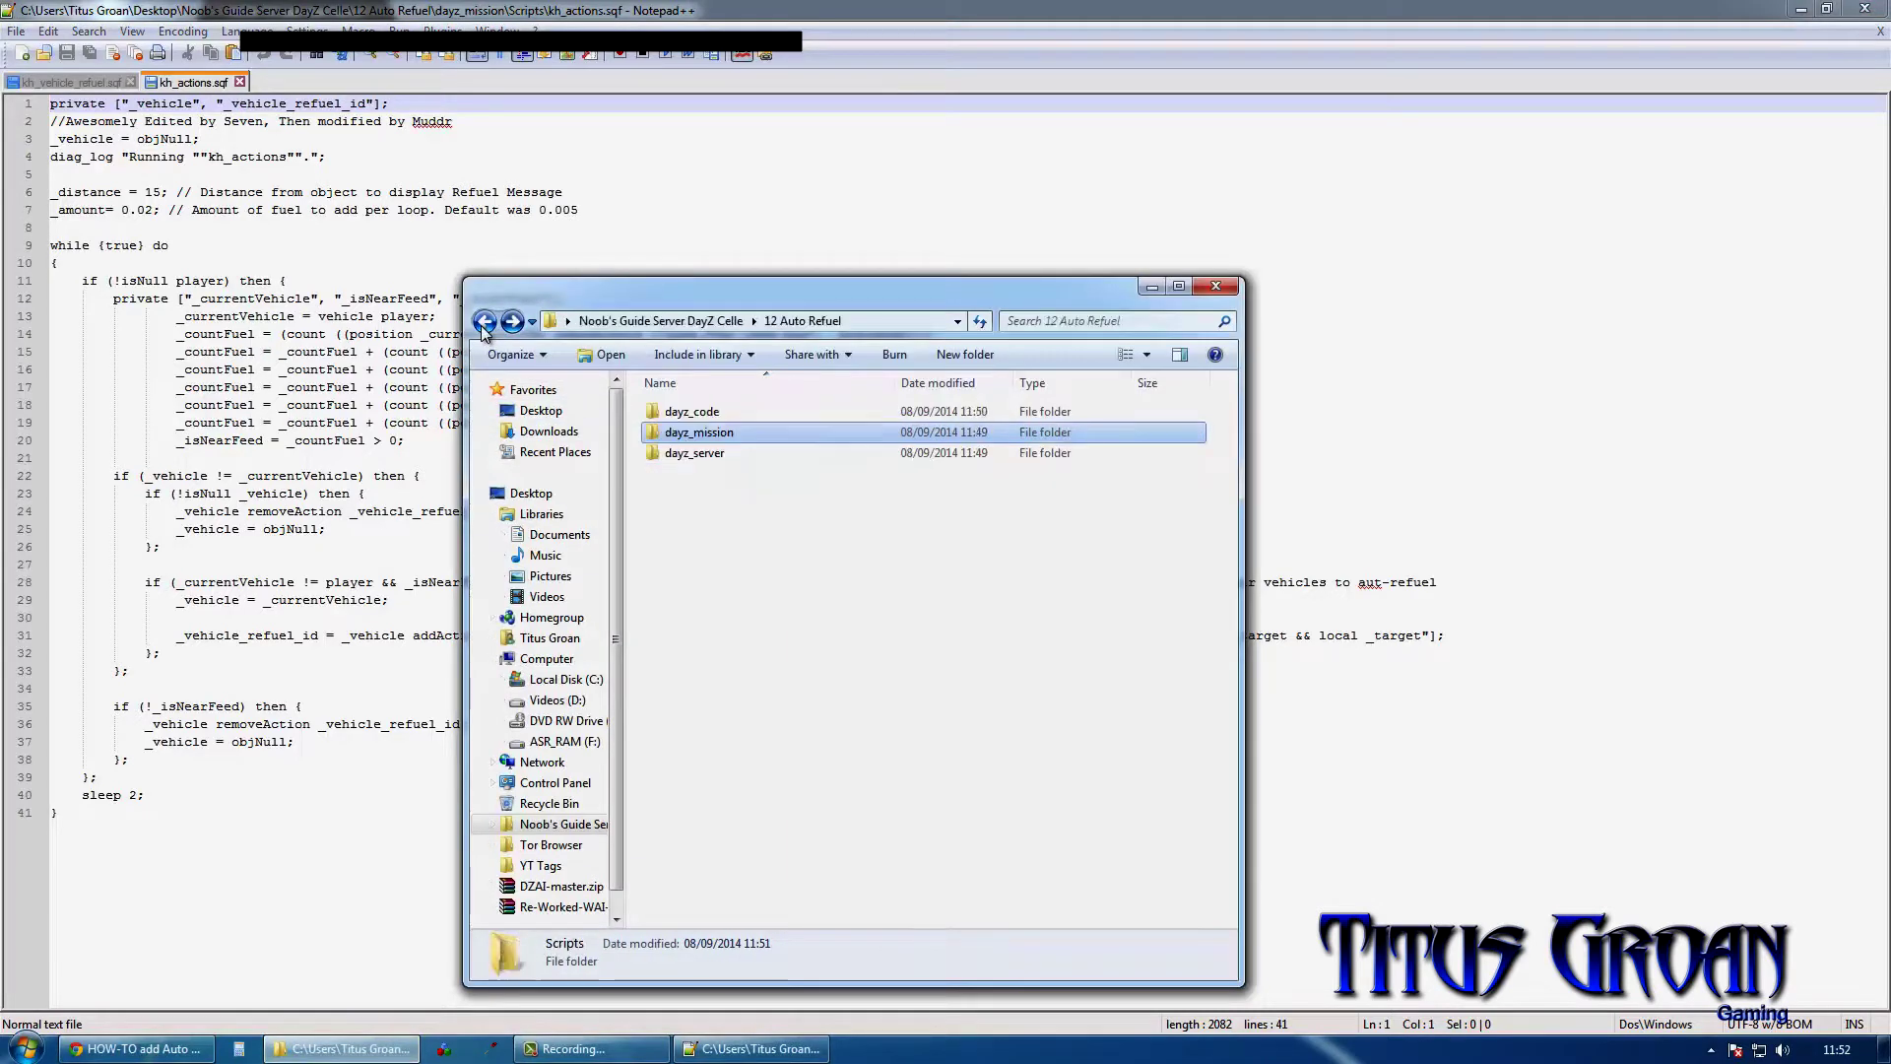
{"action": "double_click", "coordinate": [713, 450]}
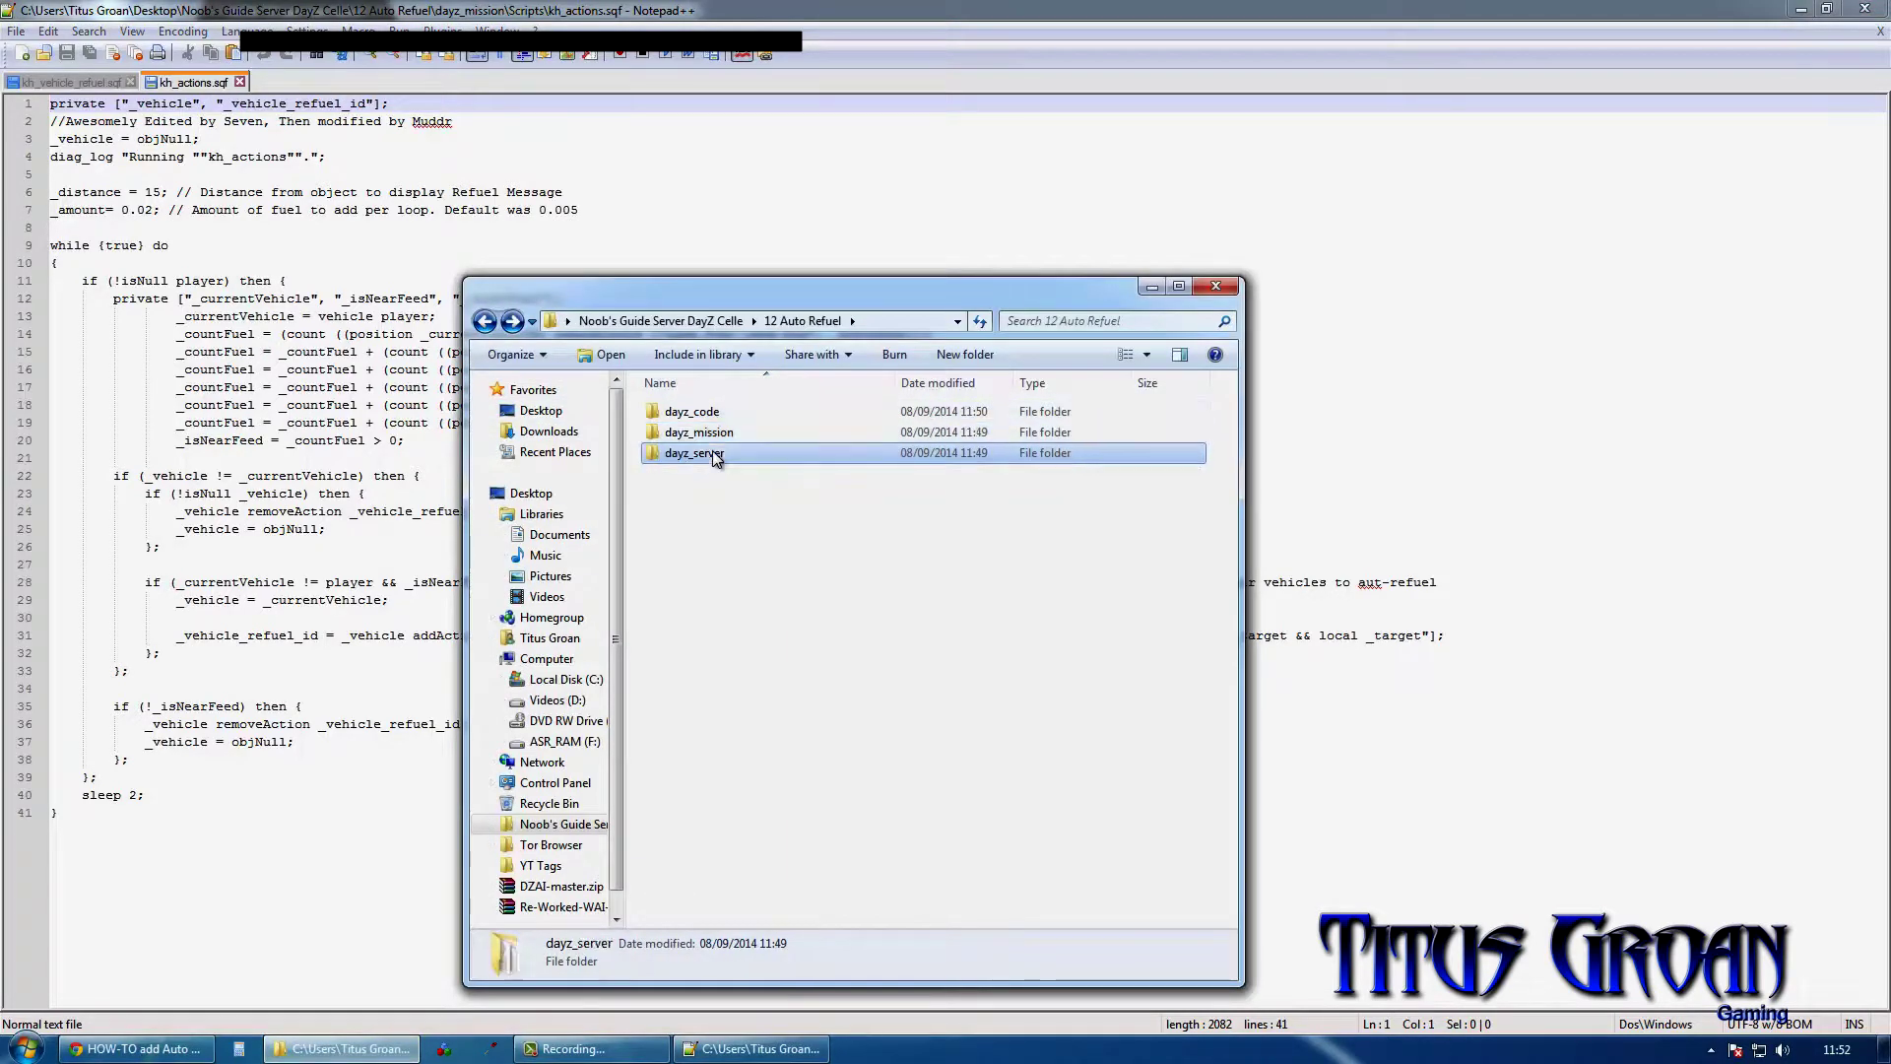
{"action": "double_click", "coordinate": [714, 408]}
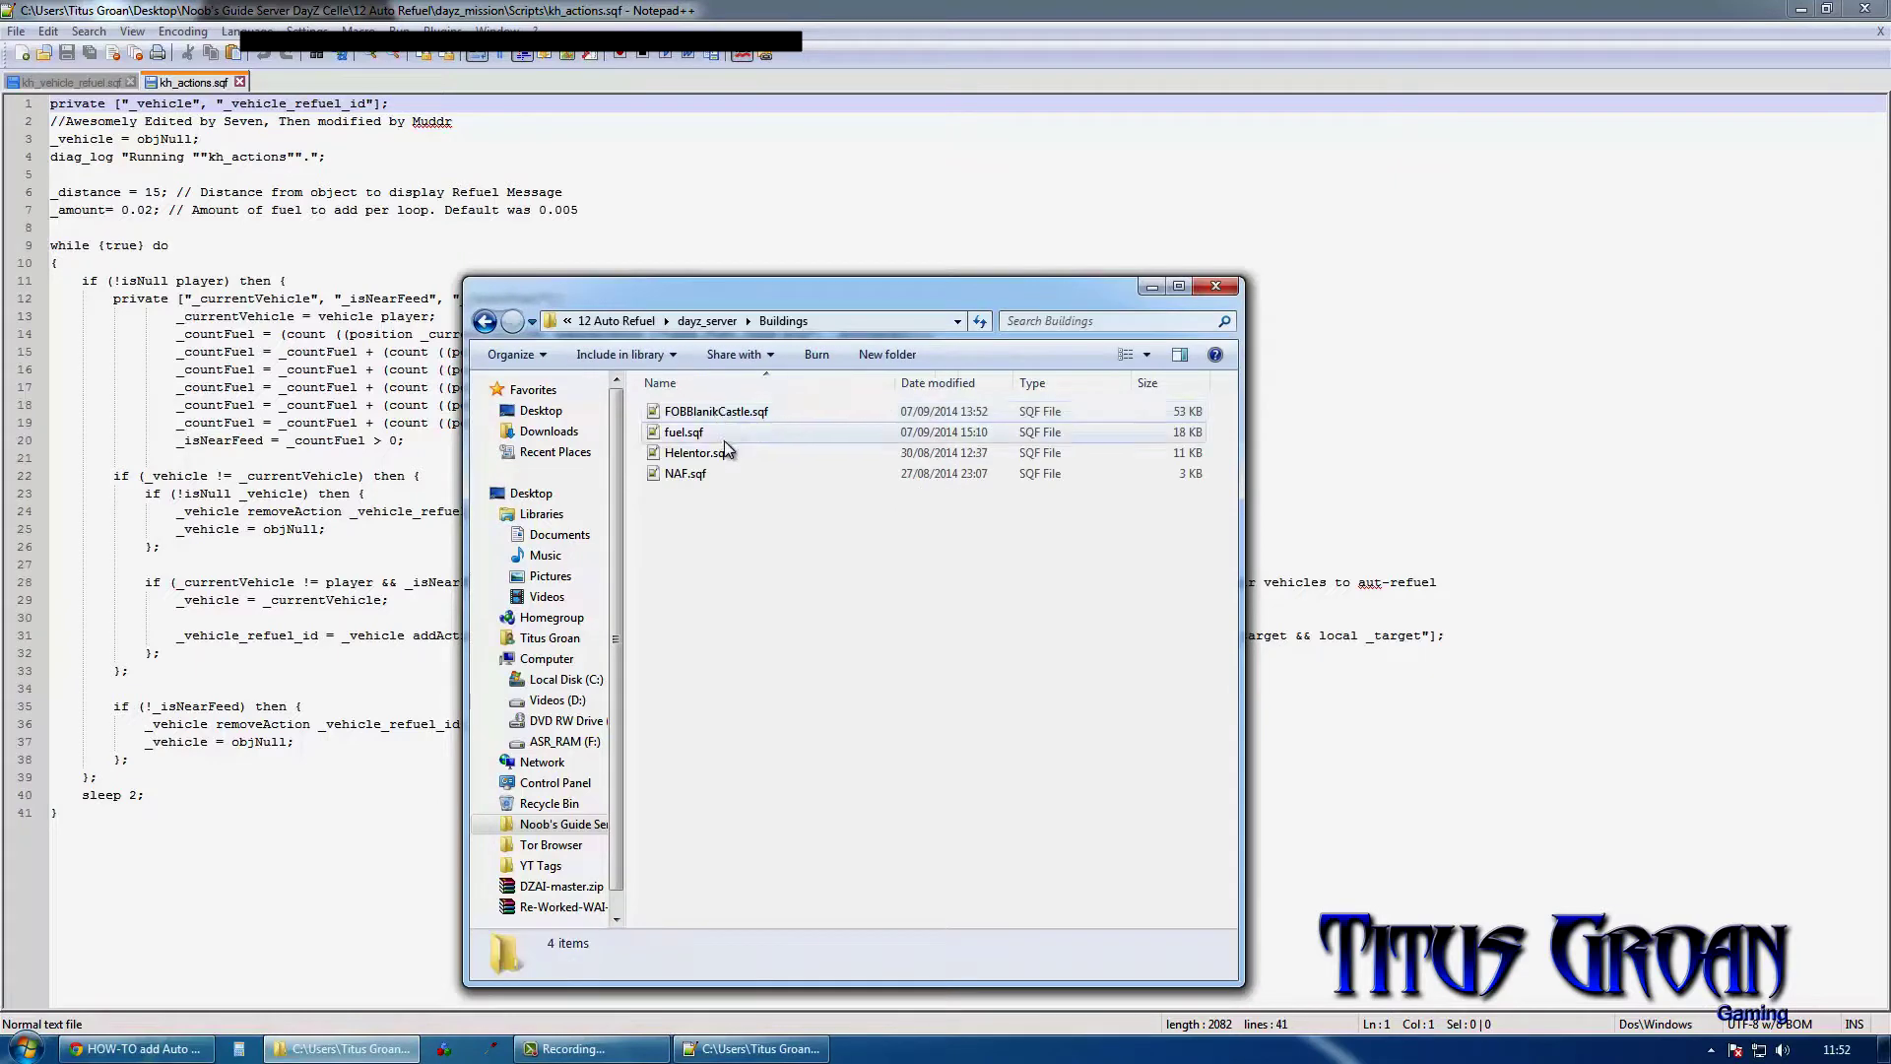
{"action": "double_click", "coordinate": [714, 430]}
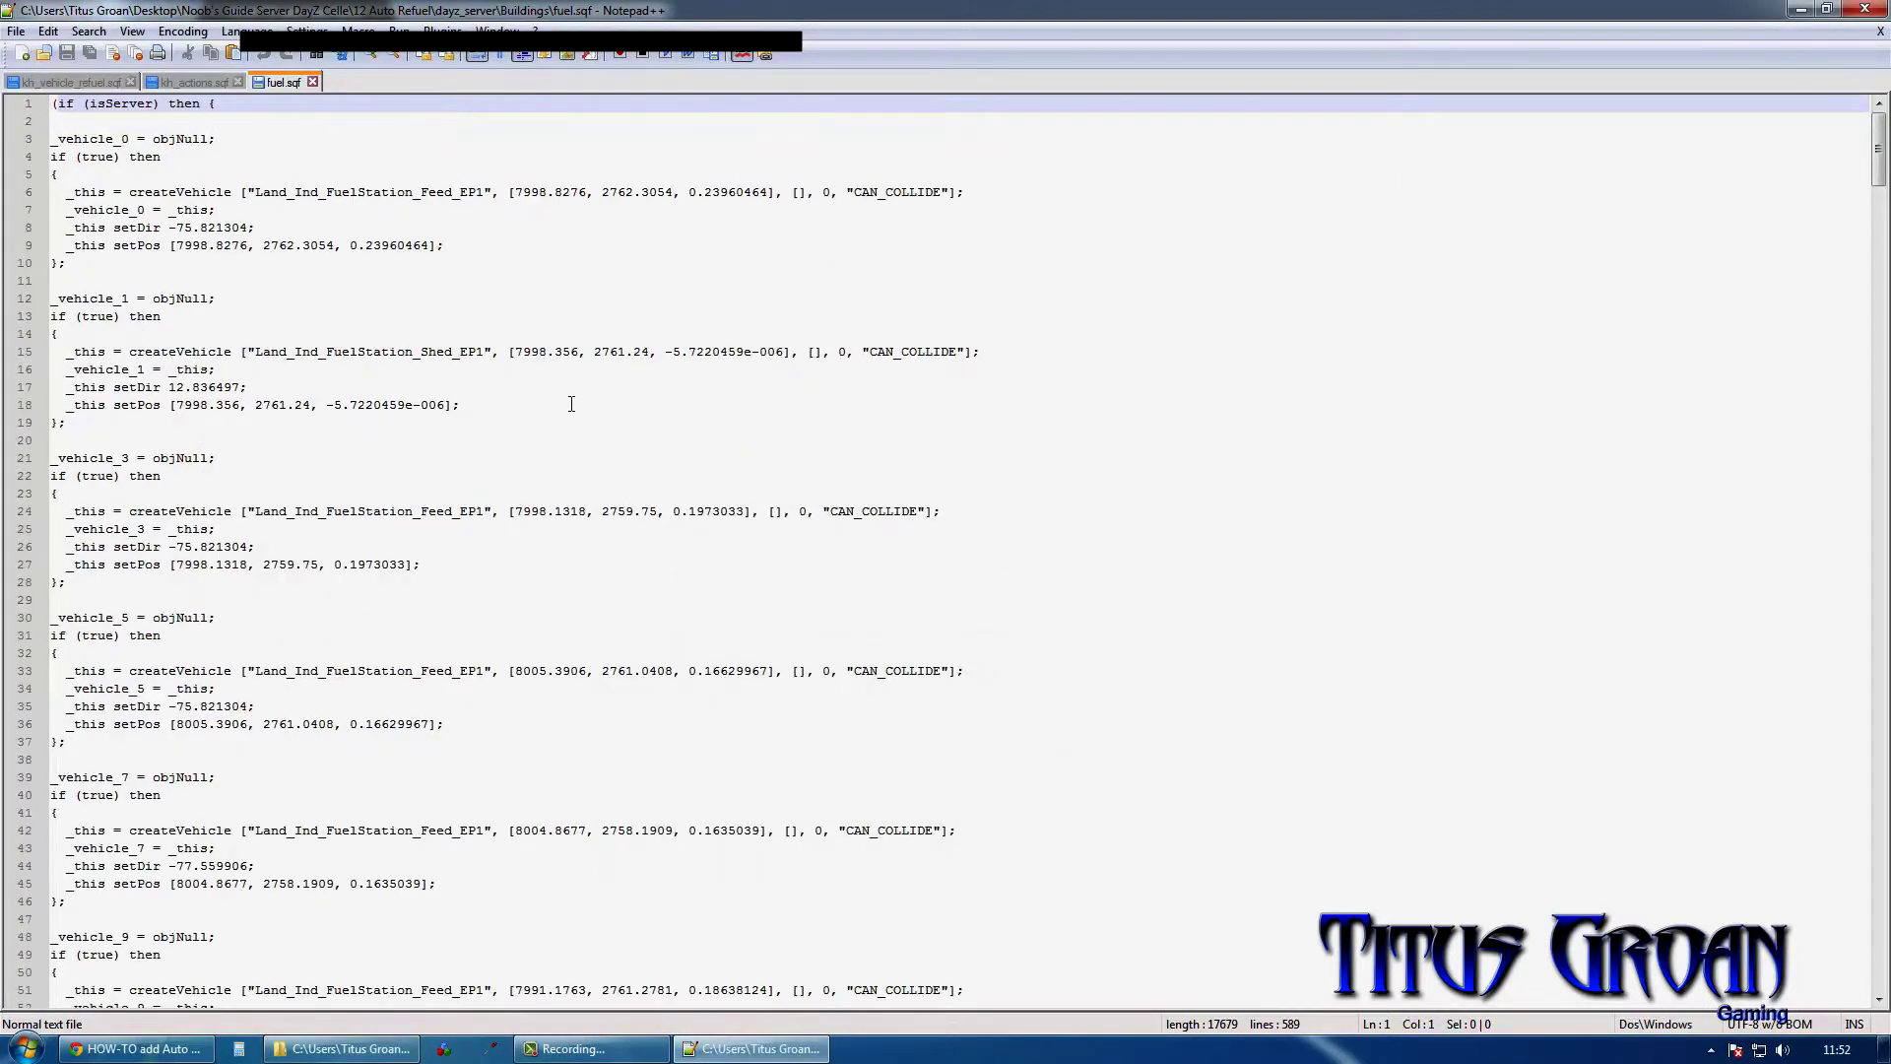
{"action": "scroll", "coordinate": [570, 403], "scroll_direction": "down", "scroll_amount": 4}
{"action": "scroll", "coordinate": [574, 403], "scroll_direction": "down", "scroll_amount": 4}
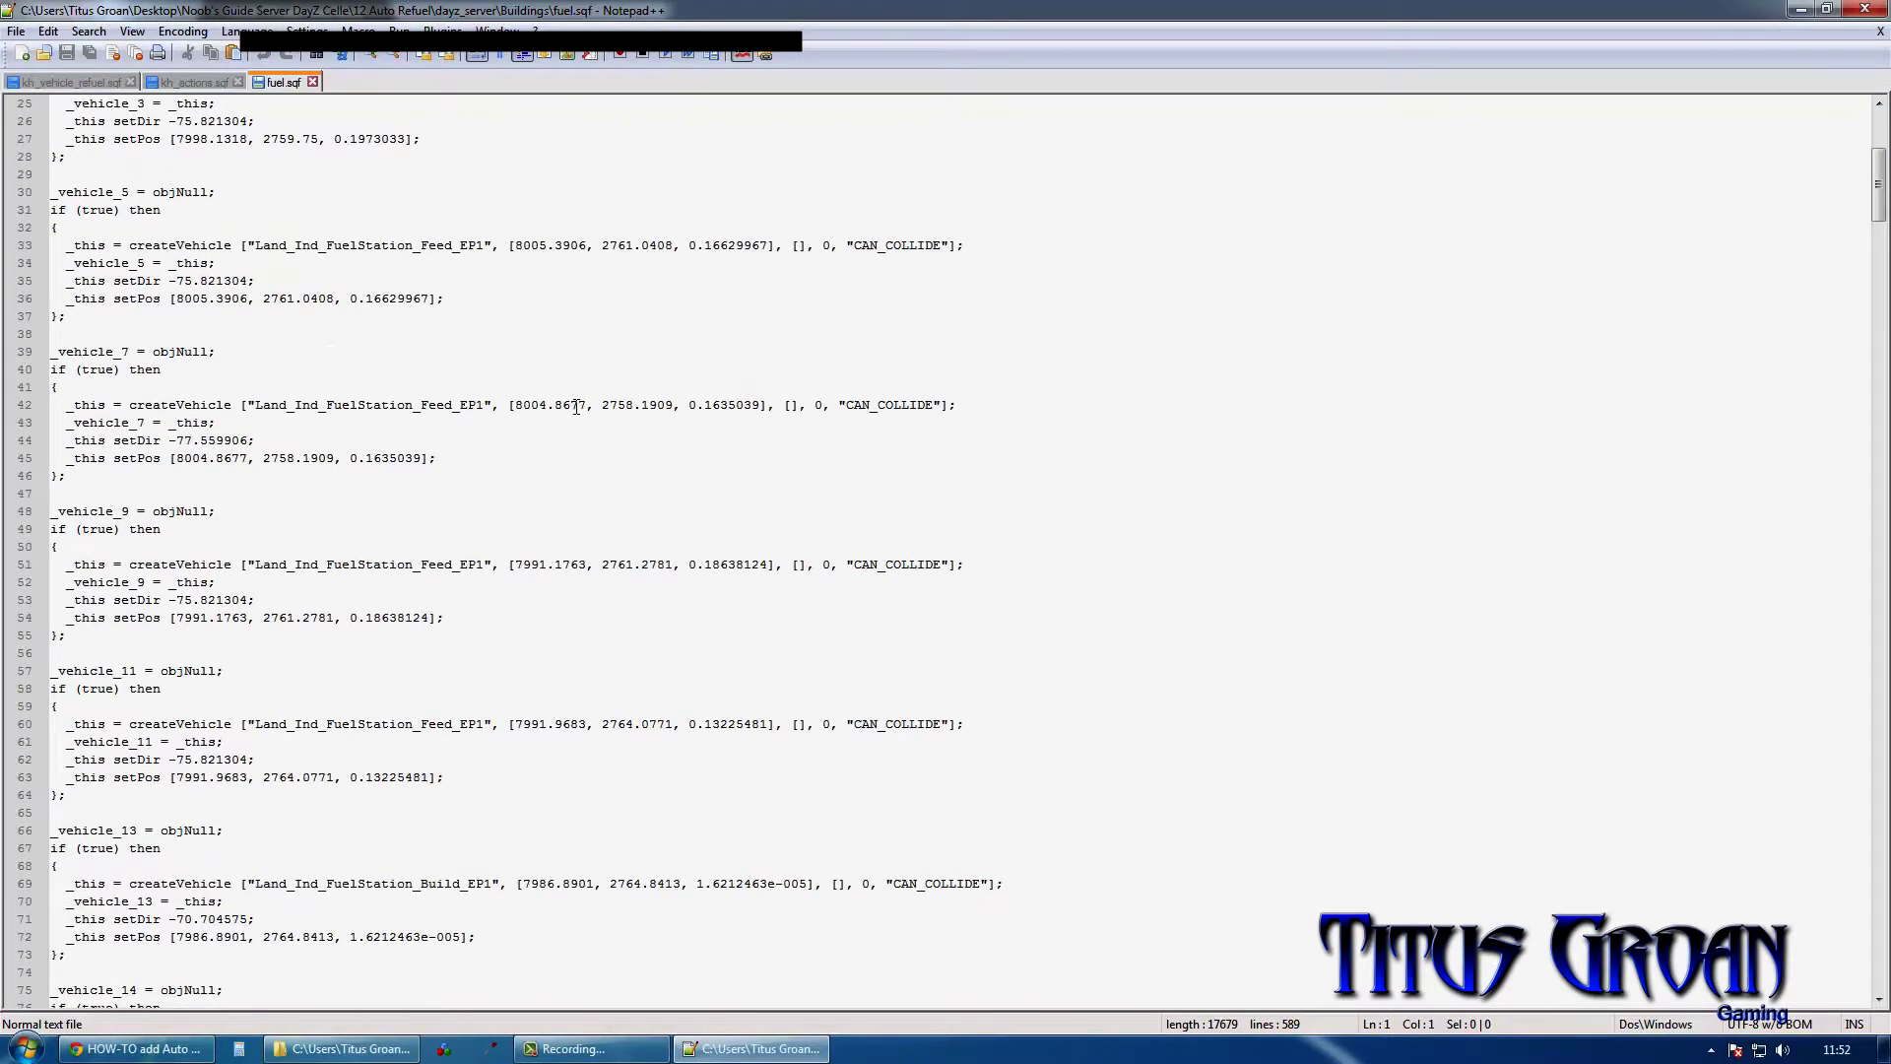
{"action": "scroll", "coordinate": [576, 407], "scroll_direction": "down", "scroll_amount": 1}
{"action": "scroll", "coordinate": [577, 407], "scroll_direction": "down", "scroll_amount": 1}
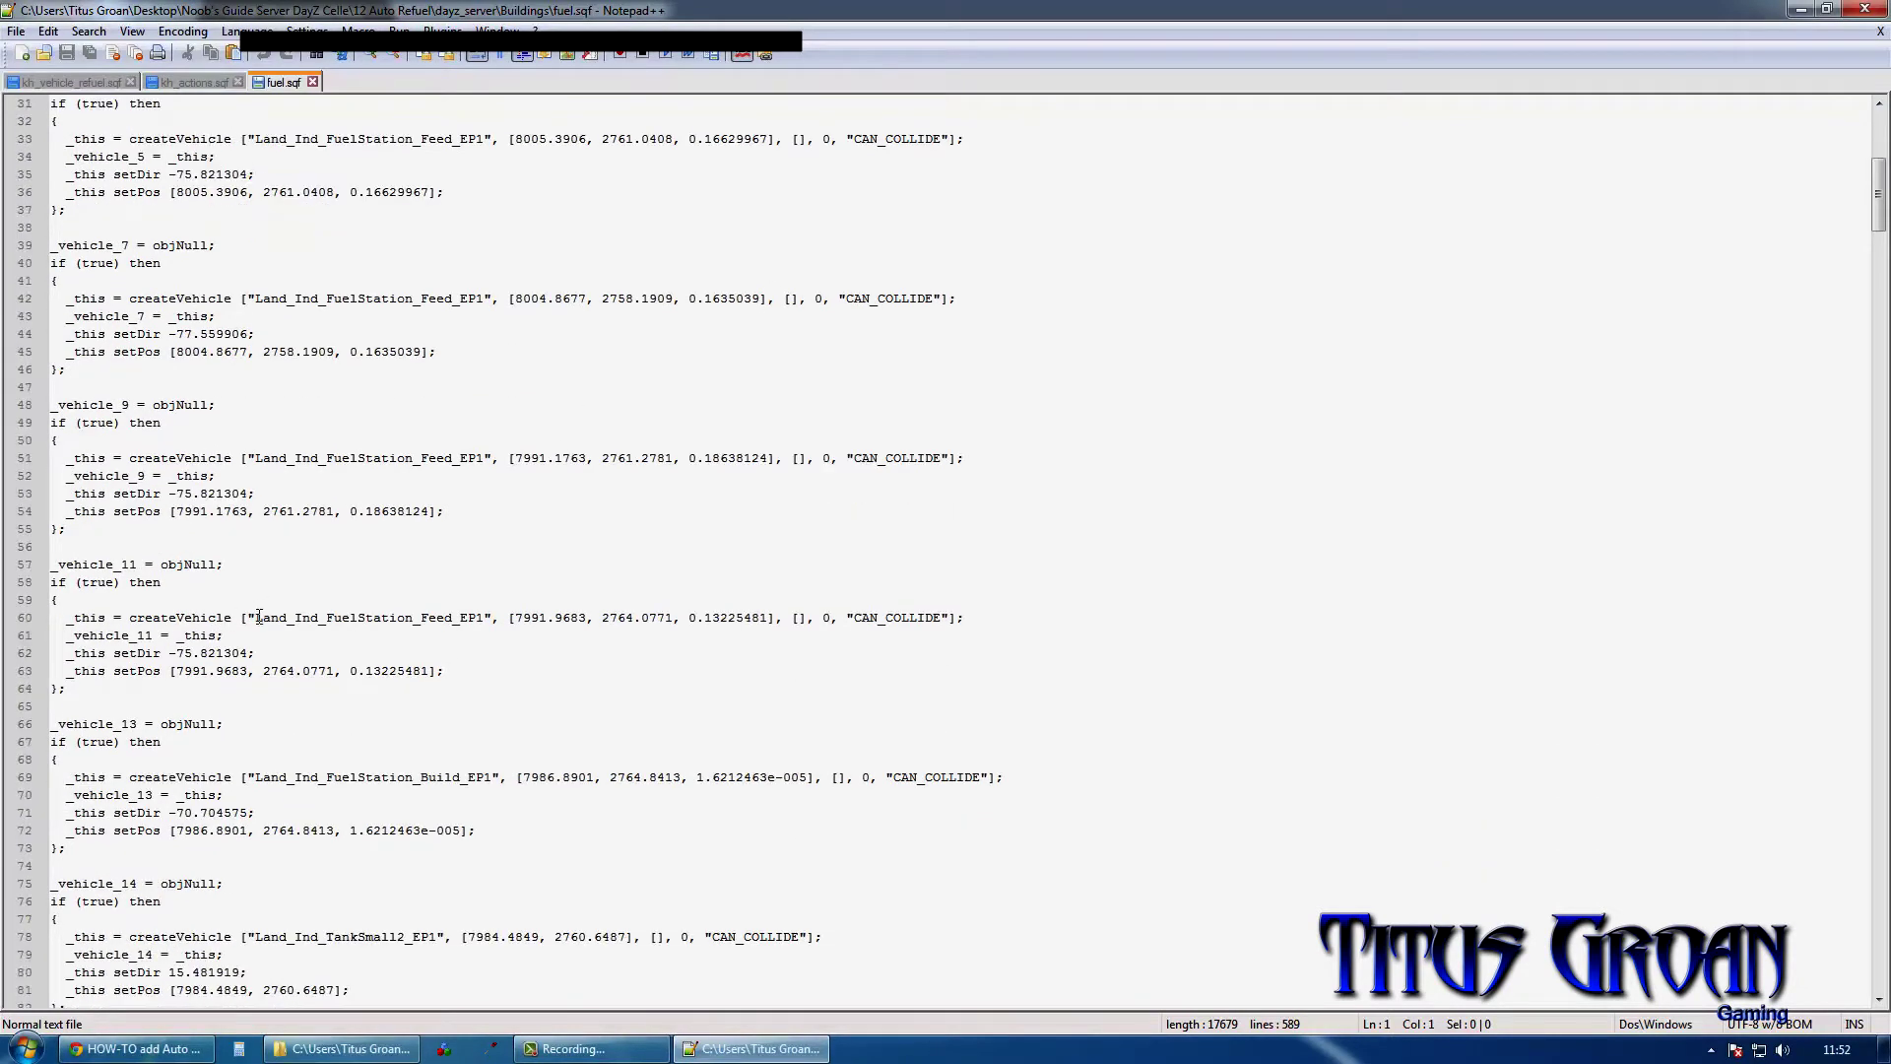
Step: Copy 'Land_Ind_FuelStation_Feed_EP1' from fuel.sqf line 60 and switch to kh_actions.sqf
{"action": "left_click_drag", "start_coordinate": [254, 618], "coordinate": [315, 619]}
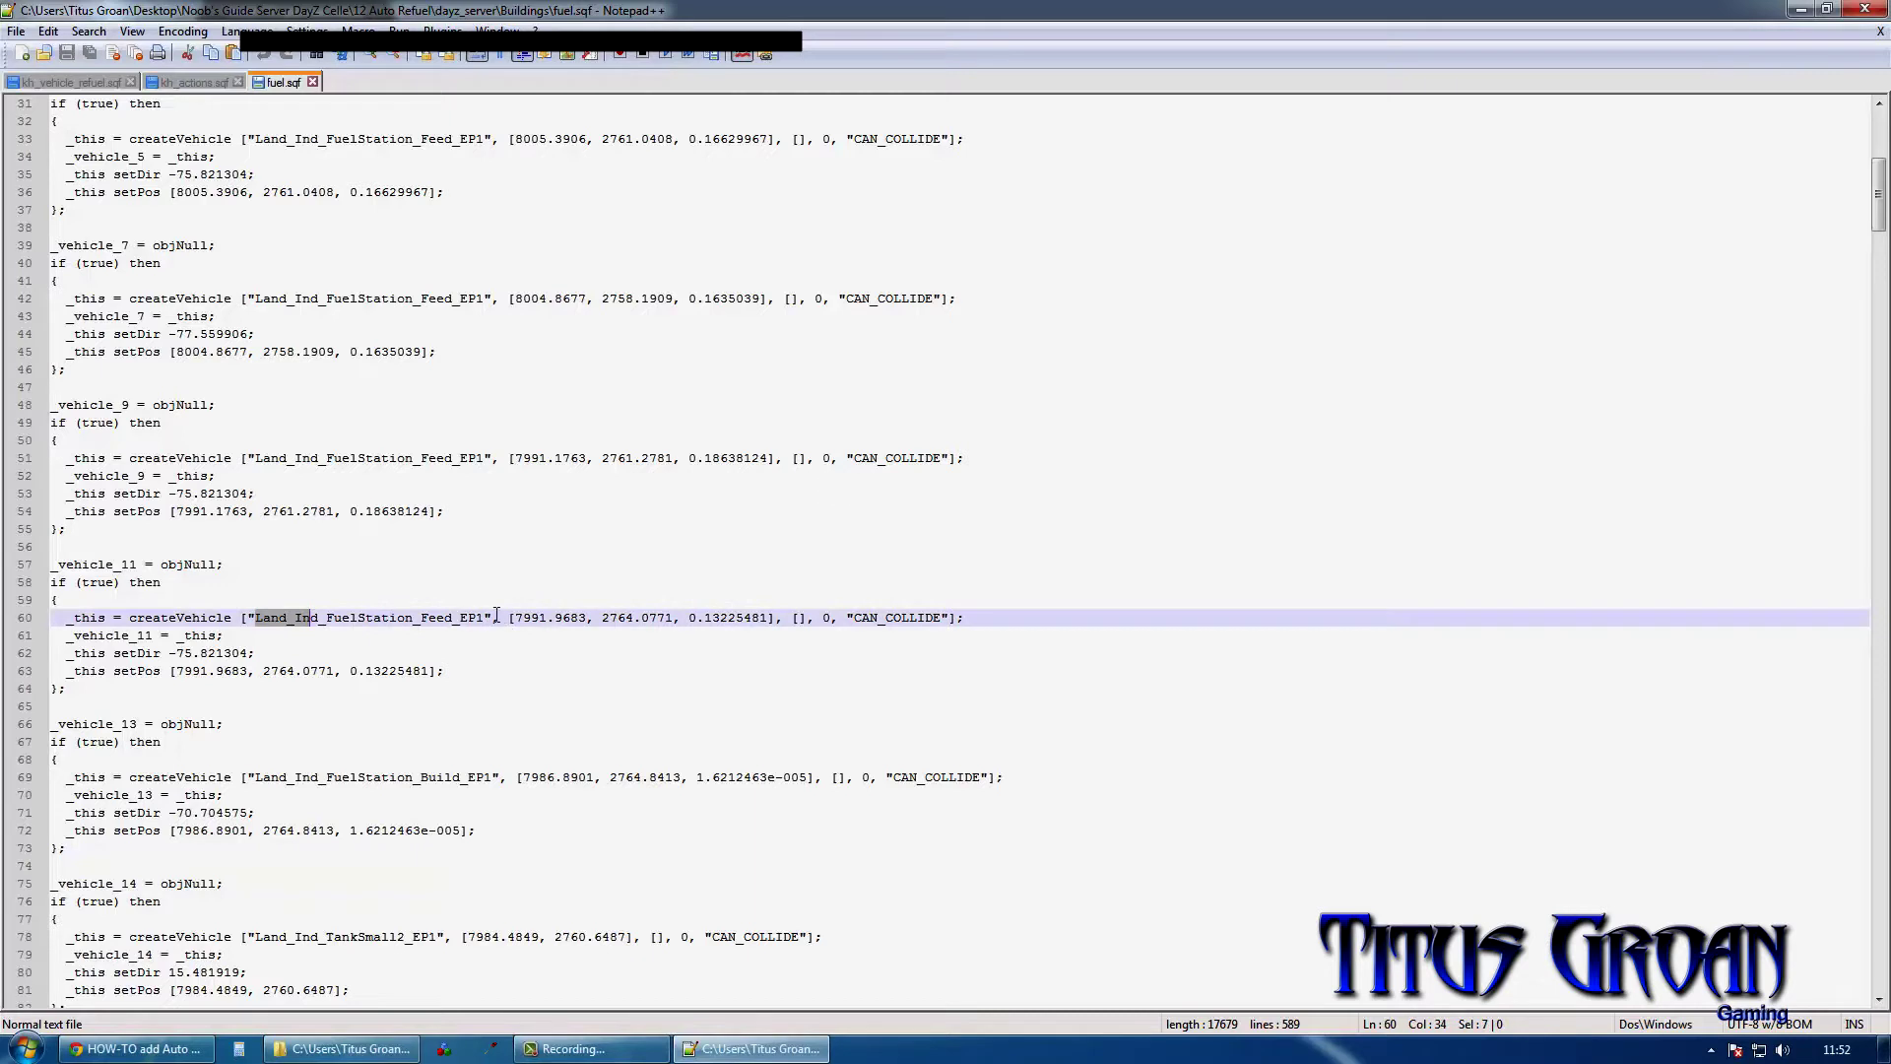
{"action": "left_click_drag", "start_coordinate": [495, 618], "coordinate": [248, 618]}
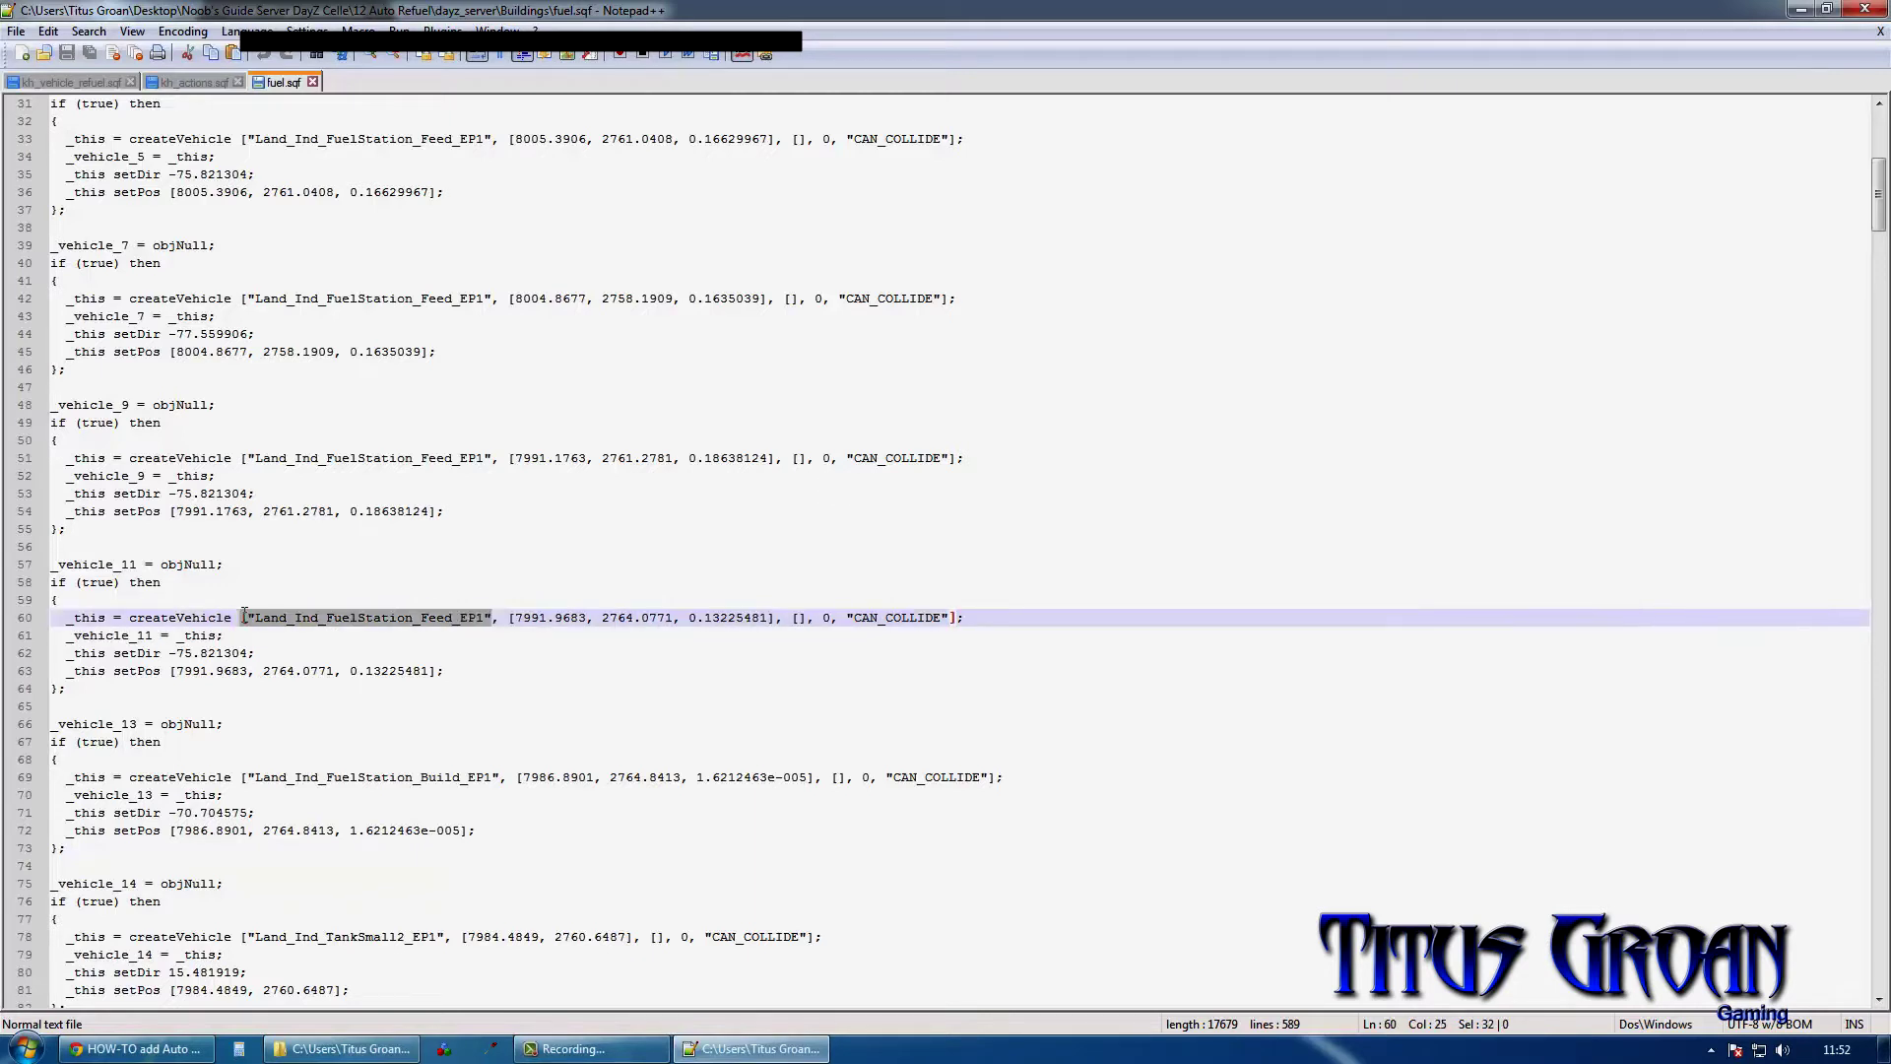
{"action": "right_click", "coordinate": [318, 615]}
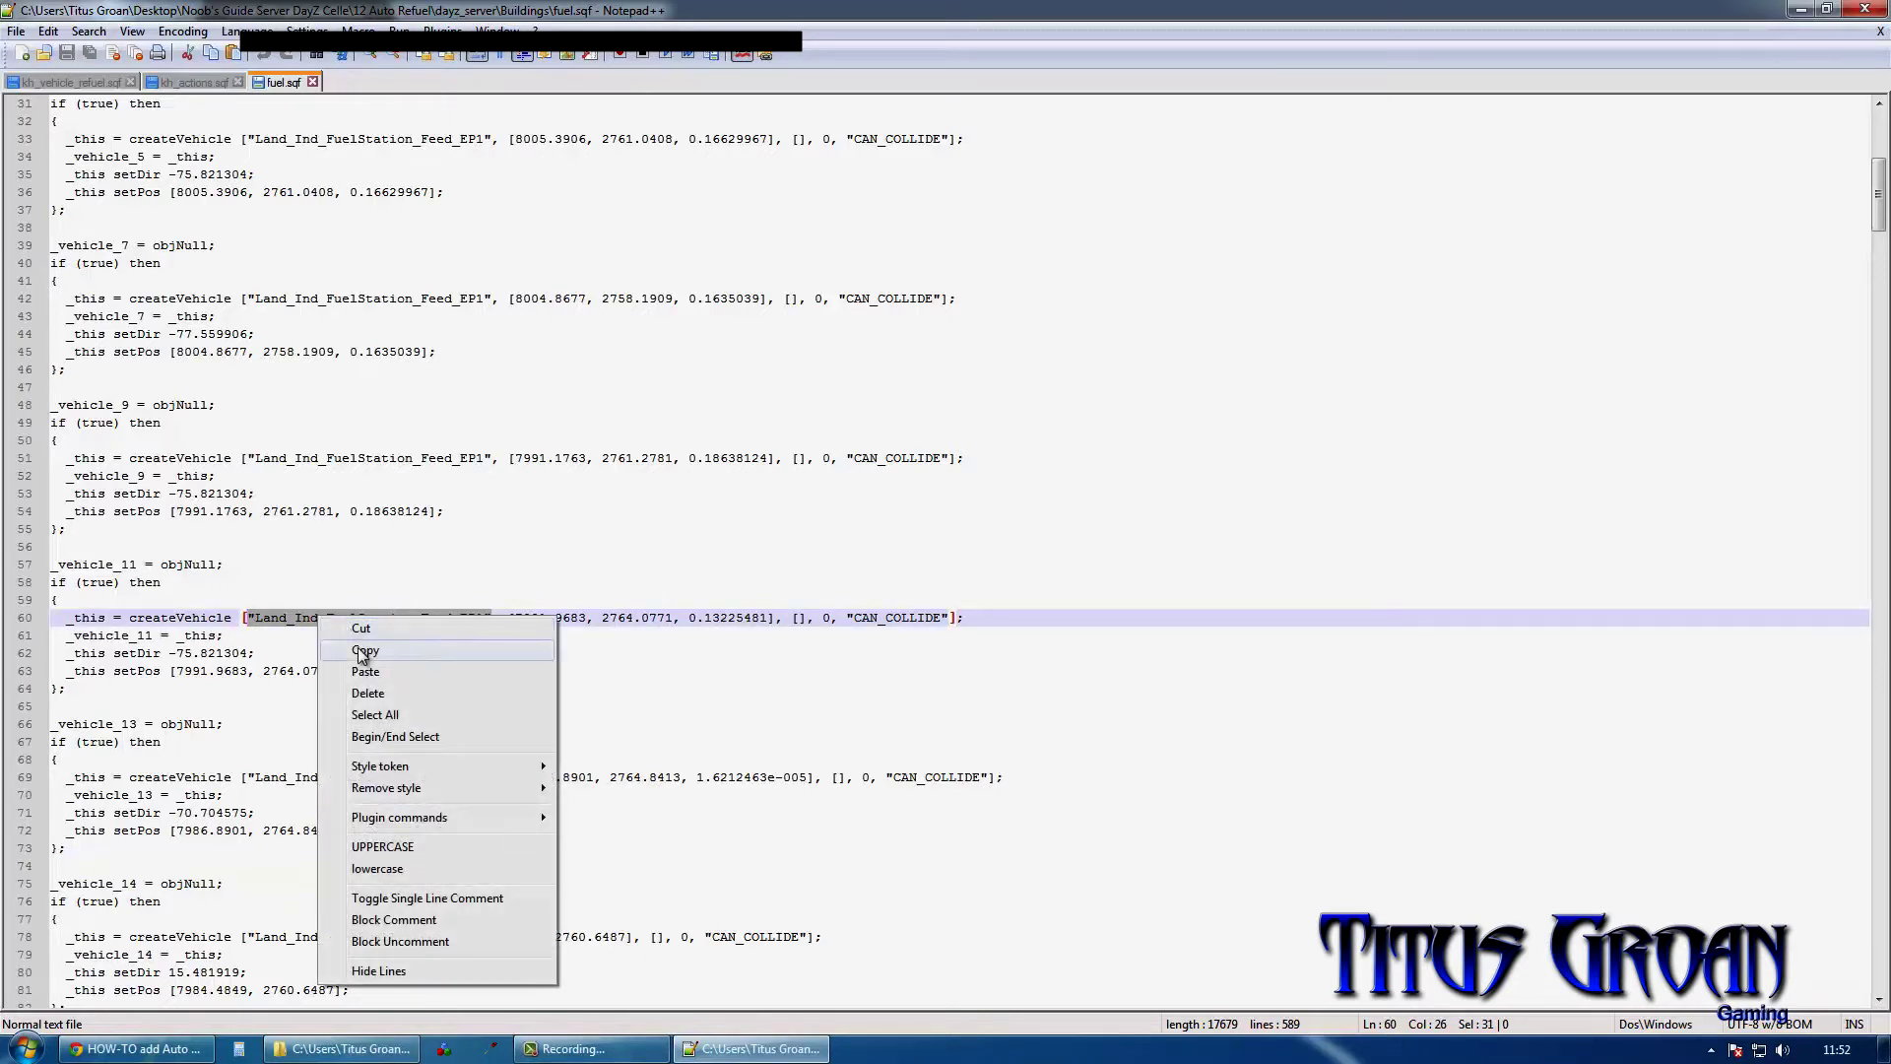
{"action": "left_click", "coordinate": [360, 653]}
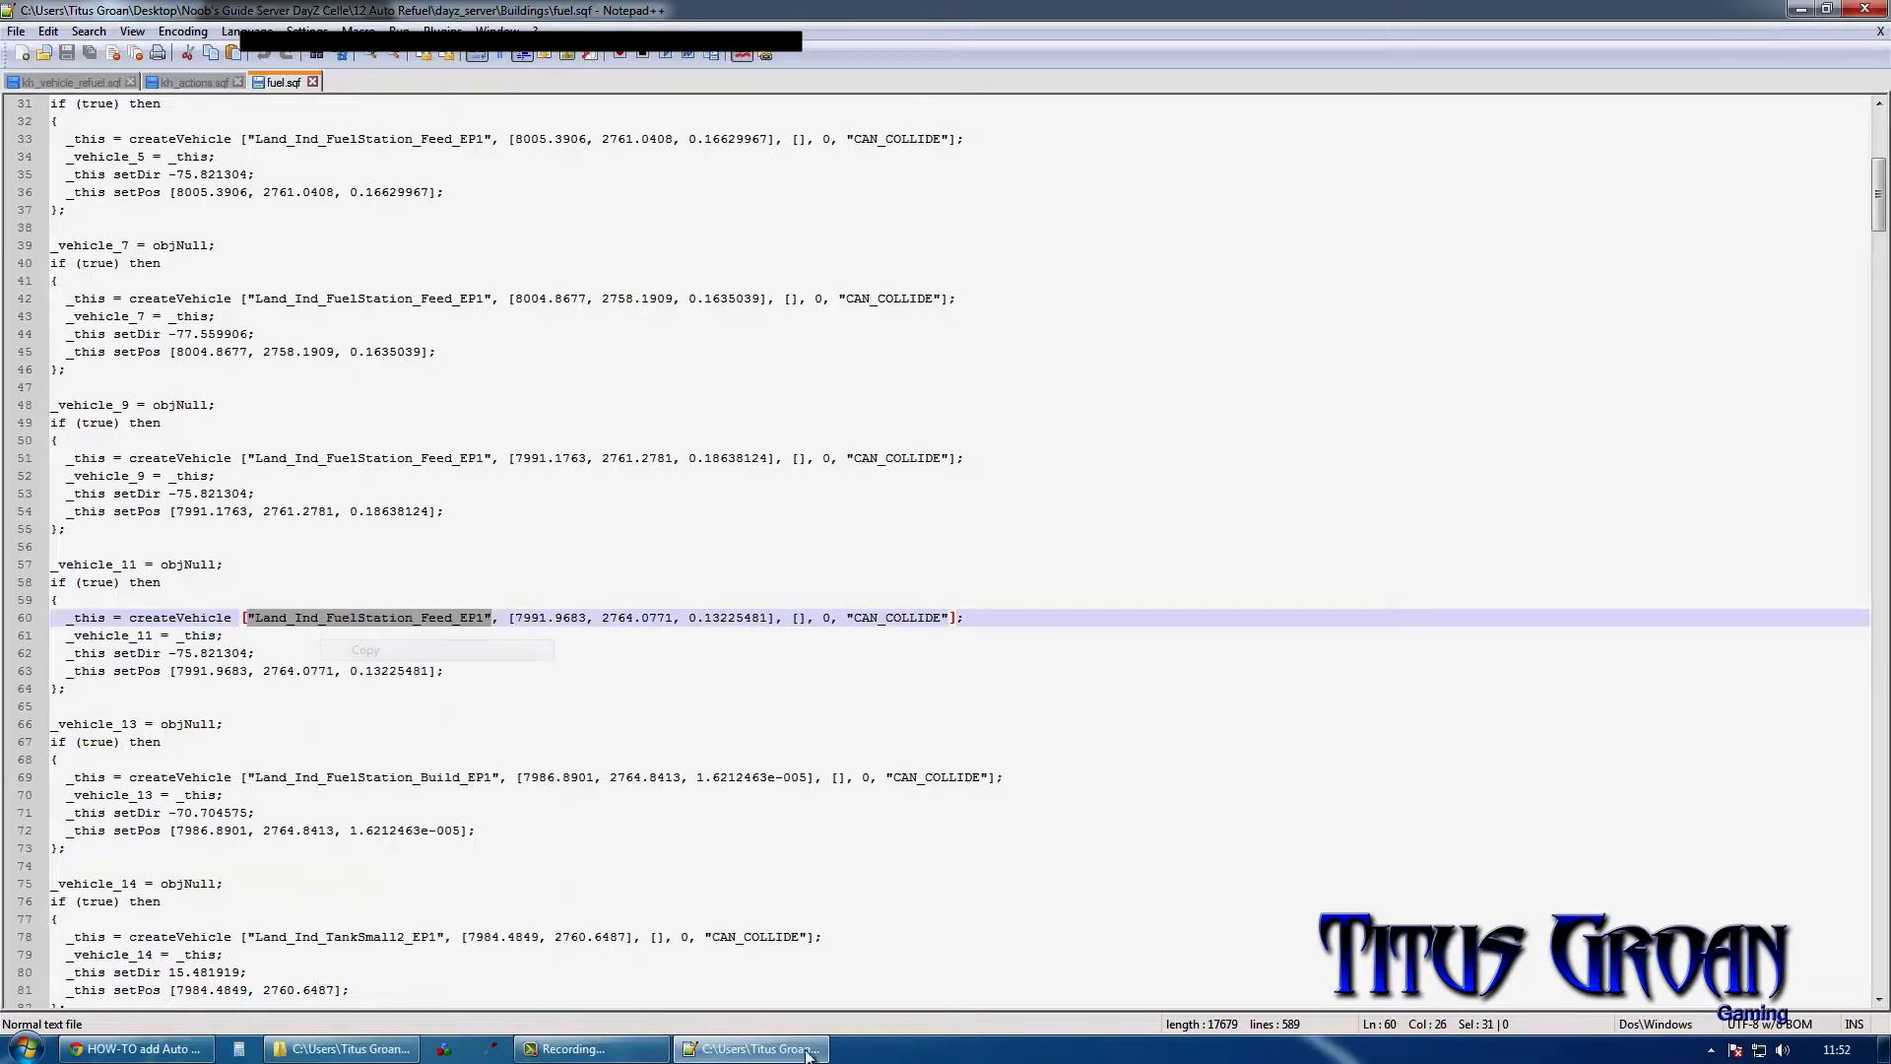
{"action": "left_click", "coordinate": [190, 81]}
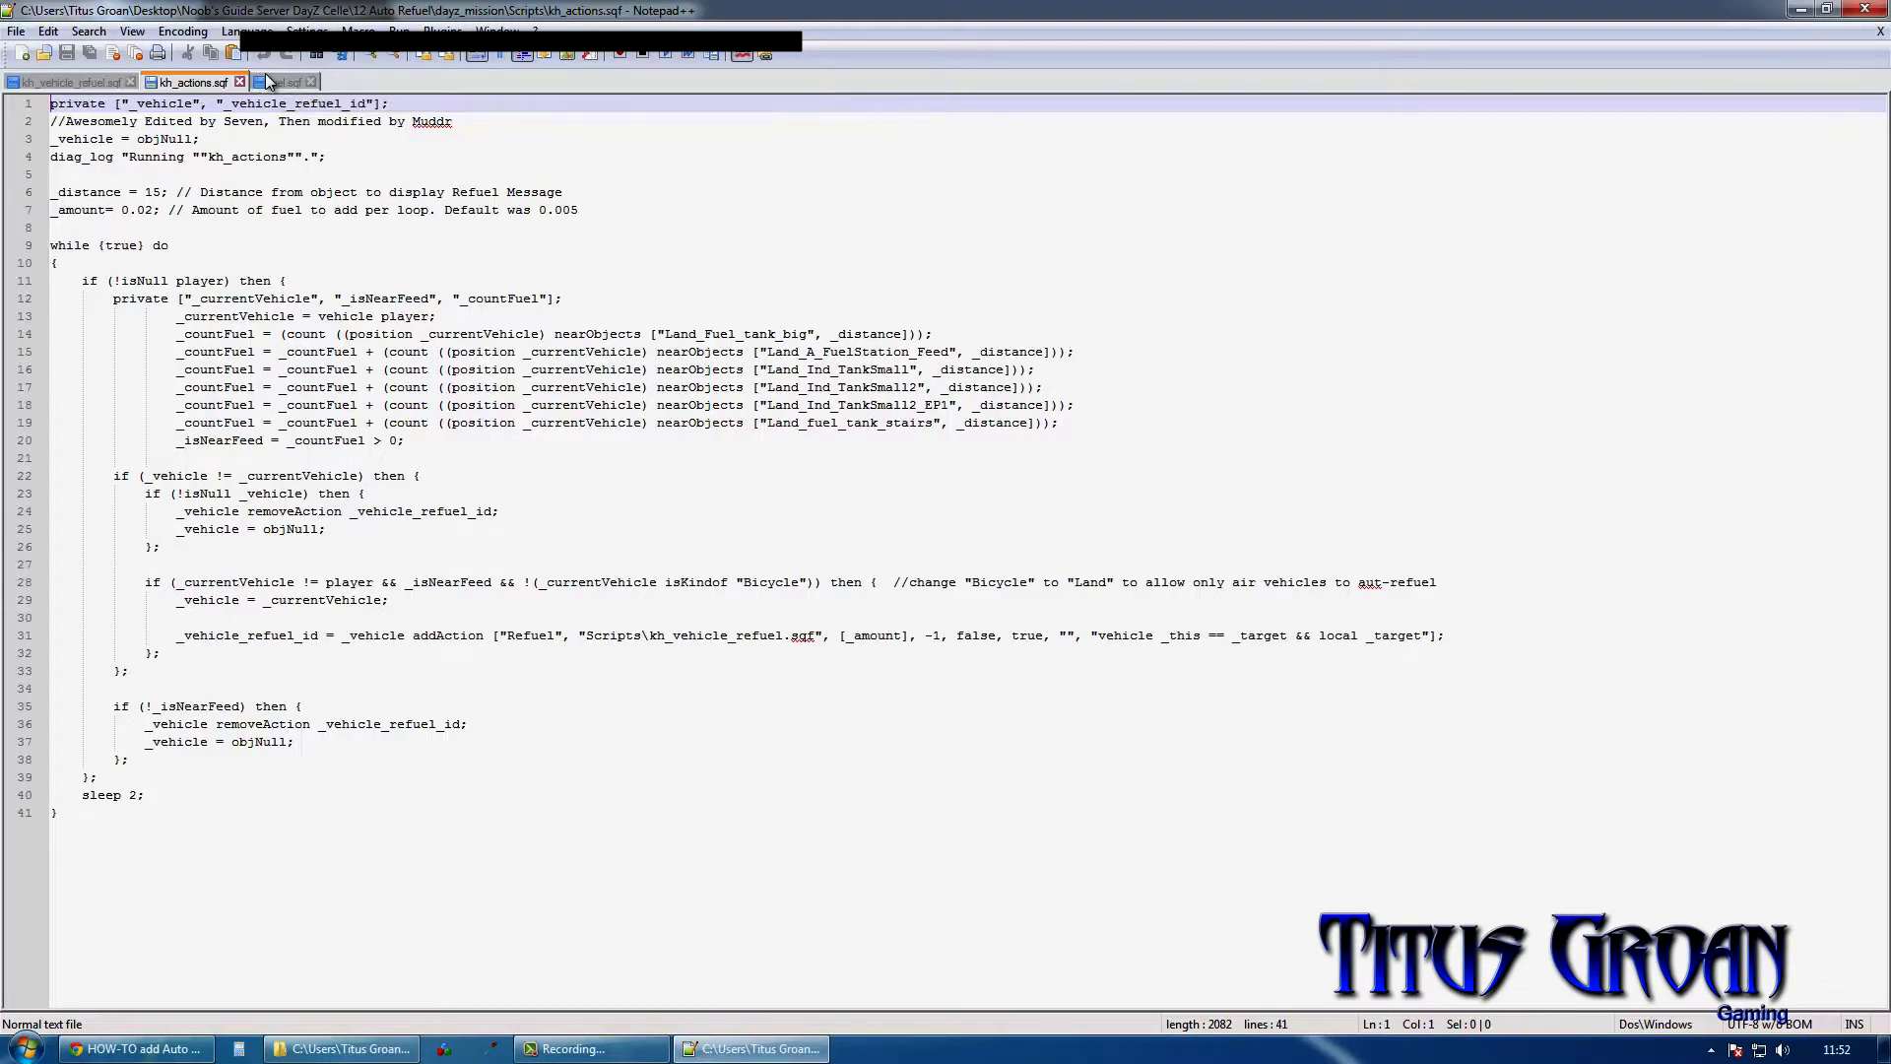
Step: Duplicate the Land_A_FuelStation_Feed count line 15 of kh_actions.sqf onto a new line 16
{"action": "left_click", "coordinate": [269, 81]}
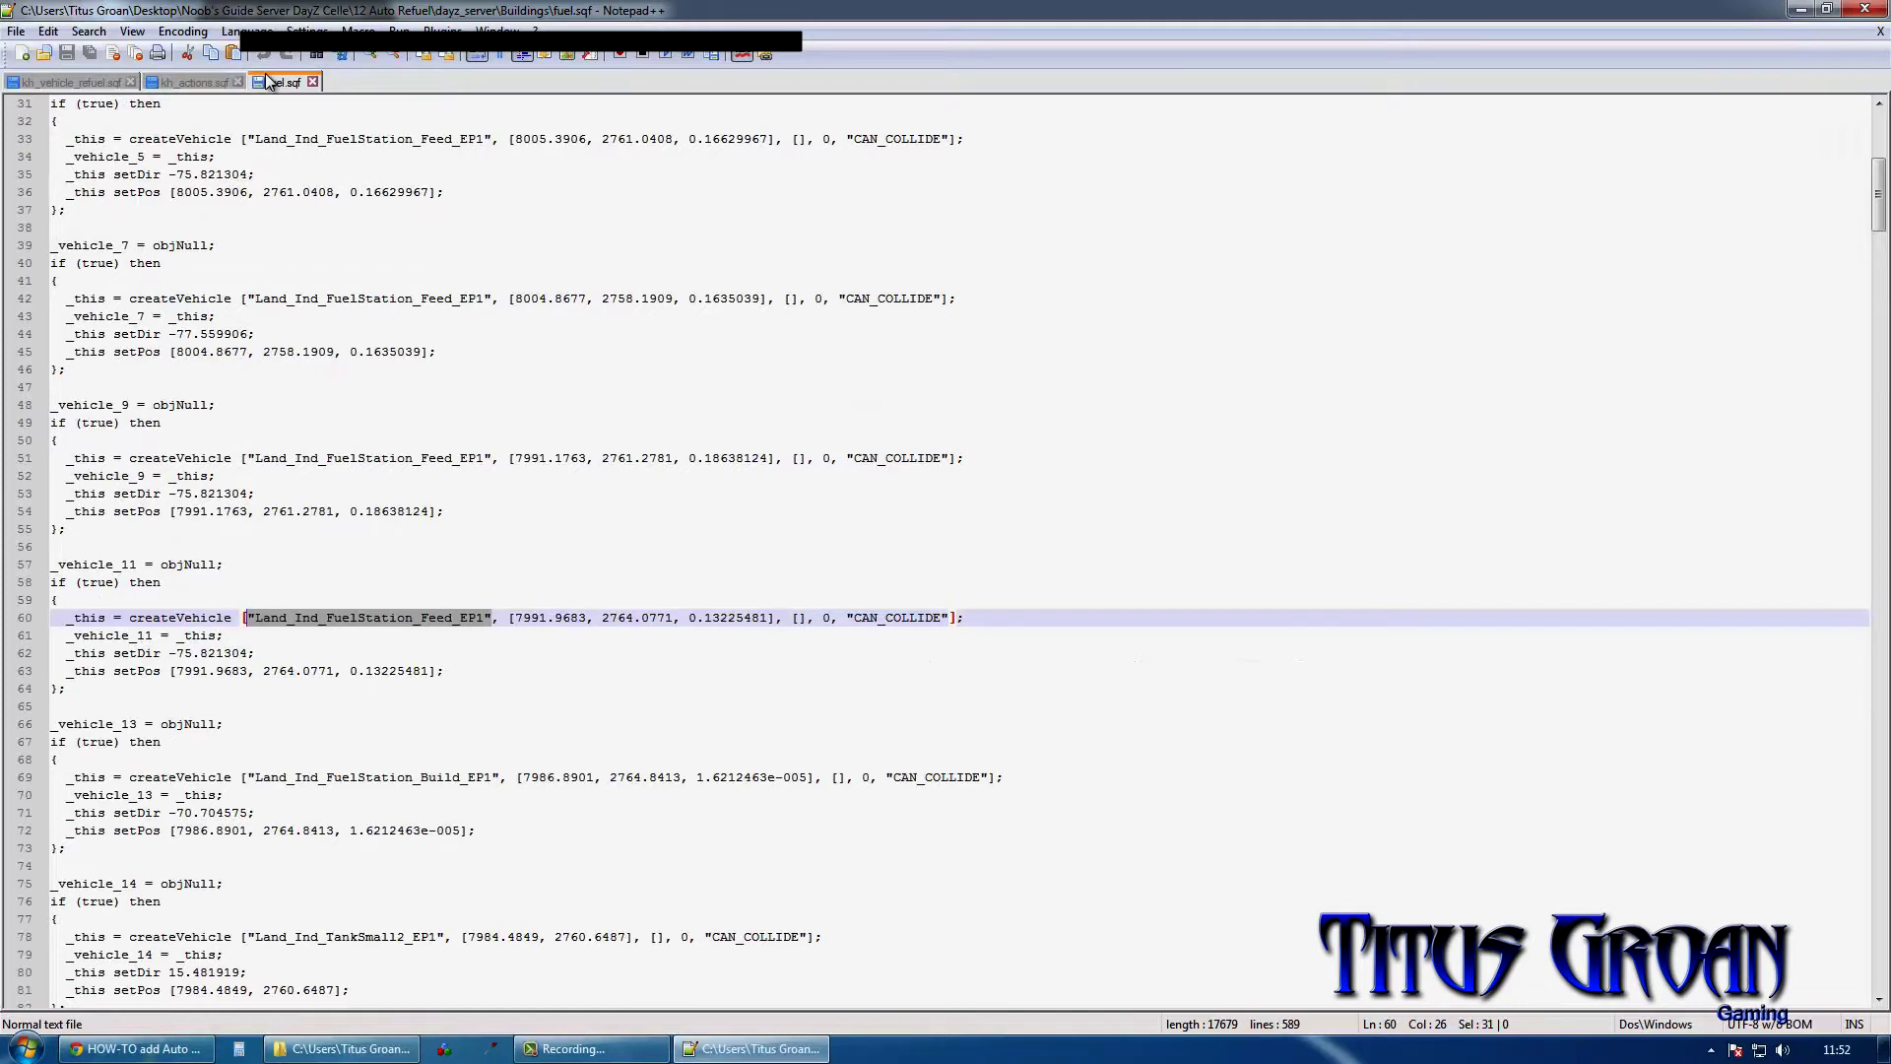
{"action": "left_click", "coordinate": [201, 83]}
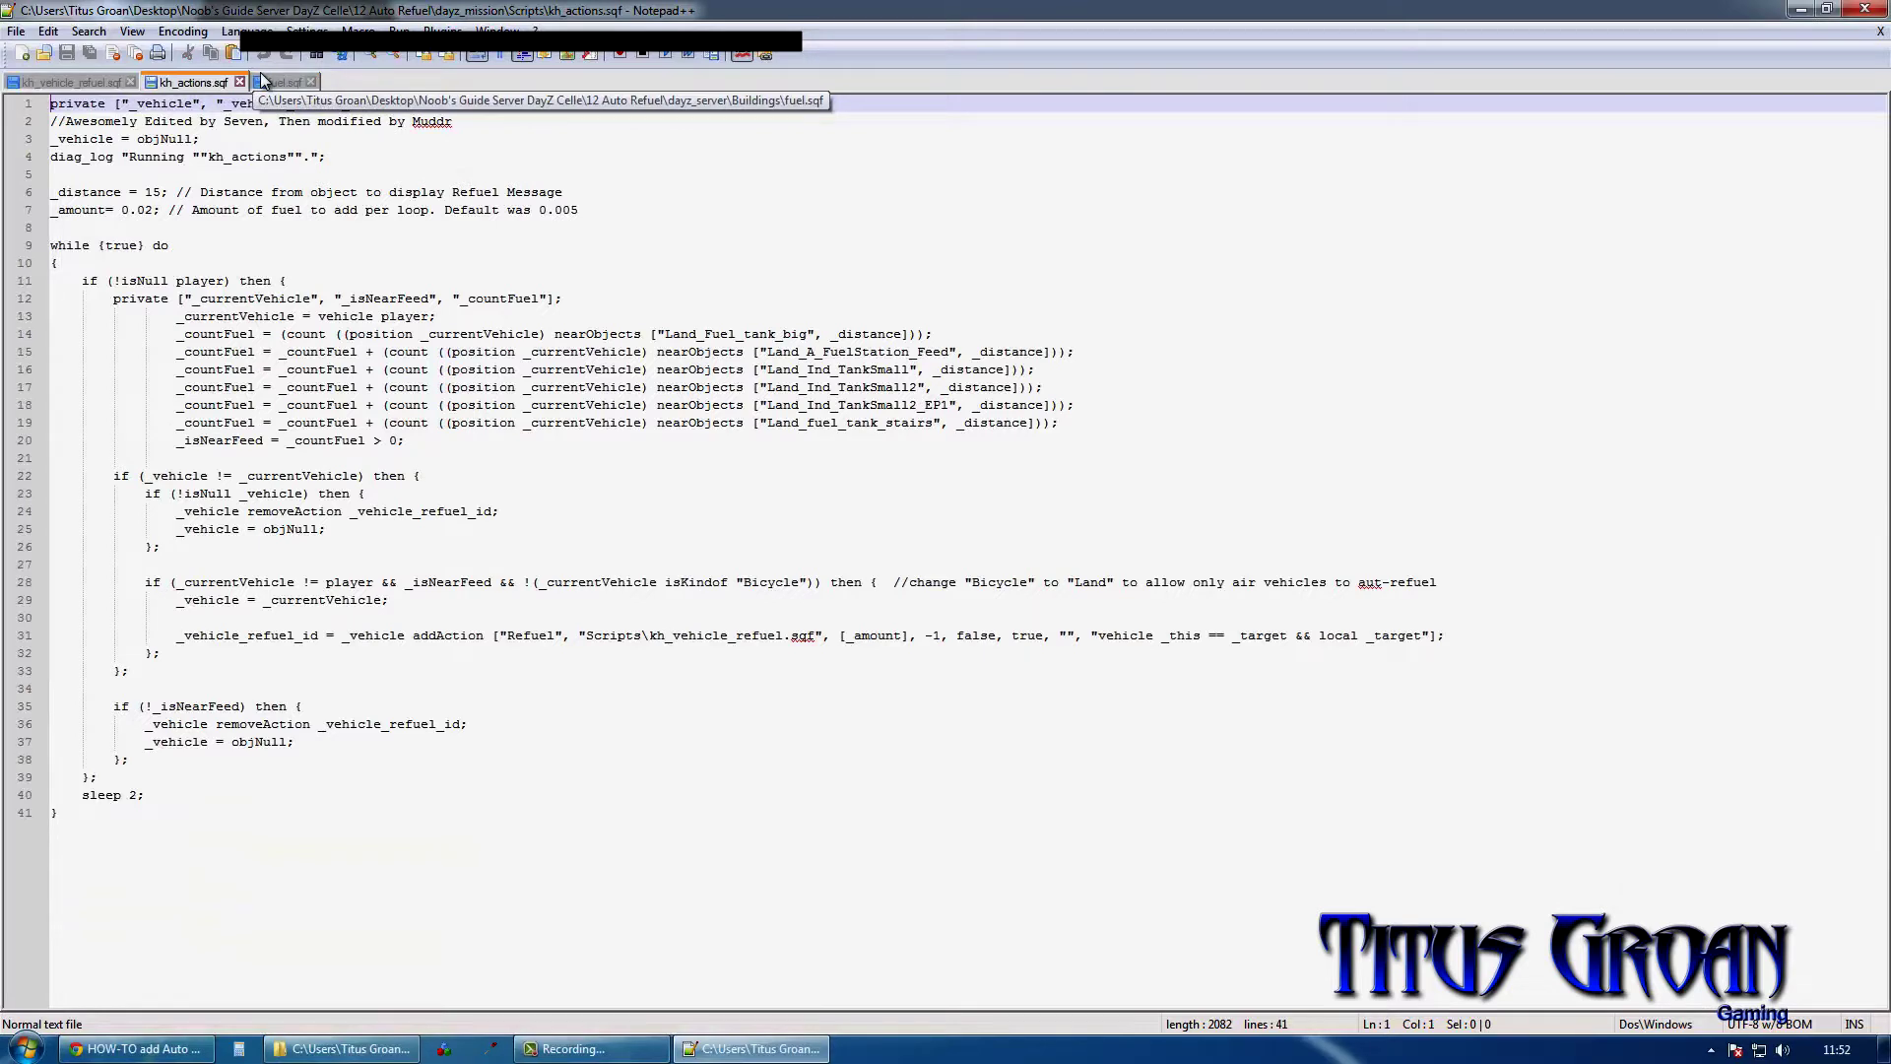
{"action": "left_click", "coordinate": [1071, 349]}
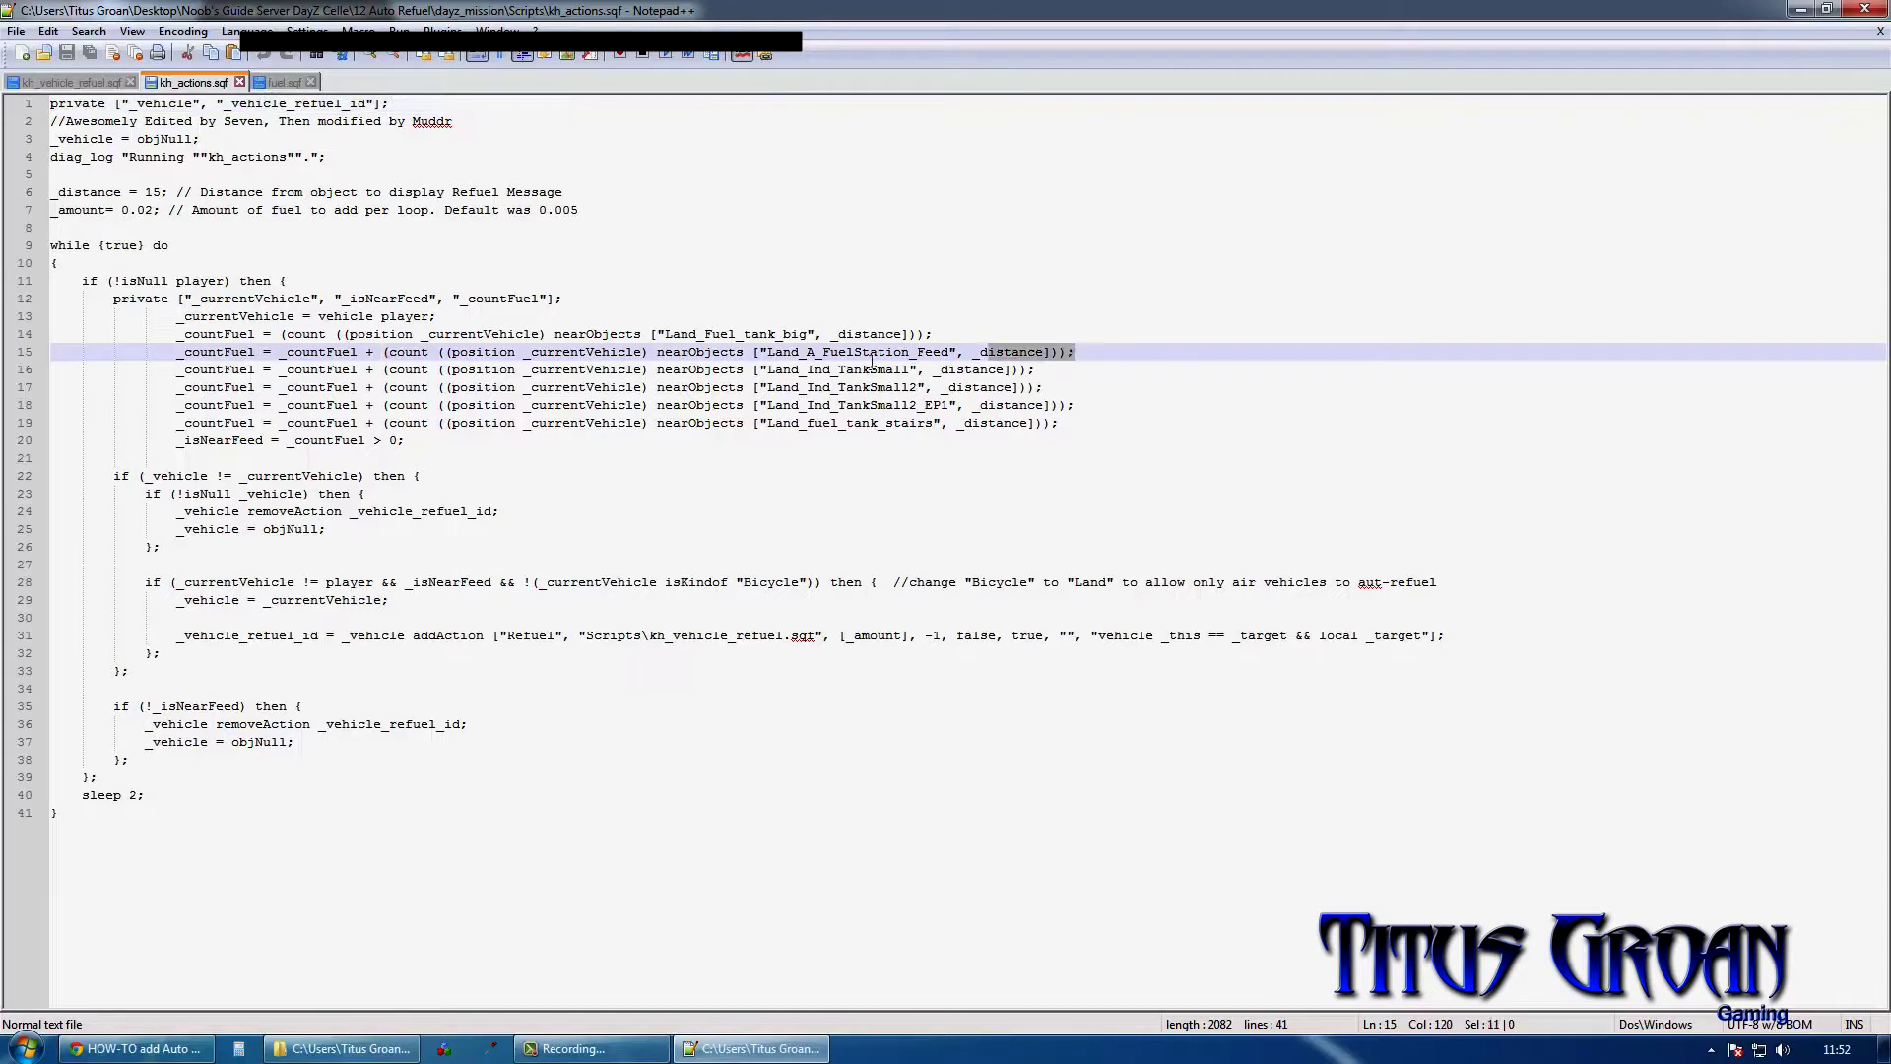
{"action": "left_click_drag", "start_coordinate": [1072, 351], "coordinate": [45, 352]}
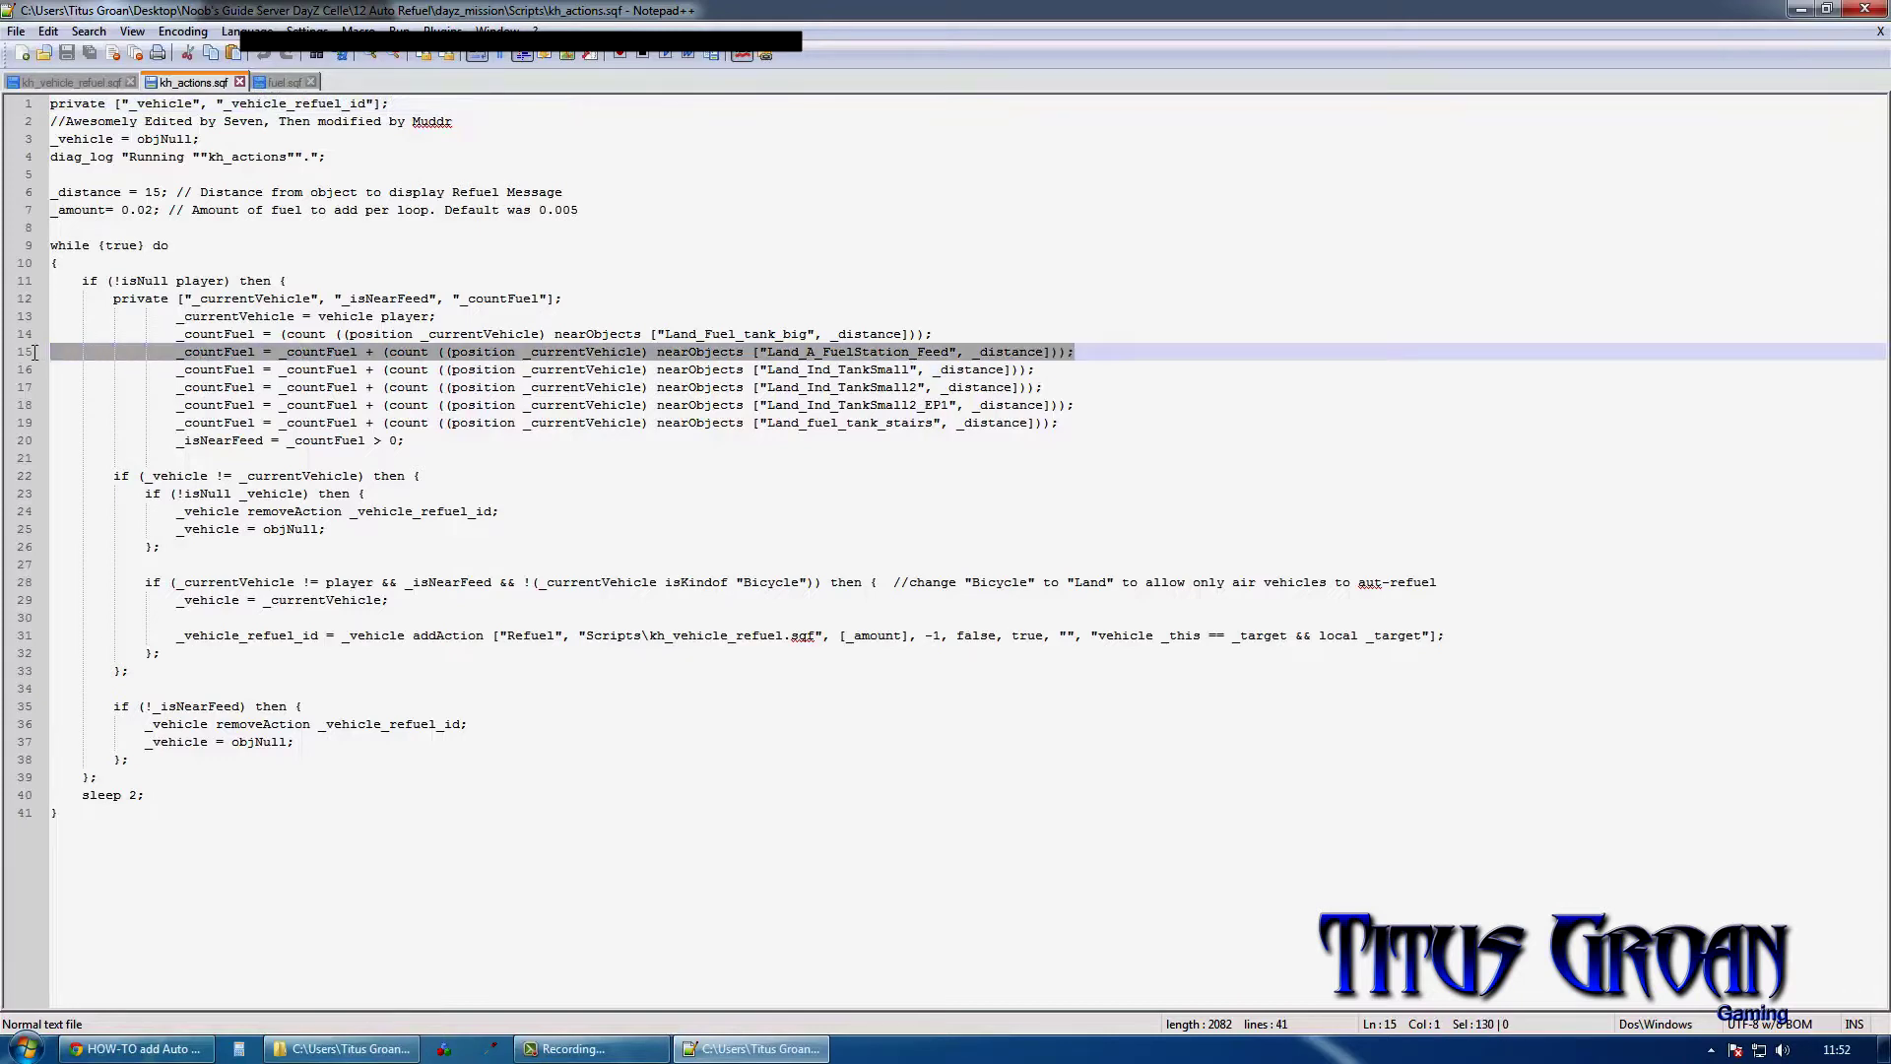
{"action": "right_click", "coordinate": [223, 355]}
{"action": "left_click", "coordinate": [268, 380]}
{"action": "left_click", "coordinate": [1102, 350]}
{"action": "key", "text": "Return"}
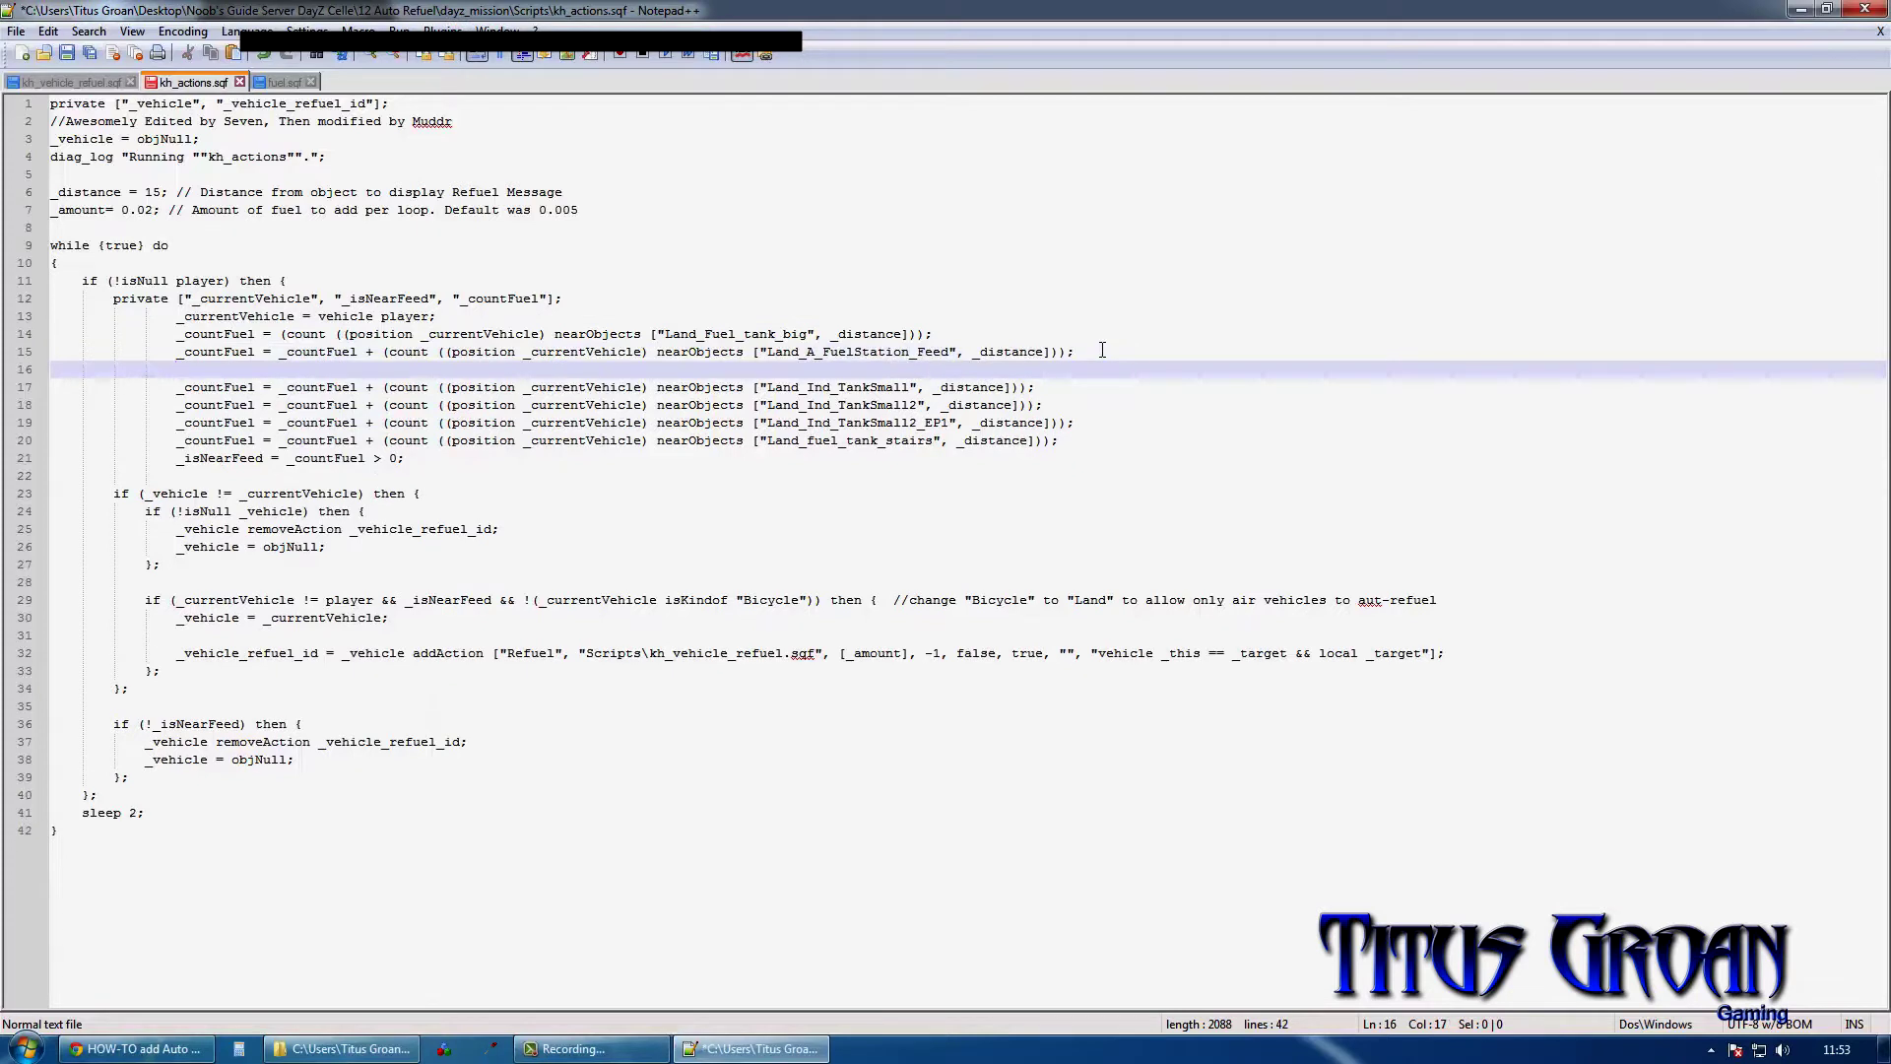
{"action": "key", "text": "BackSpace"}
{"action": "key", "text": "ctrl+v"}
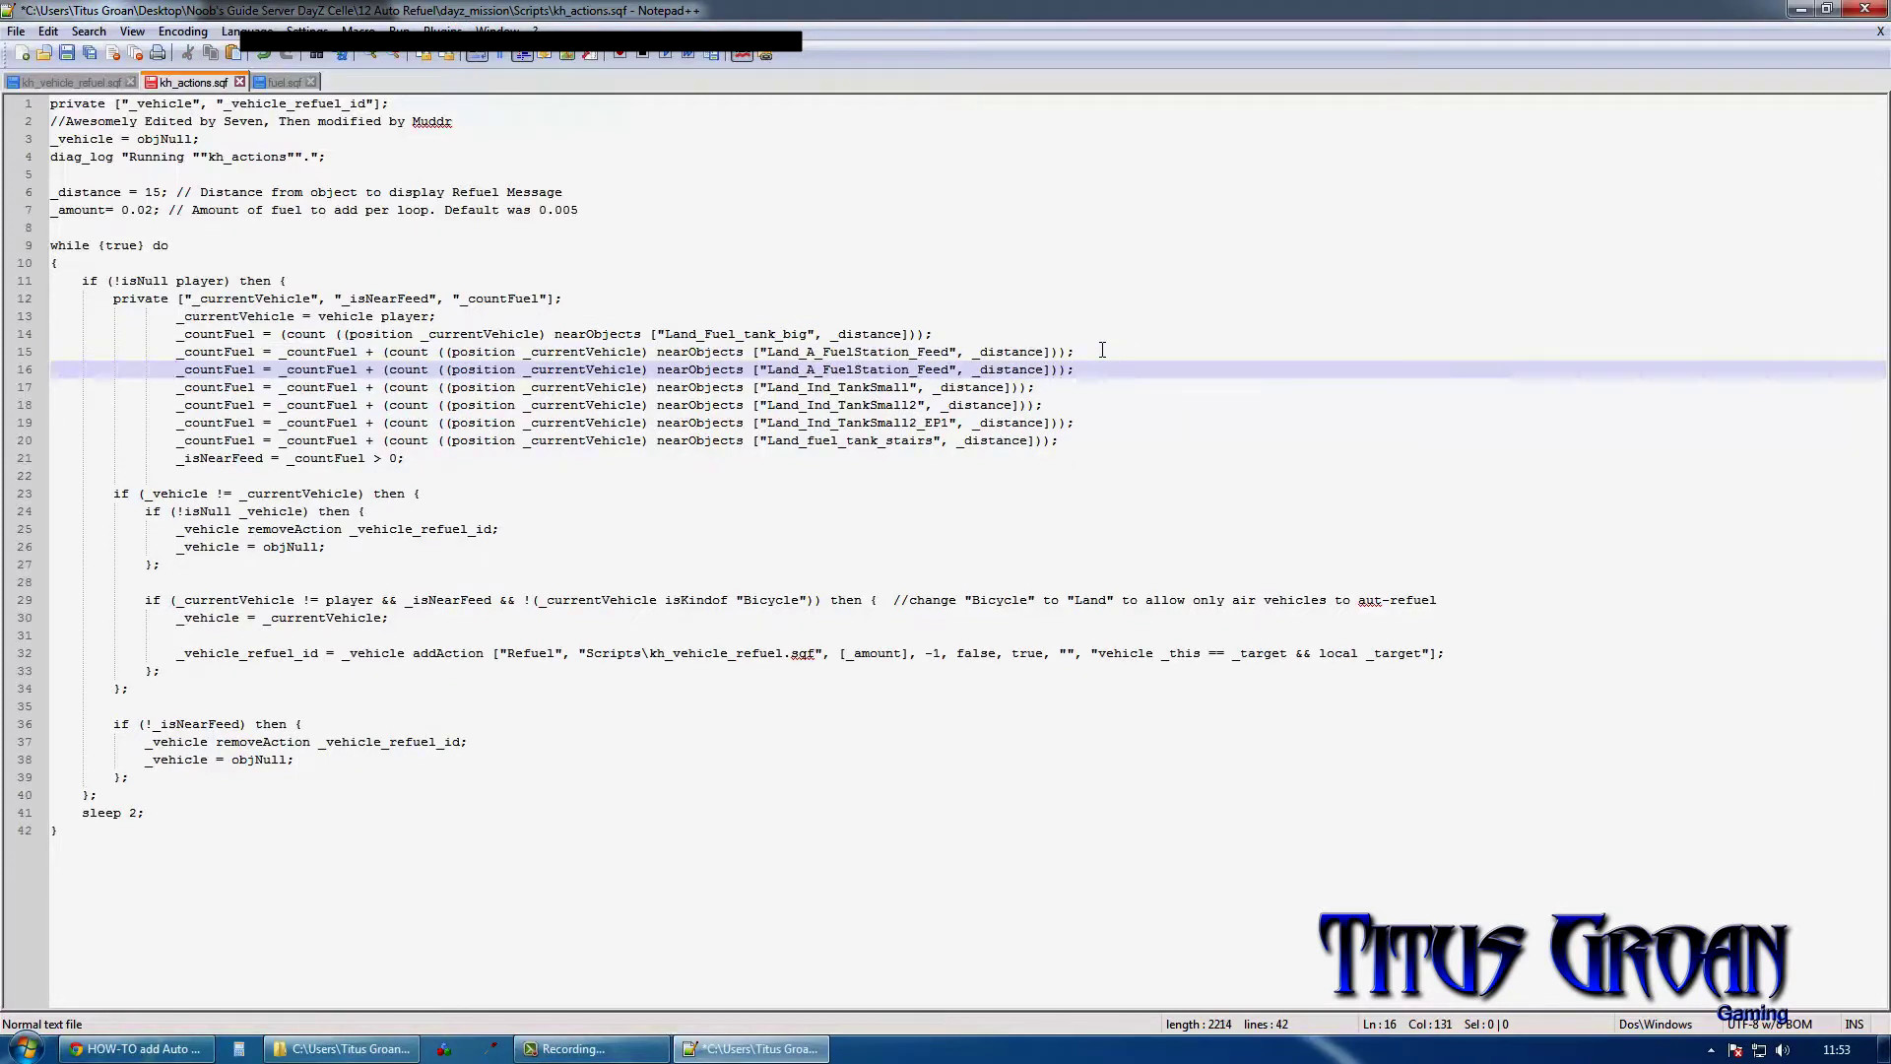
Step: Replace line 16's building name with Land_Ind_FuelStation_Feed_EP1 and fix the stray quotes
{"action": "left_click", "coordinate": [283, 84]}
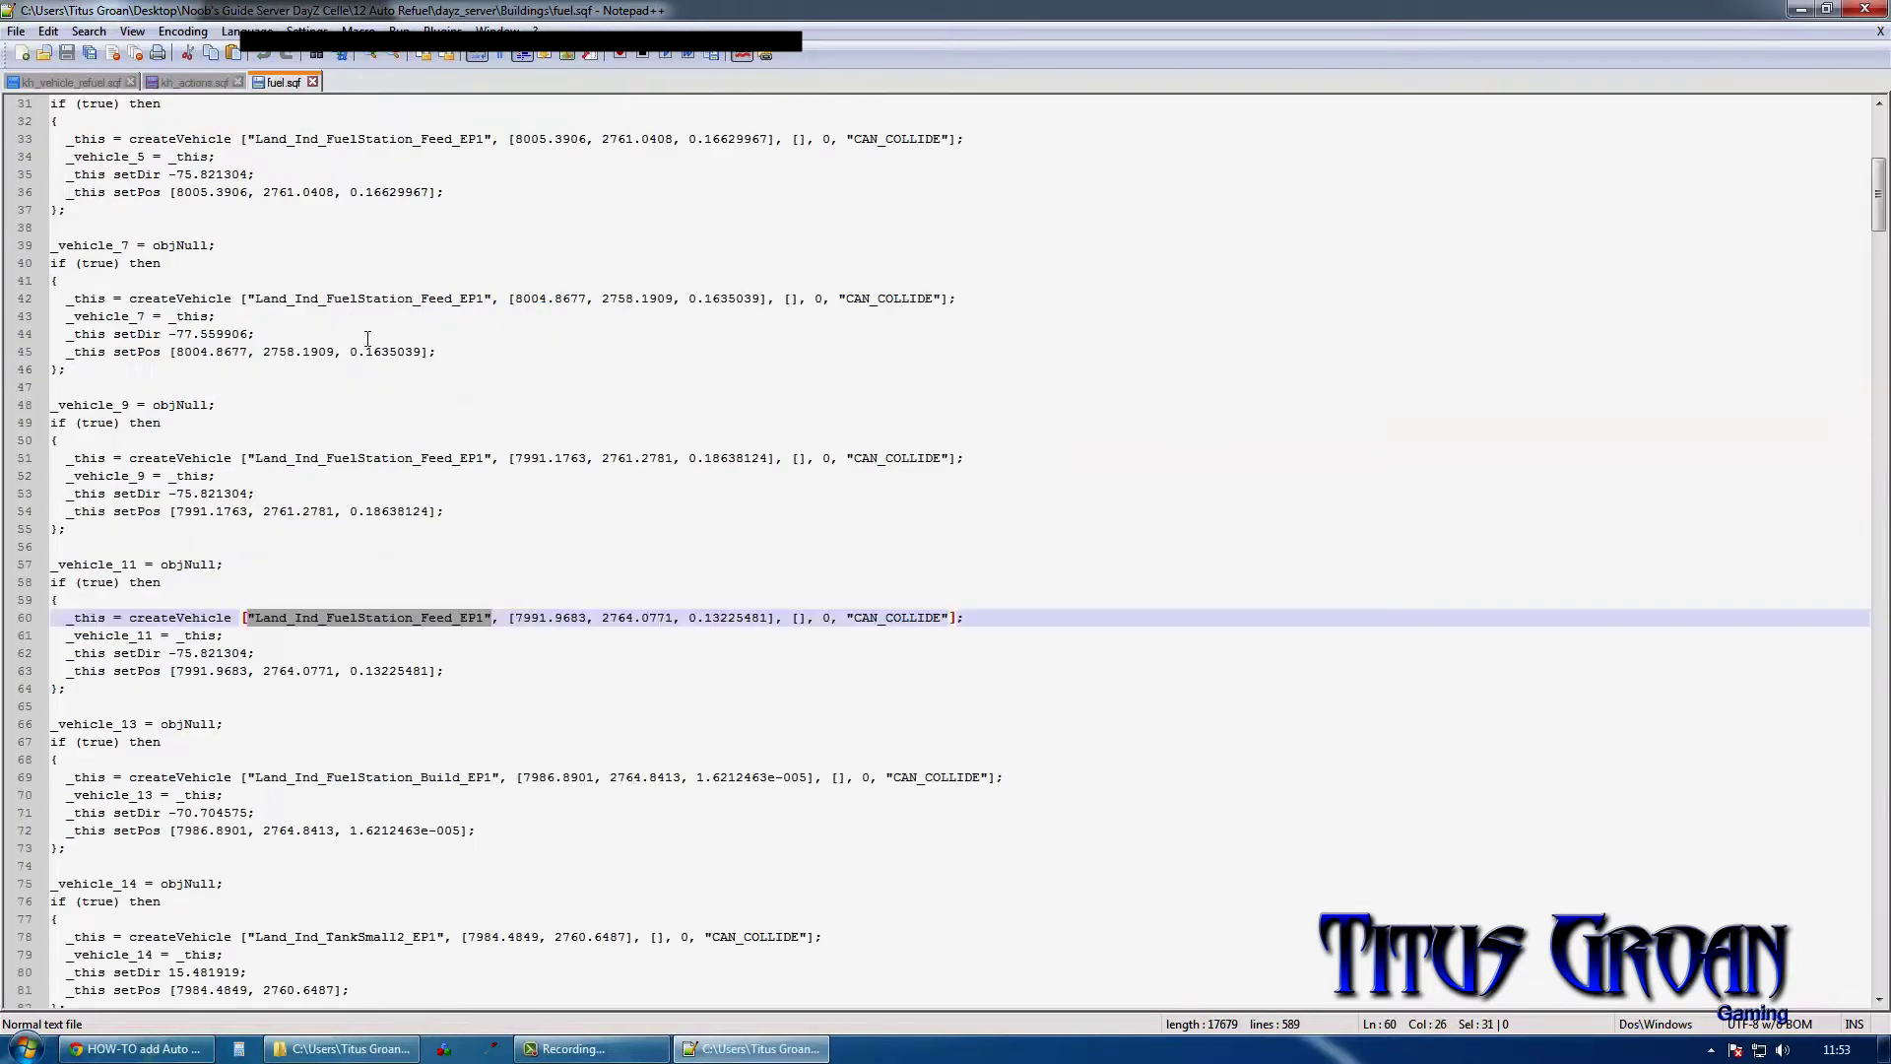
{"action": "right_click", "coordinate": [355, 611]}
{"action": "left_click", "coordinate": [407, 649]}
{"action": "left_click", "coordinate": [192, 82]}
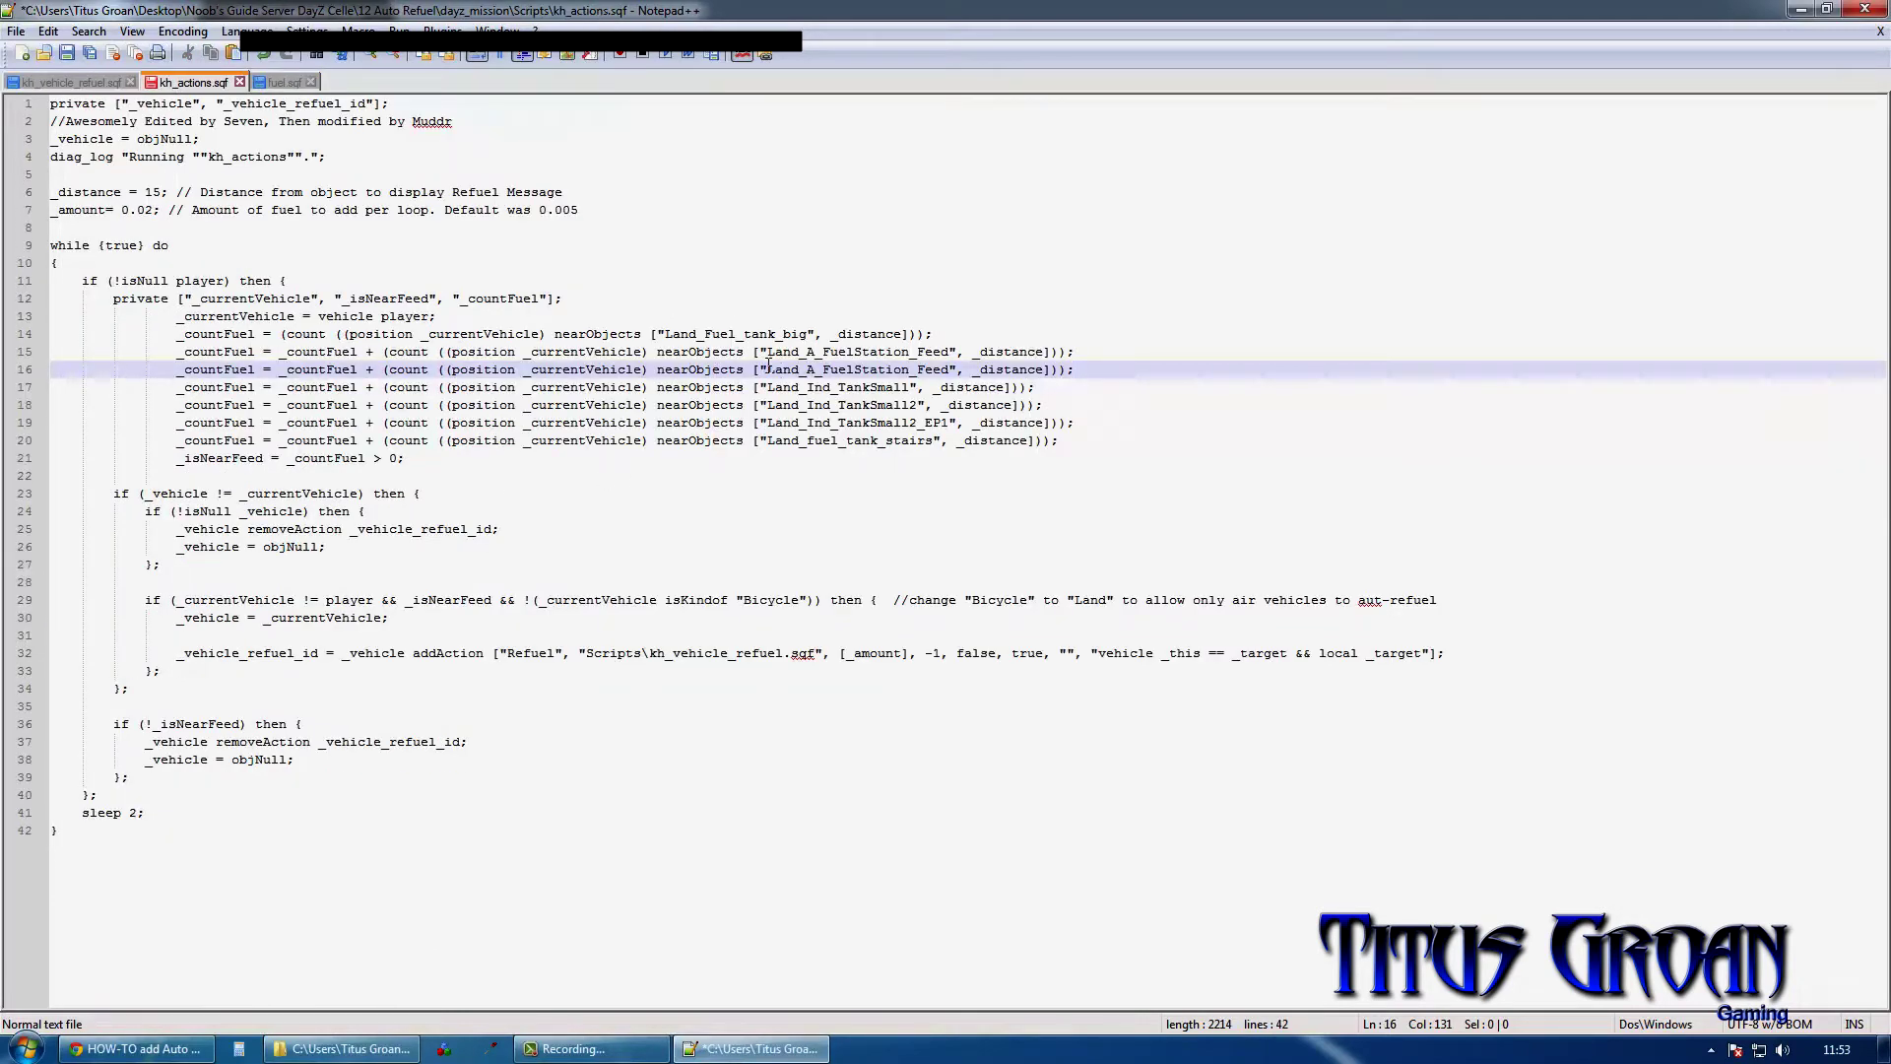
{"action": "left_click_drag", "start_coordinate": [766, 371], "coordinate": [953, 370]}
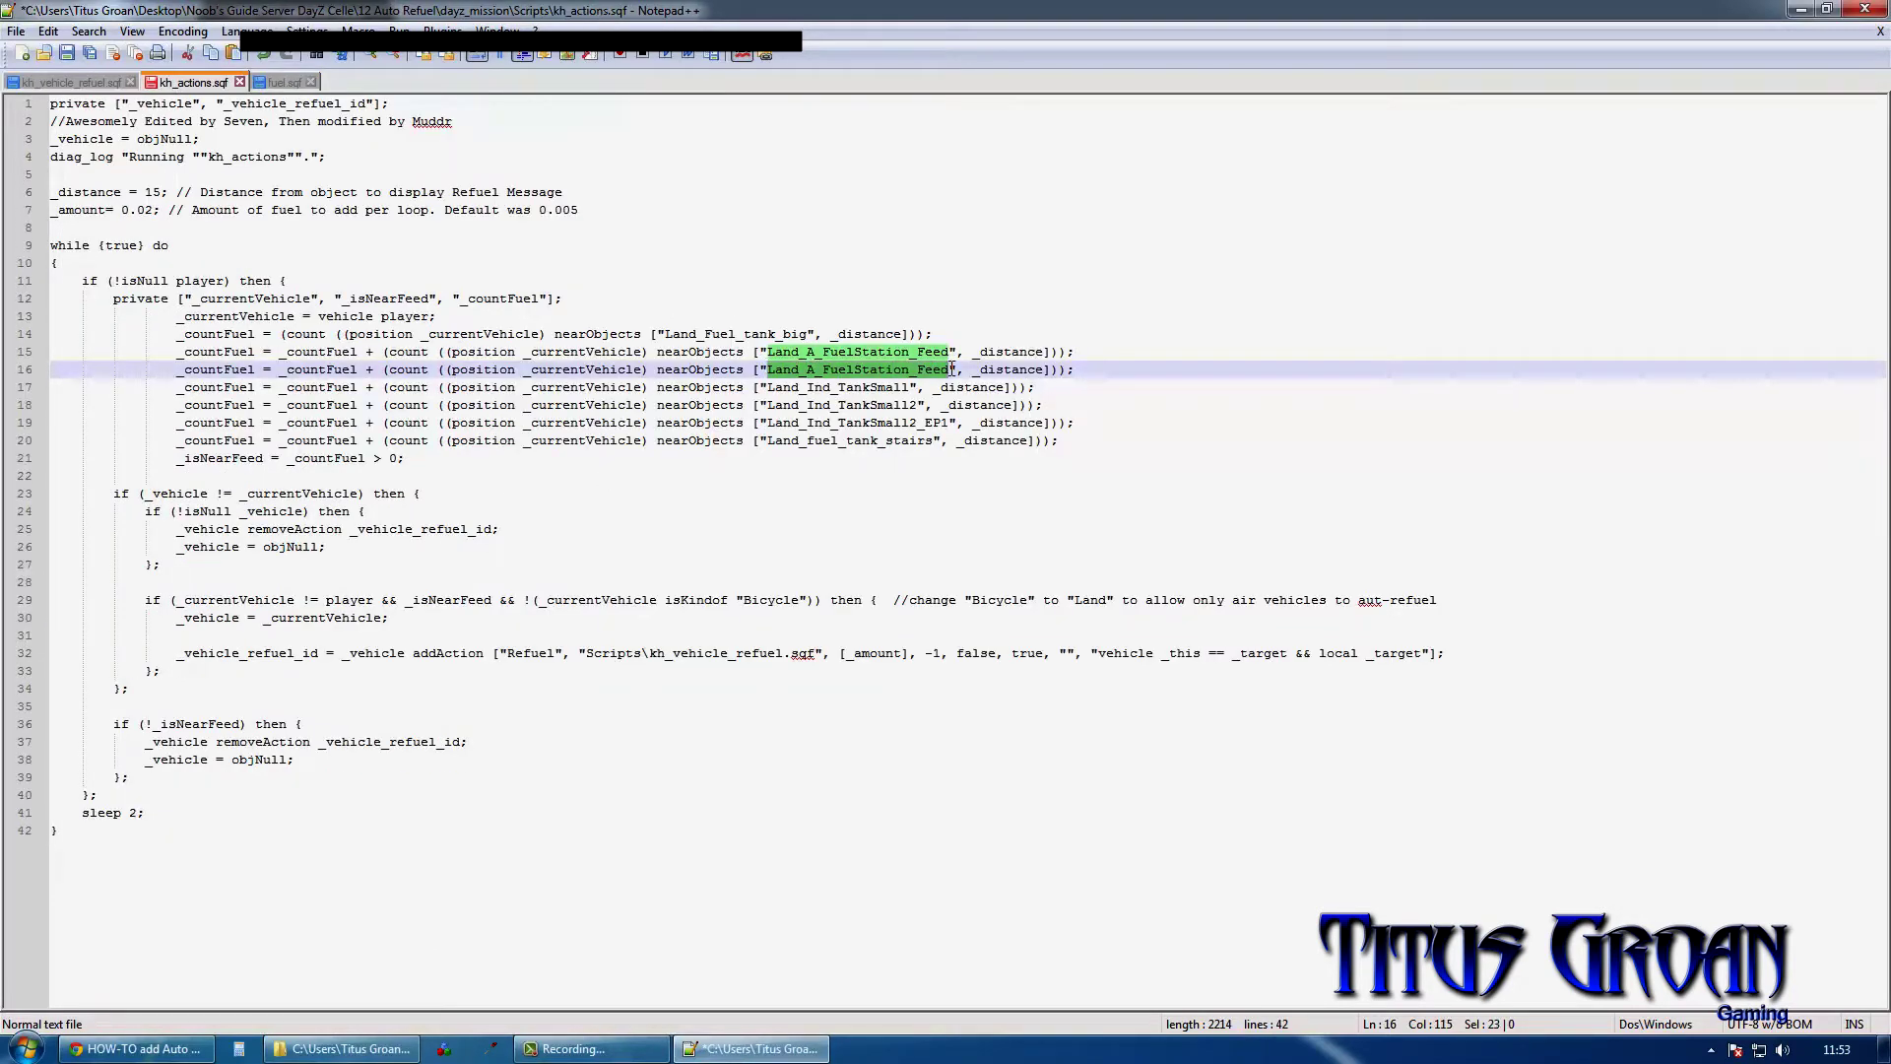
{"action": "type", "text": "\"Land_Ind_FuelStation_Feed_EP1\""}
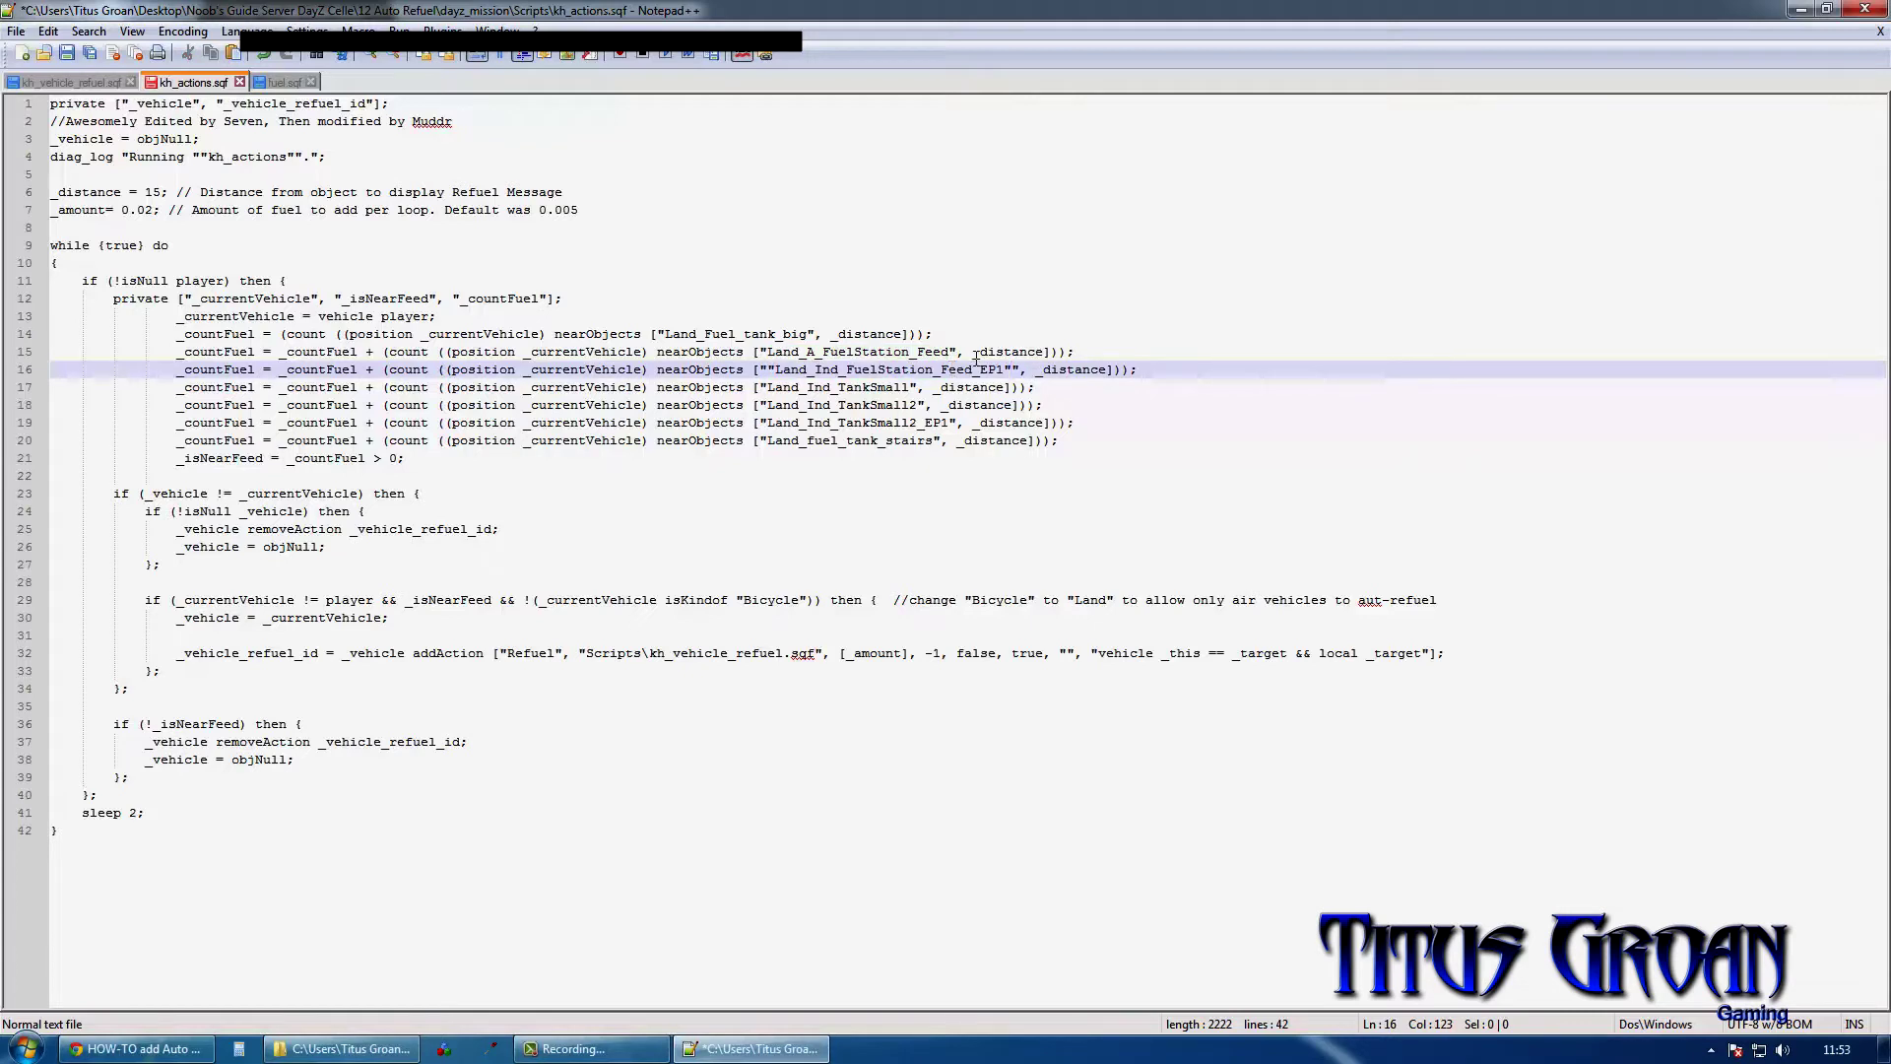
{"action": "key", "text": "Delete"}
{"action": "left_click", "coordinate": [769, 367]}
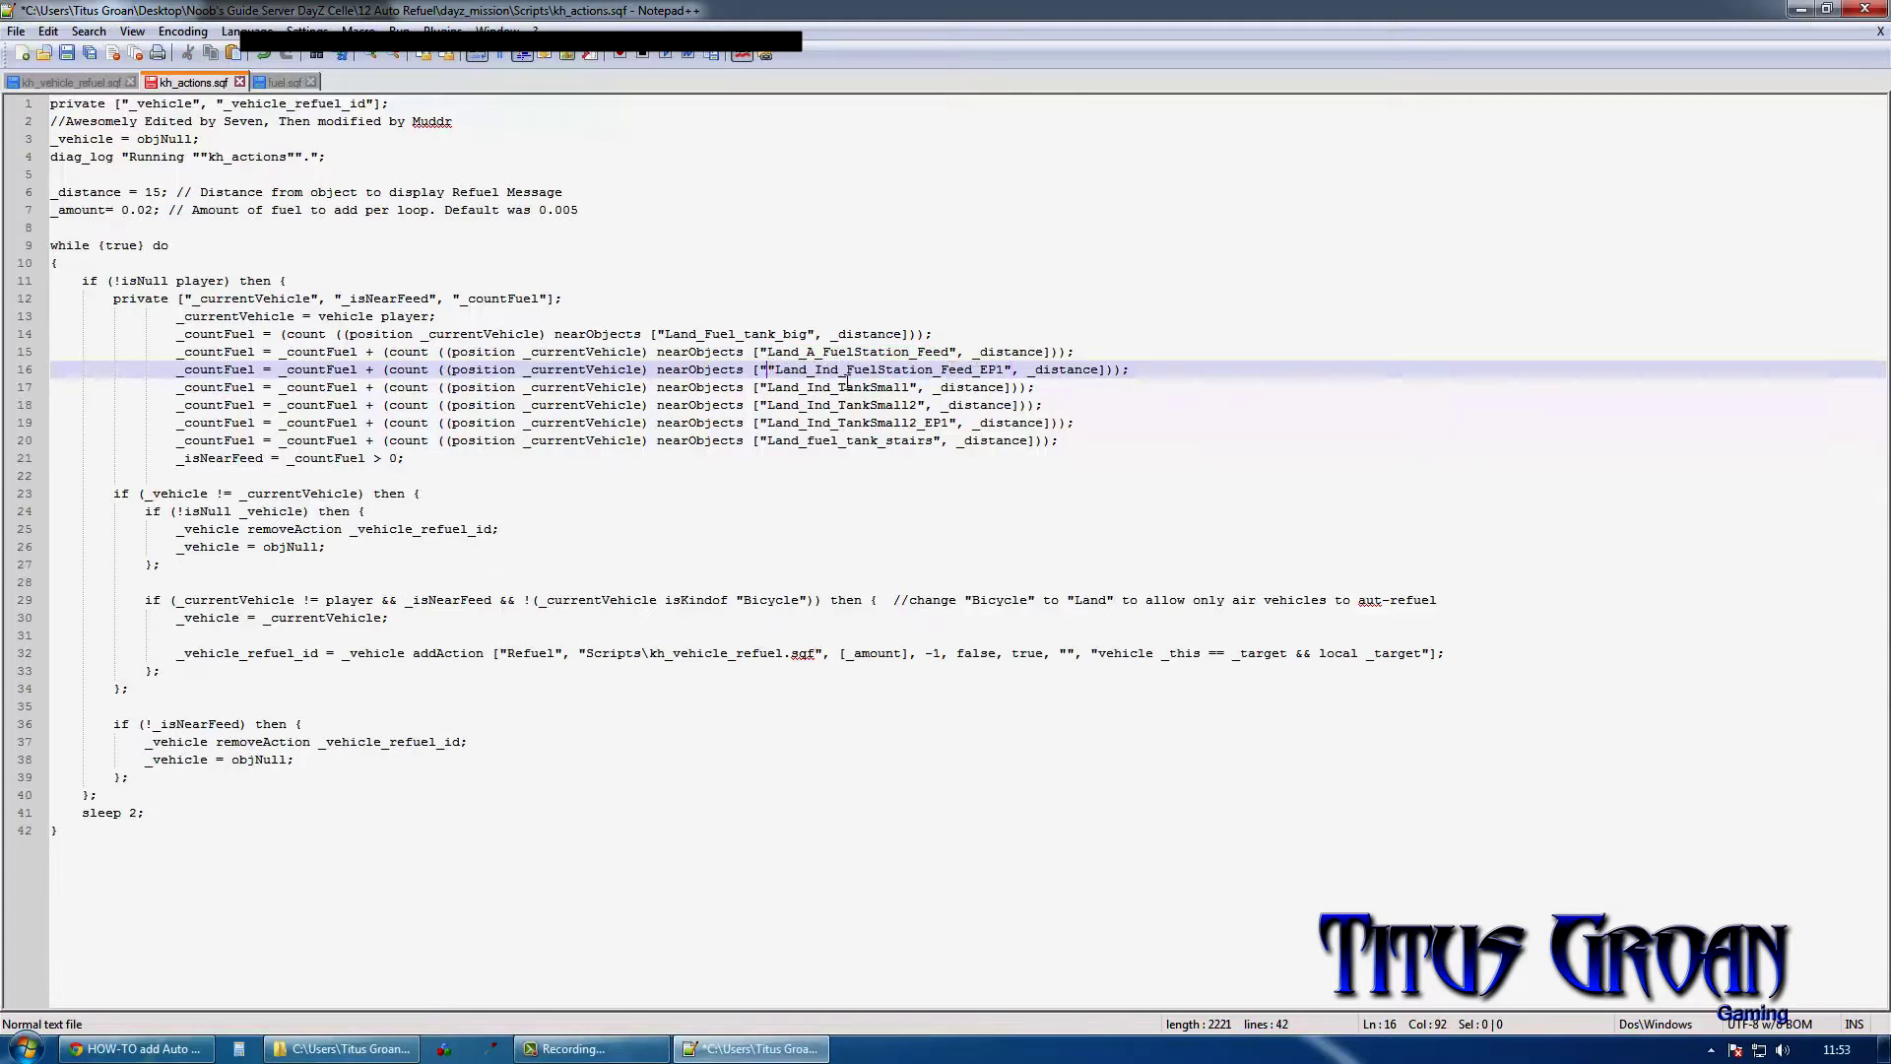
{"action": "key", "text": "BackSpace"}
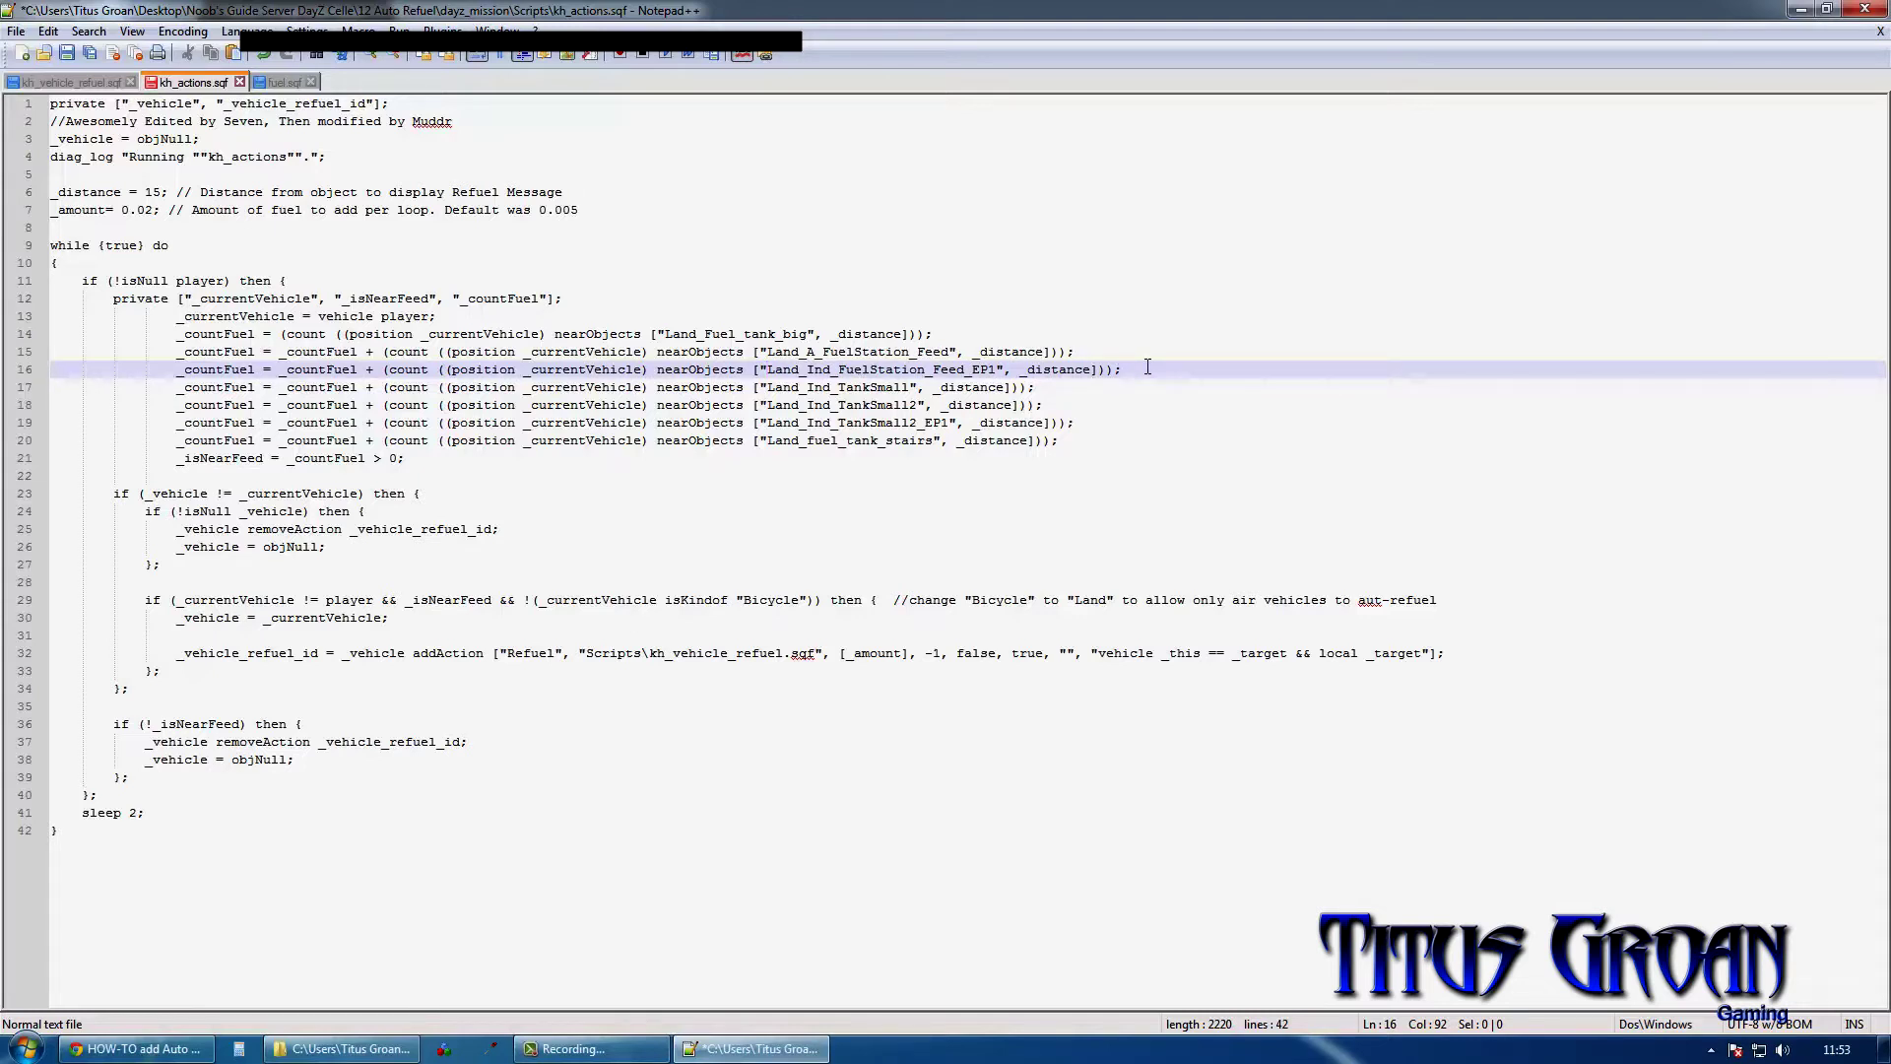
Step: Add a spare copy of line 16 as line 17, then go back to fuel.sqf
{"action": "left_click", "coordinate": [1147, 369]}
{"action": "key", "text": "Return"}
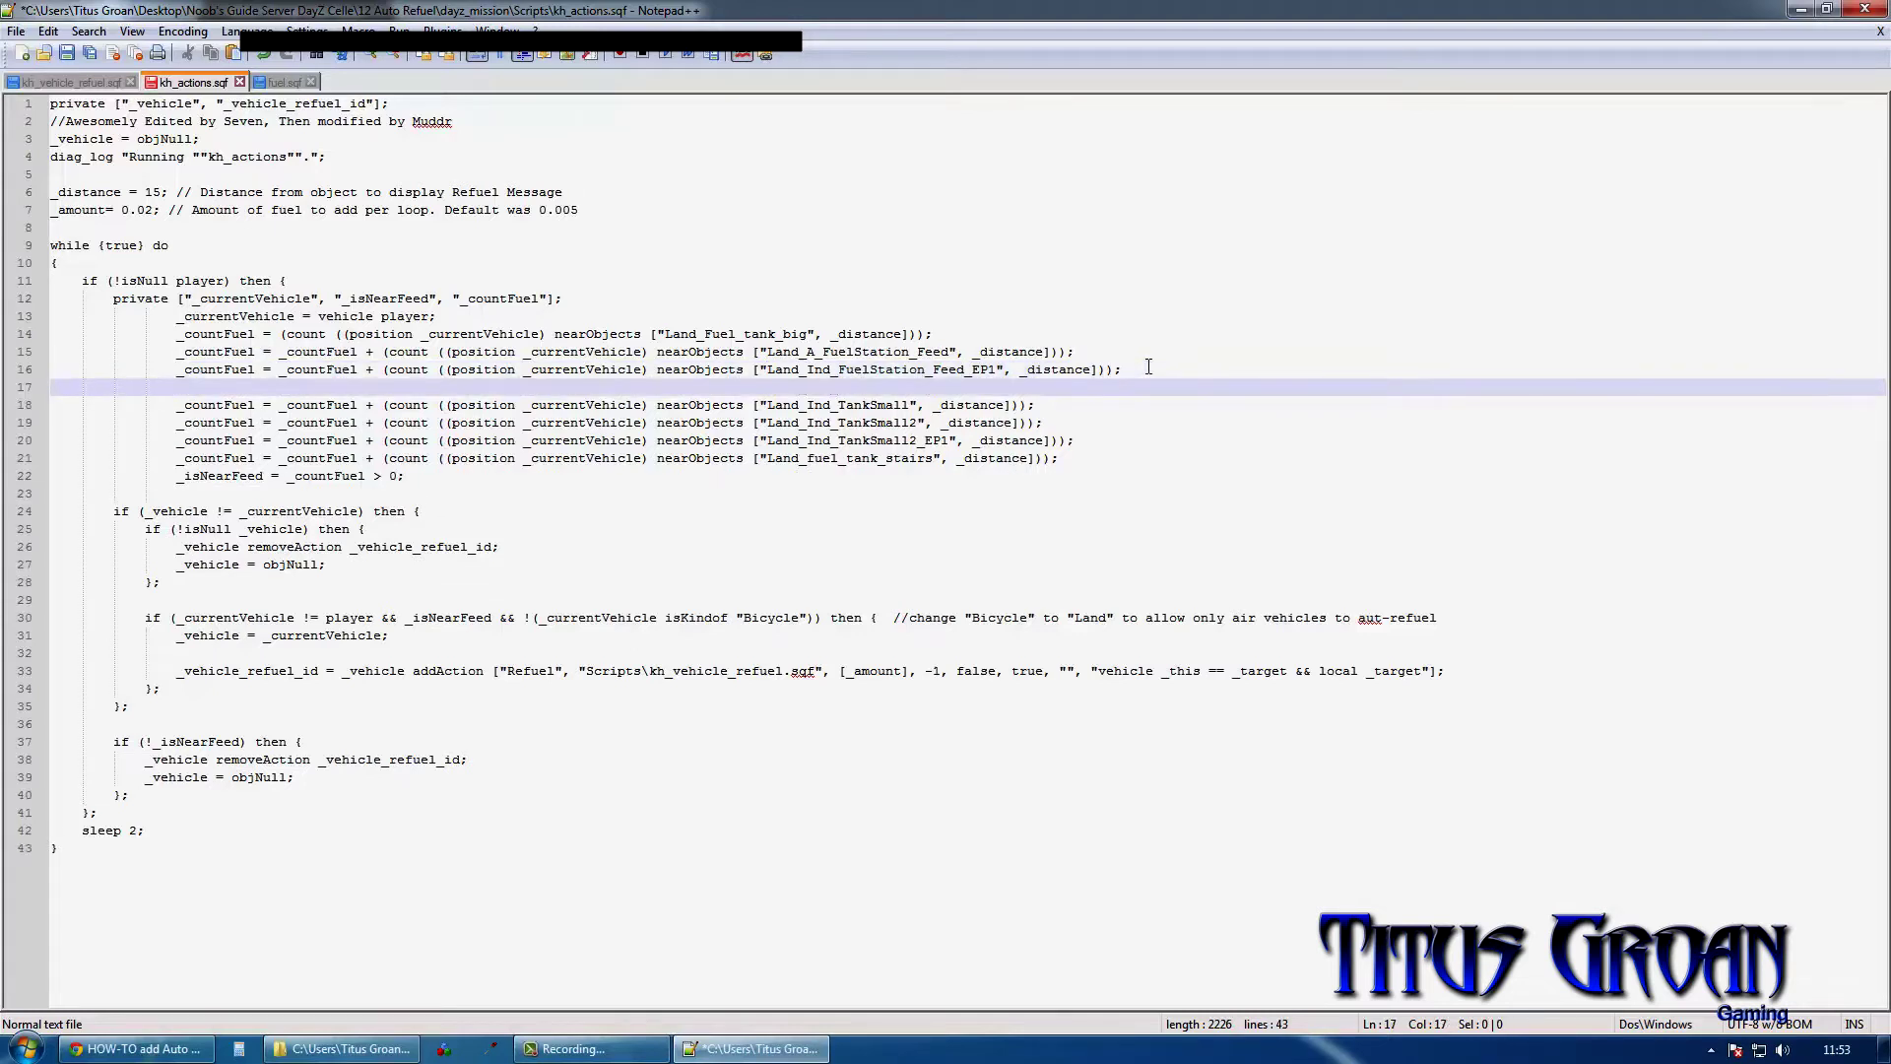
{"action": "type", "text": "\"Land_Ind_FuelStation_Feed_EP1\""}
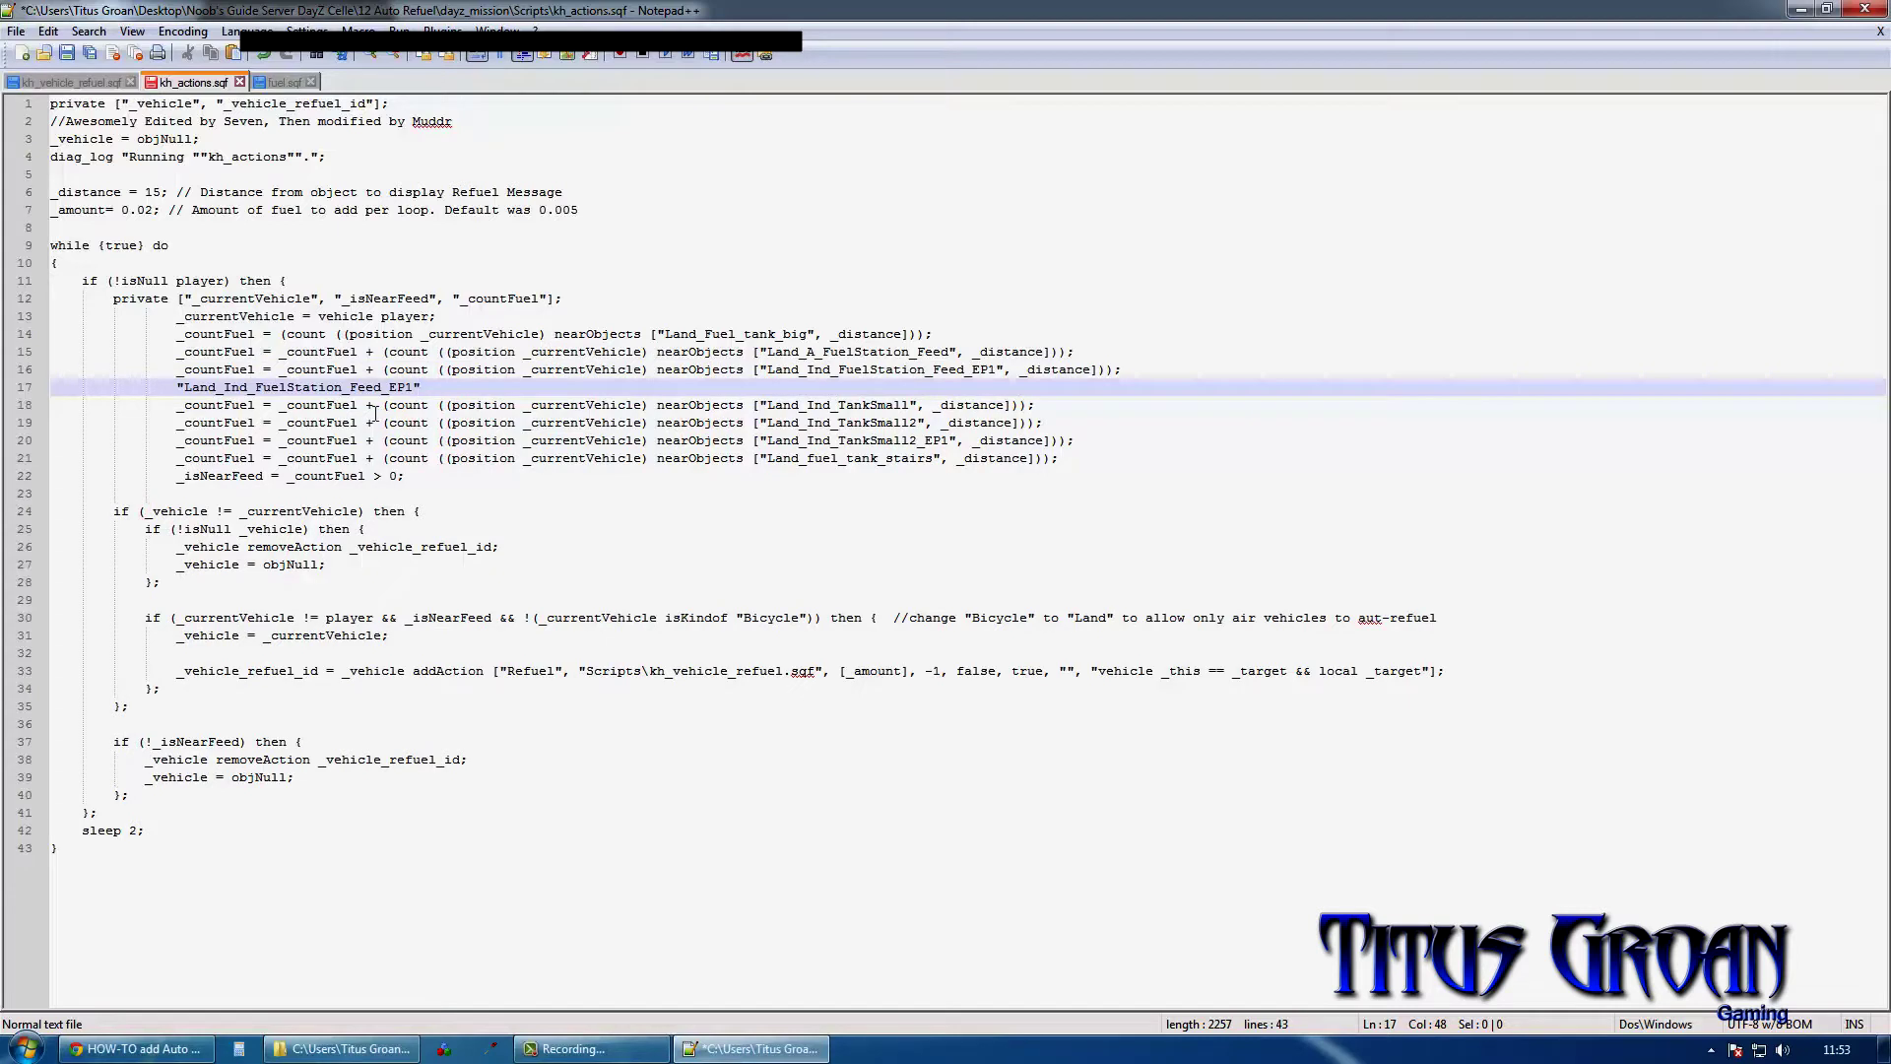
{"action": "left_click_drag", "start_coordinate": [422, 387], "coordinate": [23, 390]}
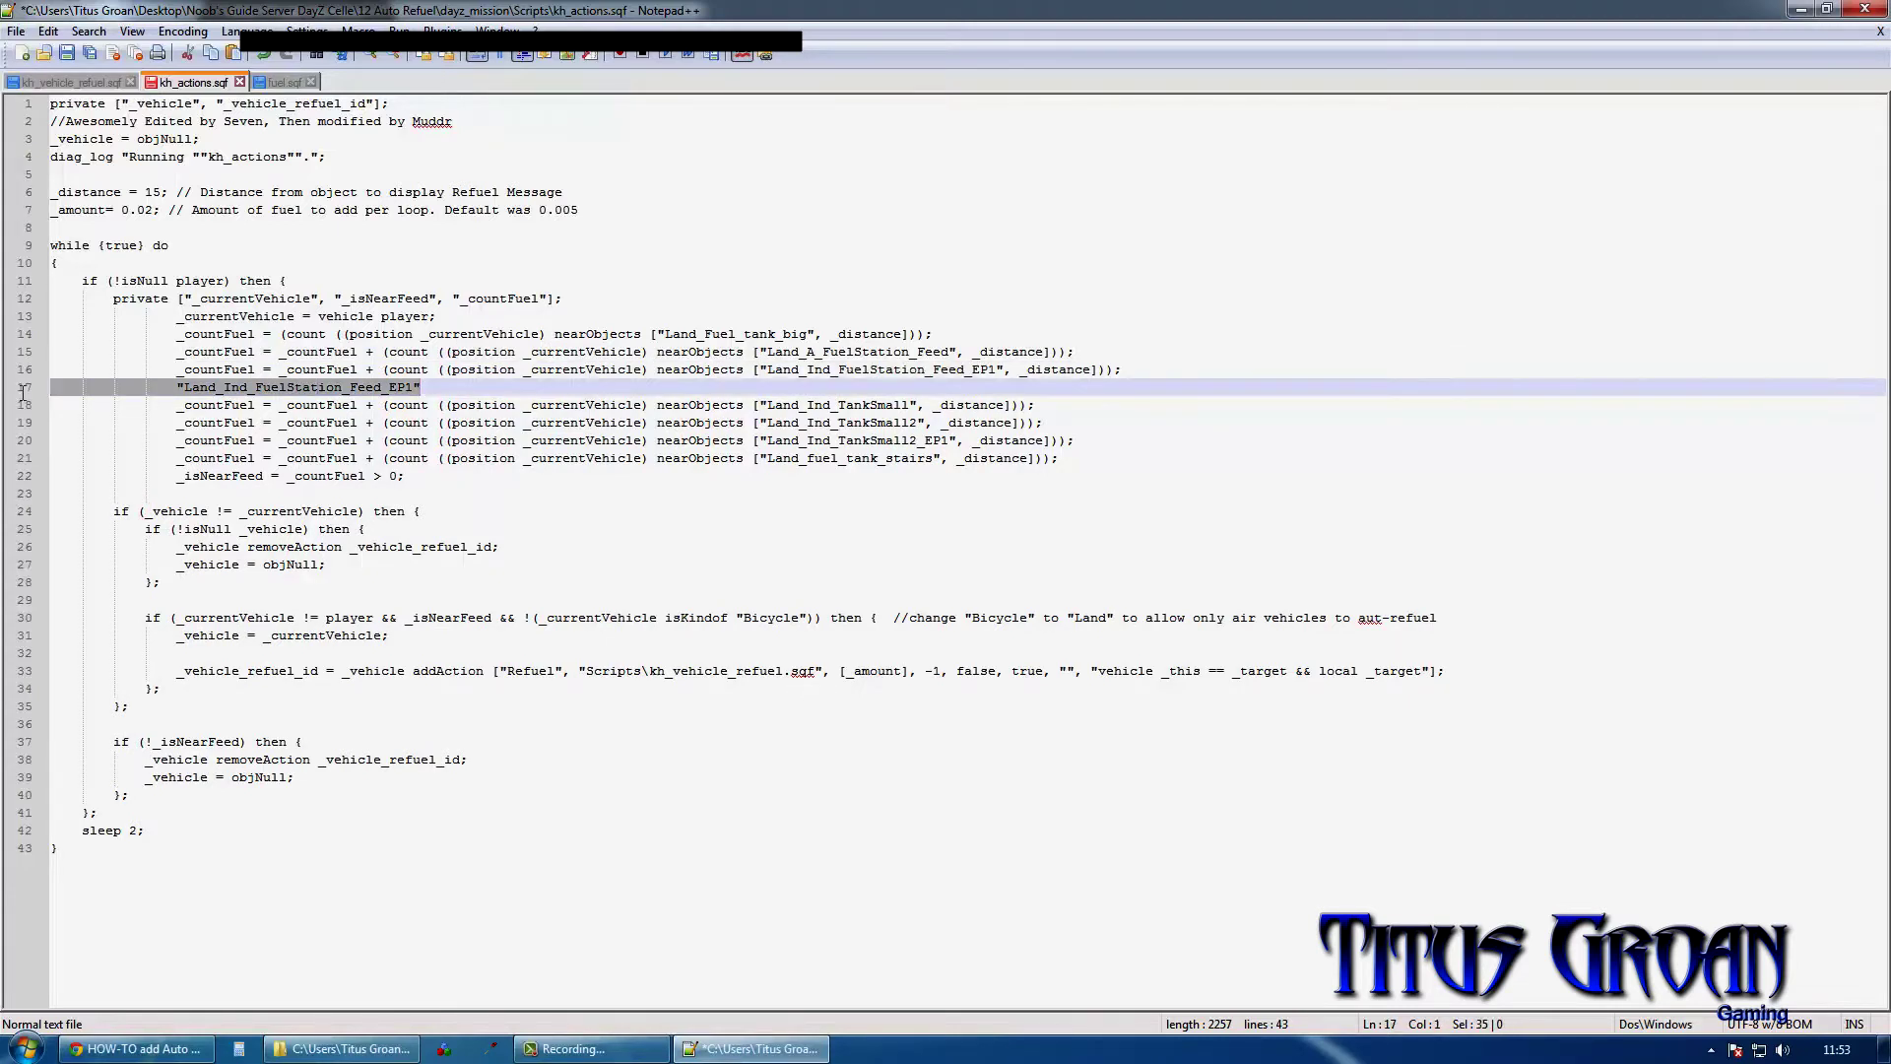
{"action": "key", "text": "Delete"}
{"action": "left_click_drag", "start_coordinate": [1134, 374], "coordinate": [64, 375]}
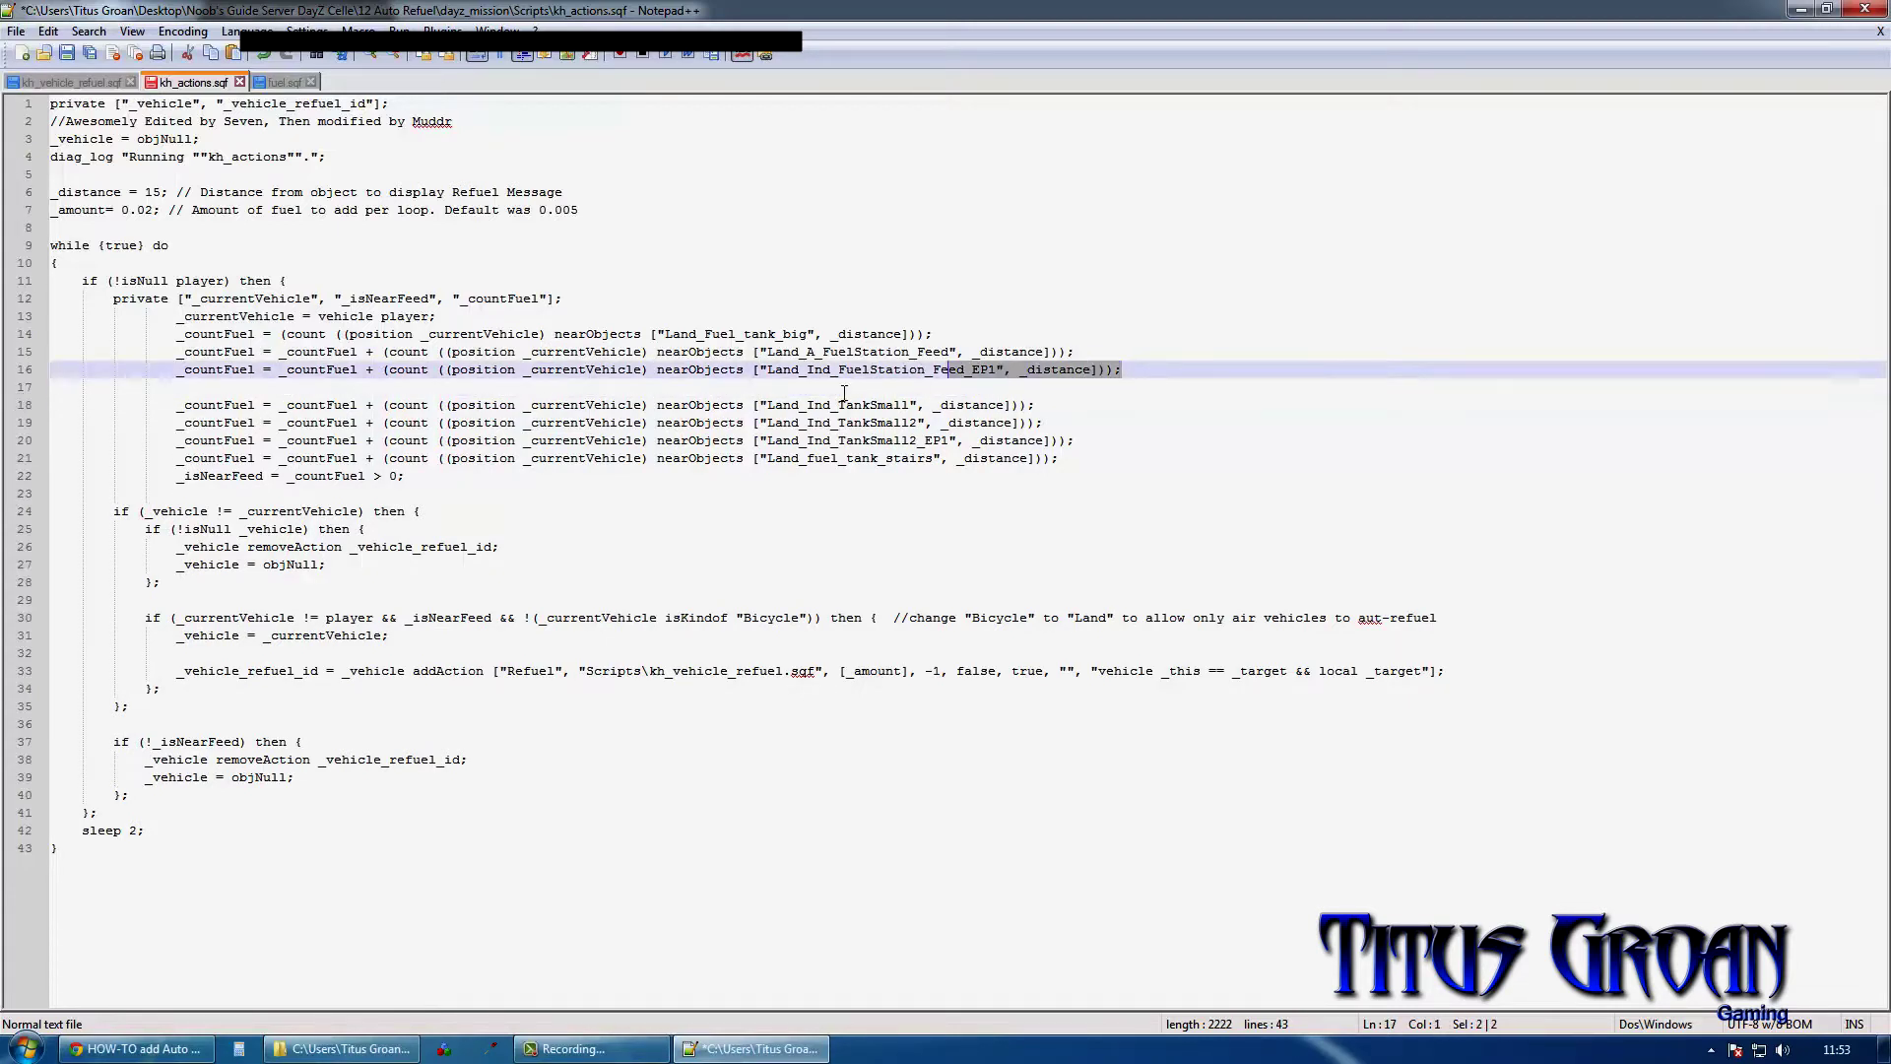
{"action": "right_click", "coordinate": [133, 373]}
{"action": "left_click", "coordinate": [163, 405]}
{"action": "left_click", "coordinate": [53, 387]}
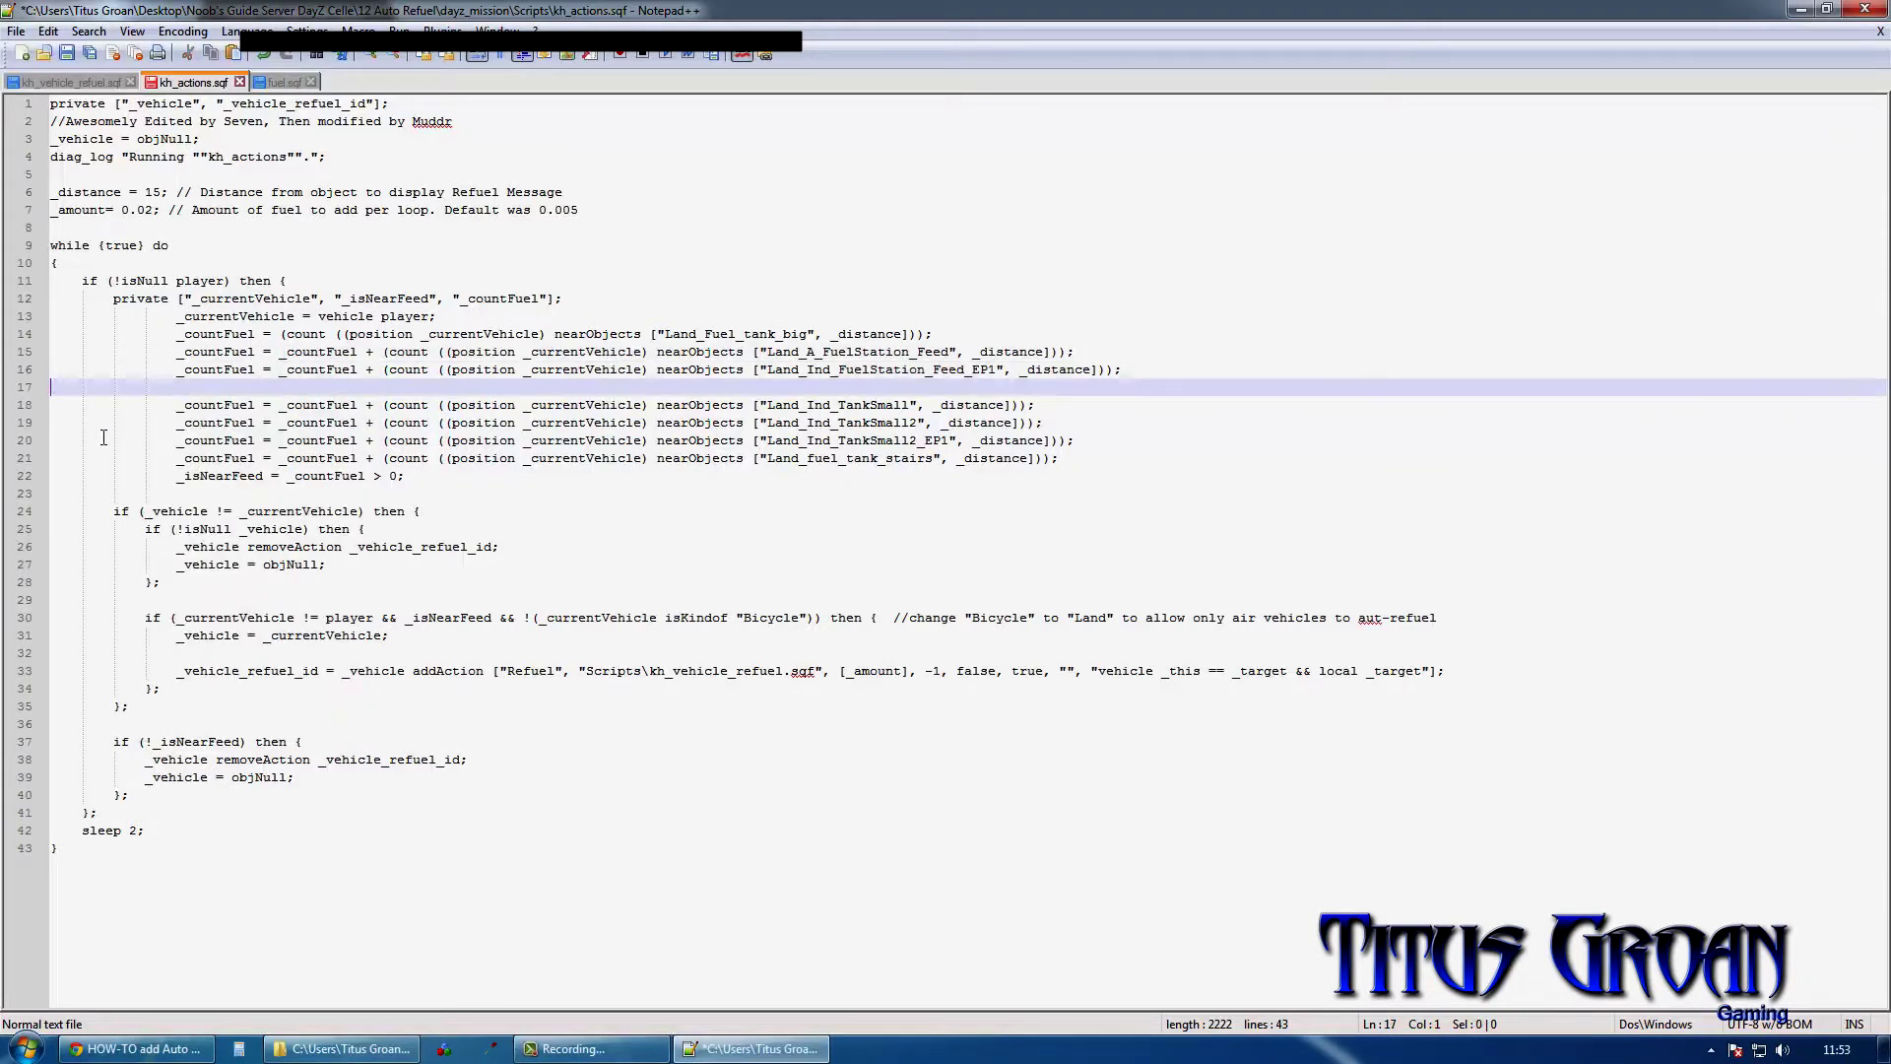
{"action": "key", "text": "ctrl+v"}
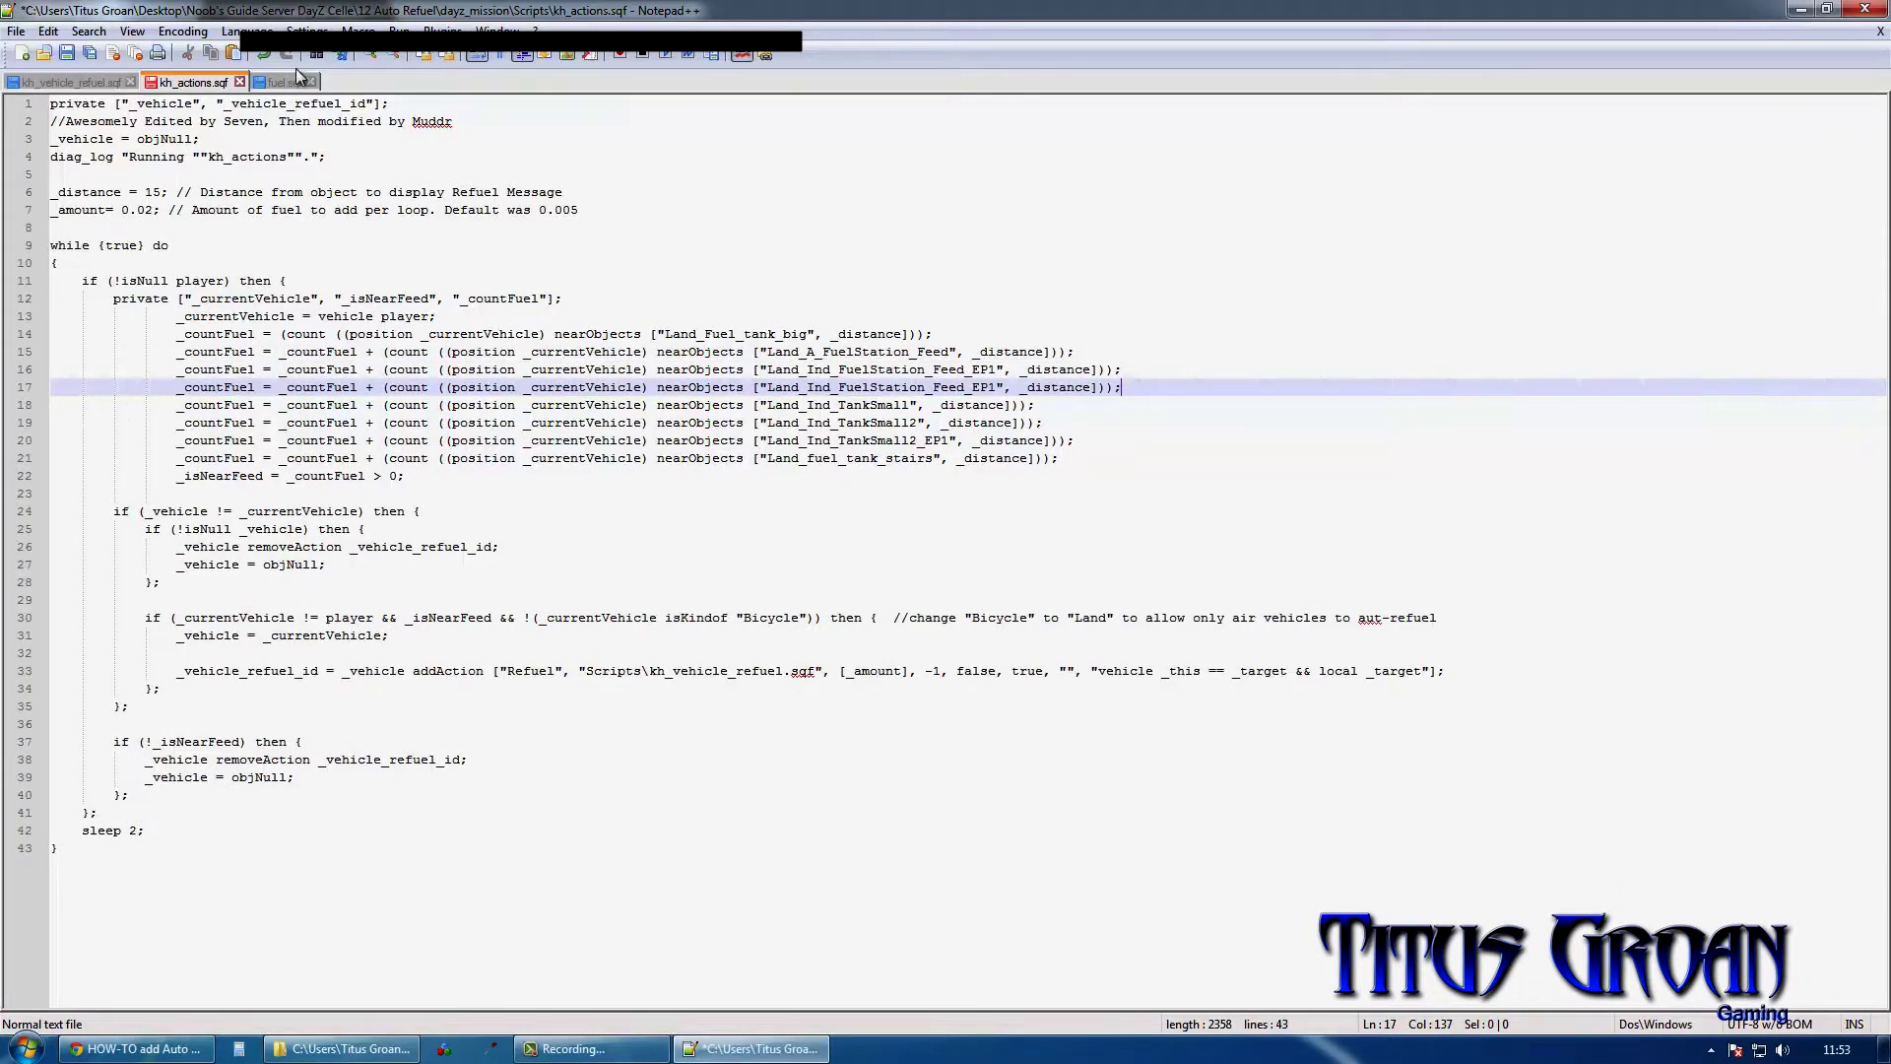
{"action": "left_click", "coordinate": [284, 80]}
{"action": "scroll", "coordinate": [591, 316], "scroll_direction": "down", "scroll_amount": 5}
{"action": "scroll", "coordinate": [723, 332], "scroll_direction": "down", "scroll_amount": 3}
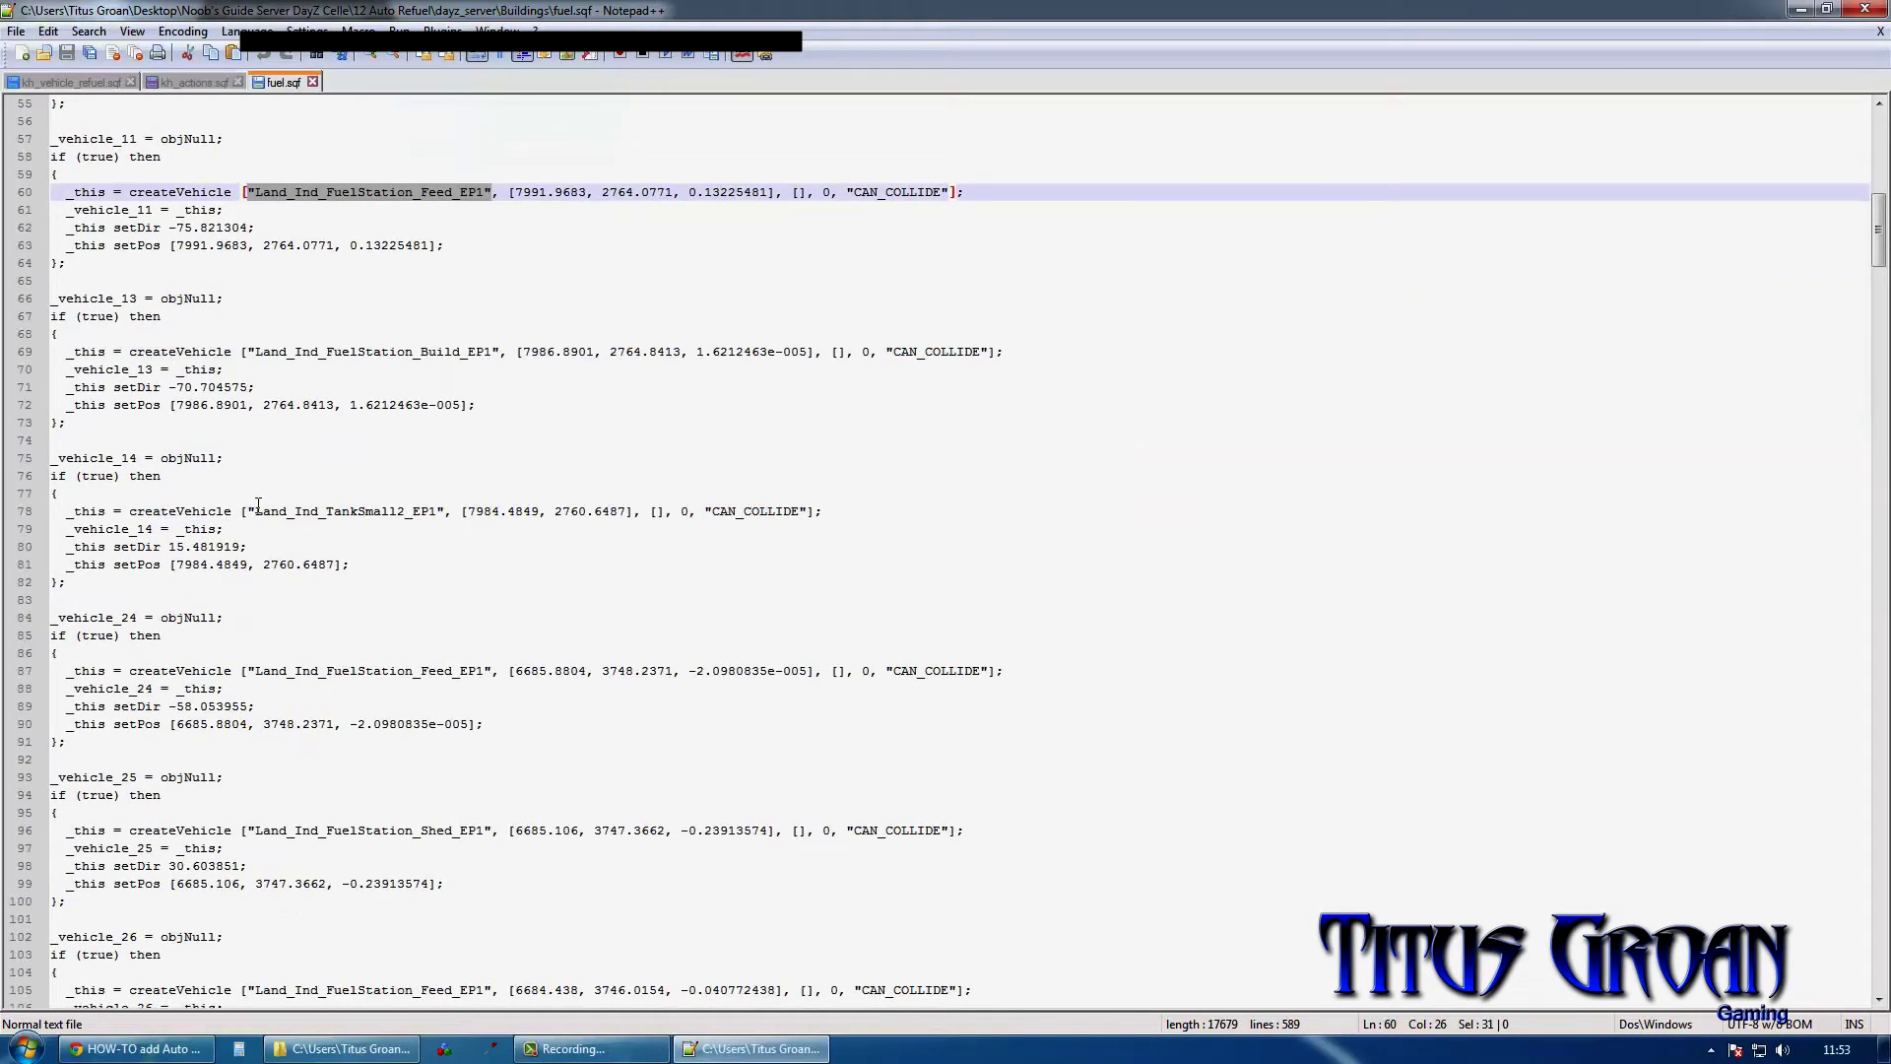
Step: Paste Land_Ind_TankSmall2_EP1 into line 17 of kh_actions.sqf, then delete that redundant duplicate line
{"action": "left_click_drag", "start_coordinate": [254, 512], "coordinate": [440, 513]}
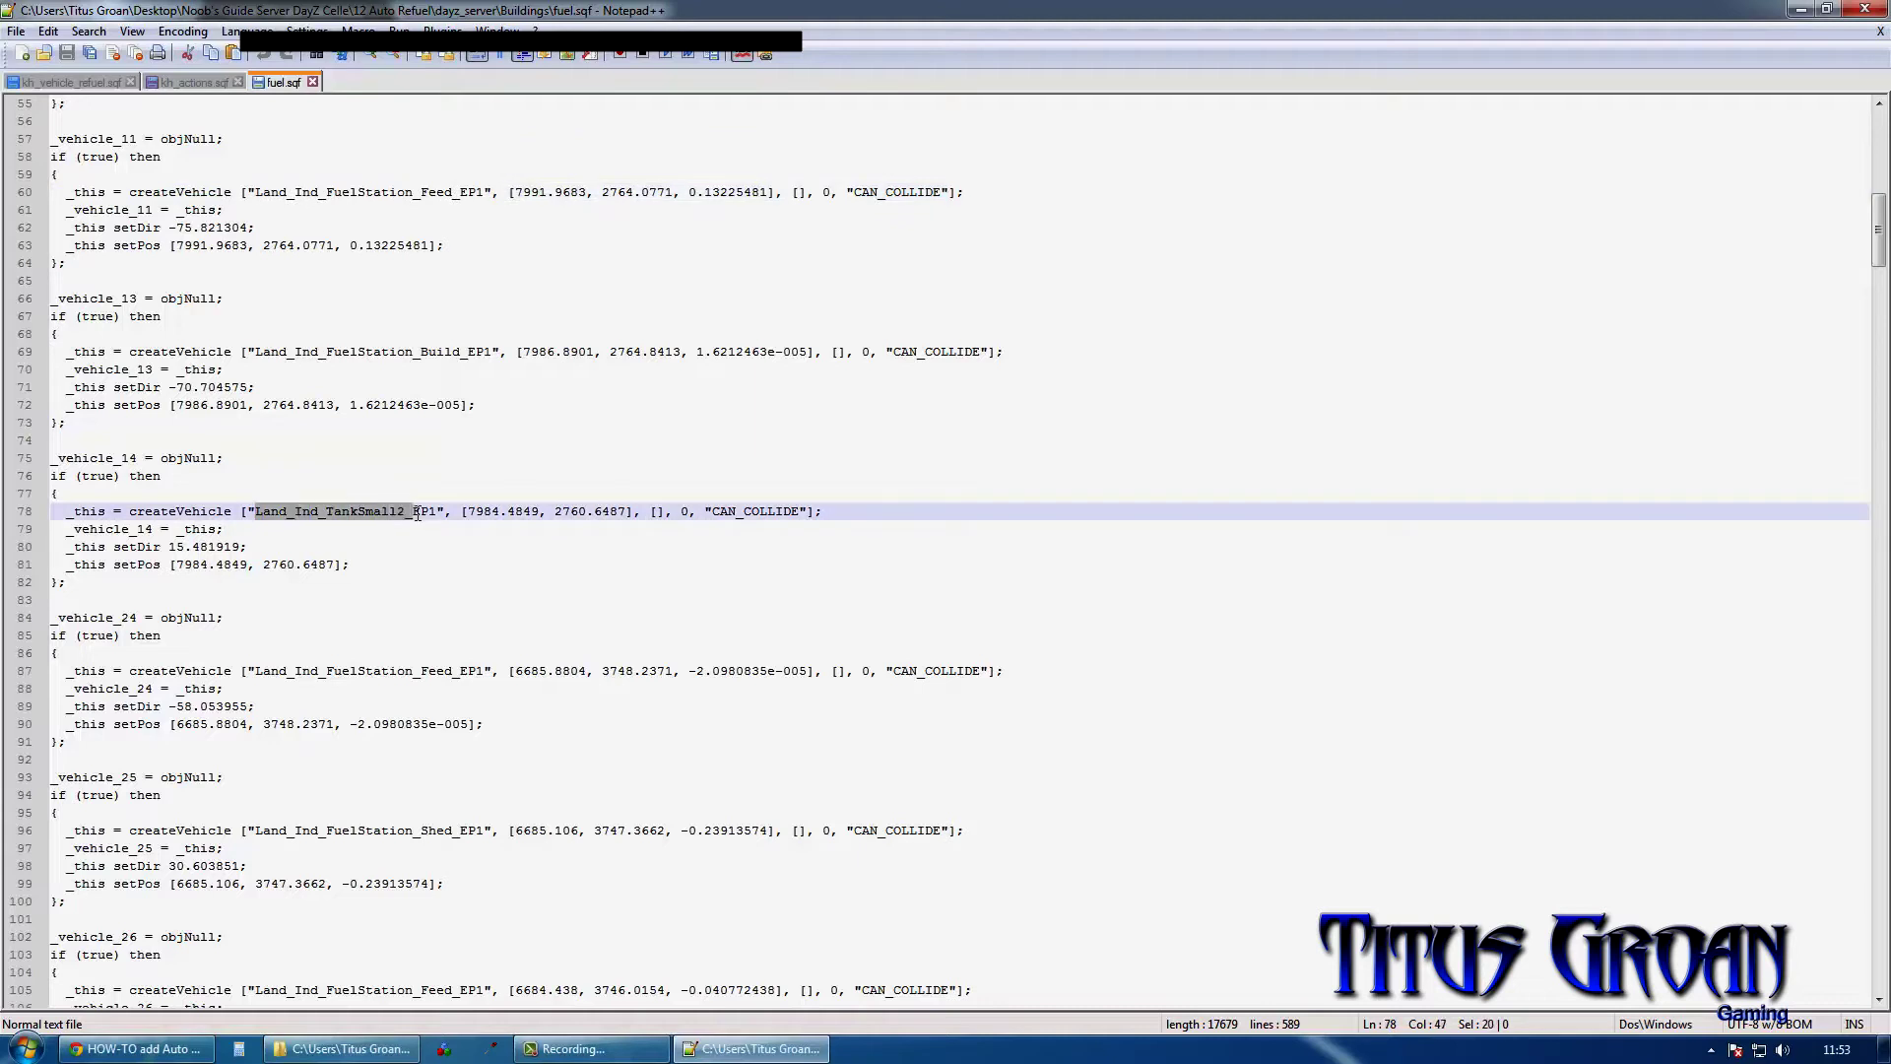
{"action": "right_click", "coordinate": [349, 521]}
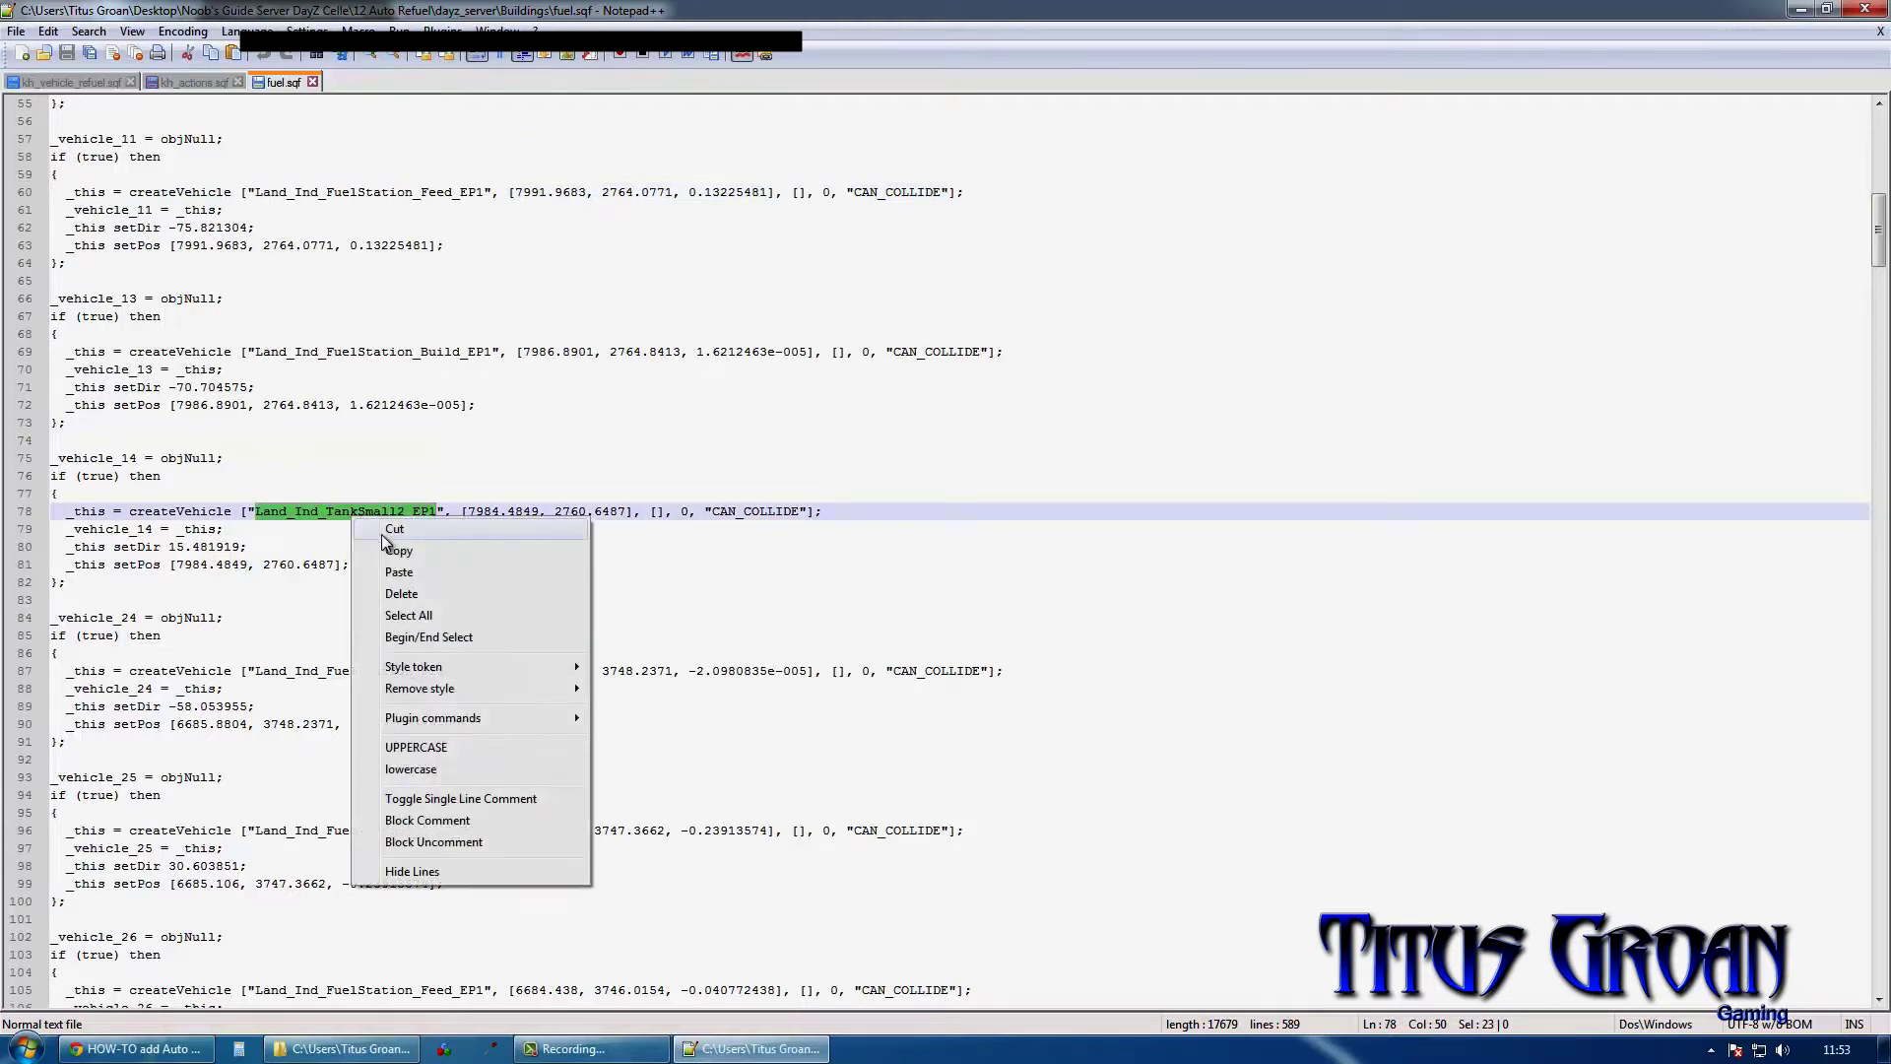
{"action": "left_click", "coordinate": [390, 550]}
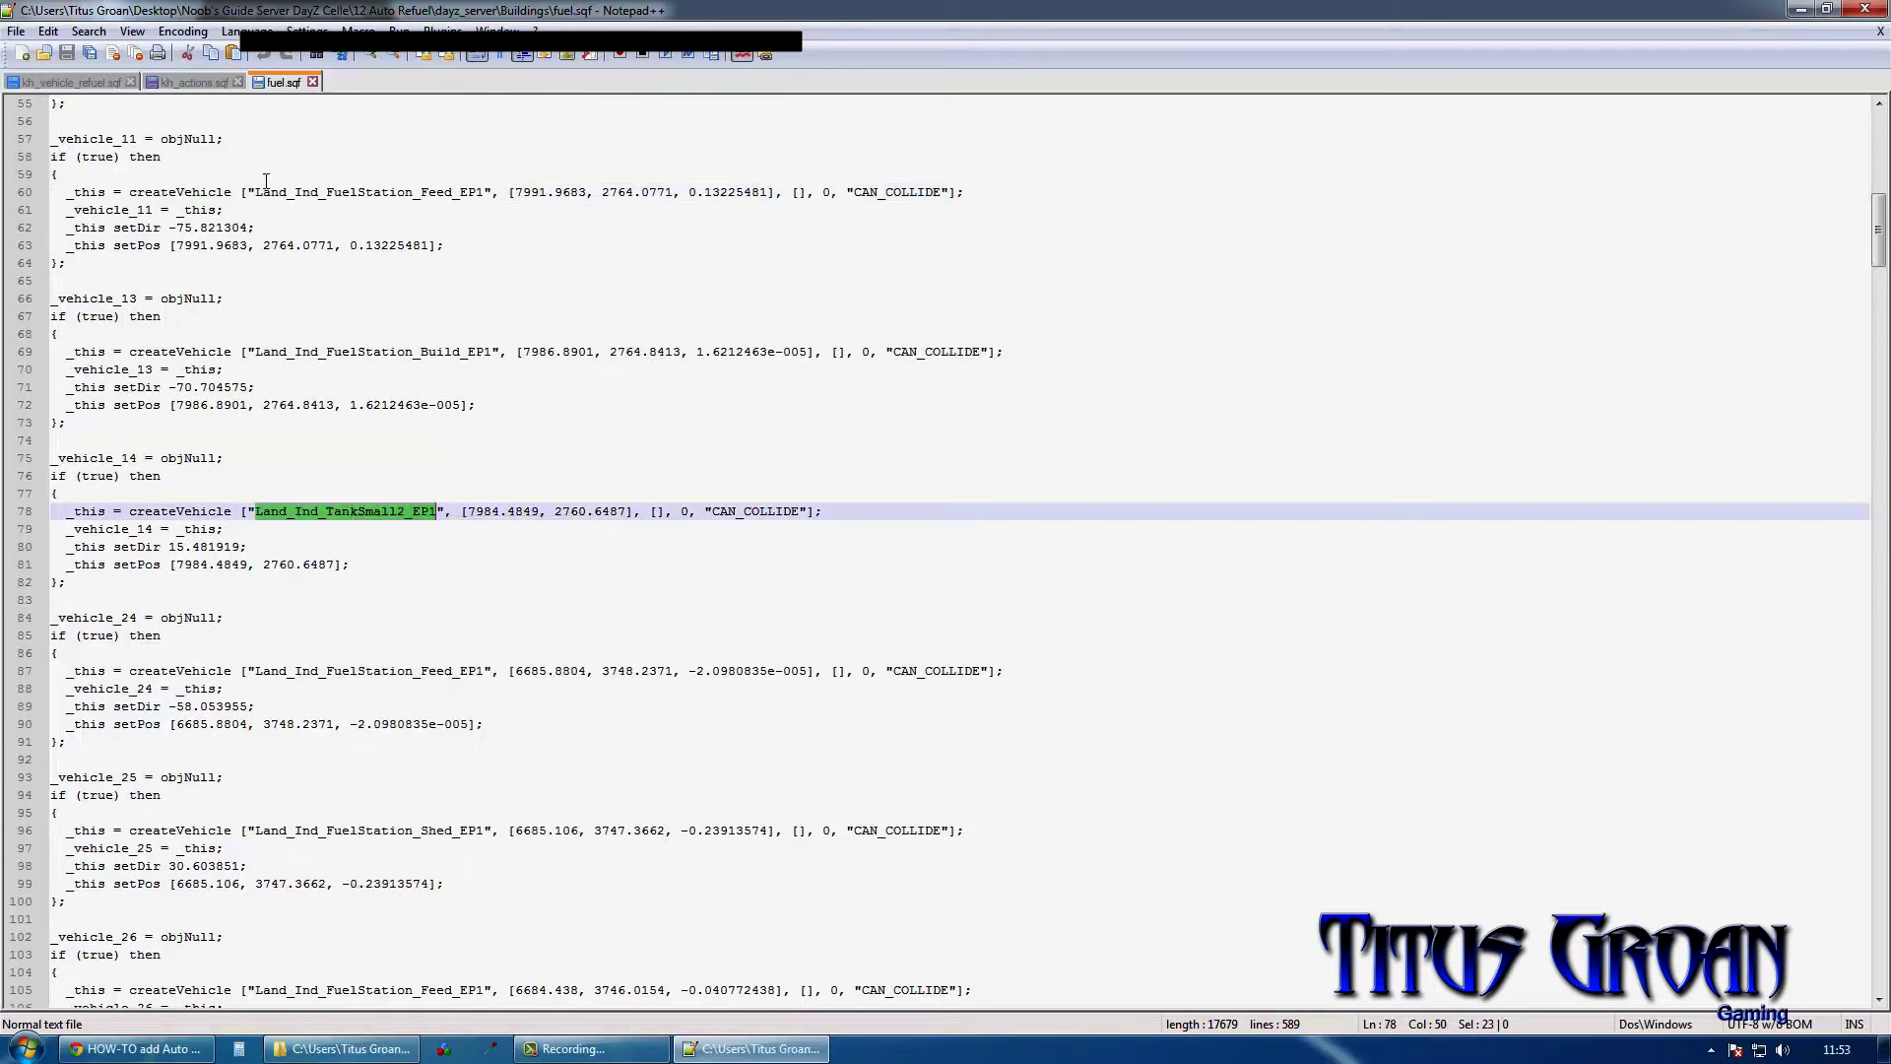
{"action": "left_click", "coordinate": [222, 88]}
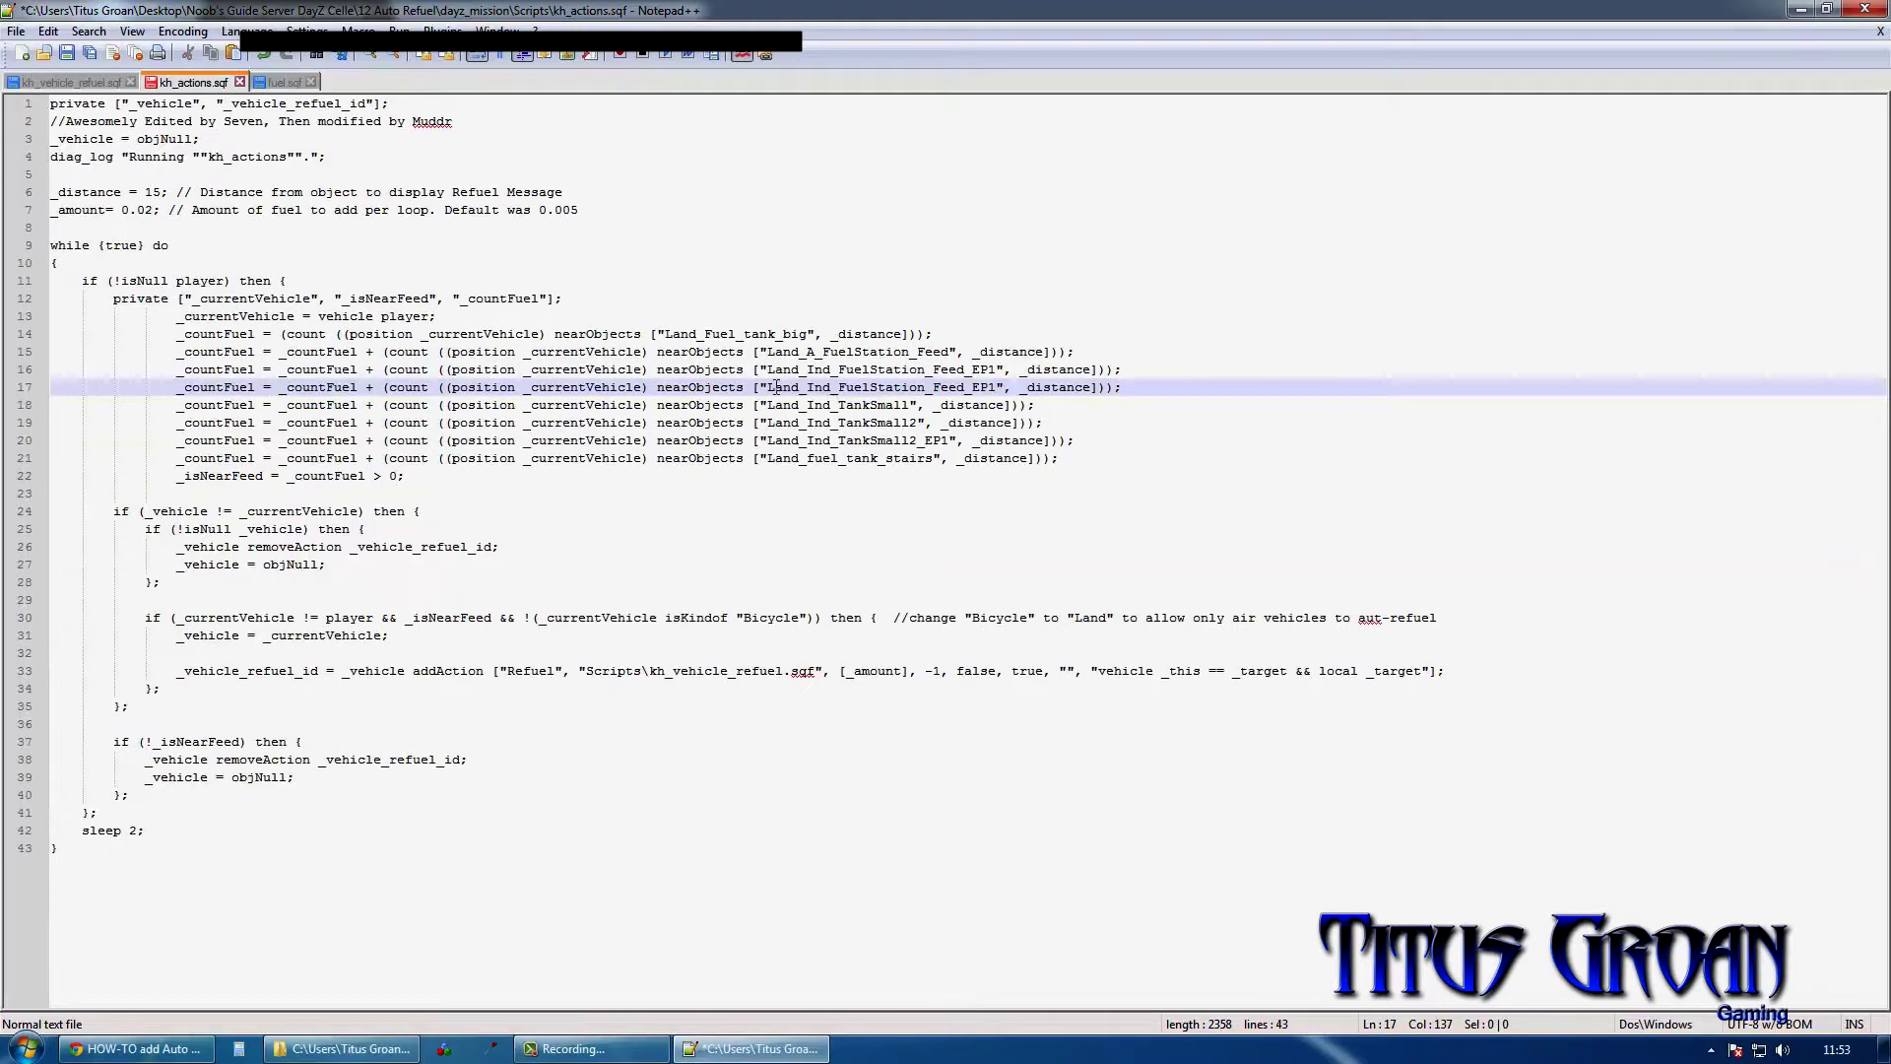
{"action": "left_click_drag", "start_coordinate": [767, 388], "coordinate": [1001, 389]}
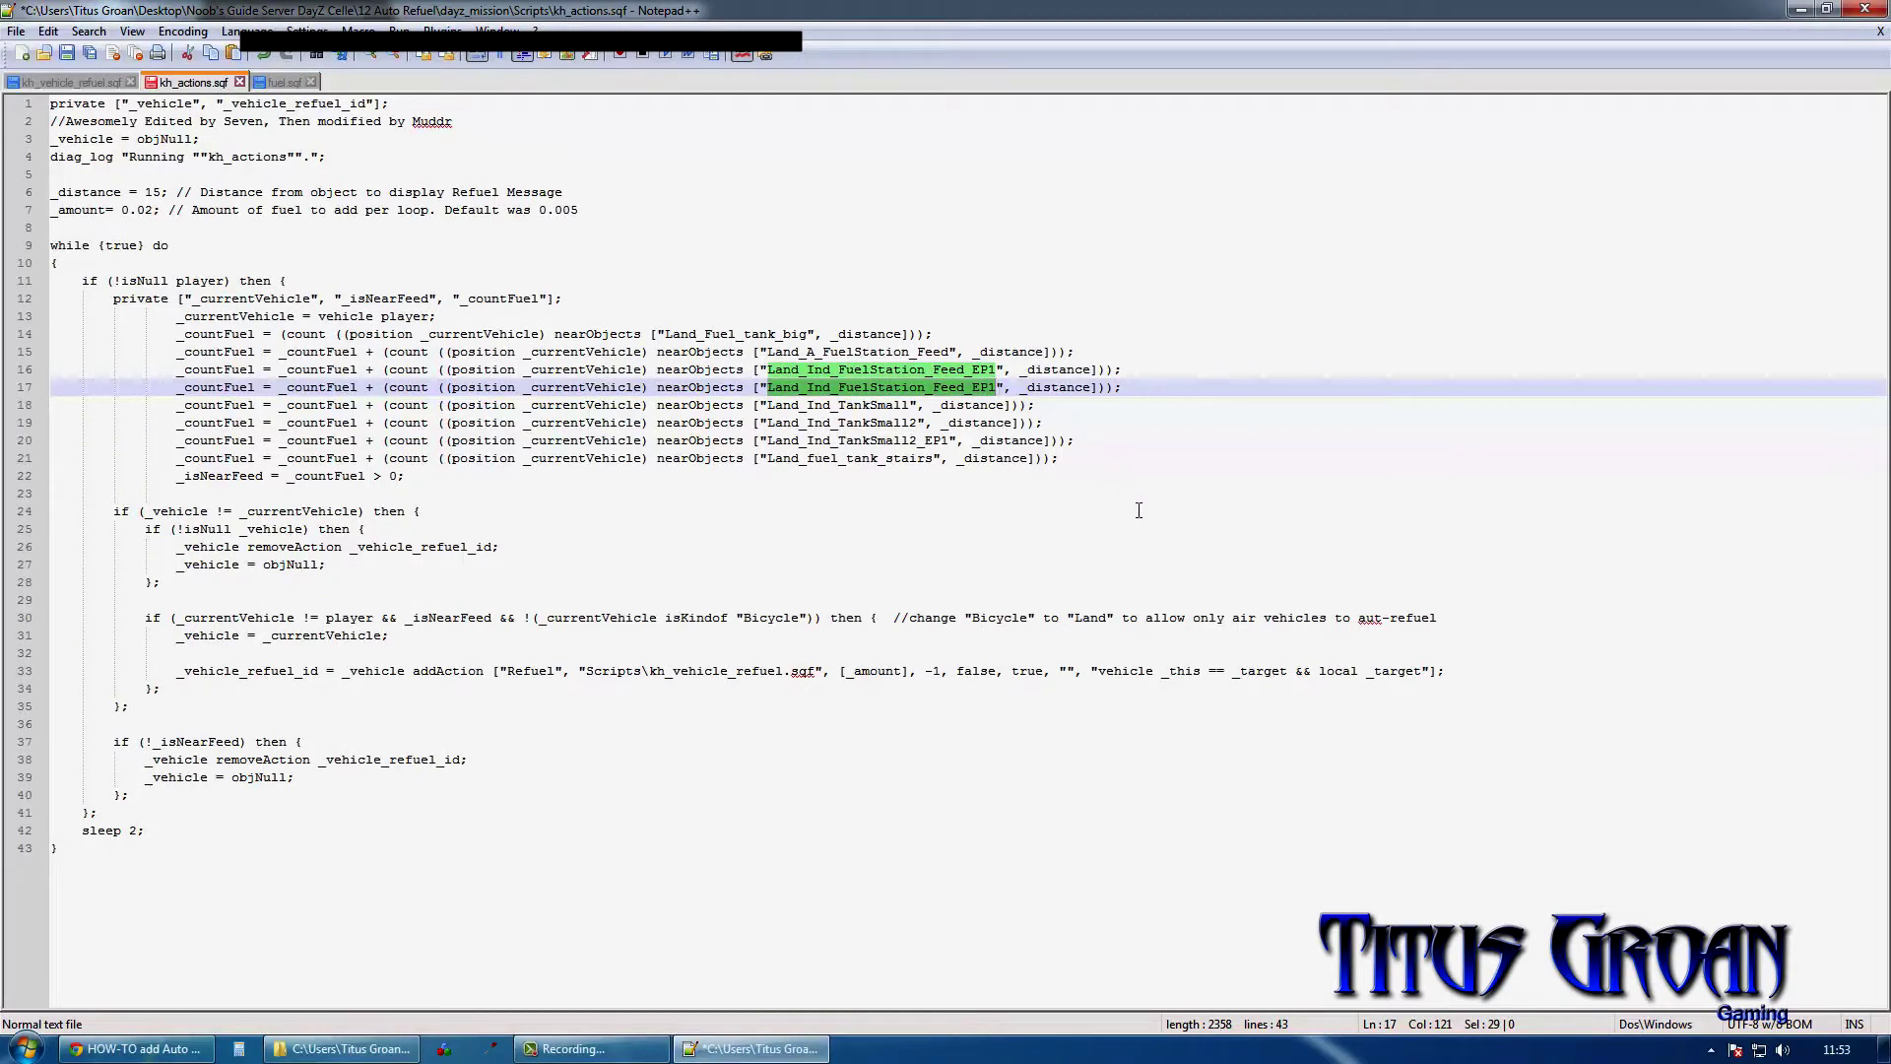
{"action": "key", "text": "ctrl+v"}
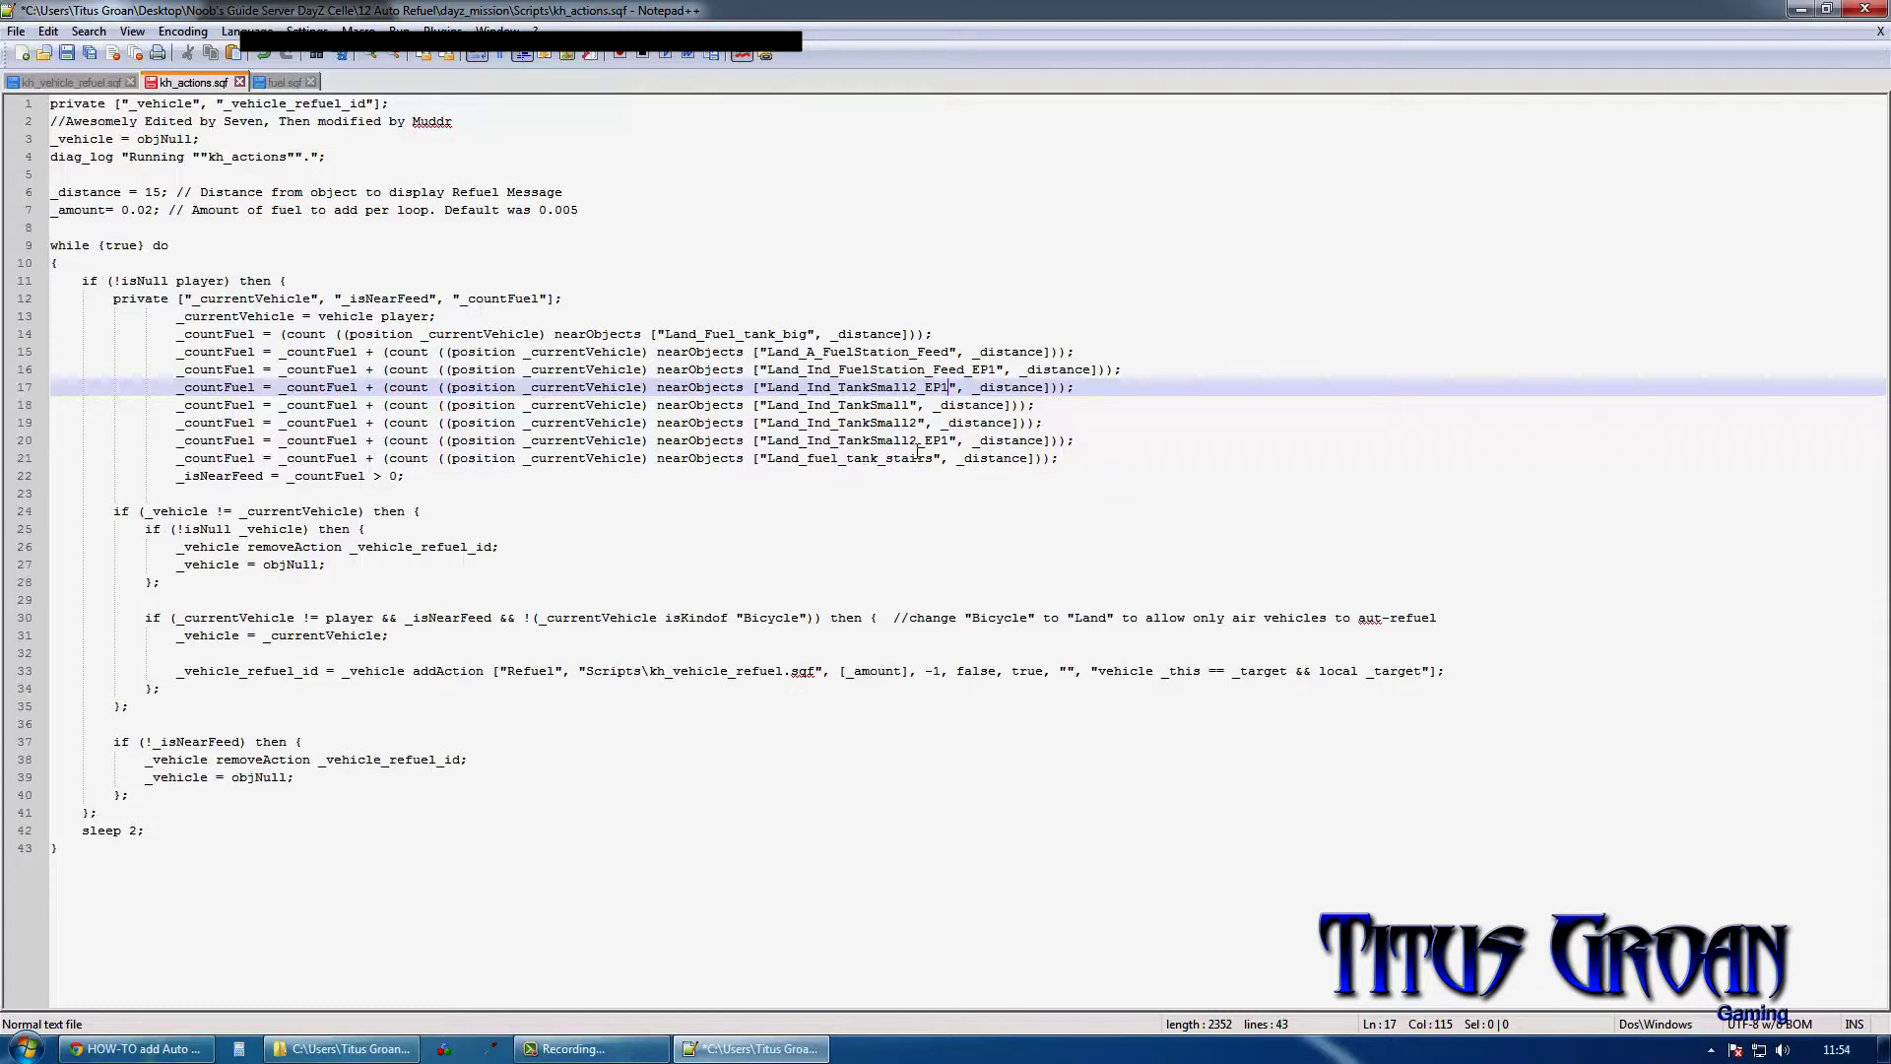
{"action": "left_click", "coordinate": [917, 456]}
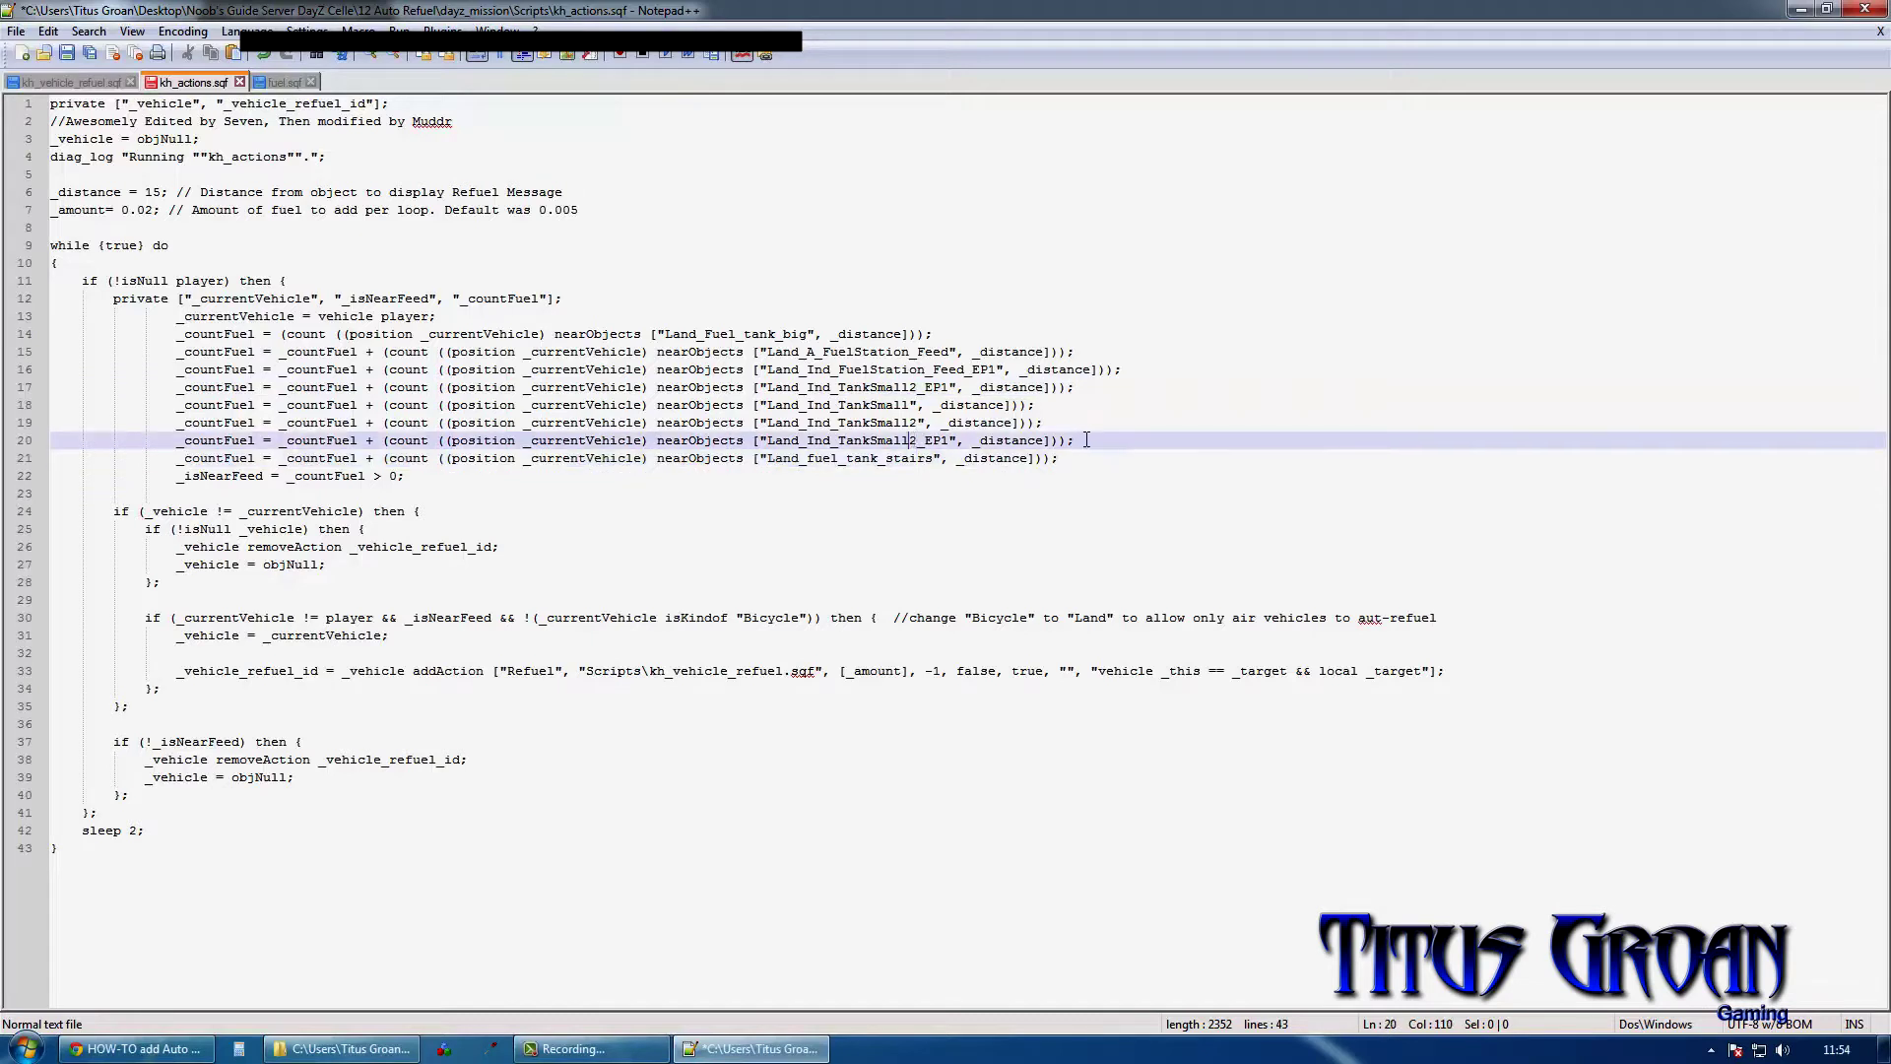
{"action": "left_click", "coordinate": [1086, 386]}
{"action": "left_click_drag", "start_coordinate": [1087, 386], "coordinate": [50, 386]}
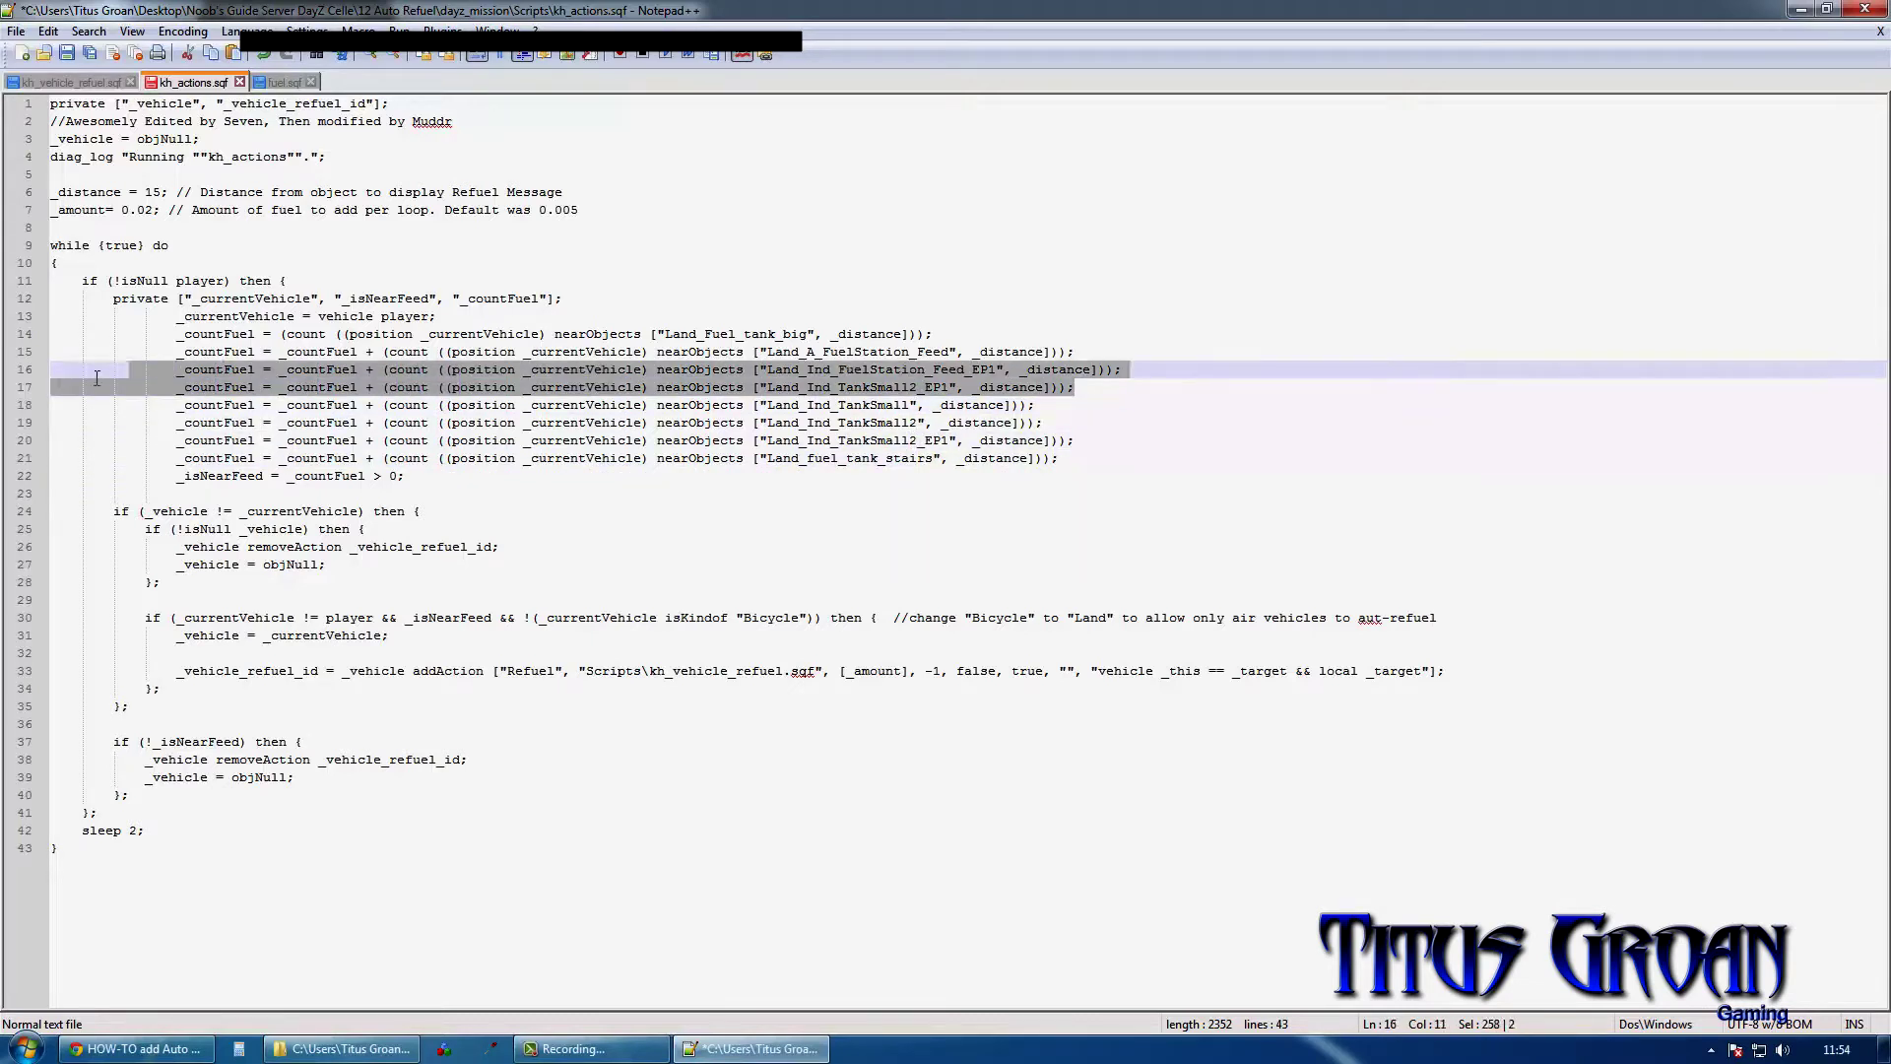
{"action": "key", "text": "Delete"}
{"action": "key", "text": "Delete"}
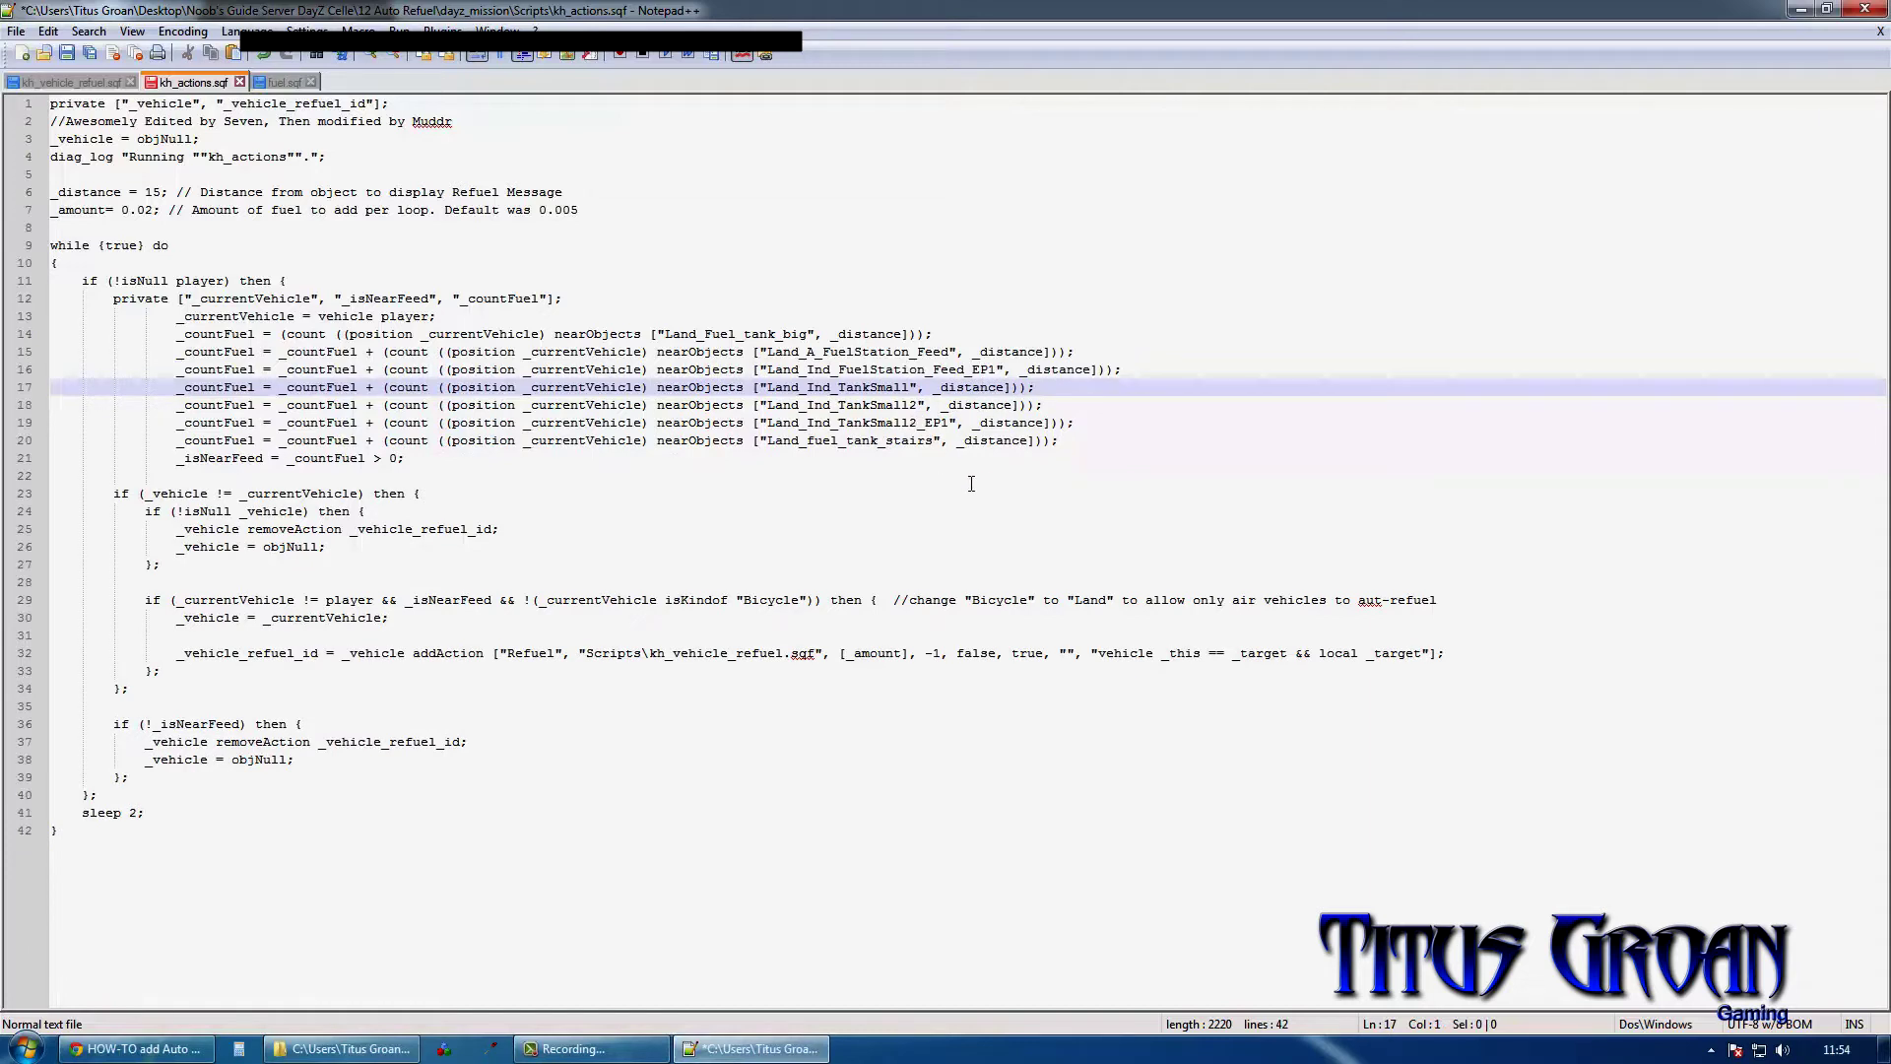
{"action": "left_click", "coordinate": [973, 426]}
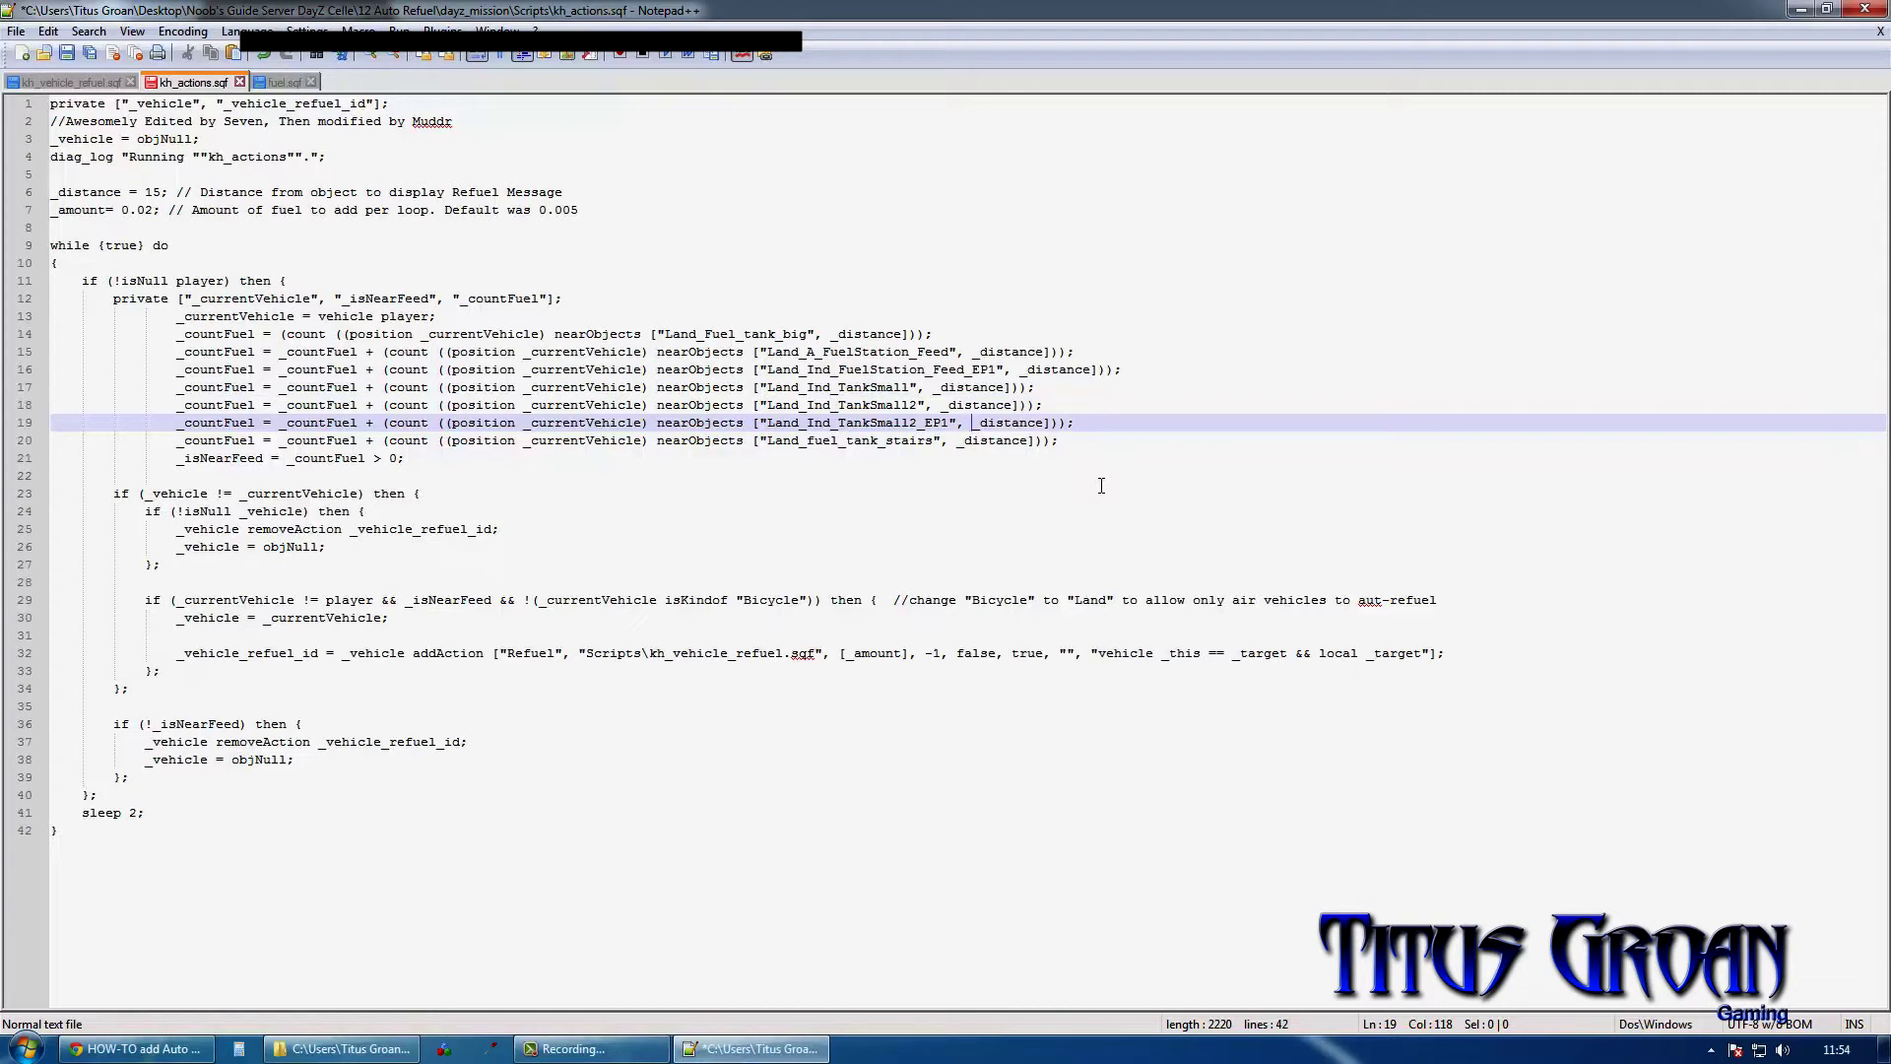
Step: Close all script files, Notepad++ and the Buildings folder window, then launch Arma Pbo View
{"action": "left_click", "coordinate": [286, 85]}
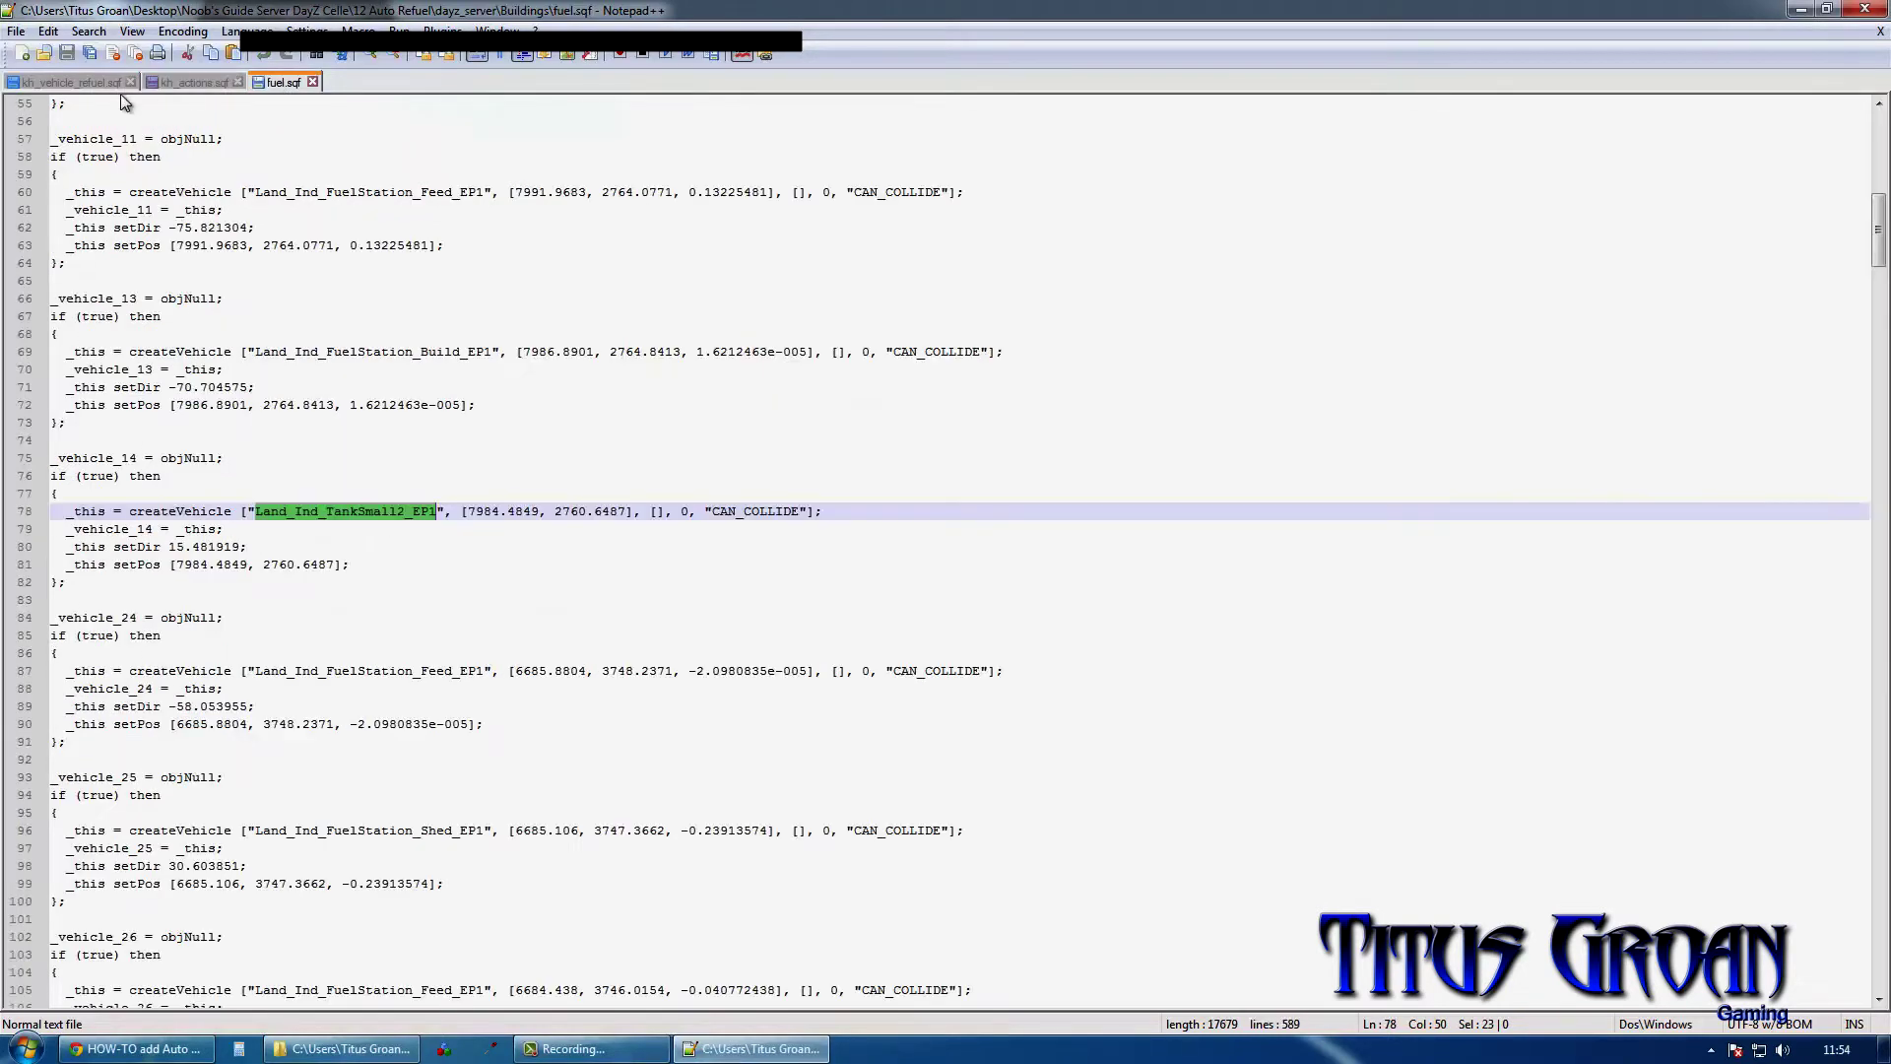
{"action": "left_click", "coordinate": [121, 88]}
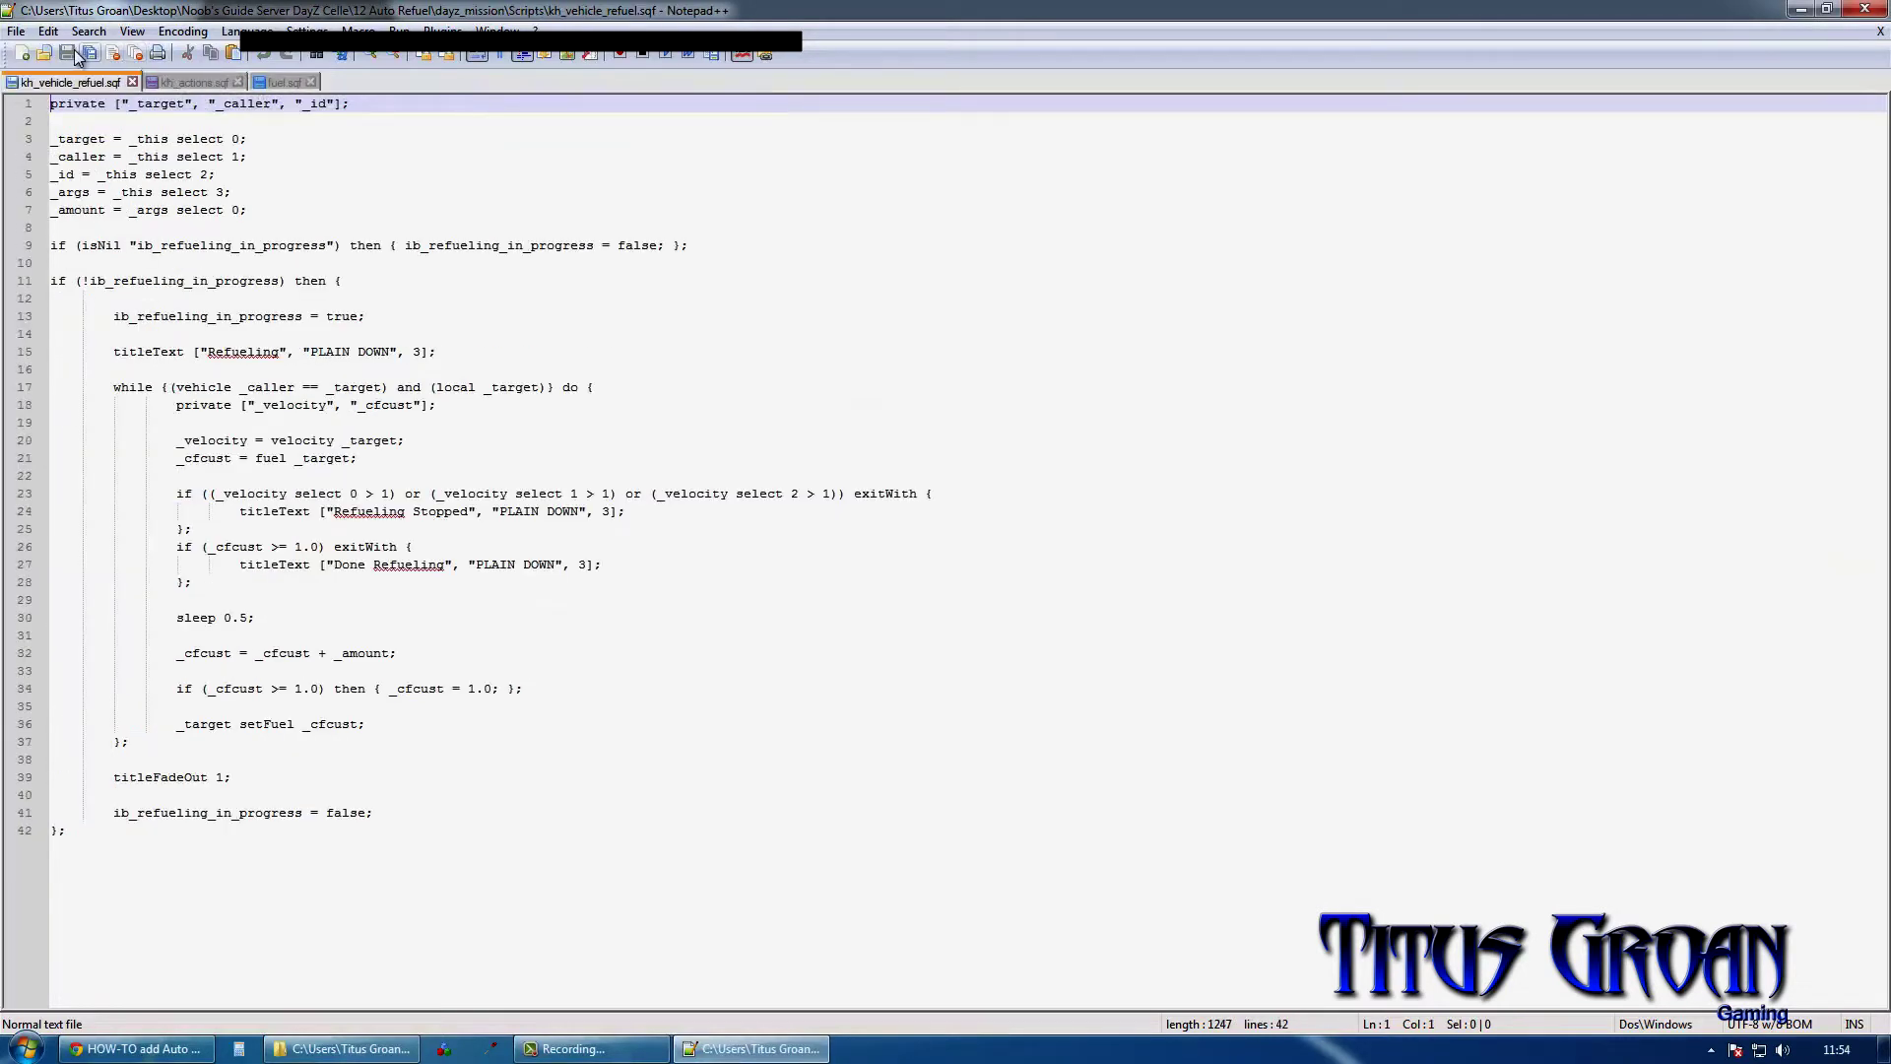
{"action": "left_click", "coordinate": [135, 55]}
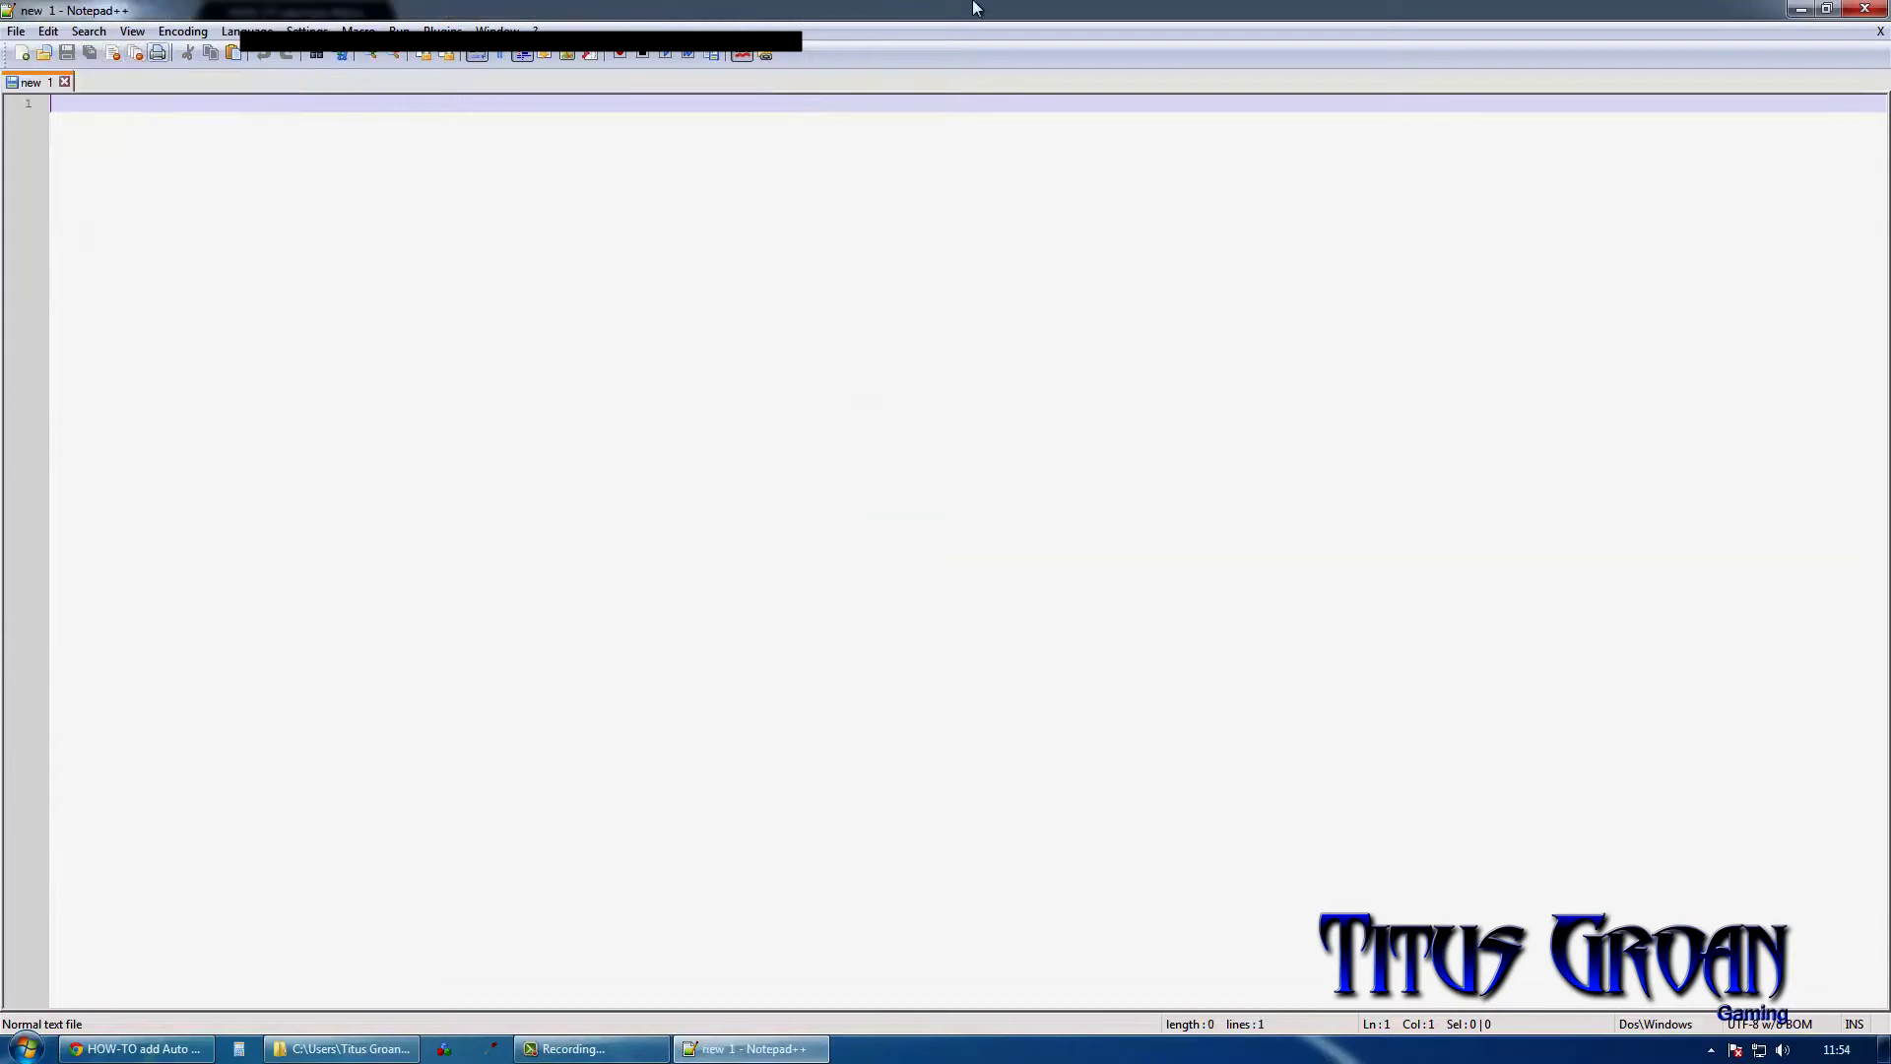
{"action": "left_click", "coordinate": [1865, 8]}
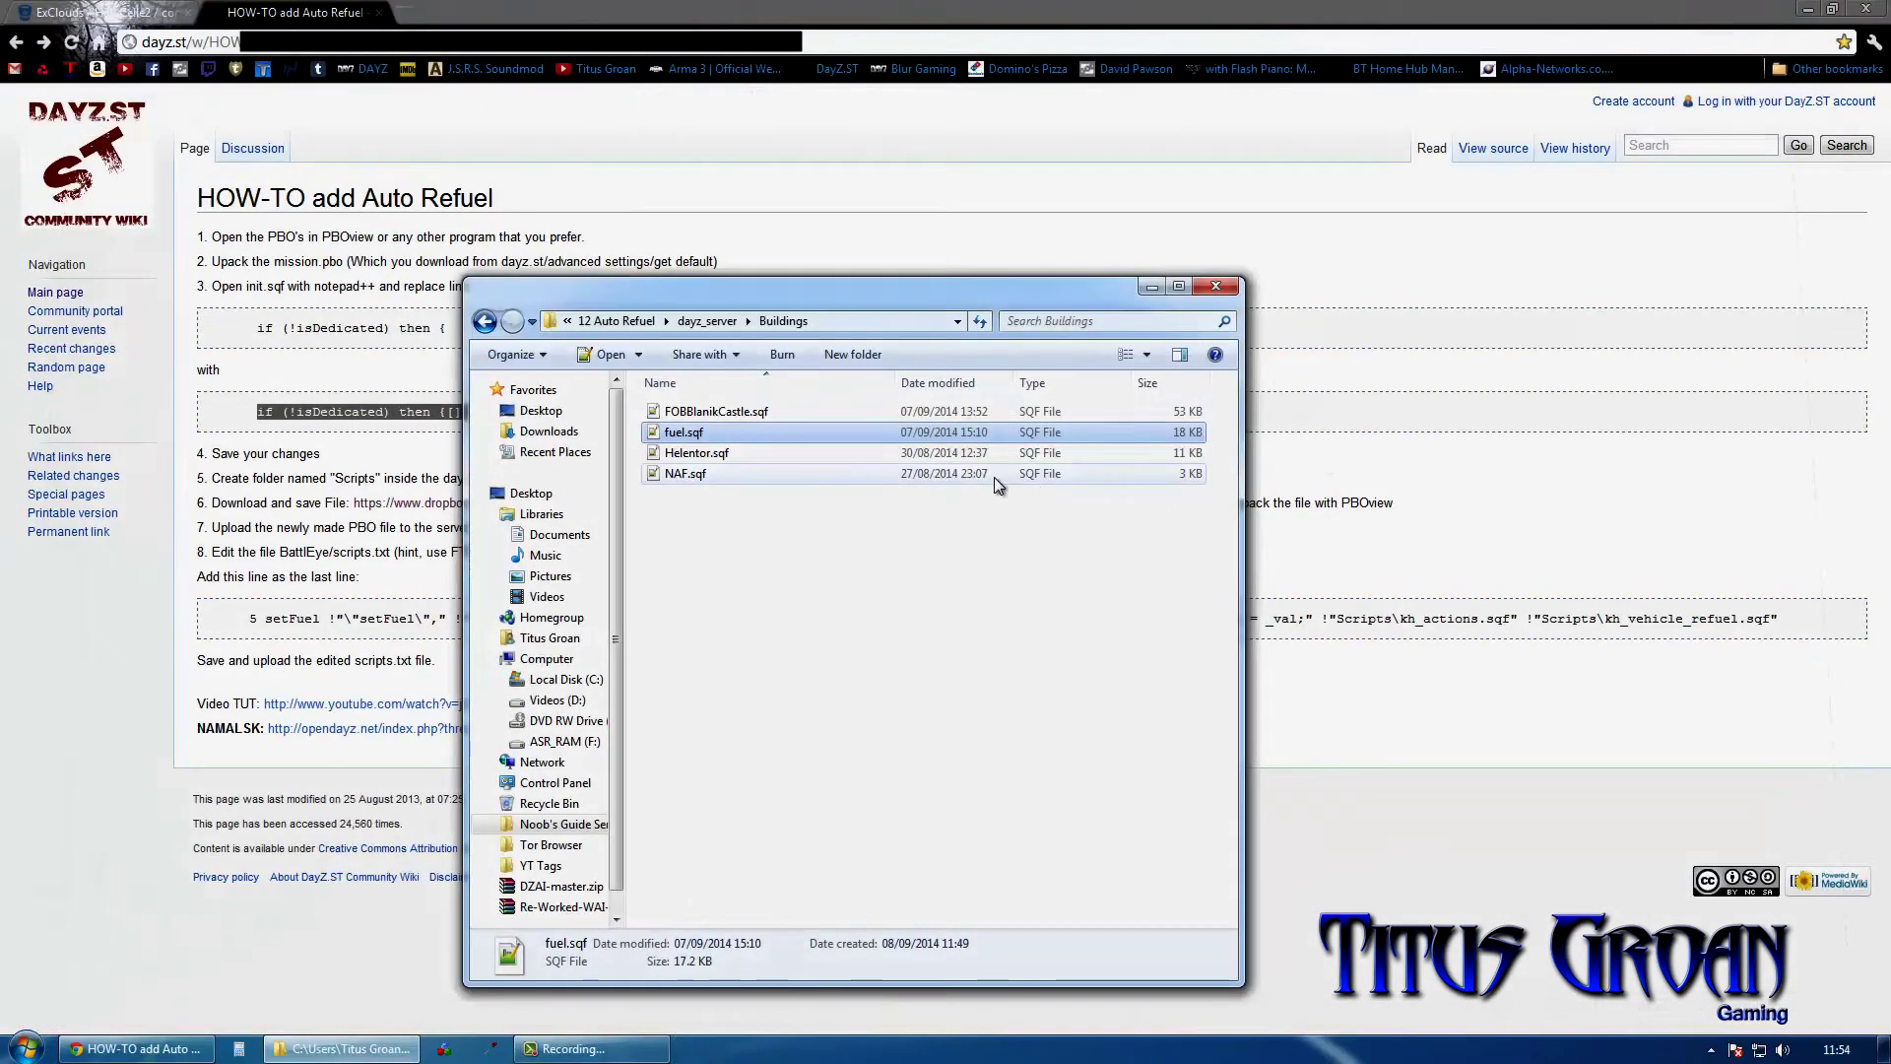
{"action": "left_click", "coordinate": [1216, 286]}
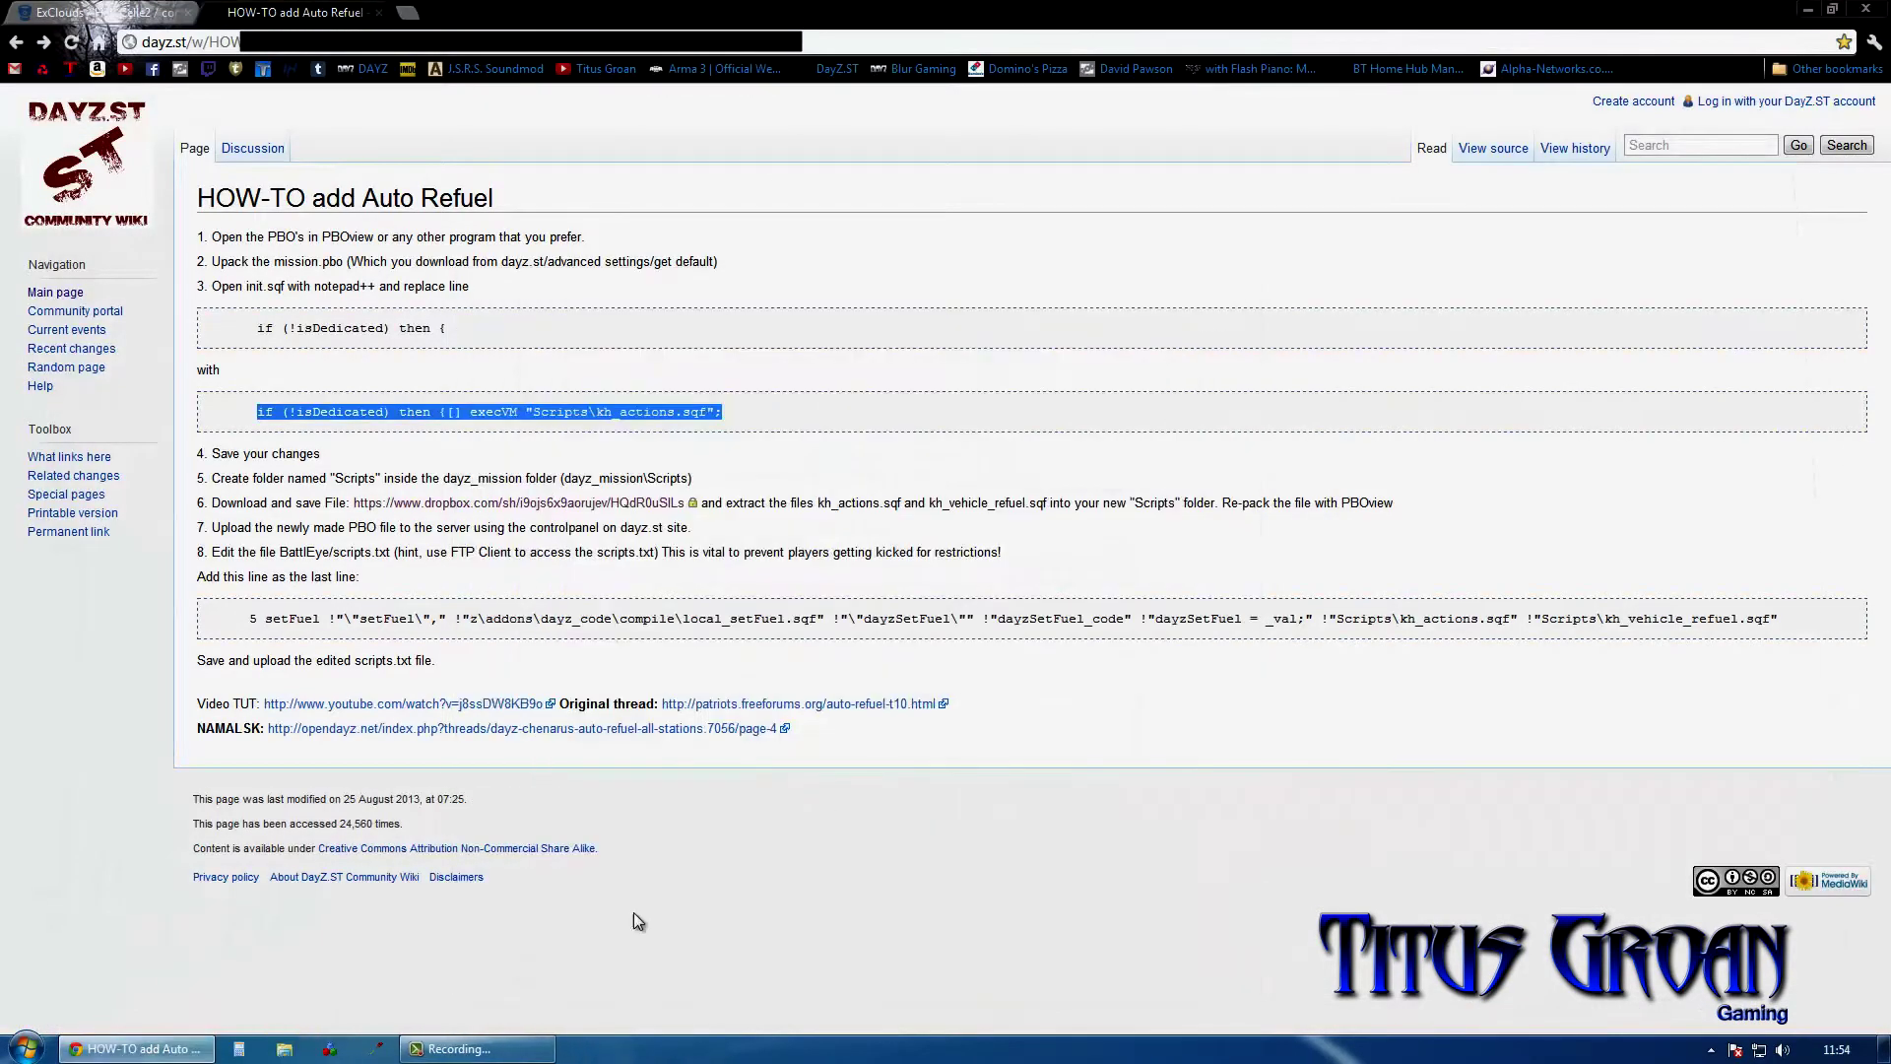
{"action": "left_click", "coordinate": [332, 1050]}
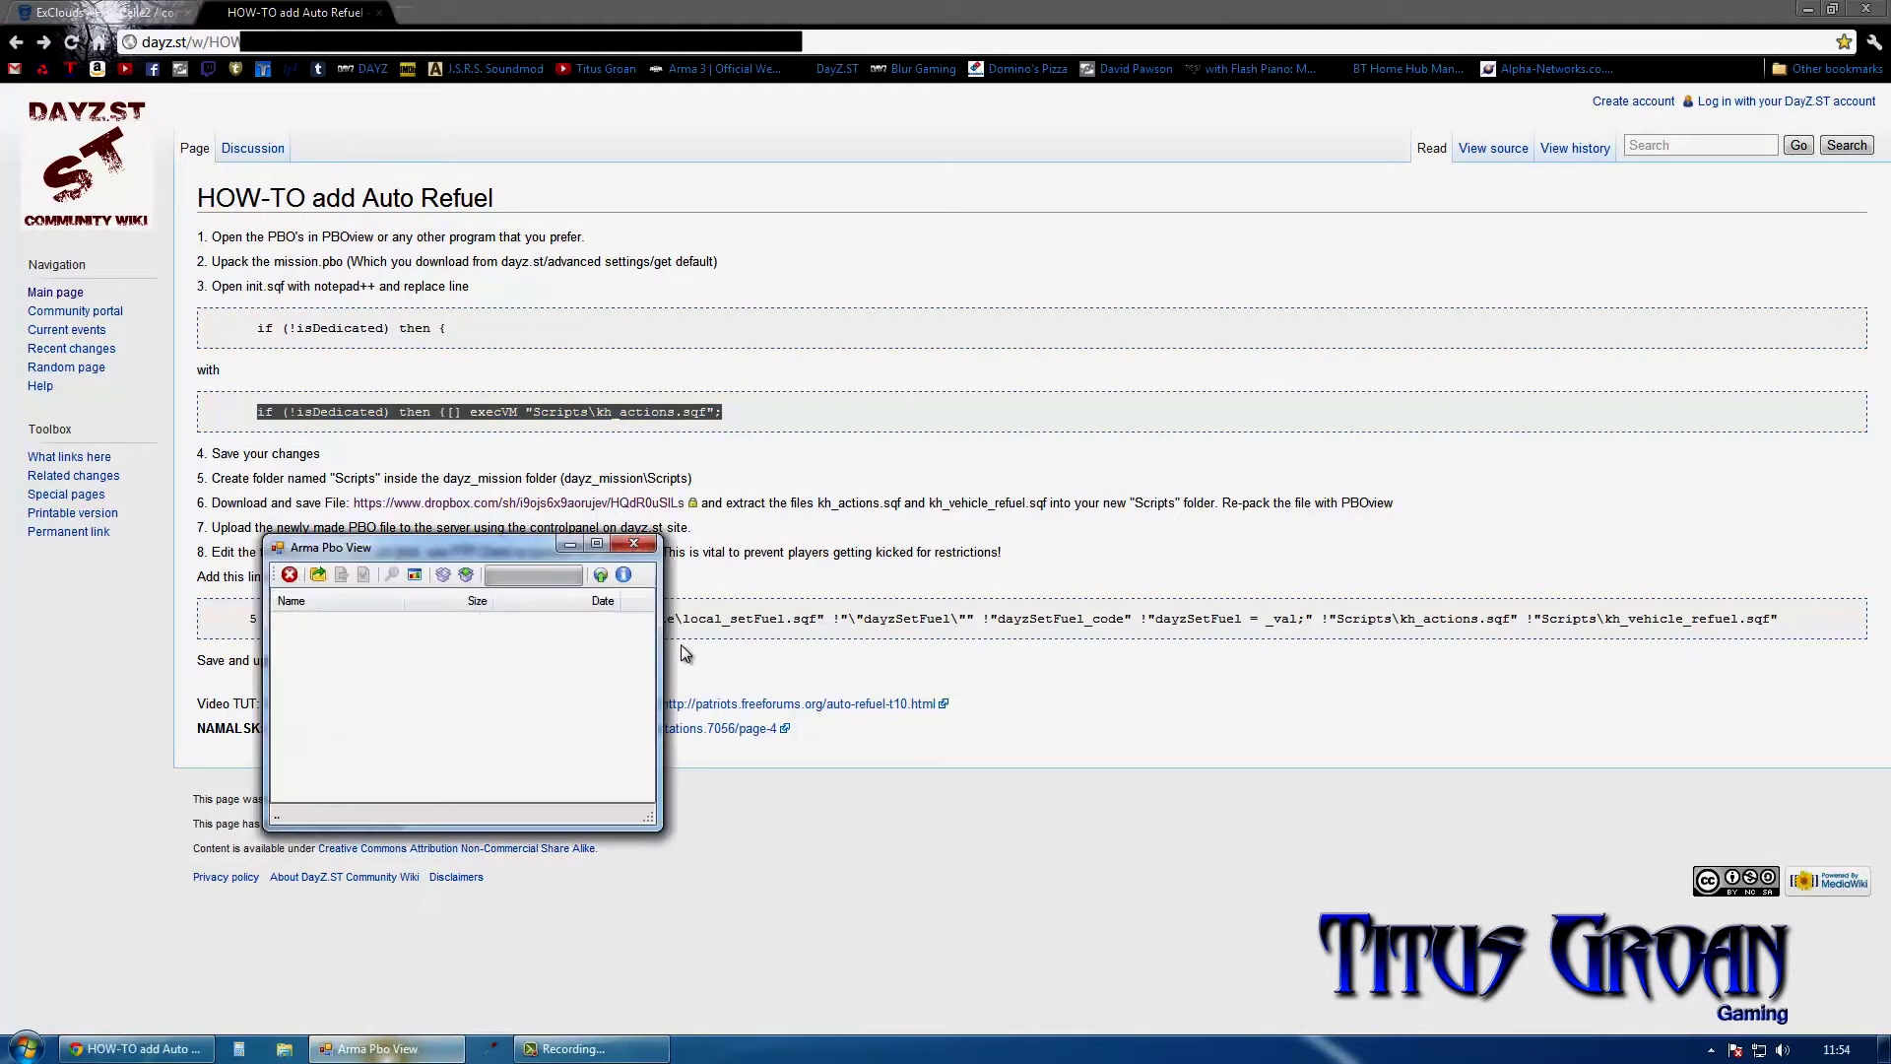
Step: Pack Desktop > Noob's Guide Server DayZ Celle > 12 Auto Refuel > dayz_mission into a PBO, then close Pbo View
{"action": "left_click", "coordinate": [444, 575]}
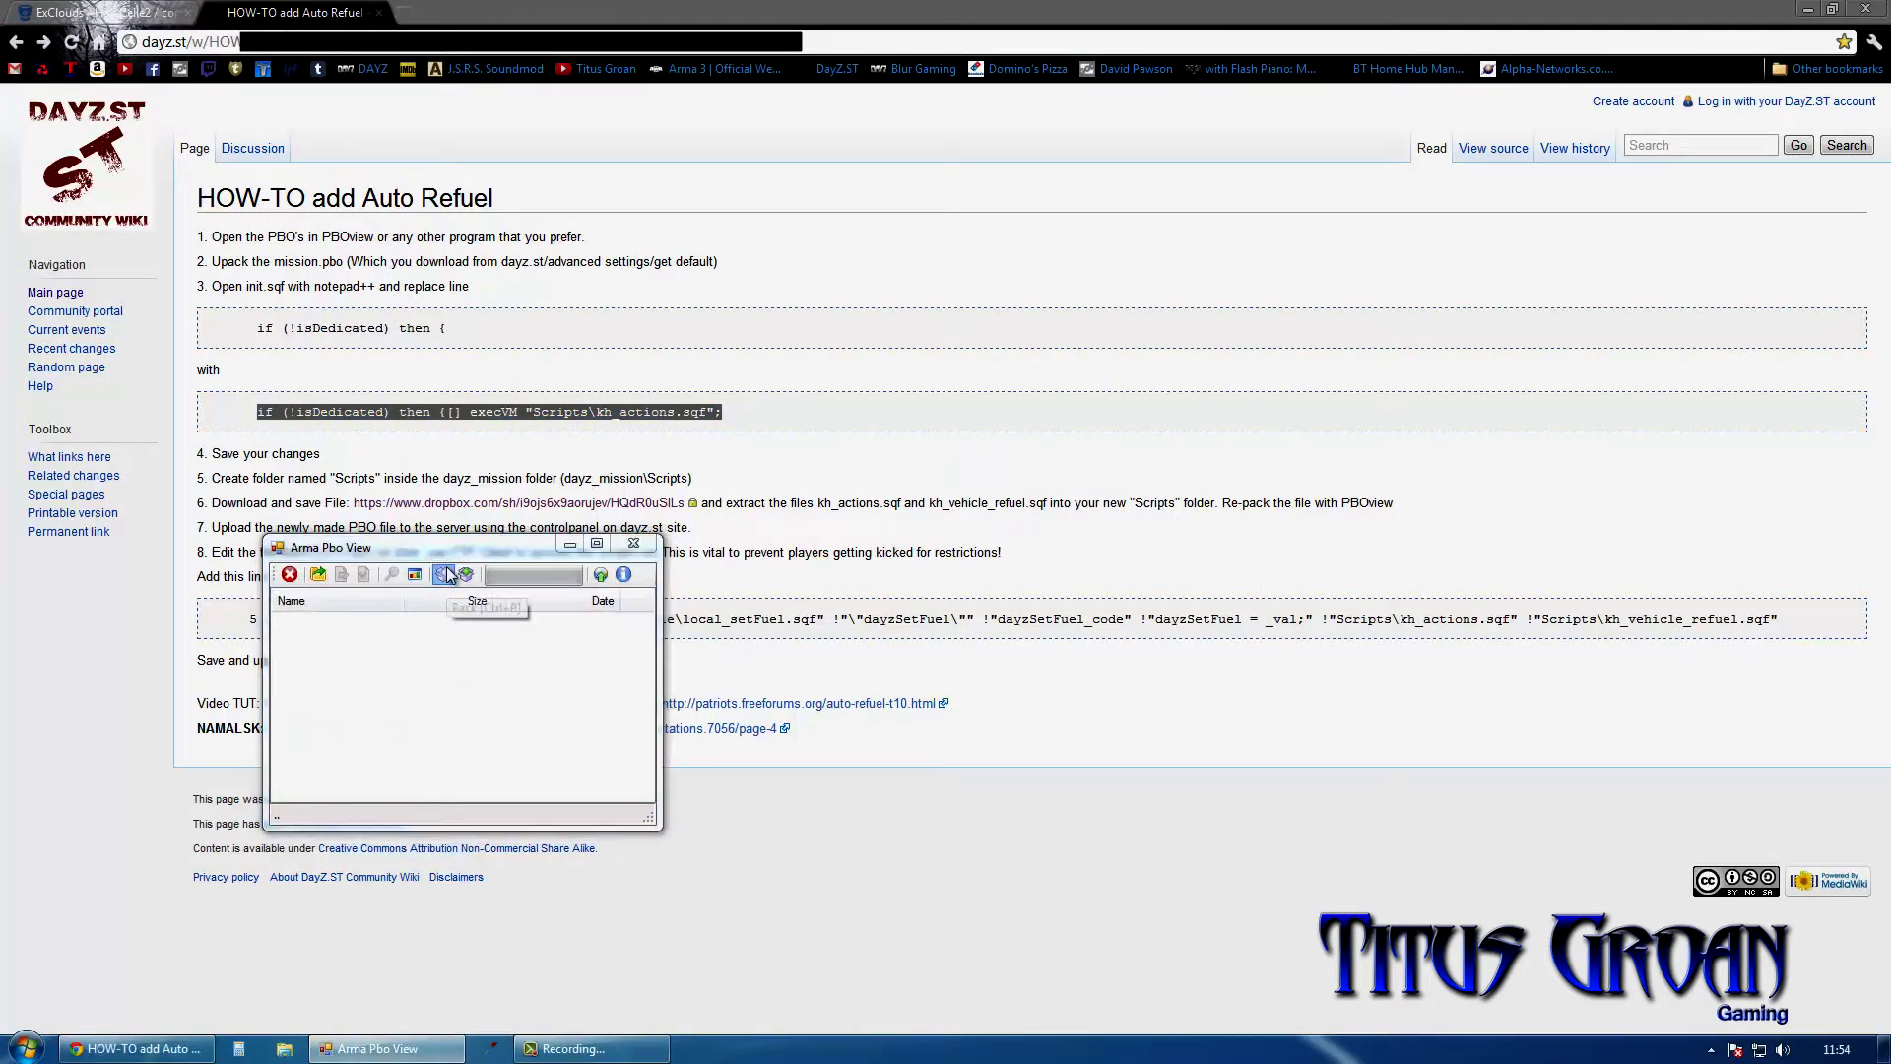
{"action": "double_click", "coordinate": [918, 661]}
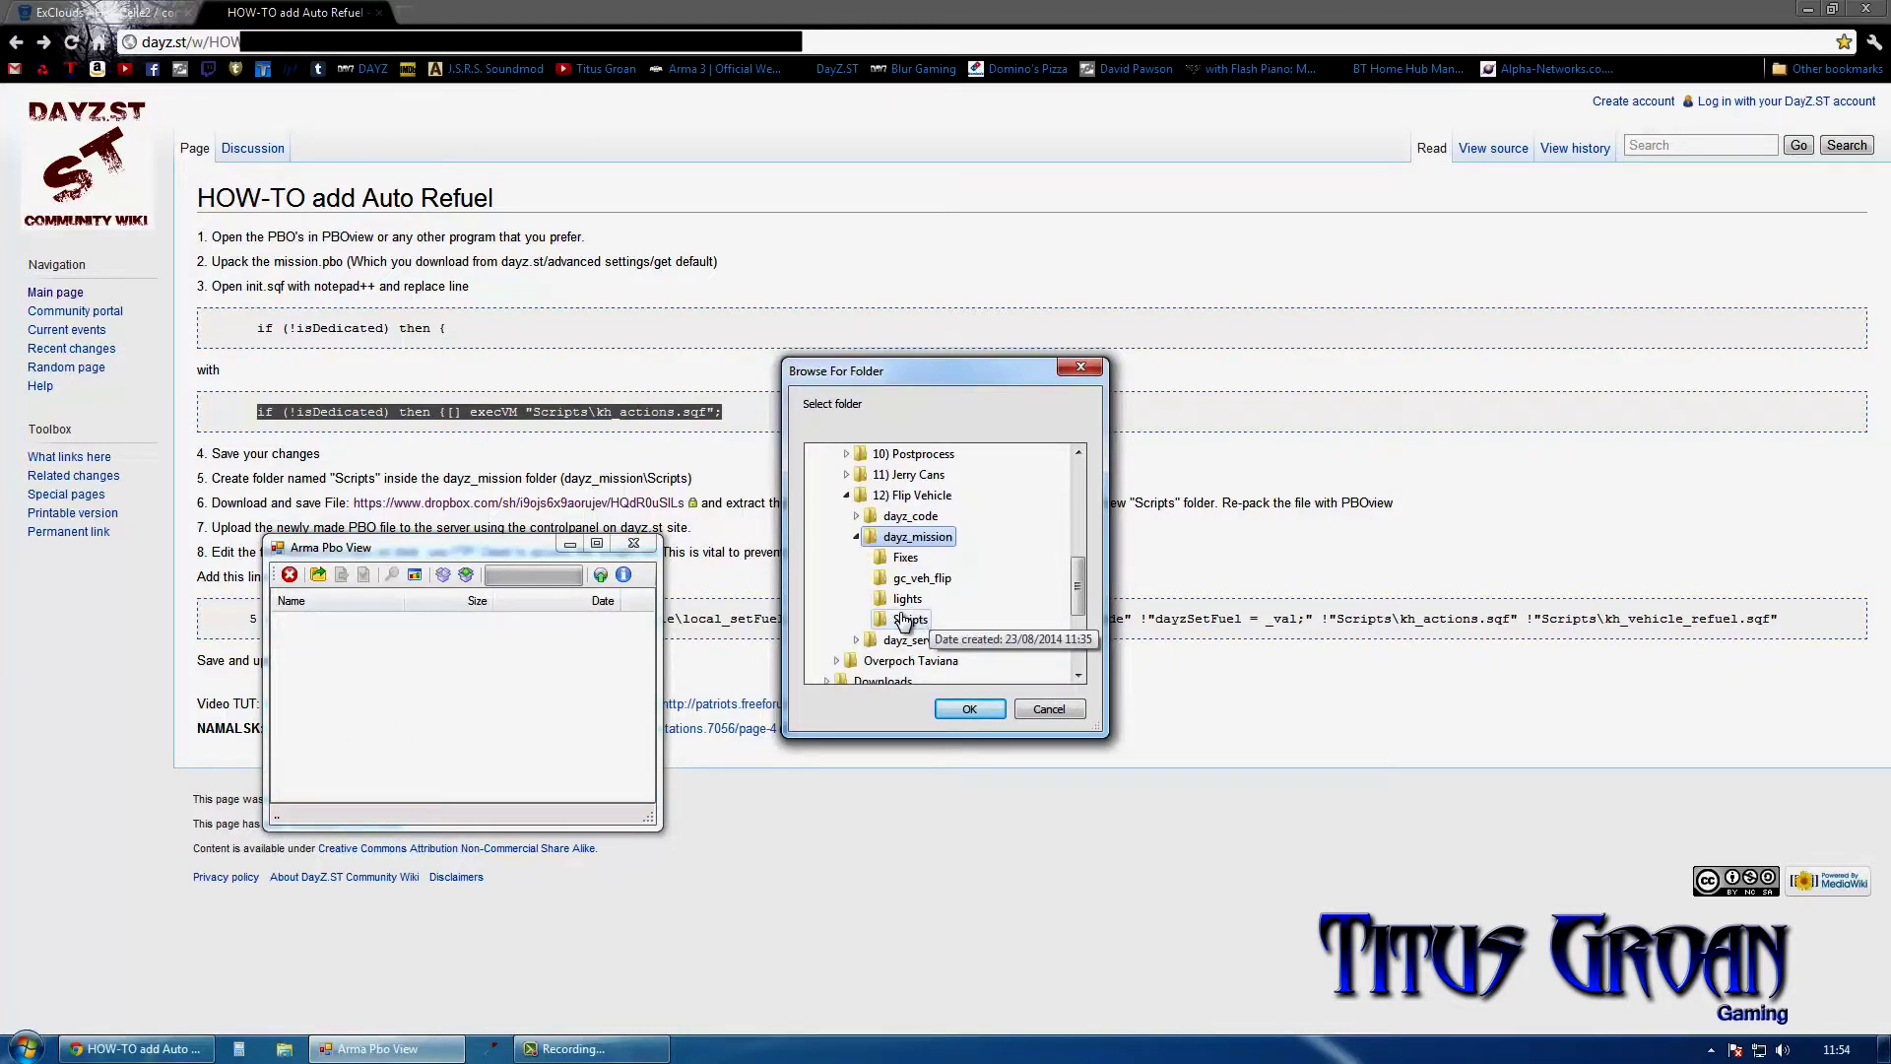
{"action": "left_click", "coordinate": [846, 496]}
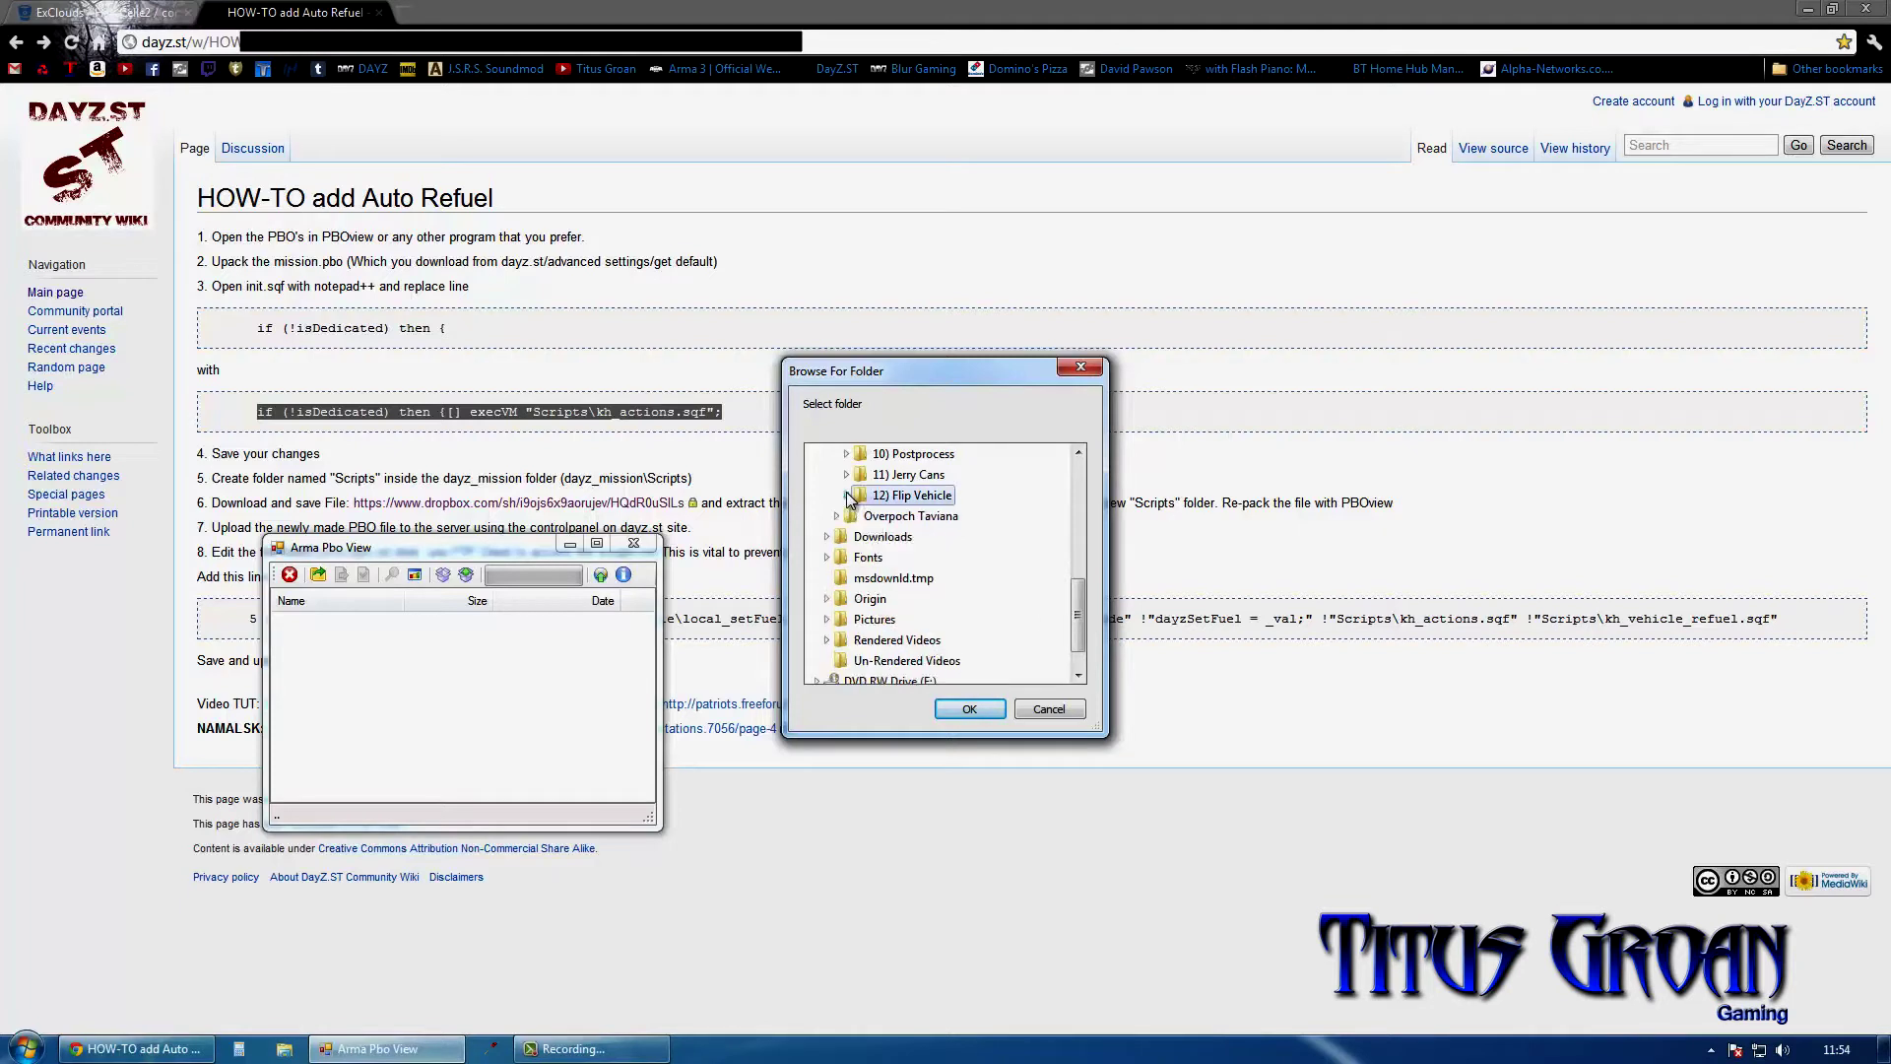
{"action": "scroll", "coordinate": [997, 574], "scroll_direction": "up", "scroll_amount": 2}
{"action": "scroll", "coordinate": [998, 575], "scroll_direction": "up", "scroll_amount": 5}
{"action": "scroll", "coordinate": [997, 575], "scroll_direction": "up", "scroll_amount": 5}
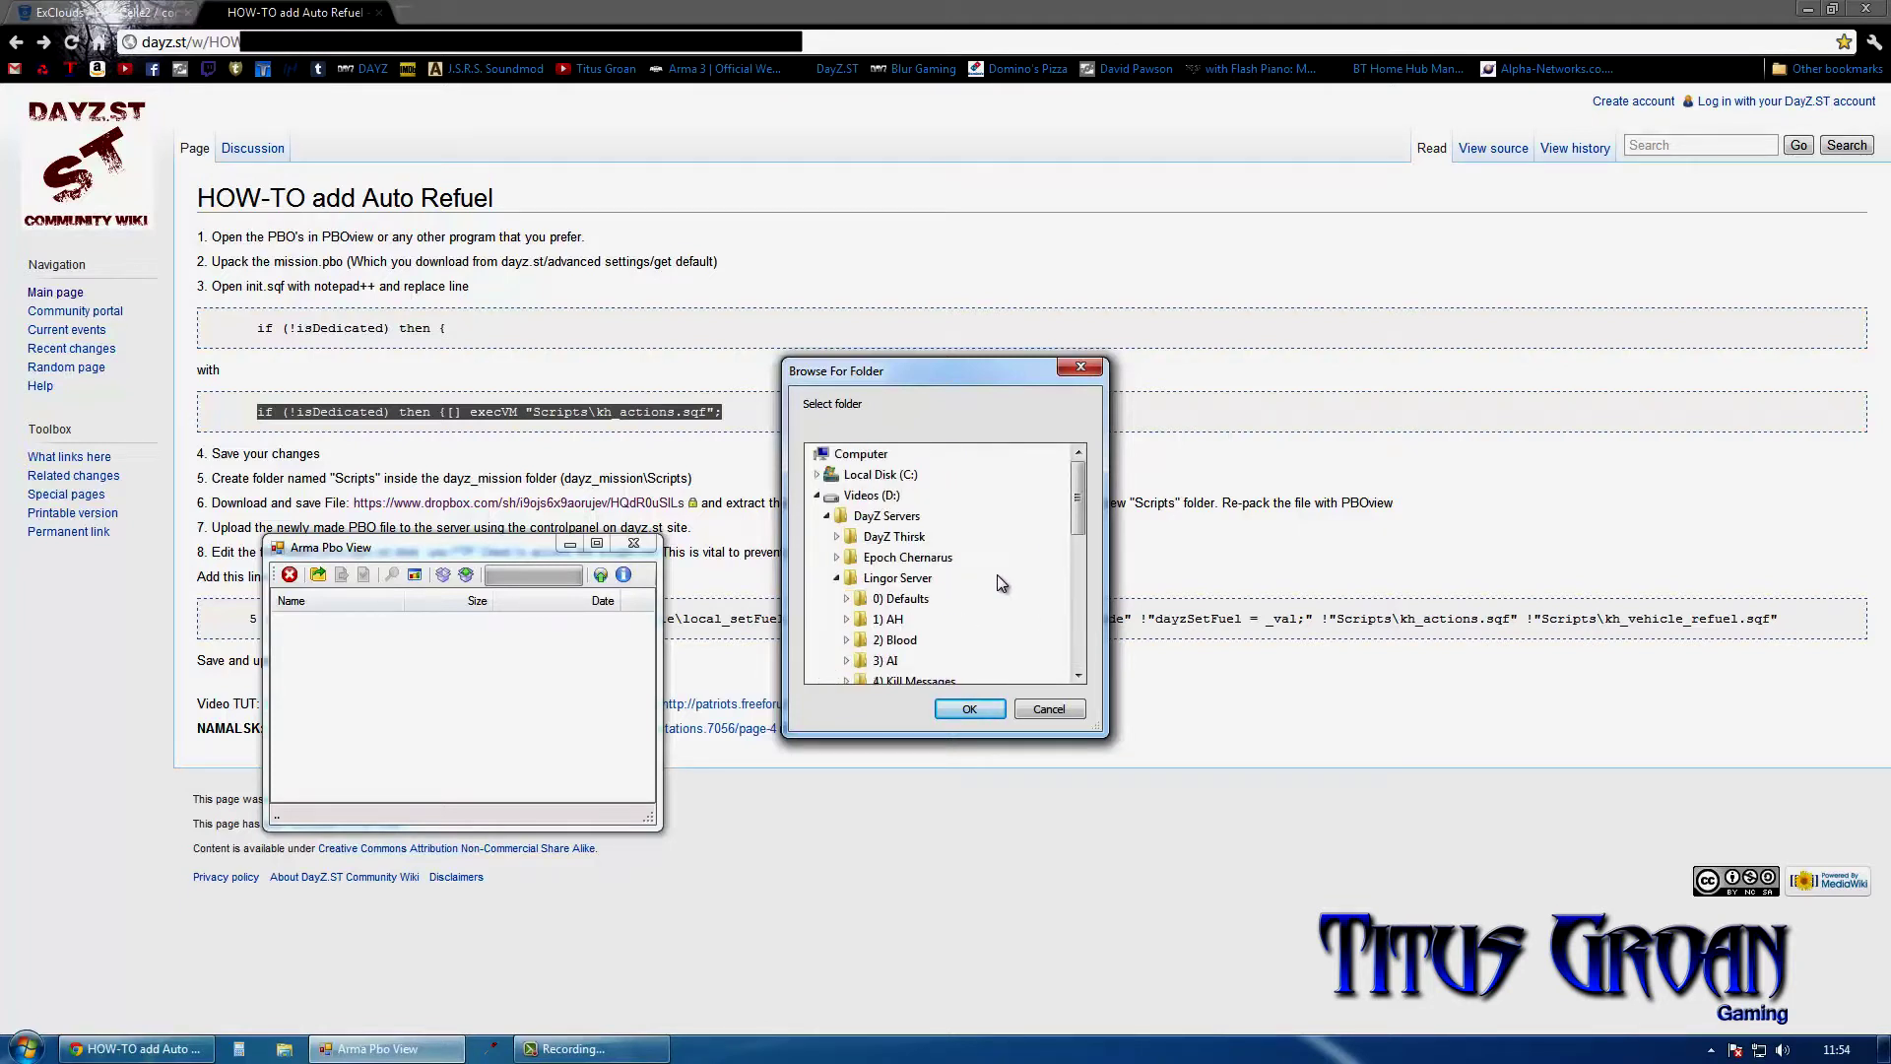
{"action": "double_click", "coordinate": [880, 475]}
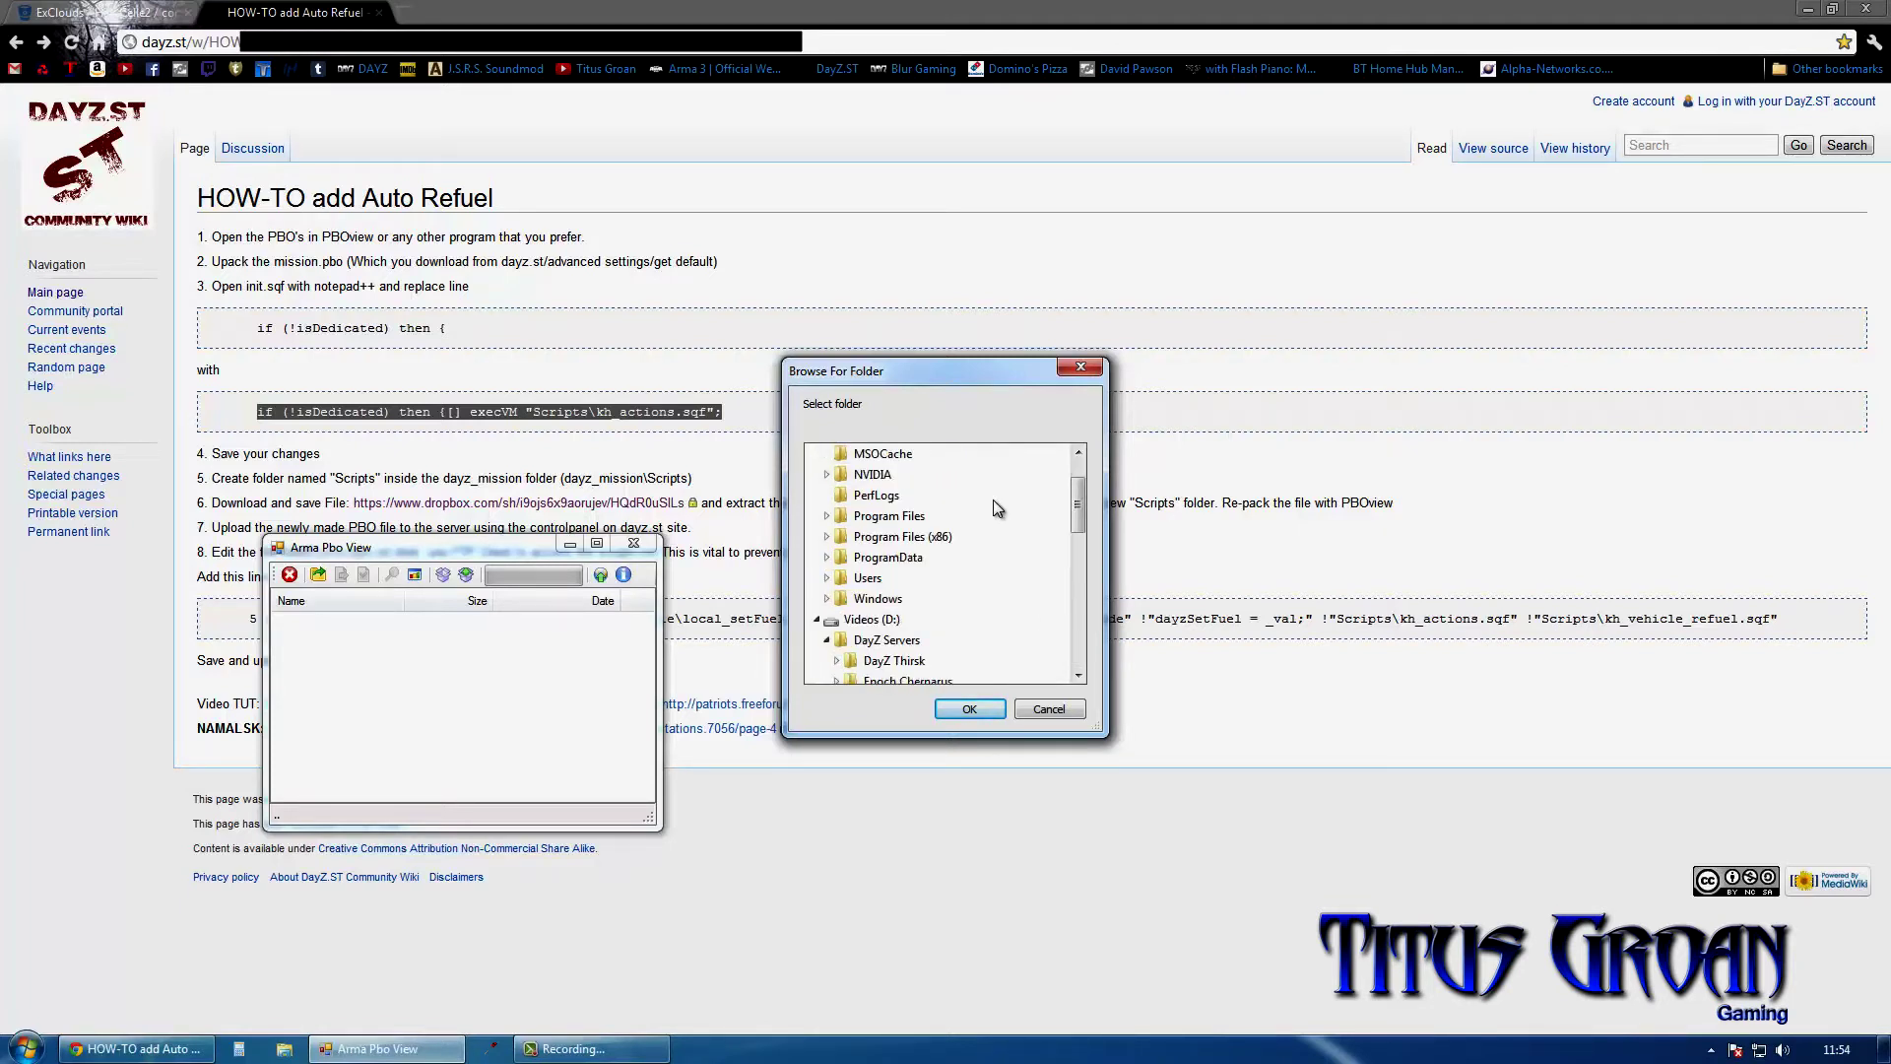
{"action": "double_click", "coordinate": [868, 599]}
{"action": "scroll", "coordinate": [1021, 573], "scroll_direction": "down", "scroll_amount": 3}
{"action": "double_click", "coordinate": [902, 518]}
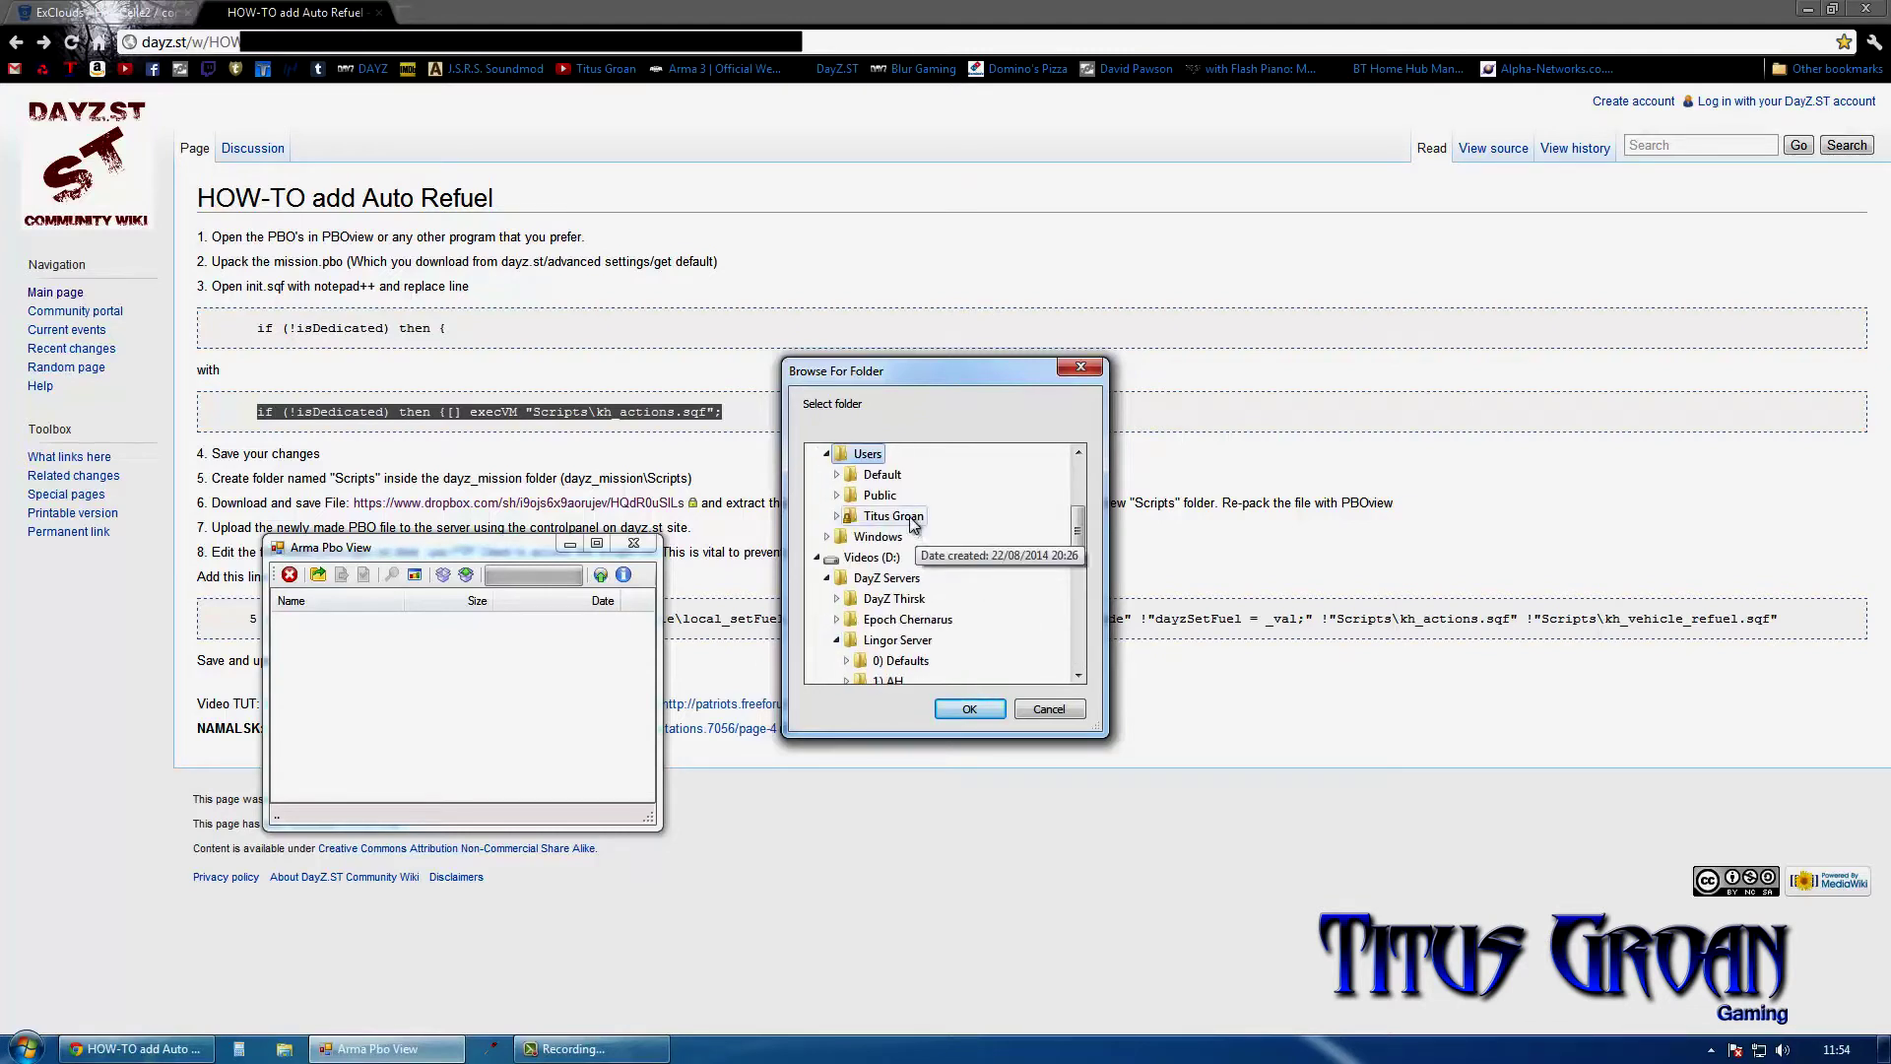
{"action": "double_click", "coordinate": [895, 536]}
{"action": "scroll", "coordinate": [1009, 552], "scroll_direction": "up", "scroll_amount": 2}
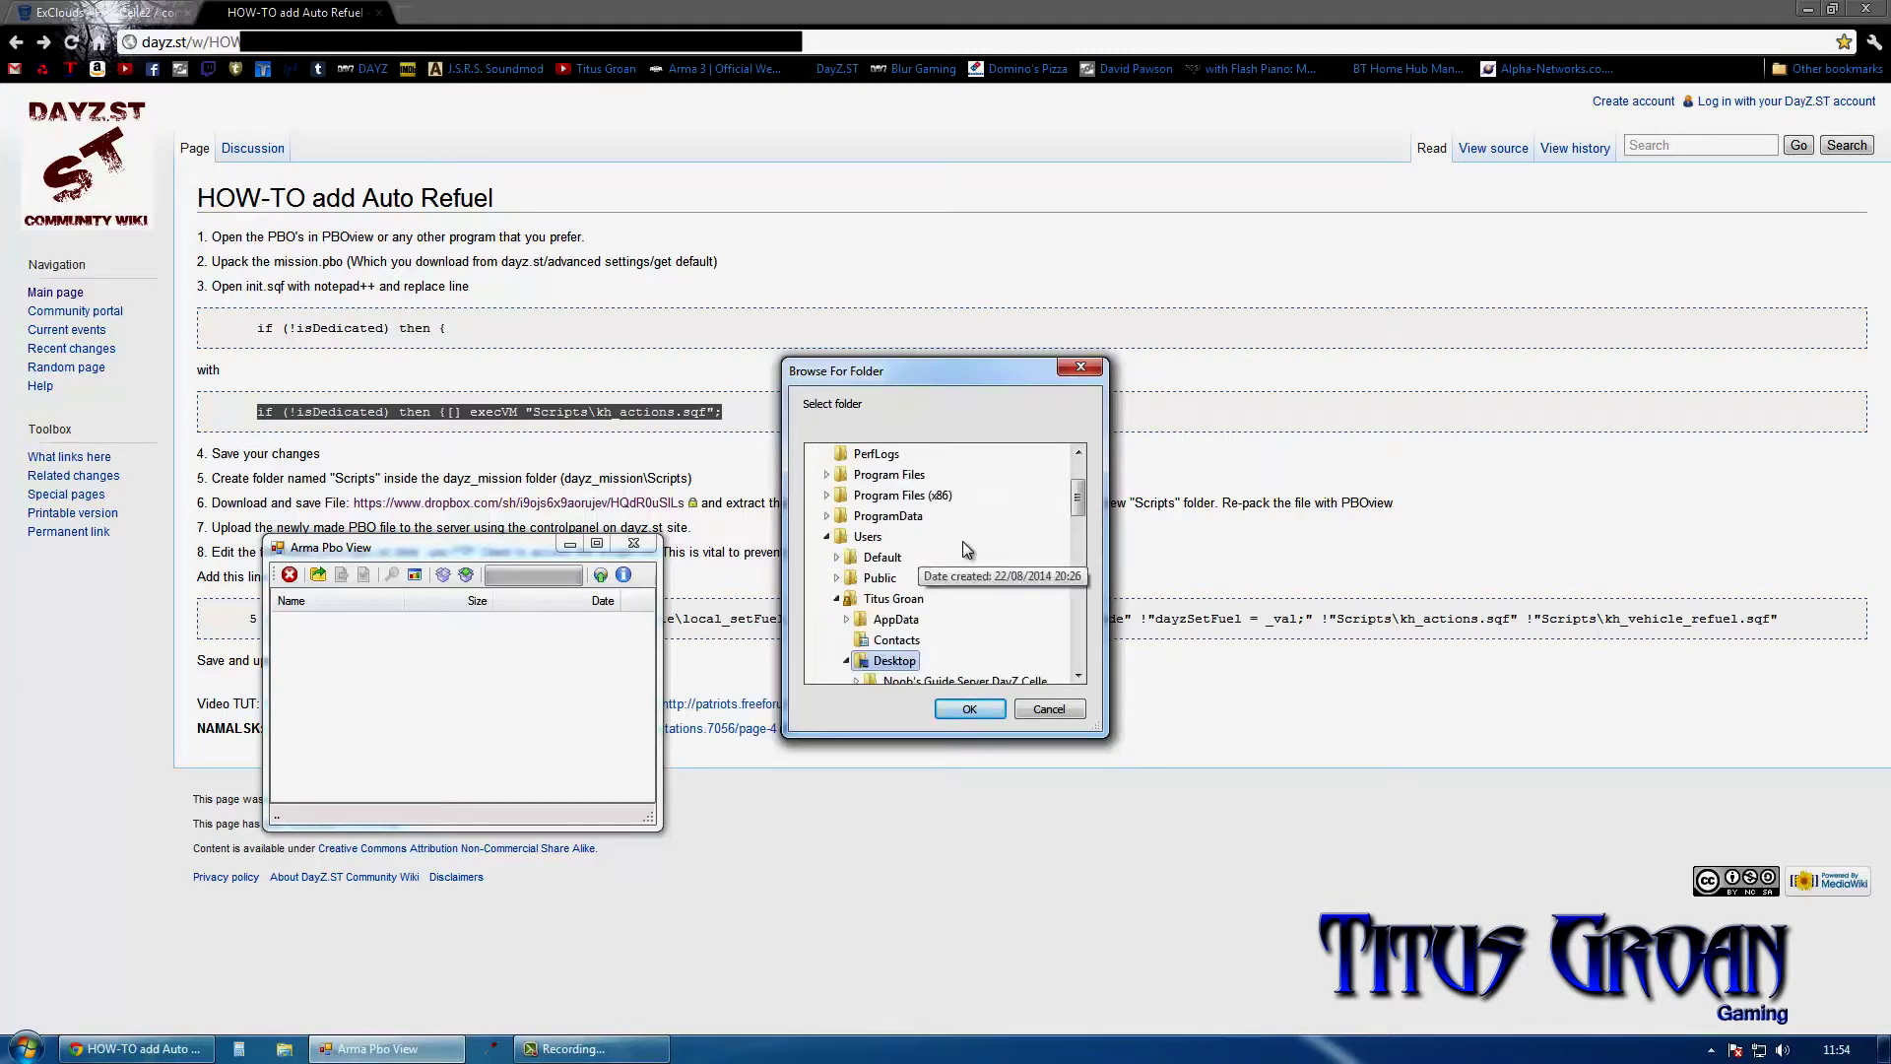
{"action": "scroll", "coordinate": [1009, 553], "scroll_direction": "down", "scroll_amount": 2}
{"action": "double_click", "coordinate": [1010, 555]}
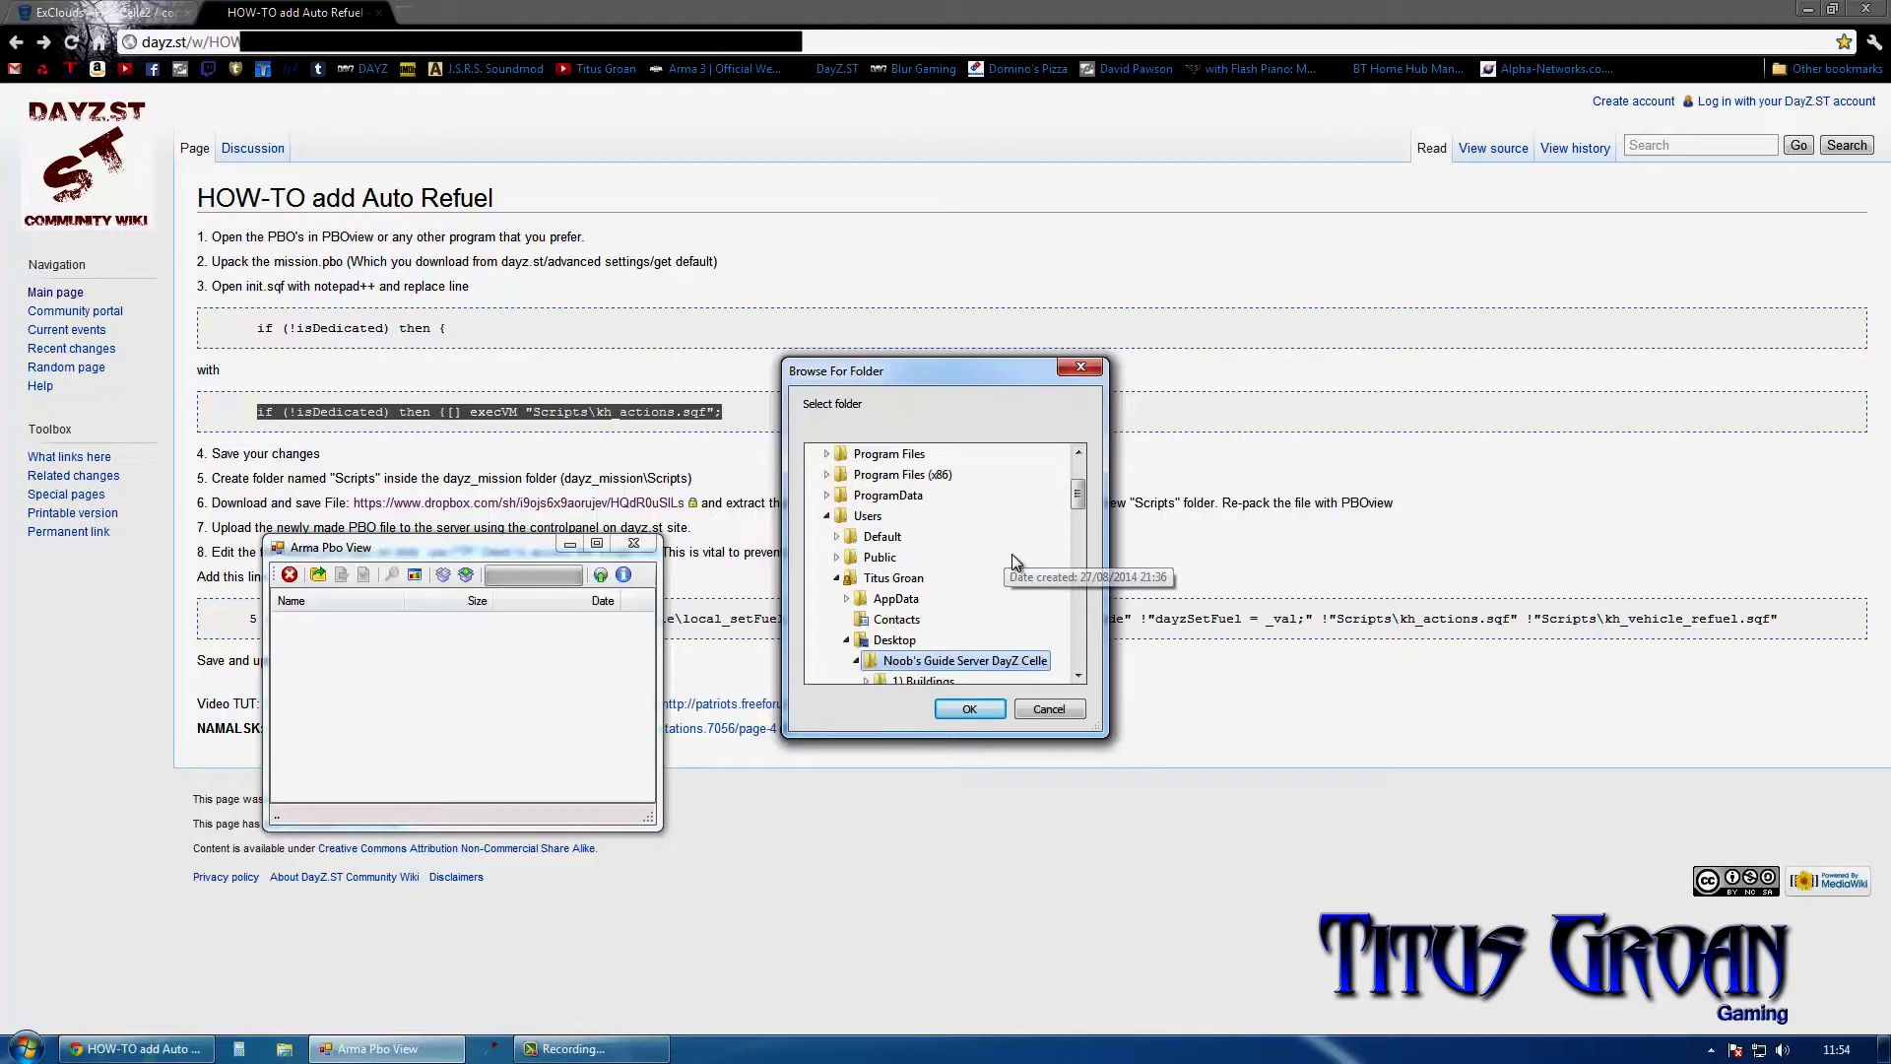
{"action": "scroll", "coordinate": [1013, 555], "scroll_direction": "down", "scroll_amount": 2}
{"action": "double_click", "coordinate": [931, 474]}
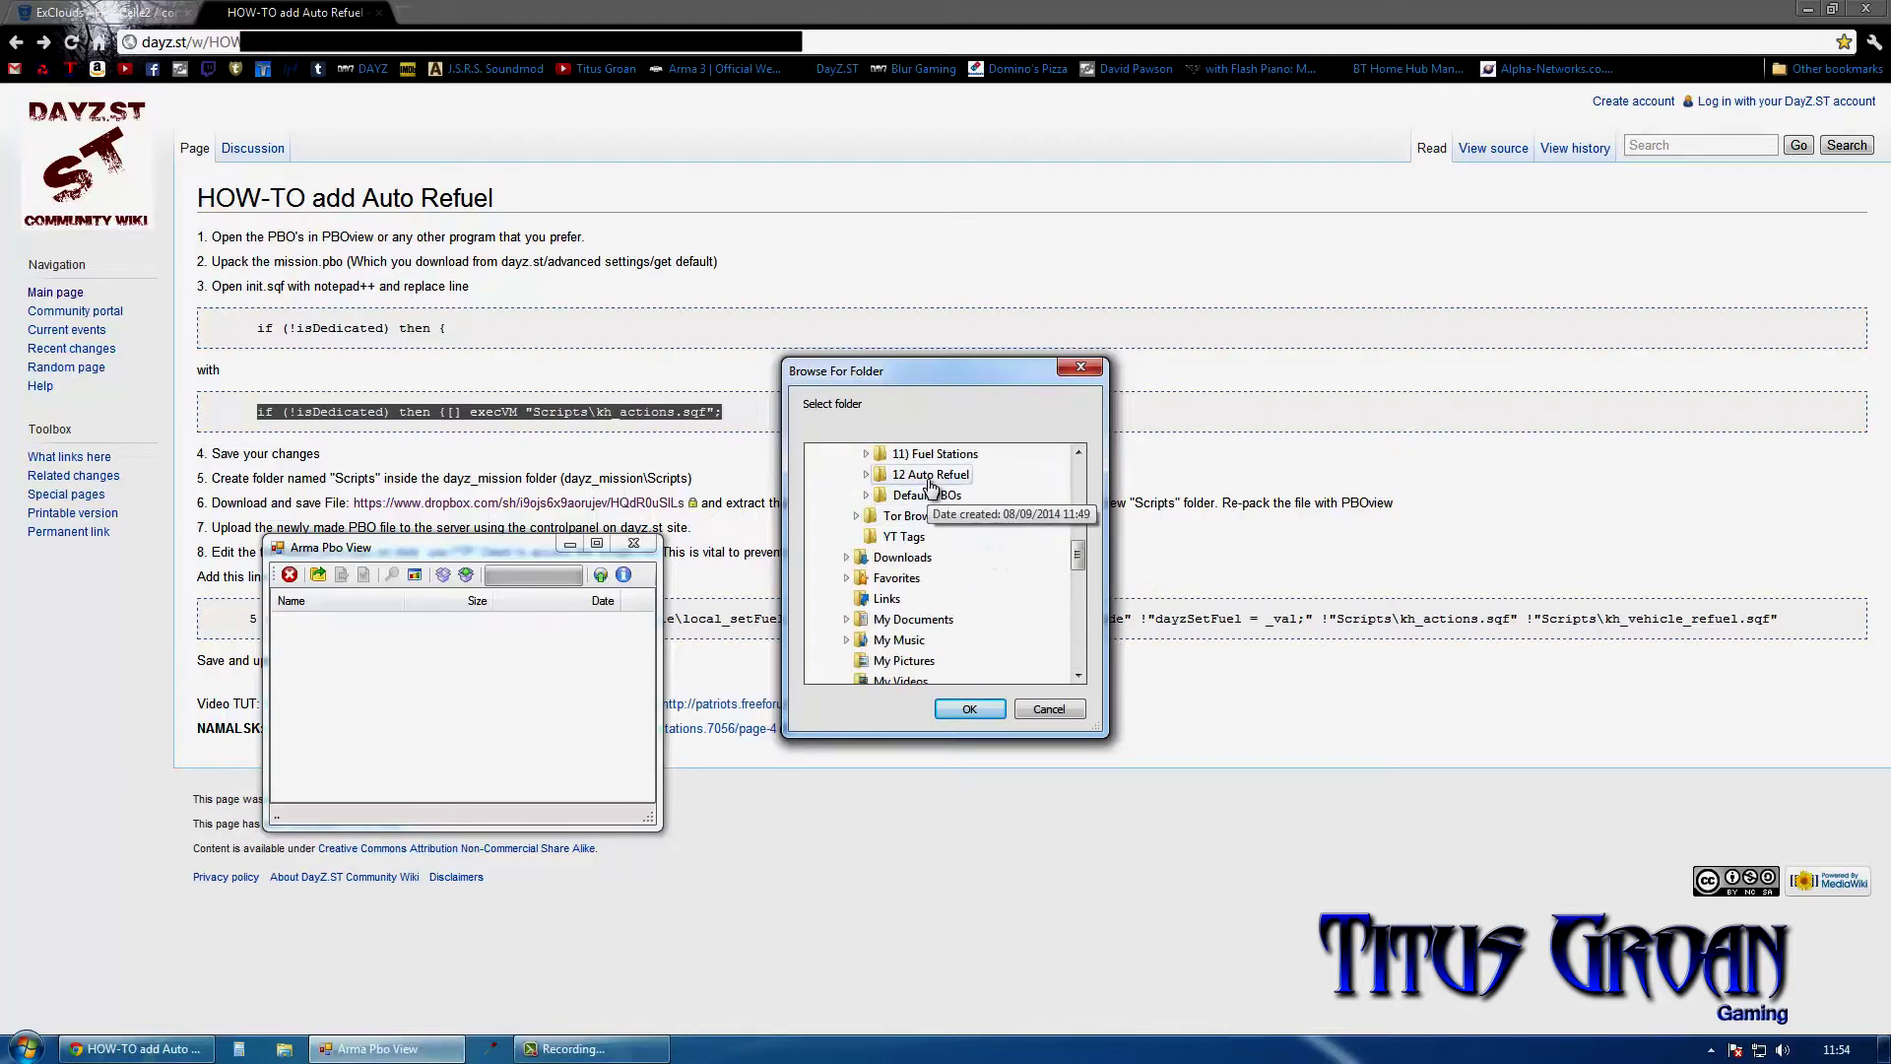
{"action": "scroll", "coordinate": [1015, 517], "scroll_direction": "up", "scroll_amount": 3}
{"action": "scroll", "coordinate": [1016, 523], "scroll_direction": "down", "scroll_amount": 1}
{"action": "scroll", "coordinate": [1018, 523], "scroll_direction": "down", "scroll_amount": 1}
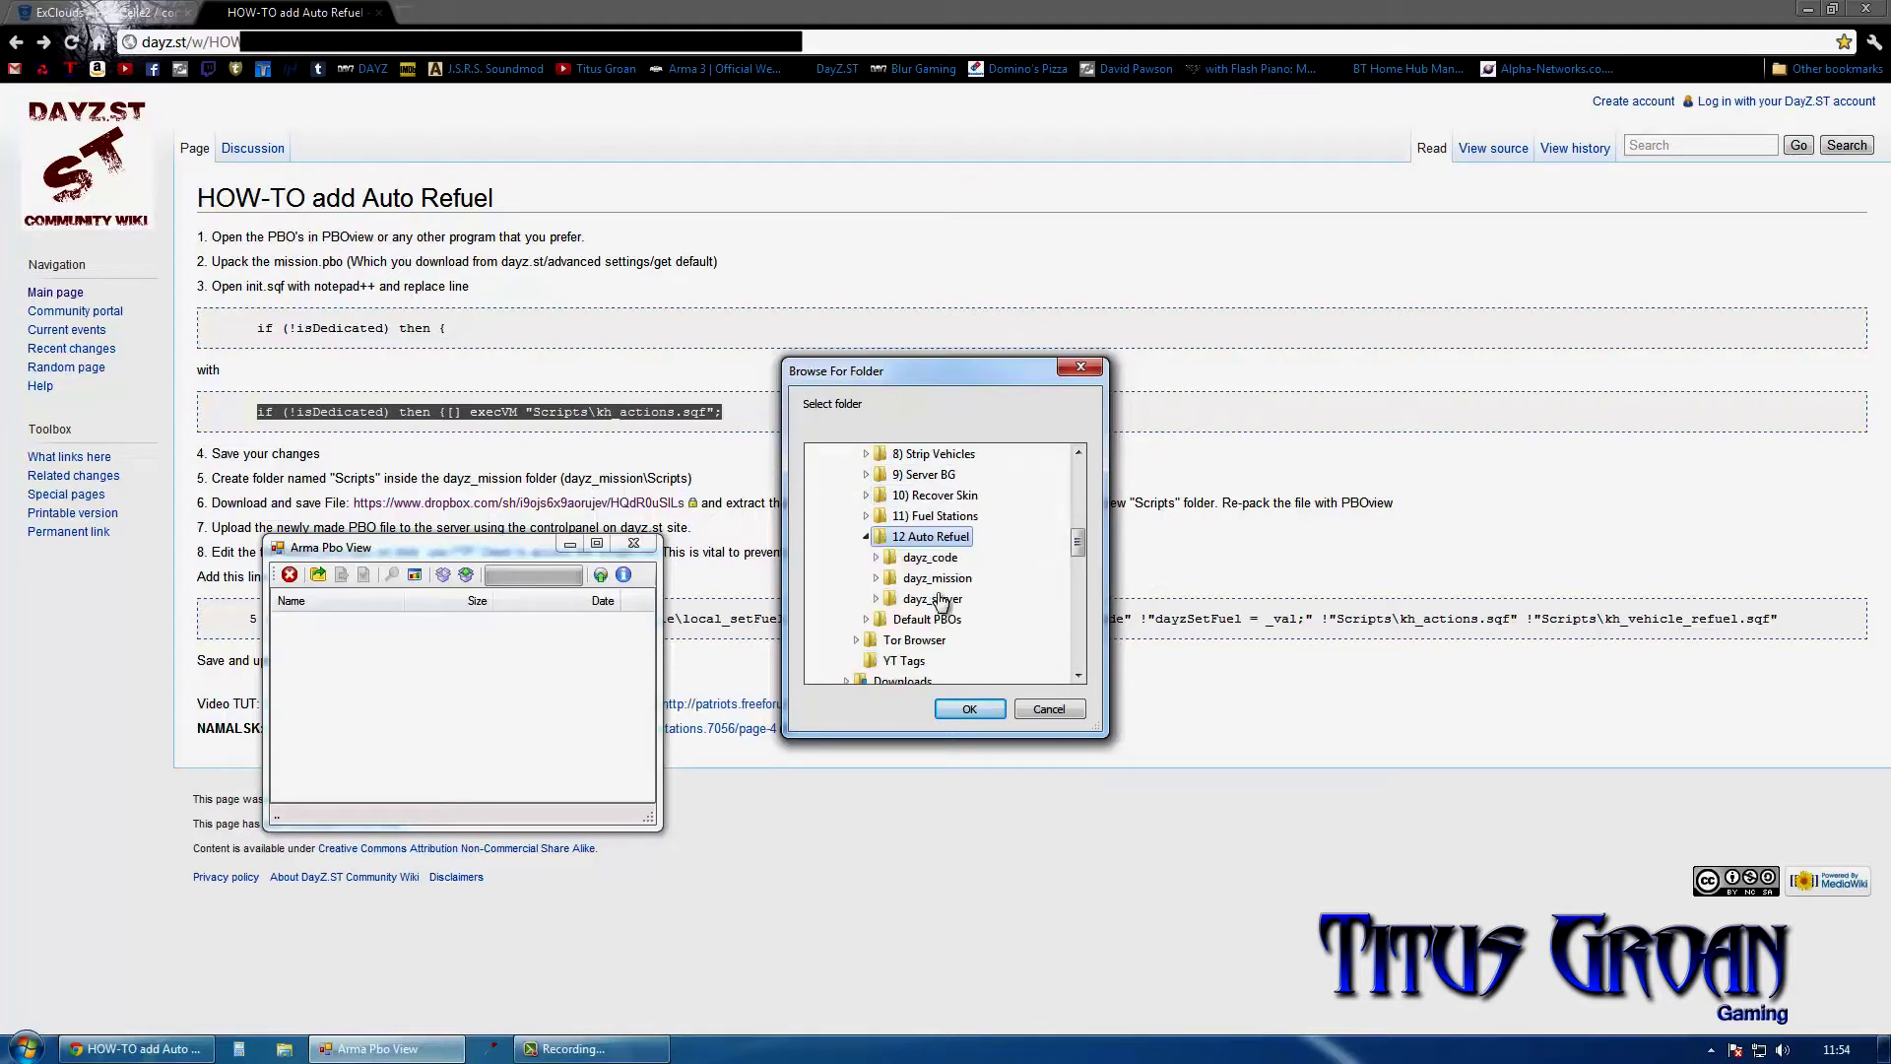
{"action": "left_click", "coordinate": [936, 580]}
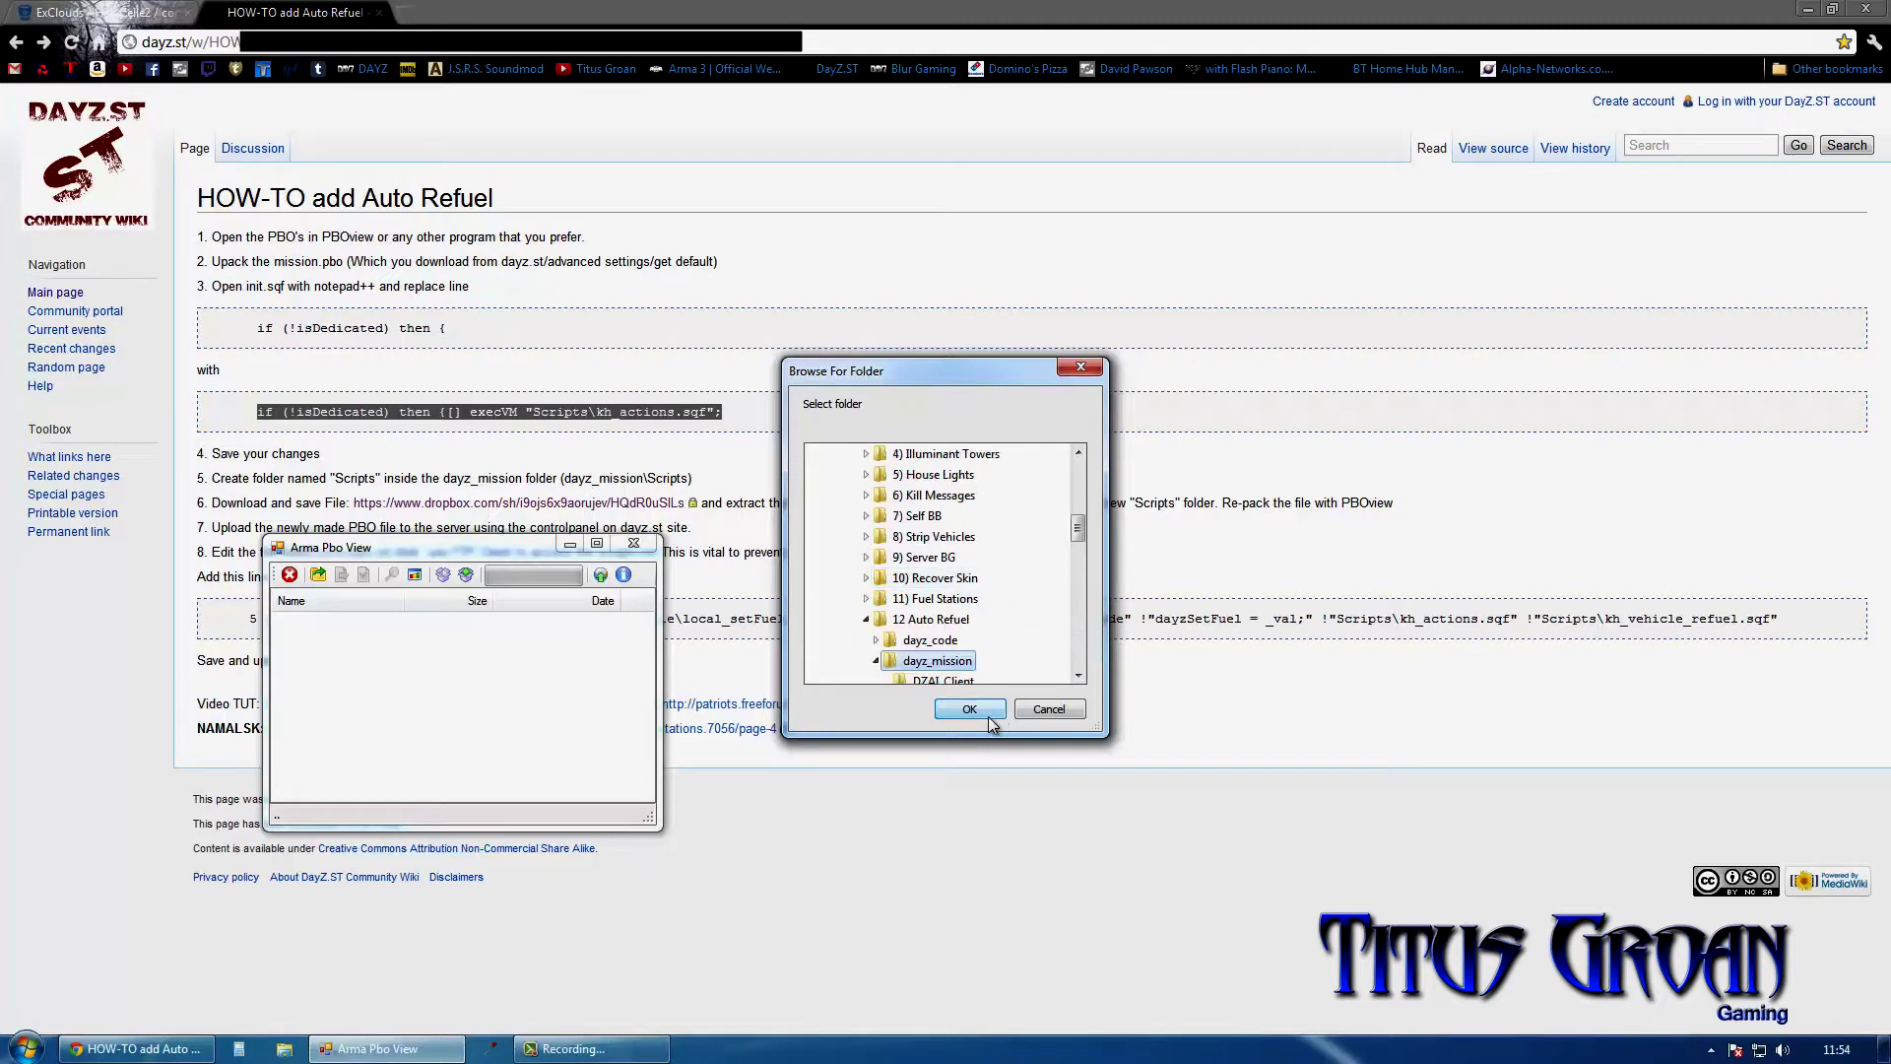
{"action": "left_click", "coordinate": [987, 715]}
{"action": "left_click", "coordinate": [632, 544]}
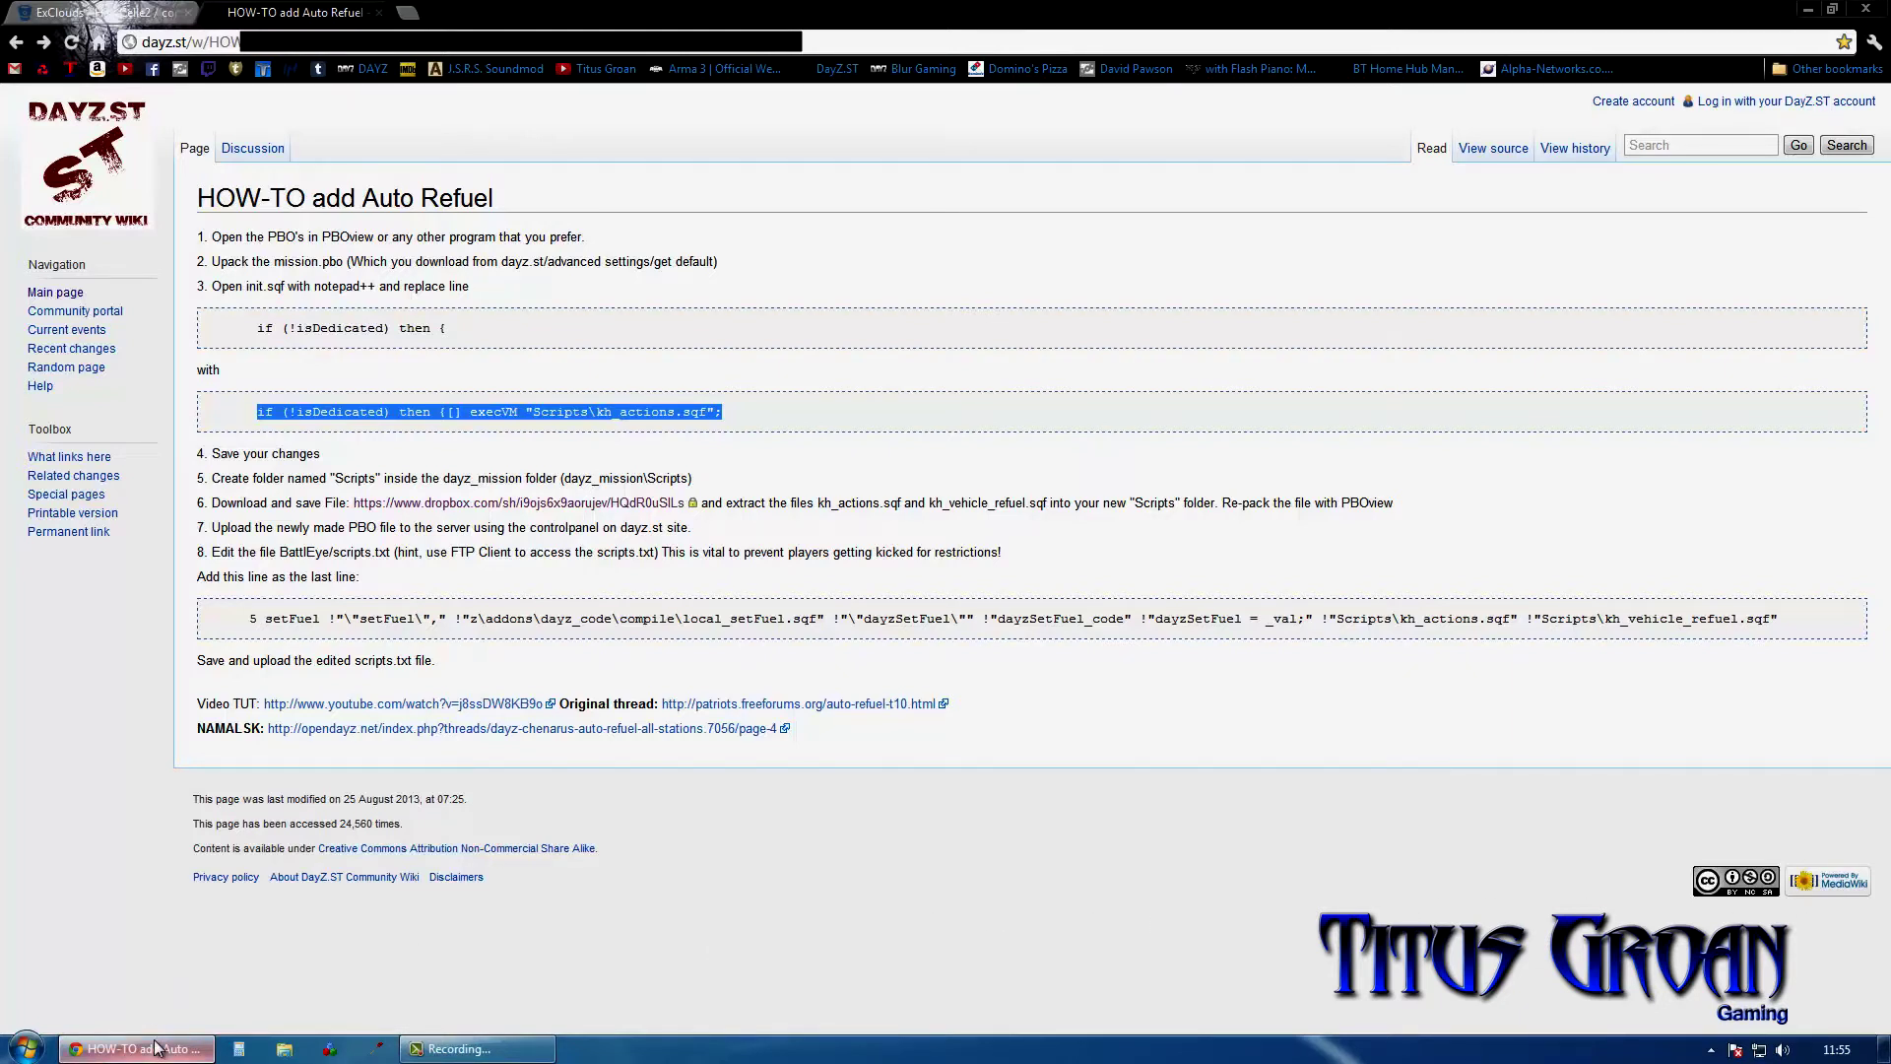
Step: Load DayZ.ST in a new tab, tick Mission PBO Reset to Default, and Save and Restart
{"action": "left_click", "coordinate": [407, 12]}
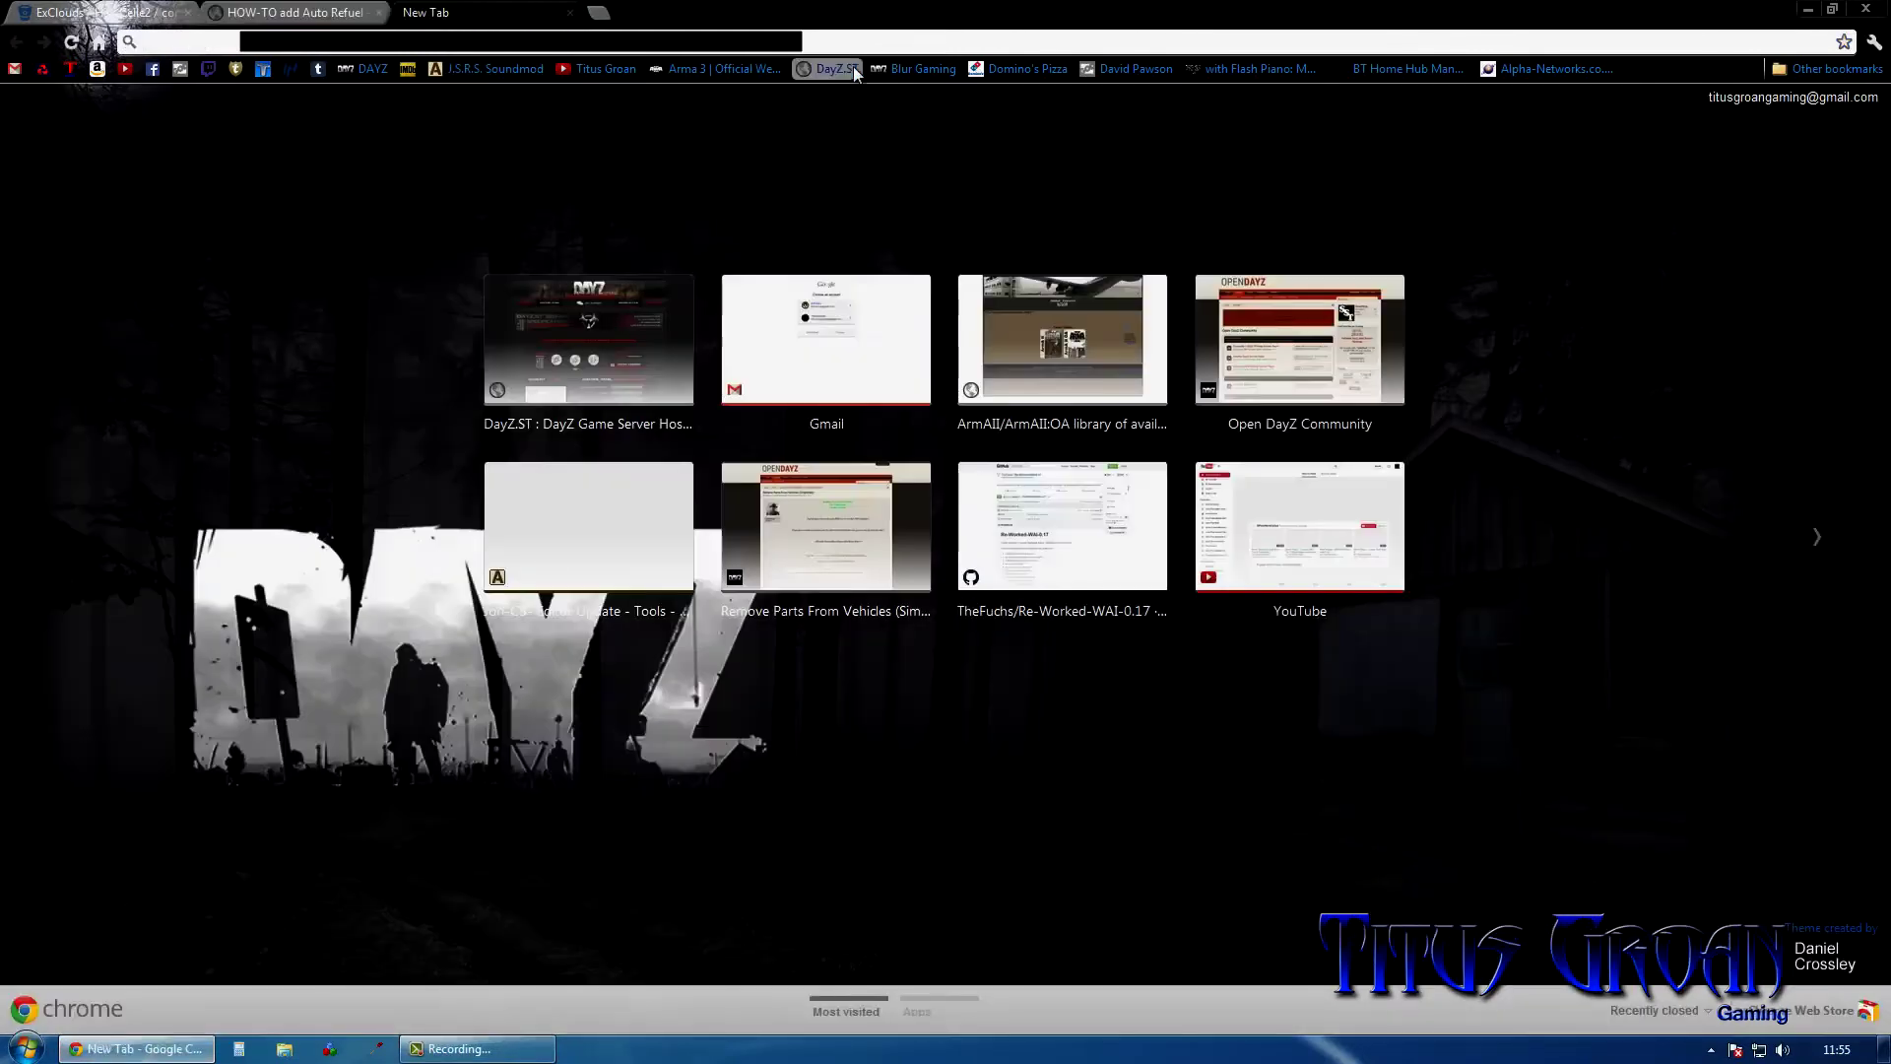
{"action": "left_click", "coordinate": [837, 68]}
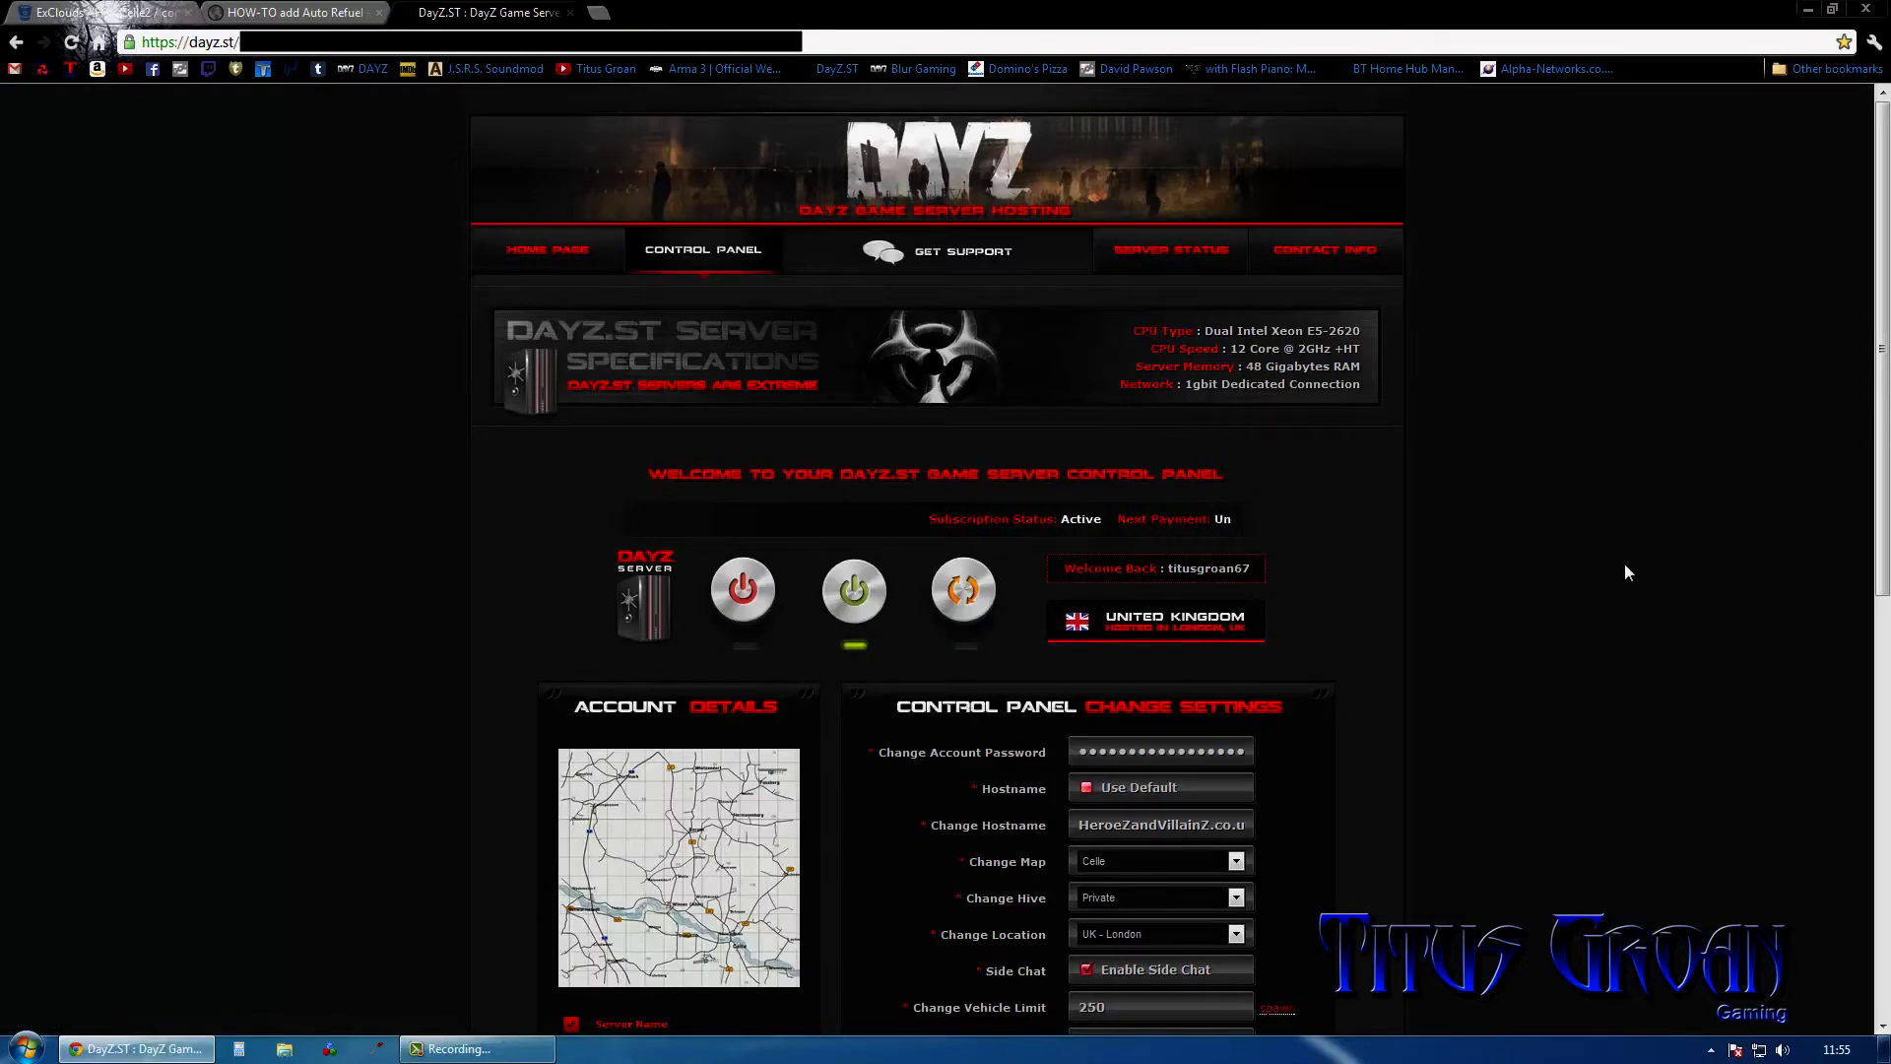
{"action": "scroll", "coordinate": [1626, 567], "scroll_direction": "down", "scroll_amount": 5}
{"action": "left_click", "coordinate": [1086, 750]}
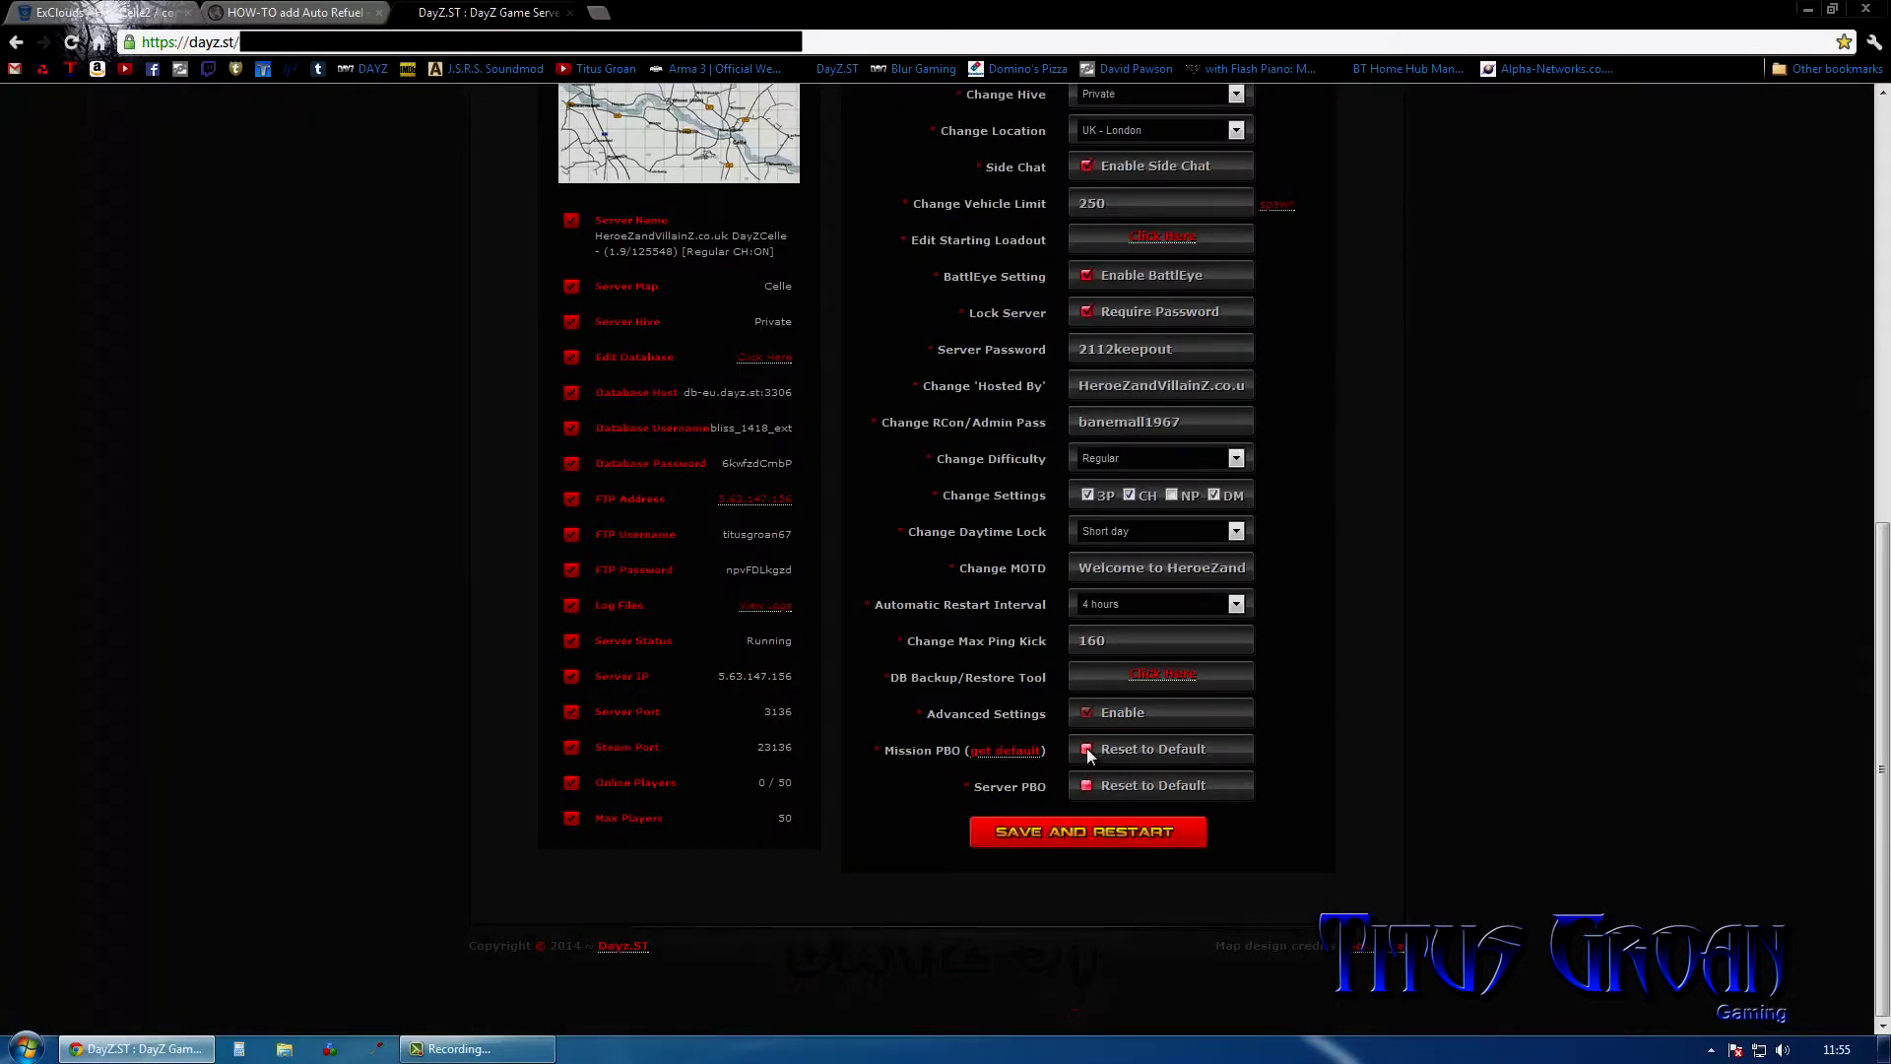
{"action": "left_click", "coordinate": [1106, 837]}
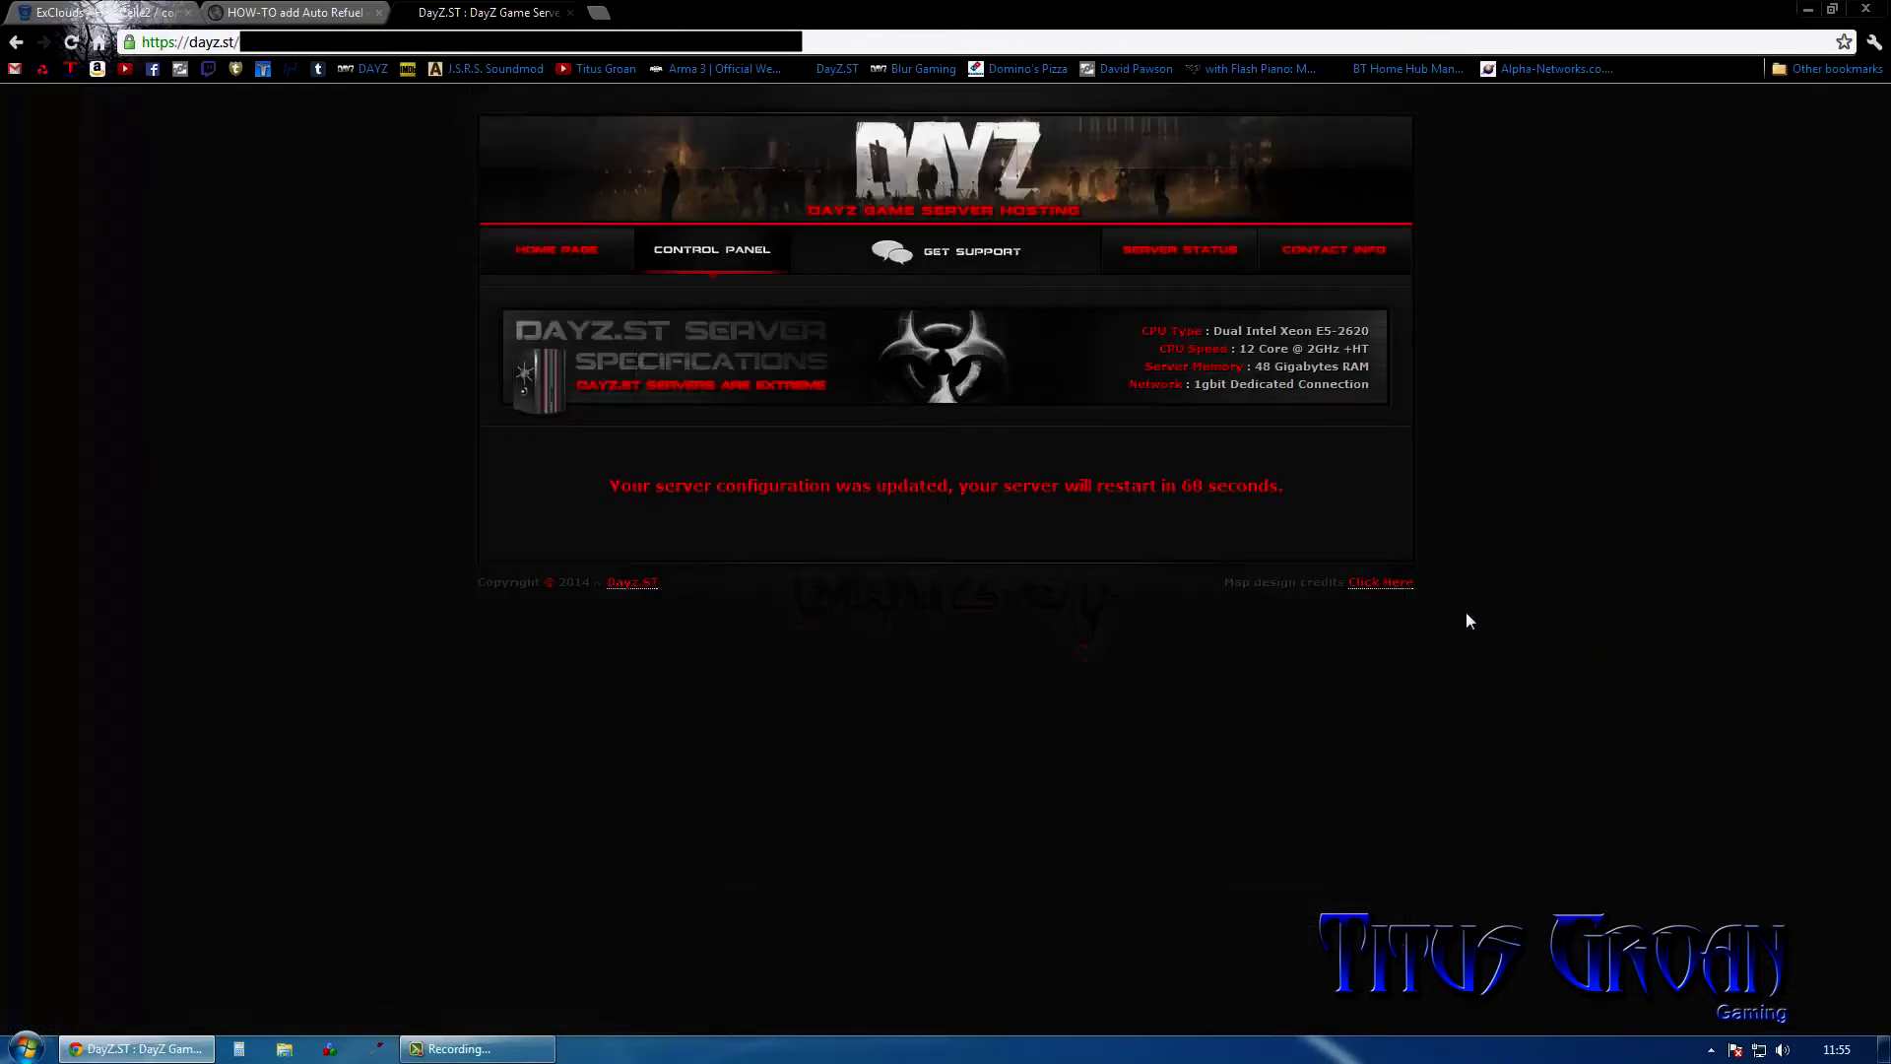
{"action": "left_click", "coordinate": [15, 42]}
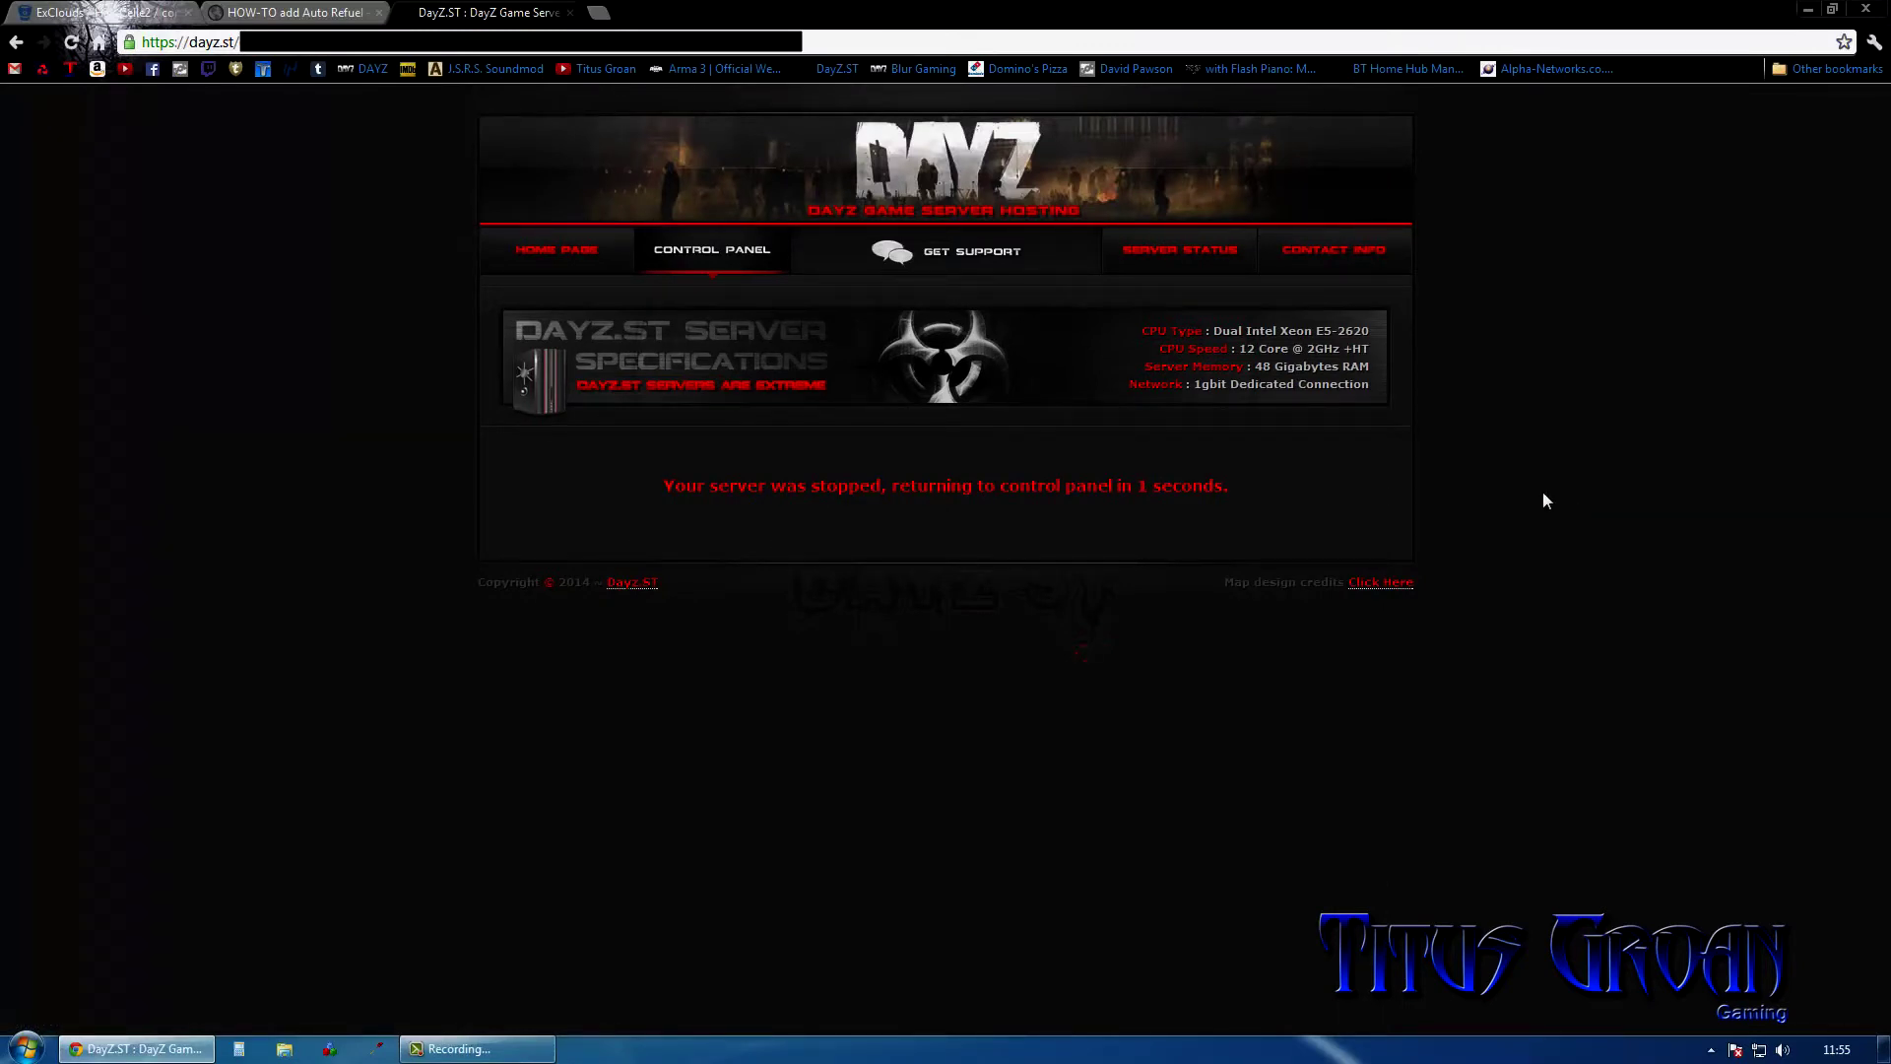
{"action": "scroll", "coordinate": [1547, 490], "scroll_direction": "down", "scroll_amount": 5}
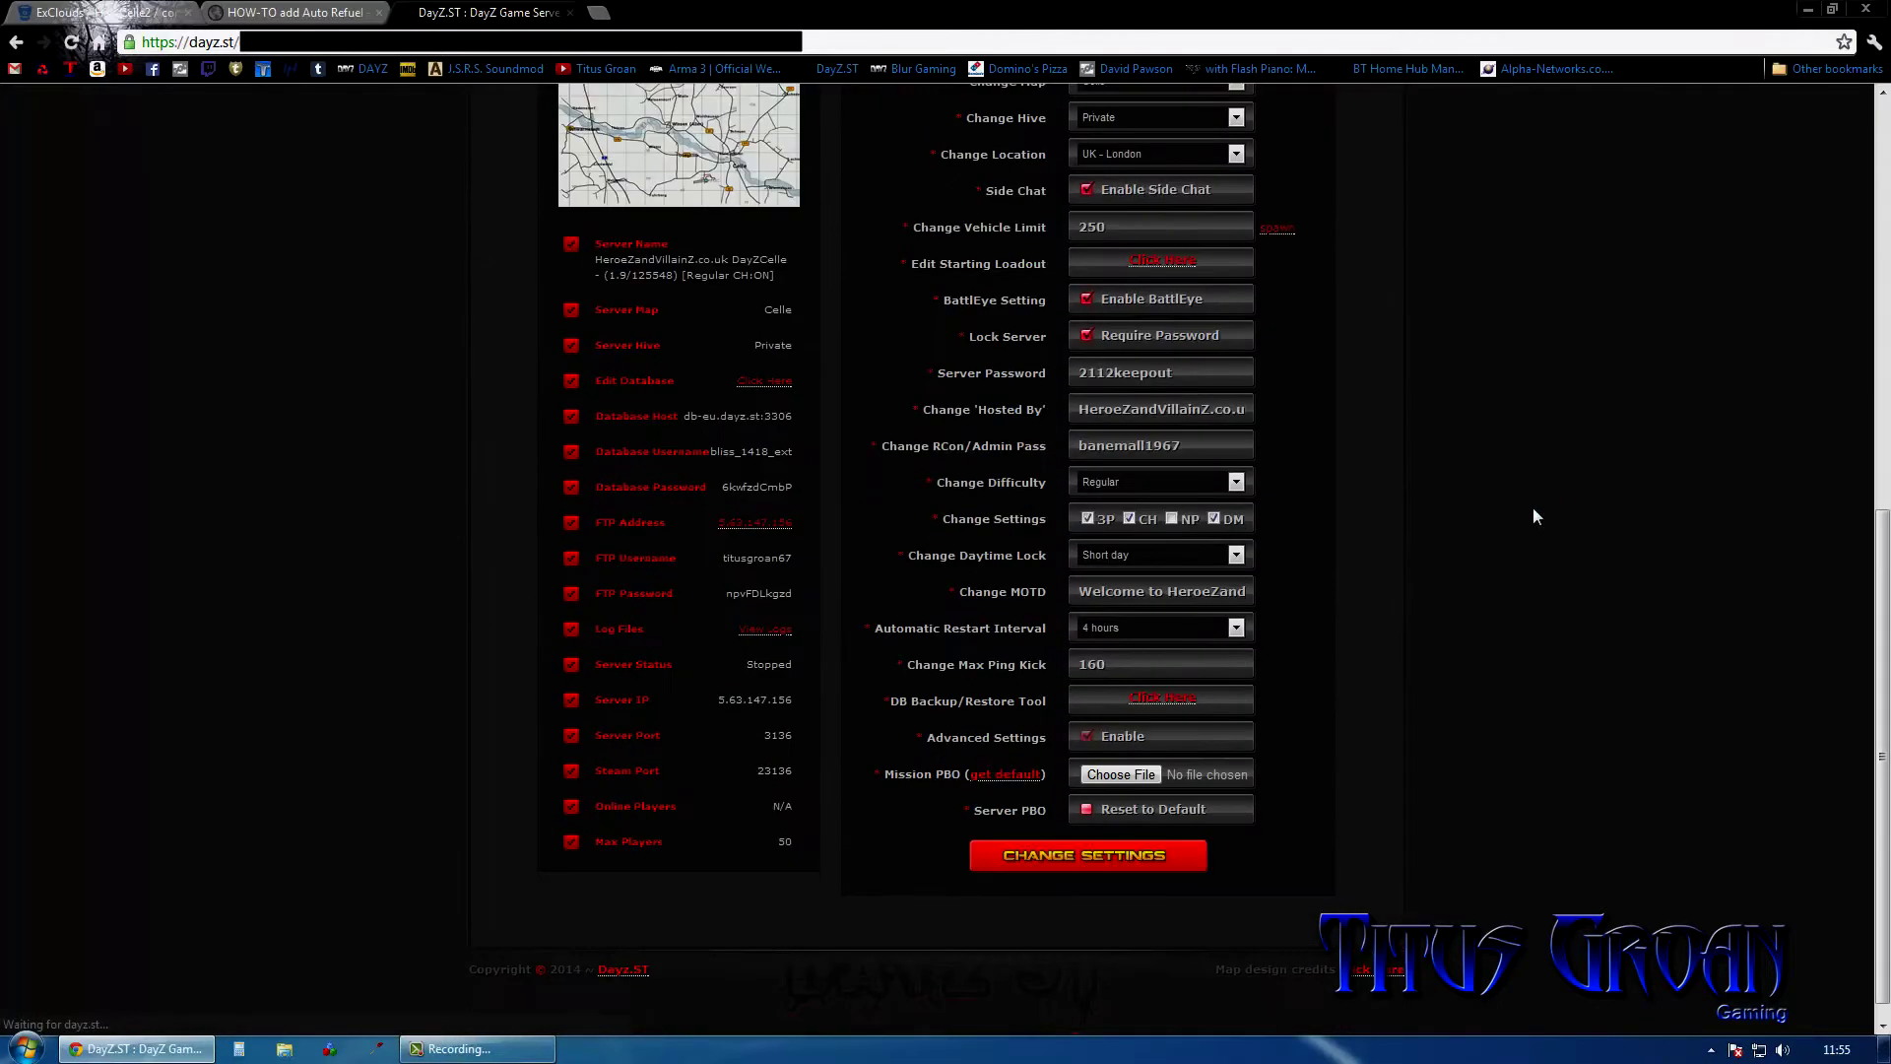
Step: Upload dayz_mission.pbo from the 12 Auto Refuel folder as the mission file, then minimise Chrome
{"action": "left_click", "coordinate": [1129, 776]}
{"action": "left_click", "coordinate": [74, 215]}
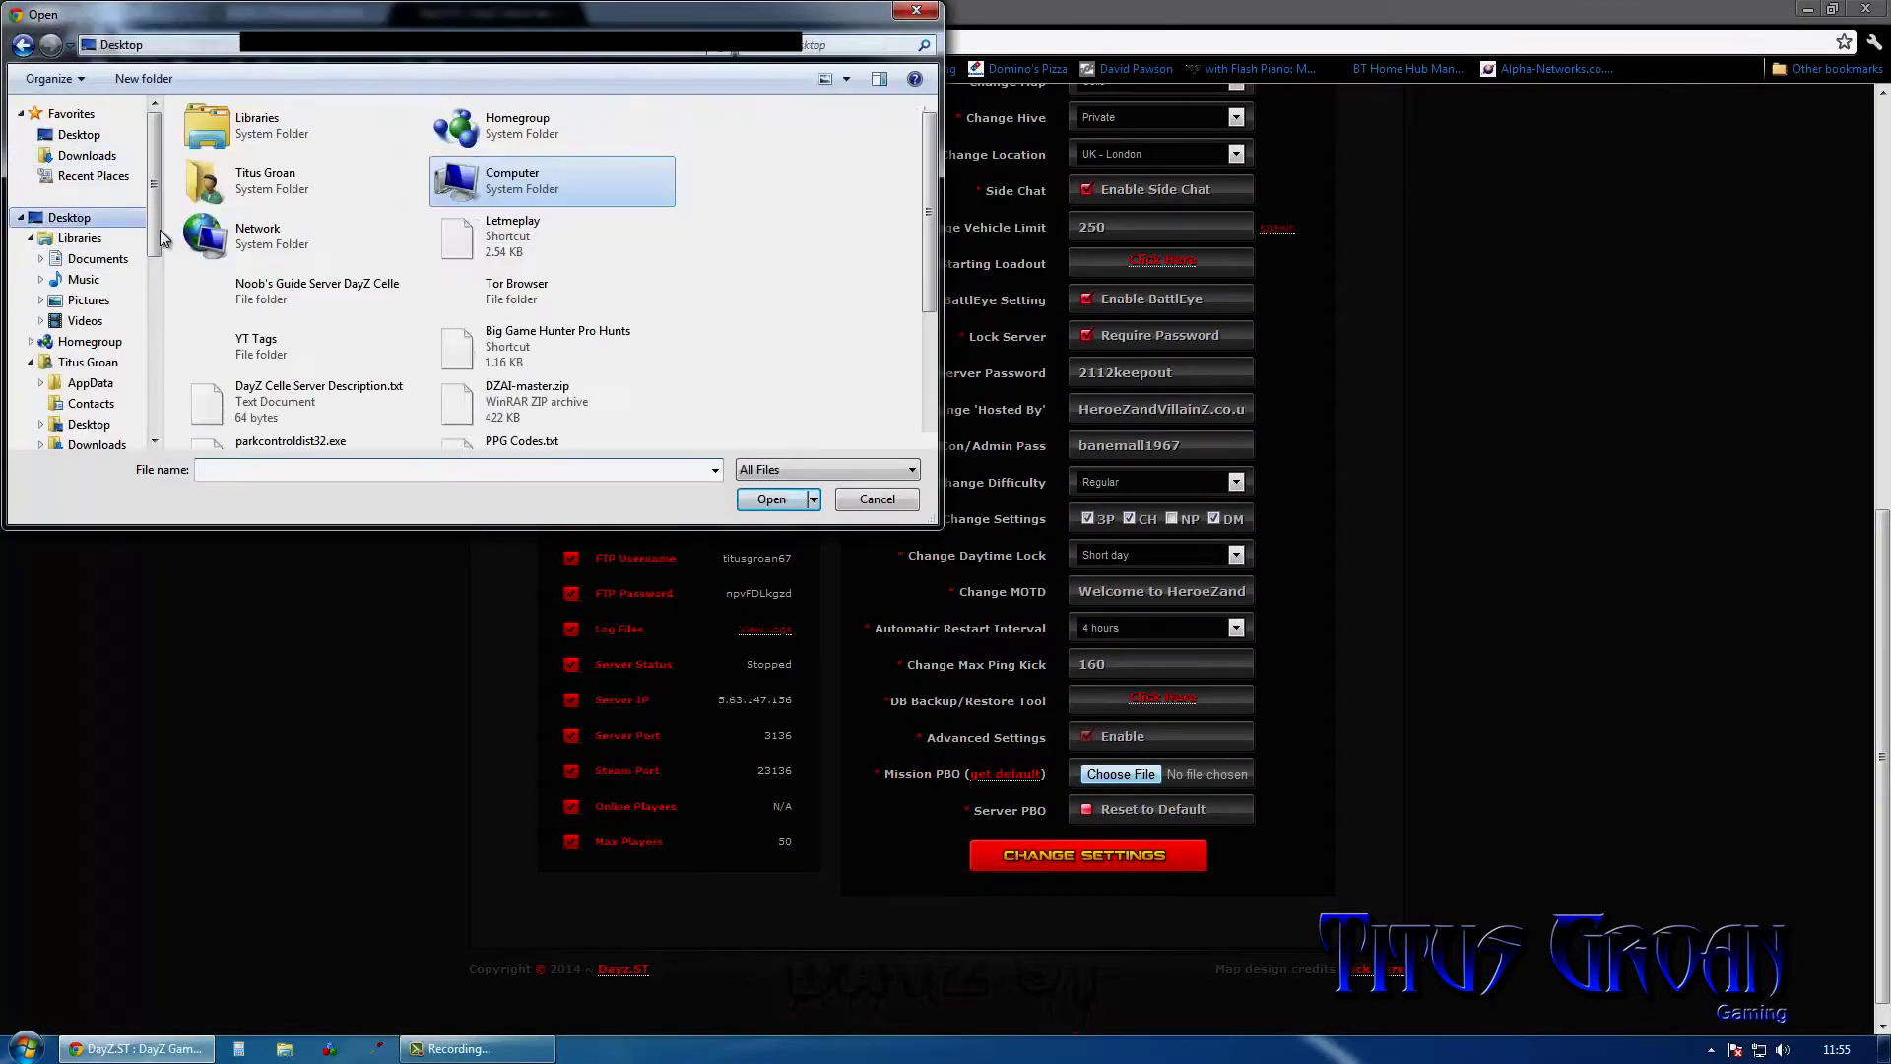
{"action": "double_click", "coordinate": [304, 290]}
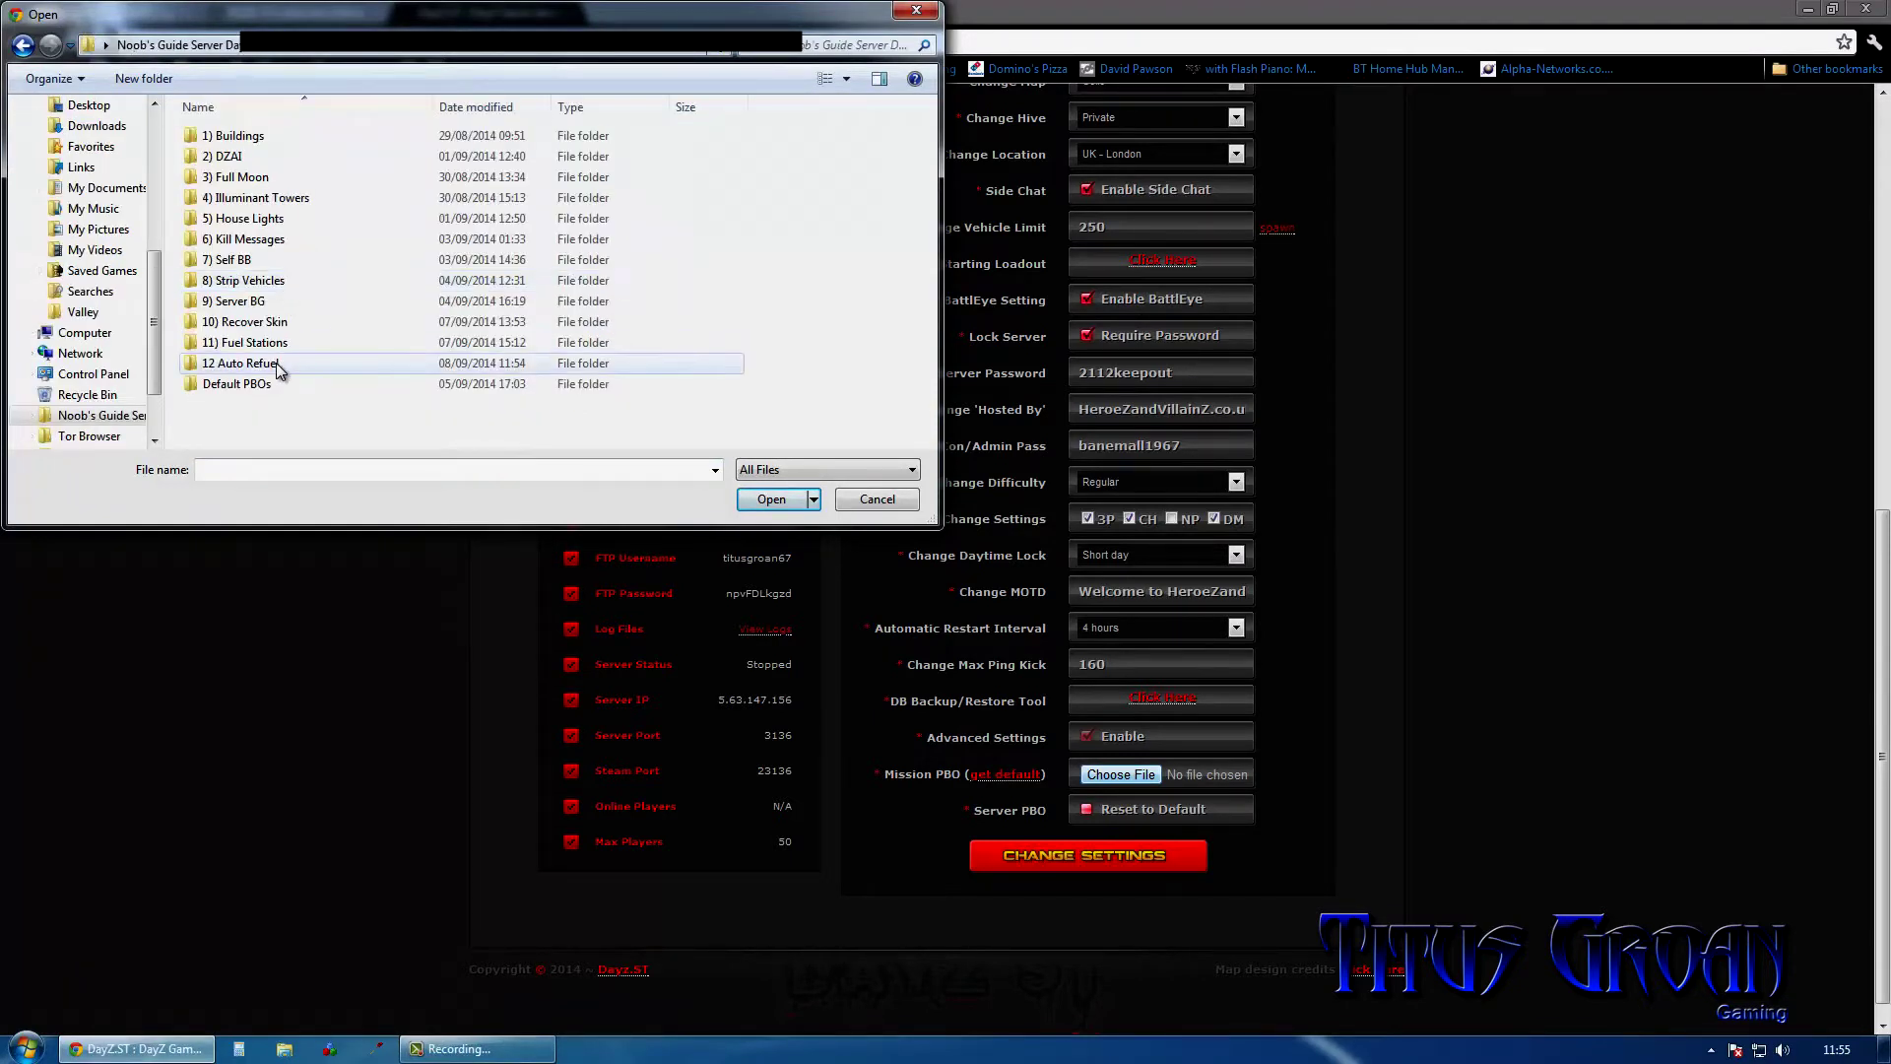
{"action": "double_click", "coordinate": [276, 362]}
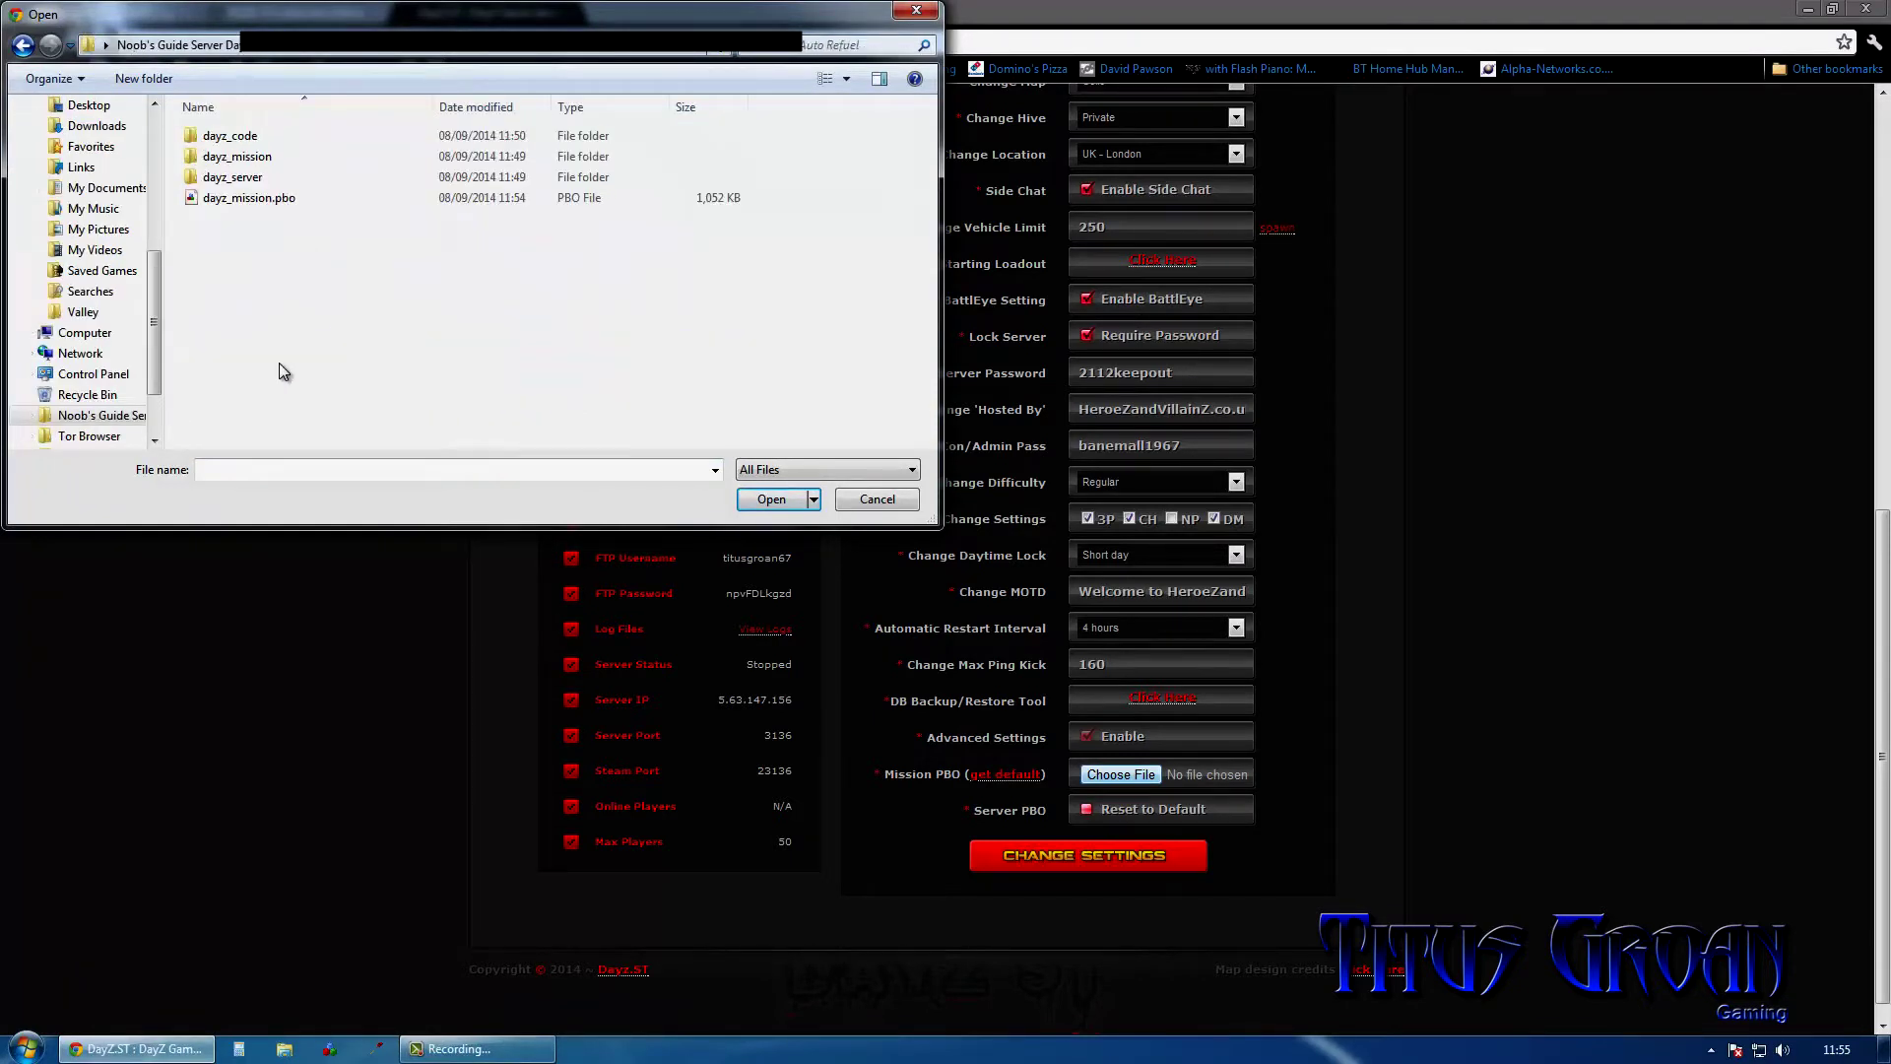
{"action": "double_click", "coordinate": [262, 199]}
{"action": "left_click", "coordinate": [1088, 873]}
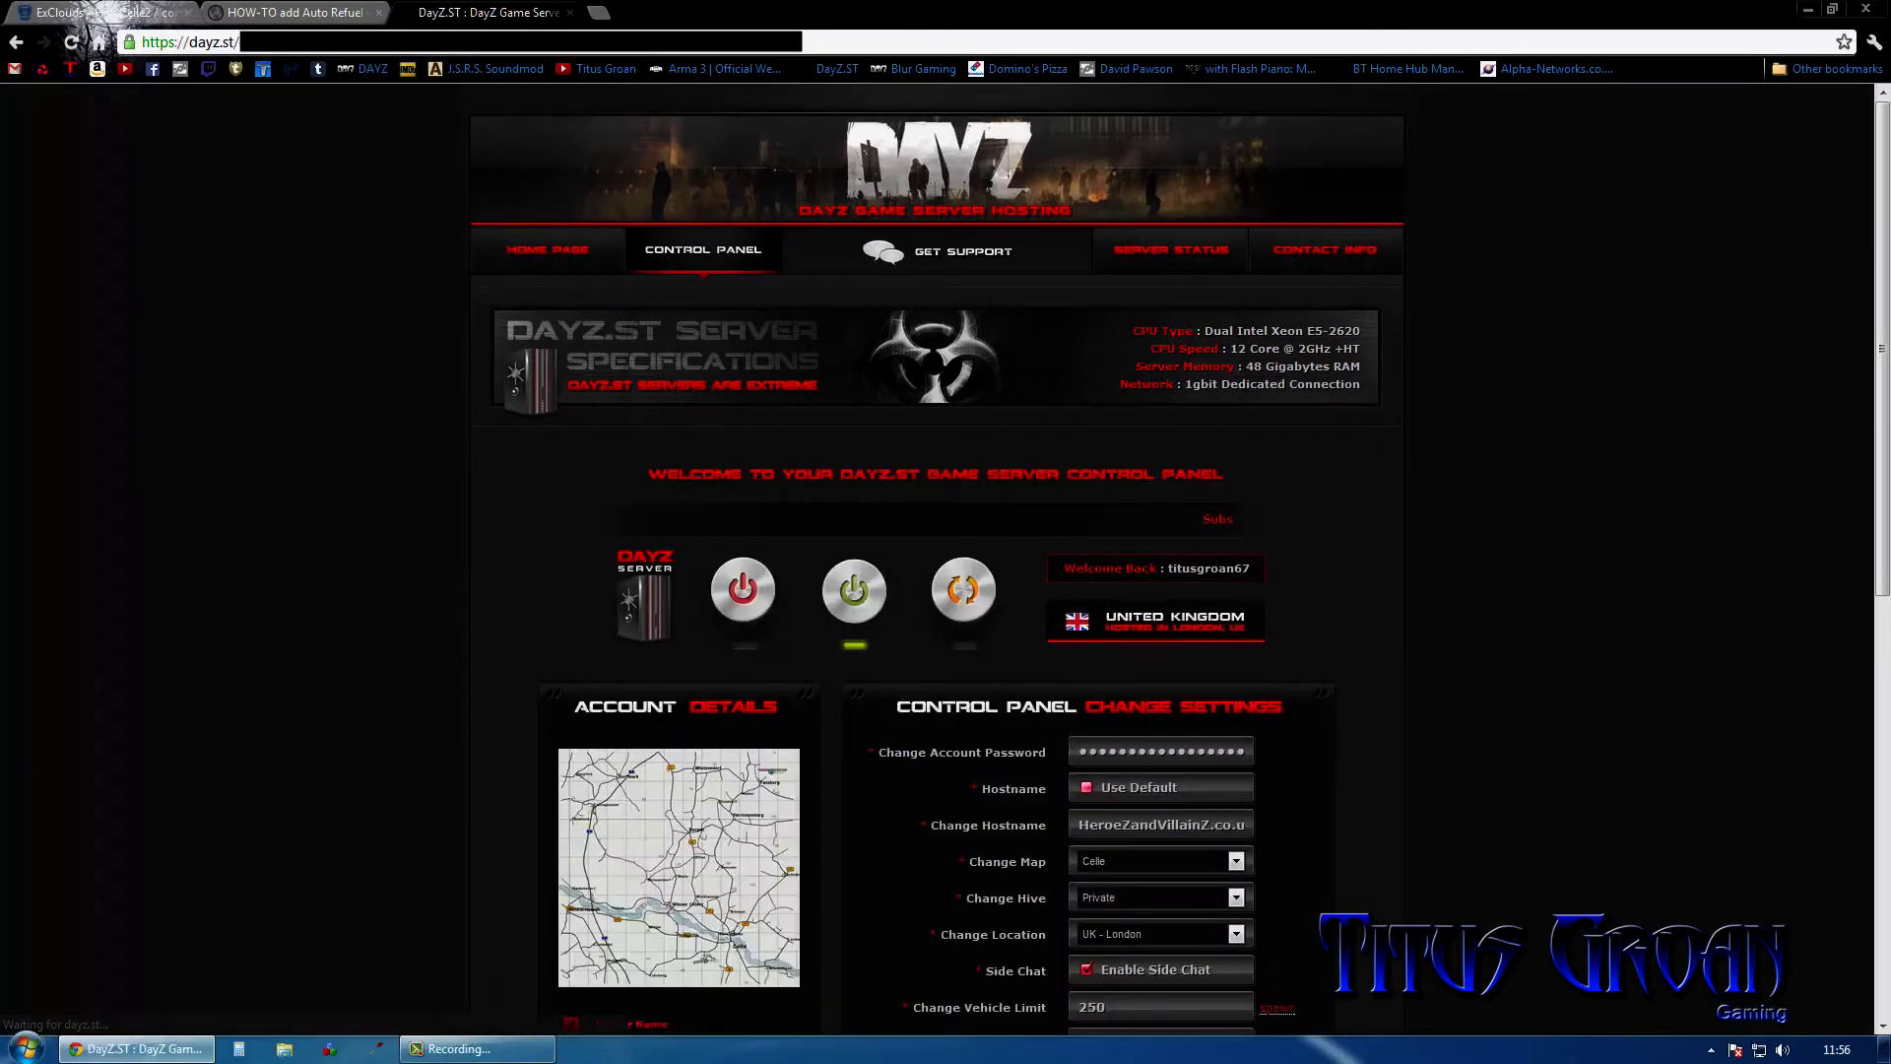
{"action": "left_click", "coordinate": [110, 1056]}
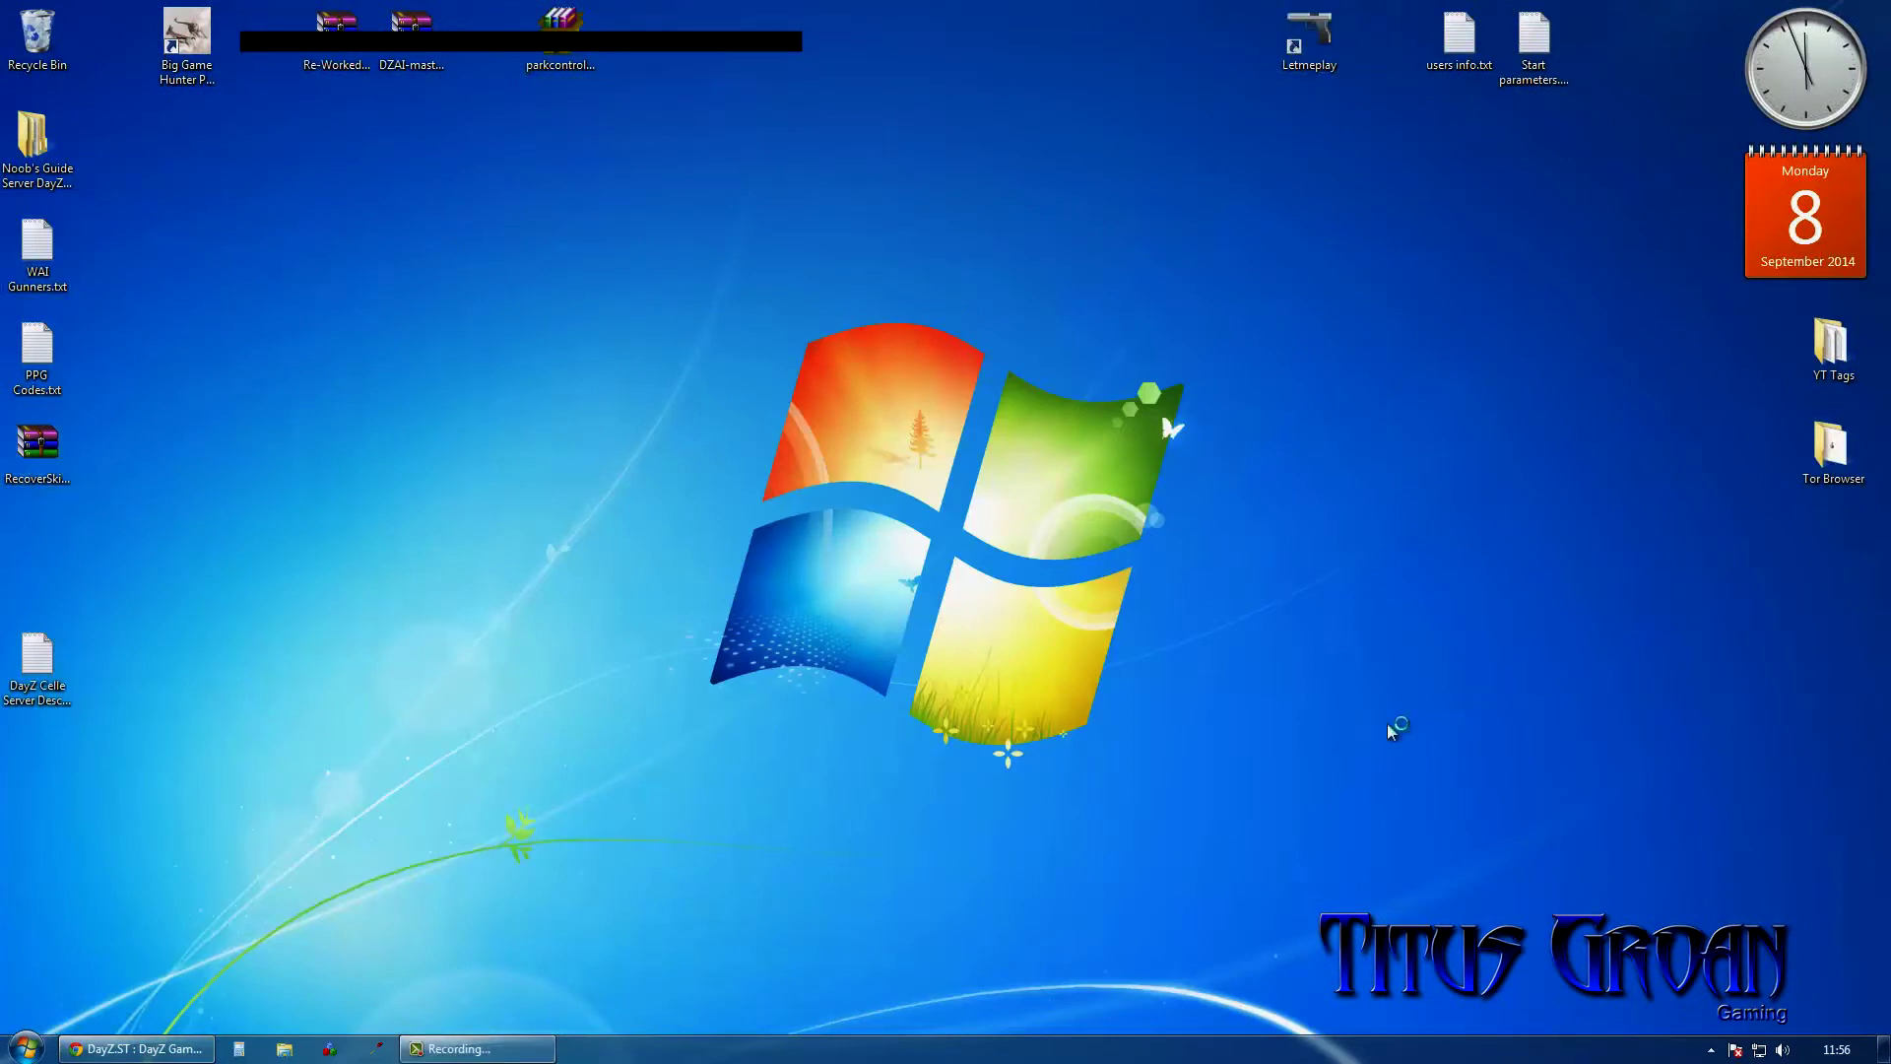
Step: Select the Noob's Guide Celle Ace favourite in Letmeplay and load its server details
{"action": "left_click", "coordinate": [847, 562]}
{"action": "scroll", "coordinate": [846, 562], "scroll_direction": "down", "scroll_amount": 1}
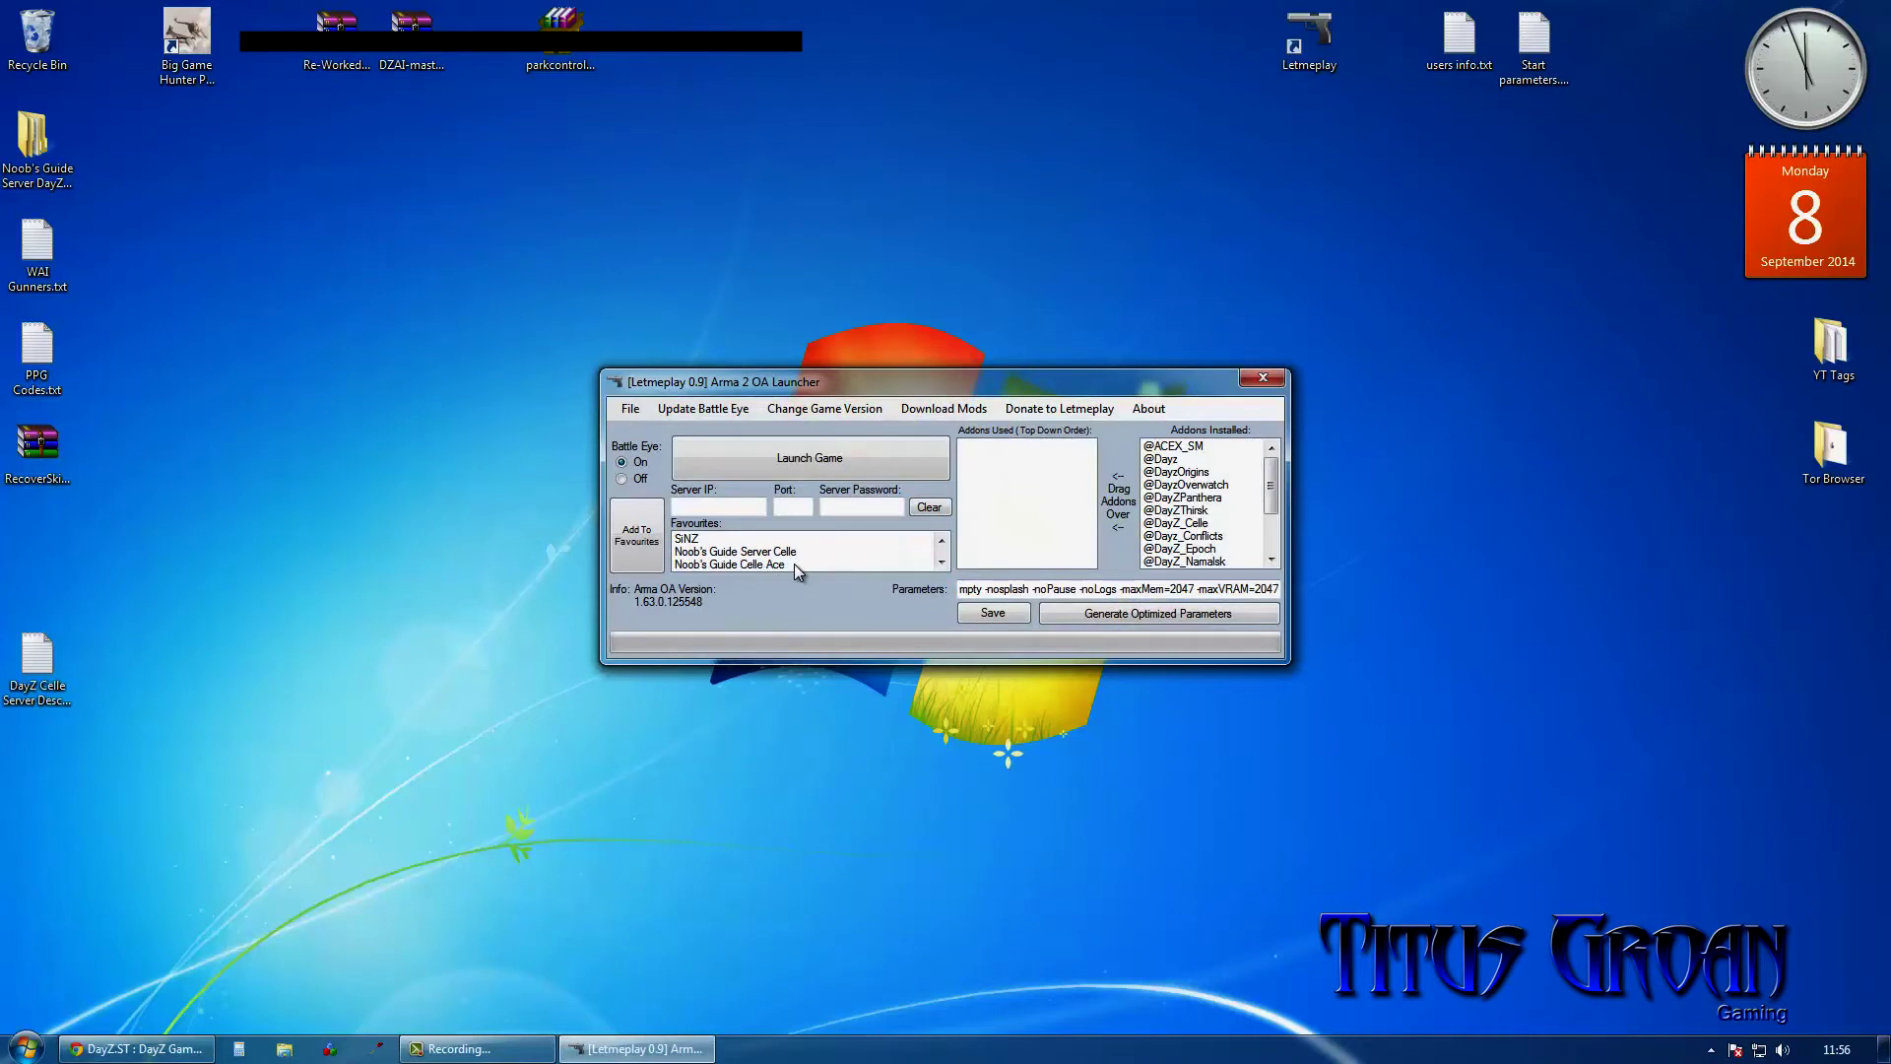
{"action": "left_click", "coordinate": [794, 563]}
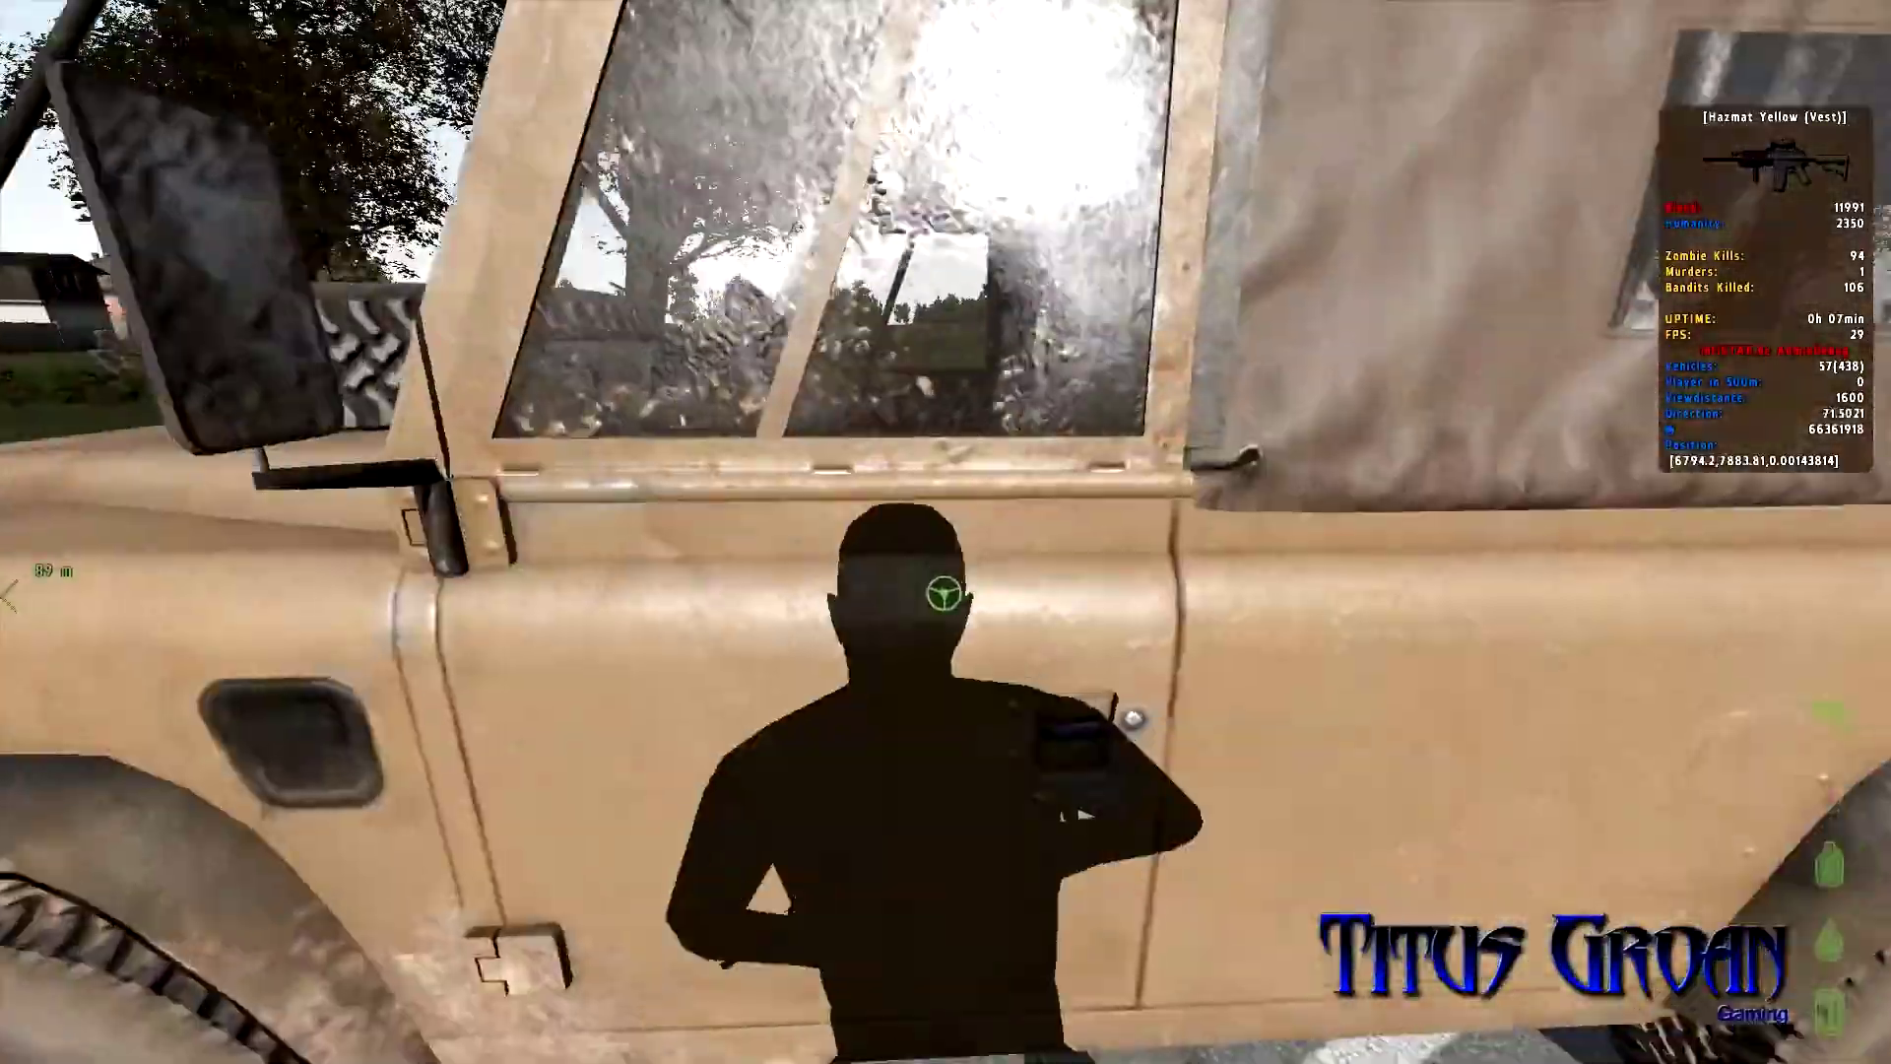
Step: Get into the jeep's driver seat and stop beside the fuel pump
{"action": "middle_click", "coordinate": [942, 595]}
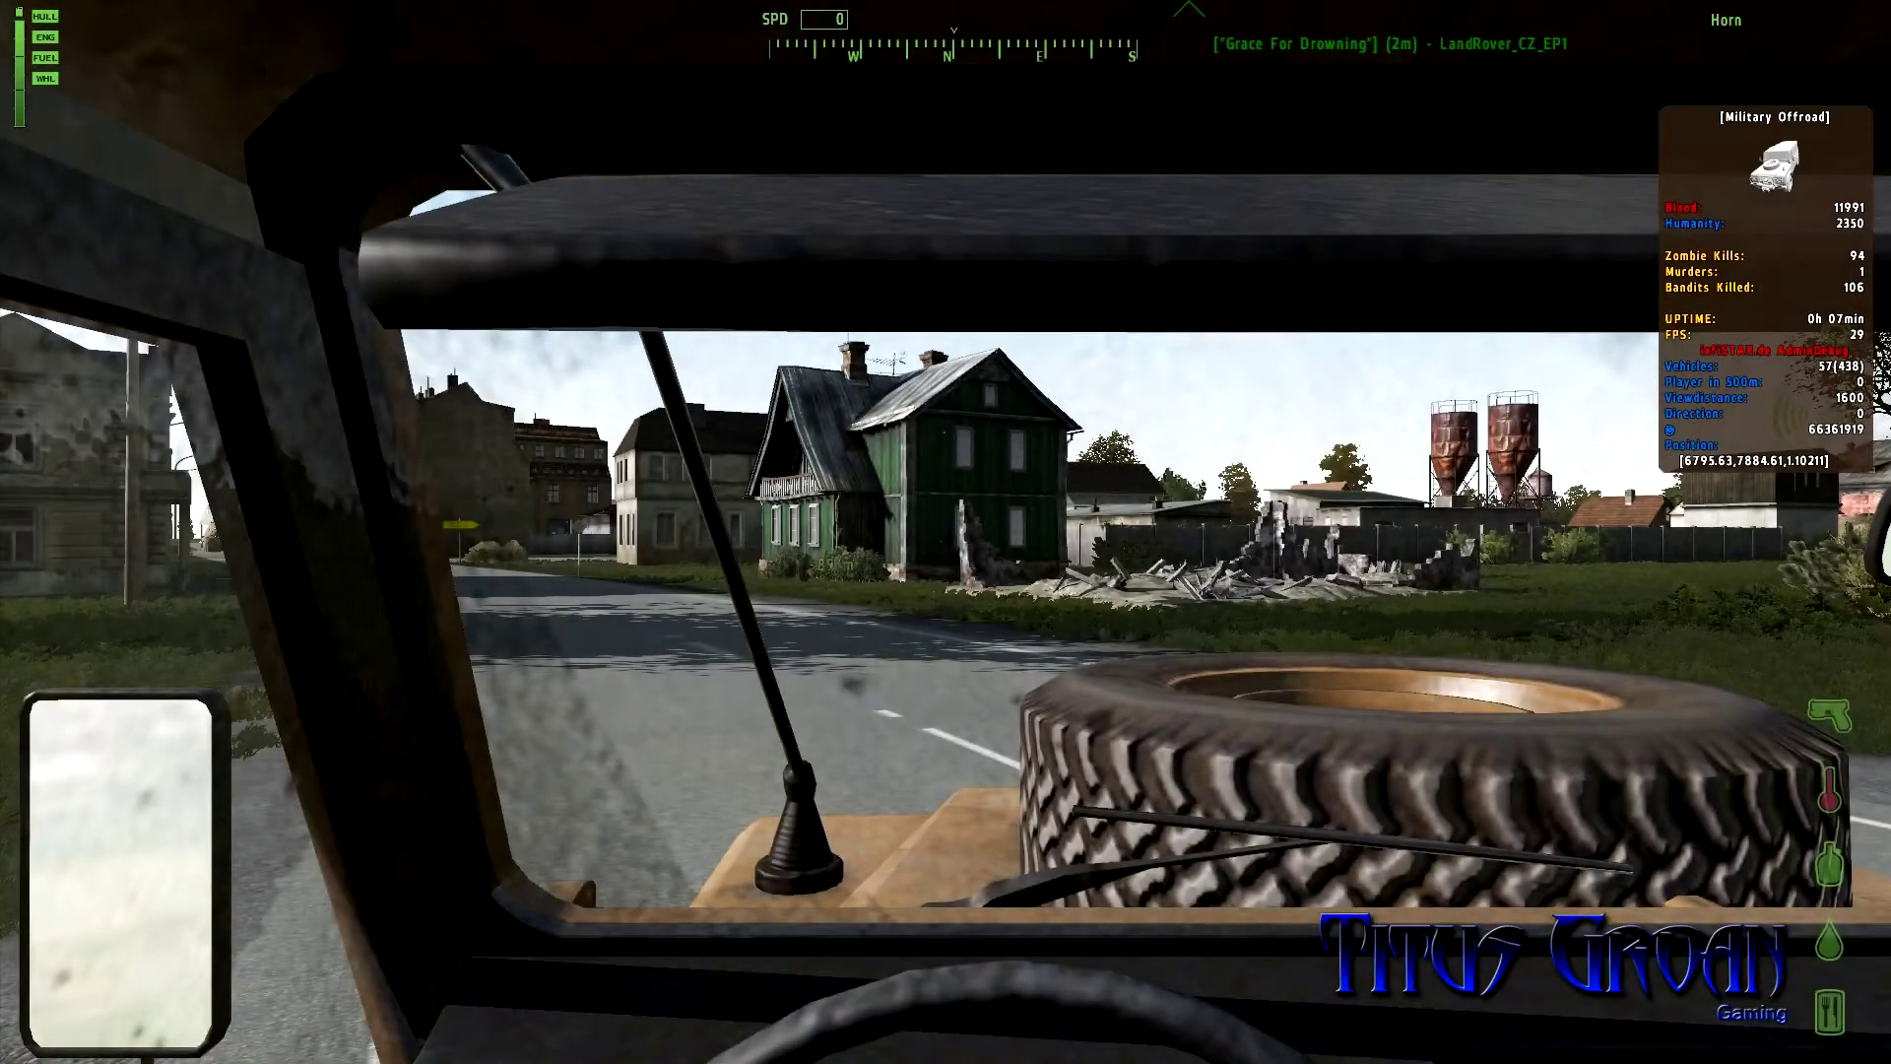
{"action": "key", "text": "w"}
{"action": "key", "text": "a"}
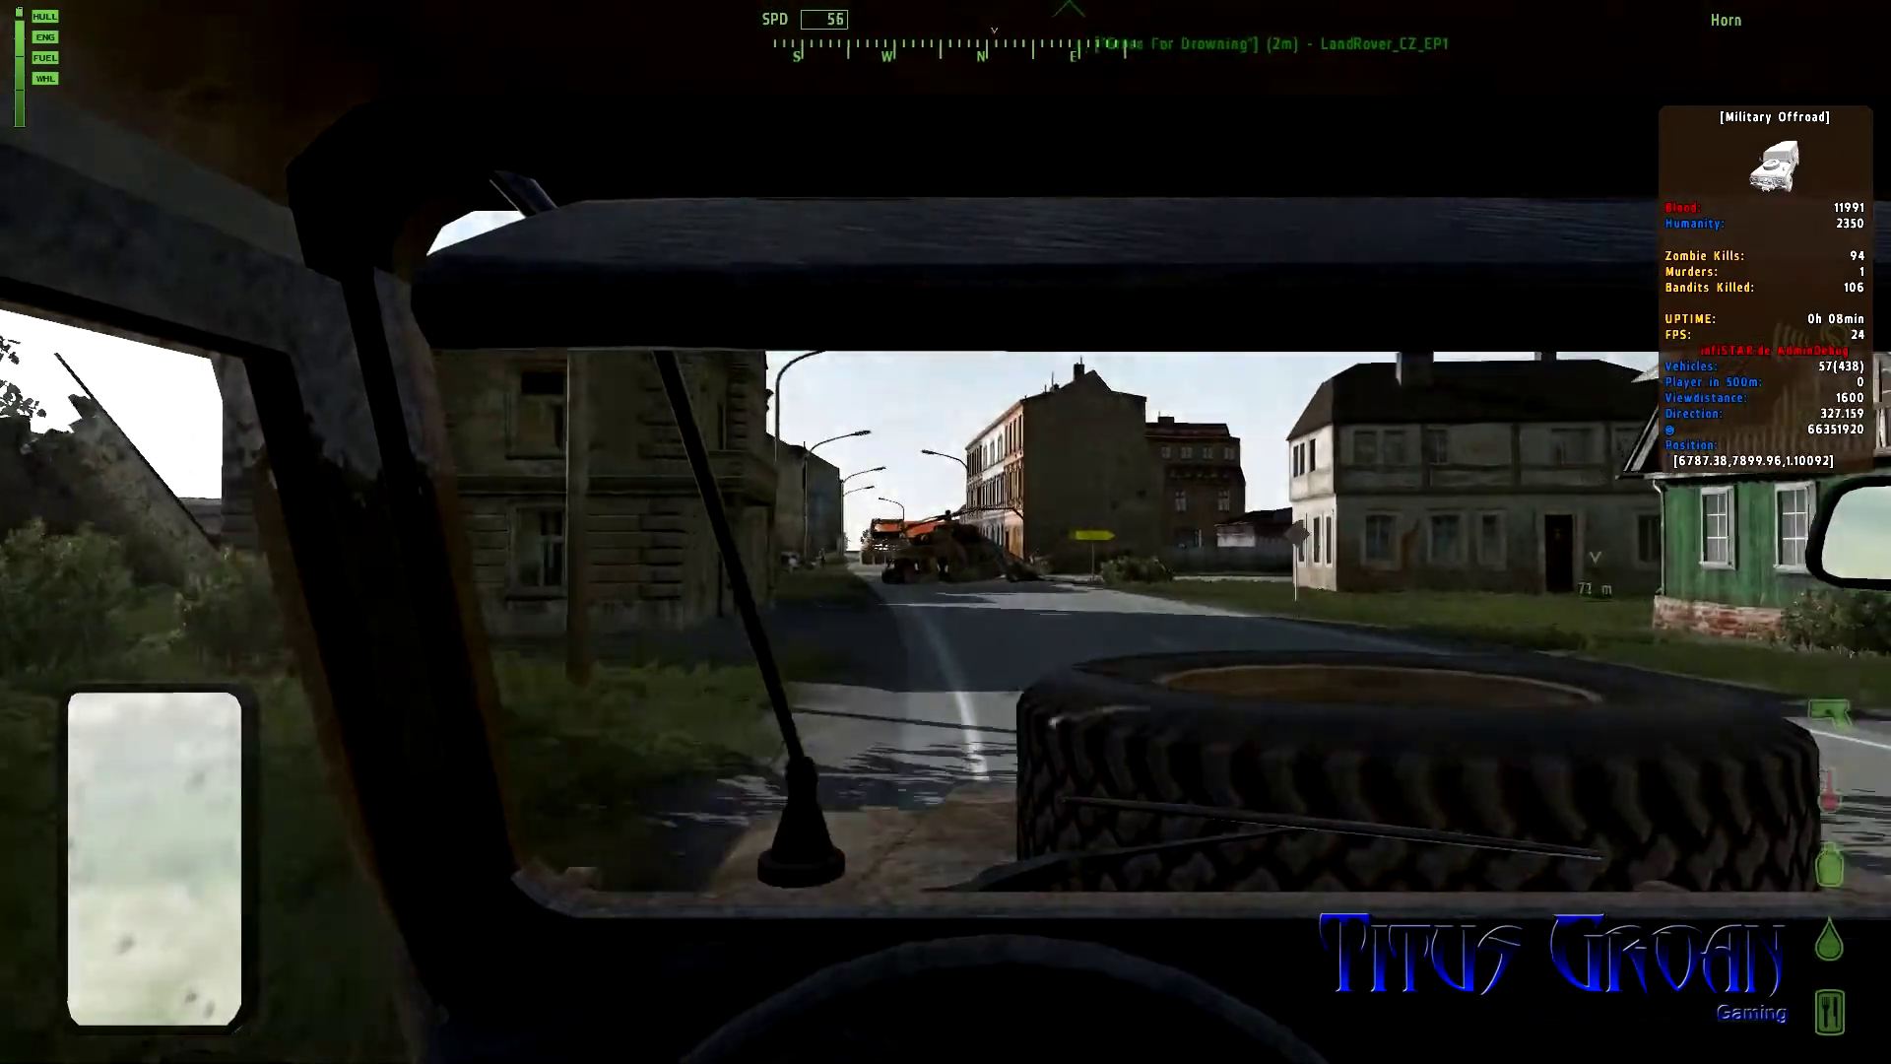
{"action": "key", "text": "d"}
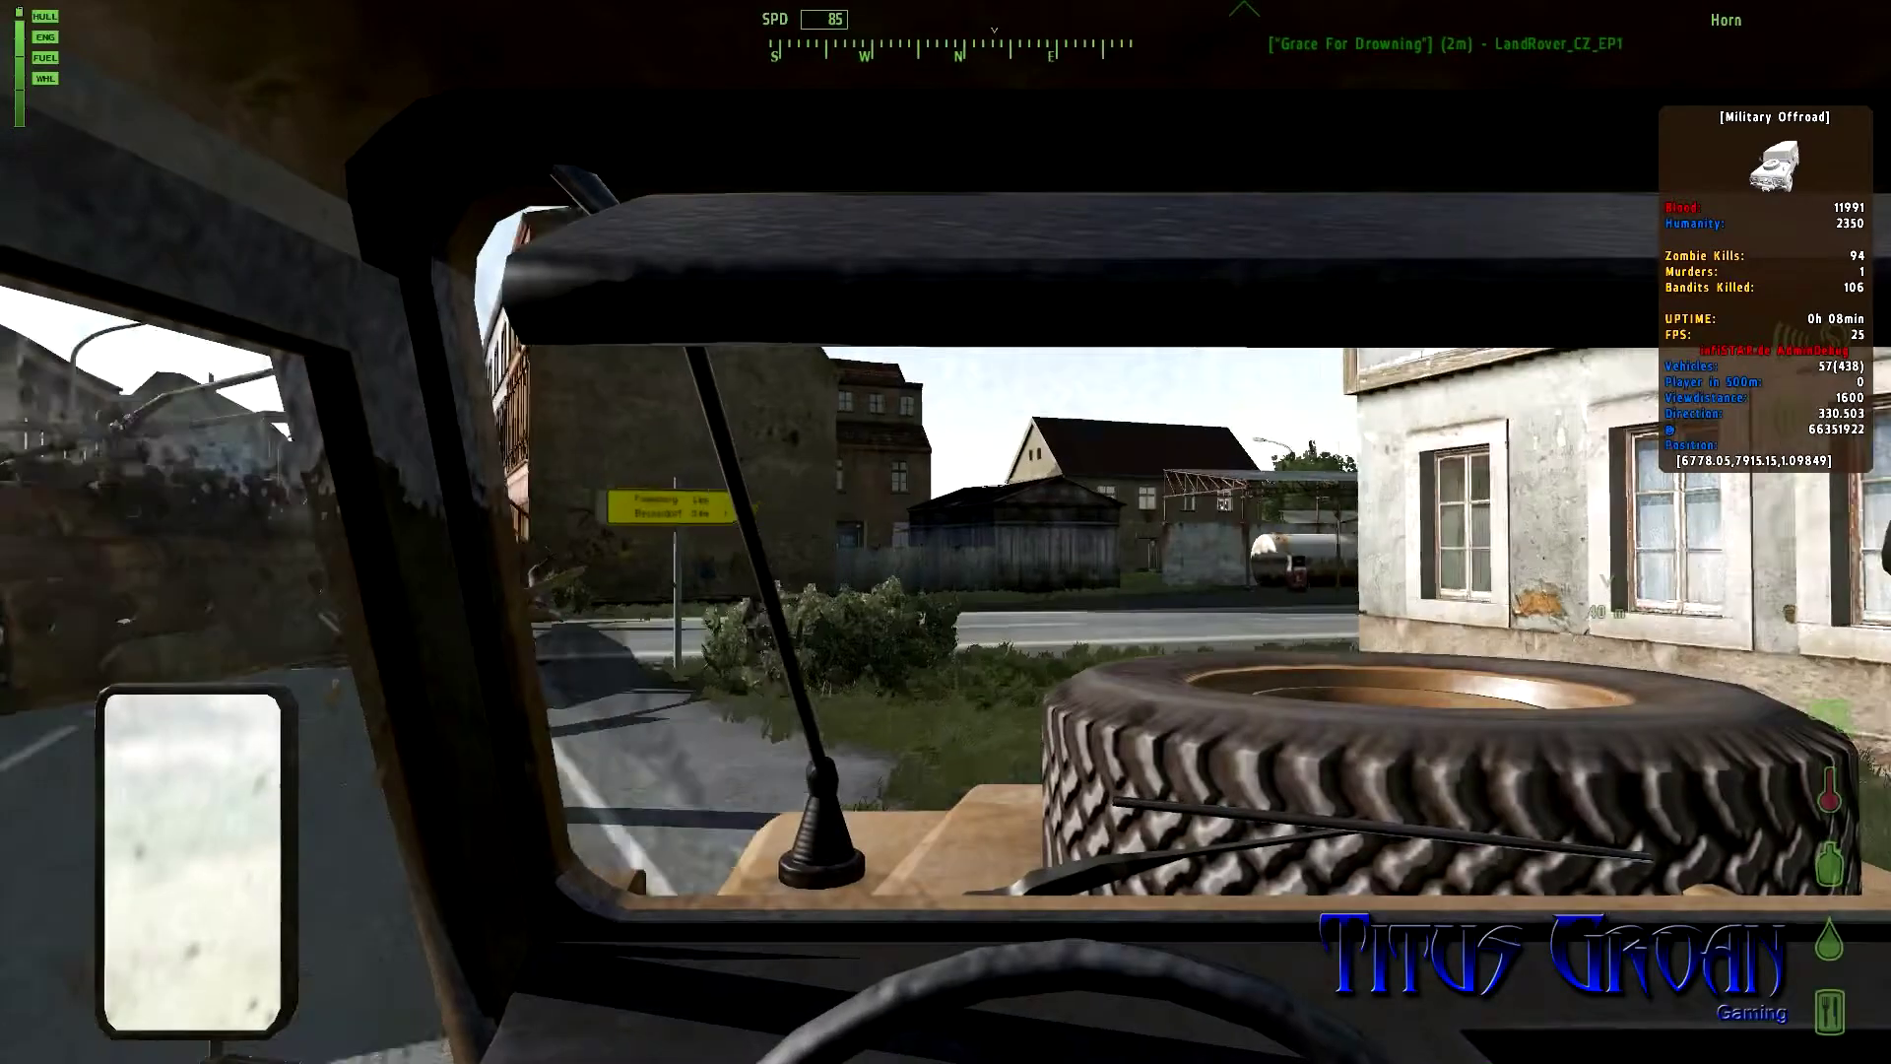
{"action": "key", "text": "d"}
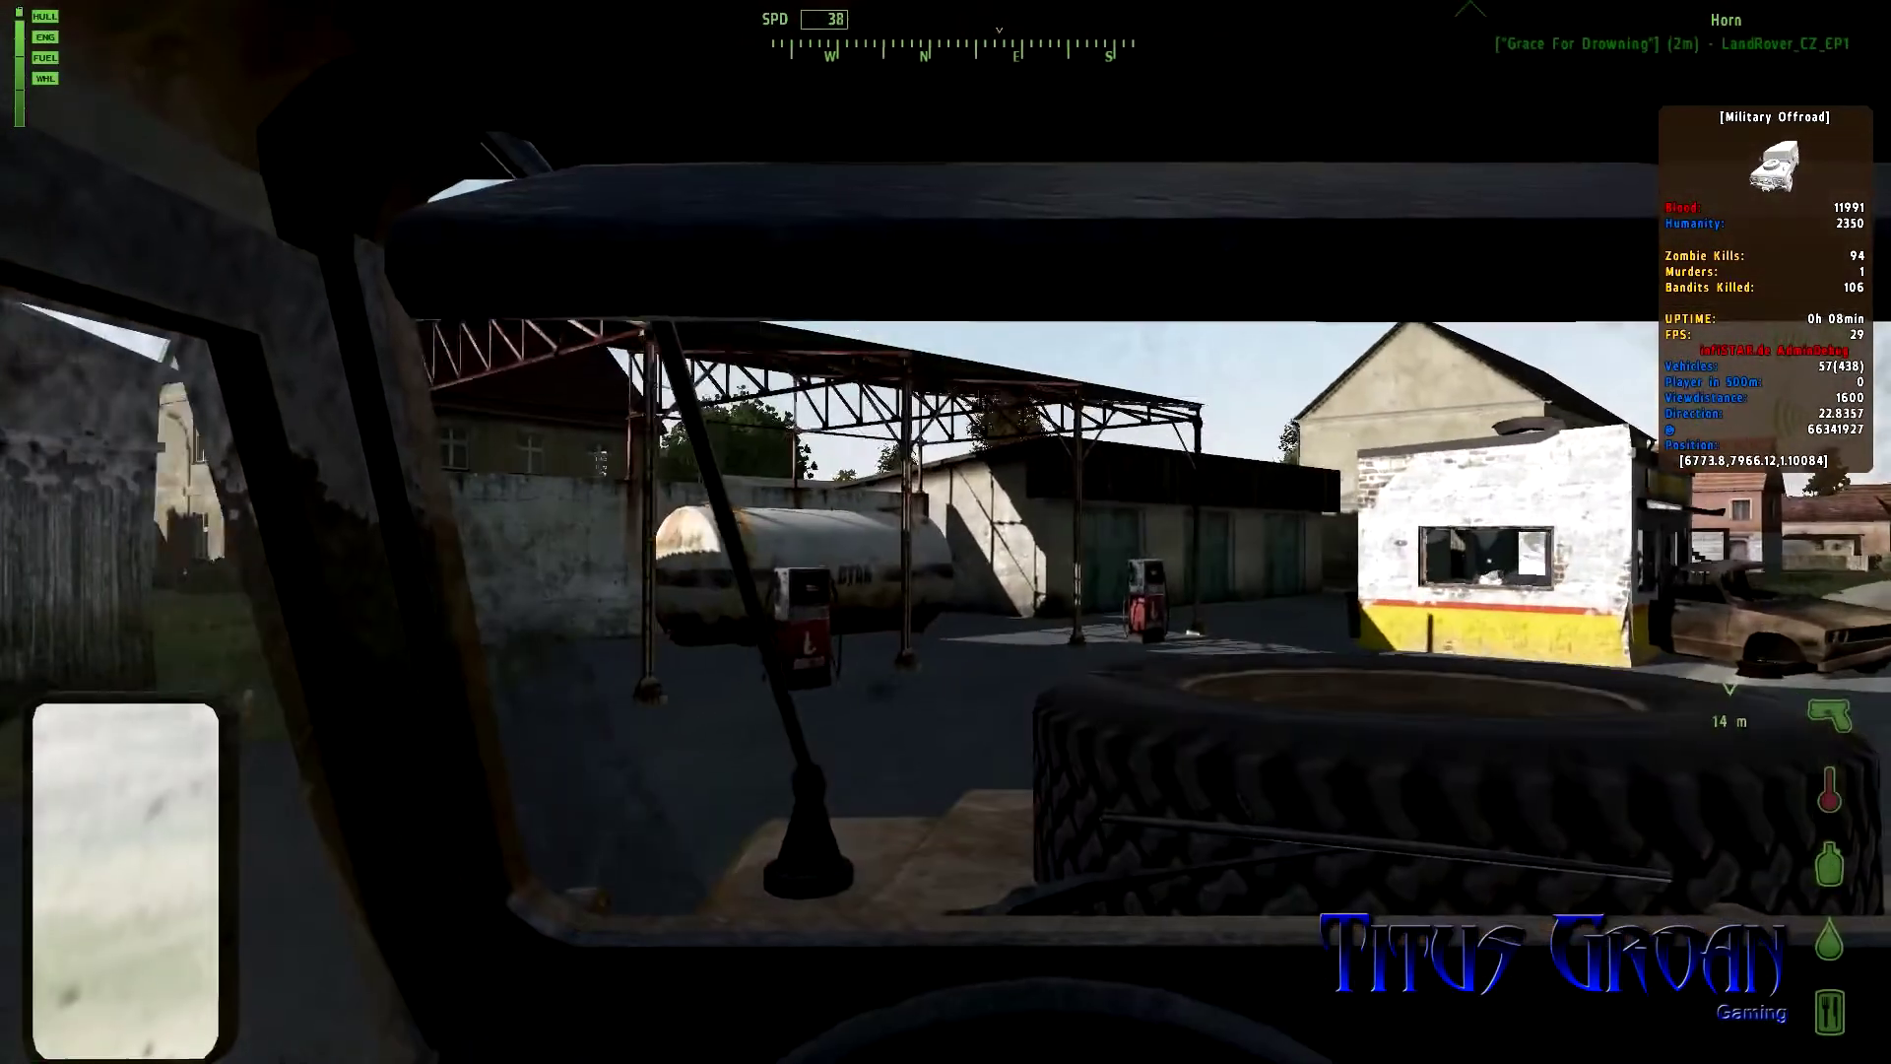
{"action": "key", "text": "s"}
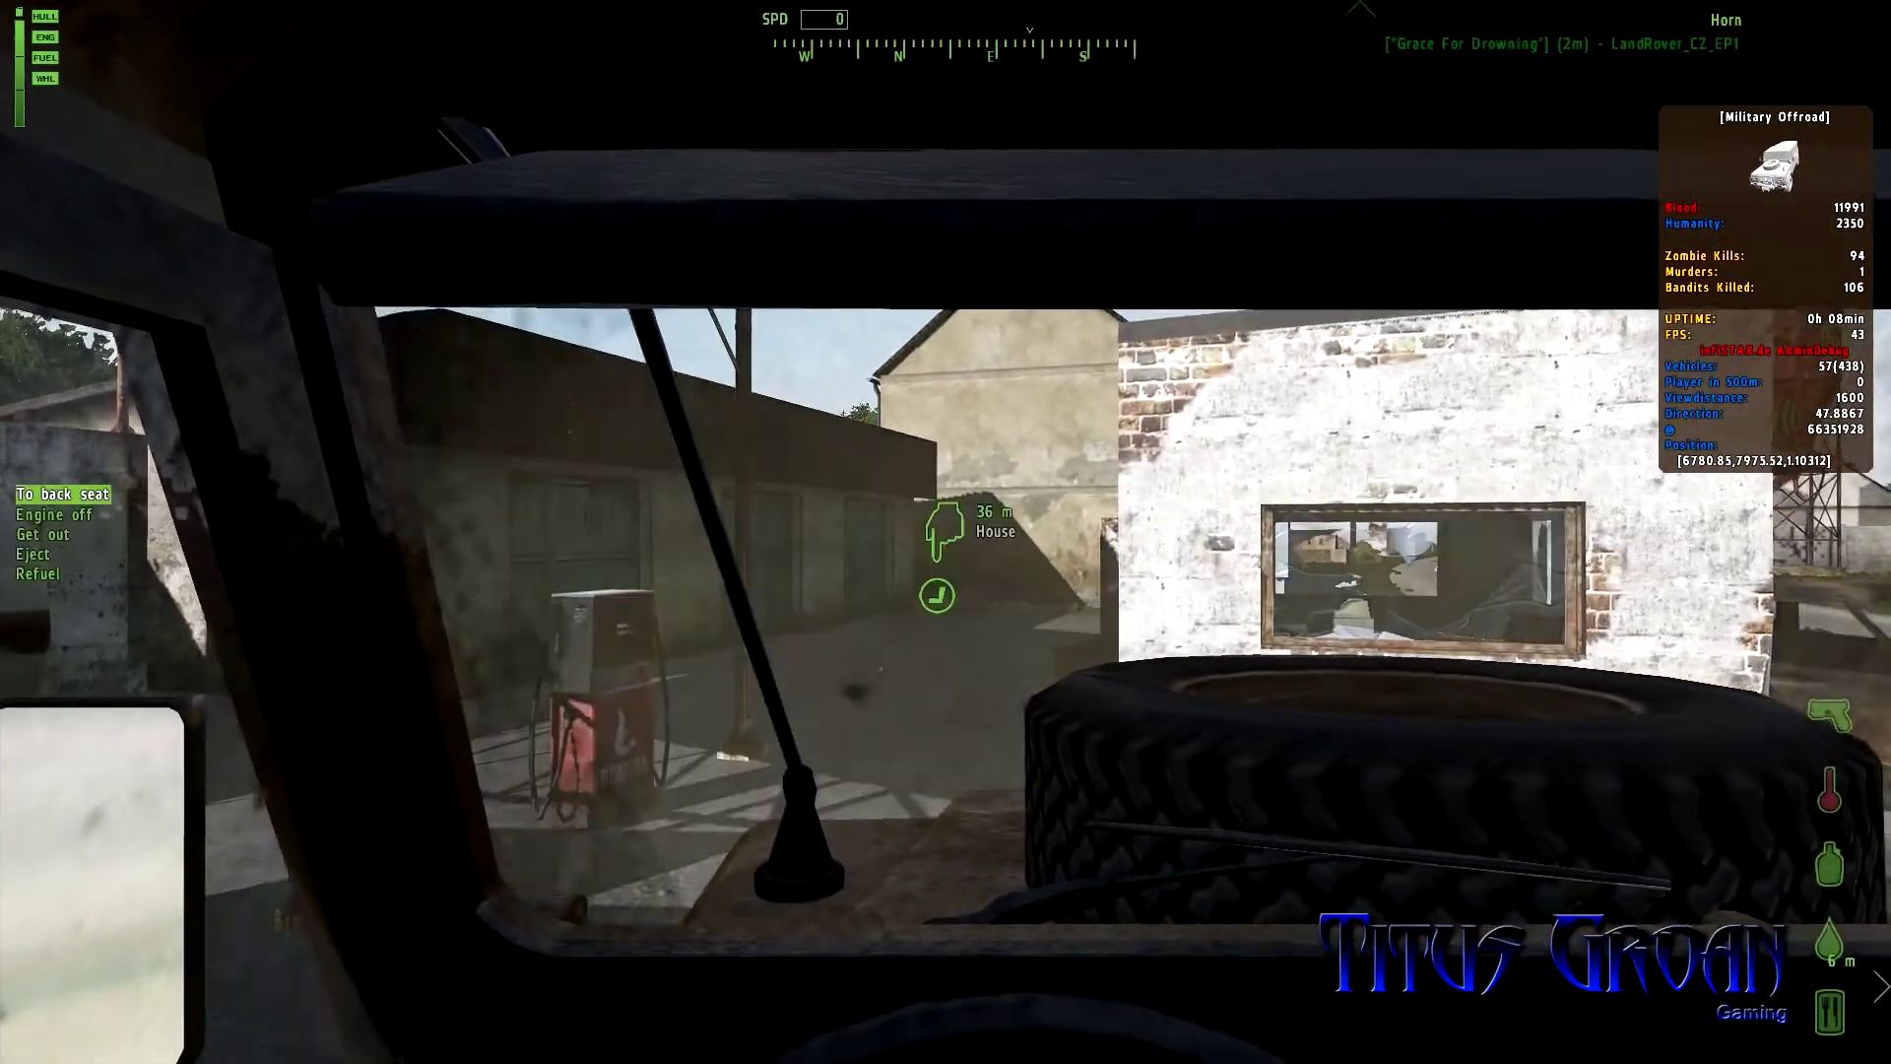
{"action": "scroll", "coordinate": [945, 533], "scroll_direction": "down", "scroll_amount": 3}
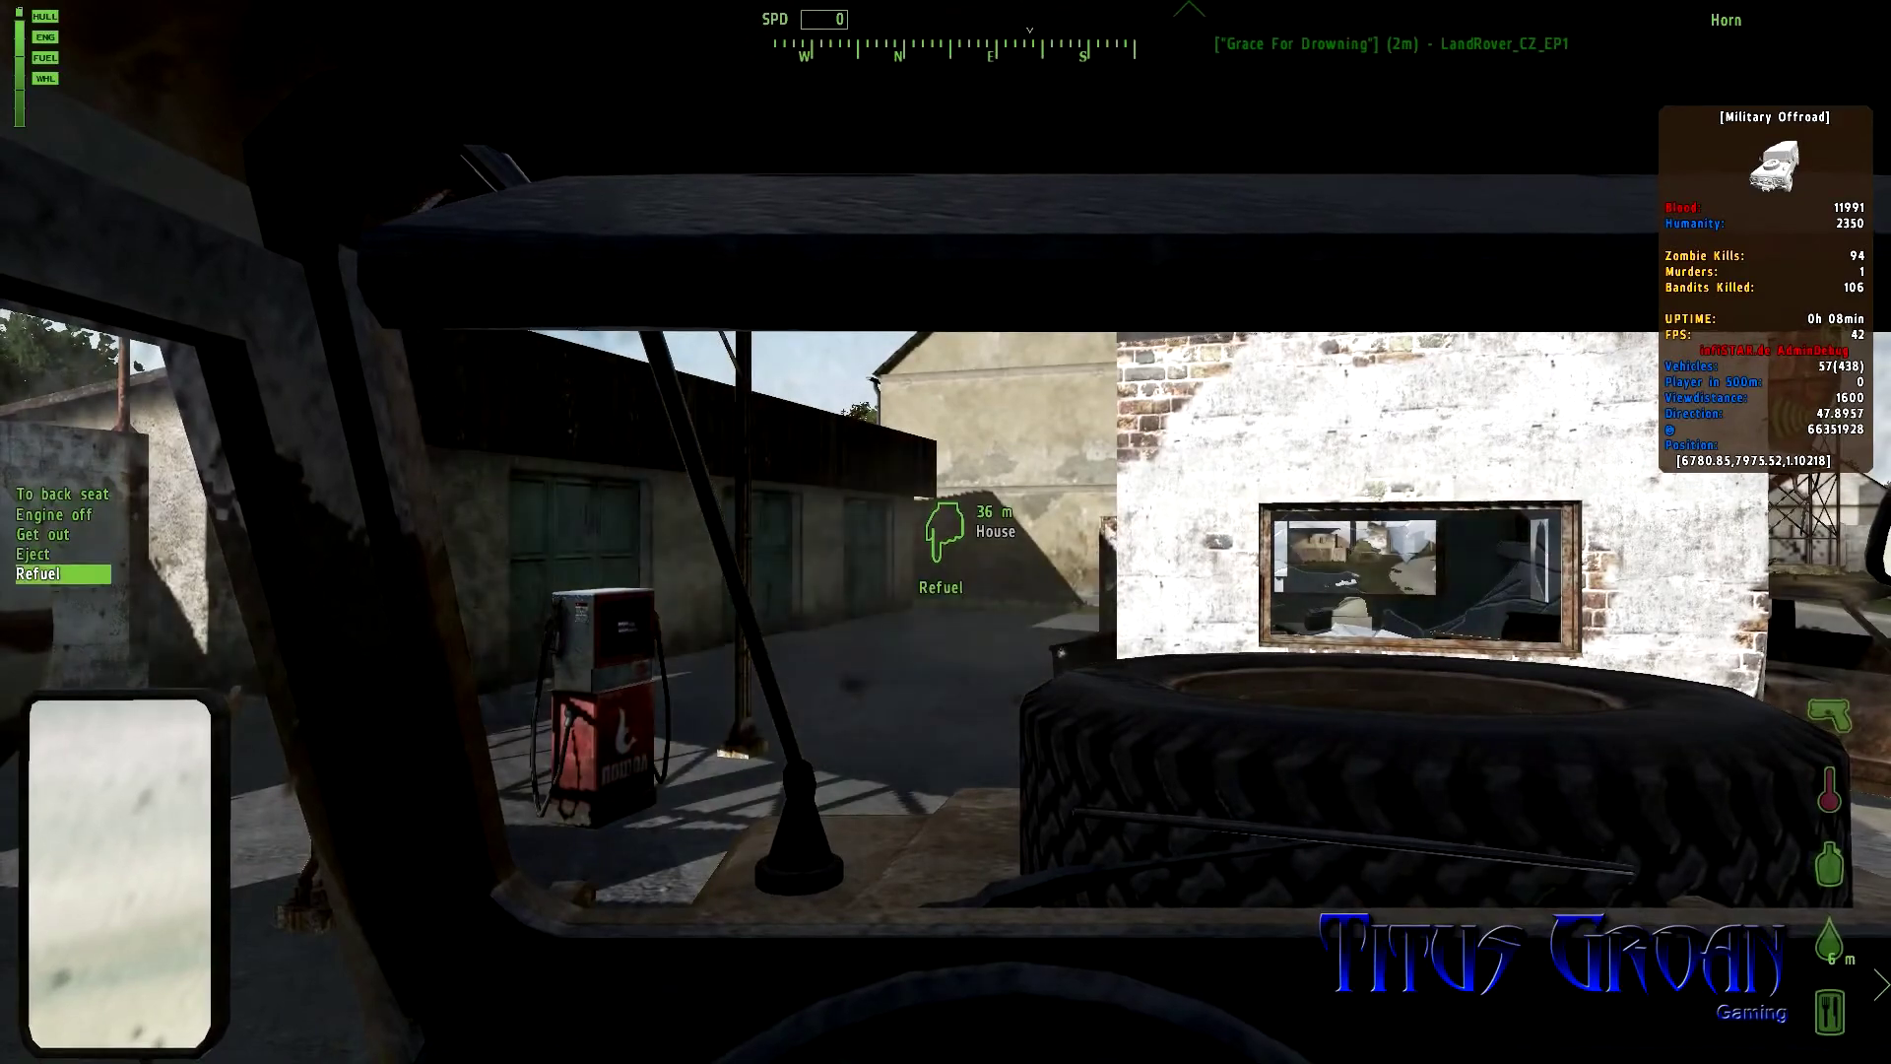
Step: Drive the jeep down the road past the wreck and turn in at the next gas station
{"action": "key", "text": "s"}
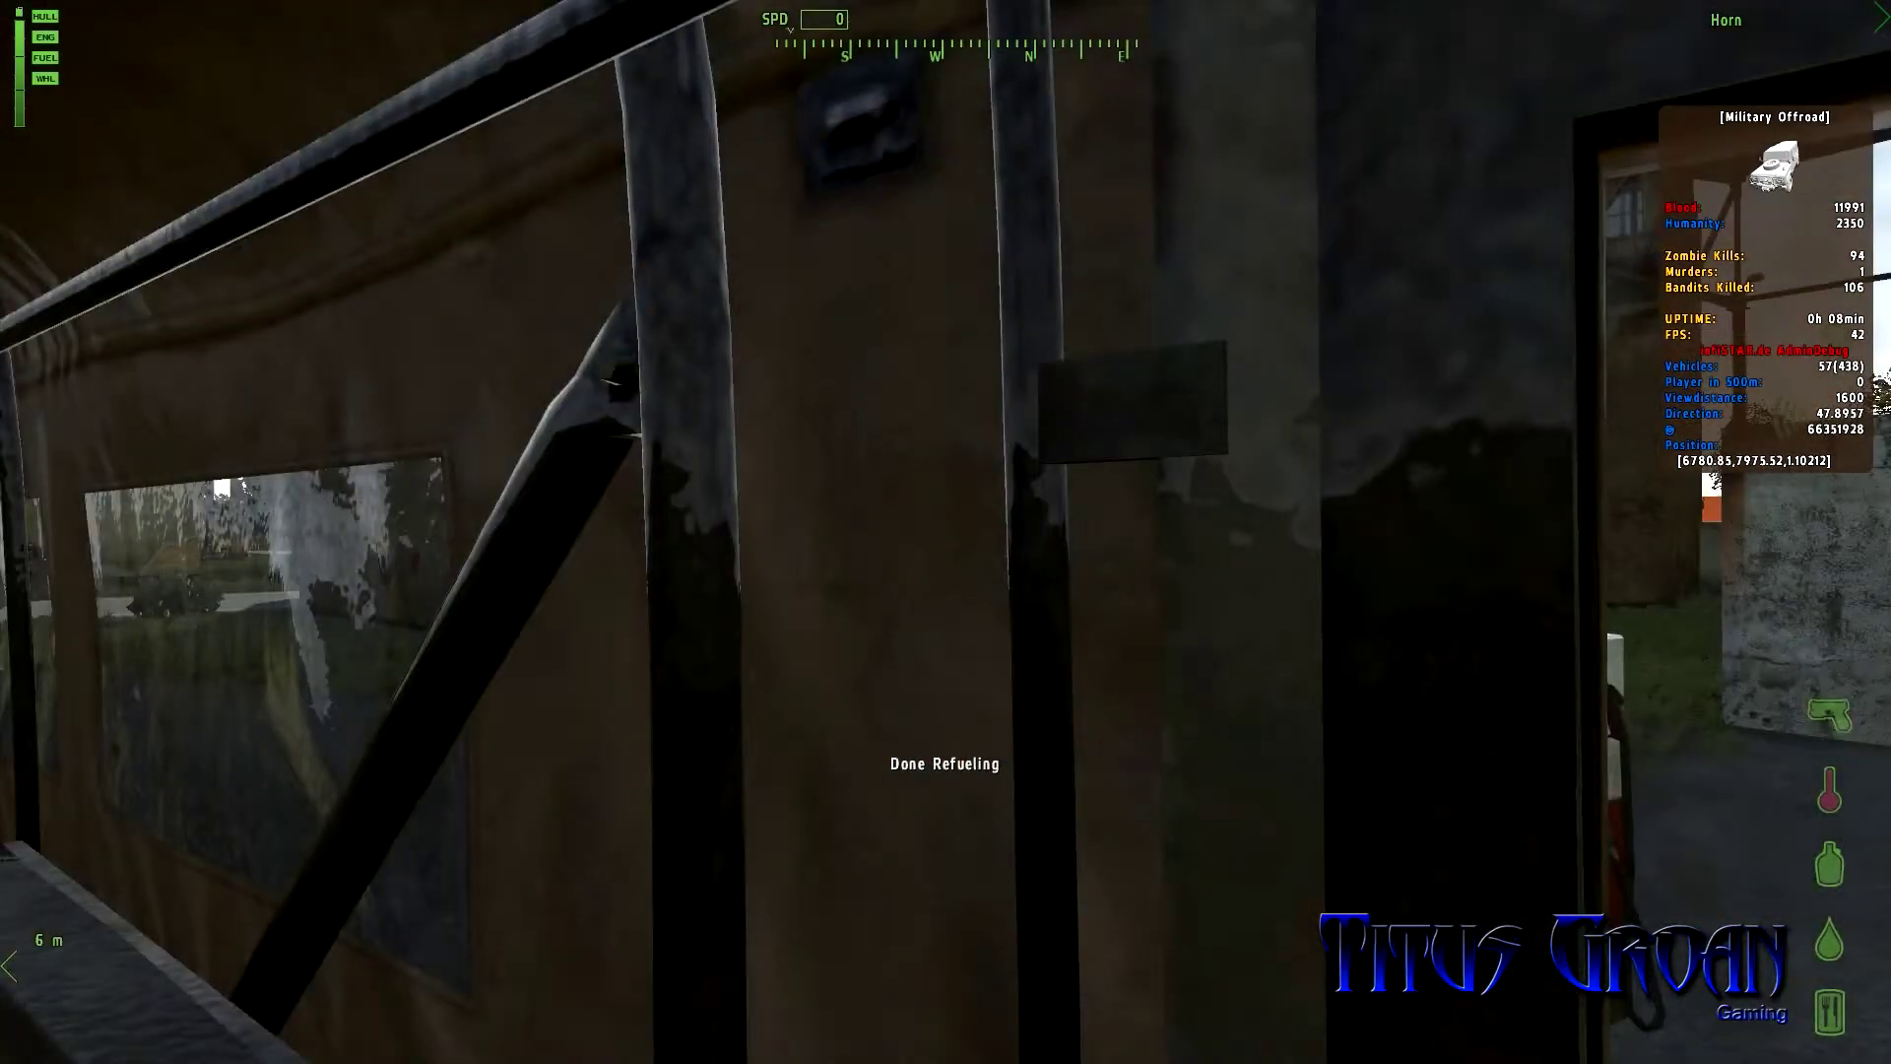
{"action": "key", "text": "w"}
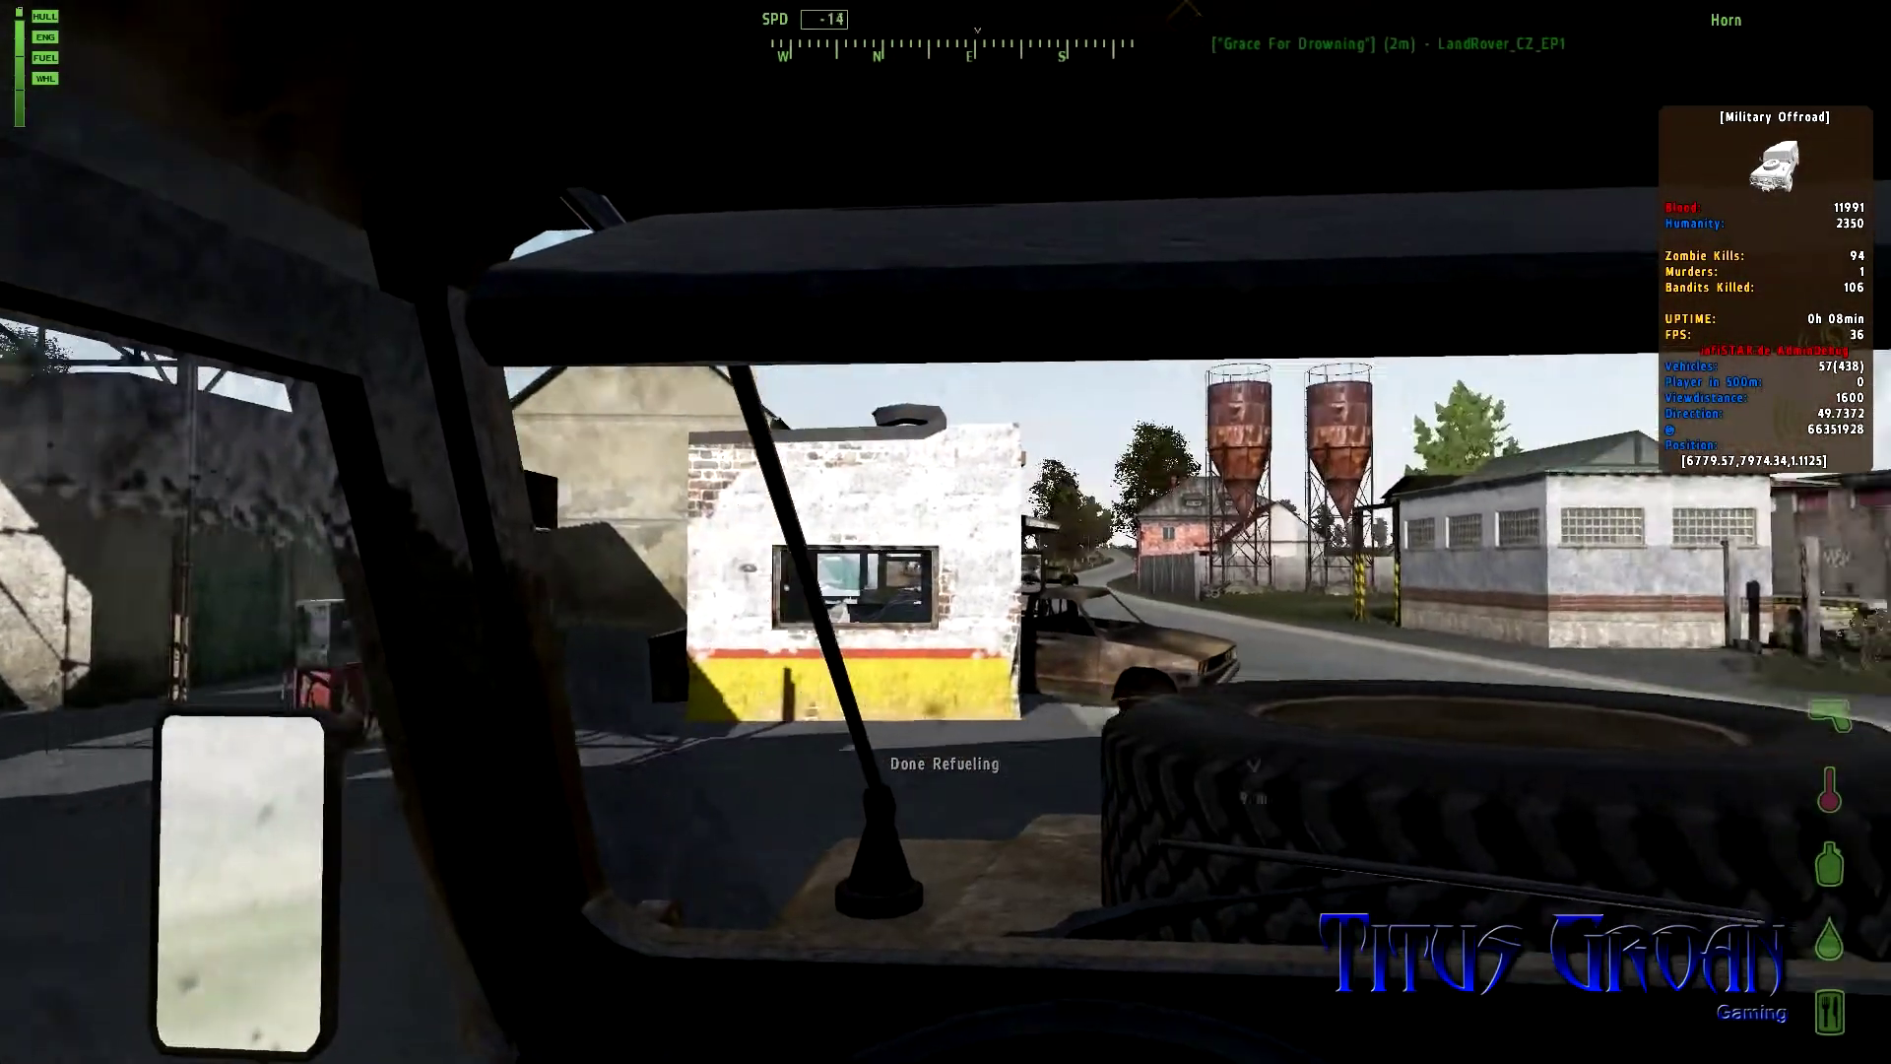
{"action": "key", "text": "w"}
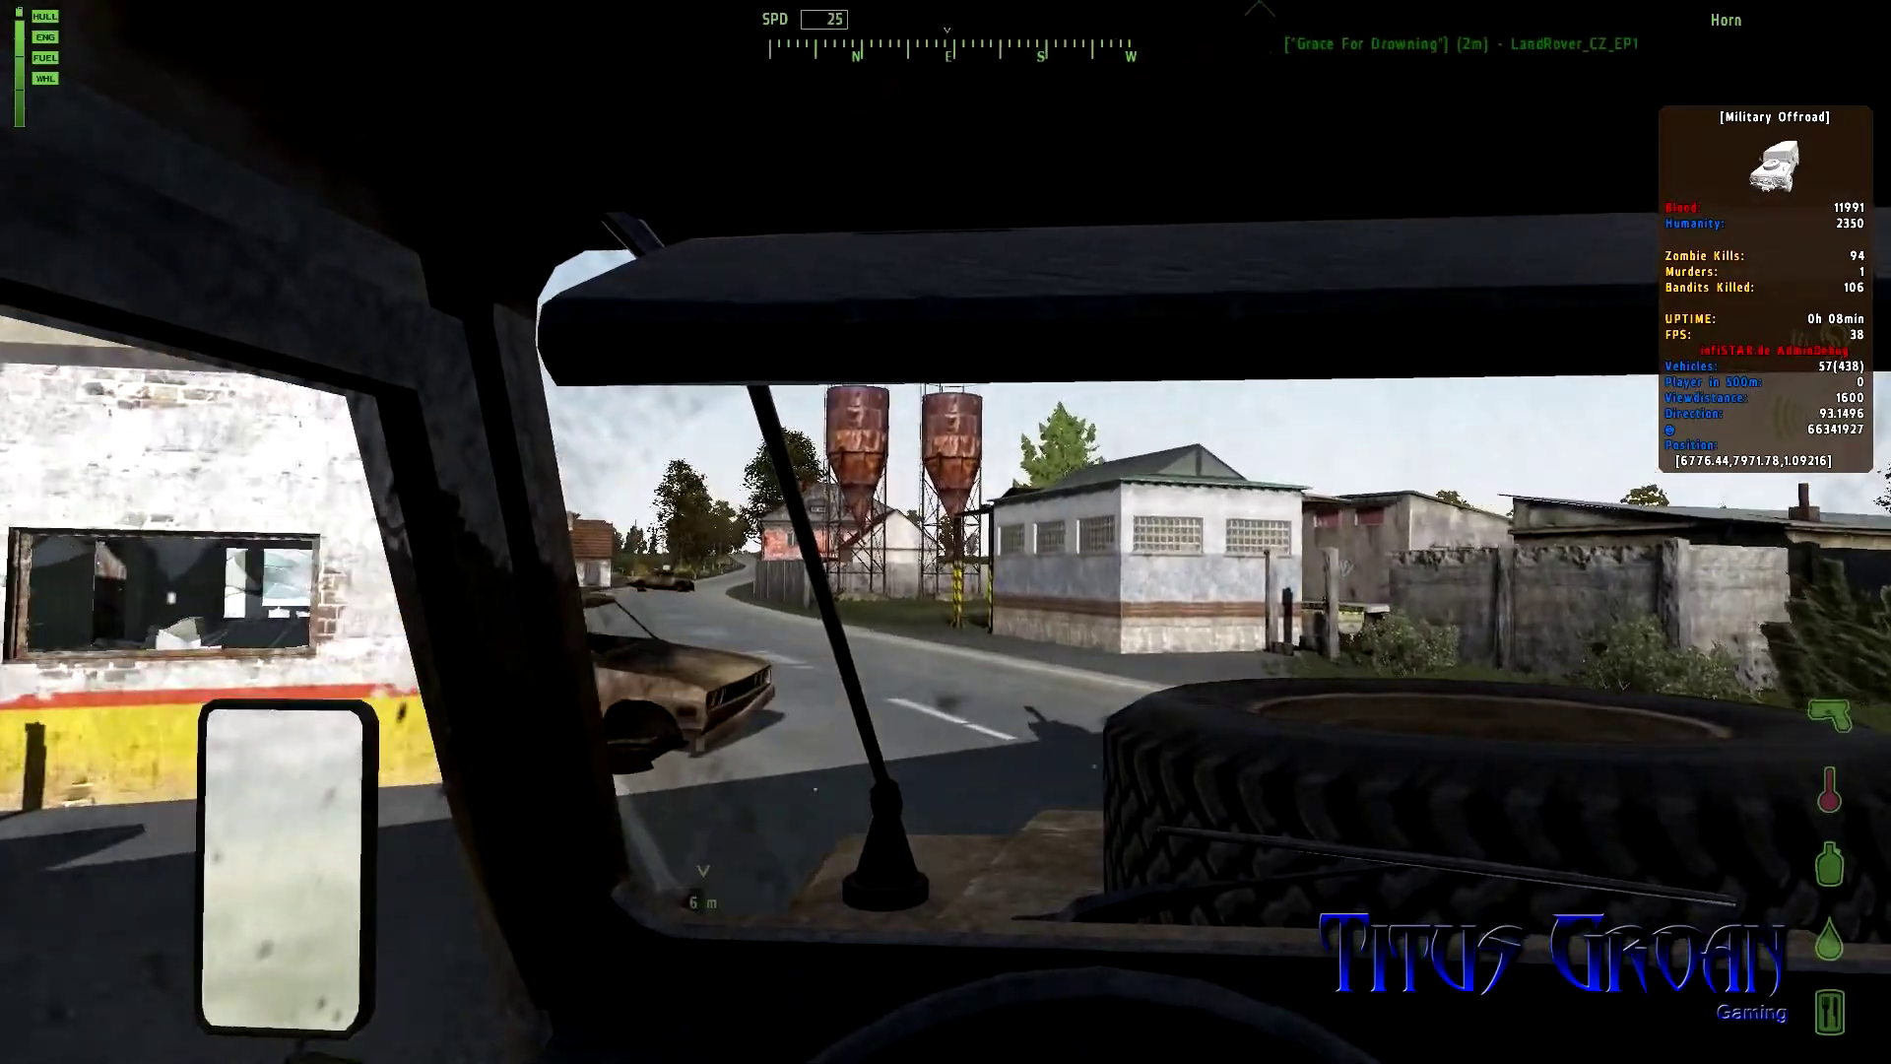
{"action": "key", "text": "w"}
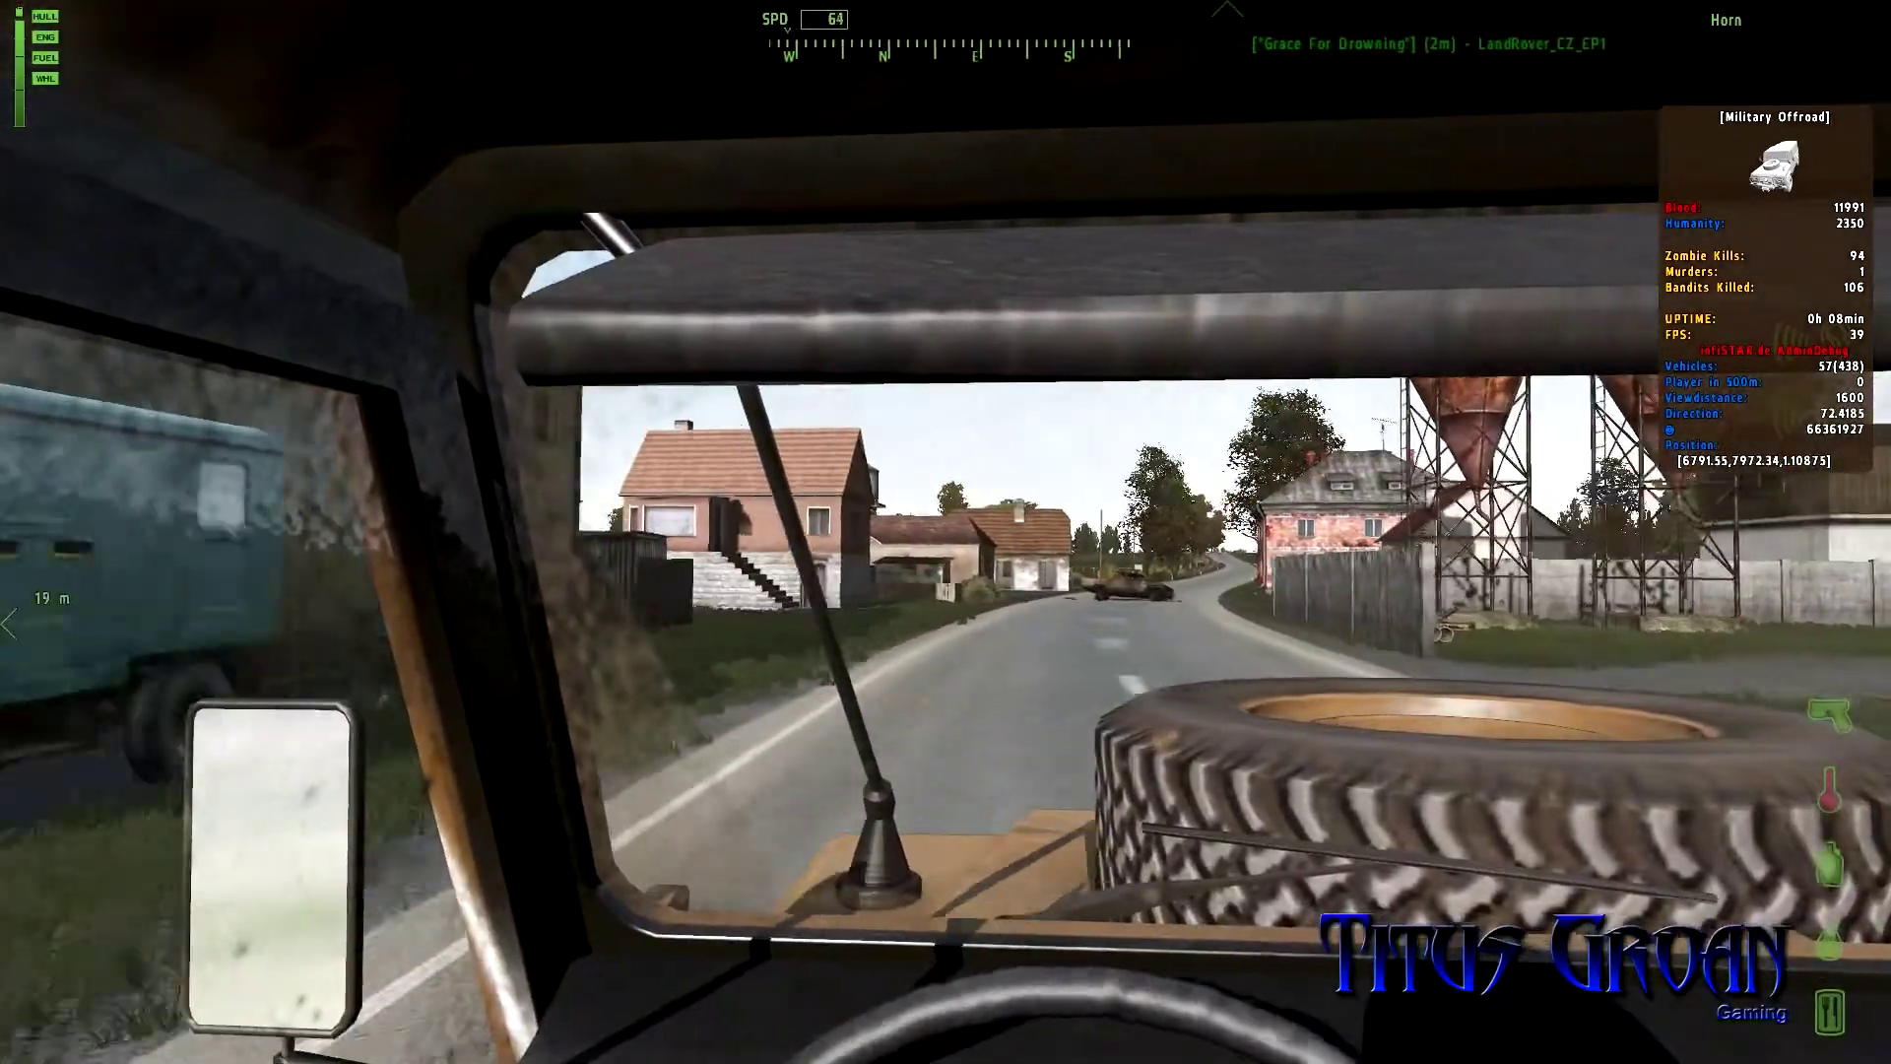
{"action": "key", "text": "d"}
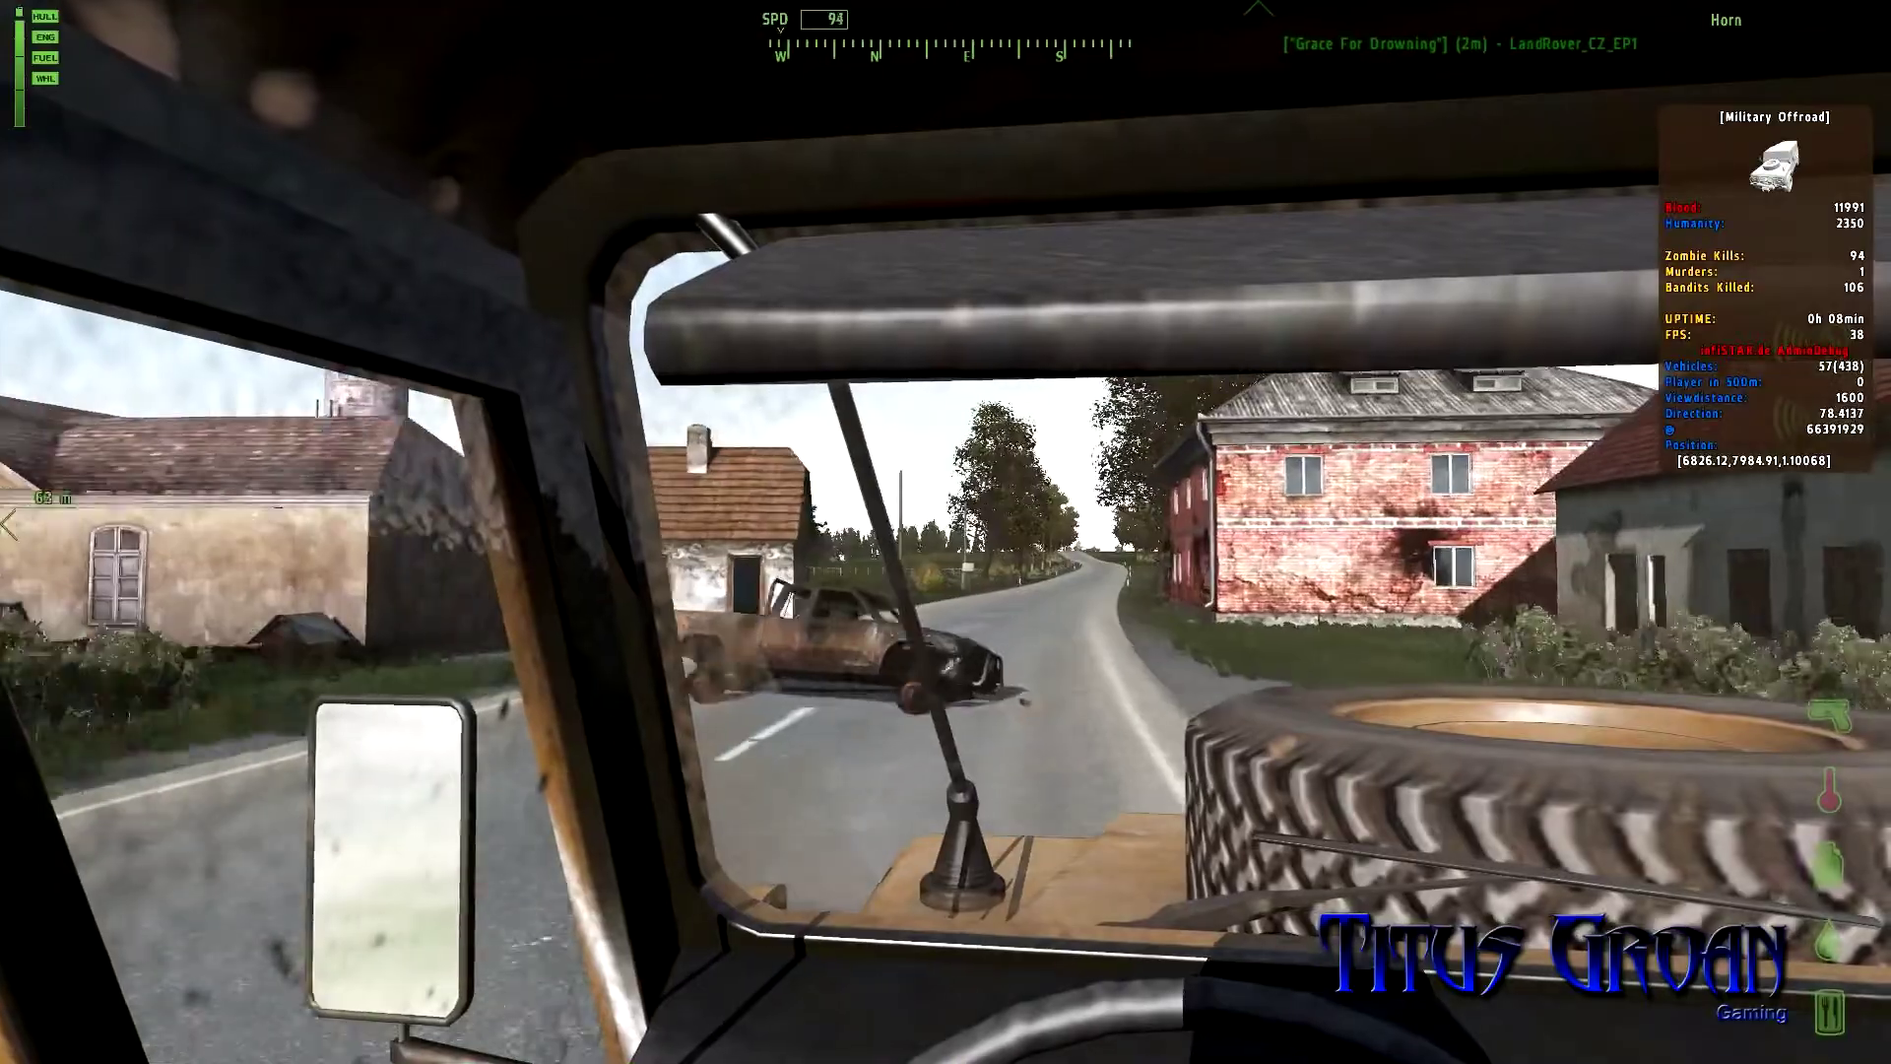
{"action": "key", "text": "w"}
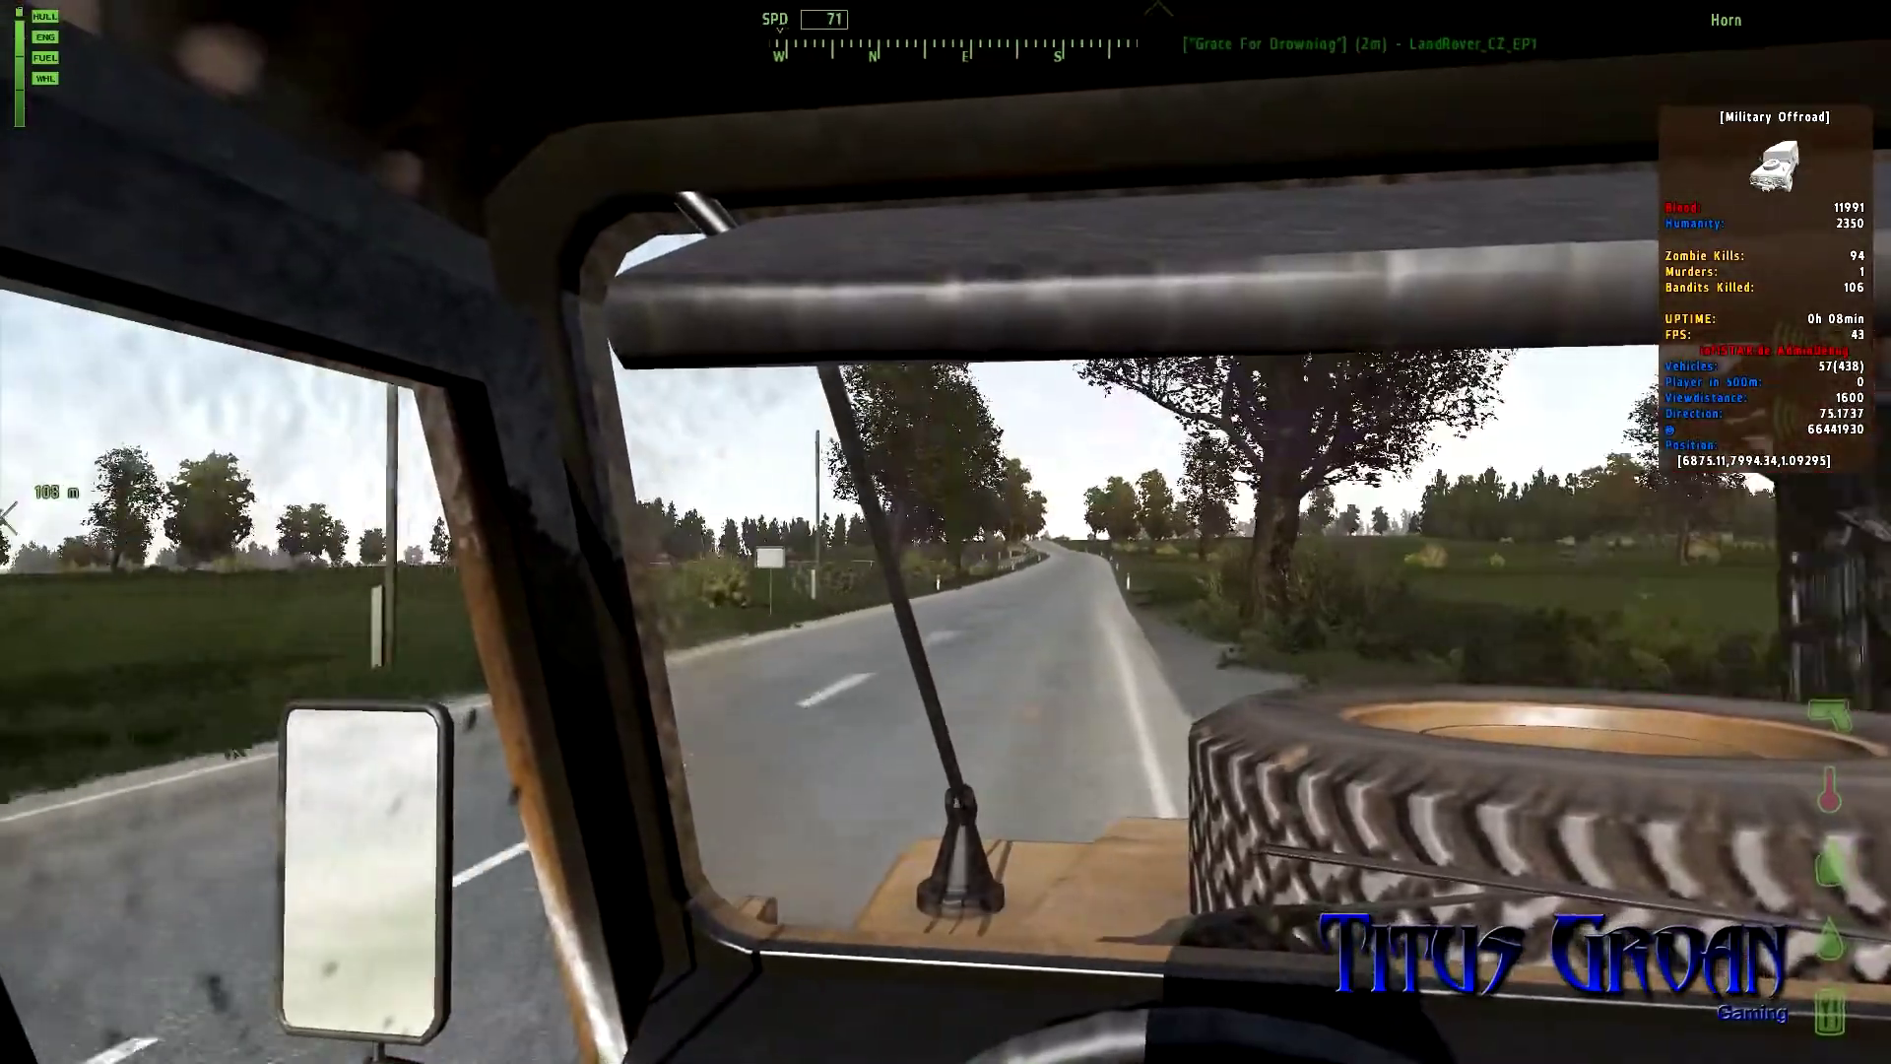
{"action": "key", "text": "w"}
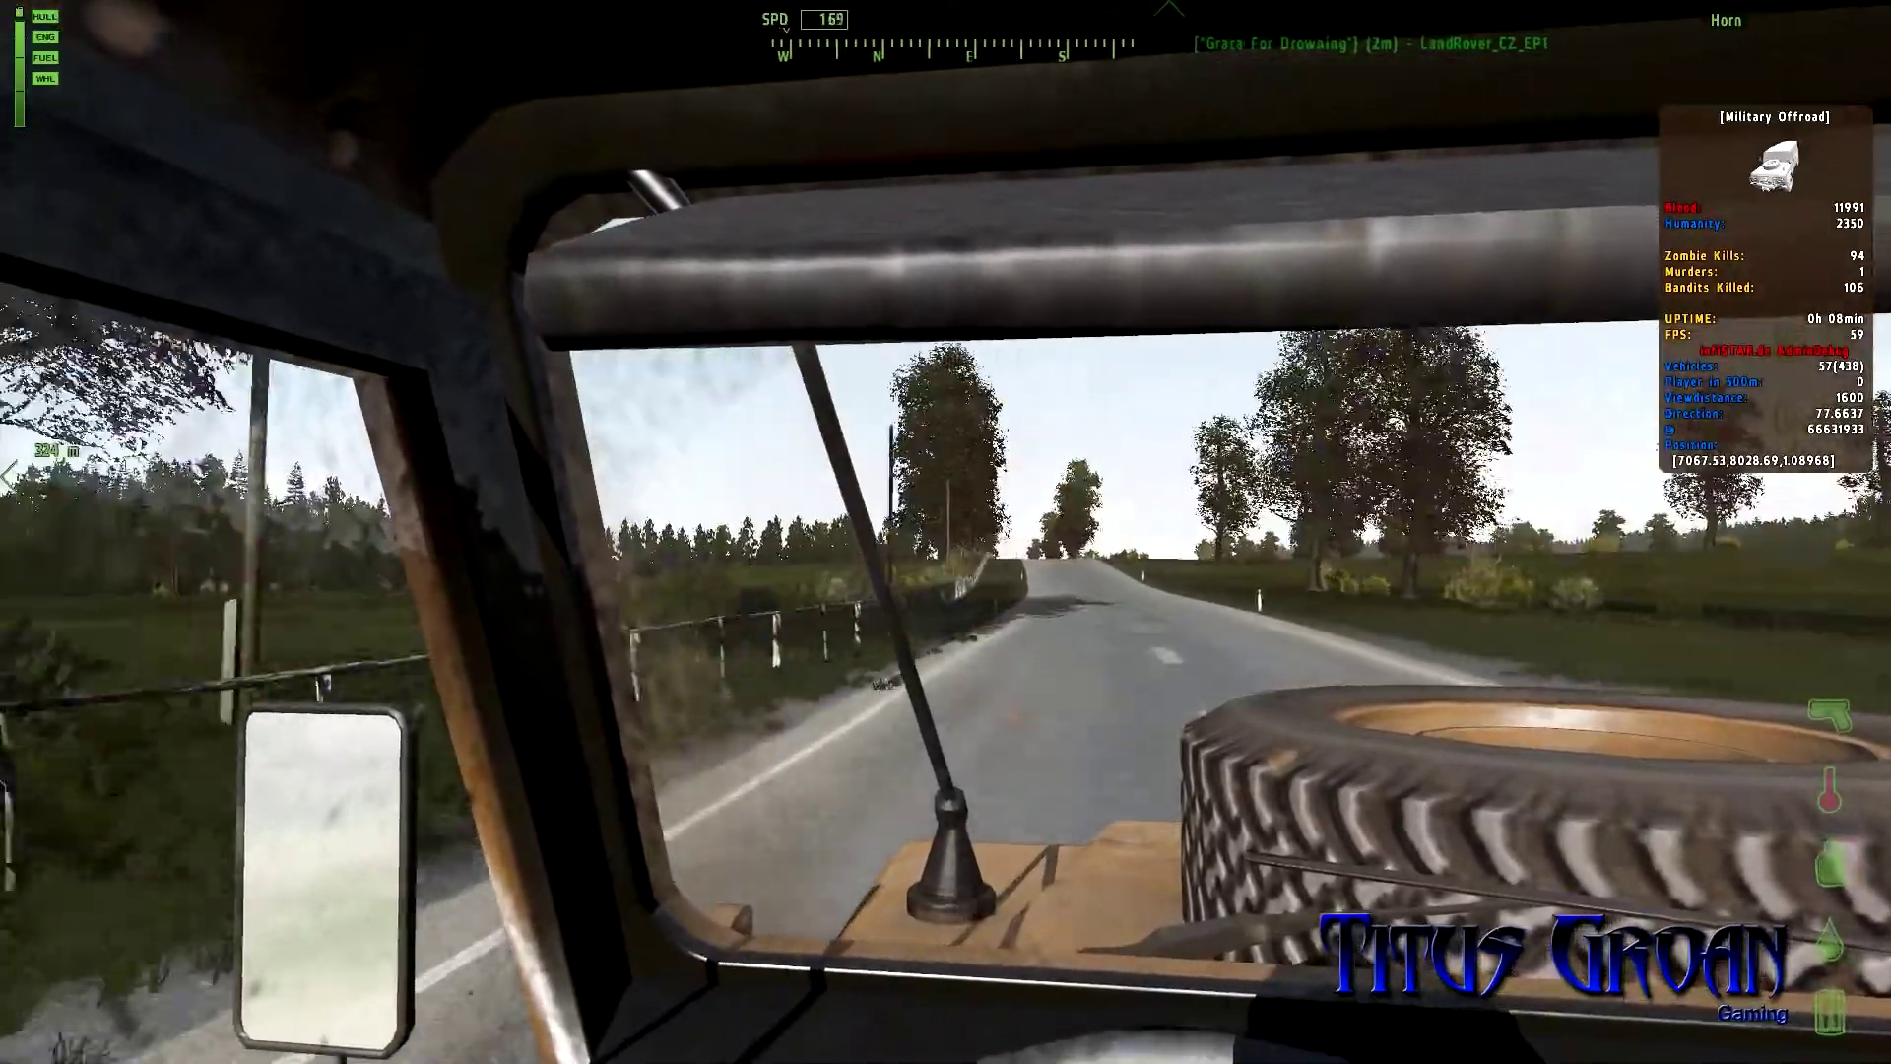
{"action": "key", "text": "w"}
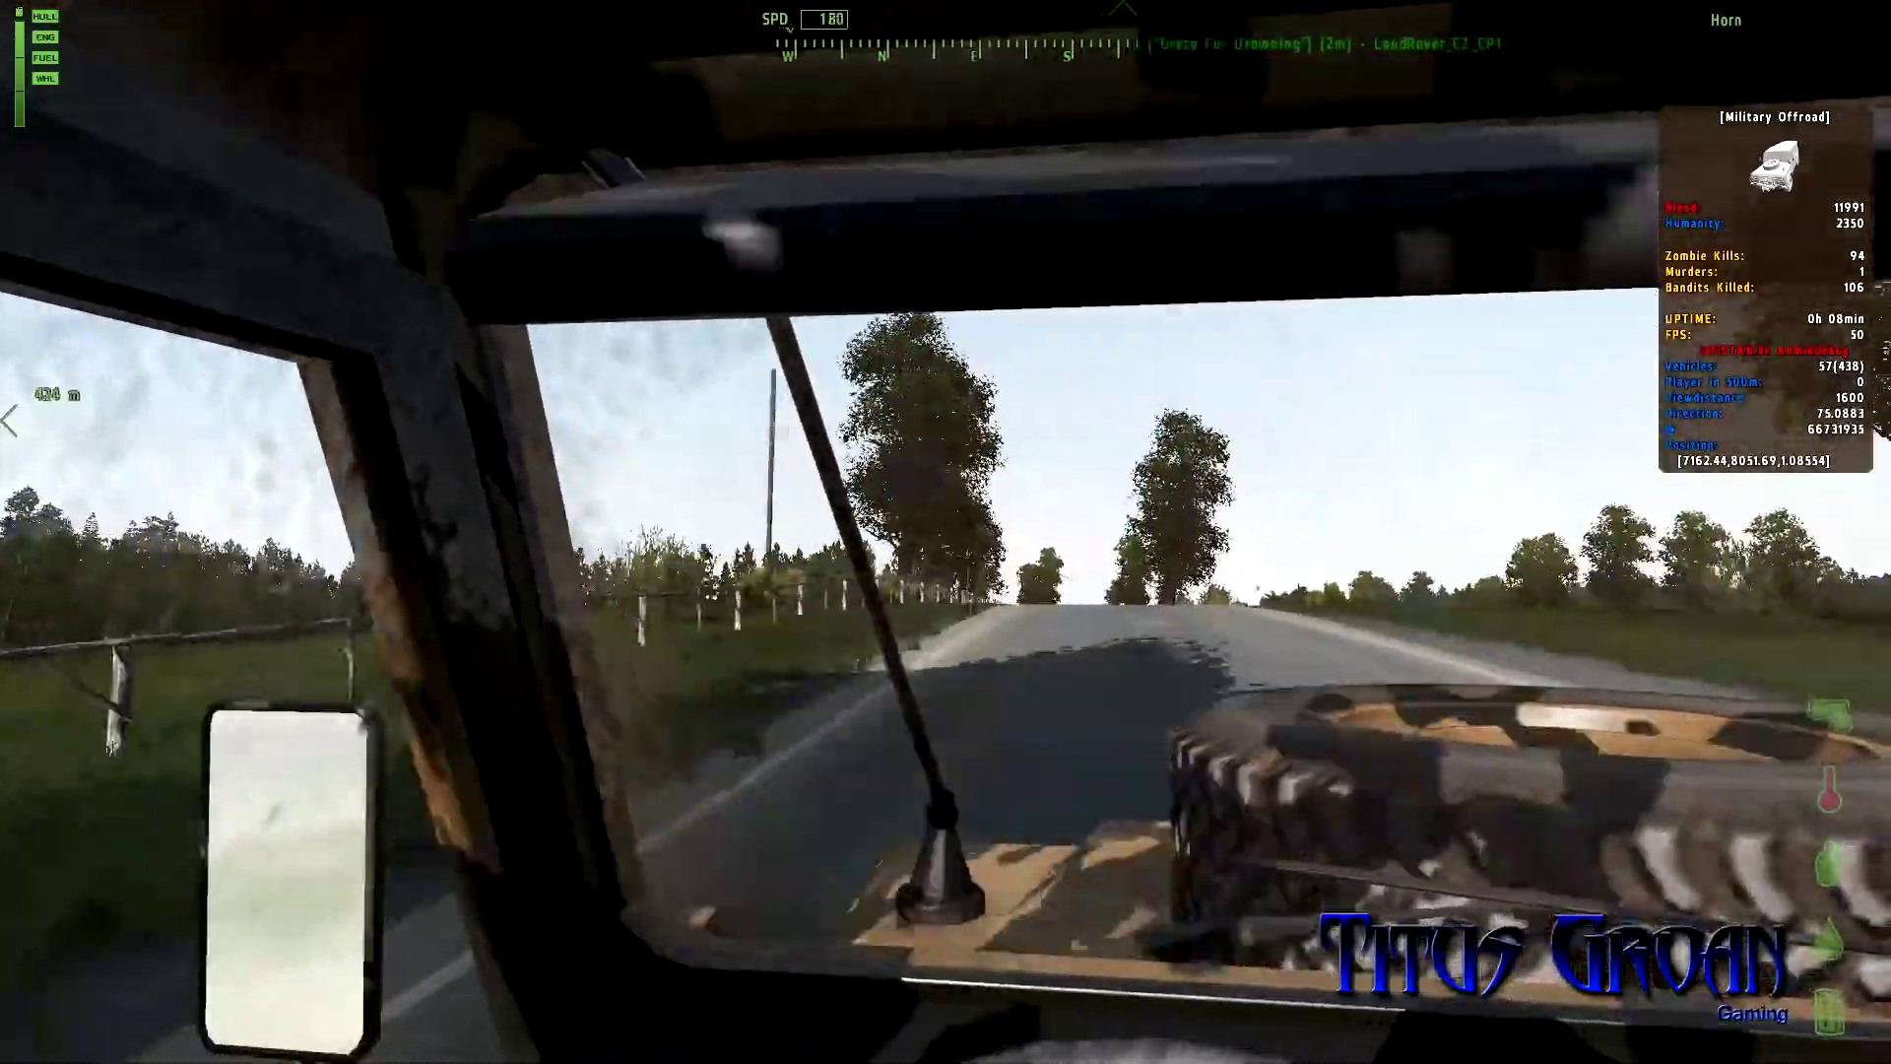
{"action": "key", "text": "w"}
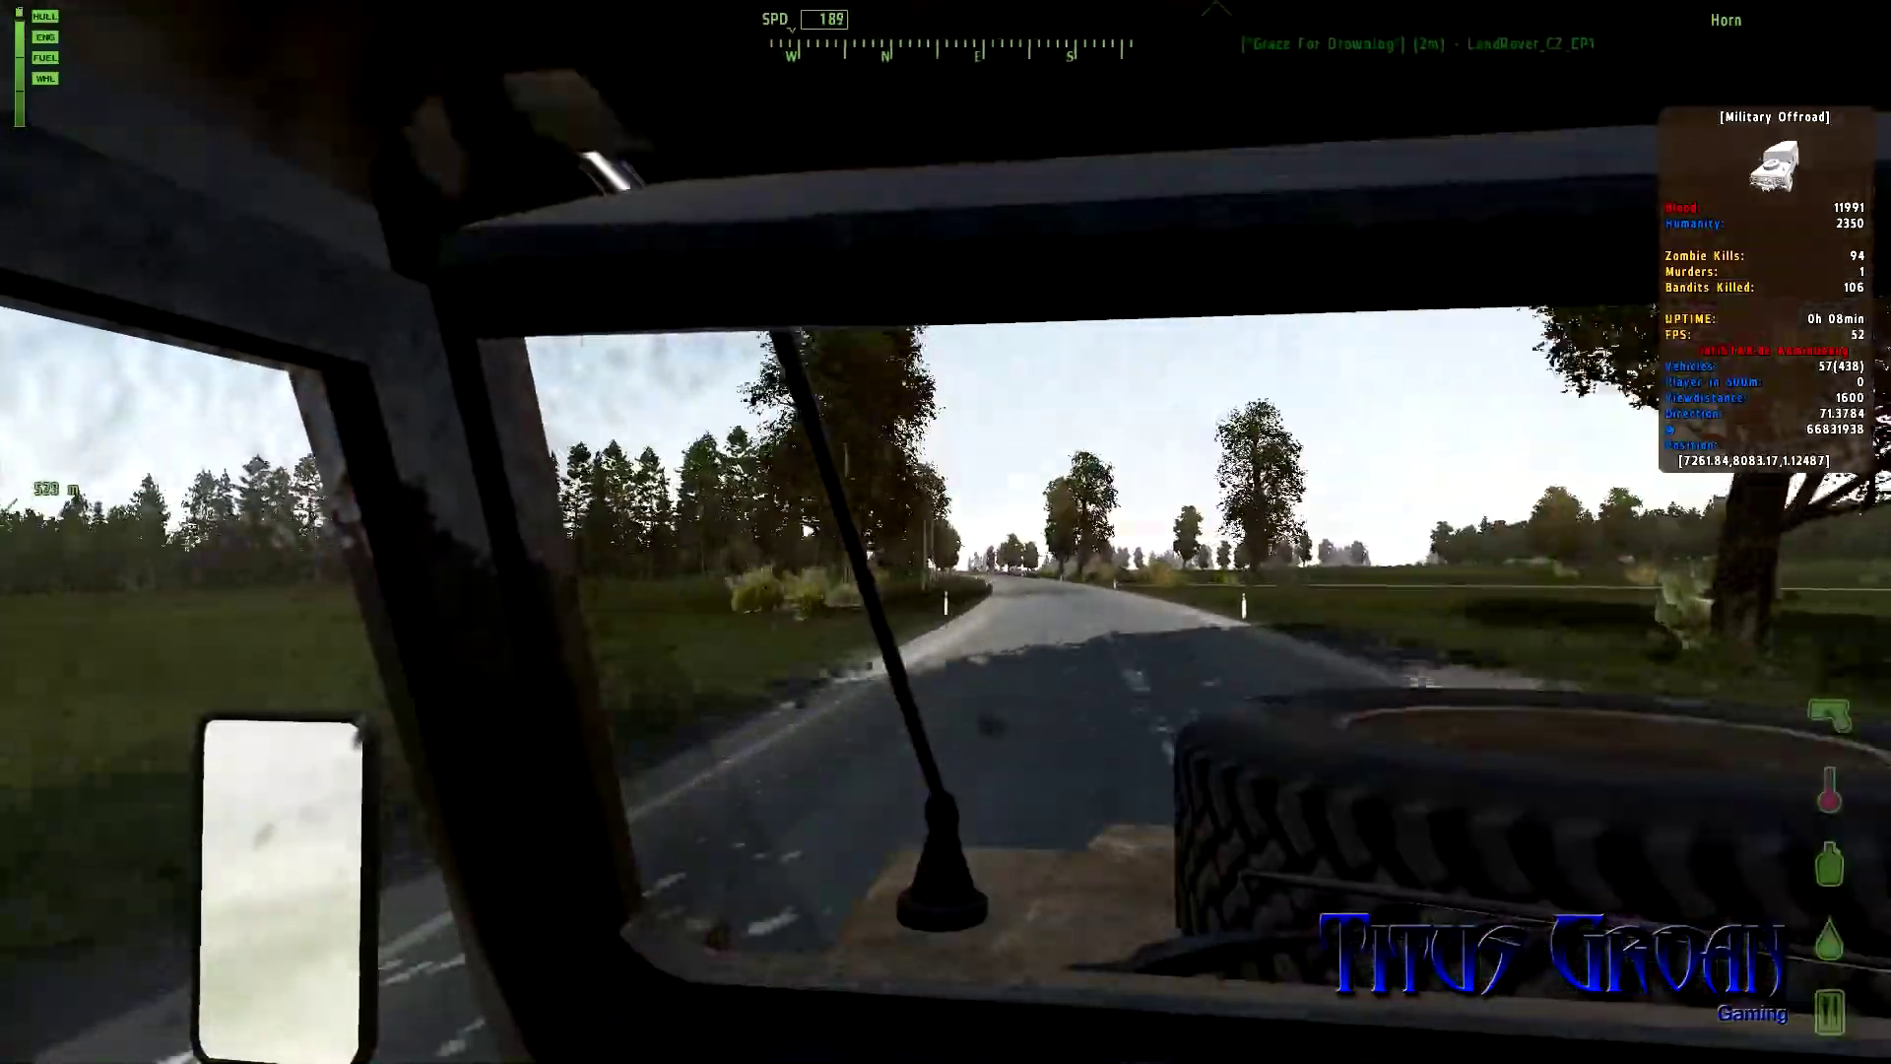
{"action": "key", "text": "w"}
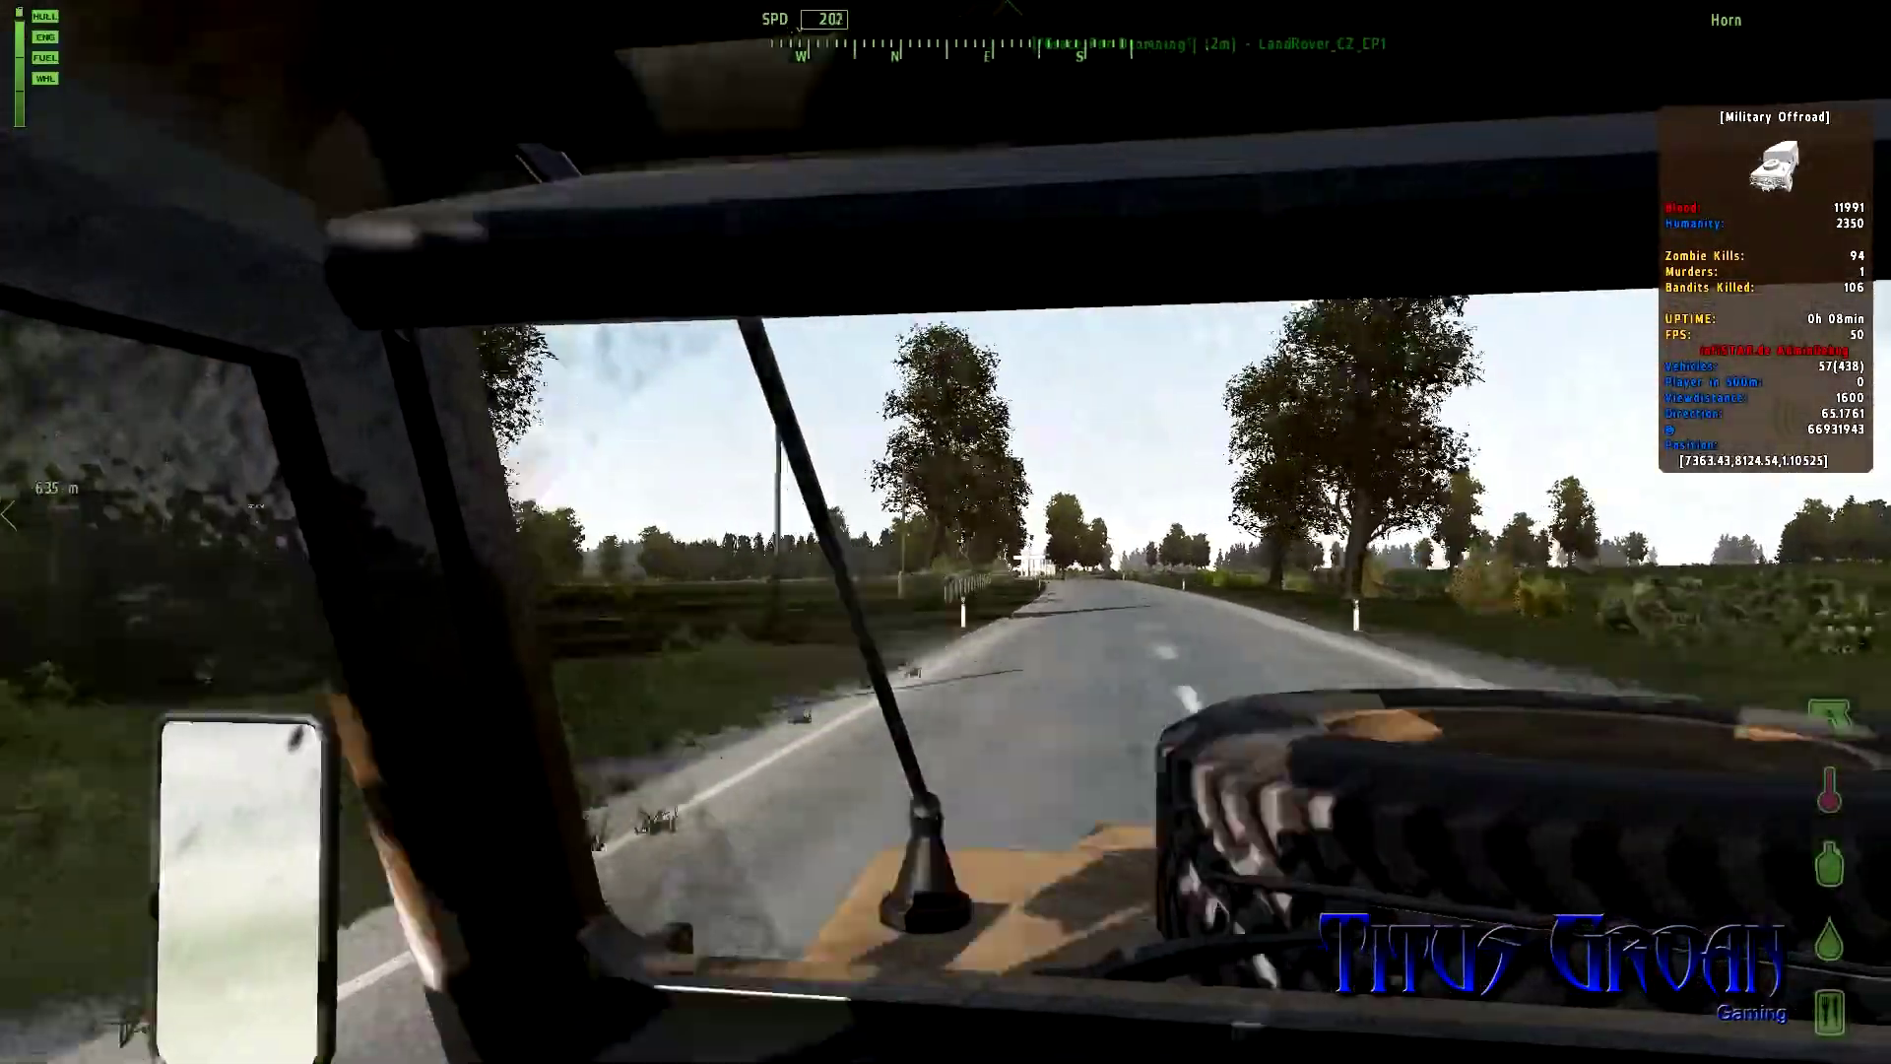
{"action": "key", "text": "s"}
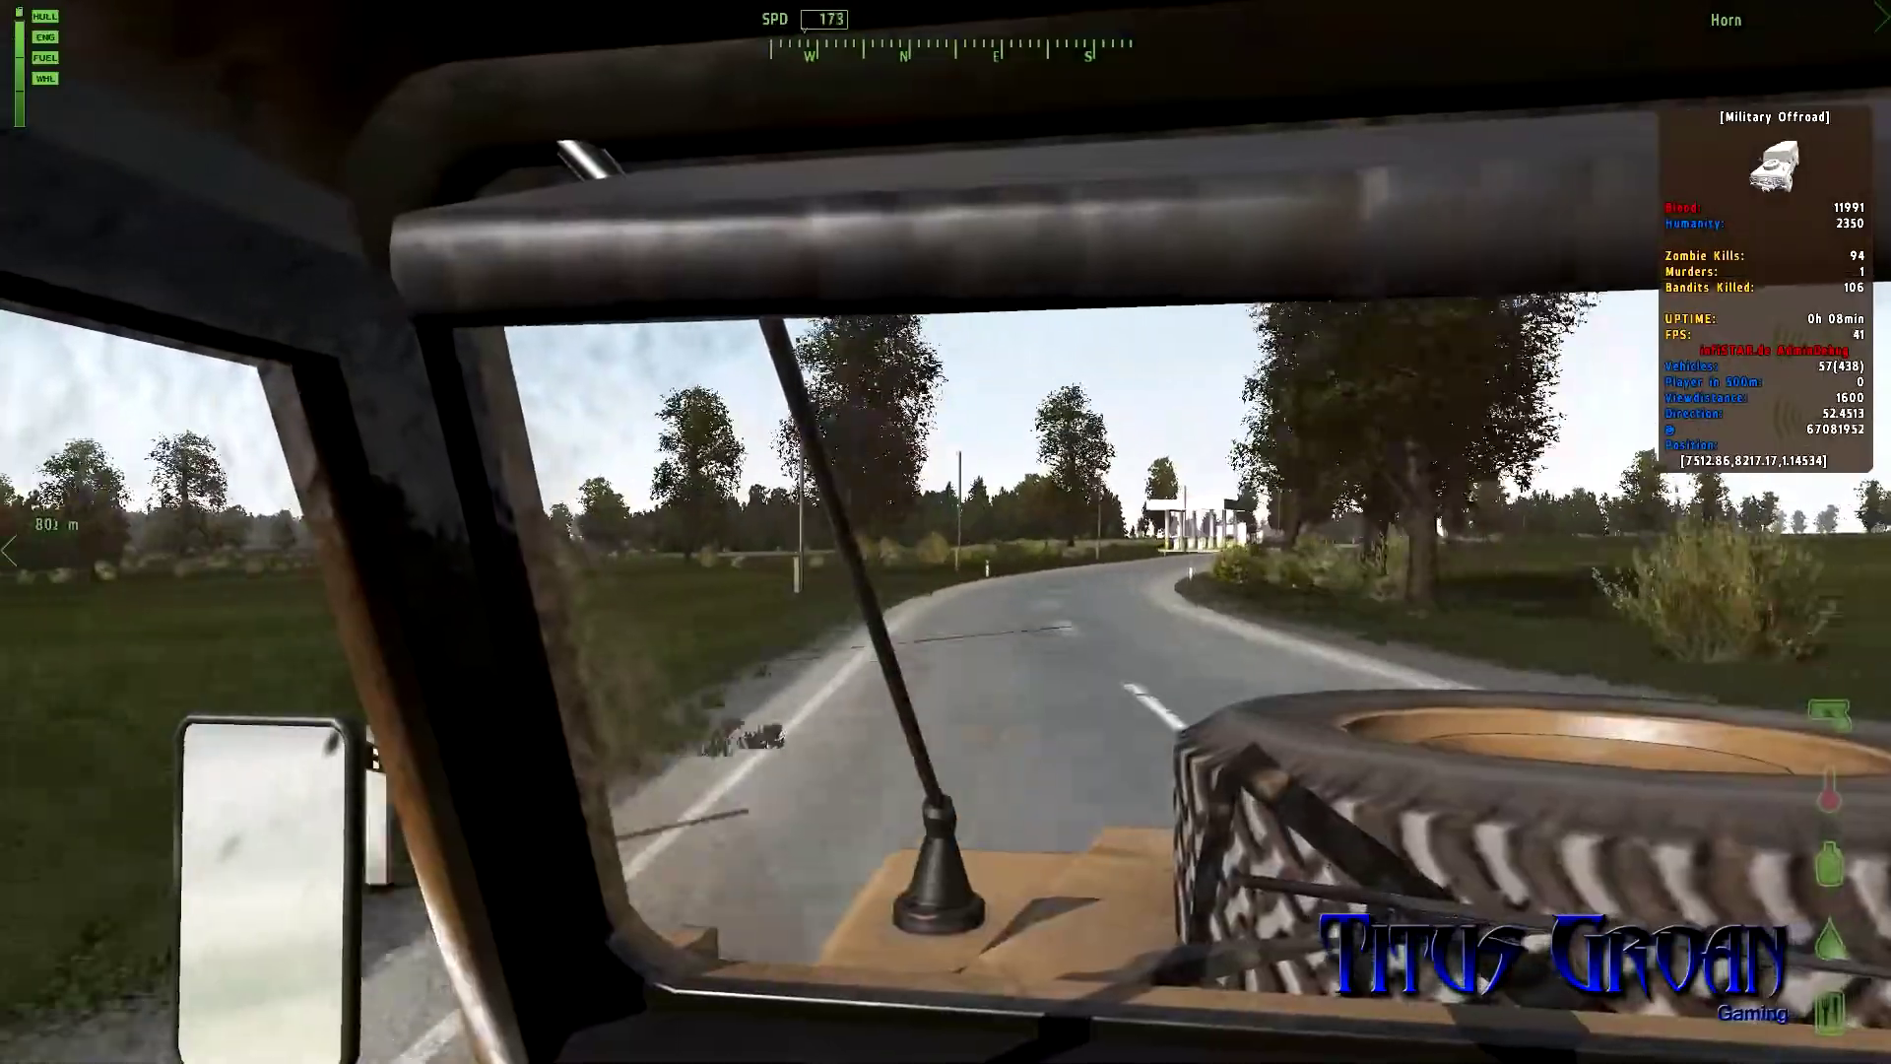
{"action": "key", "text": "s"}
{"action": "key", "text": "d"}
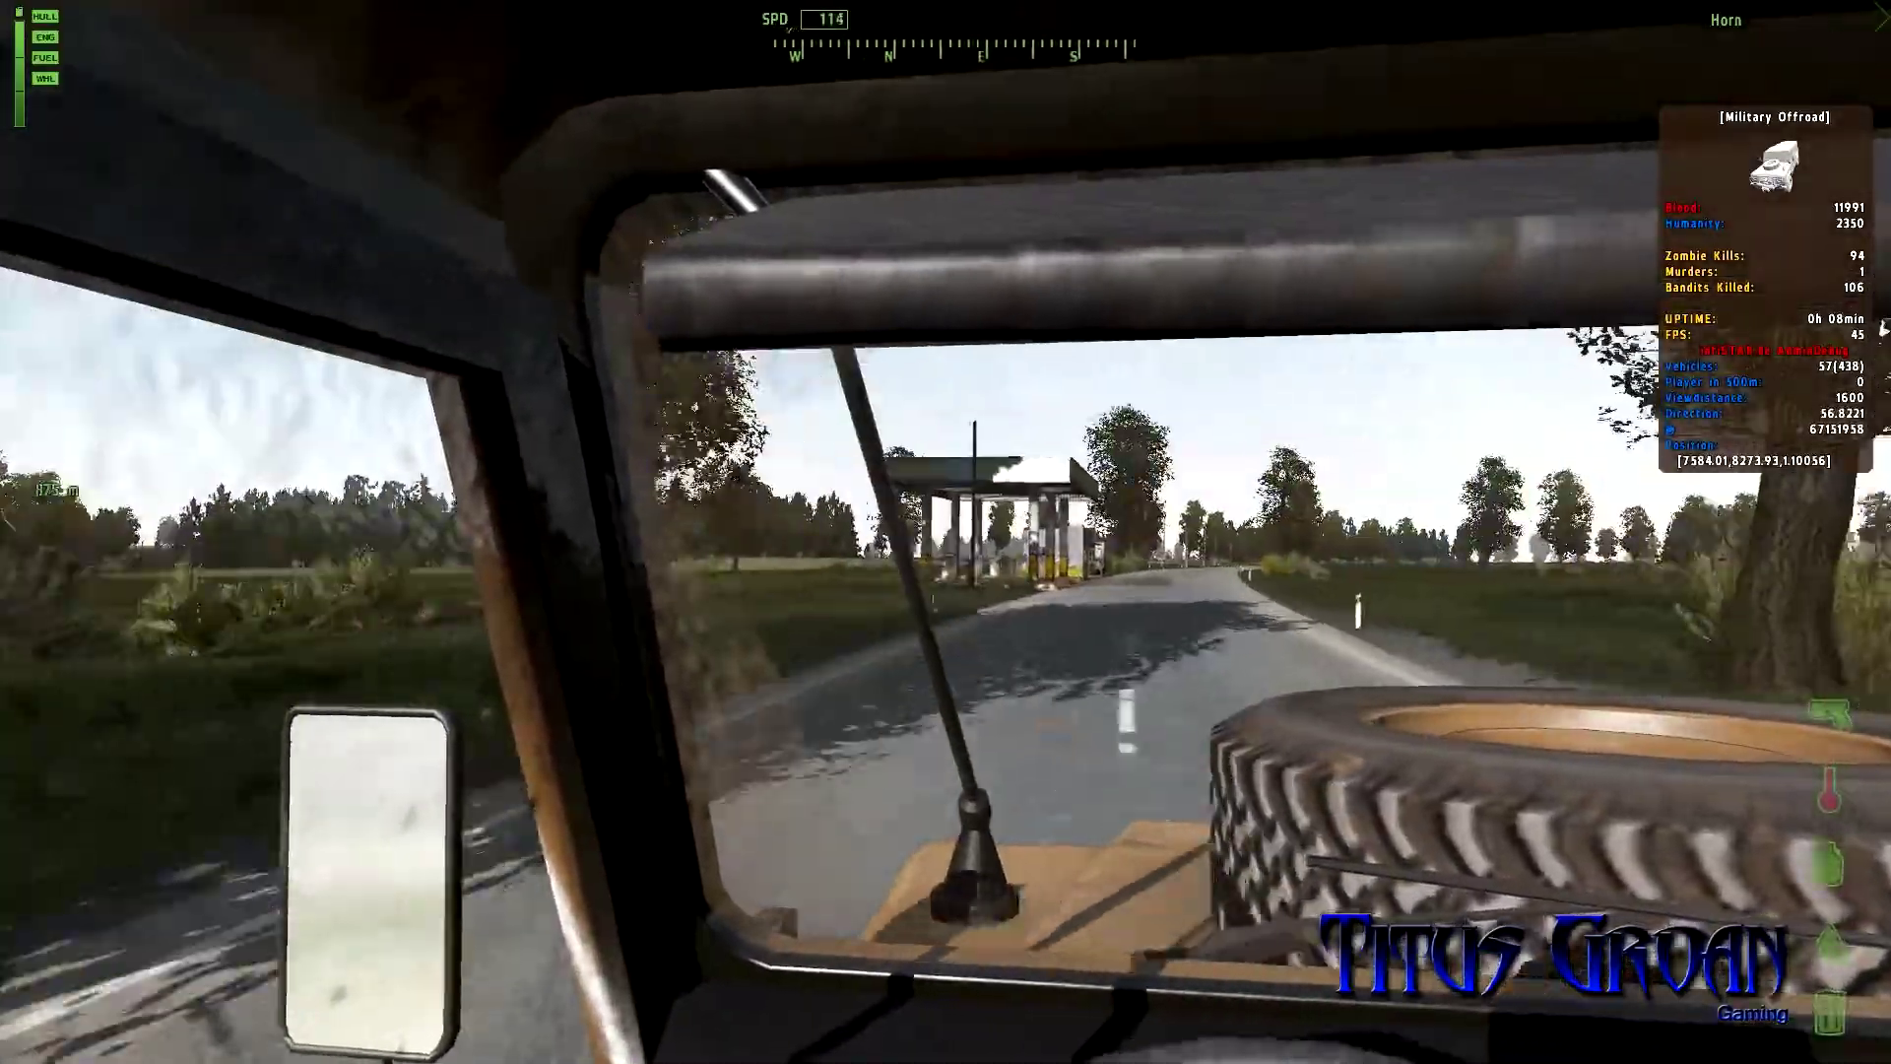
{"action": "key", "text": "s"}
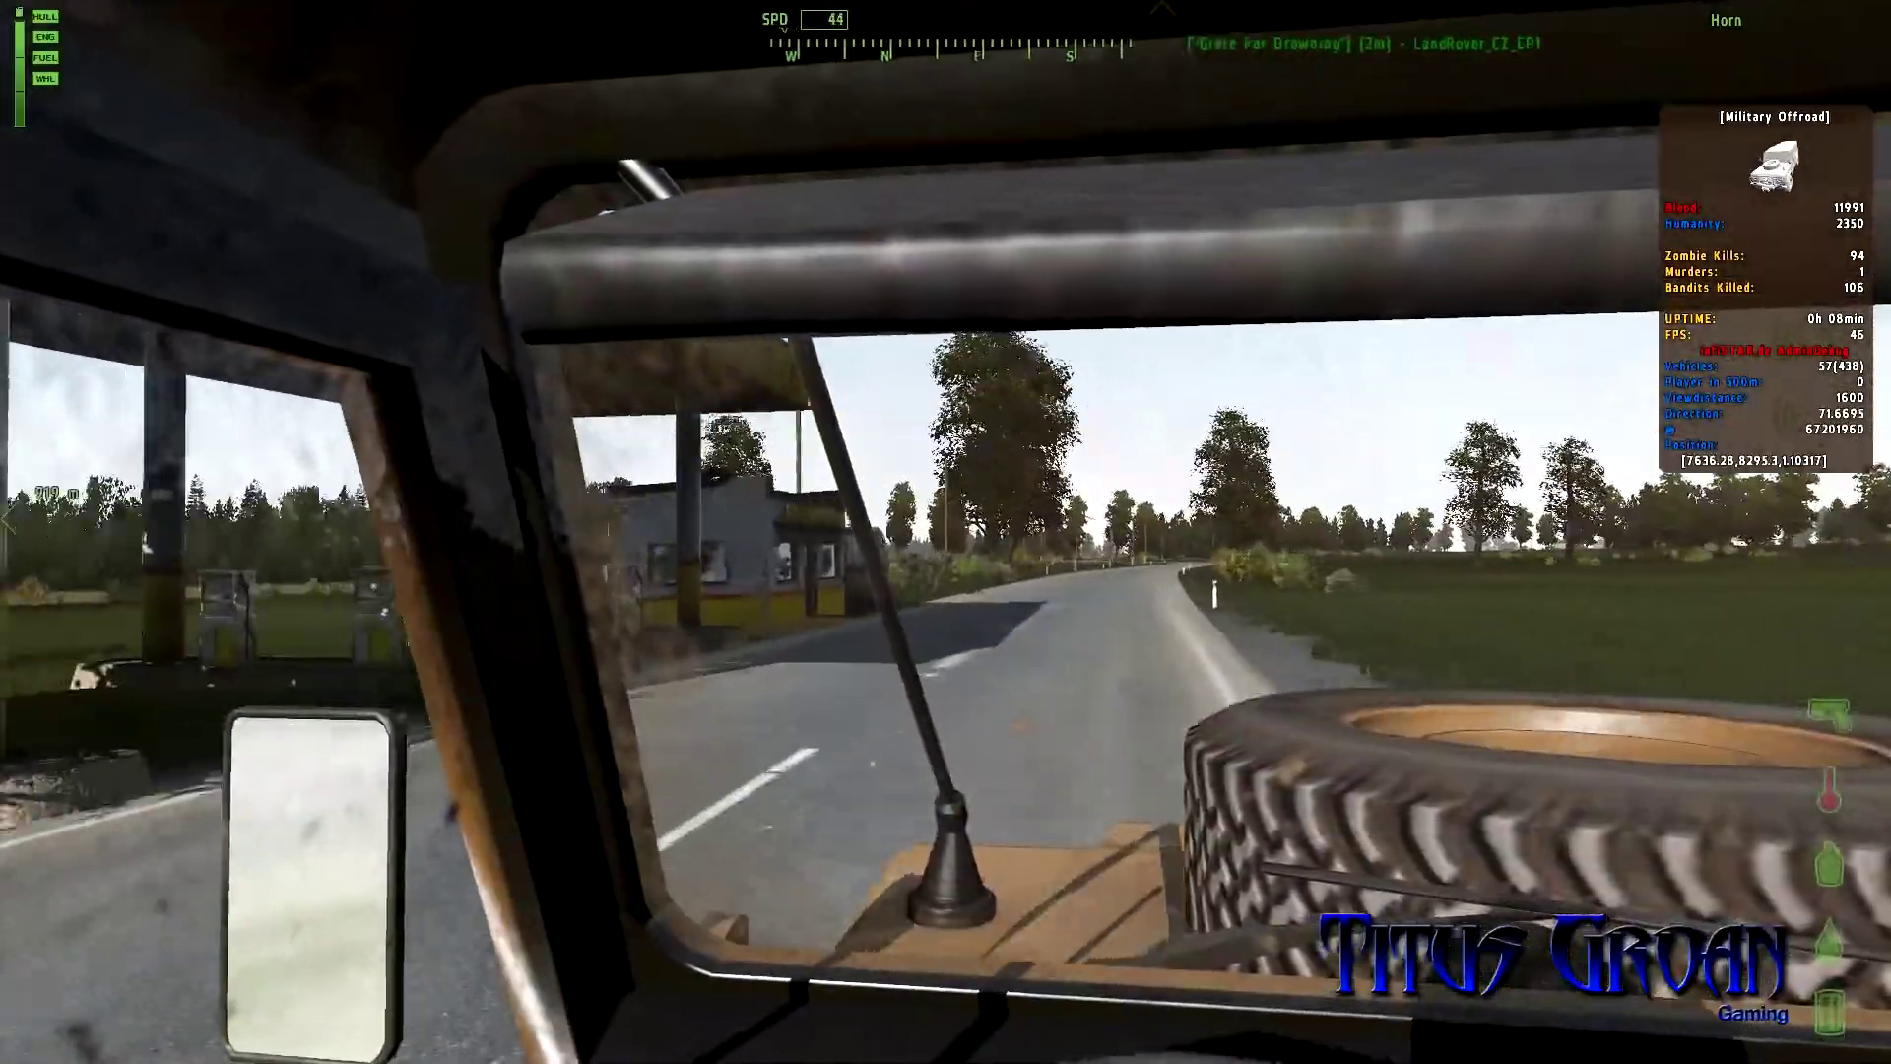
{"action": "key", "text": "a"}
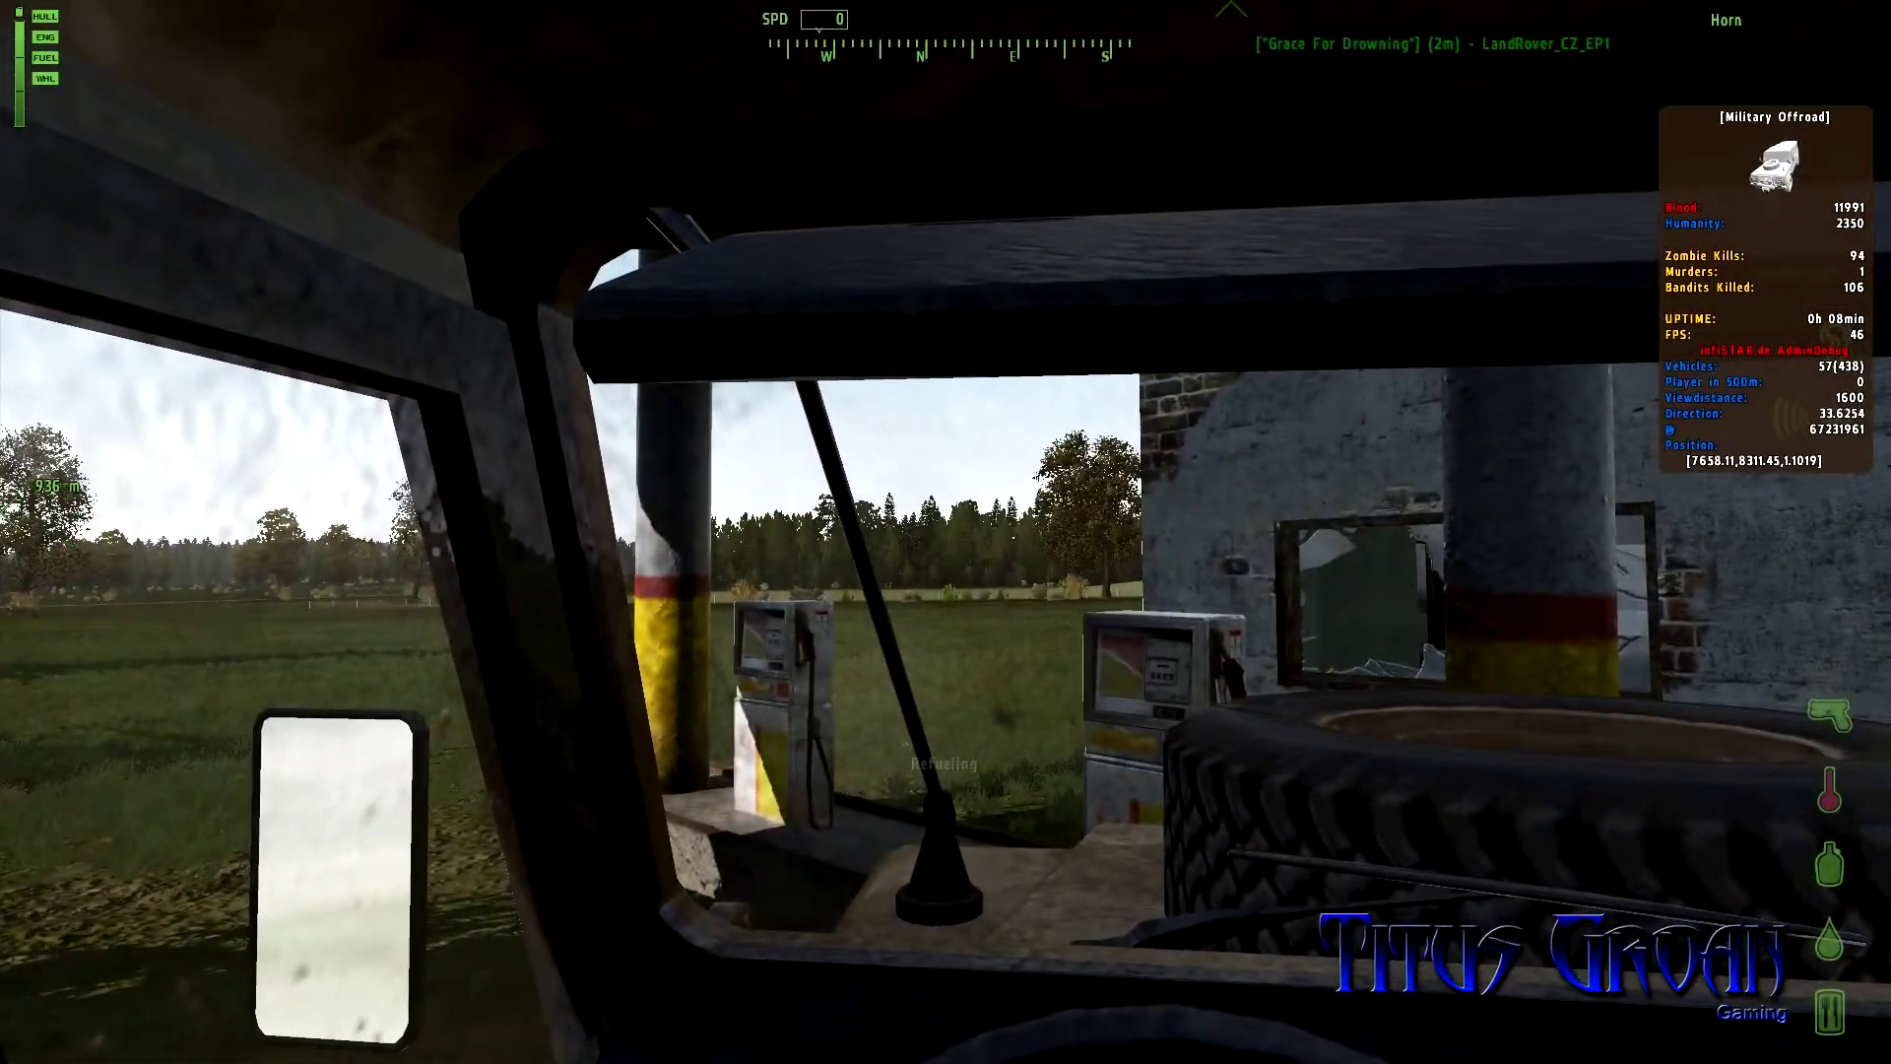
Step: Drive the jeep away from the gas station and stop it in an open field
{"action": "key", "text": "s"}
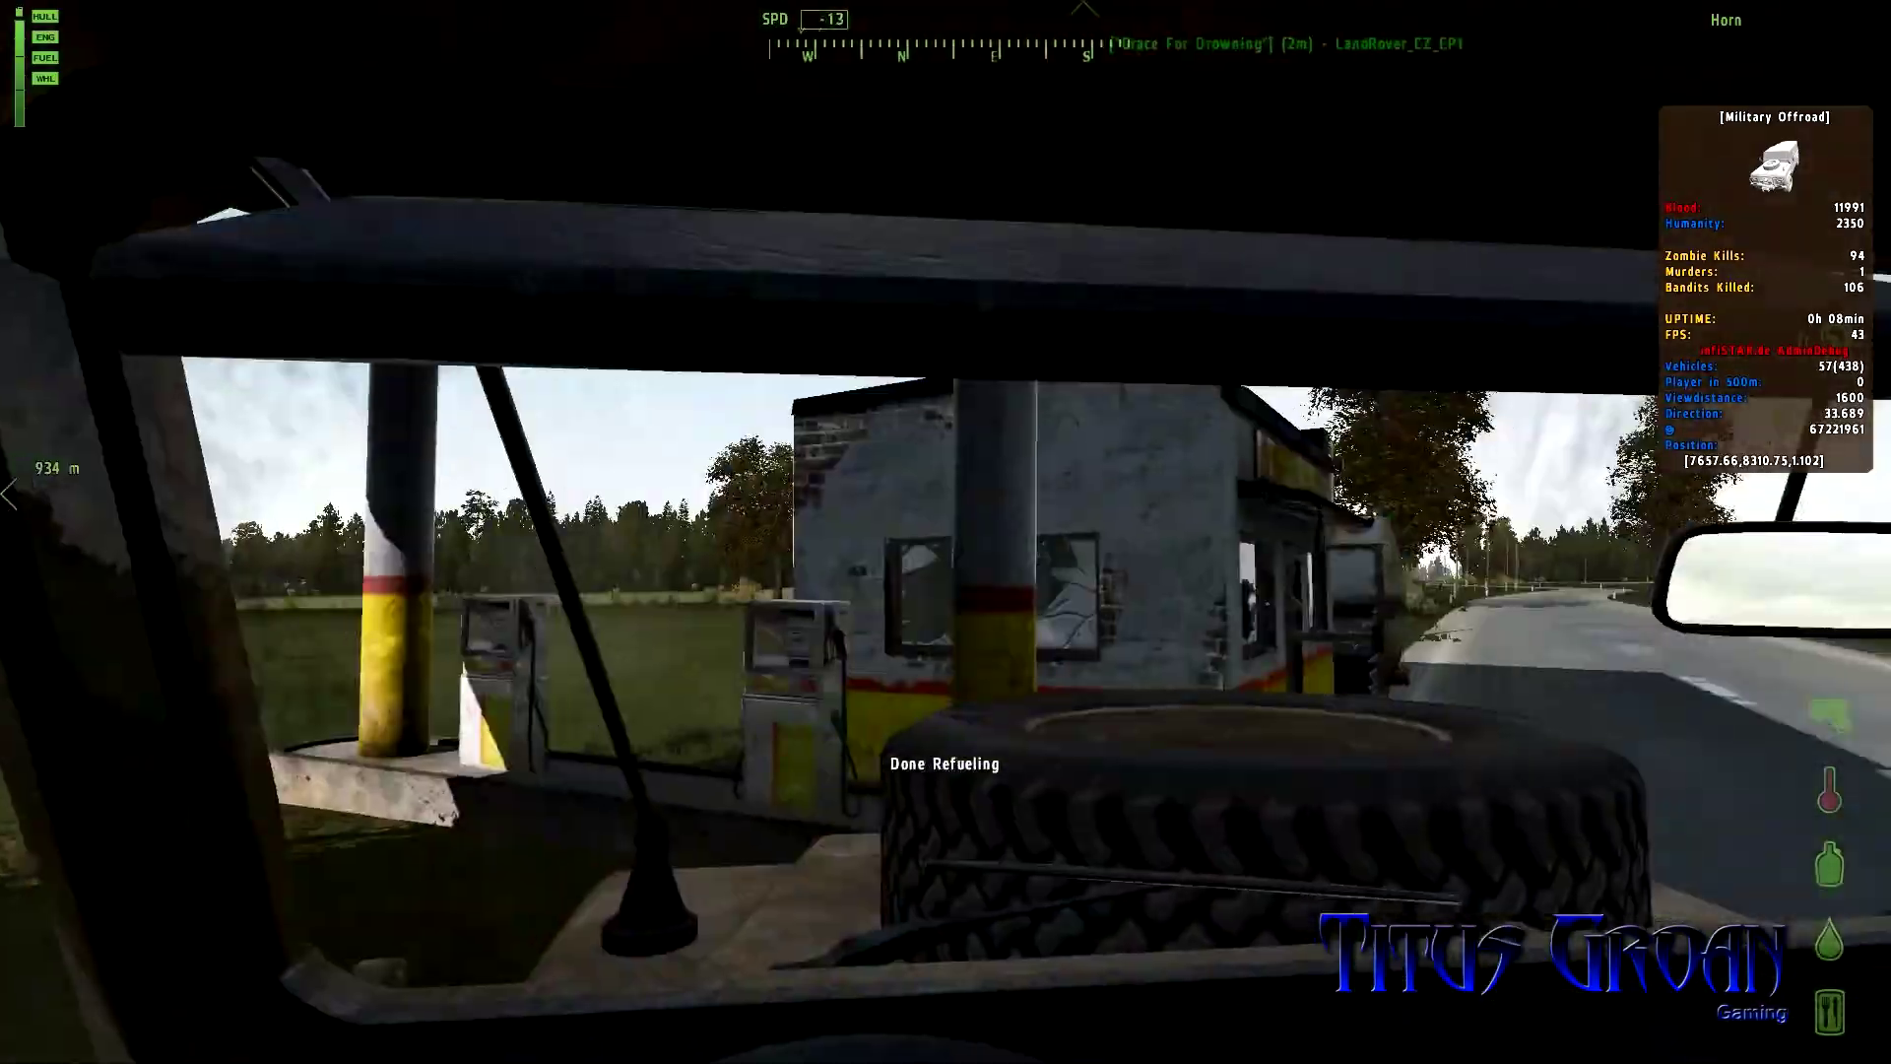
{"action": "key", "text": "w"}
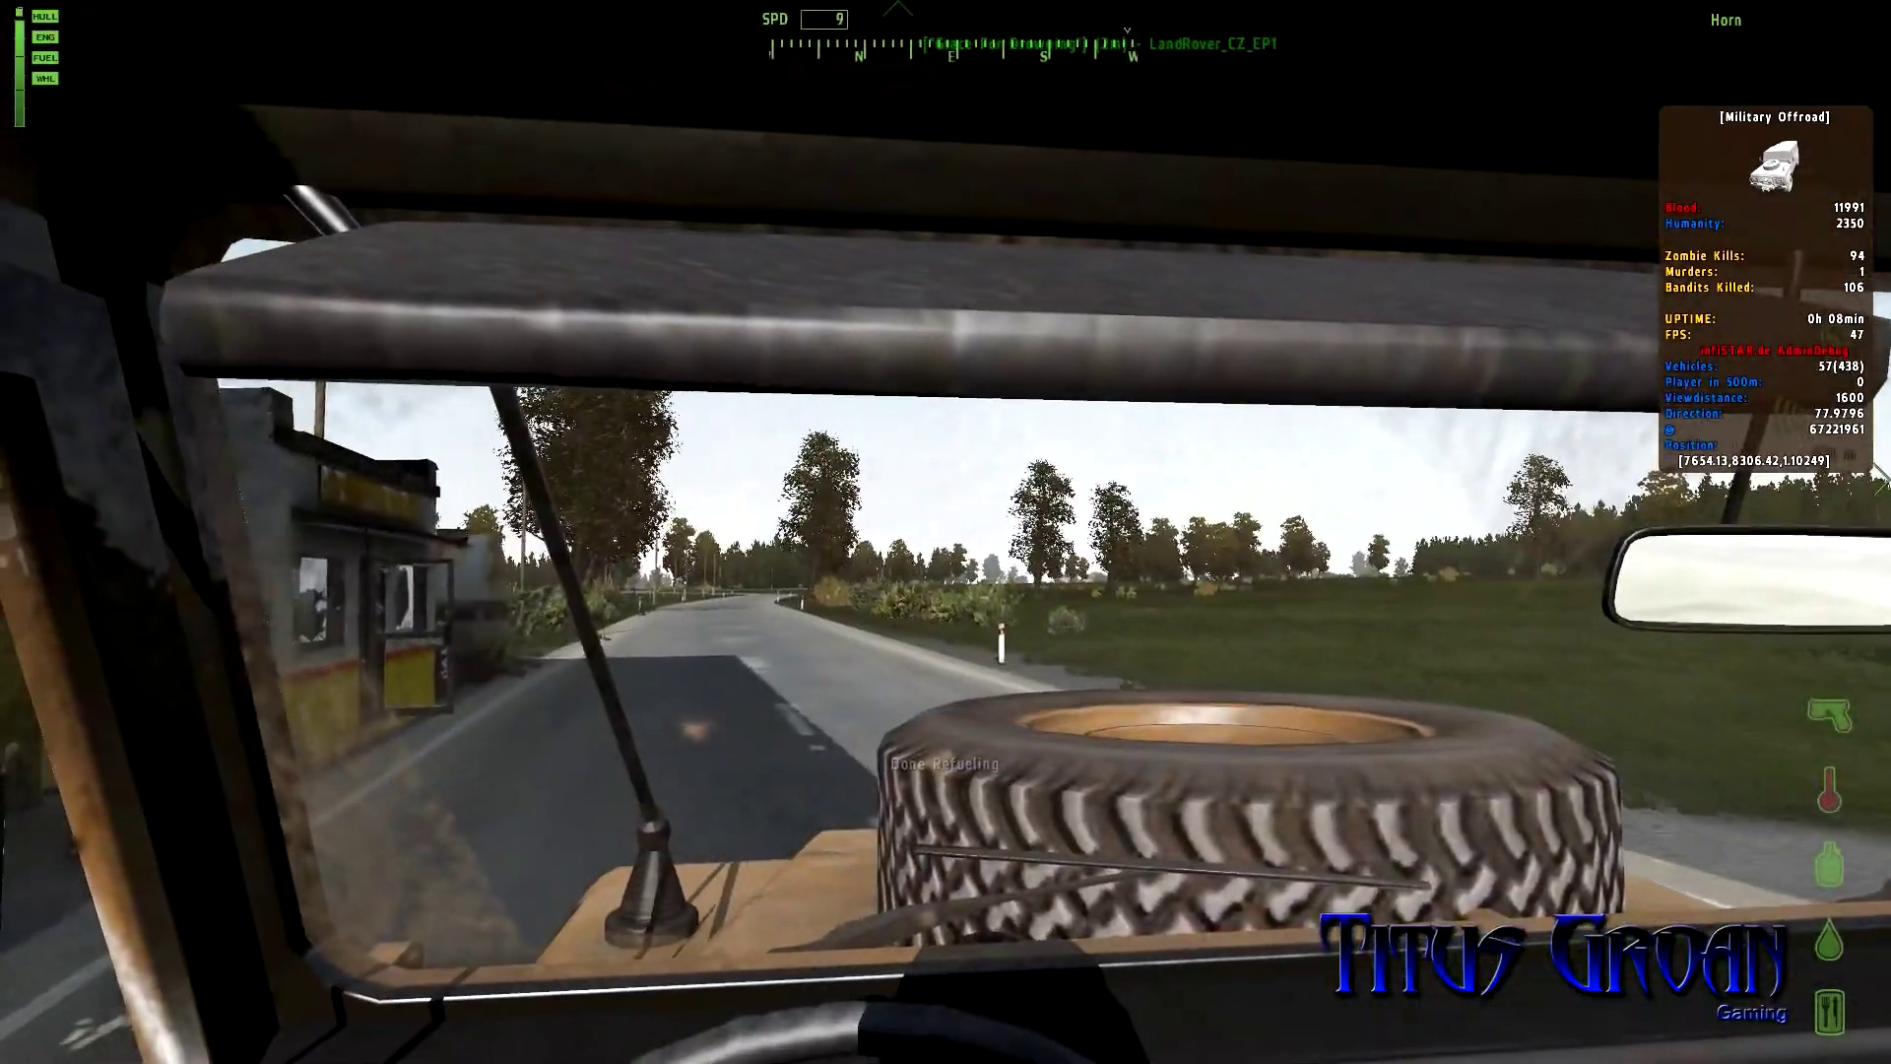
{"action": "key", "text": "w"}
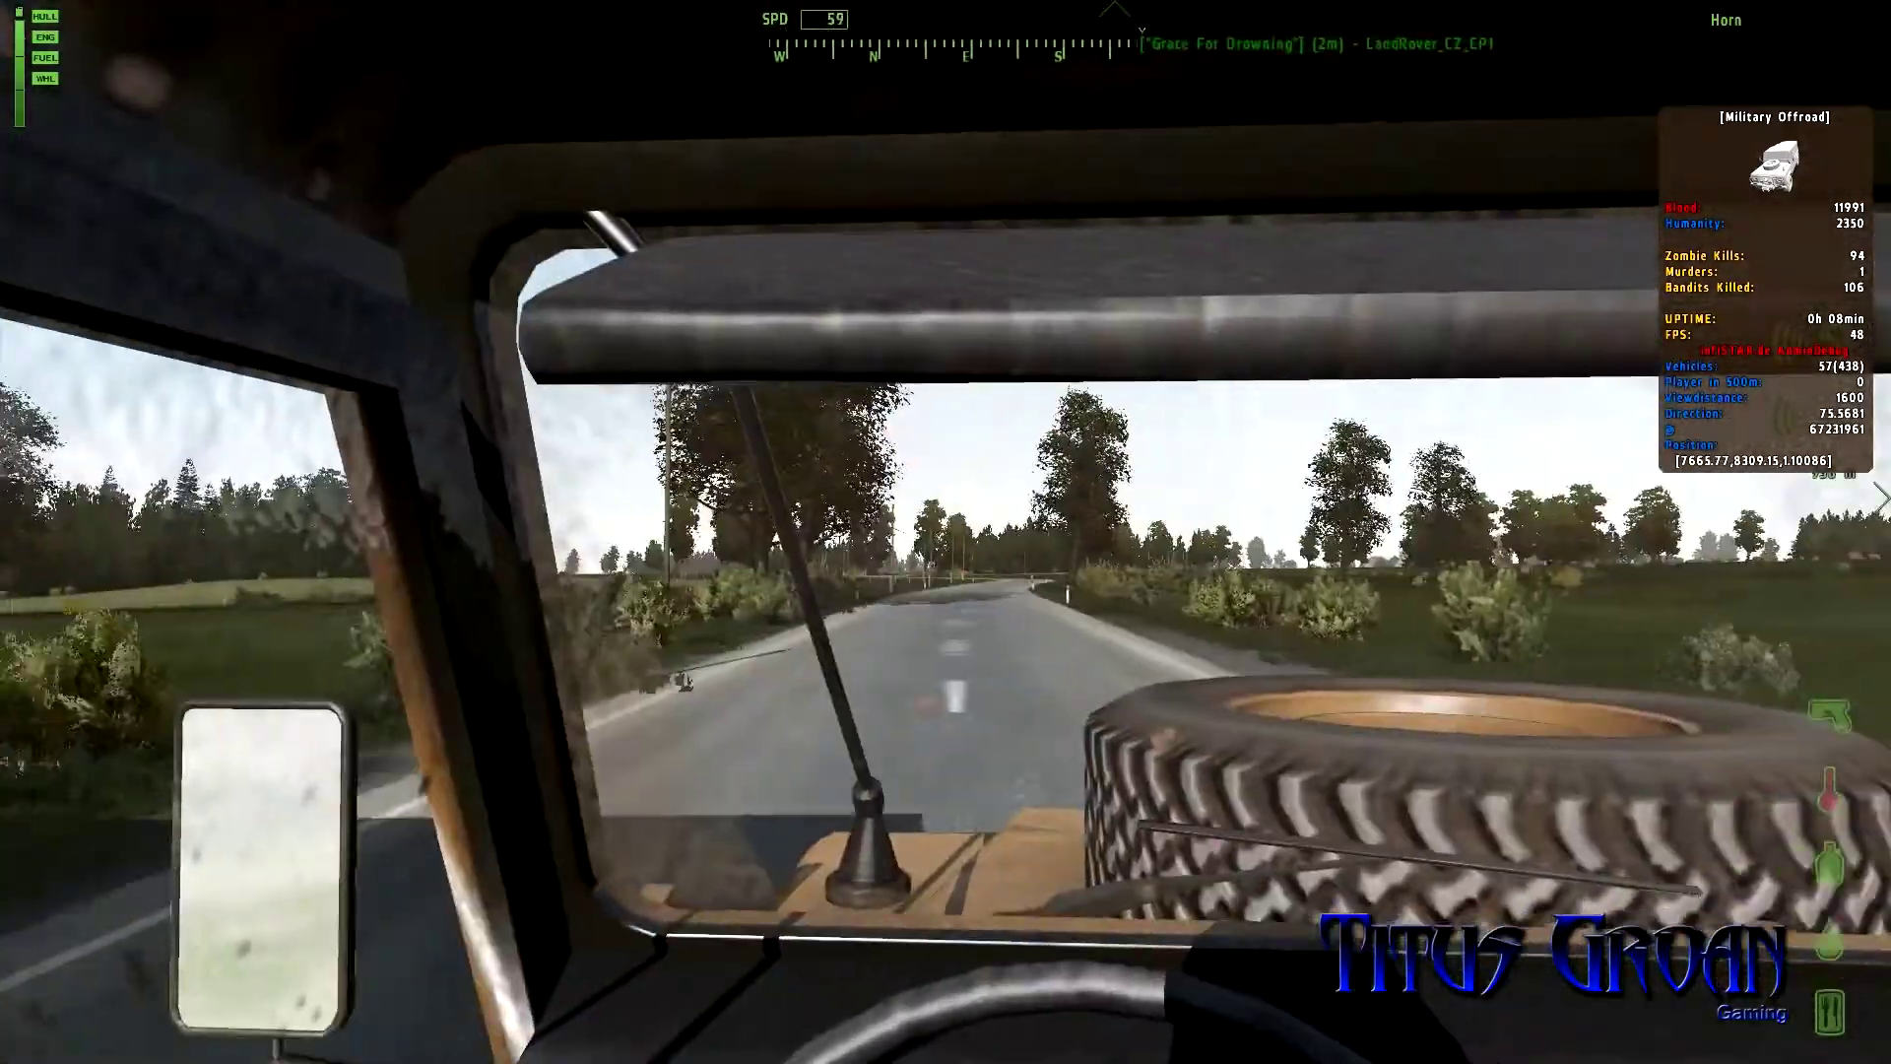
{"action": "key", "text": "w"}
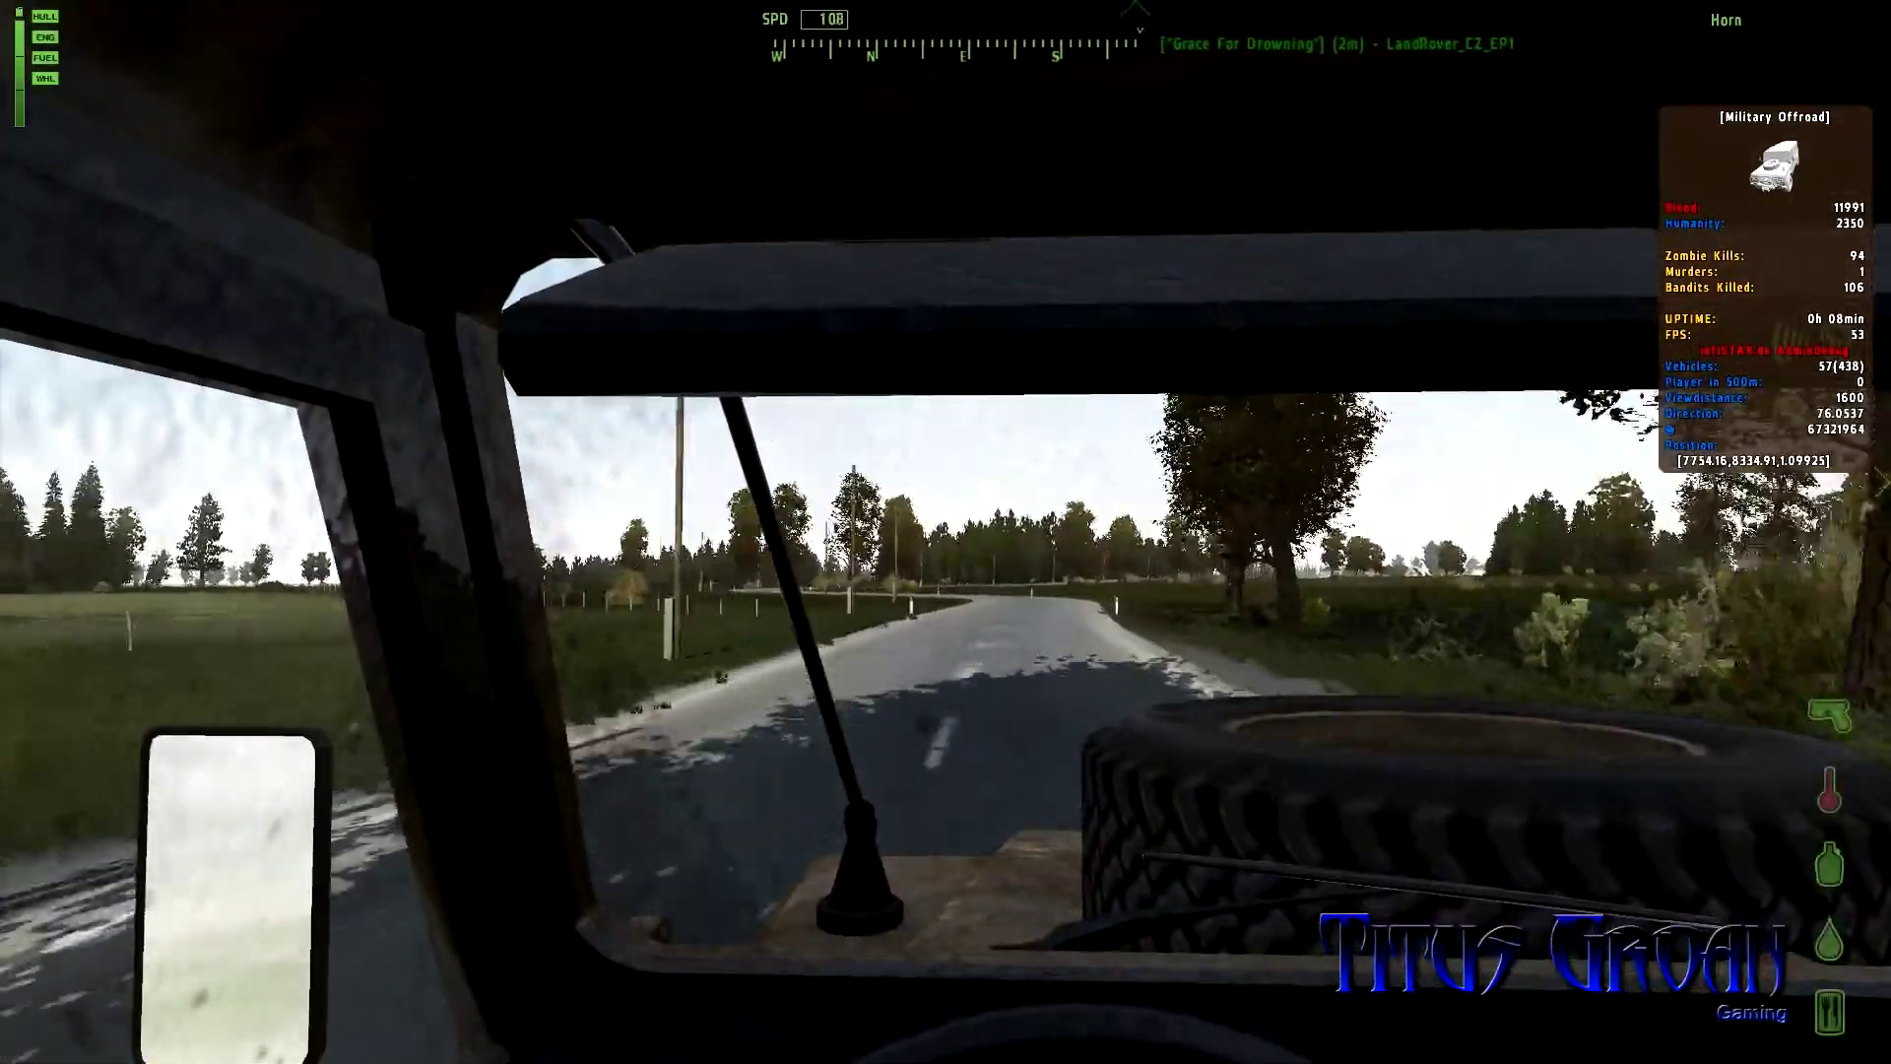
{"action": "key", "text": "w"}
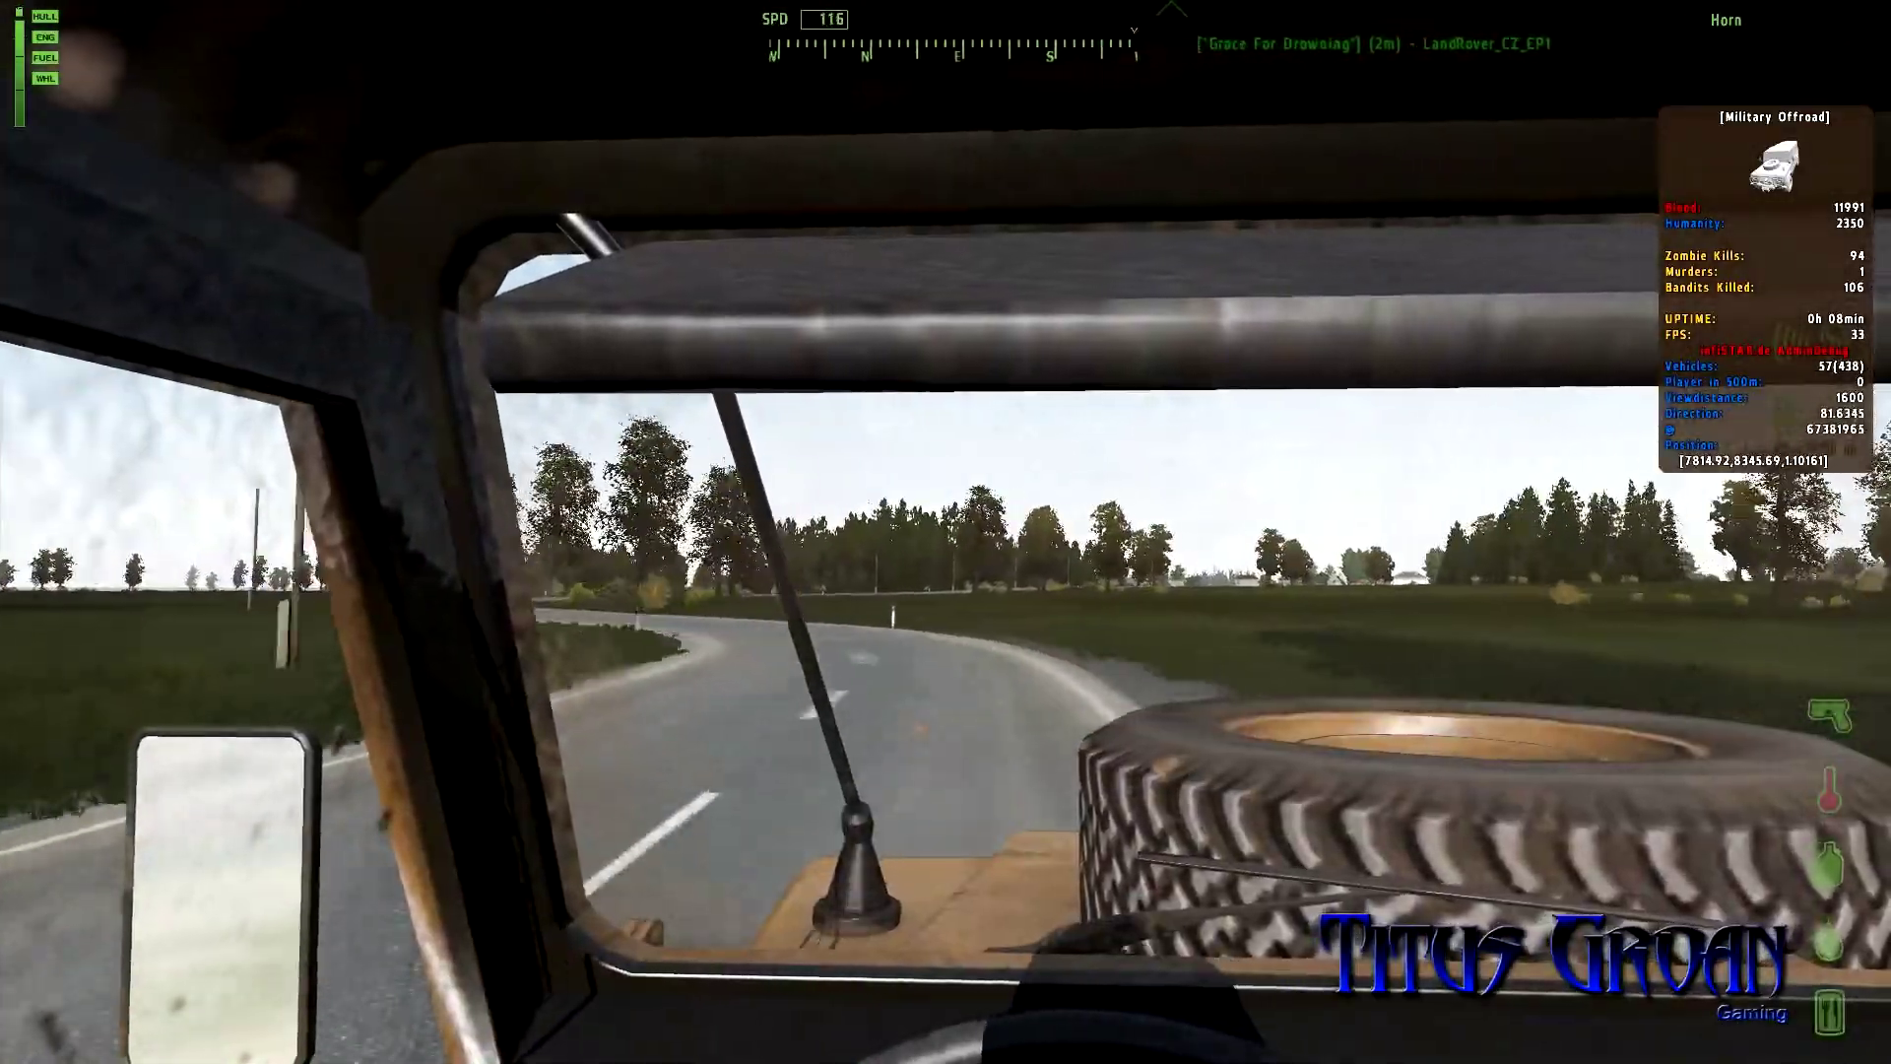
{"action": "key", "text": "s"}
{"action": "key", "text": "a"}
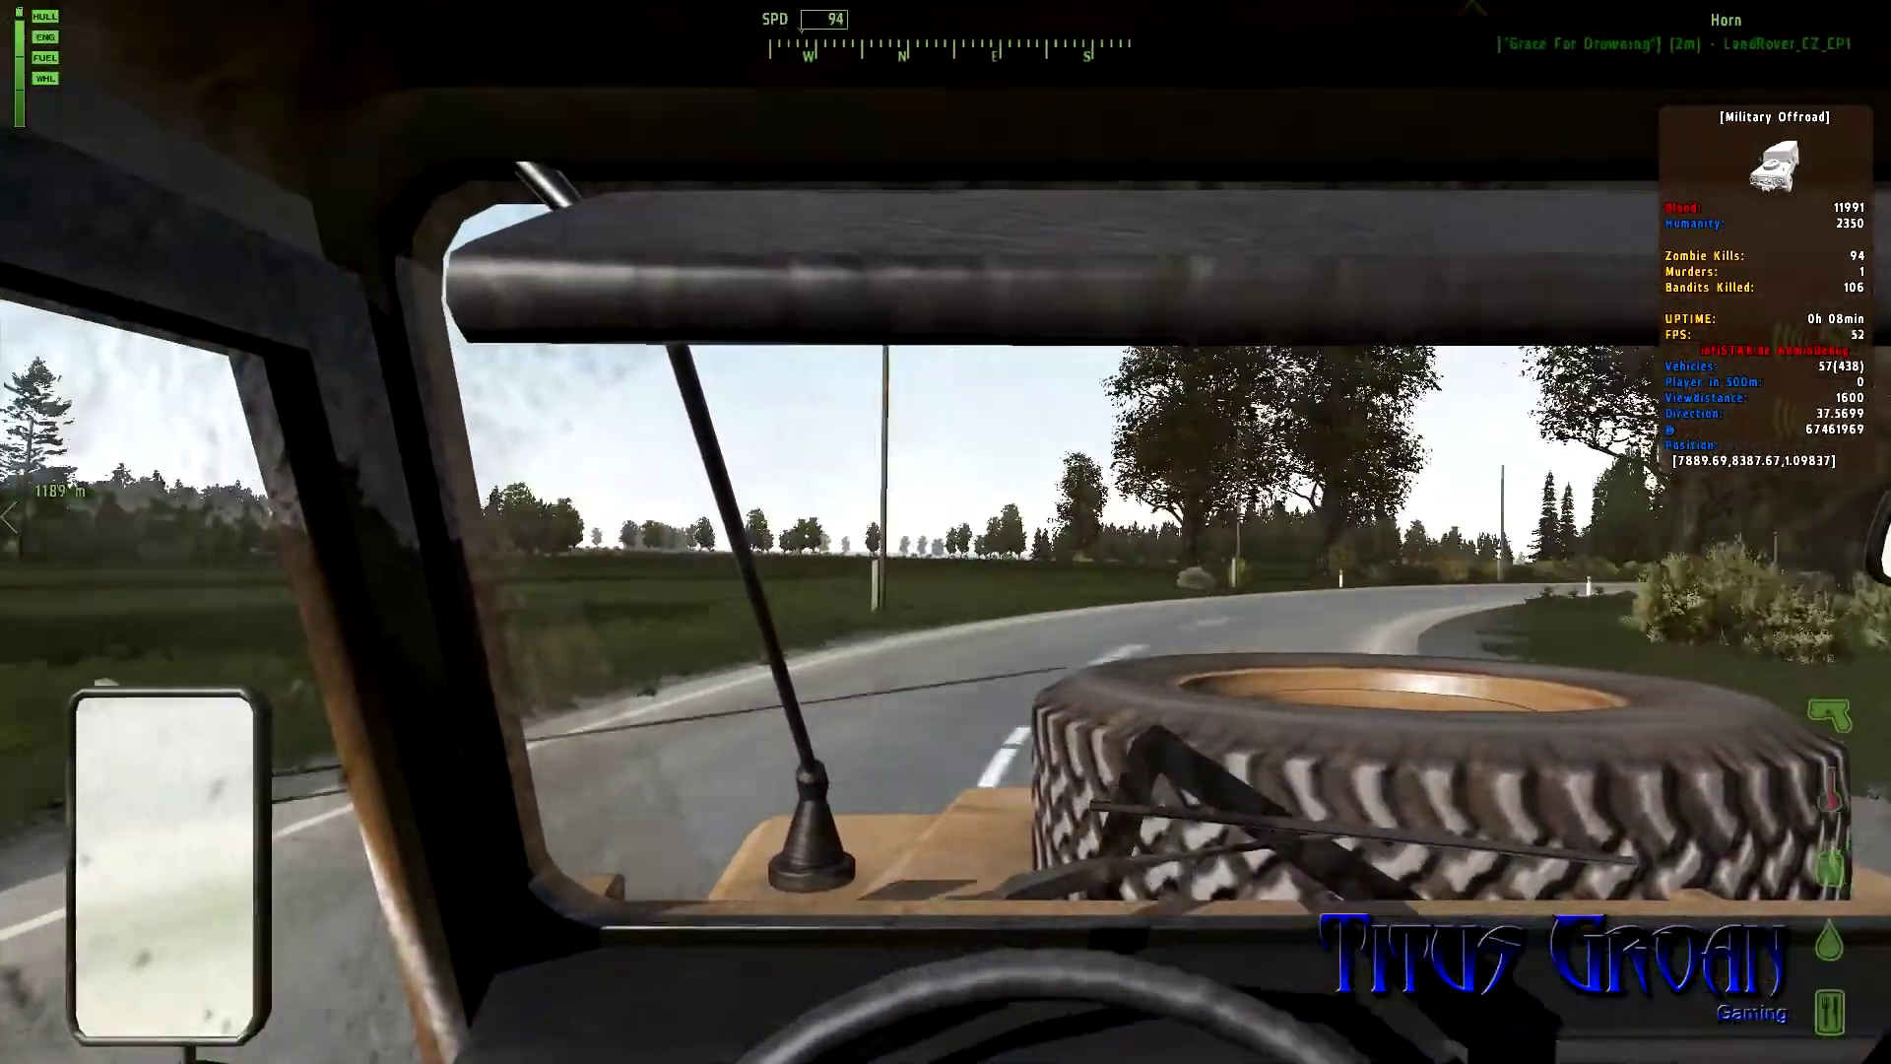
{"action": "key", "text": "w"}
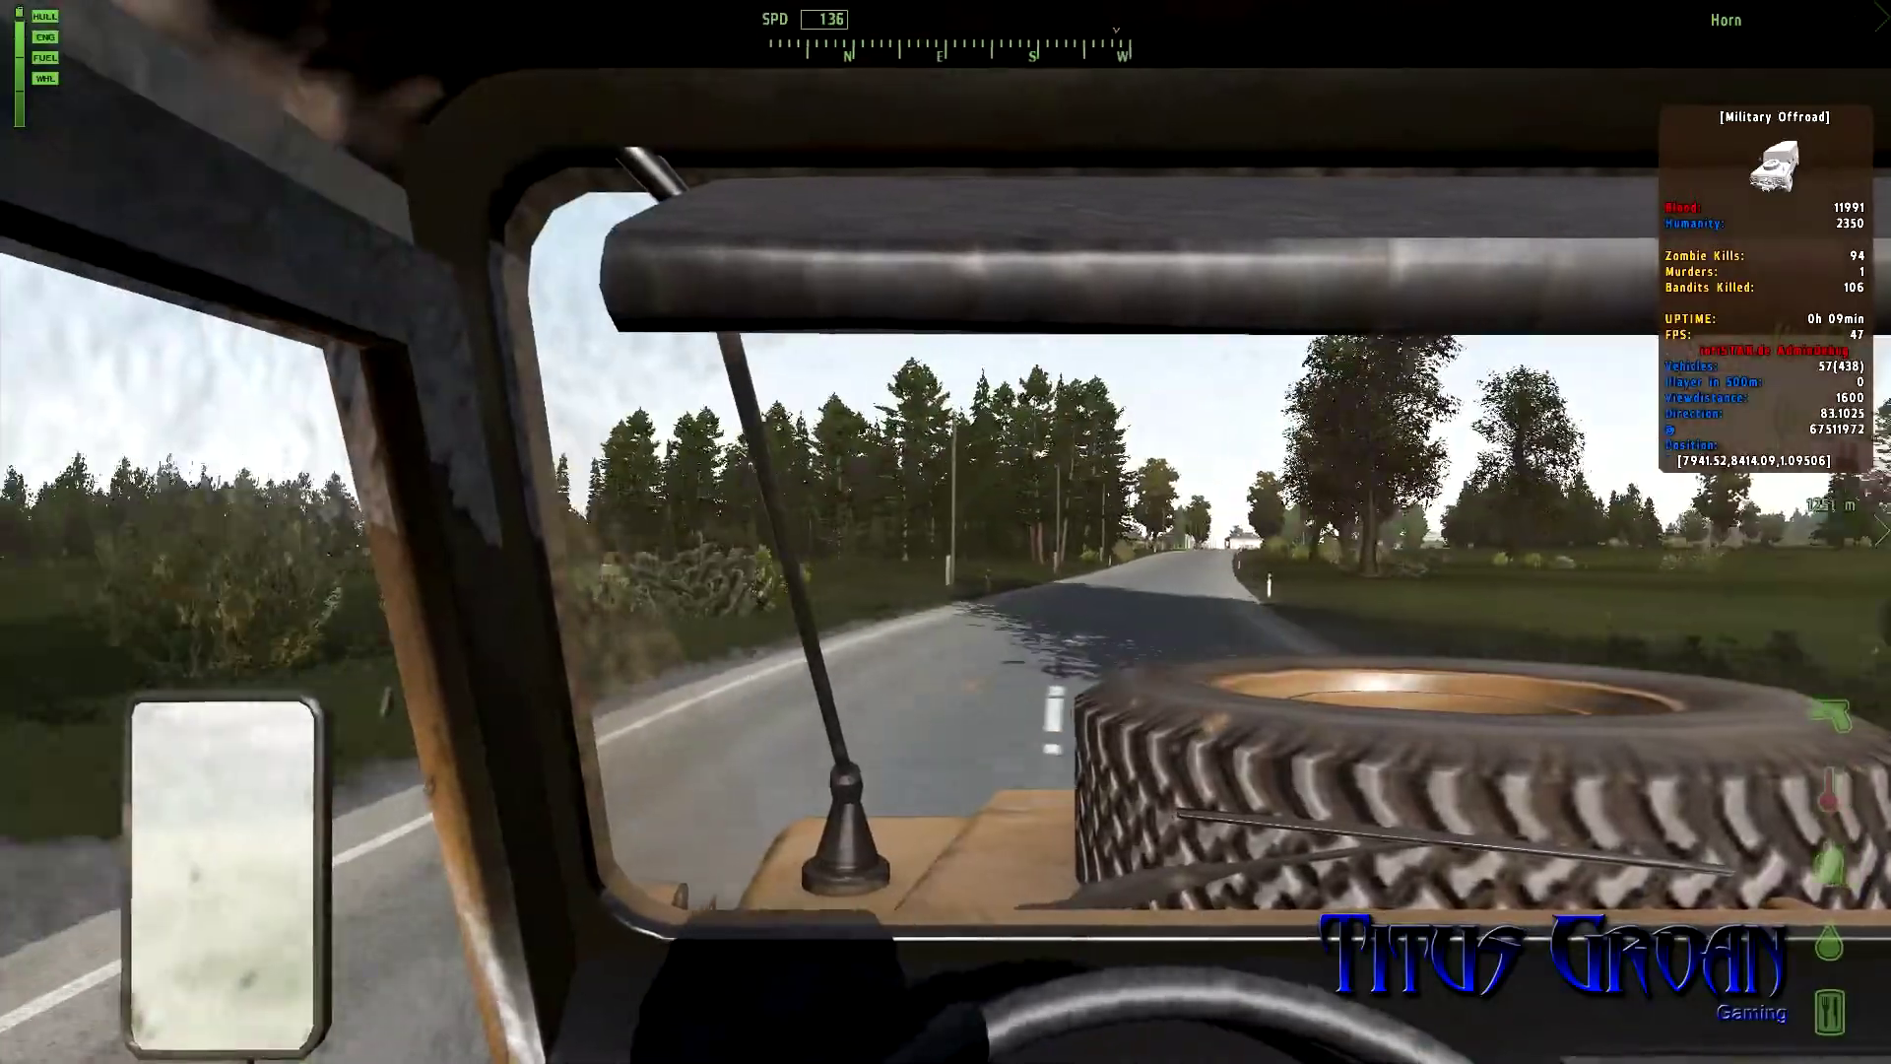
{"action": "key", "text": "d"}
{"action": "key", "text": "s"}
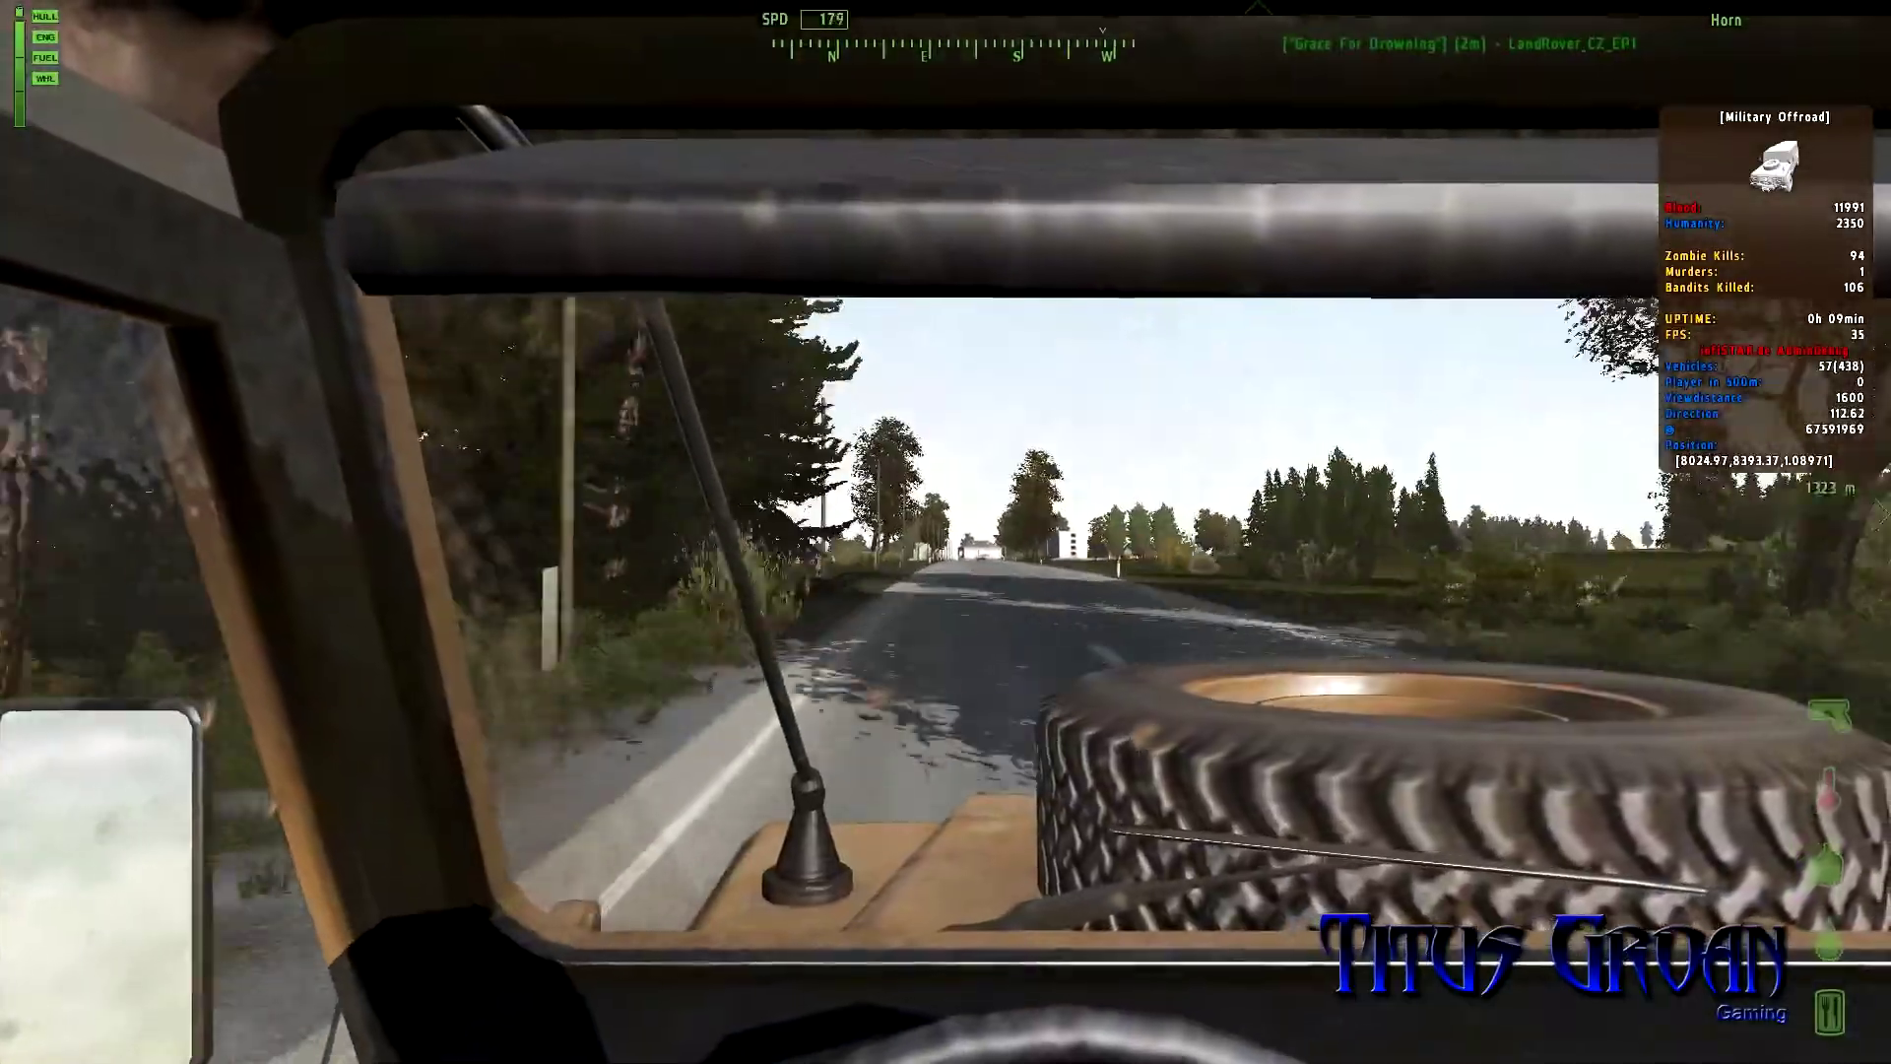
{"action": "key", "text": "s"}
{"action": "key", "text": "a"}
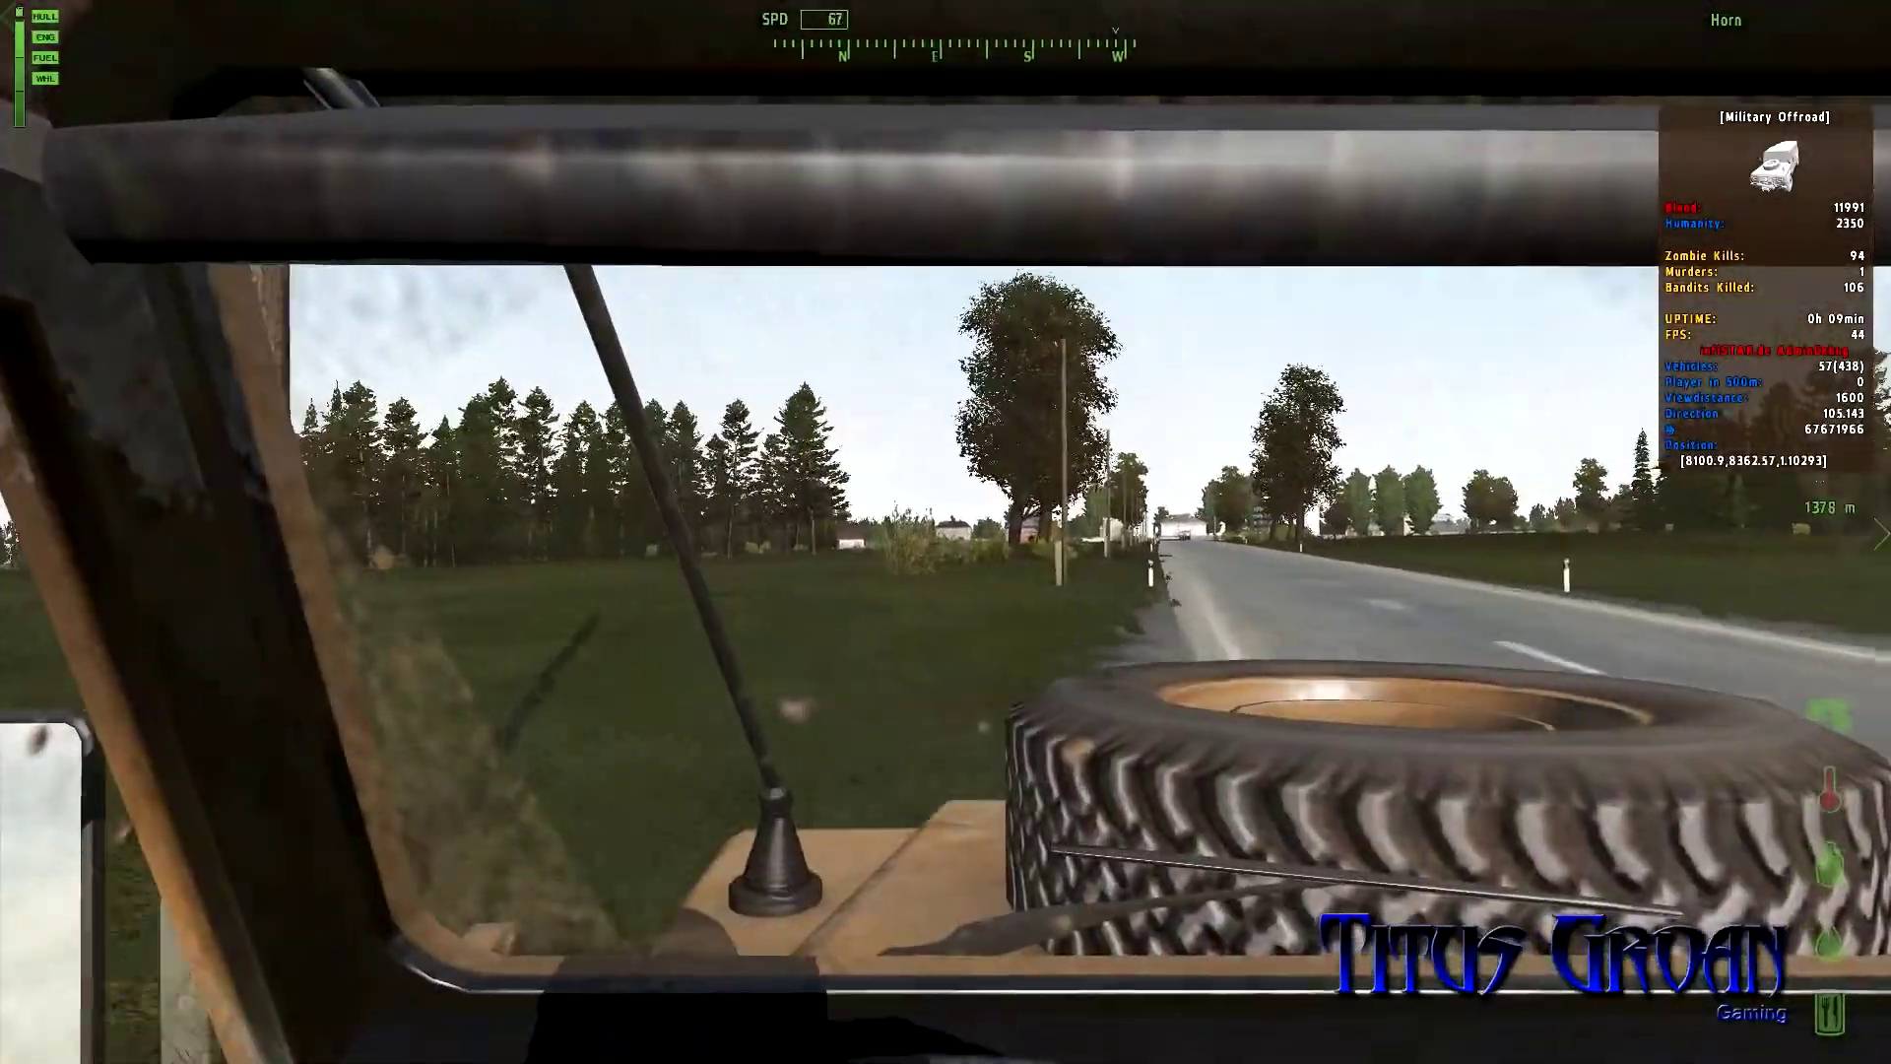
{"action": "key", "text": "w"}
{"action": "key", "text": "a"}
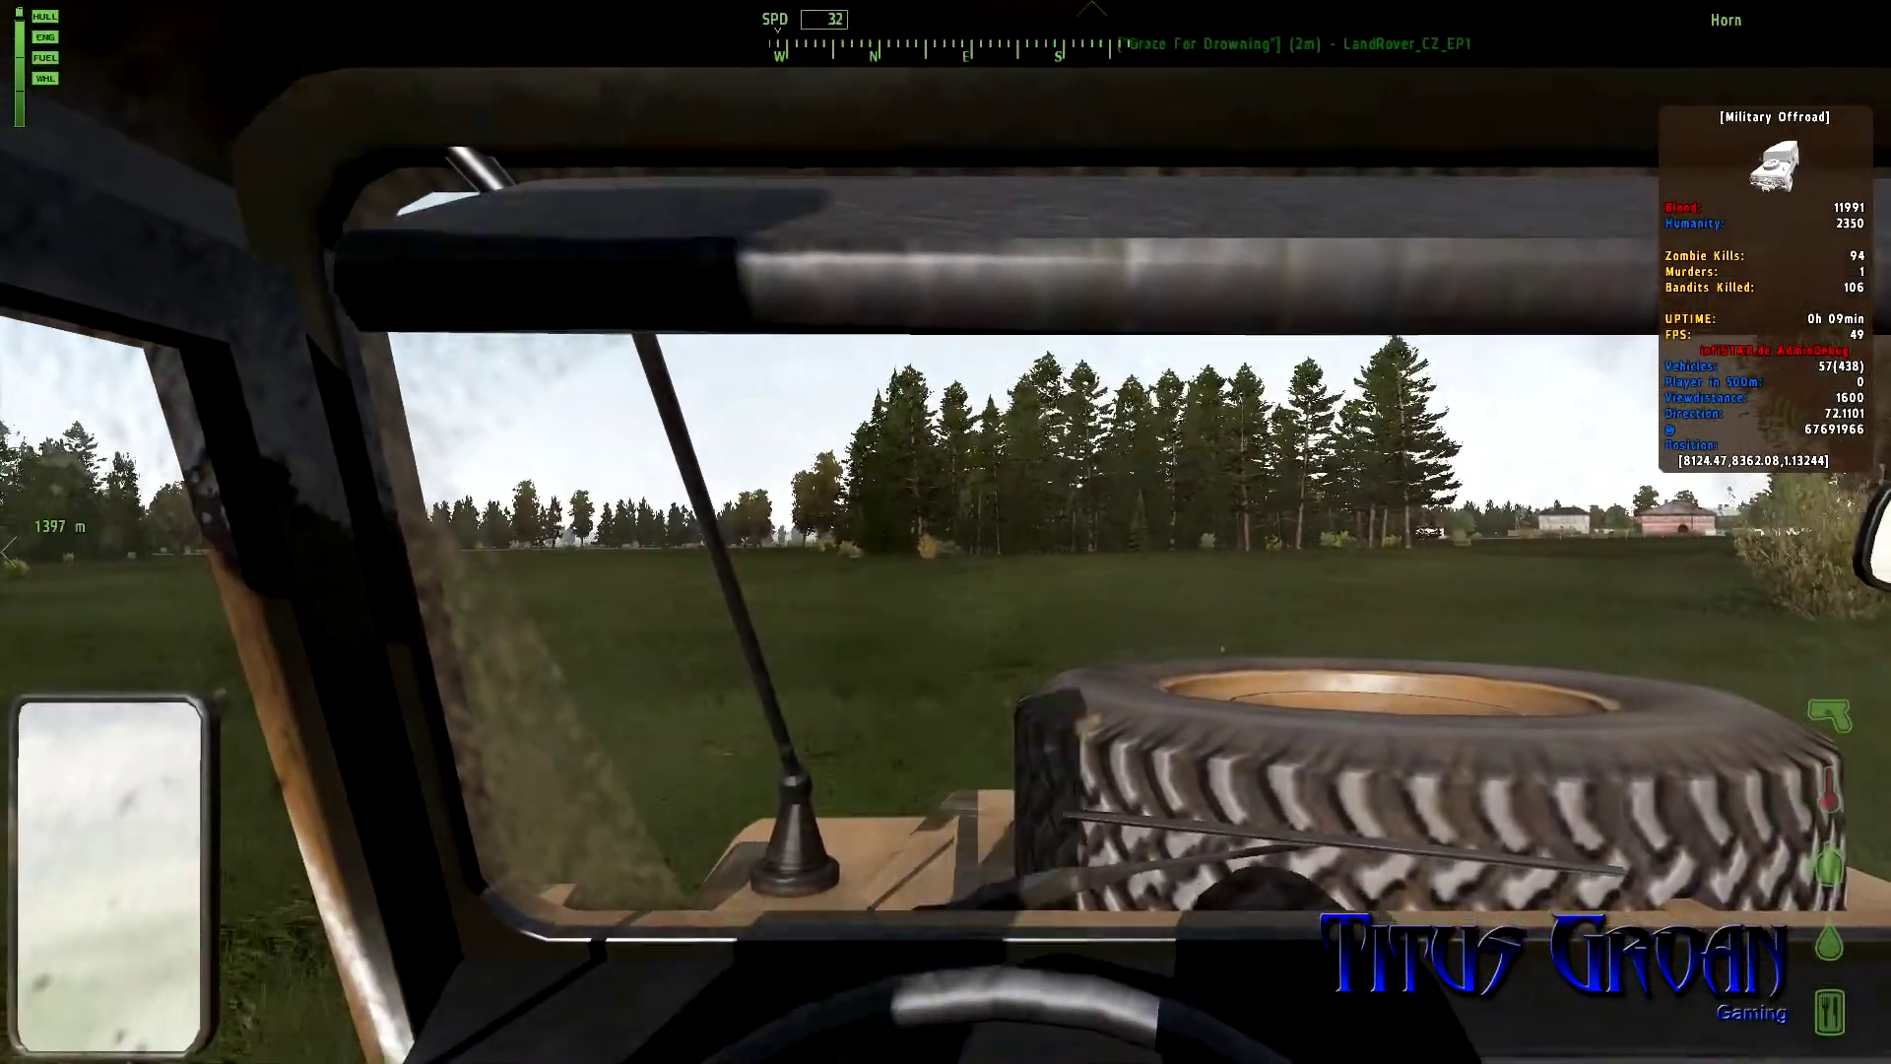
{"action": "key", "text": "s"}
{"action": "scroll", "coordinate": [947, 532], "scroll_direction": "down", "scroll_amount": 4}
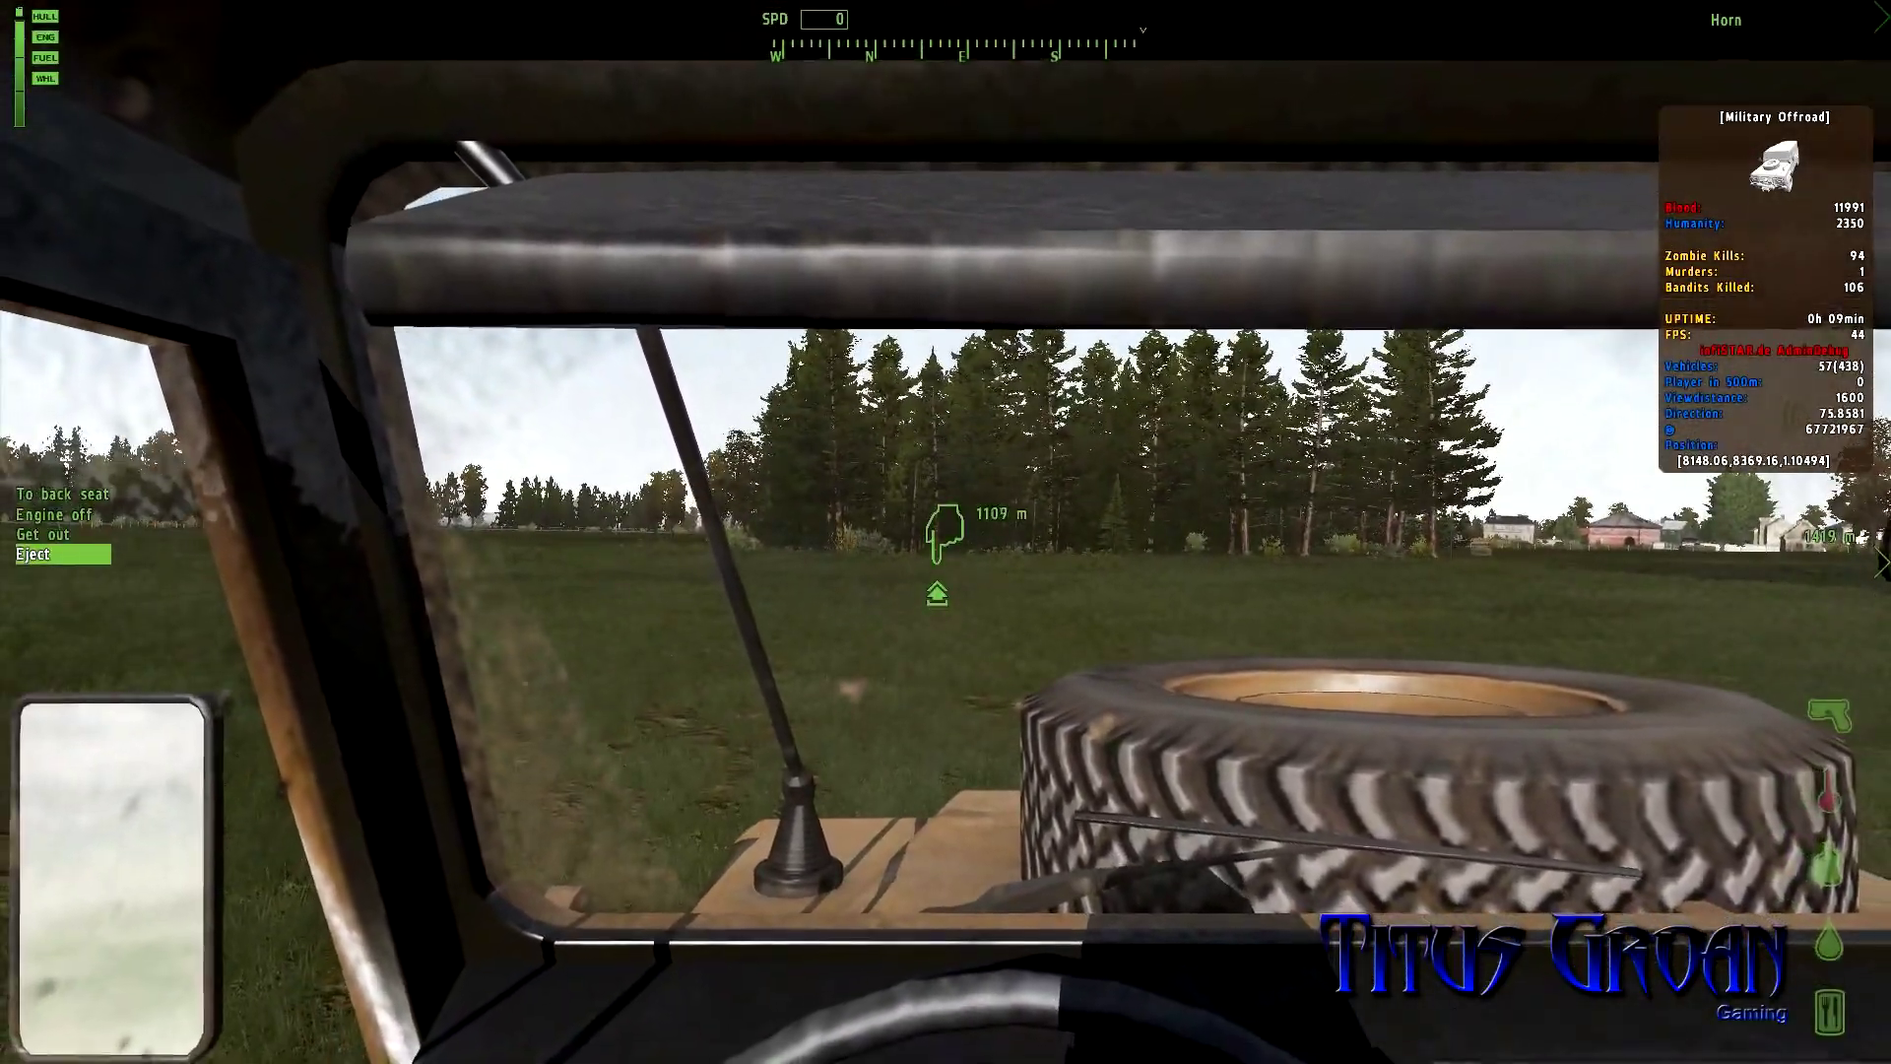
Step: Get out of the jeep on foot, switch to first-person view, and bring up the pause menu
{"action": "middle_click", "coordinate": [945, 532]}
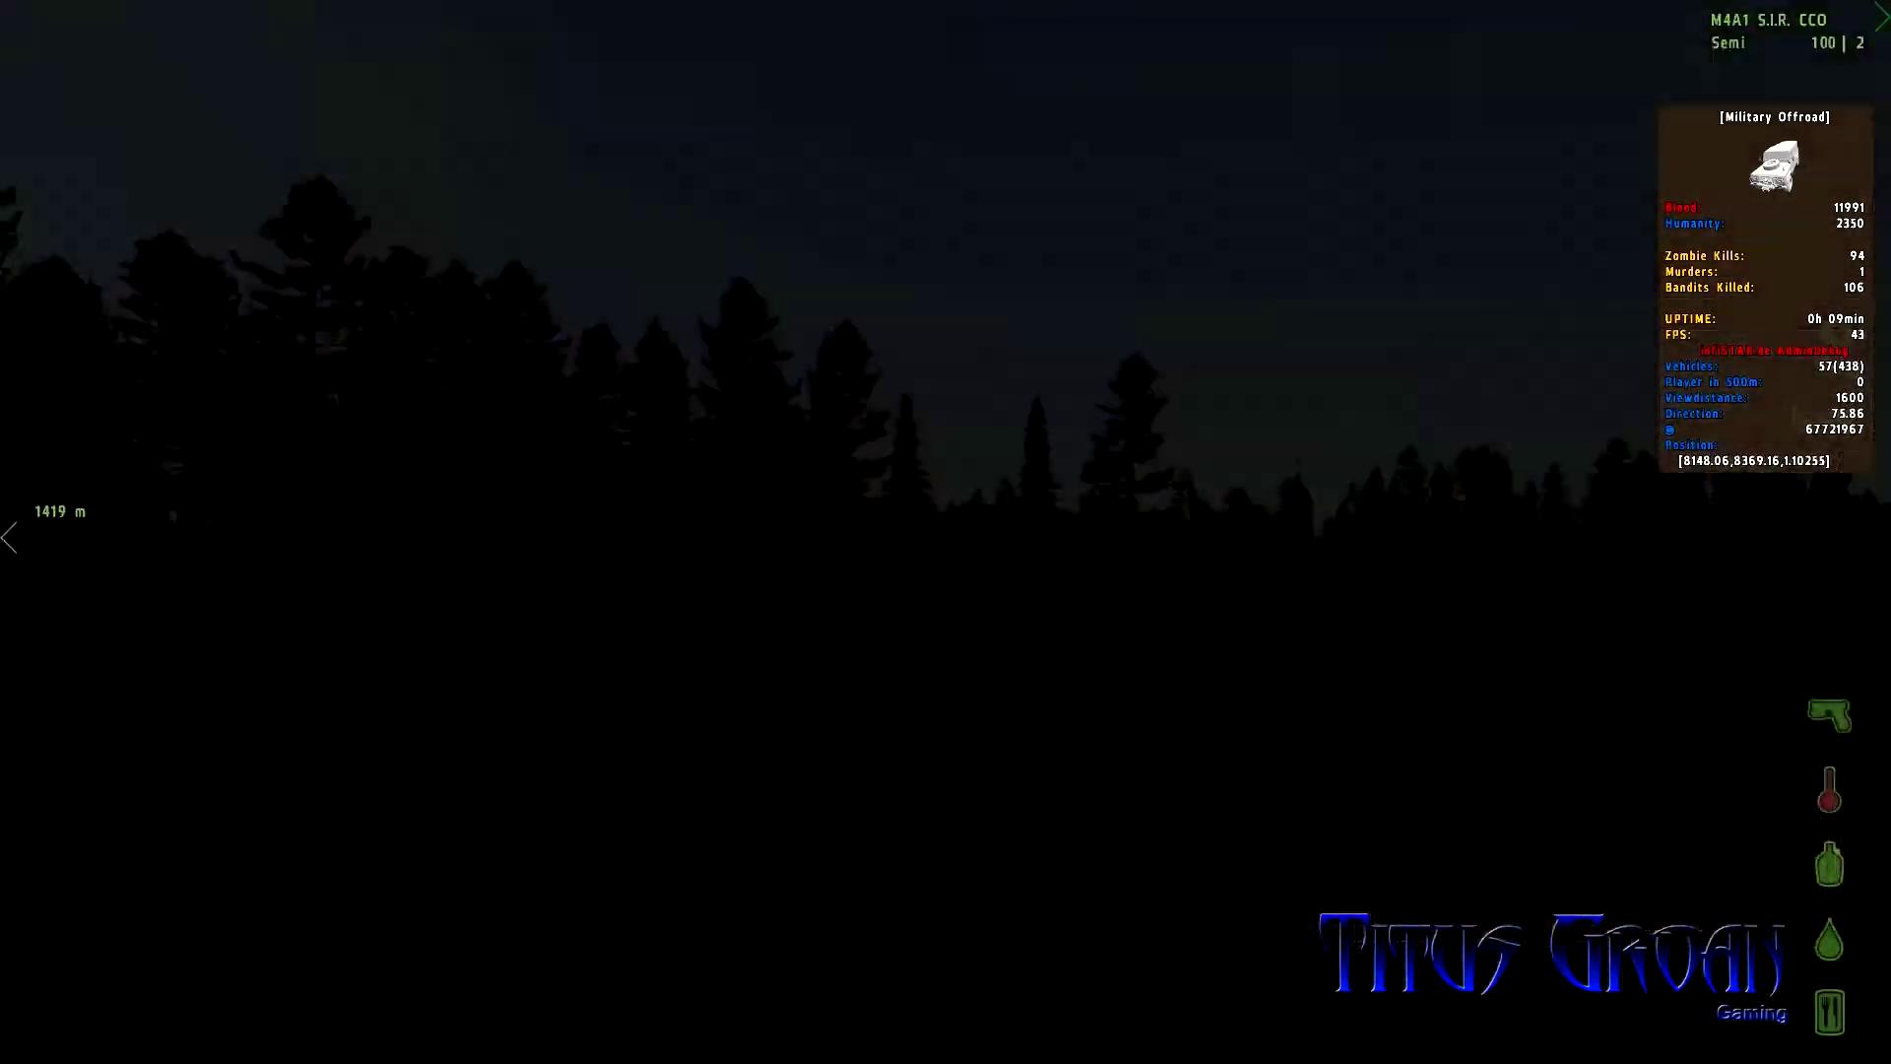
{"action": "key", "text": "w"}
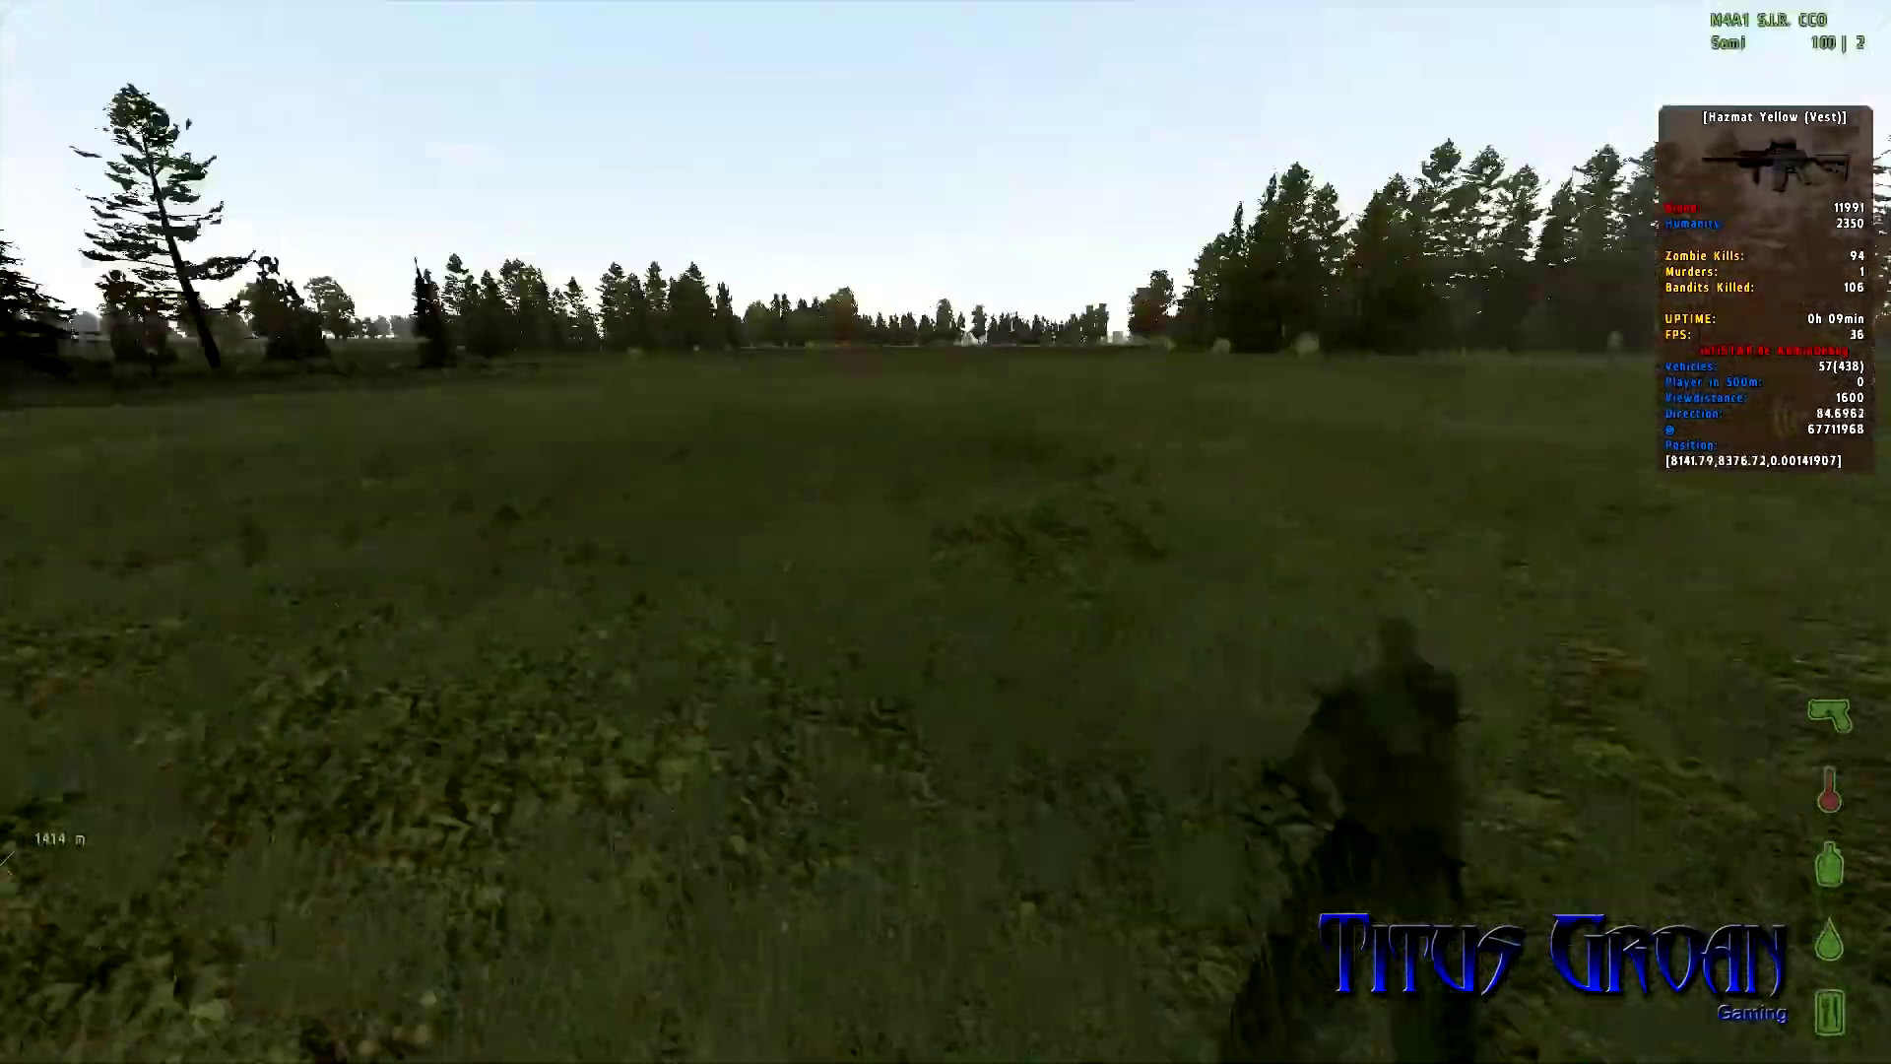
{"action": "key", "text": "KP_Enter"}
{"action": "key", "text": "Escape"}
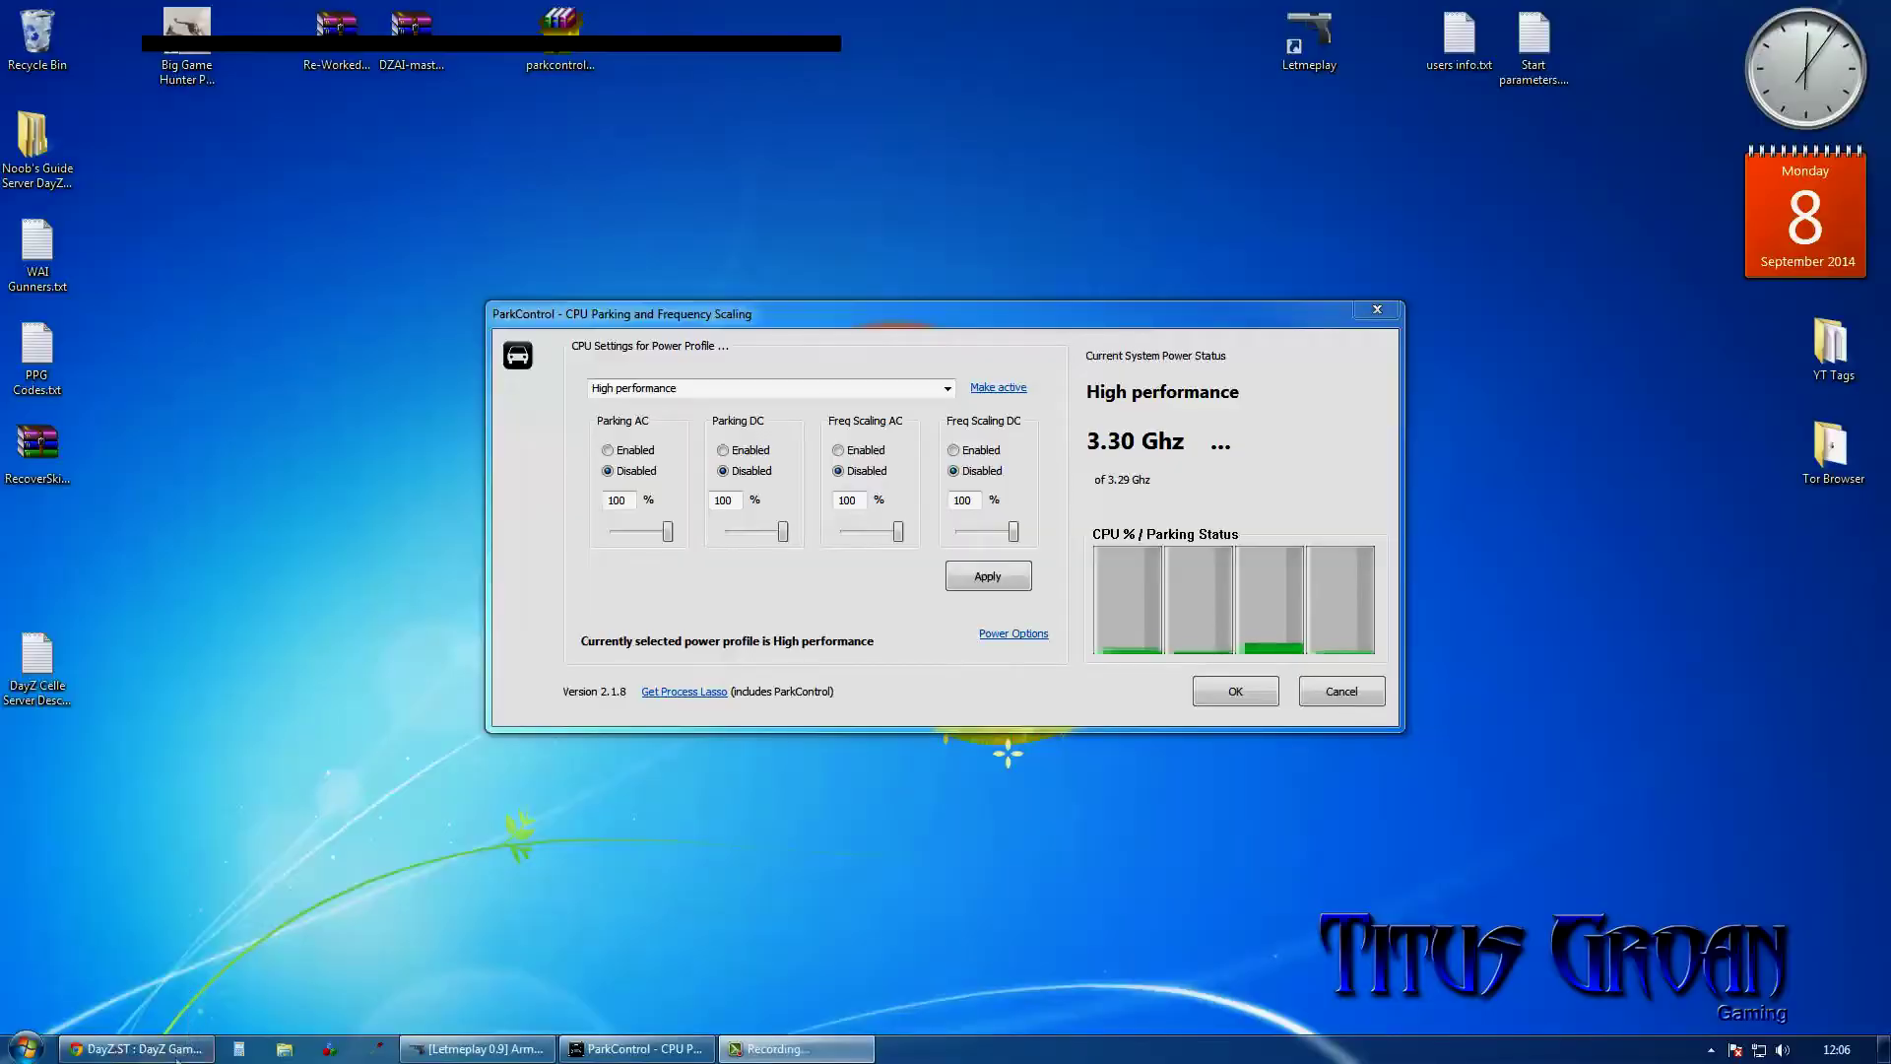
Step: Switch from ParkControl to the DayZ.ST control panel in Chrome
{"action": "left_click", "coordinate": [174, 1049]}
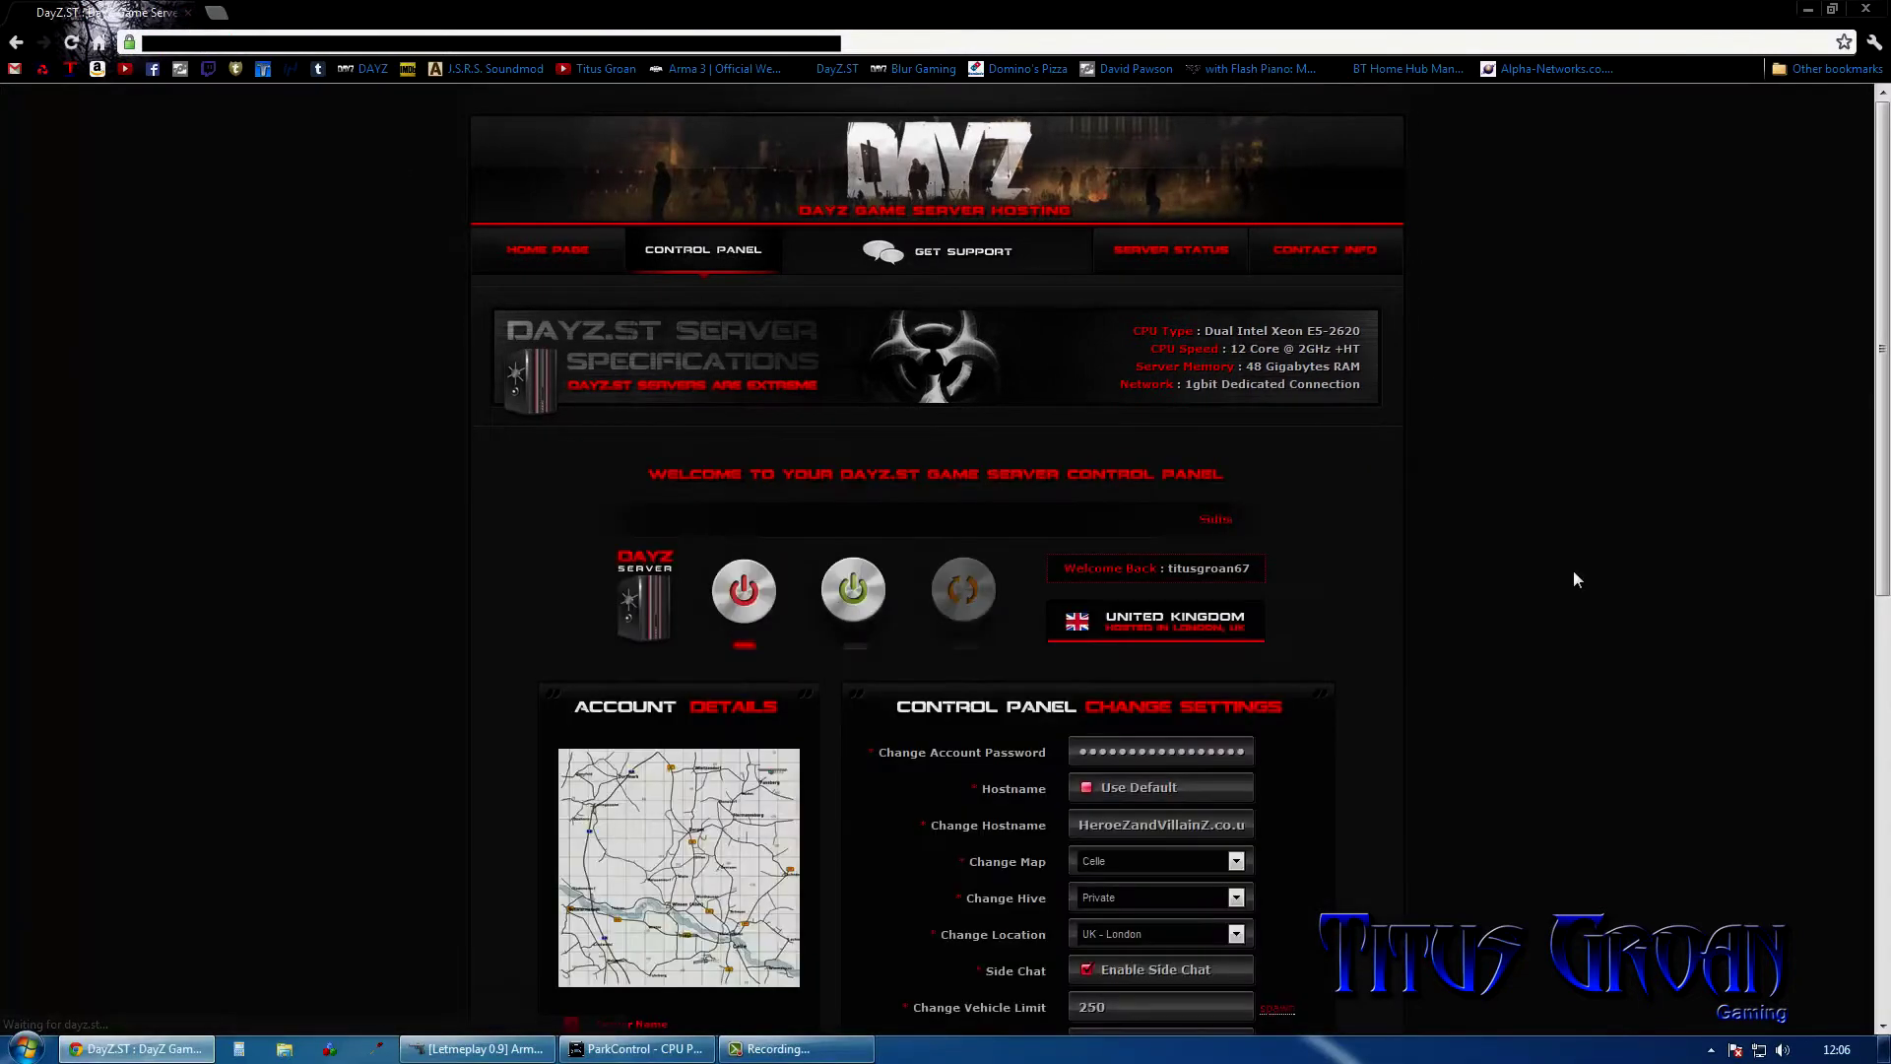
{"action": "scroll", "coordinate": [1573, 580], "scroll_direction": "down", "scroll_amount": 3}
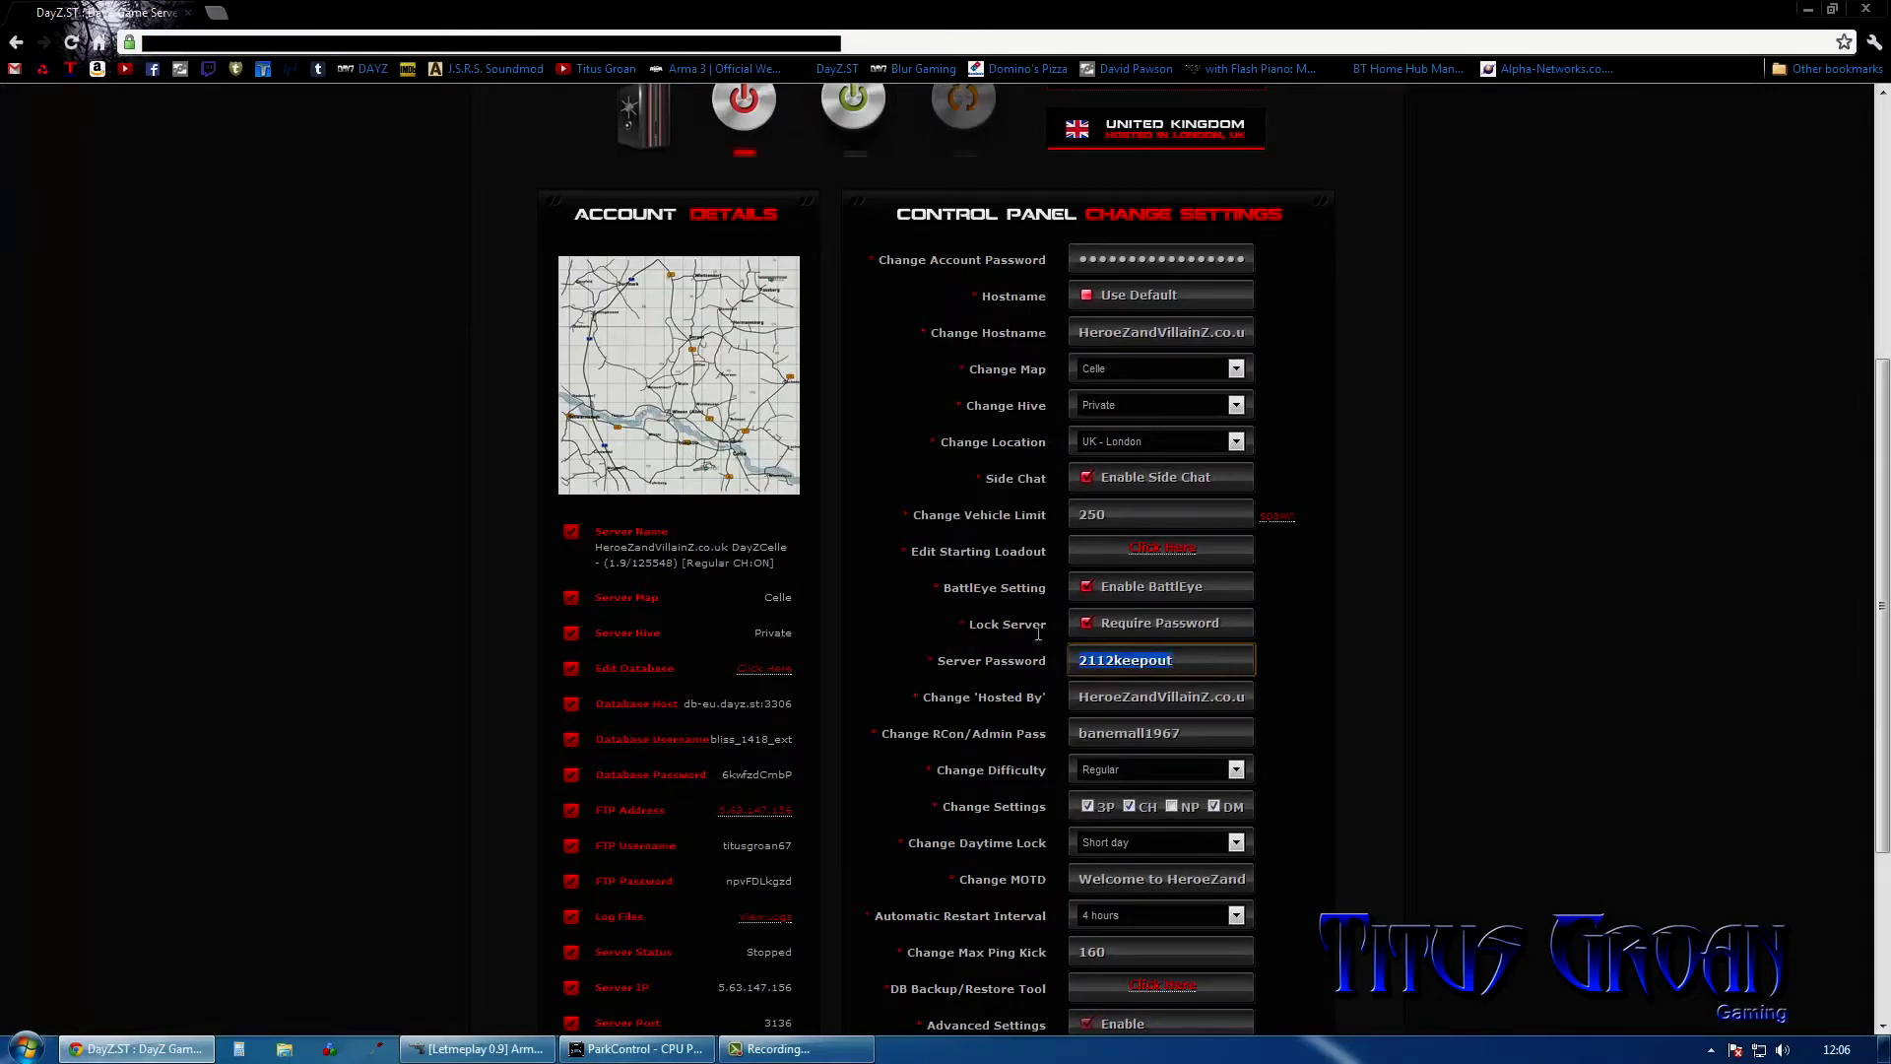
Step: Uncheck Require Password in the Lock Server row and open the live vehicle map
{"action": "left_click", "coordinate": [1089, 624]}
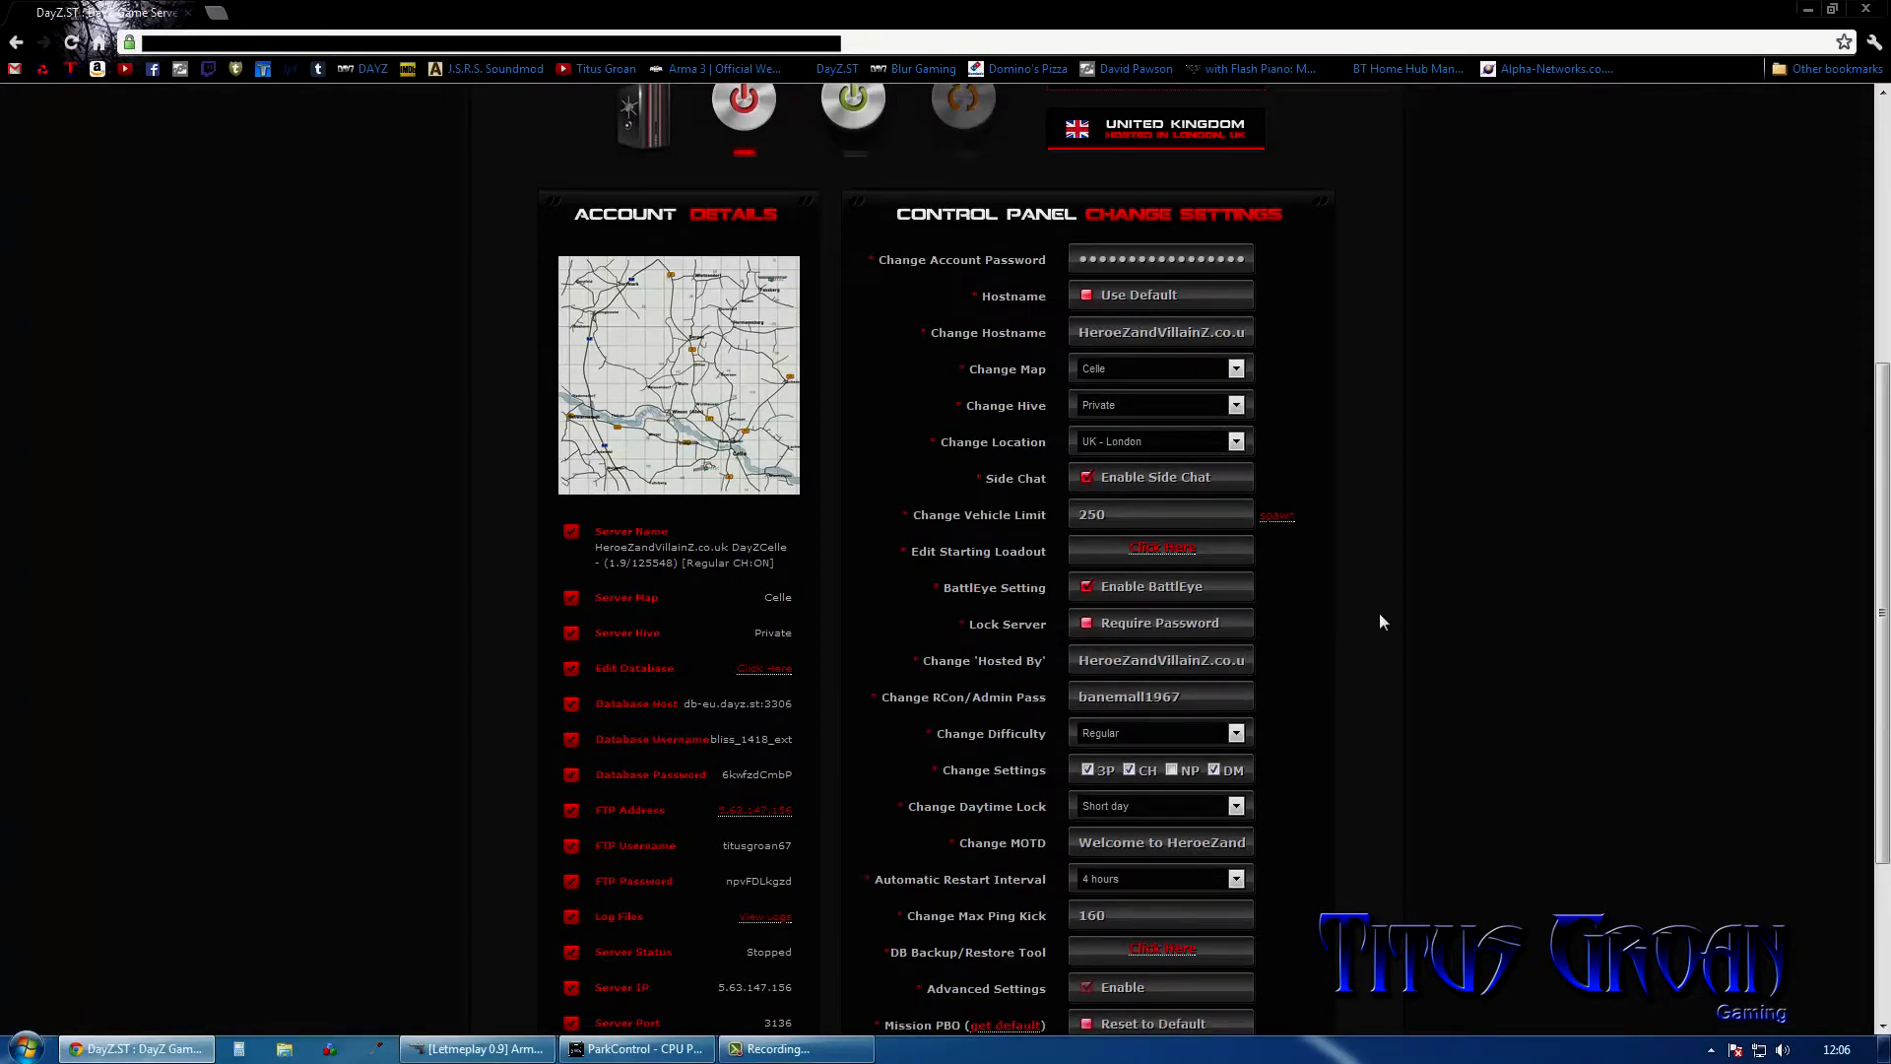
{"action": "scroll", "coordinate": [1381, 615], "scroll_direction": "down", "scroll_amount": 1}
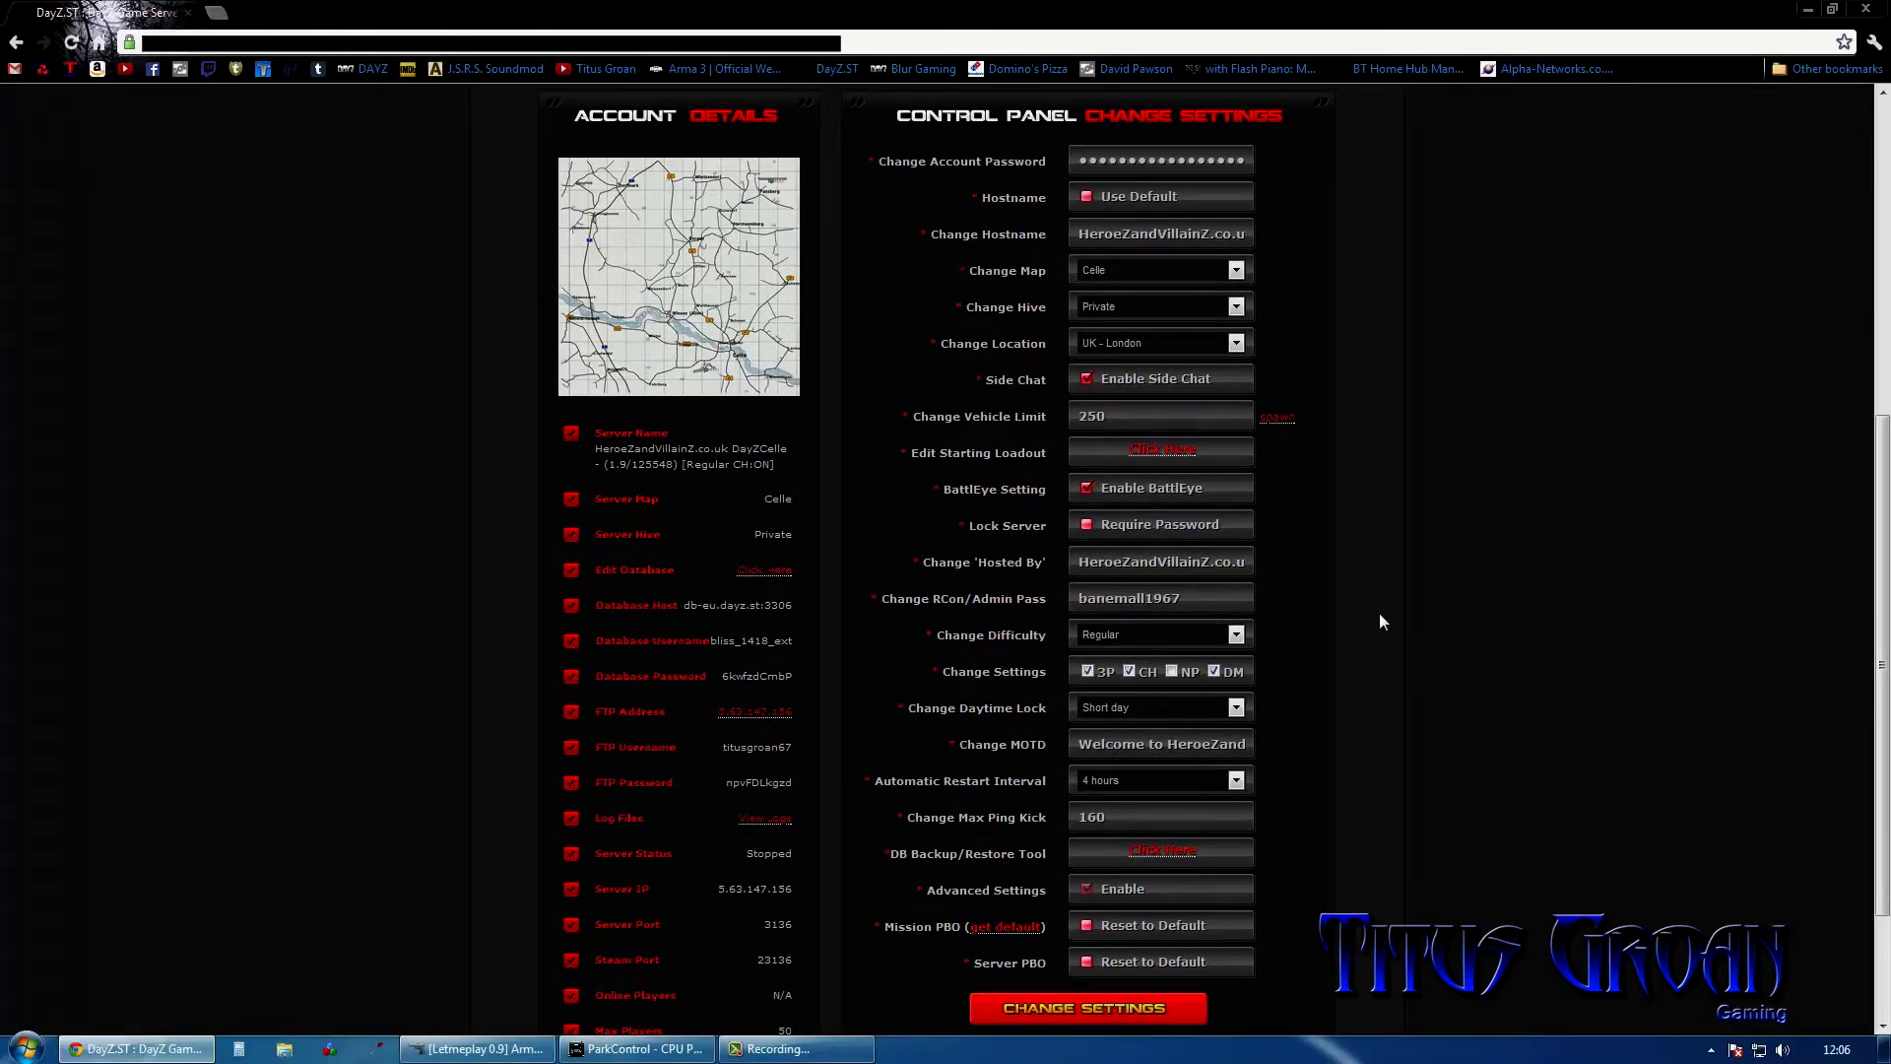
{"action": "left_click", "coordinate": [682, 324]}
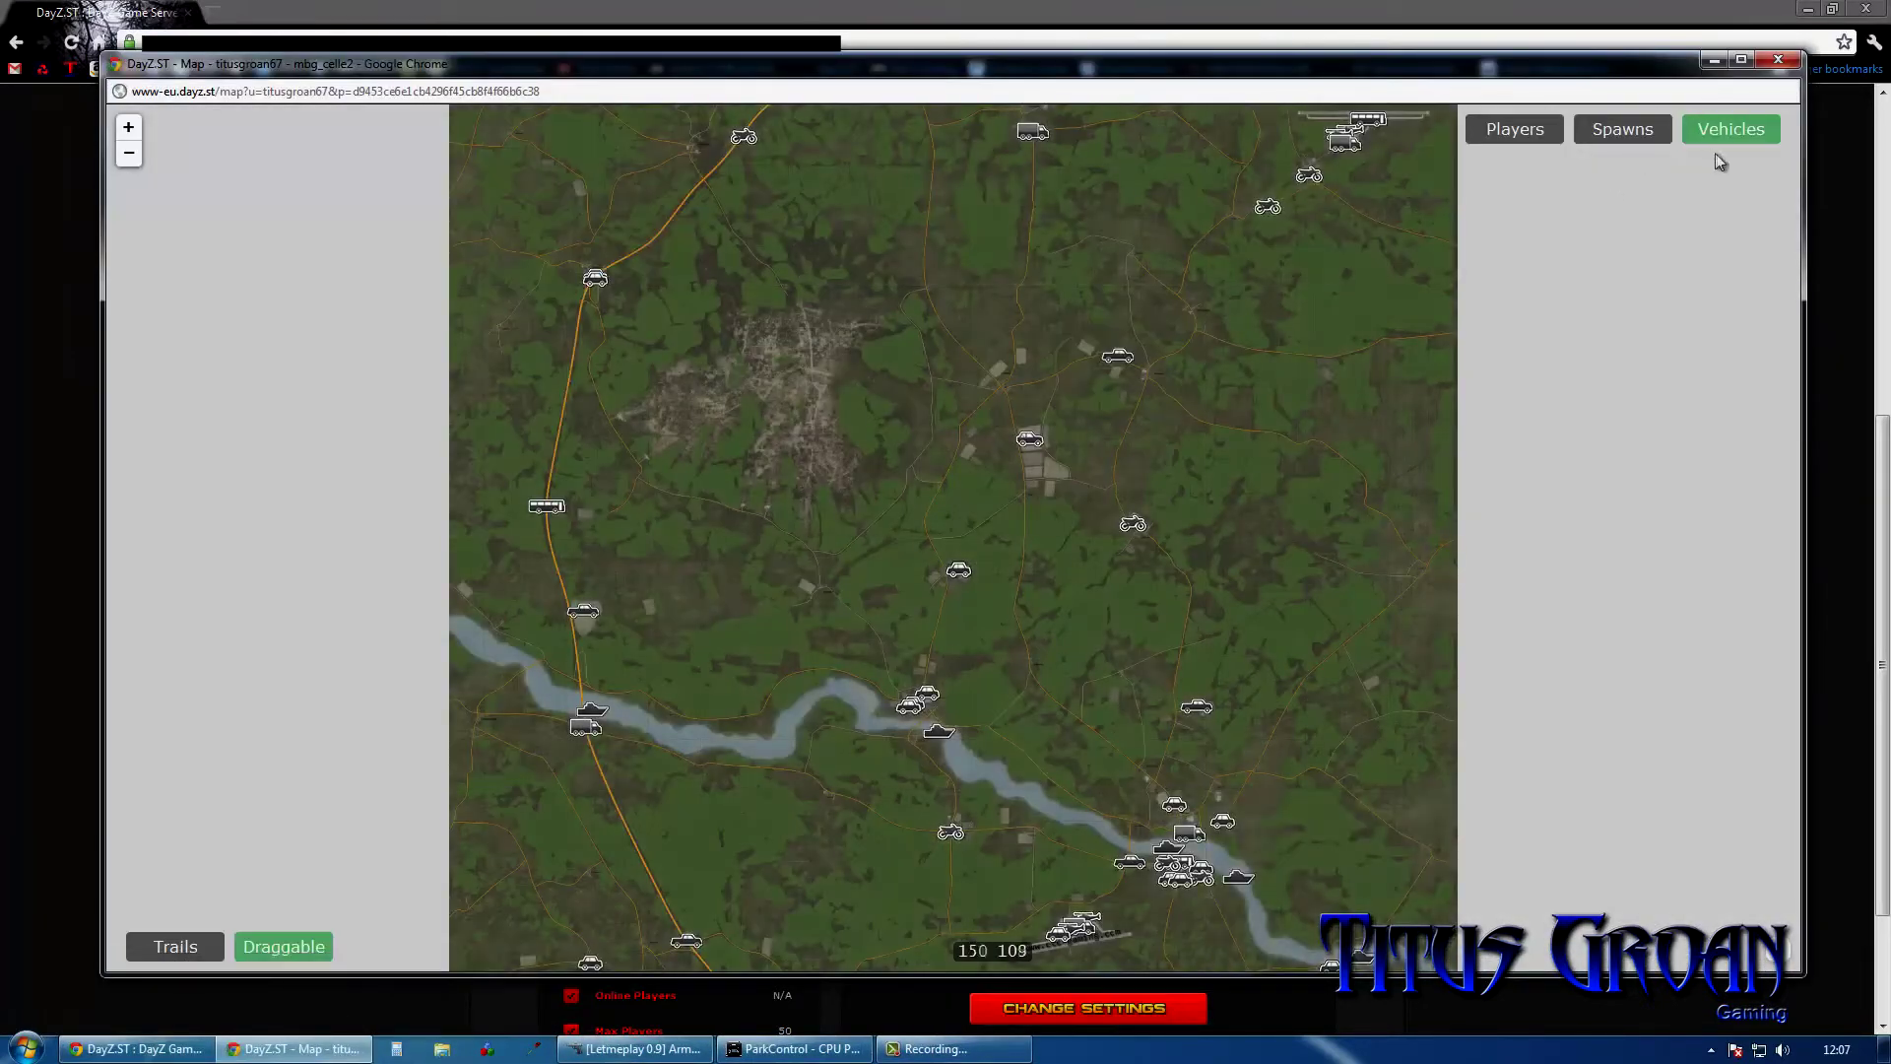
Step: Delete the BW_Ikarus1 bus, MV22, UH1H_DZ helicopter, MTVR truck and other airfield vehicles
{"action": "left_click", "coordinate": [1381, 127]}
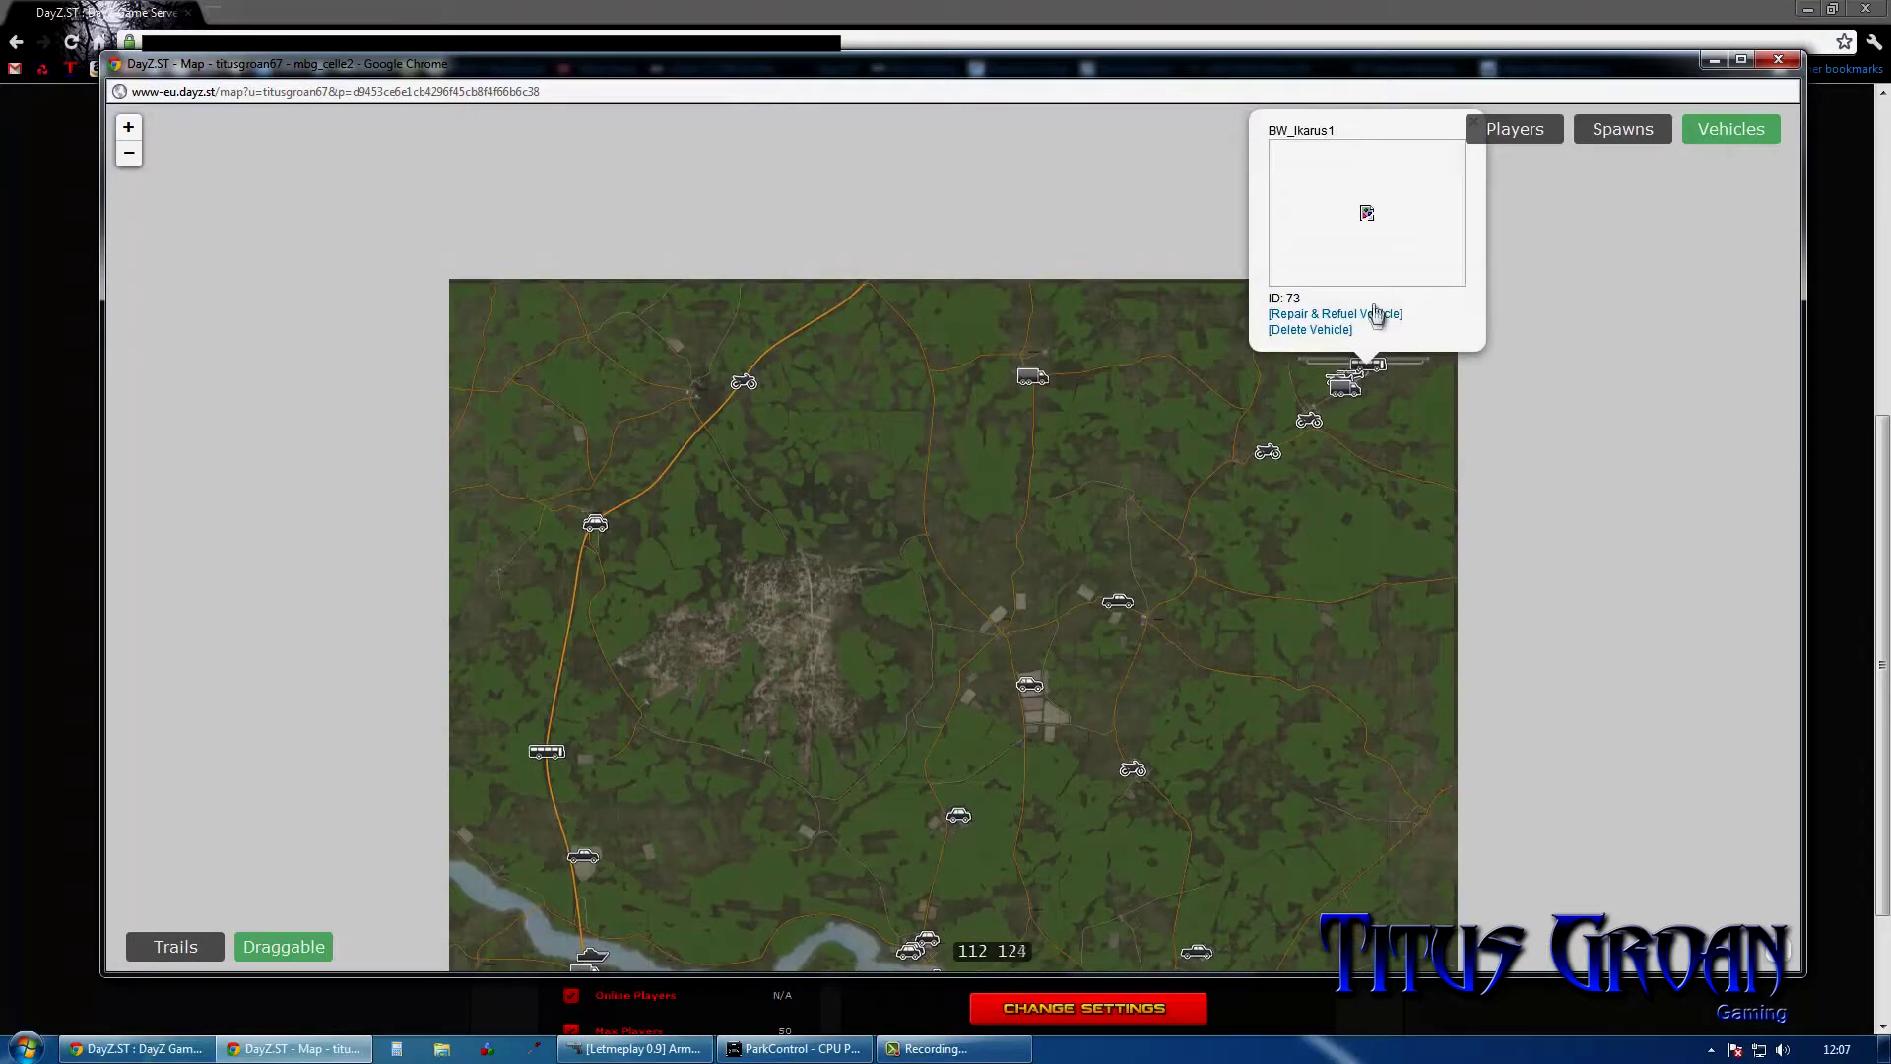
{"action": "left_click", "coordinate": [1303, 332]}
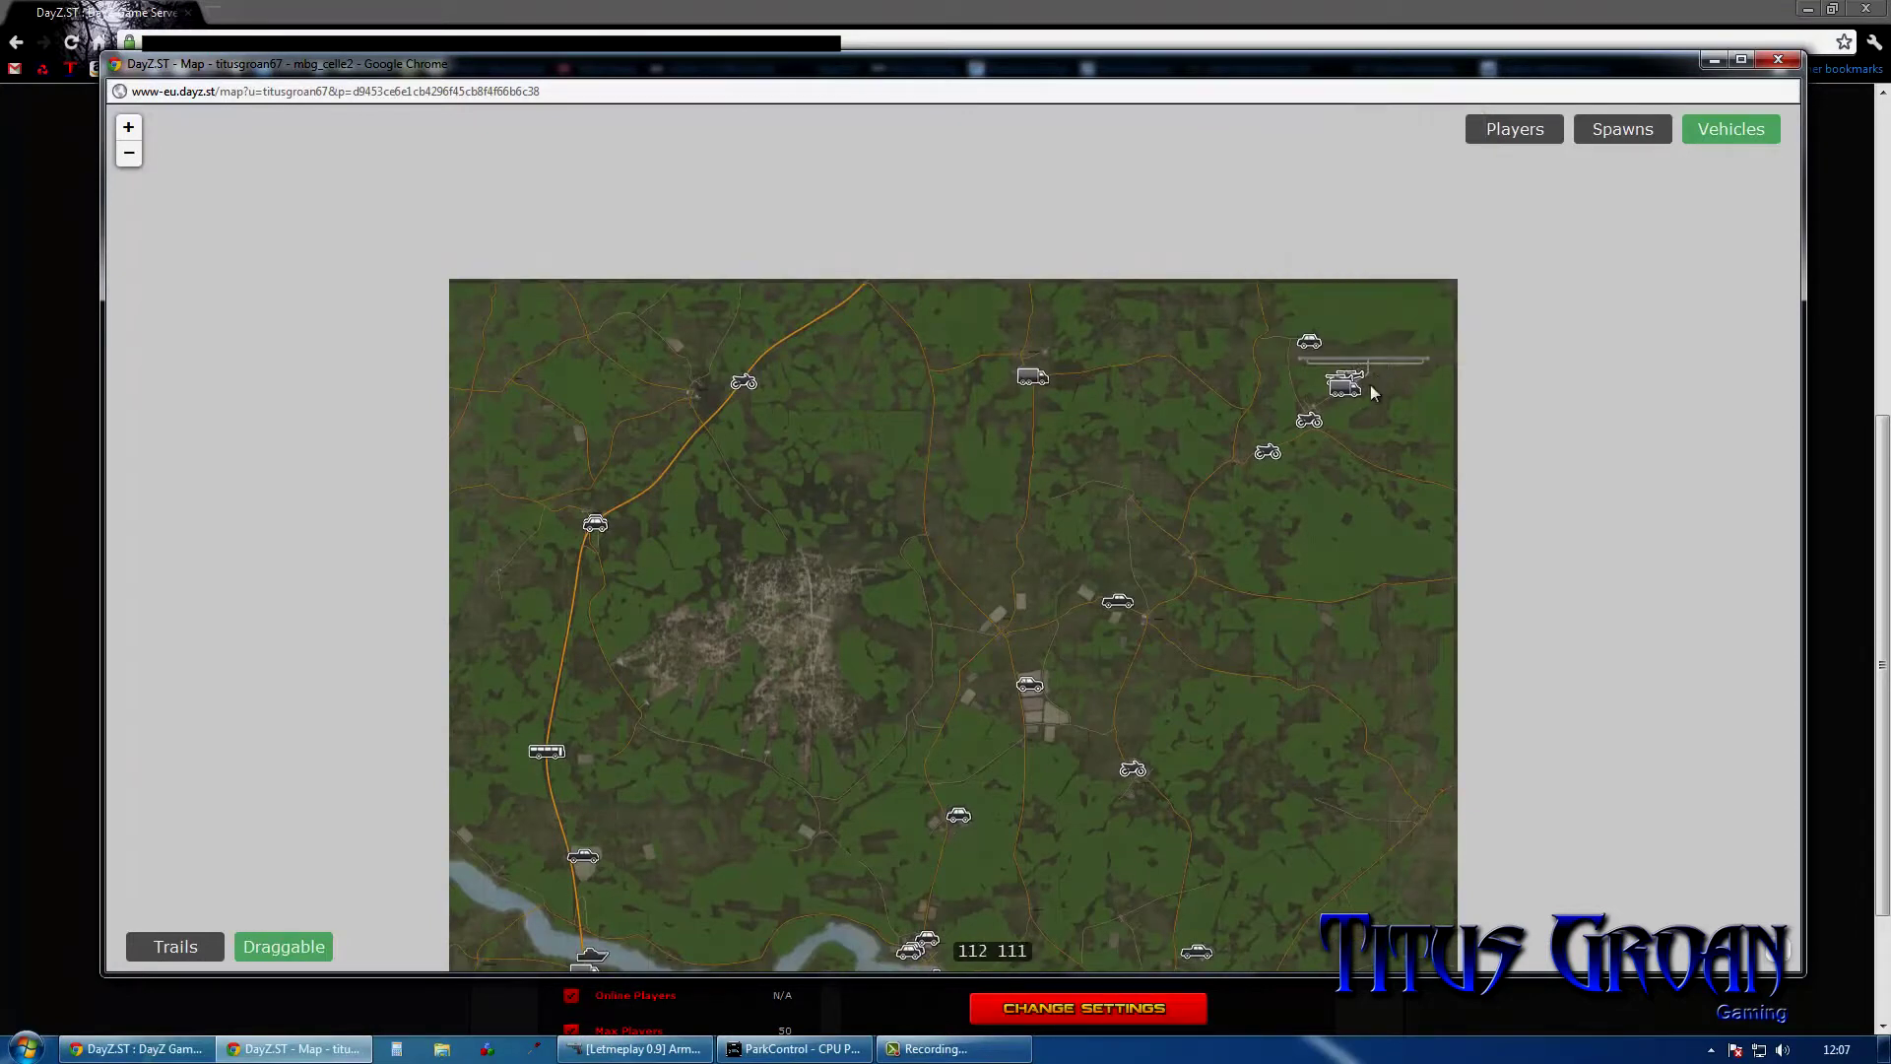
{"action": "left_click", "coordinate": [1314, 350]}
{"action": "left_click", "coordinate": [1290, 336]}
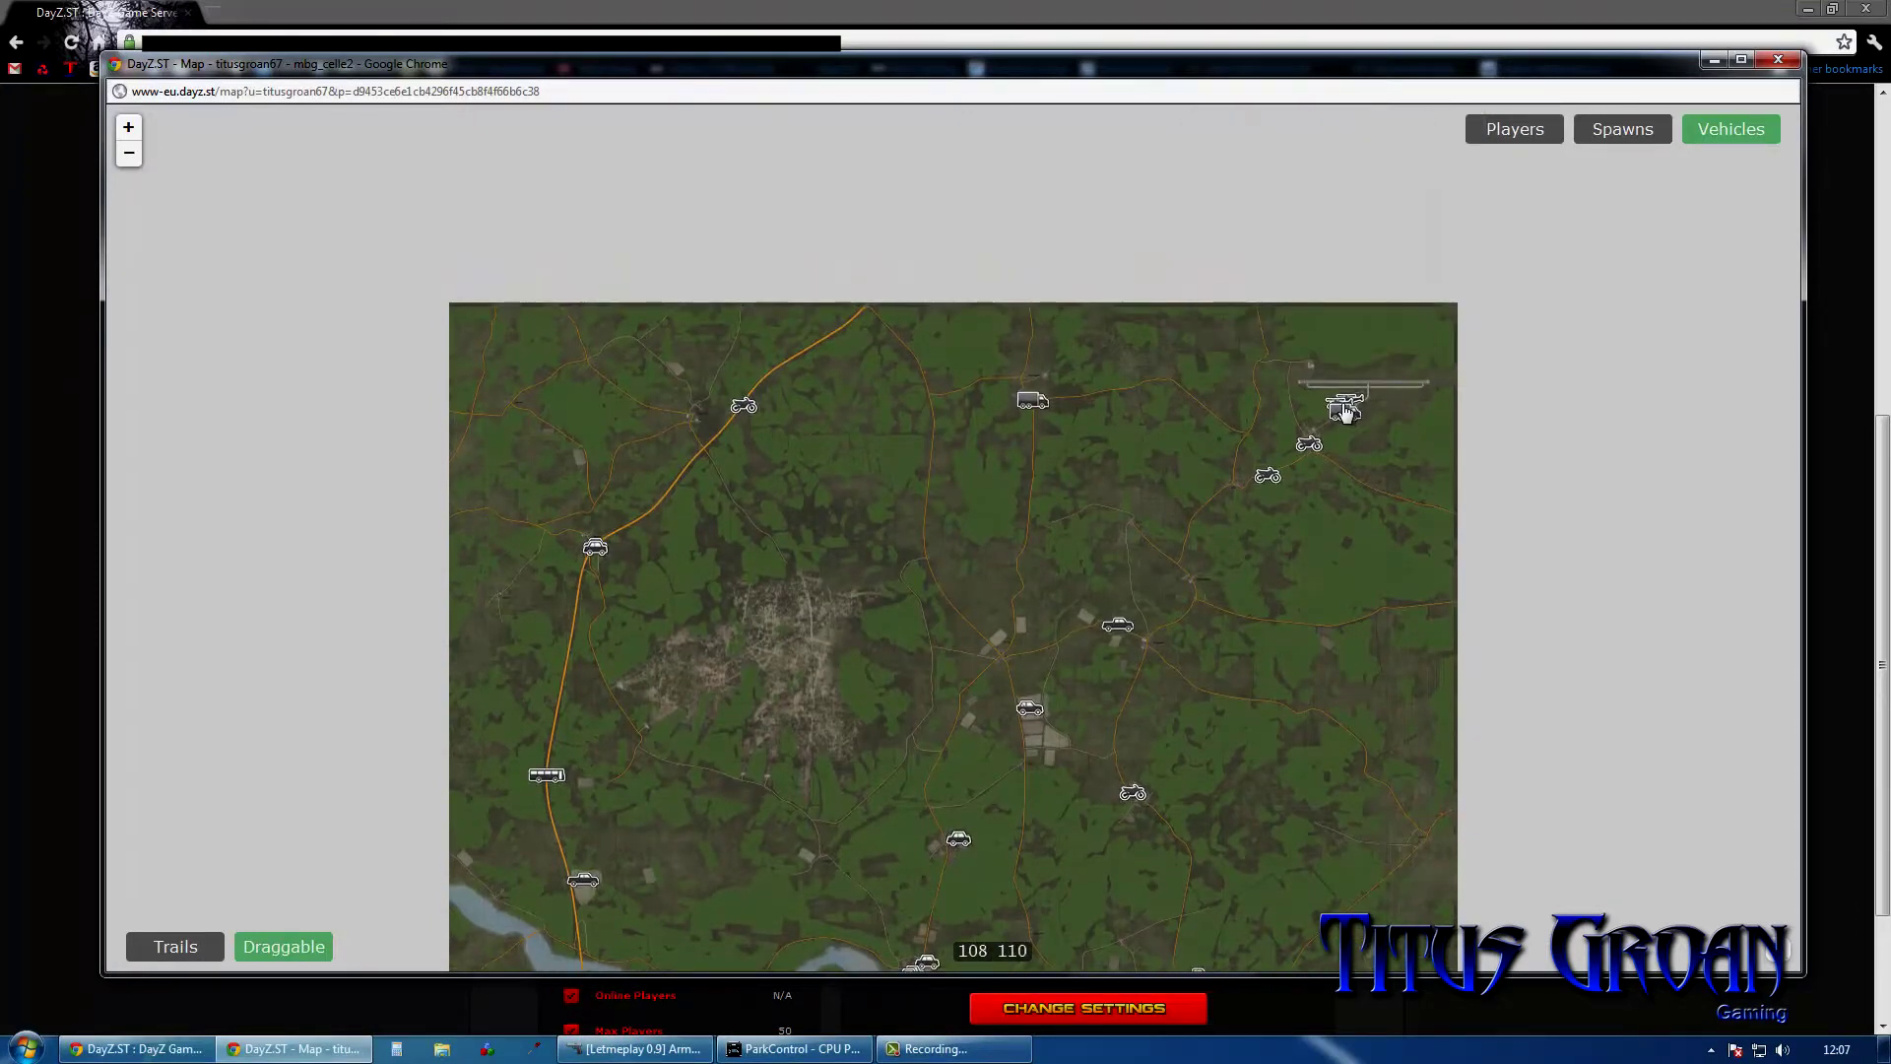
{"action": "left_click", "coordinate": [1345, 410]}
{"action": "left_click", "coordinate": [1286, 379]}
{"action": "left_click", "coordinate": [1345, 403]}
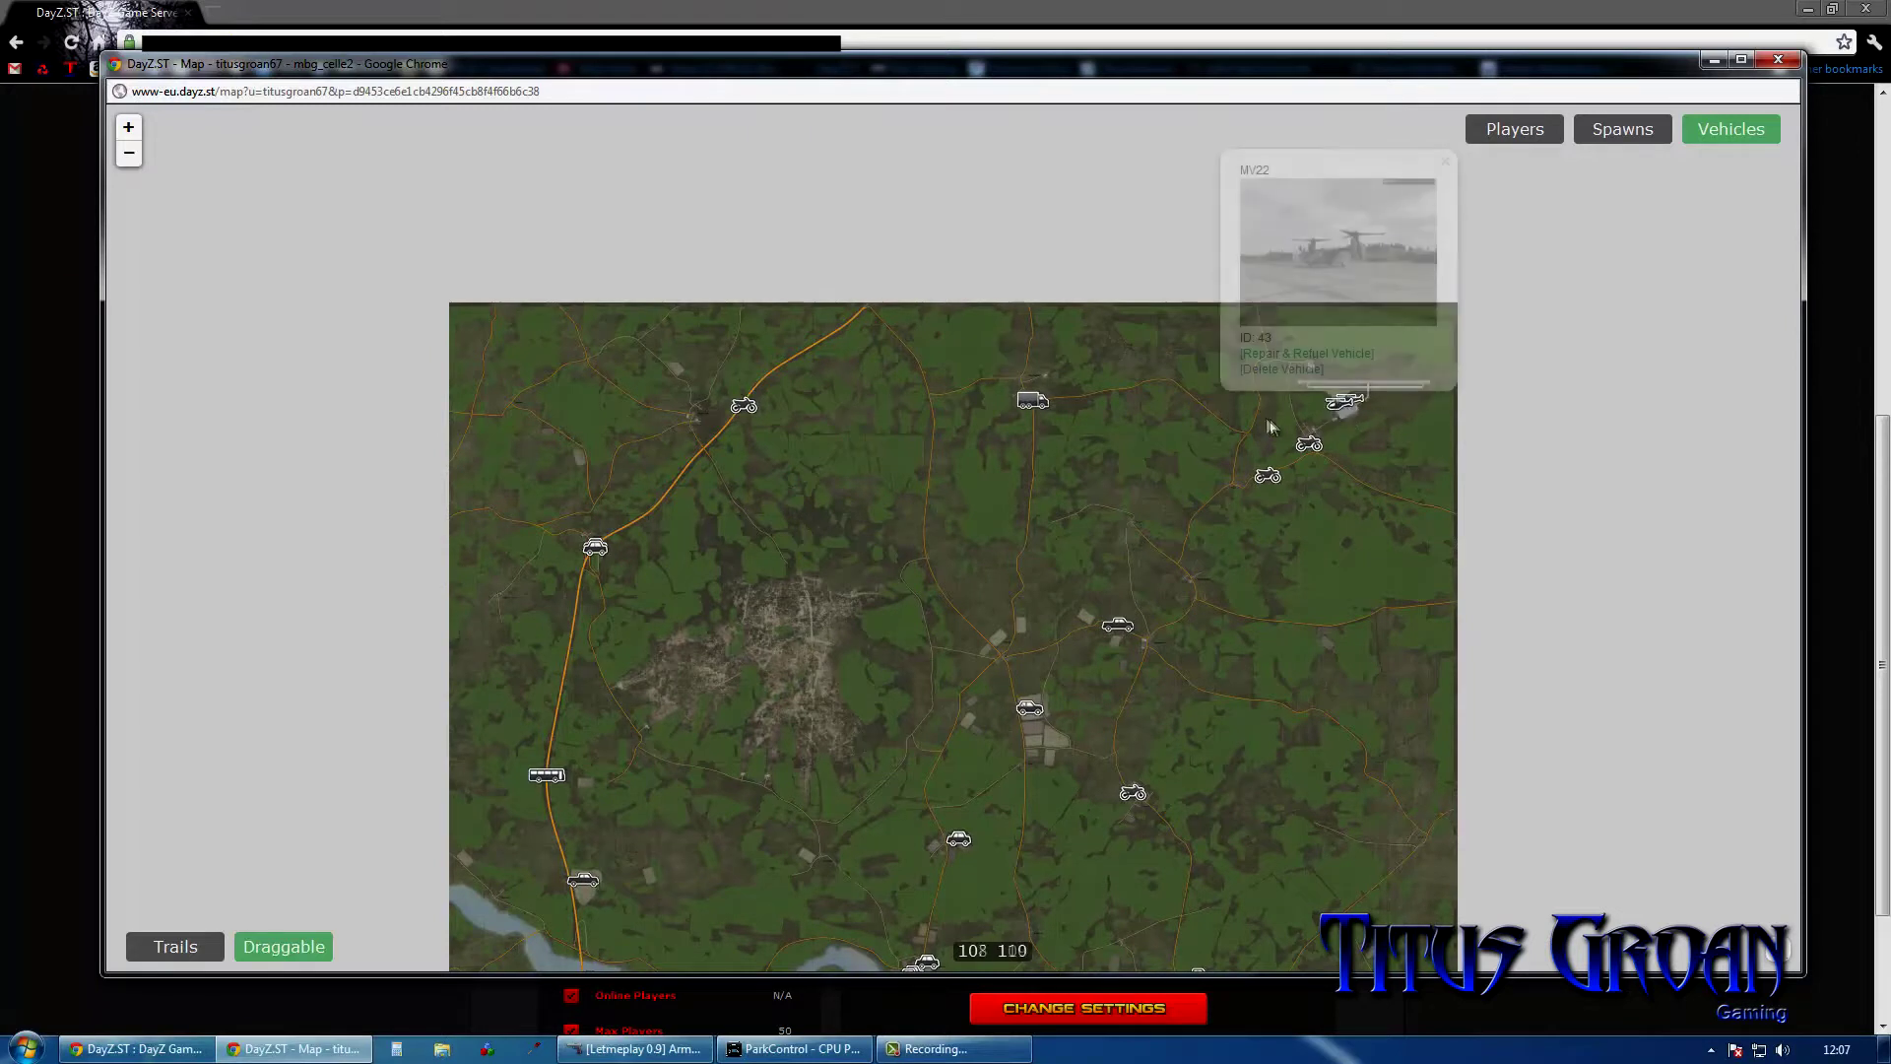
{"action": "left_click", "coordinate": [1292, 379]}
{"action": "left_click", "coordinate": [1351, 403]}
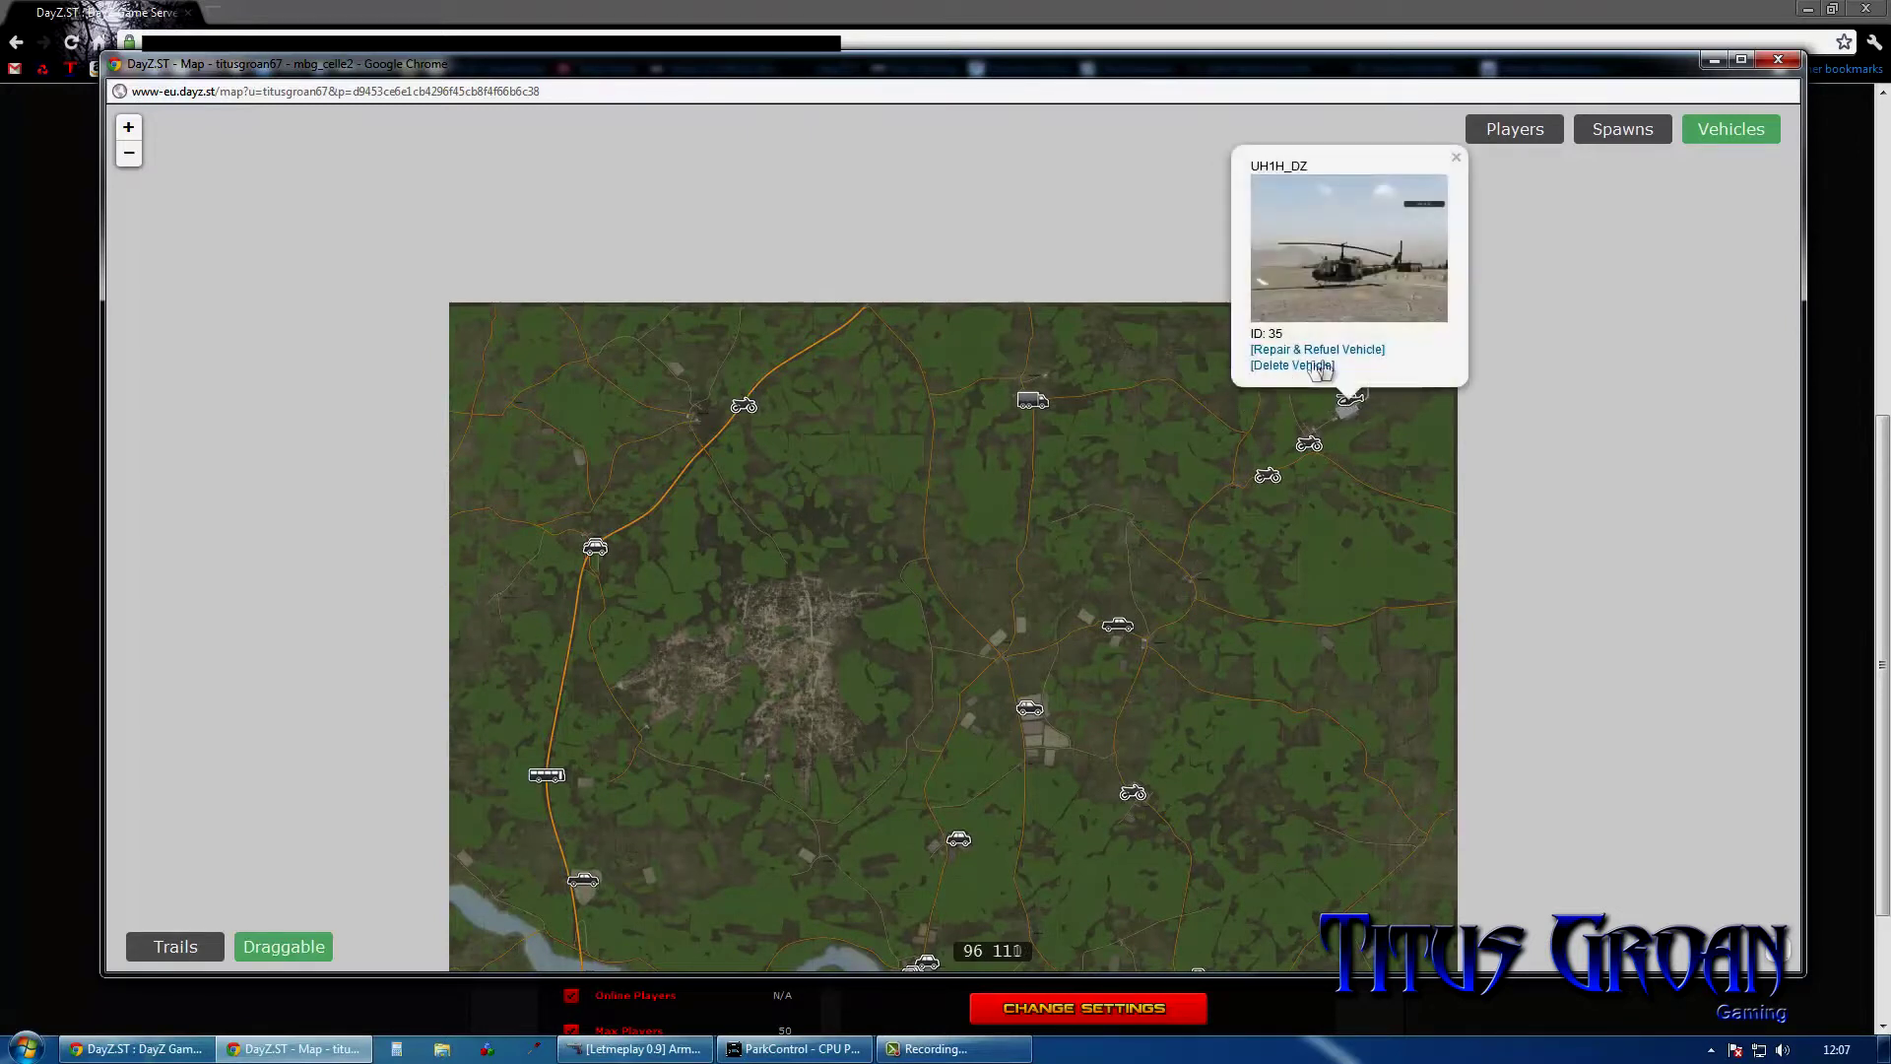
{"action": "left_click", "coordinate": [1312, 370]}
{"action": "left_click", "coordinate": [1035, 406]}
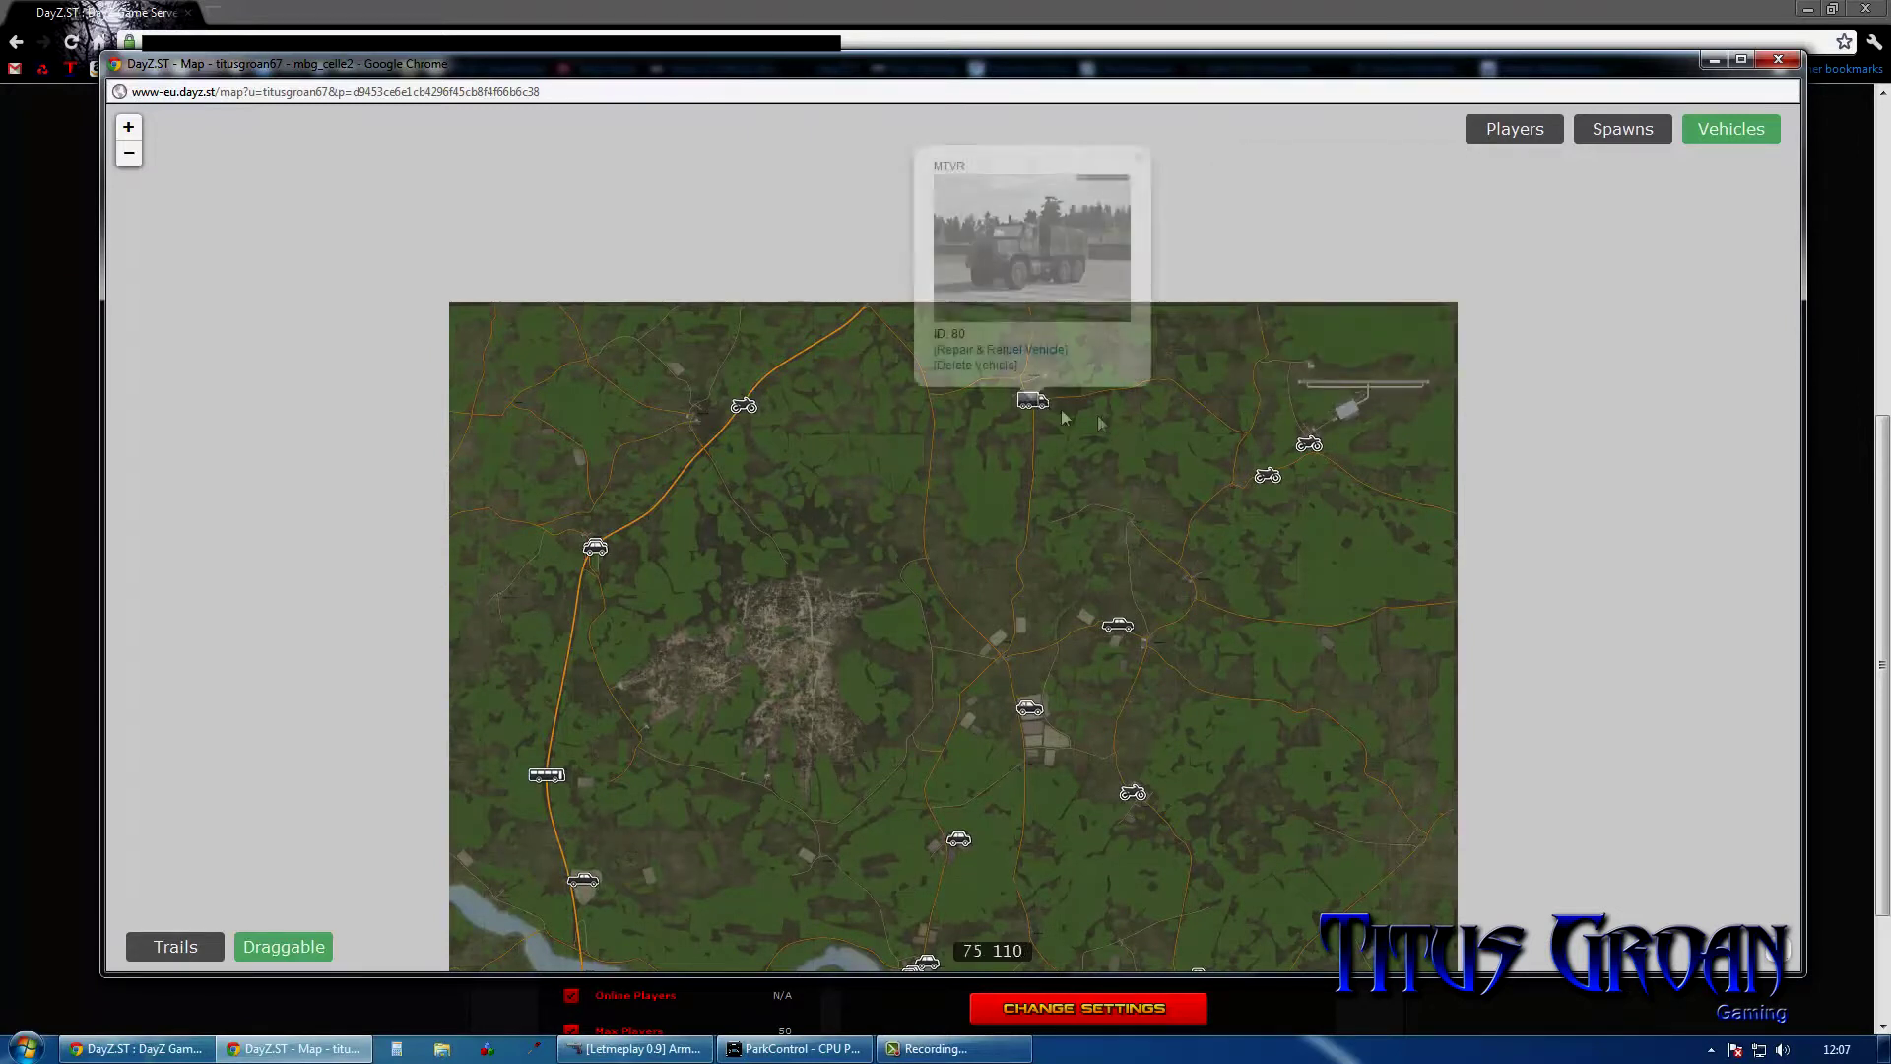
{"action": "left_click", "coordinate": [999, 366]}
Step: Delete the motorcycles, including two M1030_US_DES_EP1s, the town cars and the kpfs_golf_g car
{"action": "left_click", "coordinate": [1308, 446]}
{"action": "left_click", "coordinate": [1268, 407]}
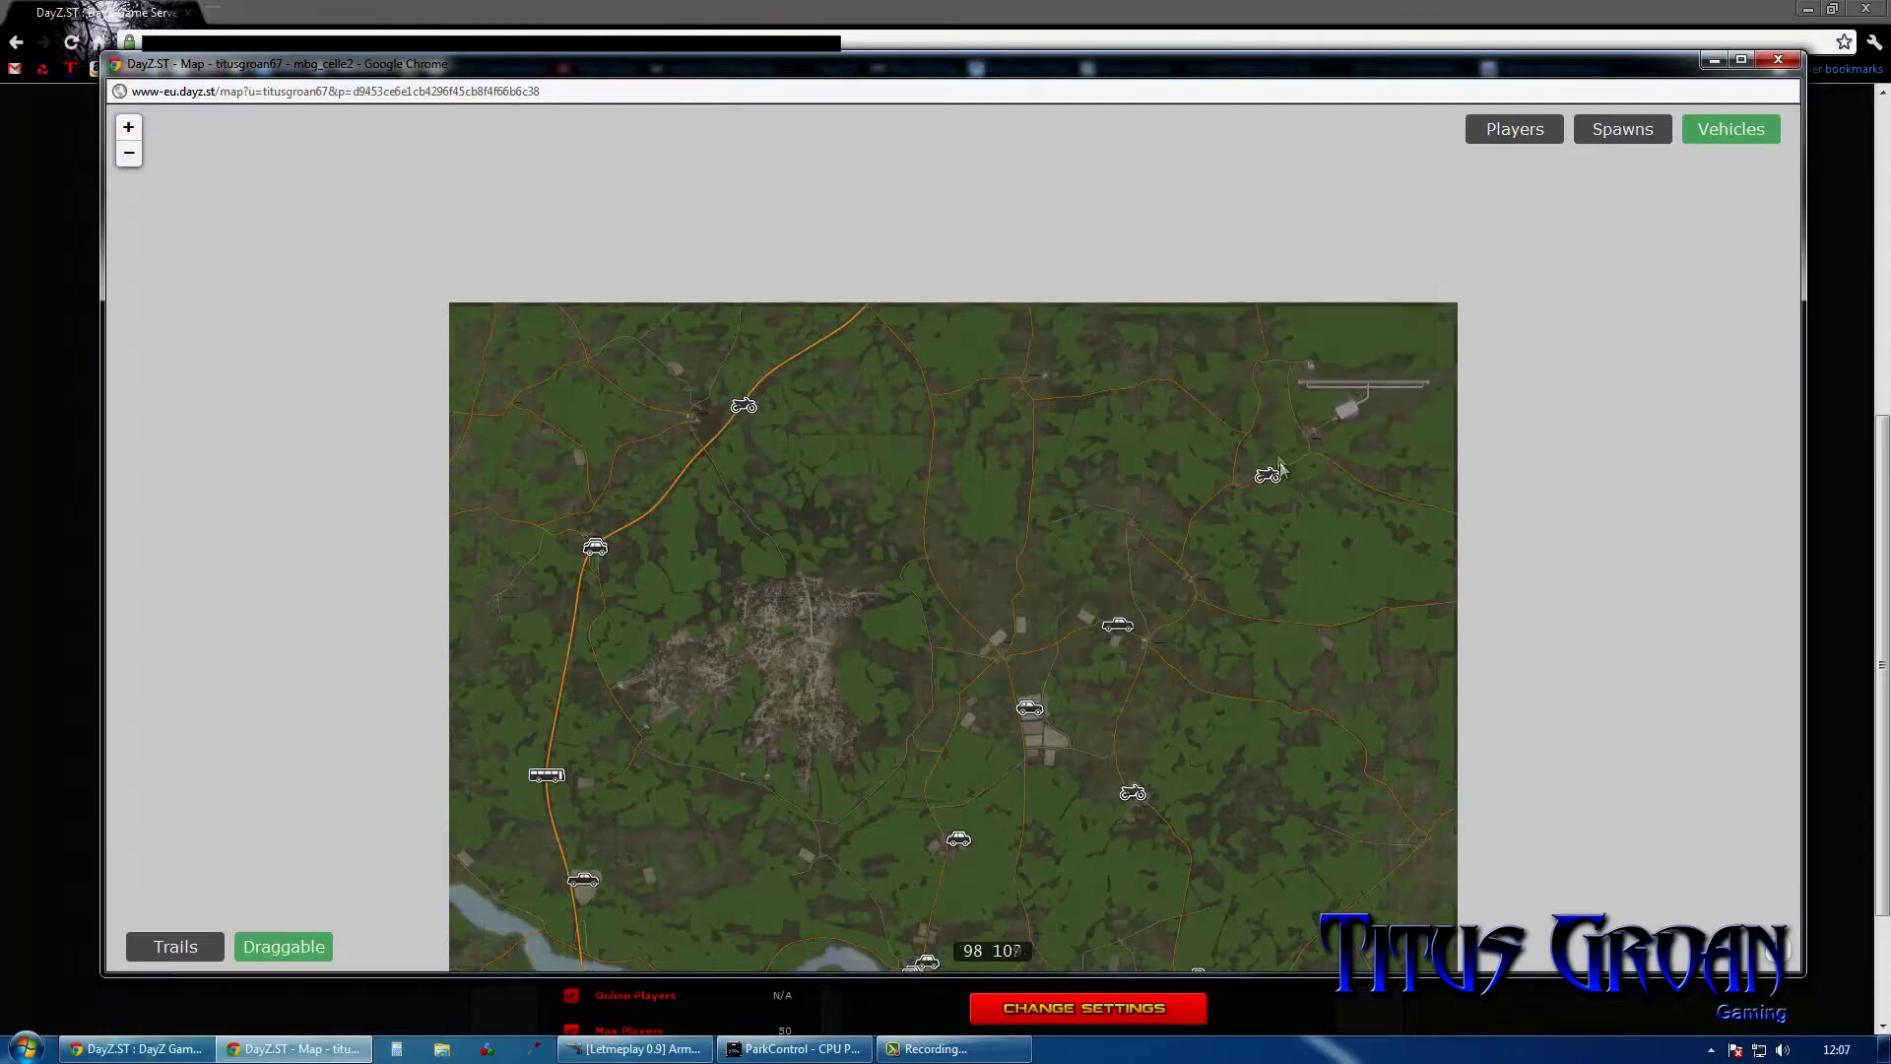
{"action": "left_click", "coordinate": [1266, 478]}
{"action": "left_click", "coordinate": [1226, 443]}
{"action": "left_click", "coordinate": [1119, 628]}
{"action": "left_click", "coordinate": [1090, 590]}
{"action": "left_click", "coordinate": [1029, 709]}
{"action": "left_click", "coordinate": [1005, 673]}
{"action": "left_click", "coordinate": [1131, 795]}
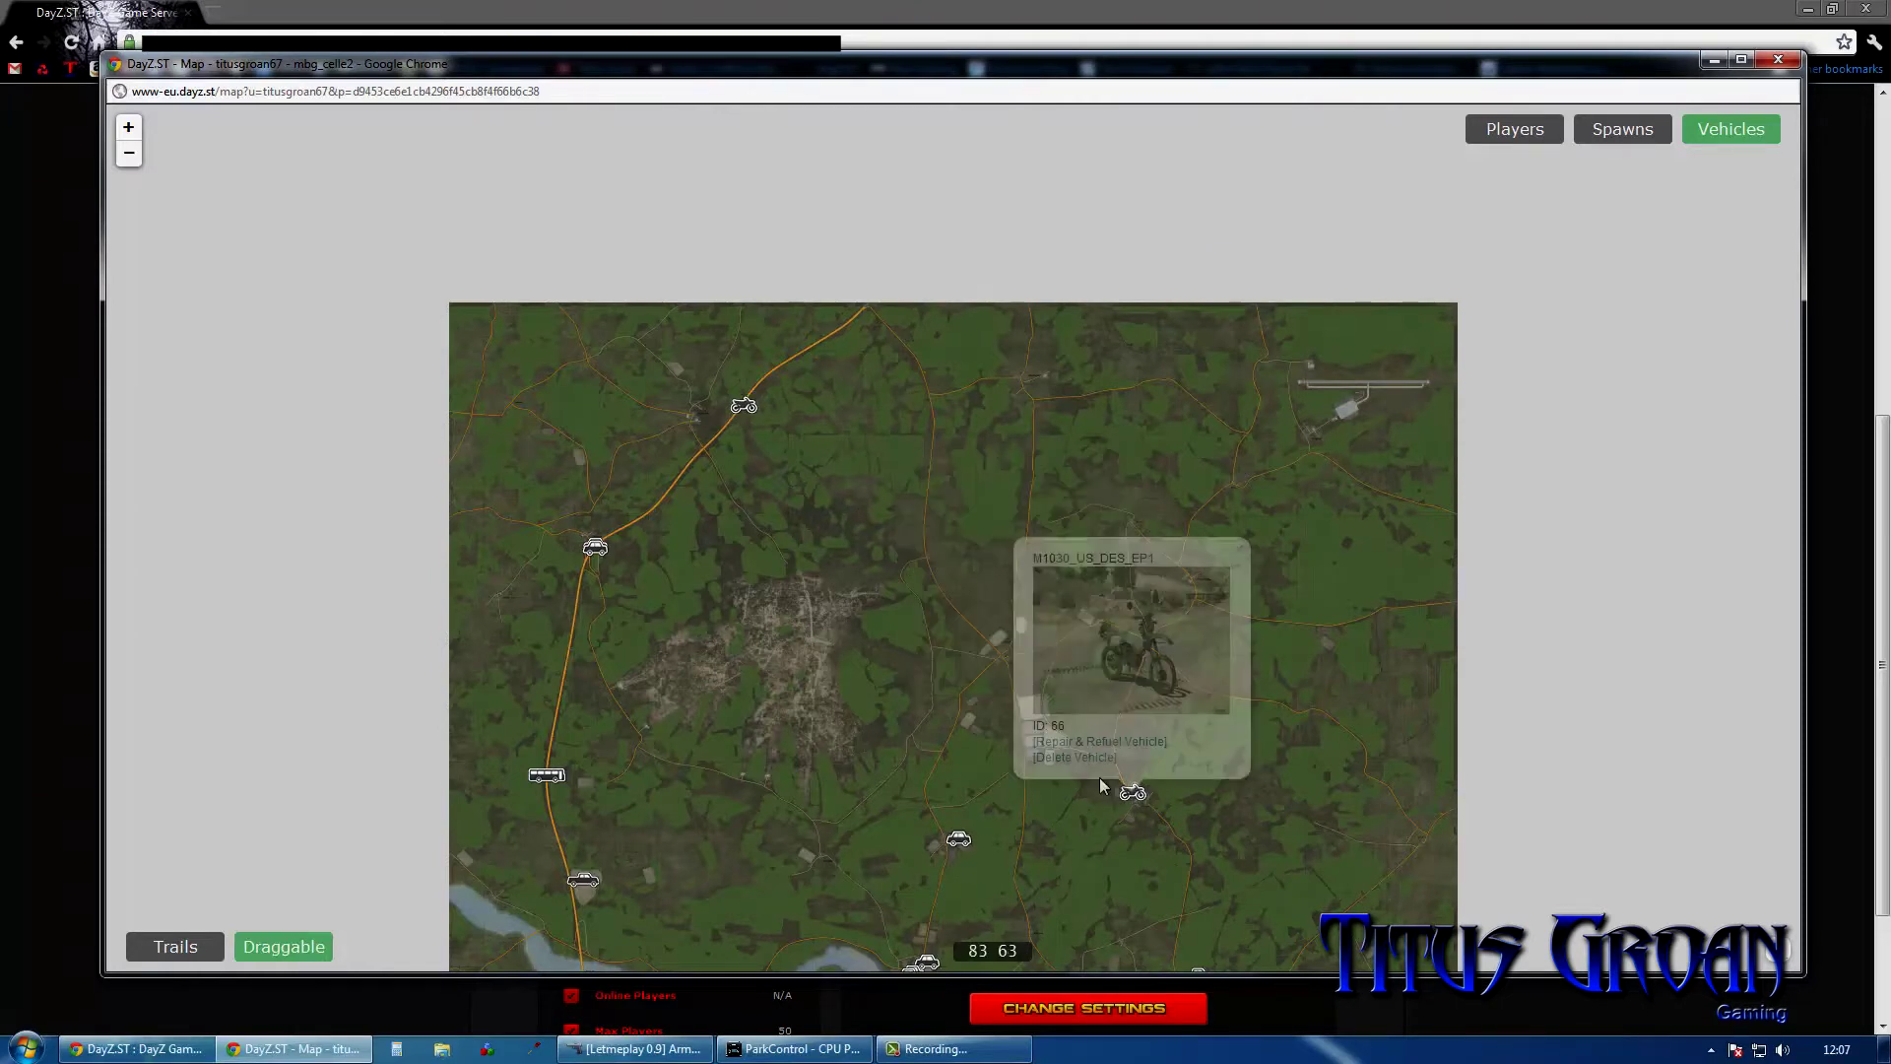
{"action": "left_click", "coordinate": [1105, 761]}
{"action": "left_click", "coordinate": [744, 409]}
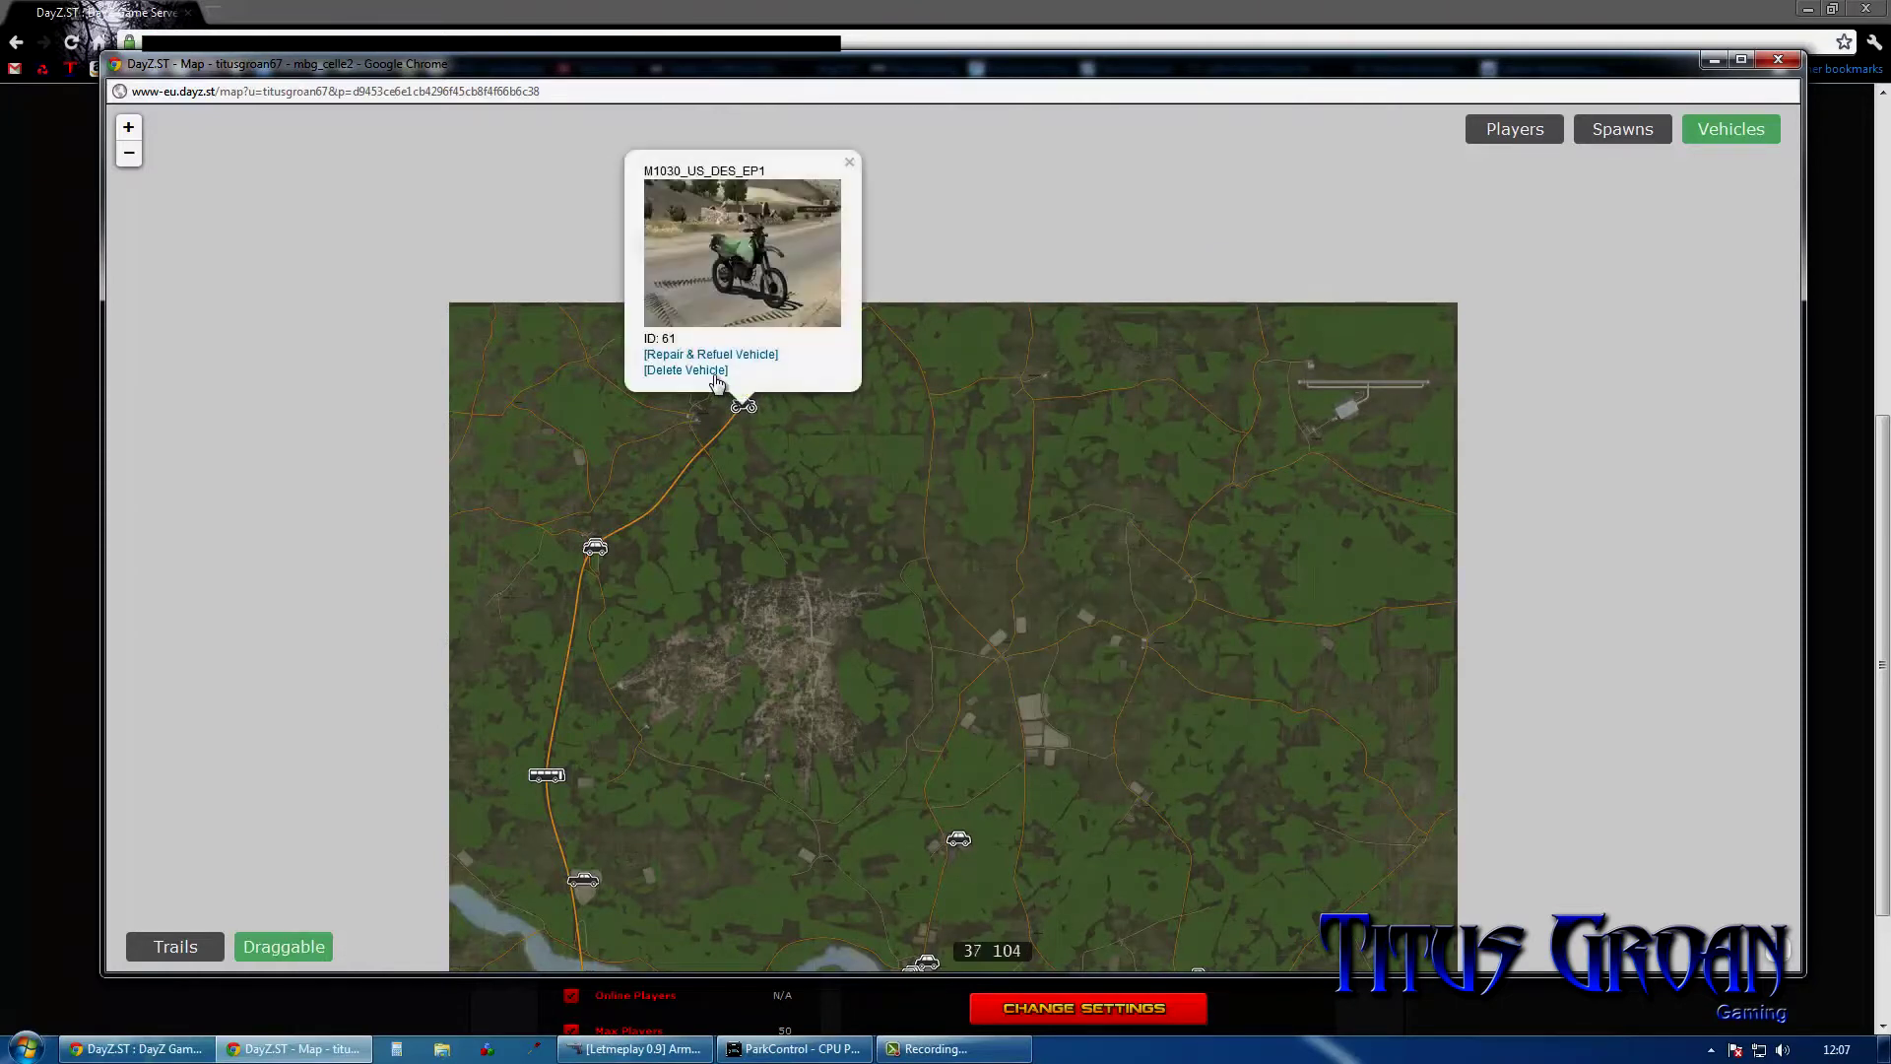
{"action": "left_click", "coordinate": [687, 369]}
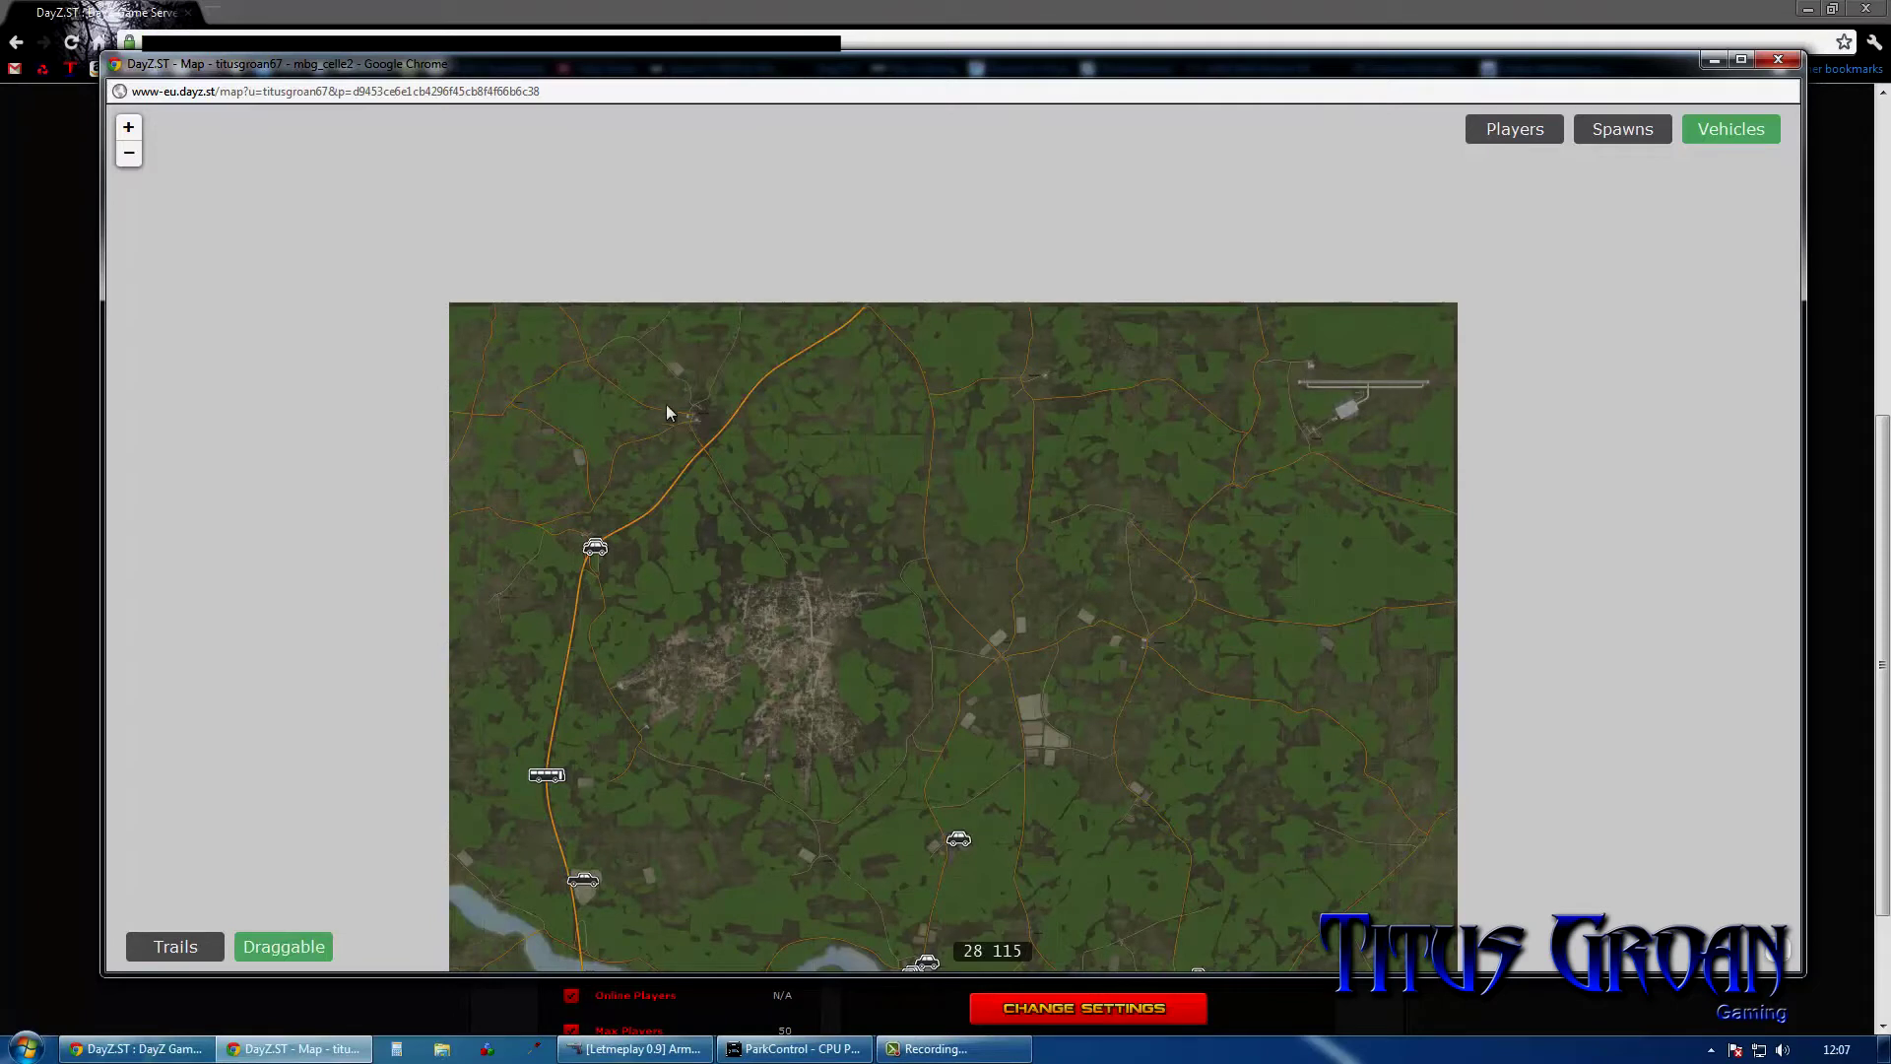
{"action": "left_click", "coordinate": [596, 552]}
{"action": "left_click", "coordinate": [594, 547]}
Step: Delete the roadside bus and the SUV_TK_EP1, then pan the map to show the river
{"action": "left_click", "coordinate": [563, 515]}
{"action": "left_click_drag", "start_coordinate": [563, 785], "coordinate": [564, 785]}
{"action": "key", "text": "Return"}
{"action": "left_click", "coordinate": [548, 779]}
{"action": "left_click", "coordinate": [524, 742]}
{"action": "left_click", "coordinate": [586, 880]}
{"action": "left_click", "coordinate": [566, 847]}
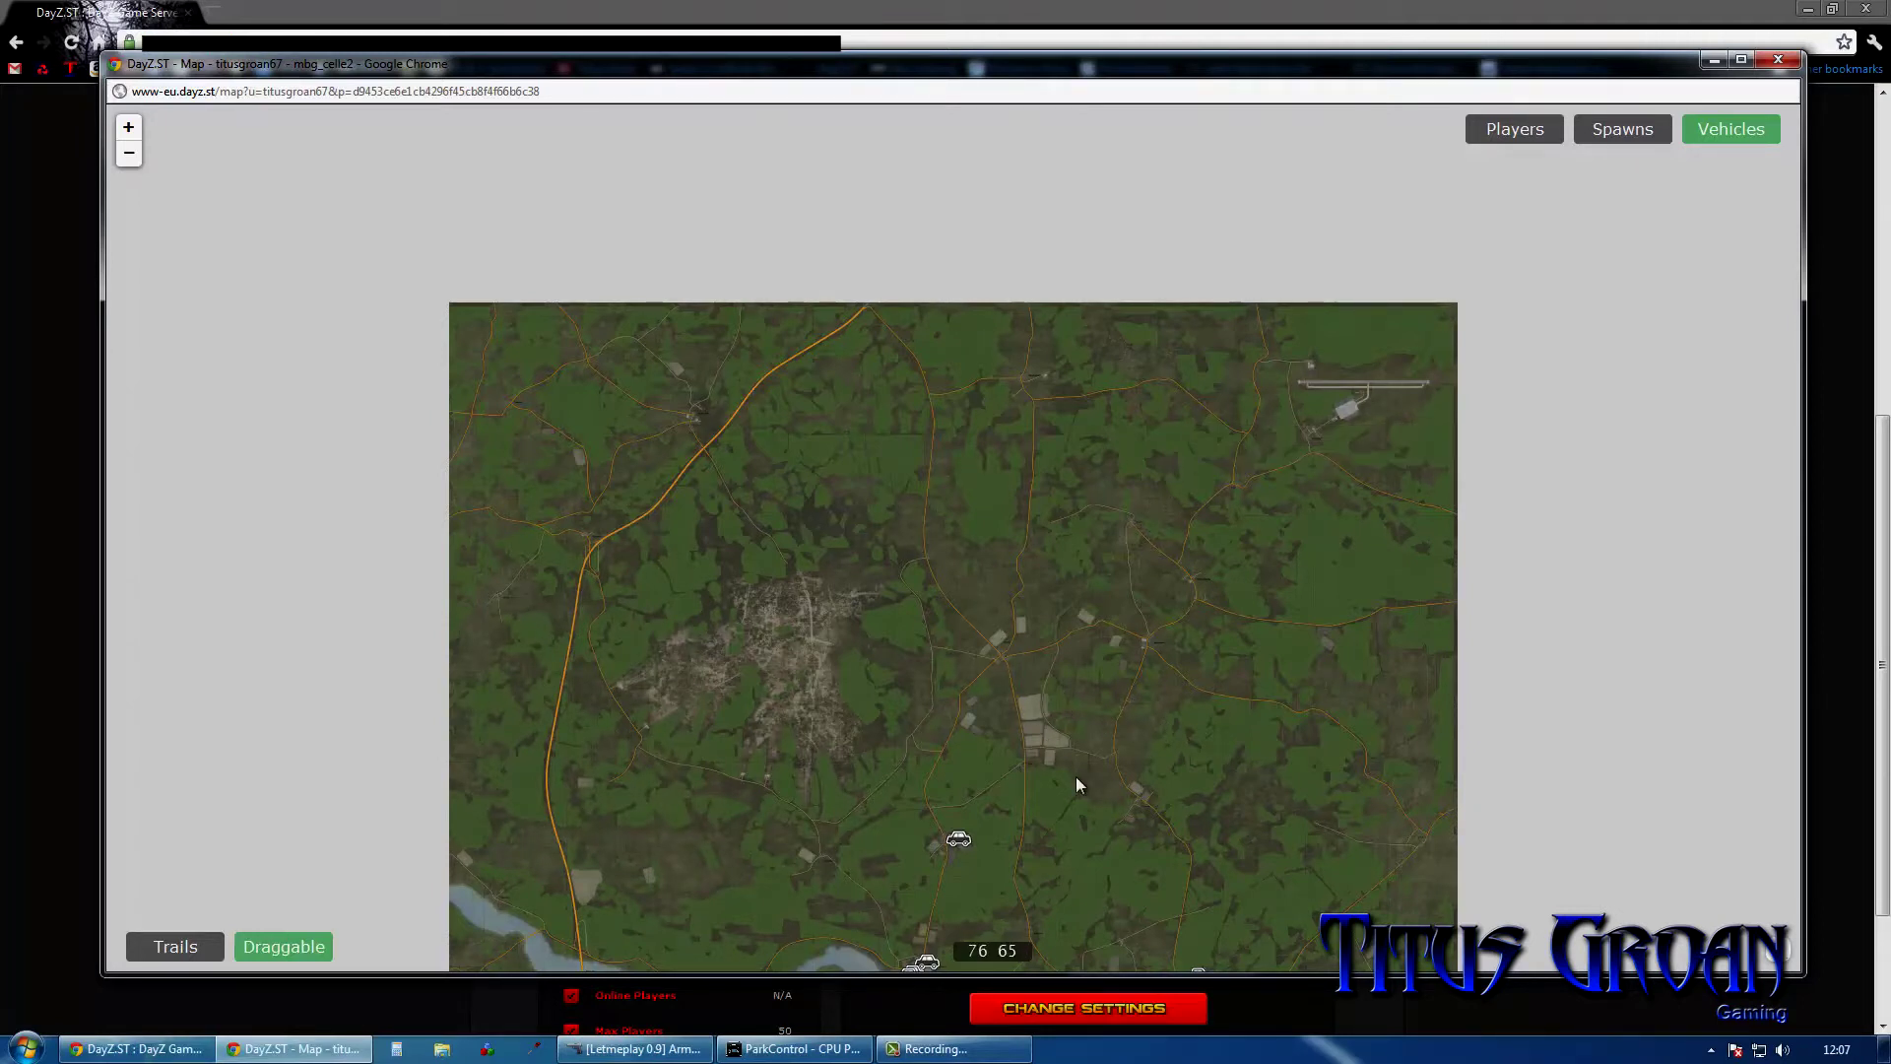
{"action": "left_click_drag", "start_coordinate": [1317, 784], "coordinate": [1331, 339]}
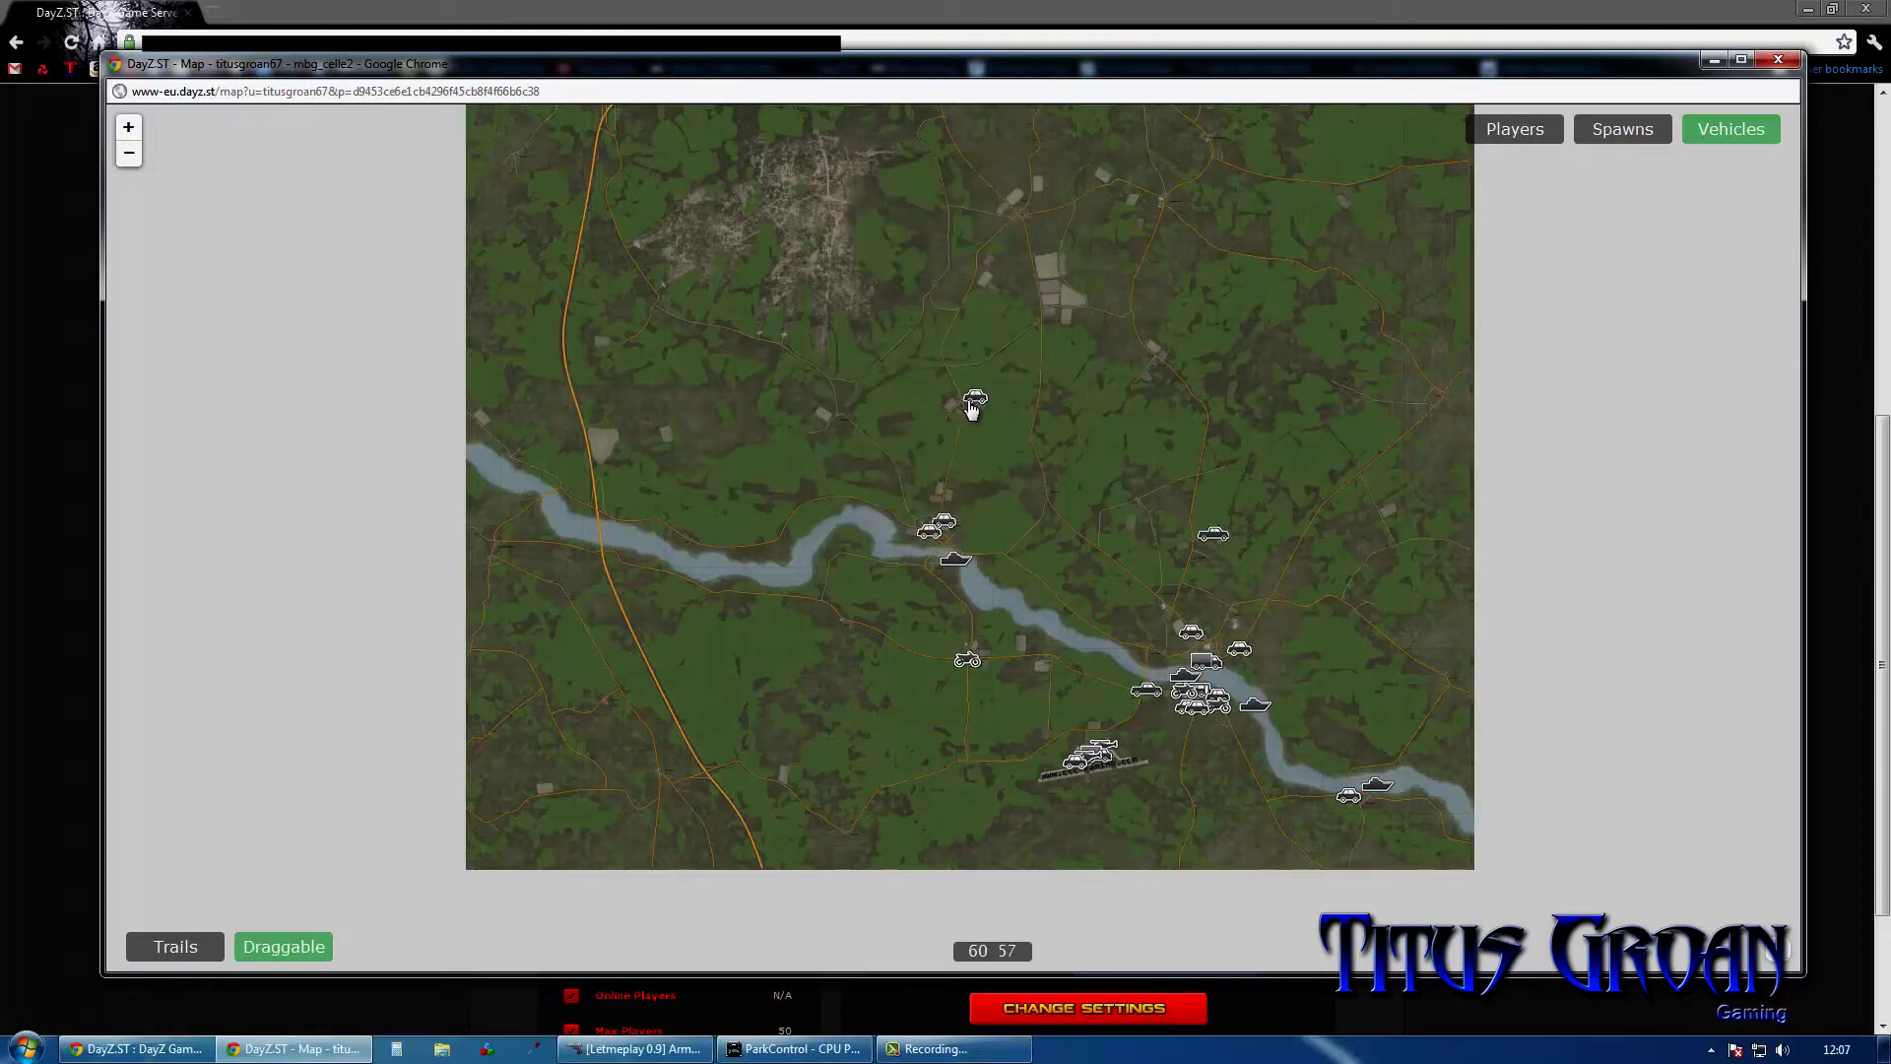
Step: Delete the kpfs_golf_g car, another car and the smallboat_2 boat near the river
{"action": "left_click", "coordinate": [905, 366]}
{"action": "left_click", "coordinate": [941, 529]}
{"action": "left_click", "coordinate": [907, 493]}
{"action": "left_click", "coordinate": [929, 529]}
{"action": "left_click", "coordinate": [892, 500]}
{"action": "left_click", "coordinate": [957, 569]}
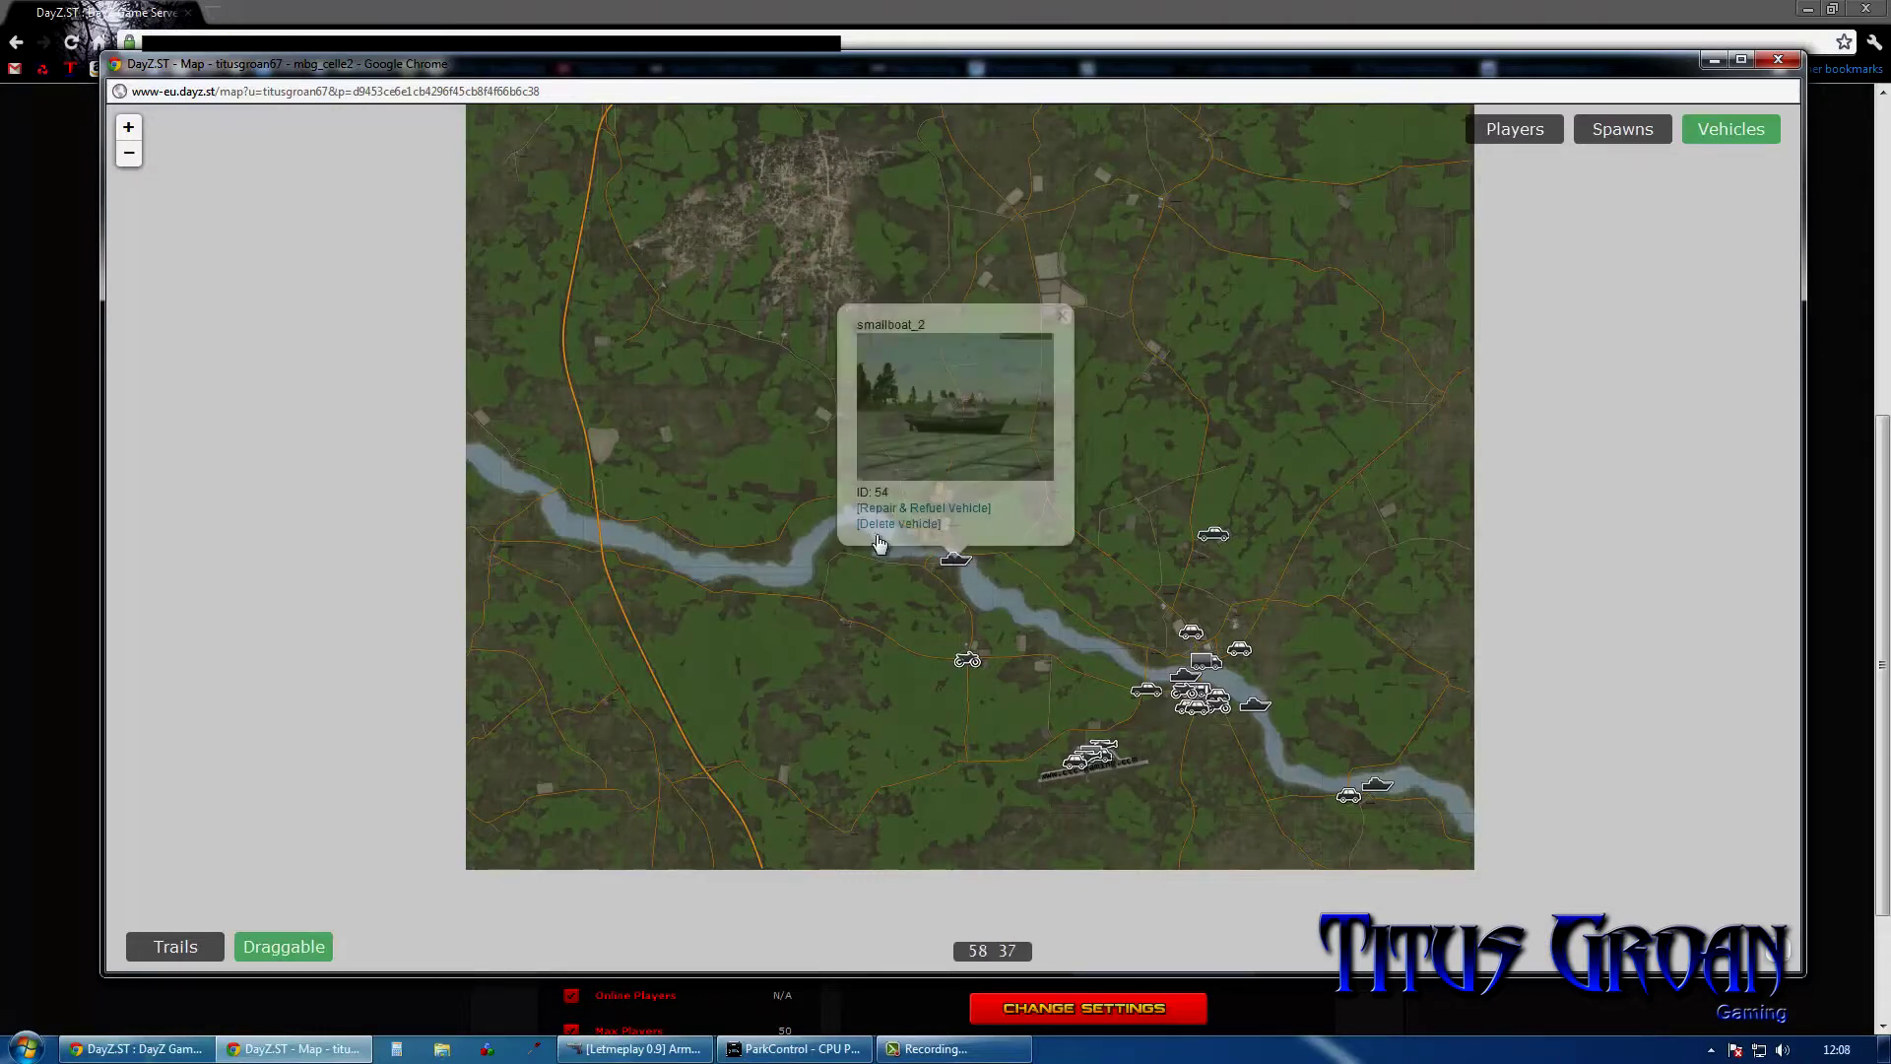
{"action": "left_click", "coordinate": [920, 530]}
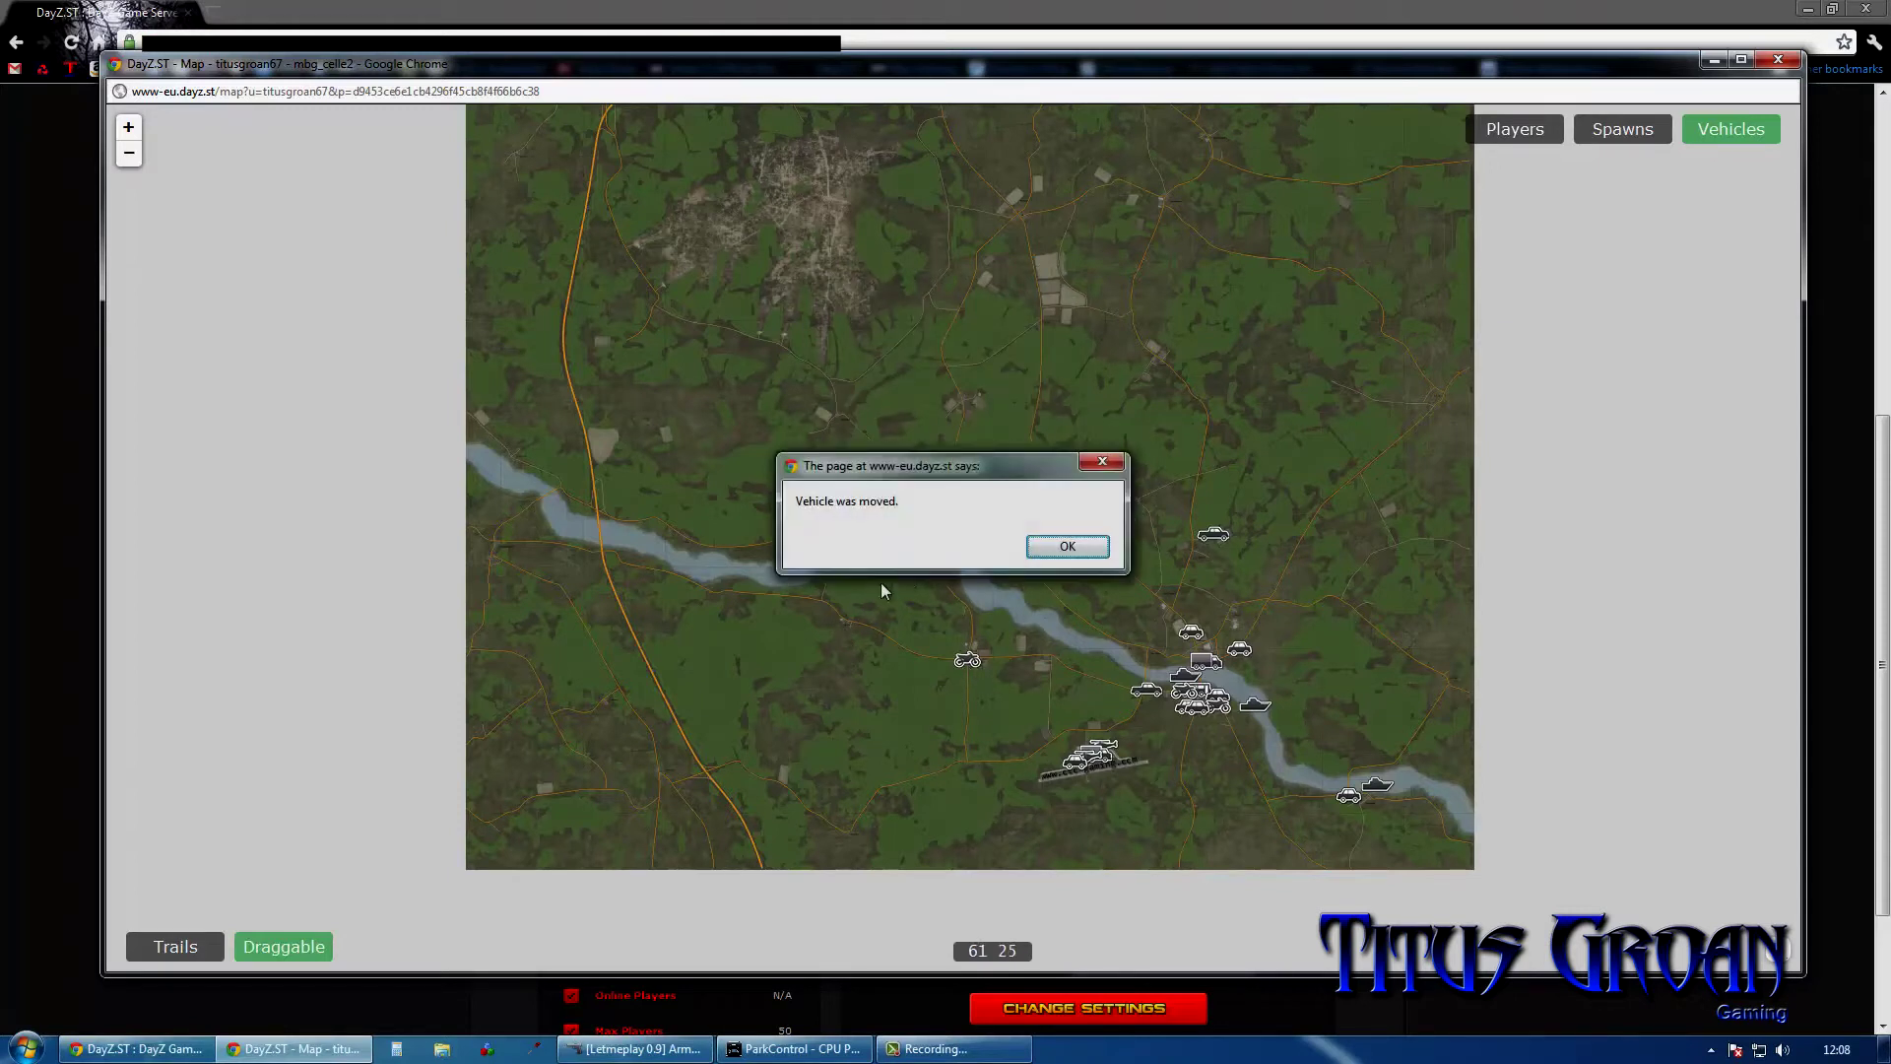
{"action": "left_click", "coordinate": [1068, 548]}
Step: Delete the M1030_US_DES_EP1 motorcycle, LandRover_CZ_EP1, Gazelle1 and a Lada1_GDR
{"action": "left_click", "coordinate": [967, 661]}
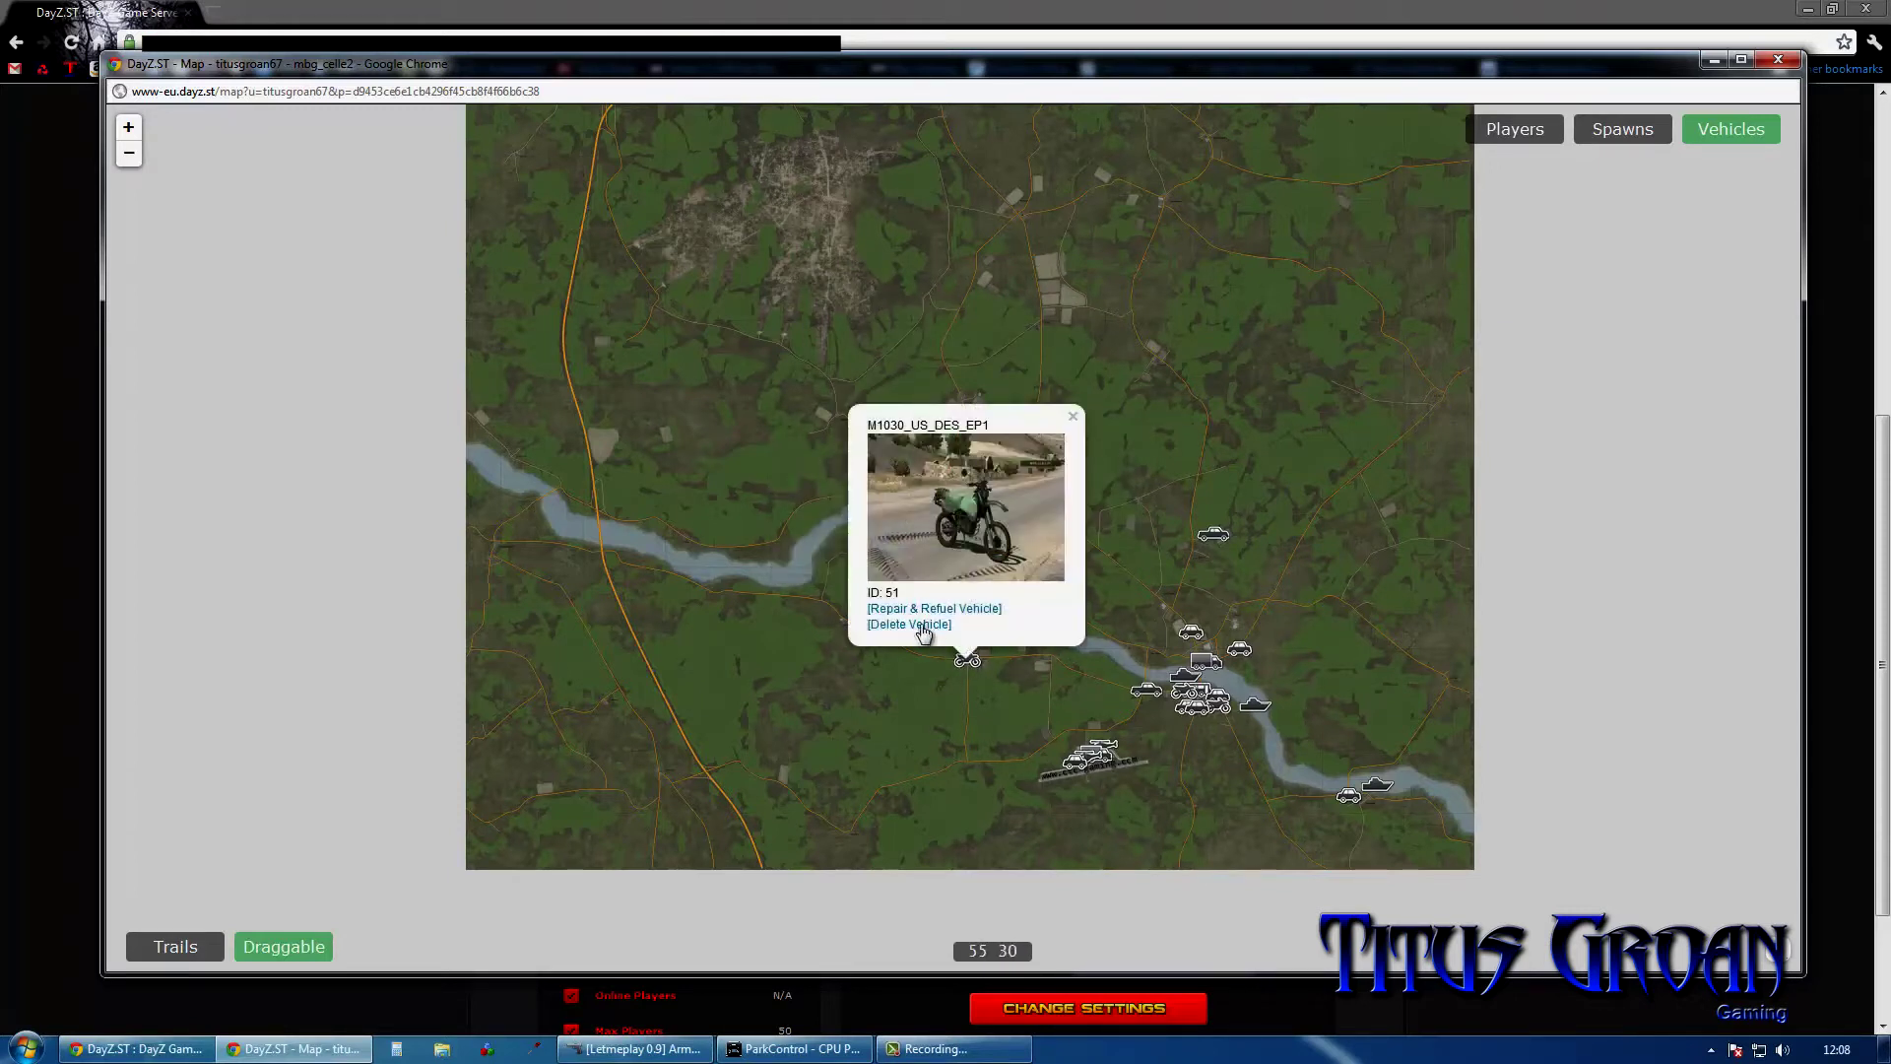
{"action": "left_click", "coordinate": [910, 630]}
{"action": "left_click", "coordinate": [1214, 534]}
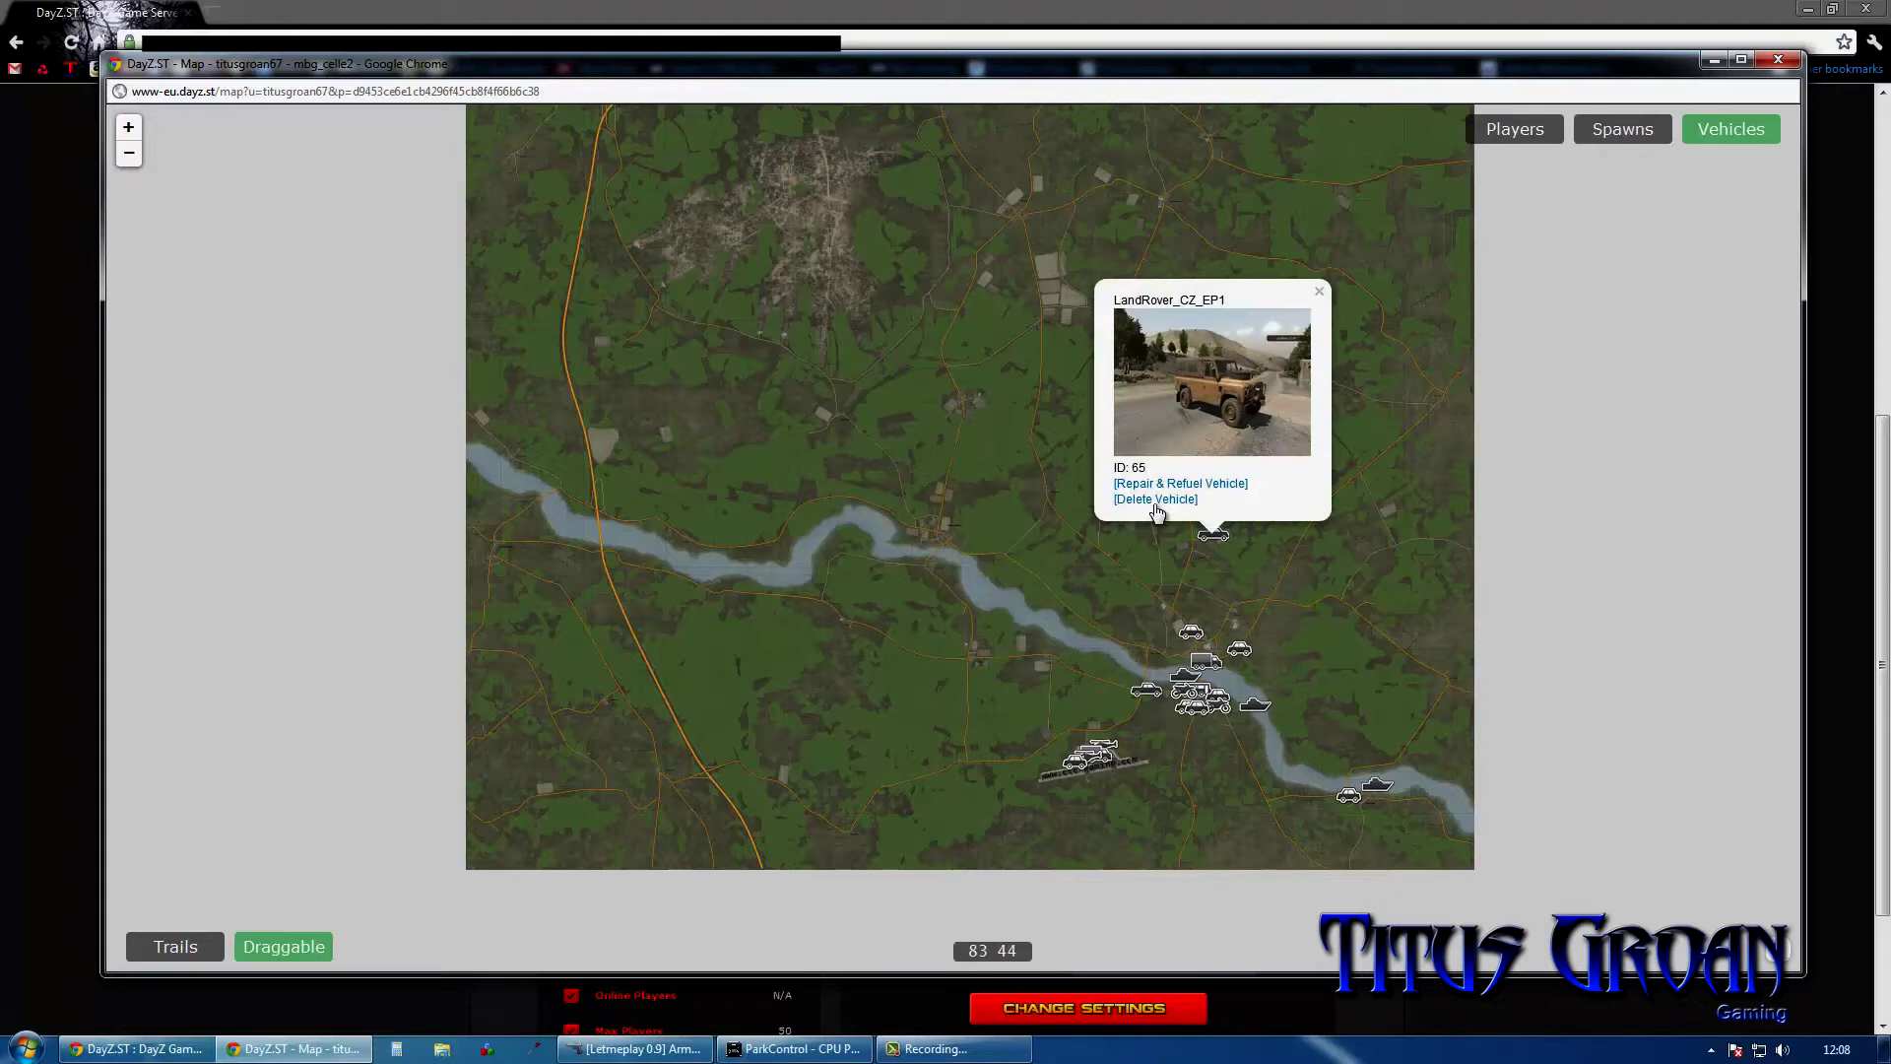
{"action": "left_click", "coordinate": [1156, 501]}
{"action": "left_click", "coordinate": [1192, 635]}
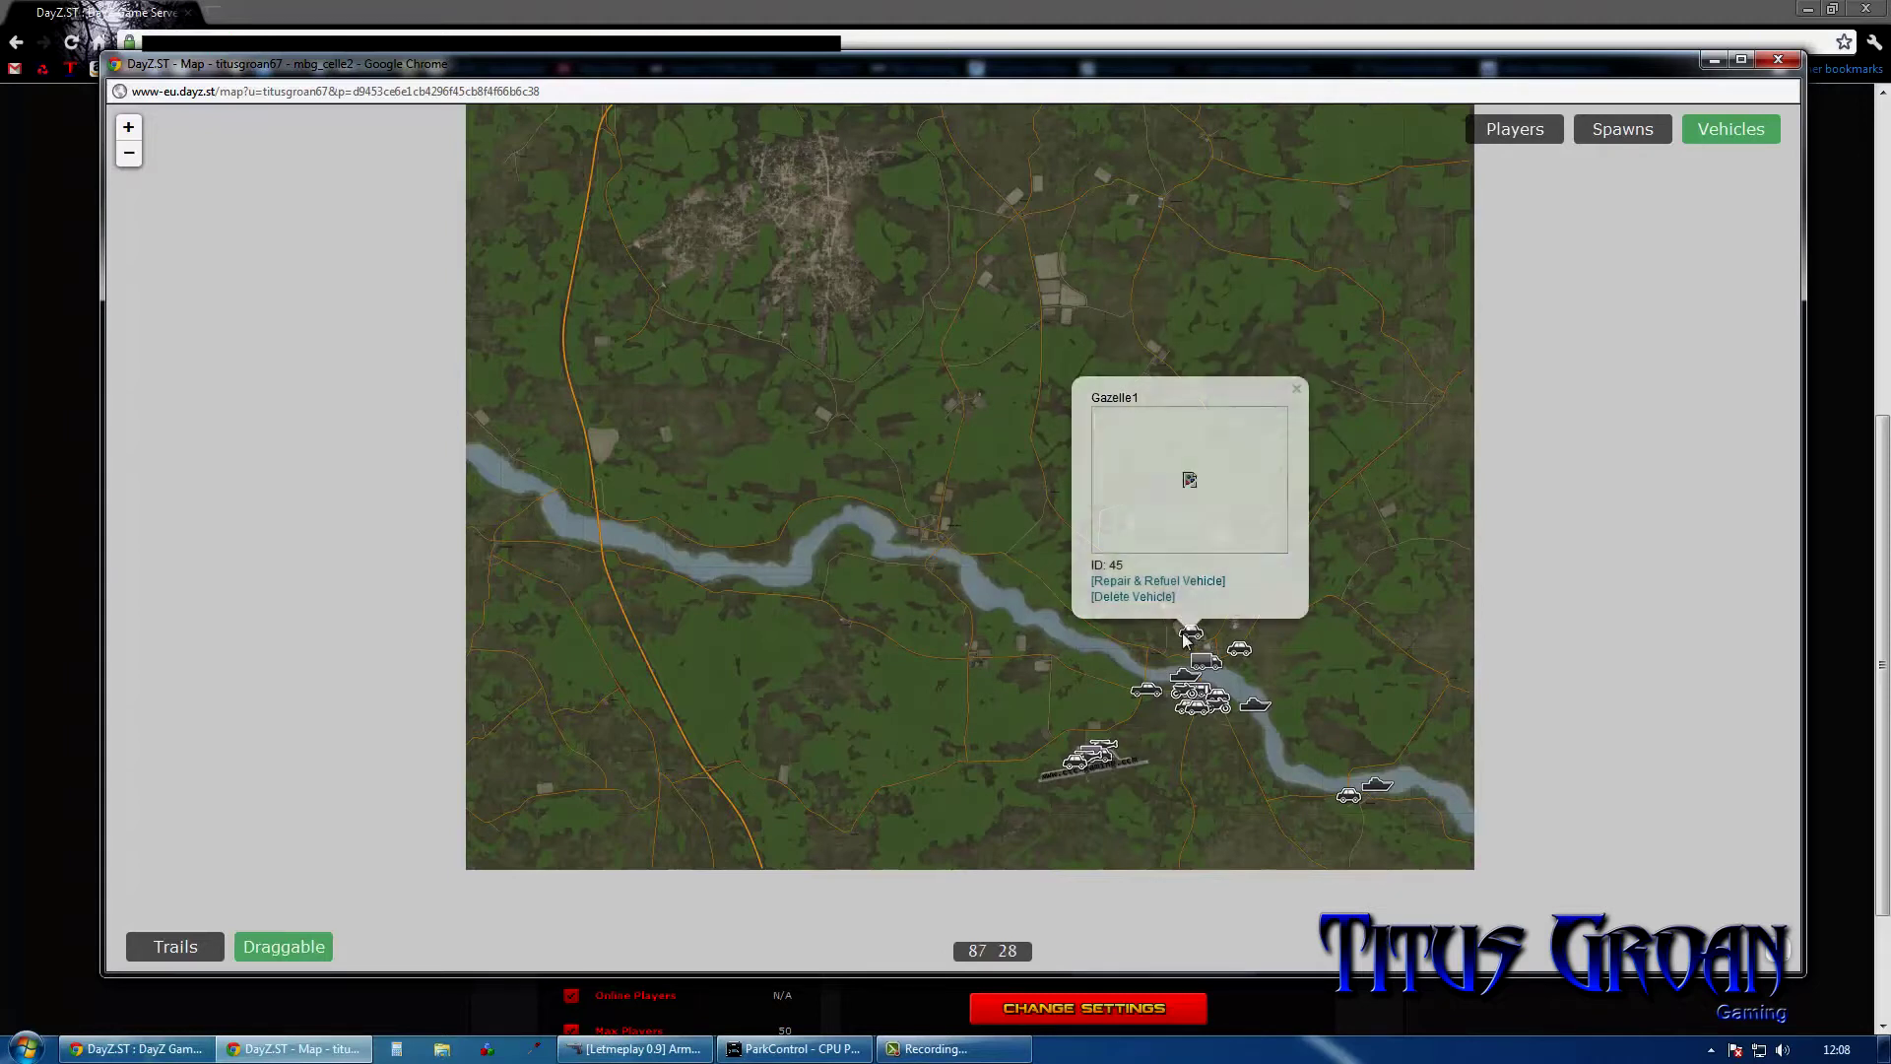
{"action": "left_click", "coordinate": [1132, 597]}
{"action": "left_click", "coordinate": [1239, 653]}
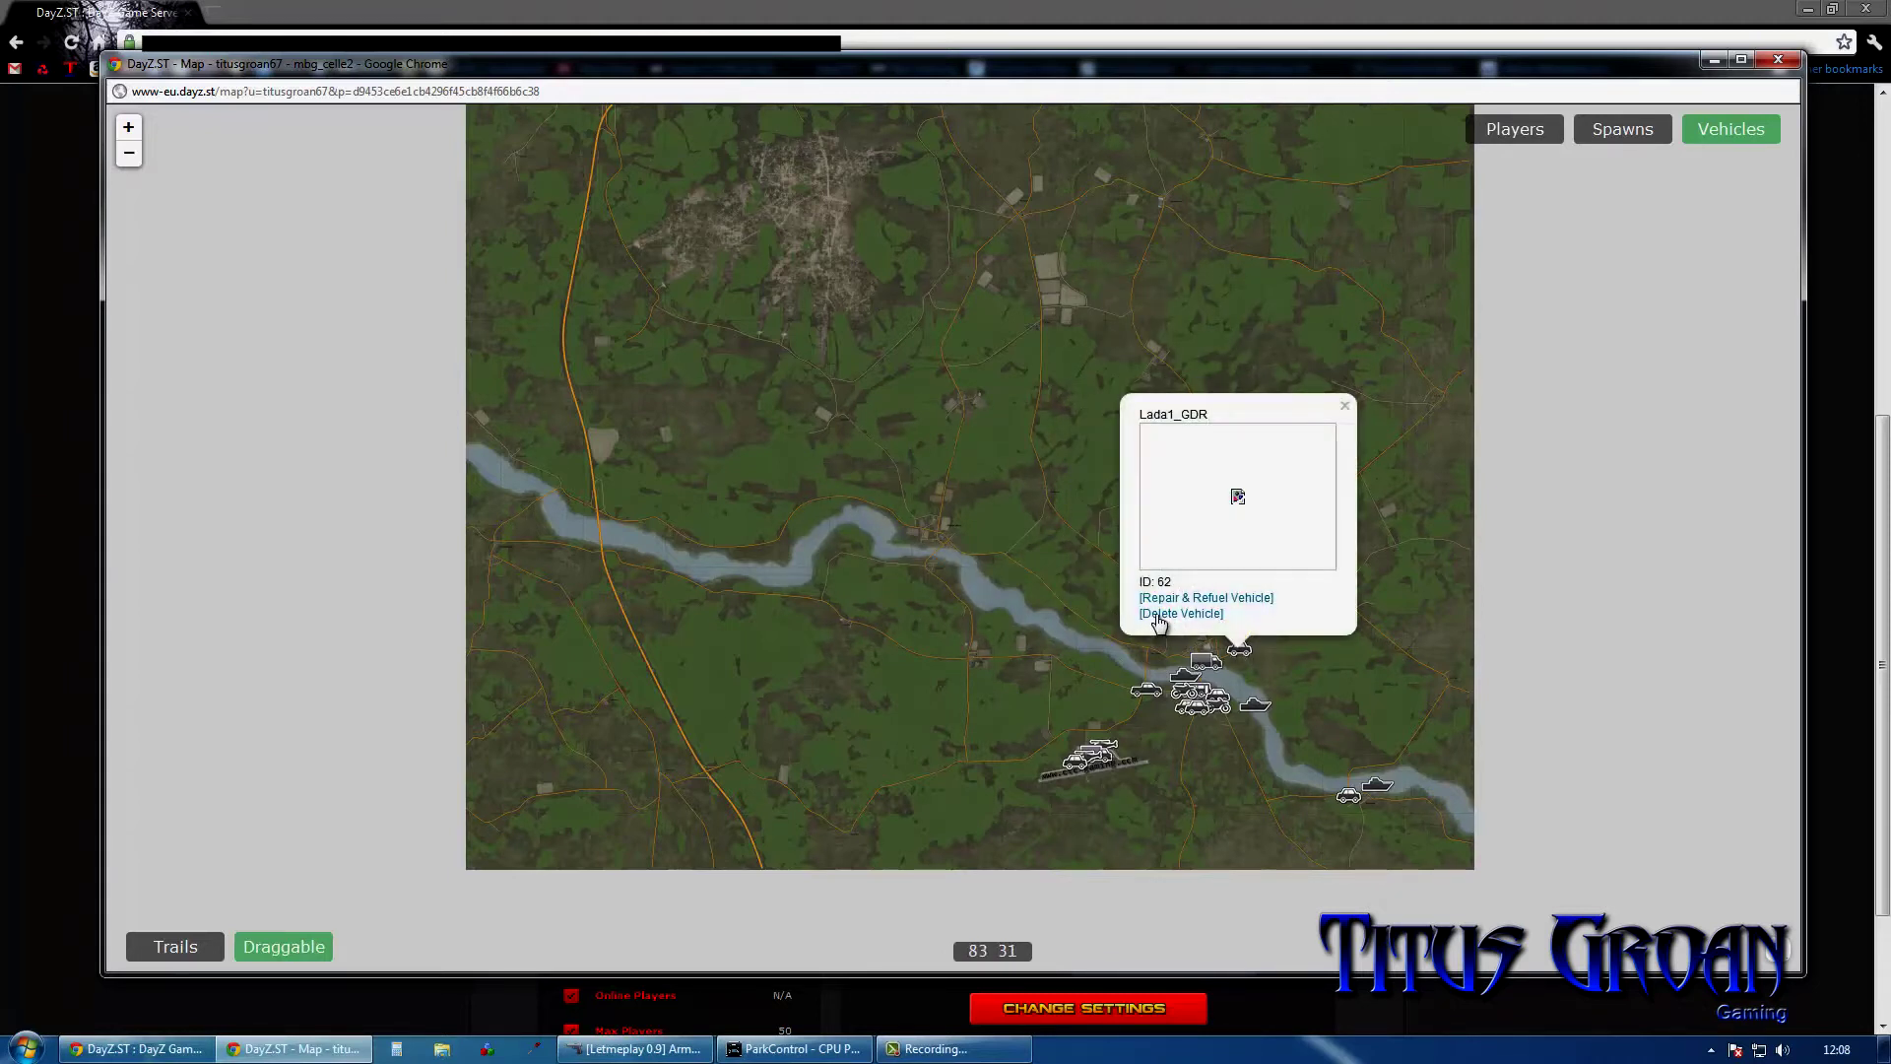
Step: Delete the MTVR truck and three other vehicles along the river
{"action": "left_click", "coordinate": [1159, 625]}
{"action": "left_click", "coordinate": [1205, 663]}
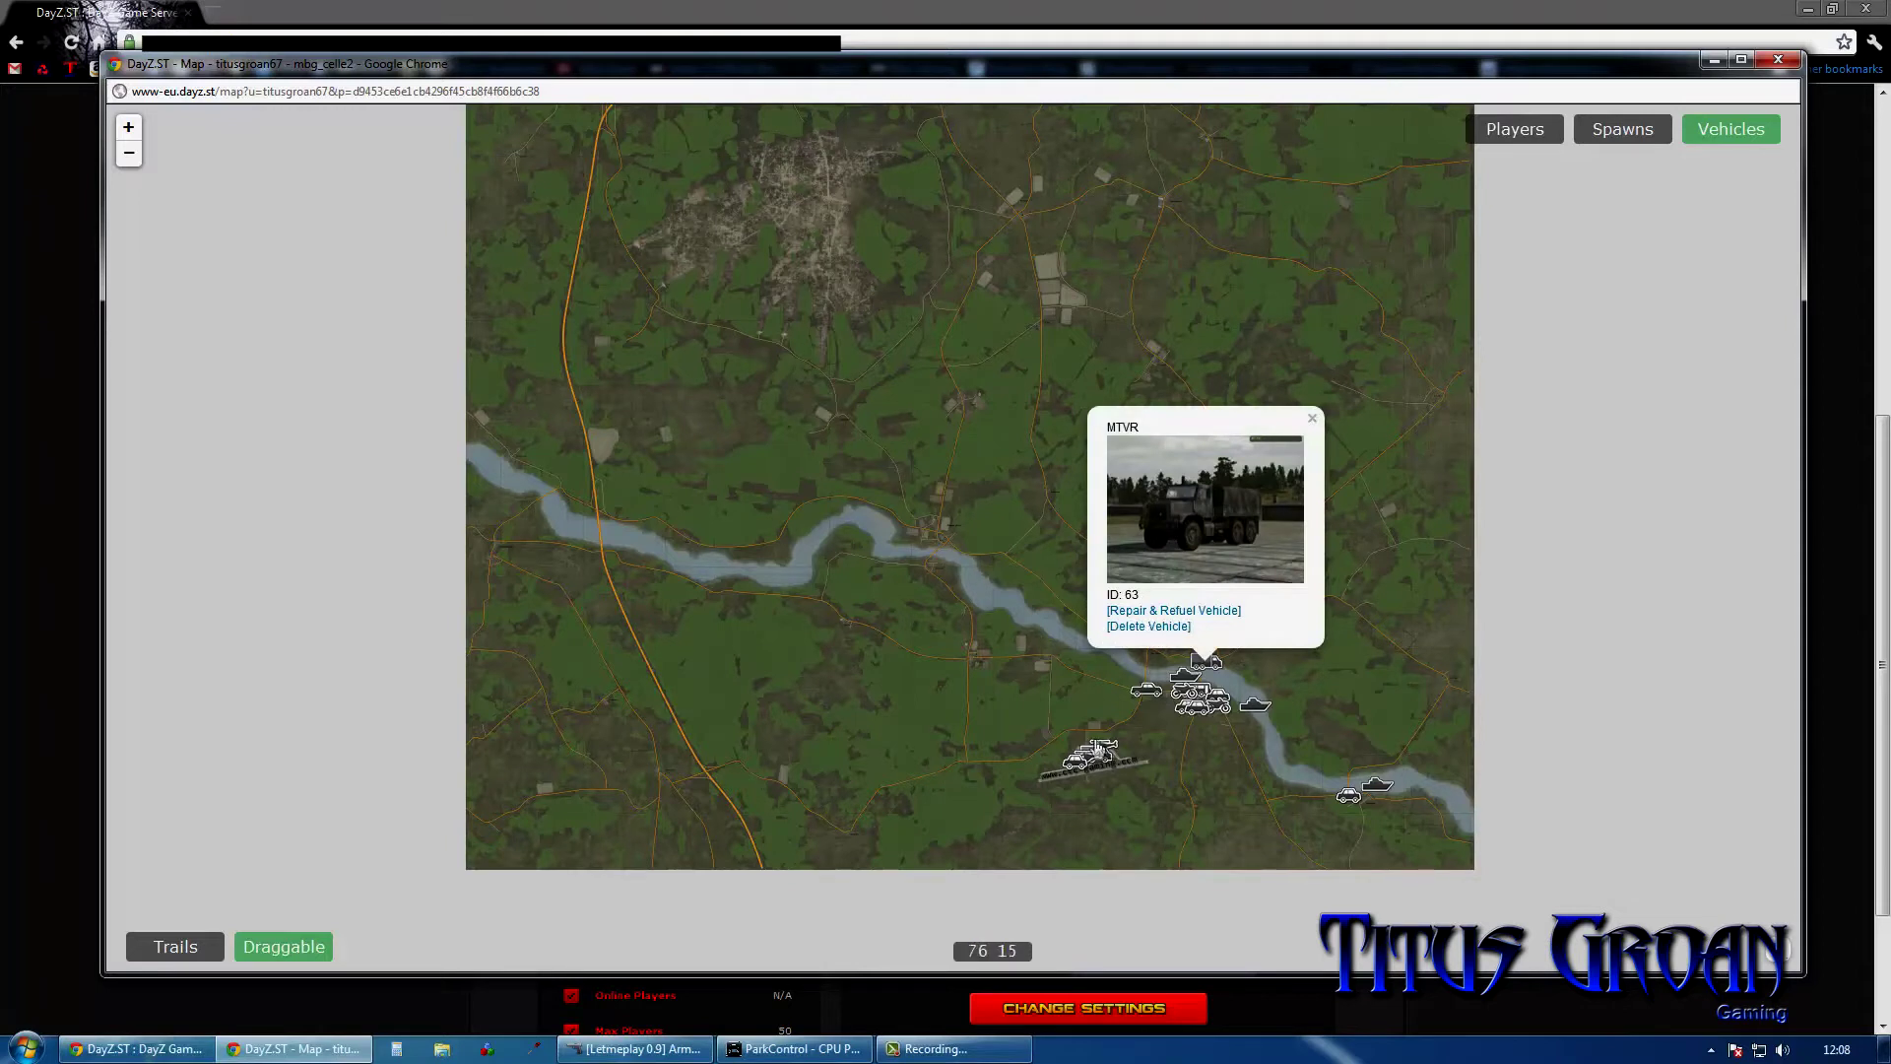
{"action": "left_click", "coordinate": [1150, 628]}
{"action": "left_click", "coordinate": [1150, 701]}
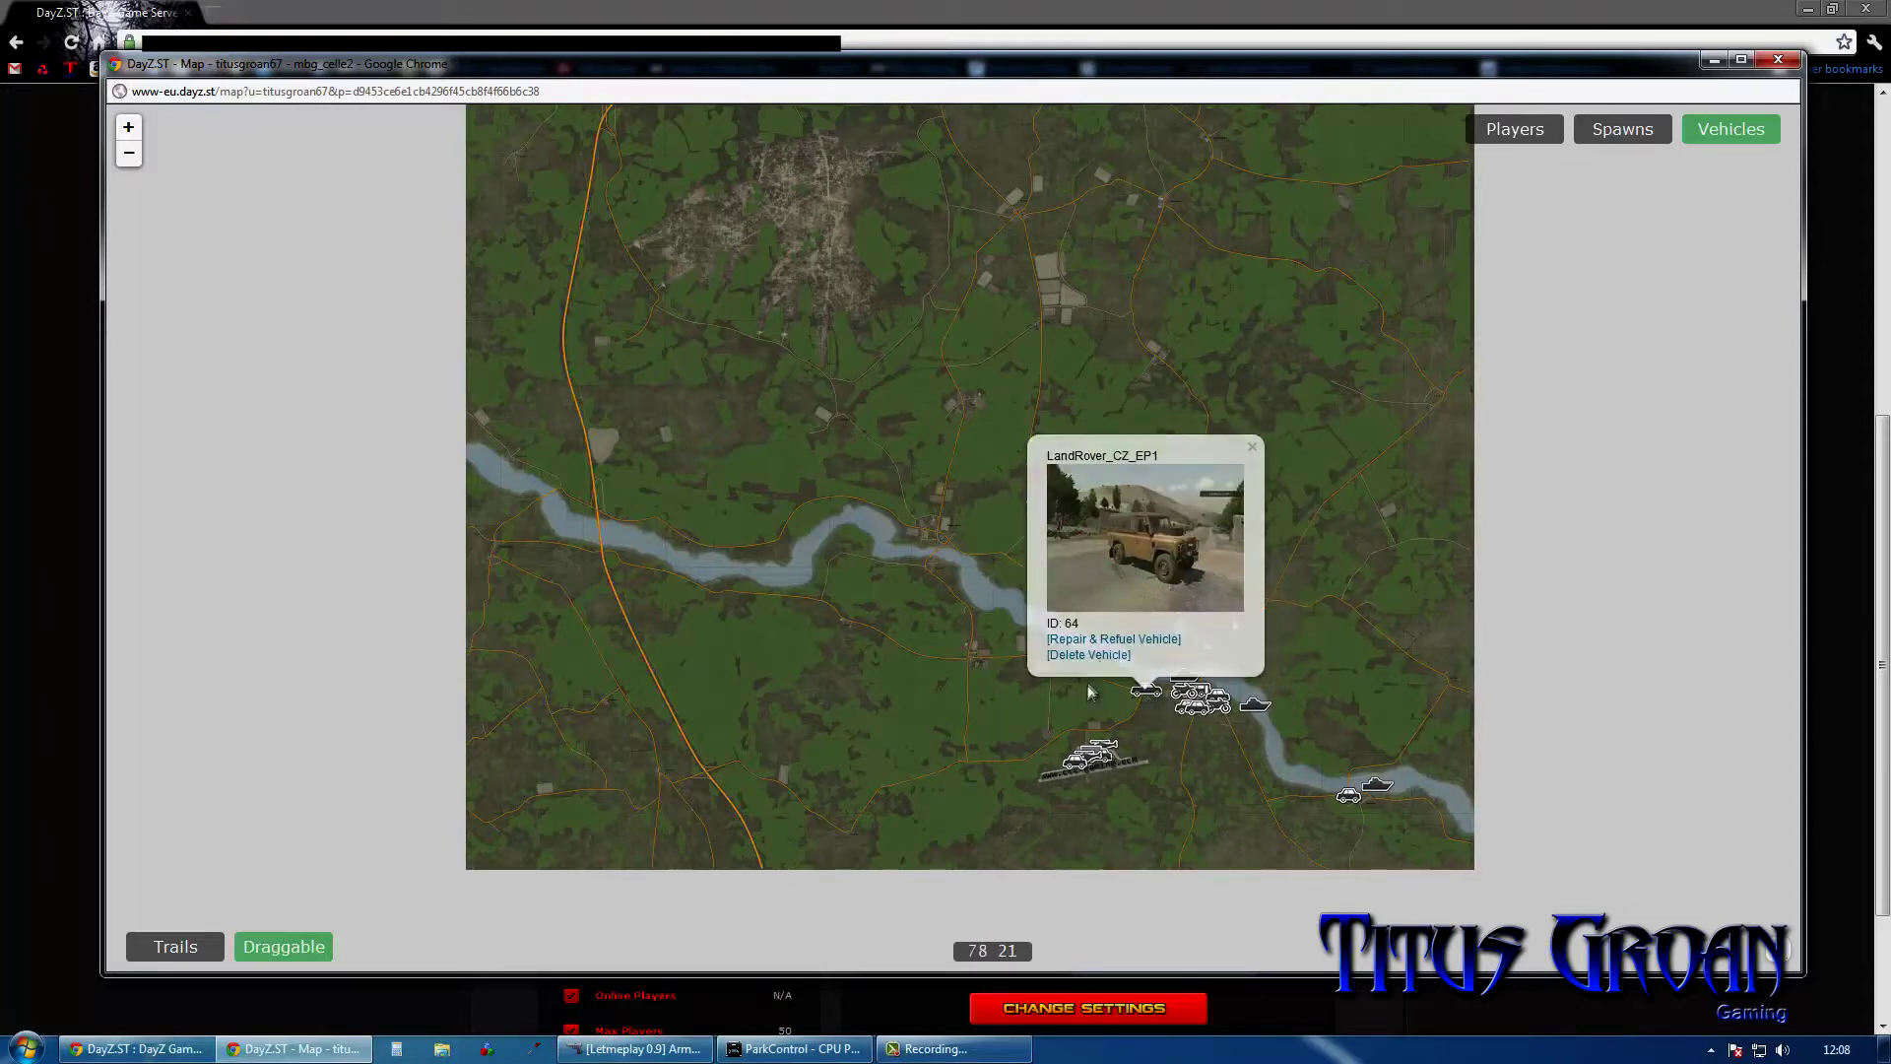
{"action": "left_click", "coordinate": [1101, 664]}
{"action": "left_click", "coordinate": [1184, 681]}
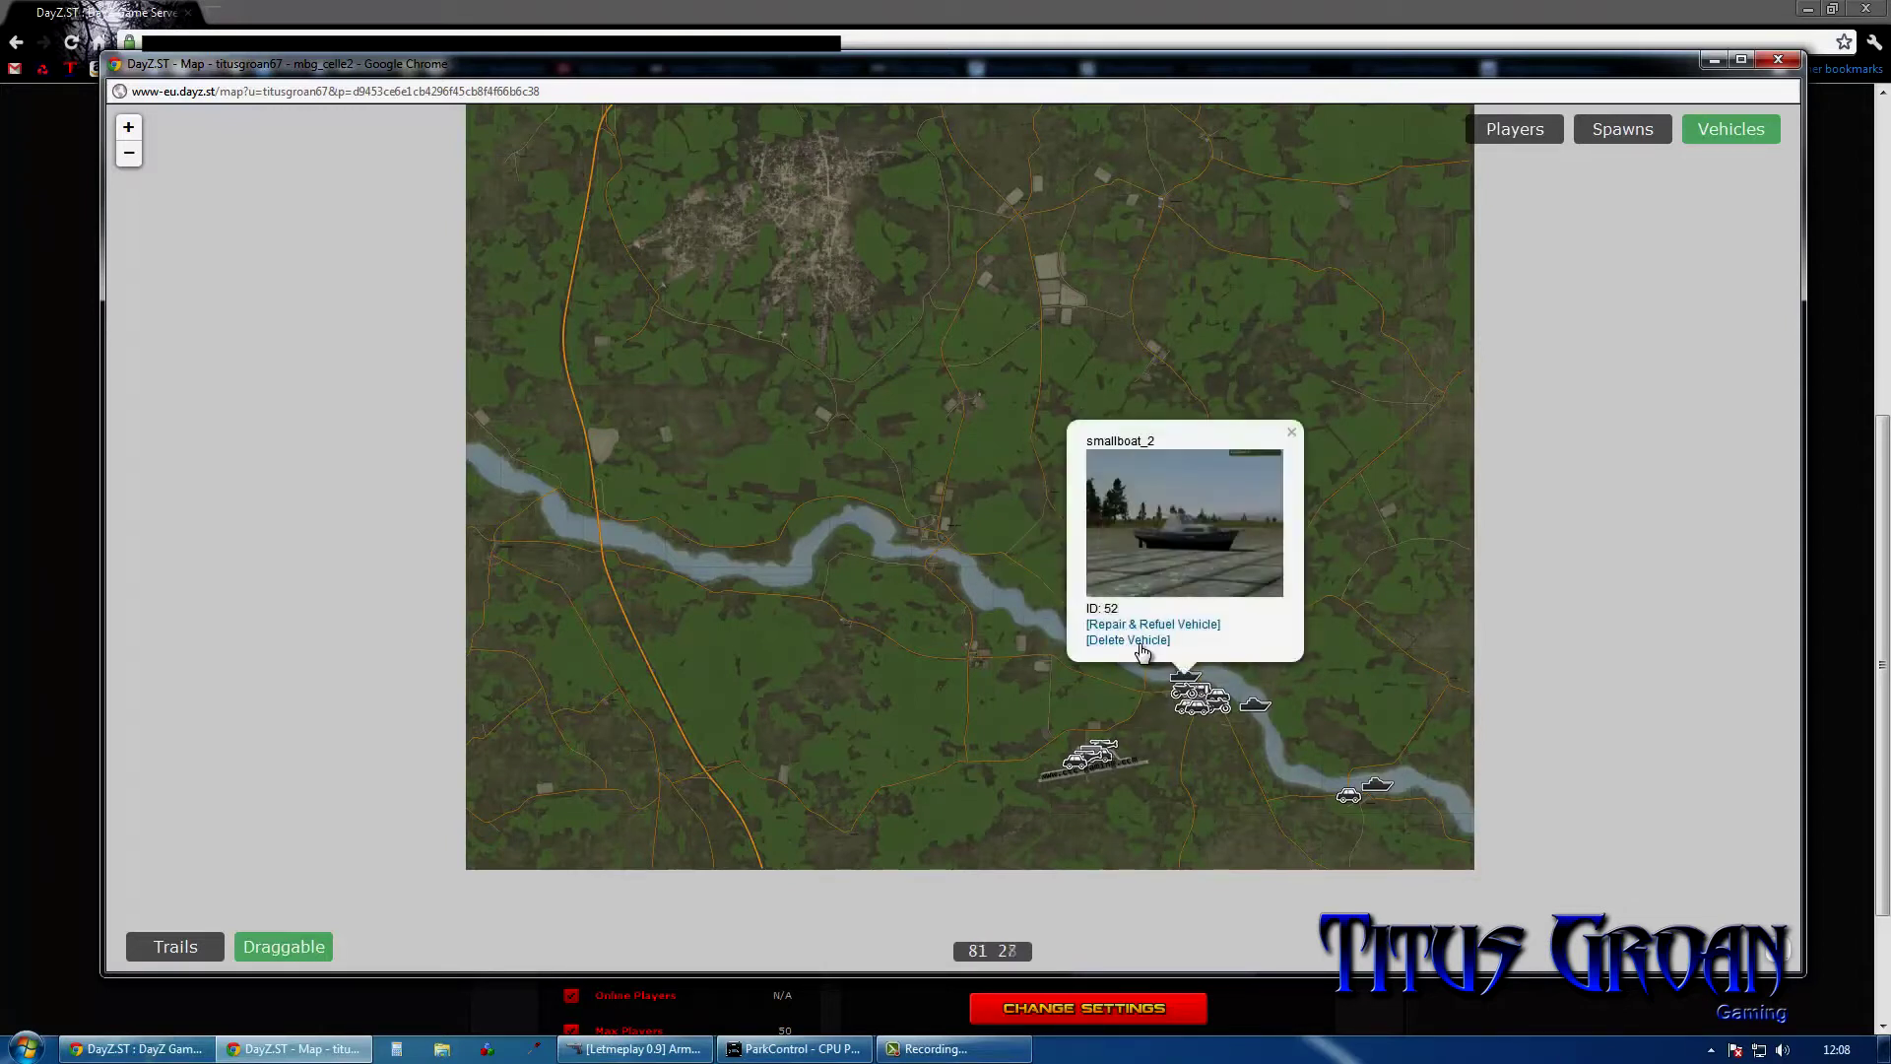
{"action": "left_click", "coordinate": [1145, 635]}
Step: Delete another smallboat_2, the remaining river boat and the last Lada1_GDR car
{"action": "left_click", "coordinate": [1255, 706]}
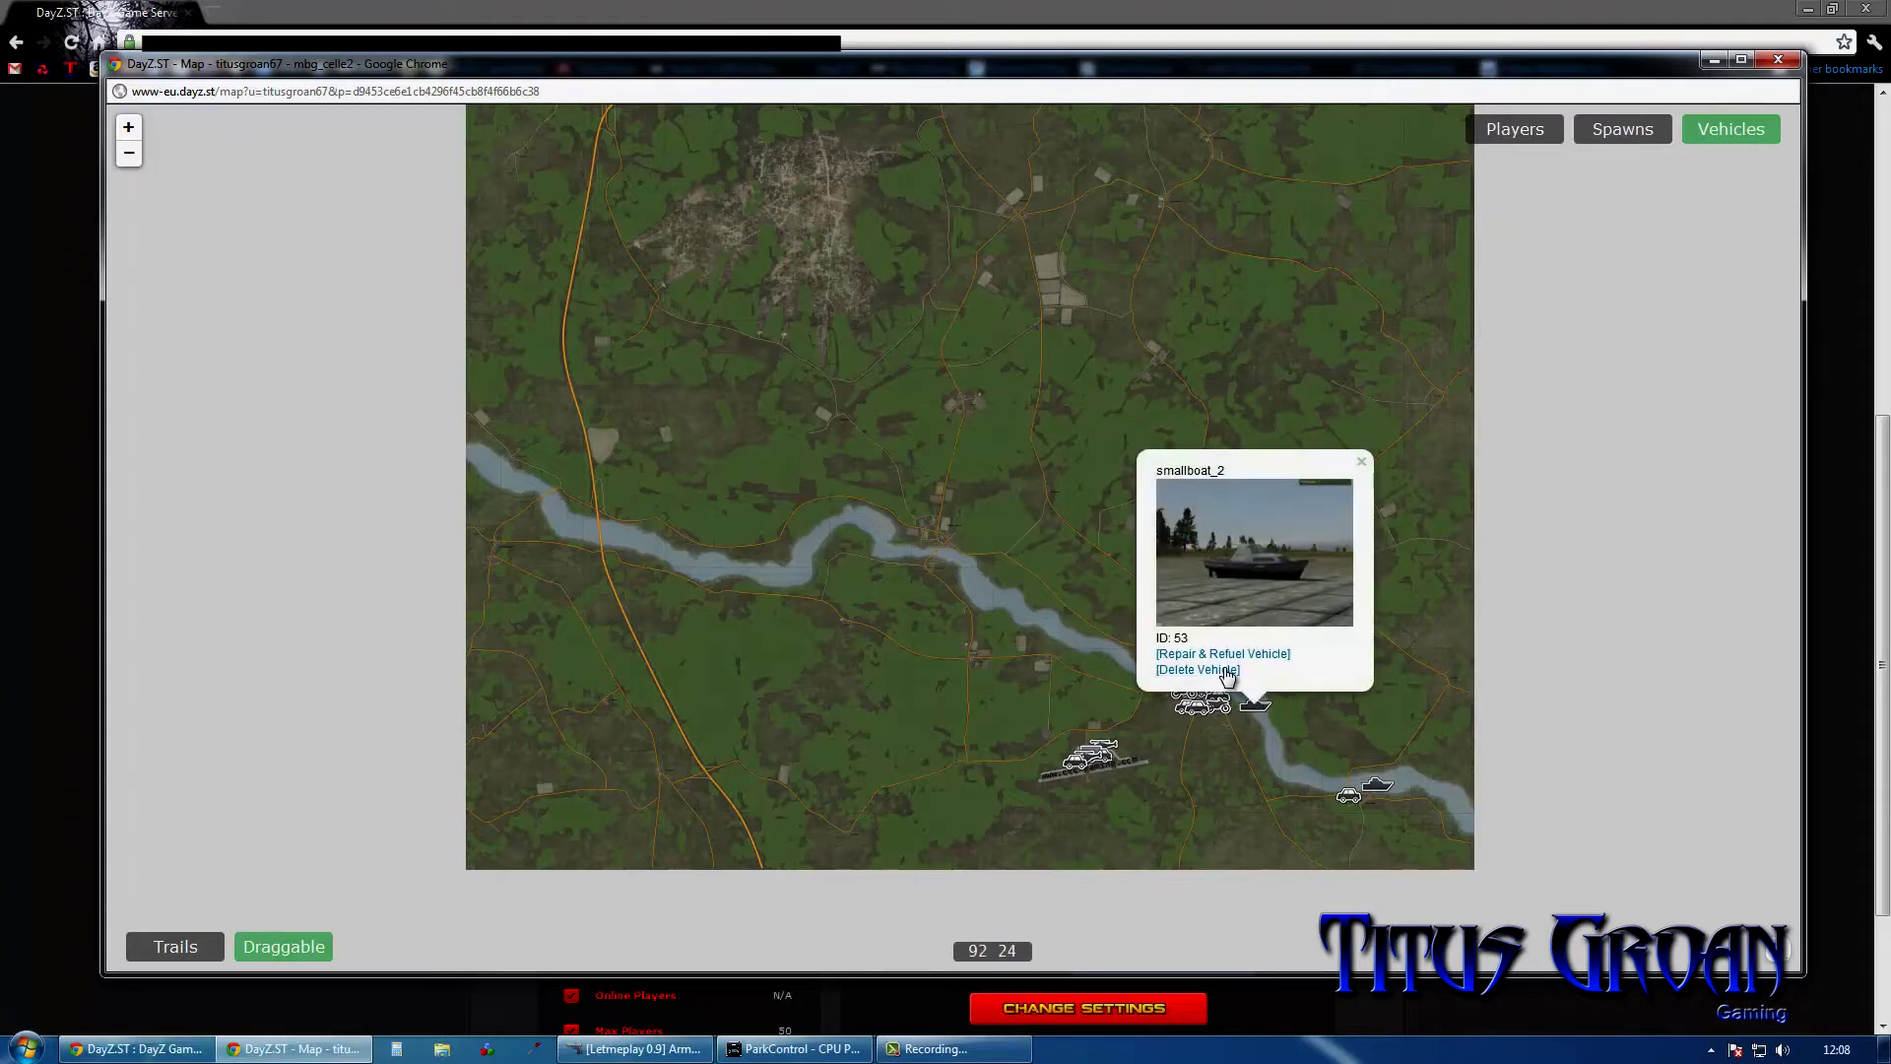
{"action": "left_click", "coordinate": [1219, 682]}
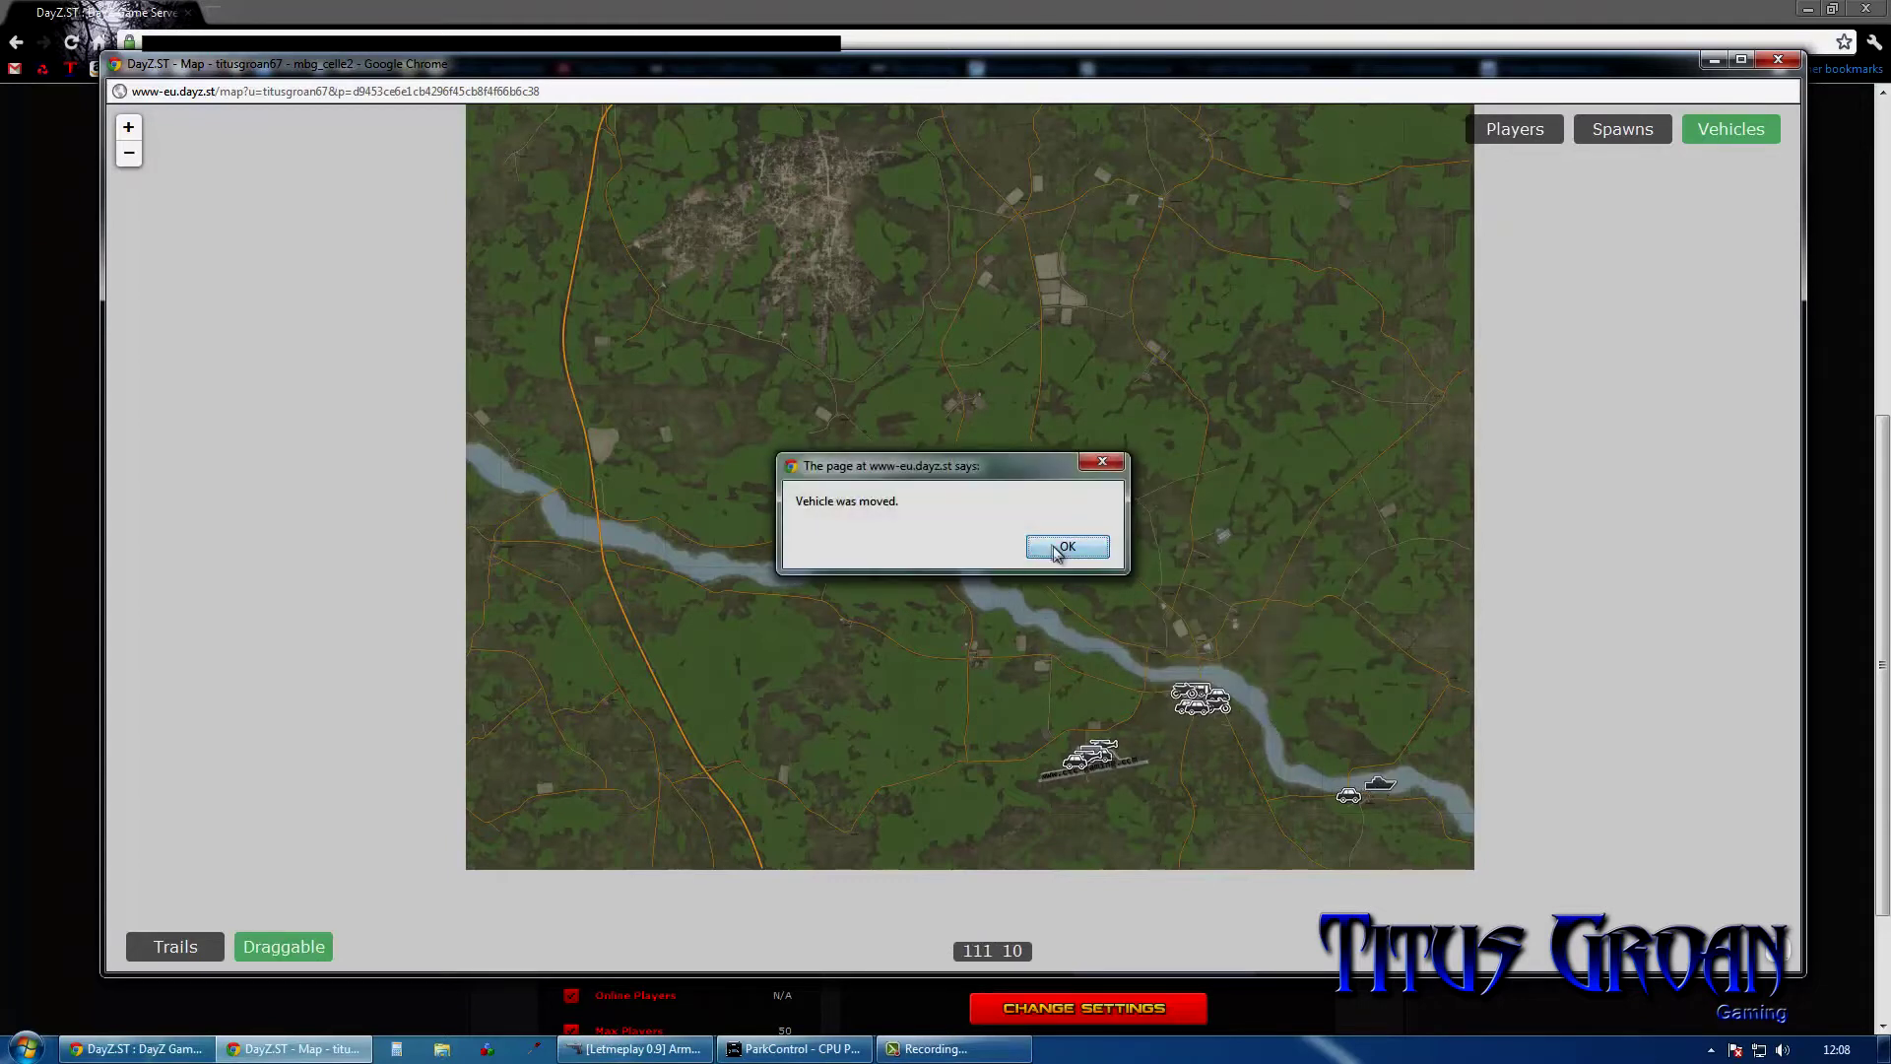
{"action": "left_click", "coordinate": [1063, 549]}
{"action": "left_click", "coordinate": [1386, 799]}
{"action": "key", "text": "Return"}
{"action": "left_click", "coordinate": [1365, 813]}
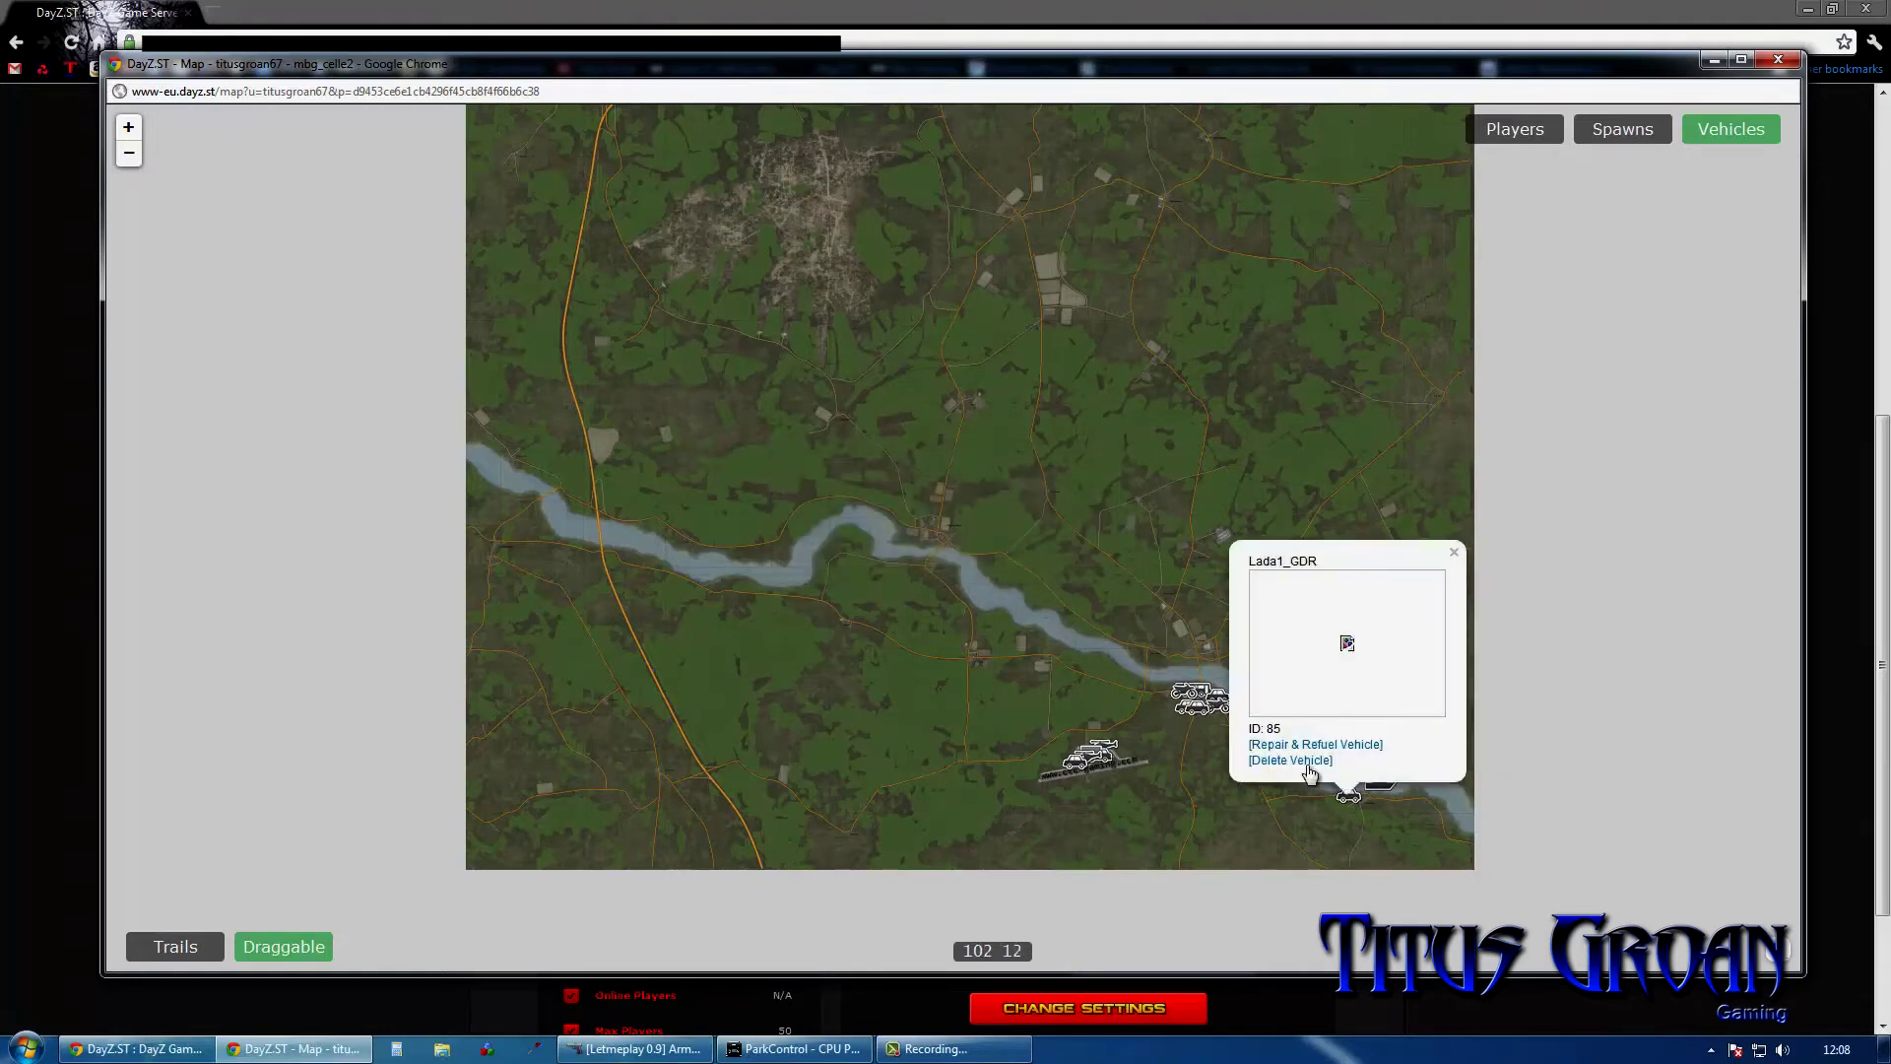
{"action": "left_click", "coordinate": [1205, 762]}
{"action": "scroll", "coordinate": [1210, 717], "scroll_direction": "up", "scroll_amount": 1}
{"action": "scroll", "coordinate": [1220, 705], "scroll_direction": "up", "scroll_amount": 1}
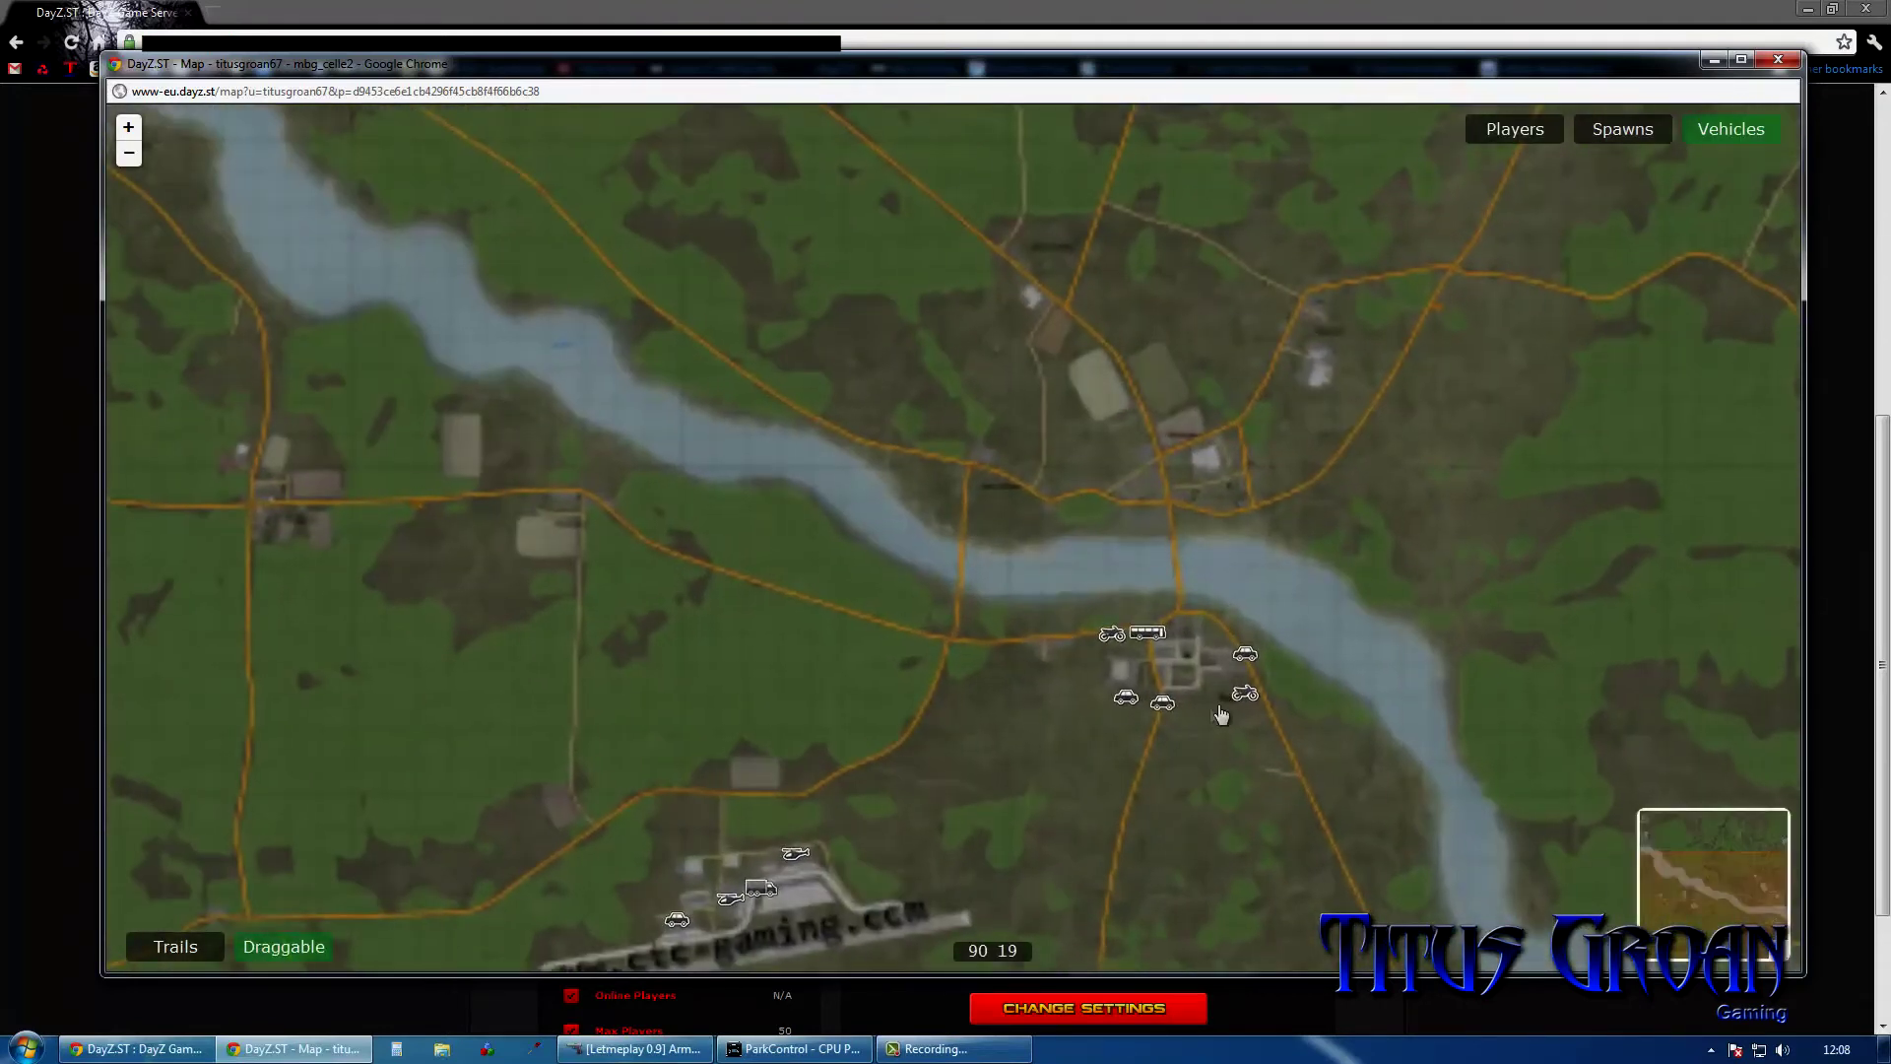
Step: Delete the golf car, the M1030 motorbike and two other cars in Celle town
{"action": "left_click", "coordinate": [1244, 693]}
{"action": "left_click", "coordinate": [1242, 654]}
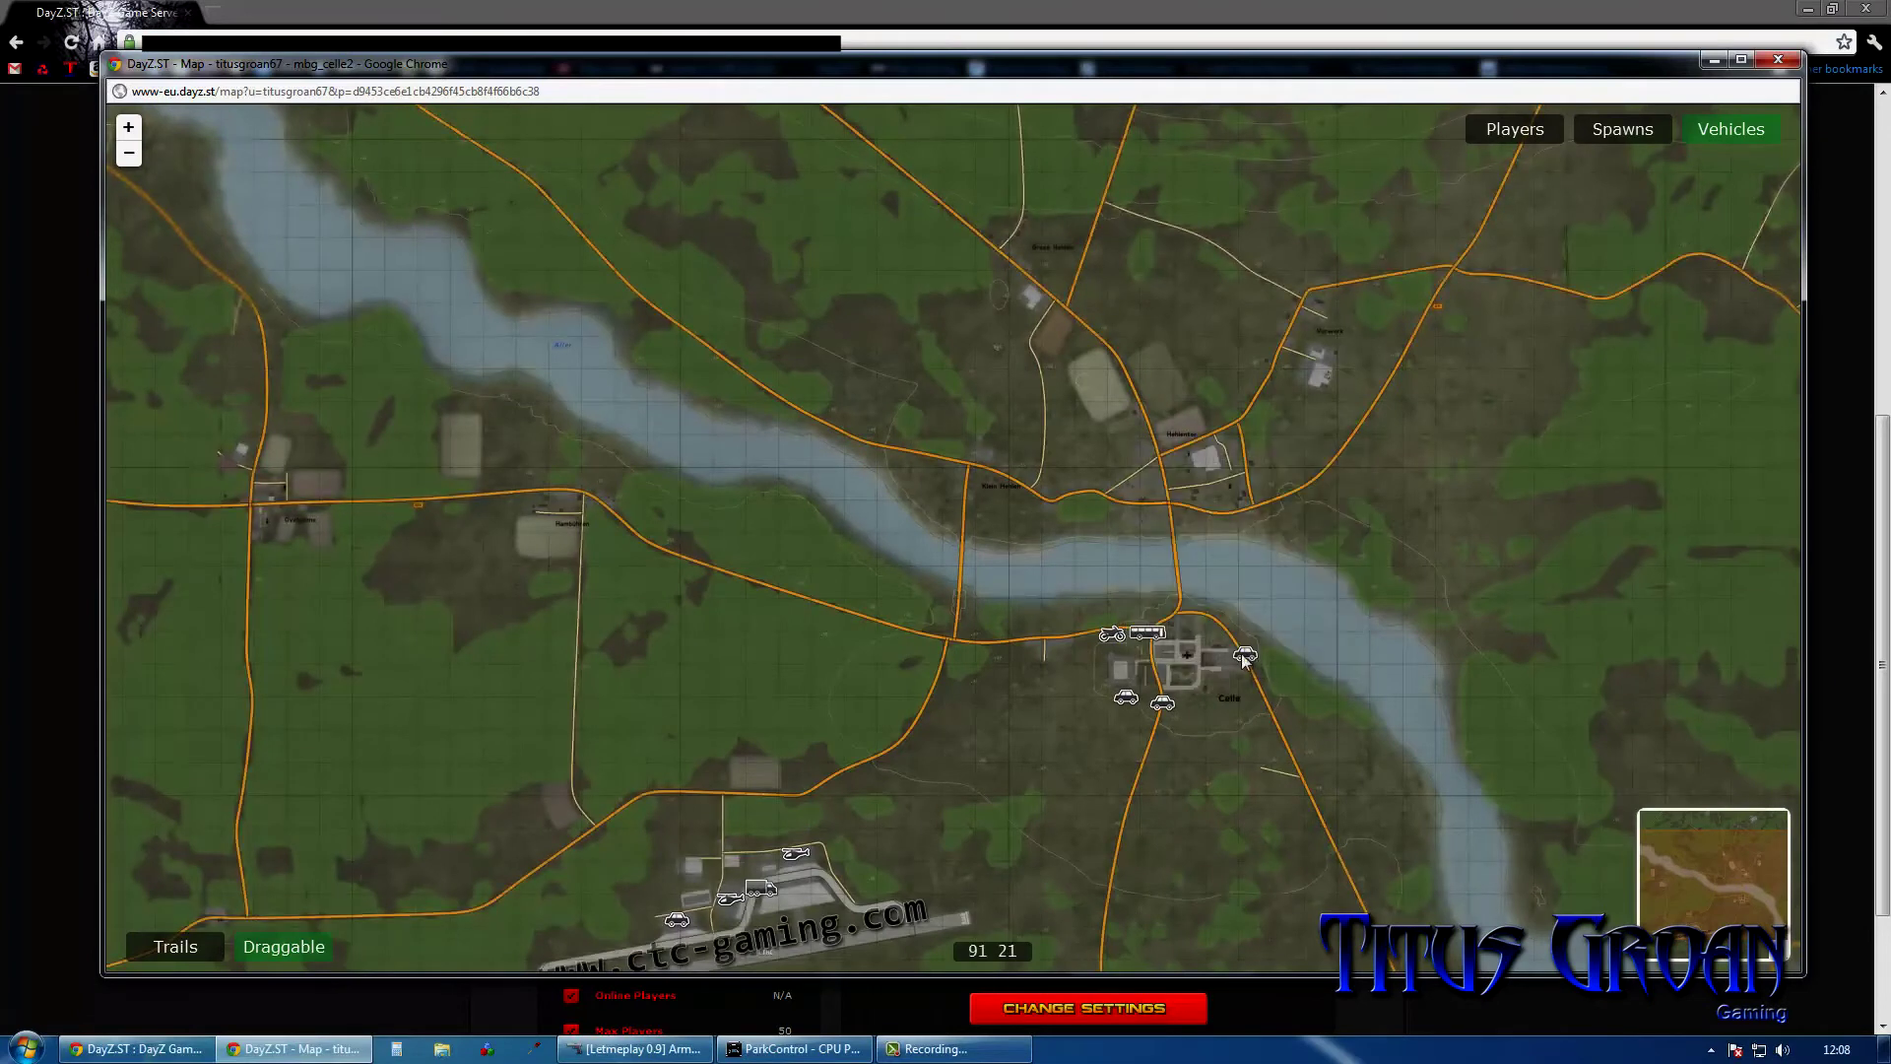
{"action": "left_click", "coordinate": [1182, 618]}
{"action": "left_click", "coordinate": [1111, 637]}
{"action": "left_click", "coordinate": [1068, 603]}
{"action": "left_click", "coordinate": [1126, 698]}
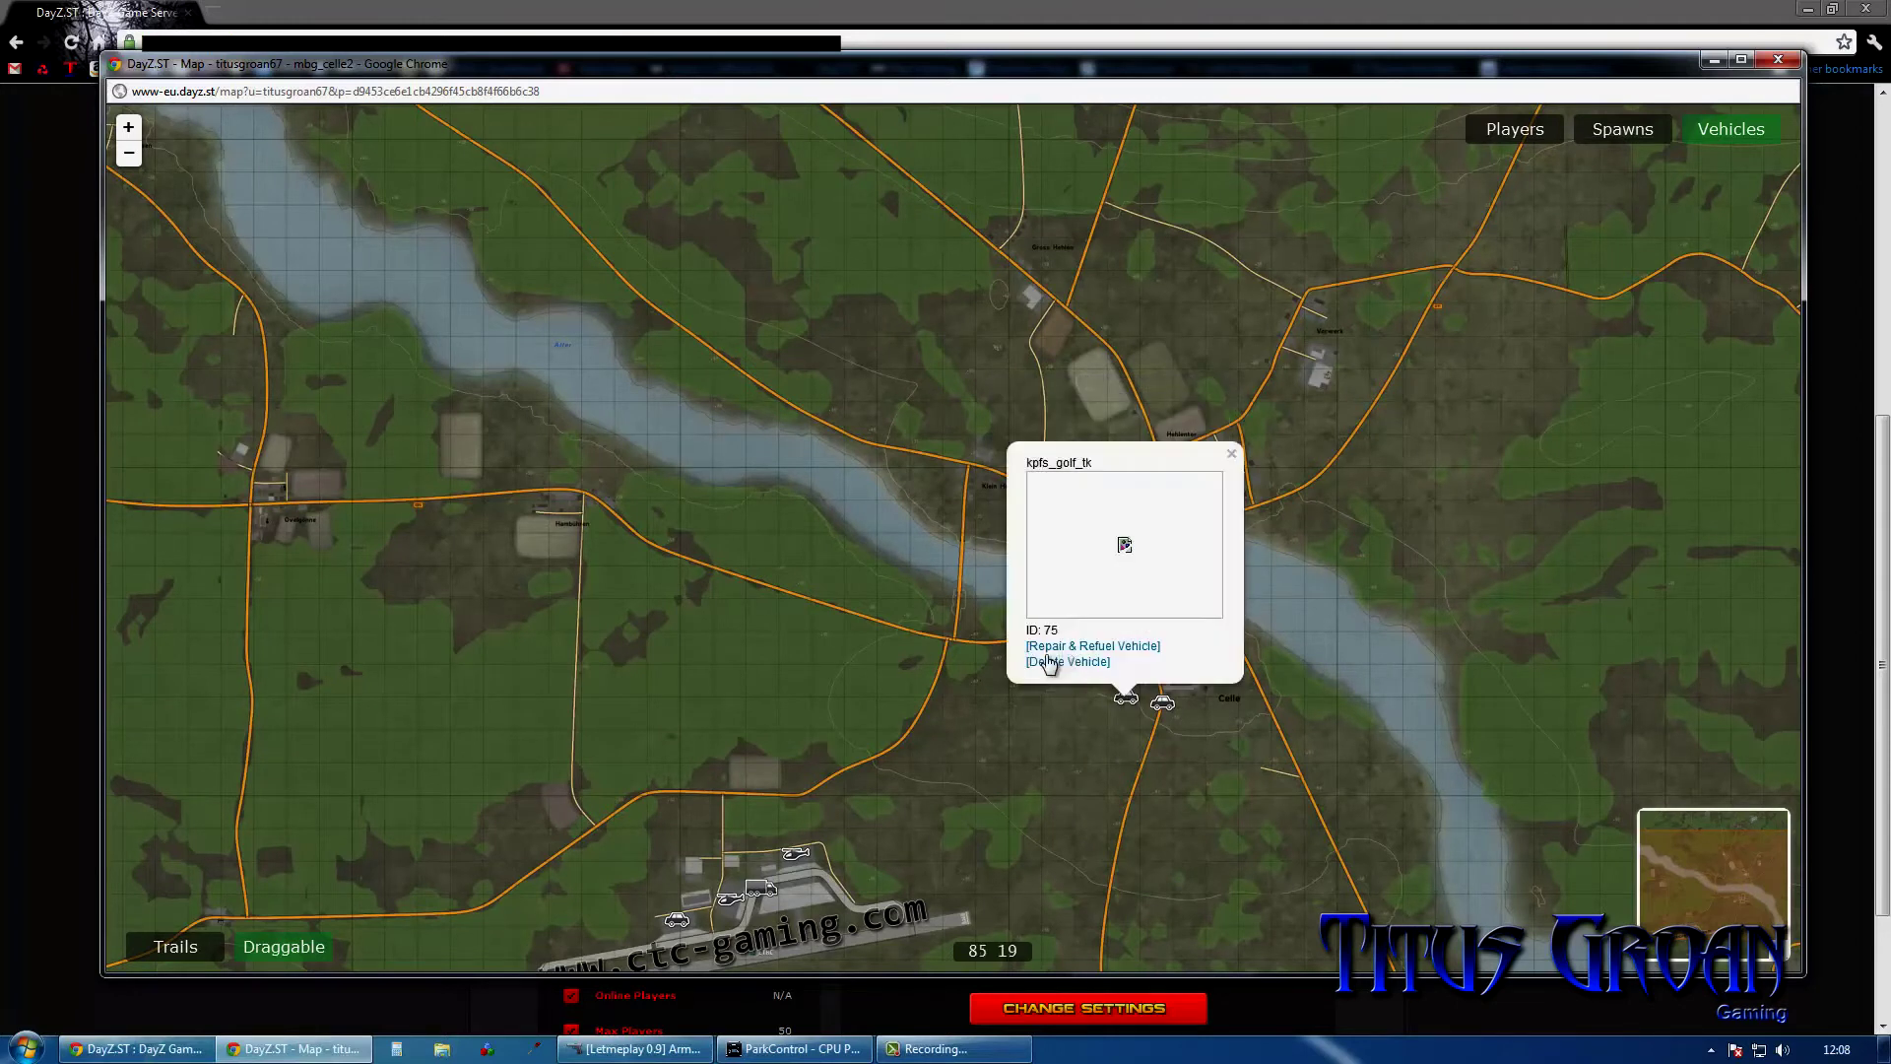
{"action": "left_click", "coordinate": [1074, 659]}
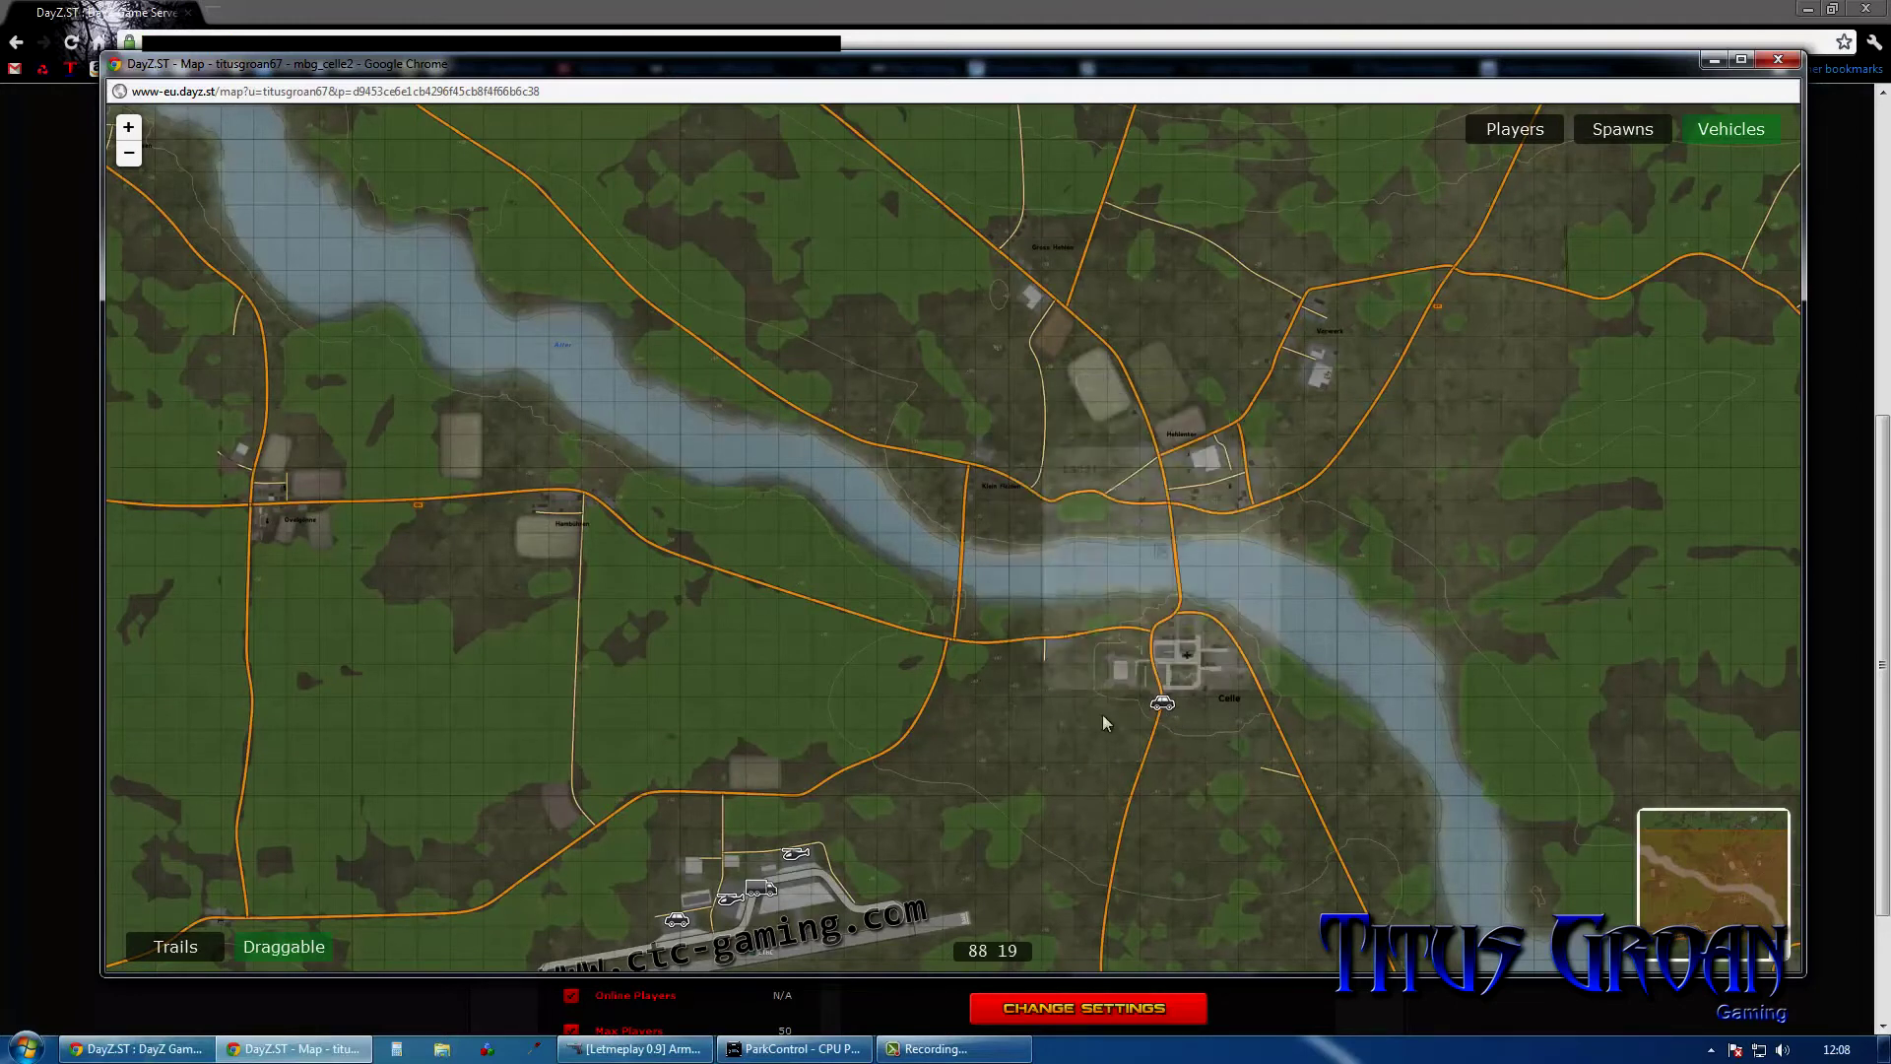
{"action": "left_click", "coordinate": [1163, 707]}
{"action": "left_click", "coordinate": [1073, 660]}
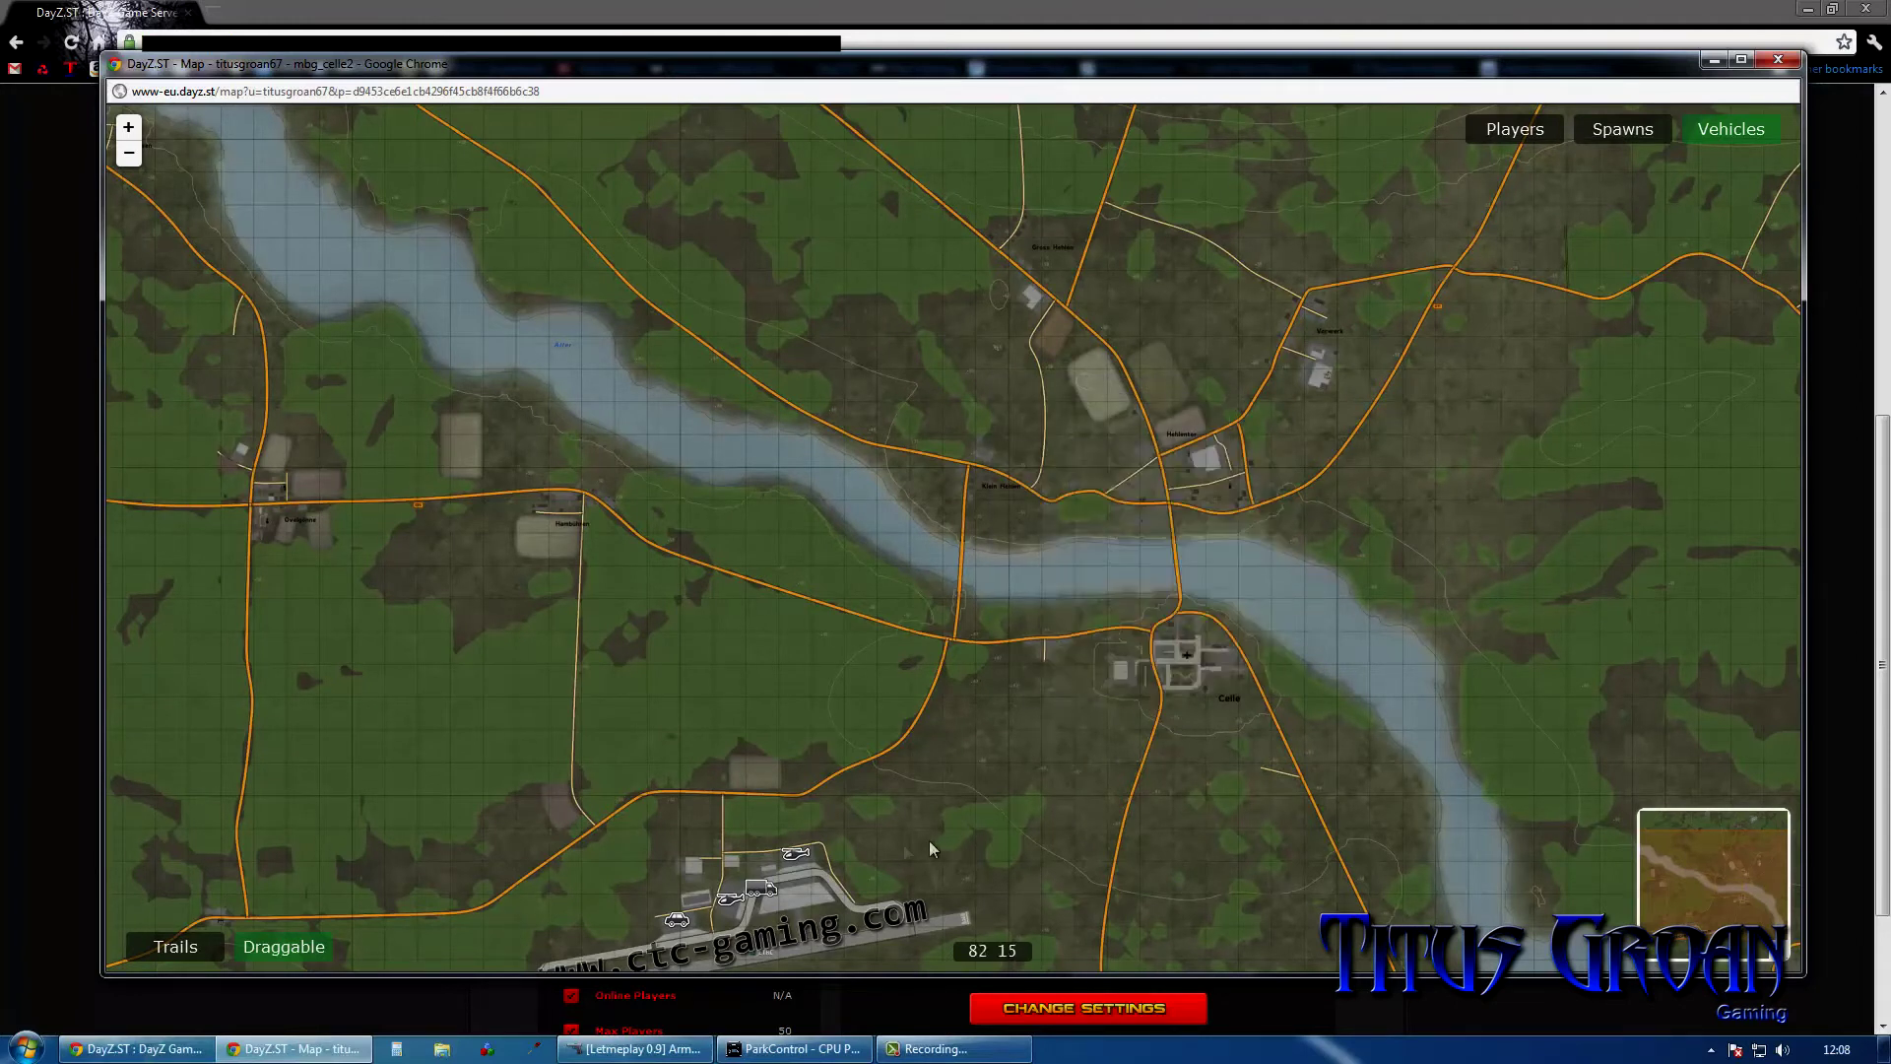
Step: Delete the two helicopters, the car and the truck at the southwest airfield
{"action": "left_click", "coordinate": [794, 858]}
{"action": "left_click", "coordinate": [762, 828]}
{"action": "left_click", "coordinate": [722, 904]}
{"action": "left_click", "coordinate": [698, 865]}
{"action": "left_click", "coordinate": [674, 919]}
{"action": "left_click", "coordinate": [659, 886]}
{"action": "left_click", "coordinate": [757, 886]}
{"action": "left_click", "coordinate": [739, 858]}
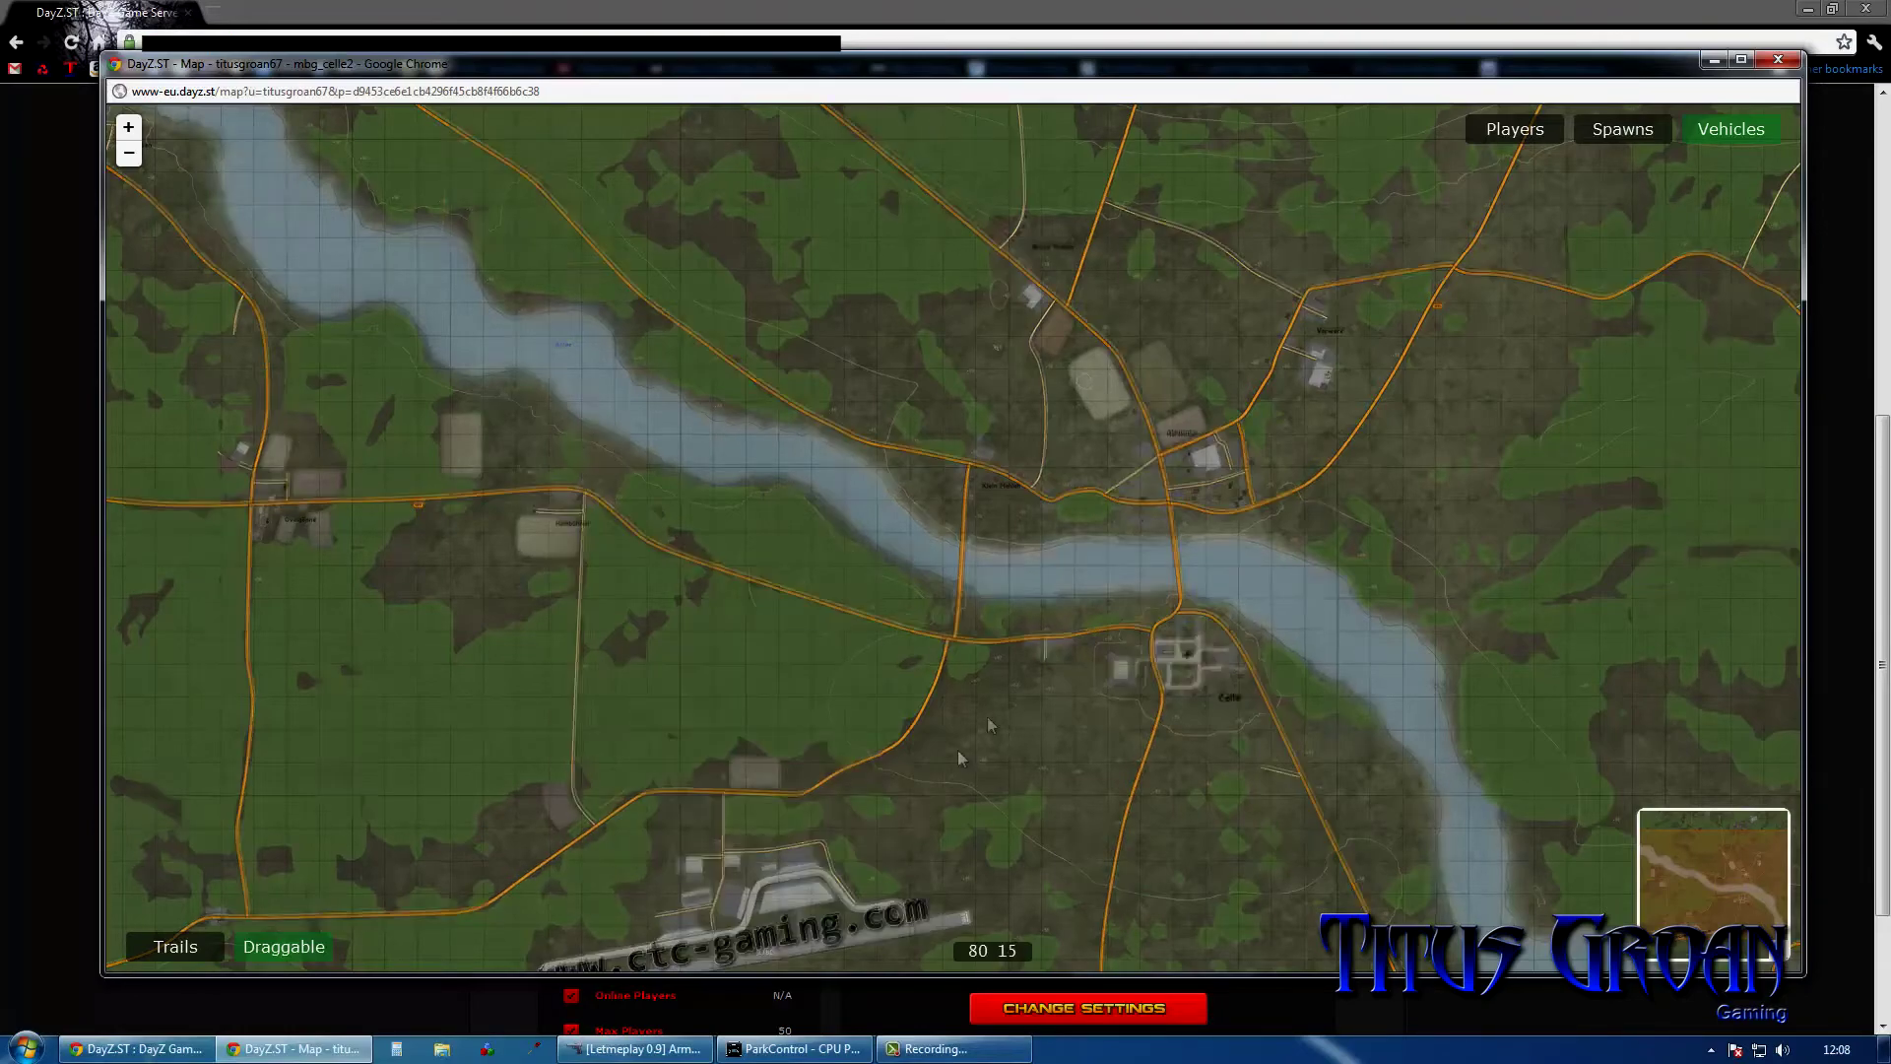
{"action": "mouse_move", "coordinate": [987, 716]}
{"action": "left_mouse_down"}
{"action": "mouse_move", "coordinate": [1110, 605]}
{"action": "mouse_move", "coordinate": [1257, 647]}
{"action": "mouse_move", "coordinate": [1316, 916]}
{"action": "mouse_move", "coordinate": [1262, 602]}
{"action": "left_mouse_up"}
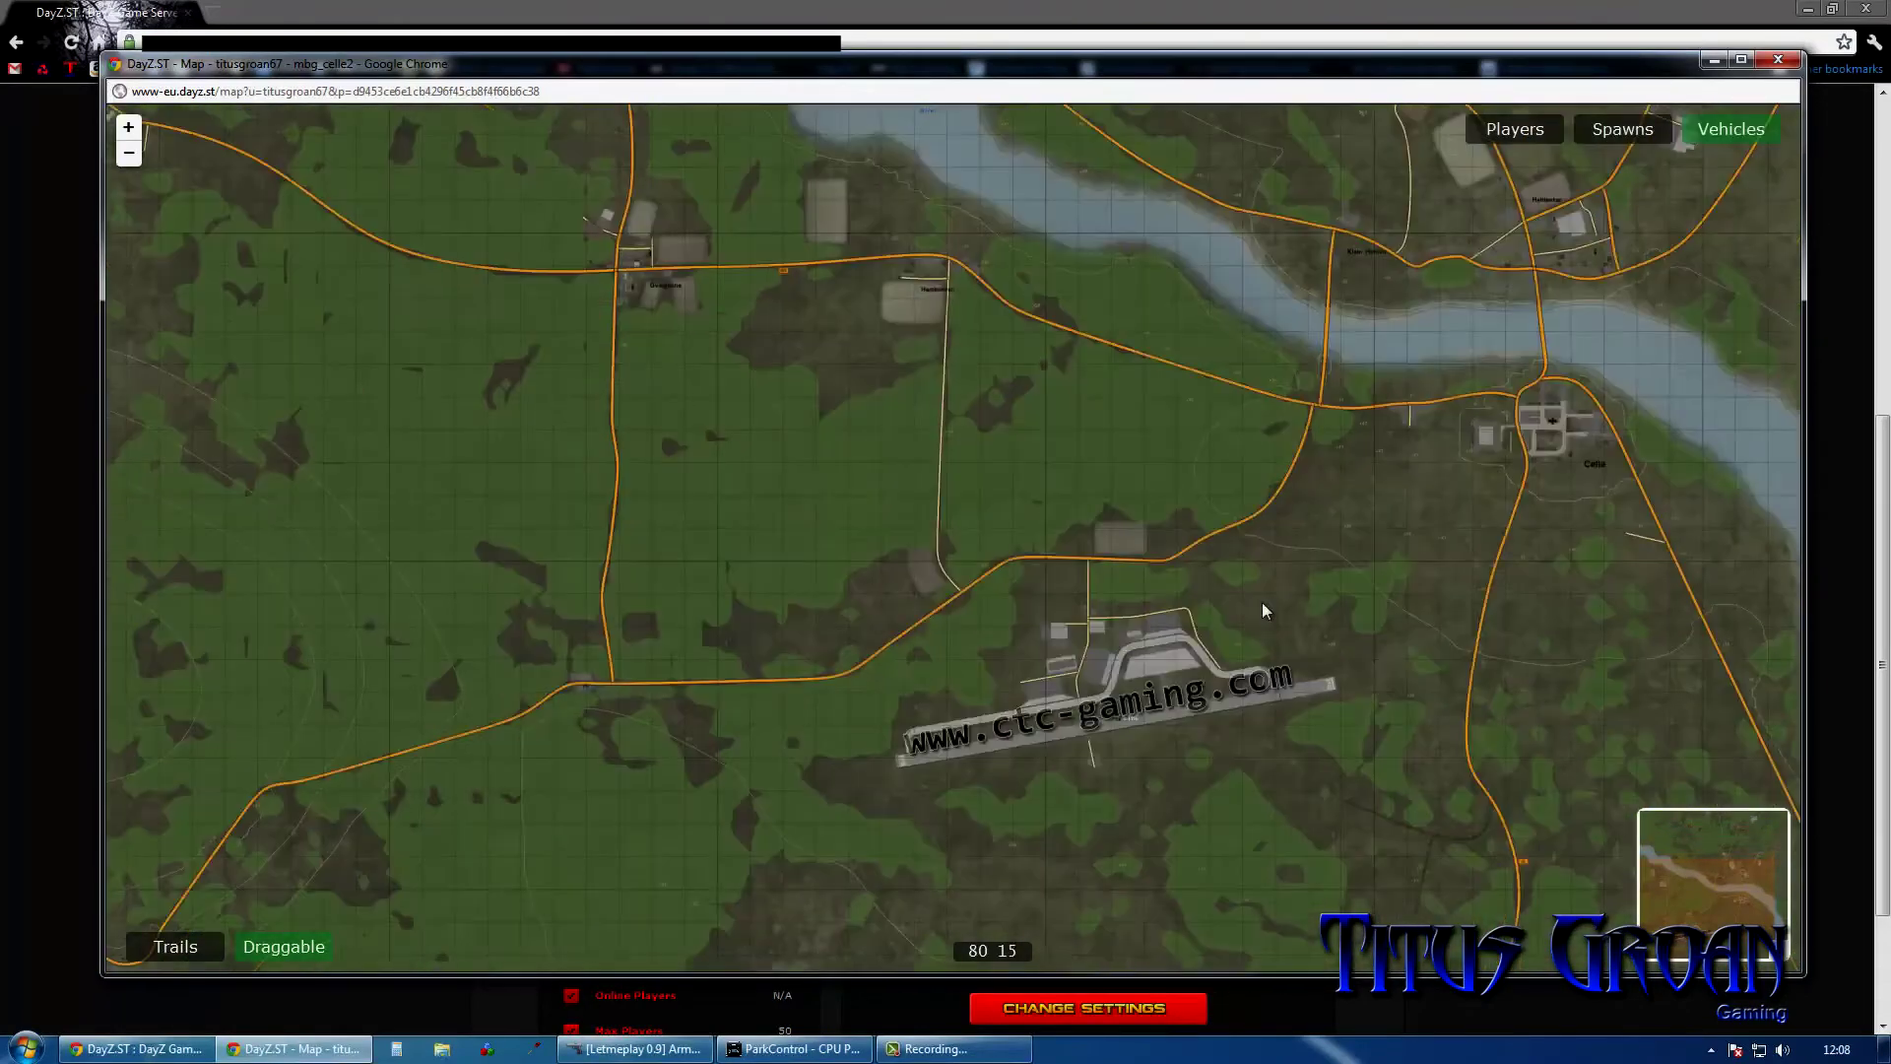
{"action": "scroll", "coordinate": [946, 735], "scroll_direction": "up", "scroll_amount": 1}
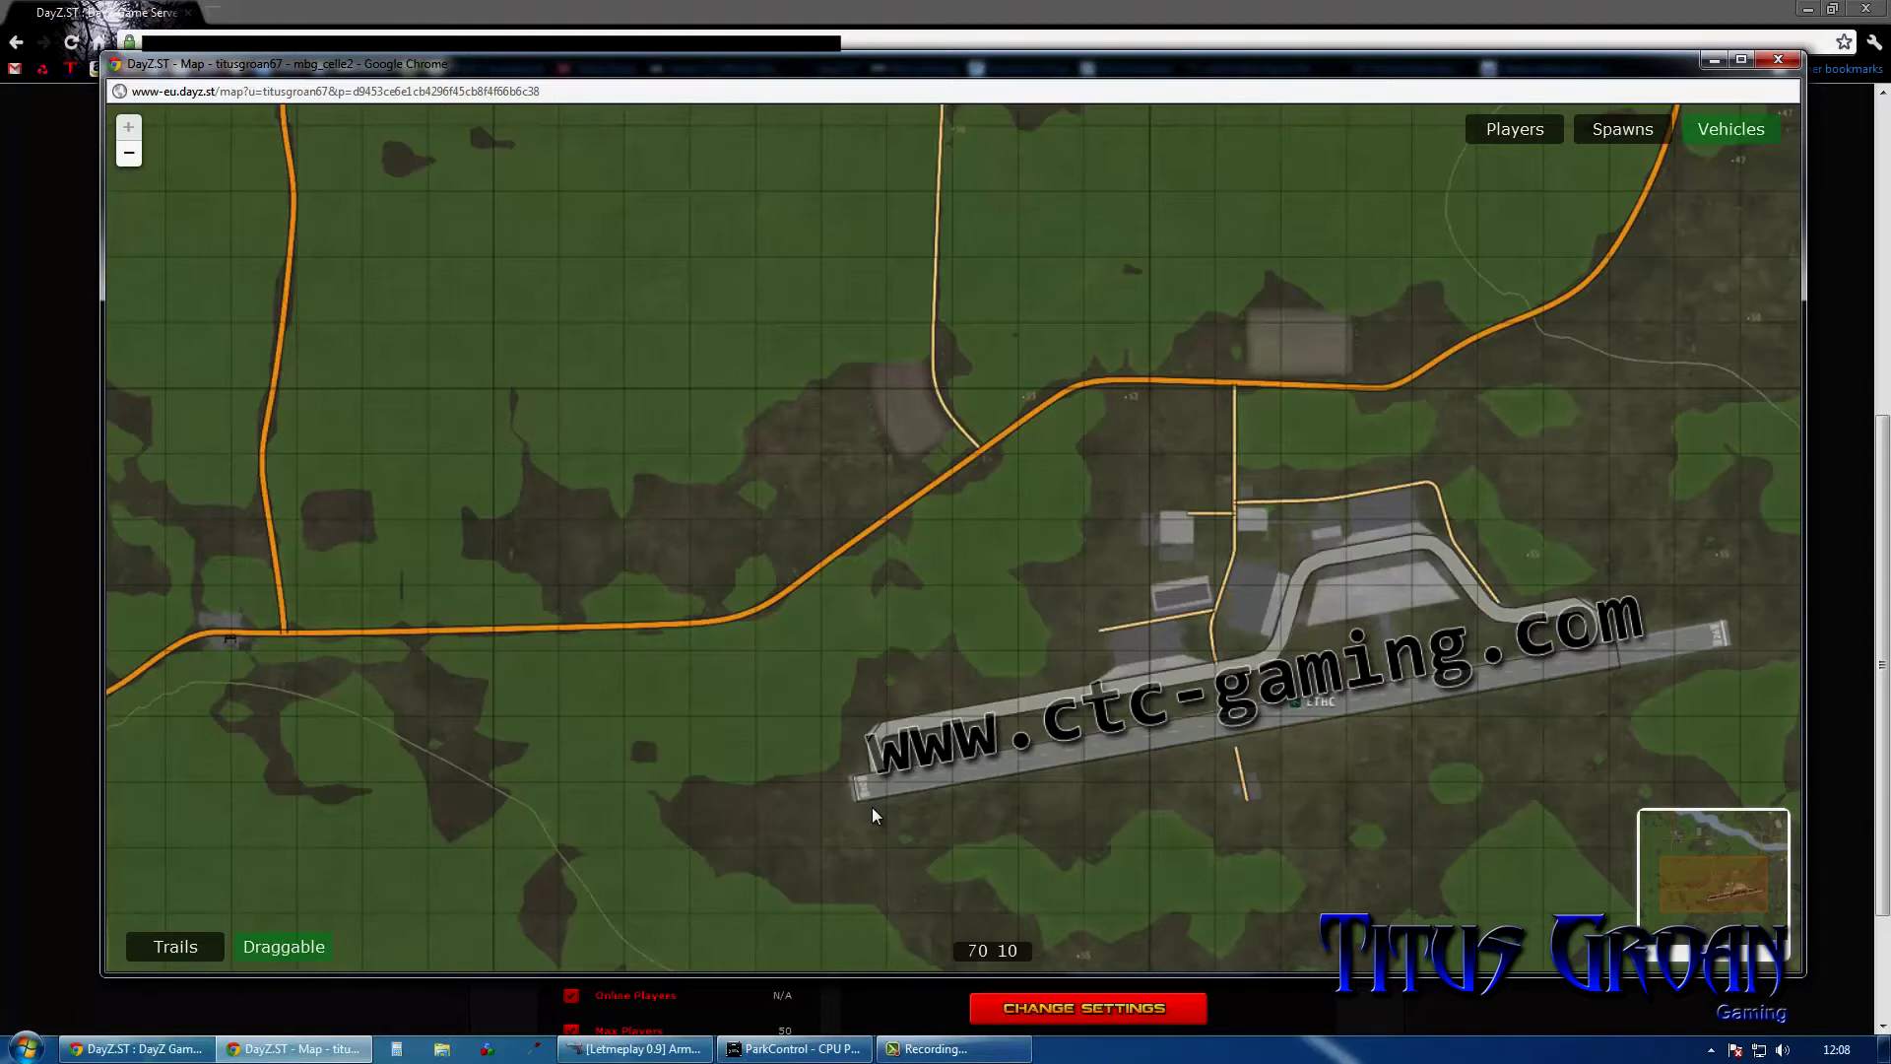
Step: Add a repaired AN2_DZ aircraft spawn point on the runway, then check nearby vehicle details
{"action": "right_click", "coordinate": [892, 753]}
{"action": "mouse_move", "coordinate": [1198, 811]}
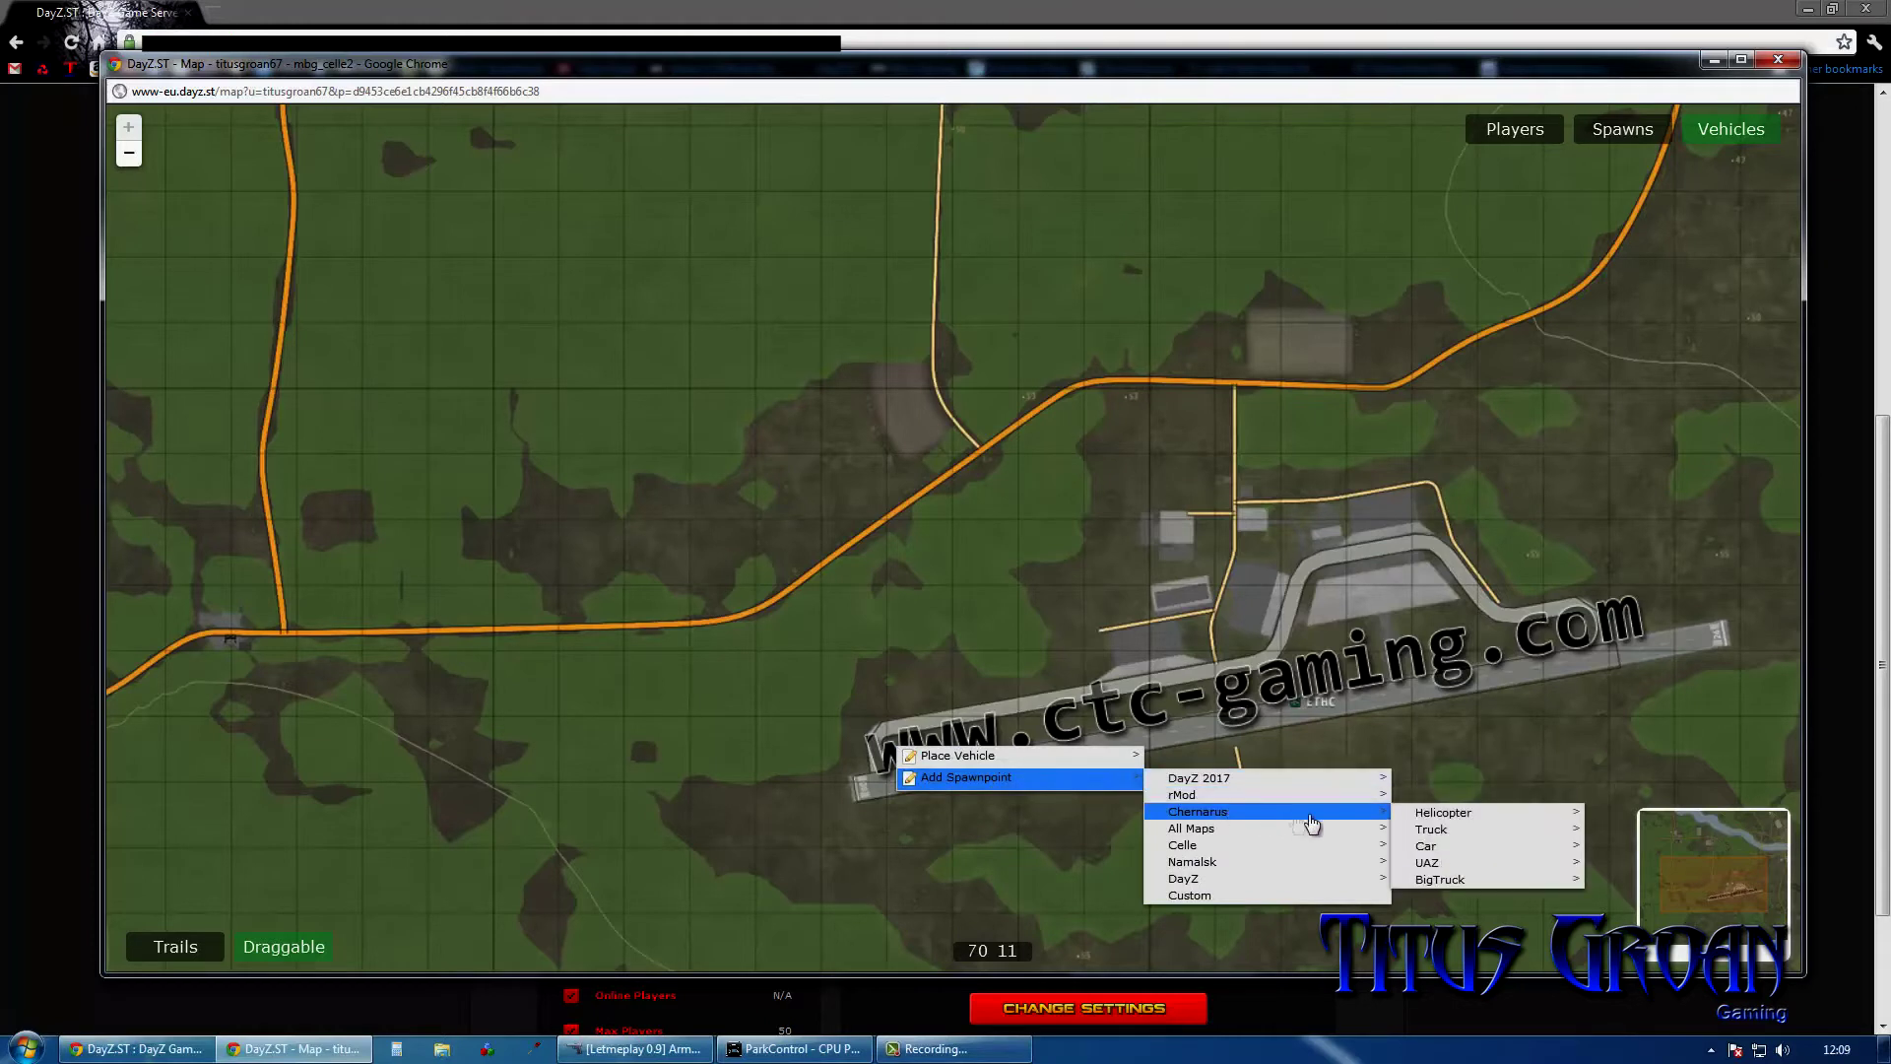
{"action": "mouse_move", "coordinate": [1442, 813]}
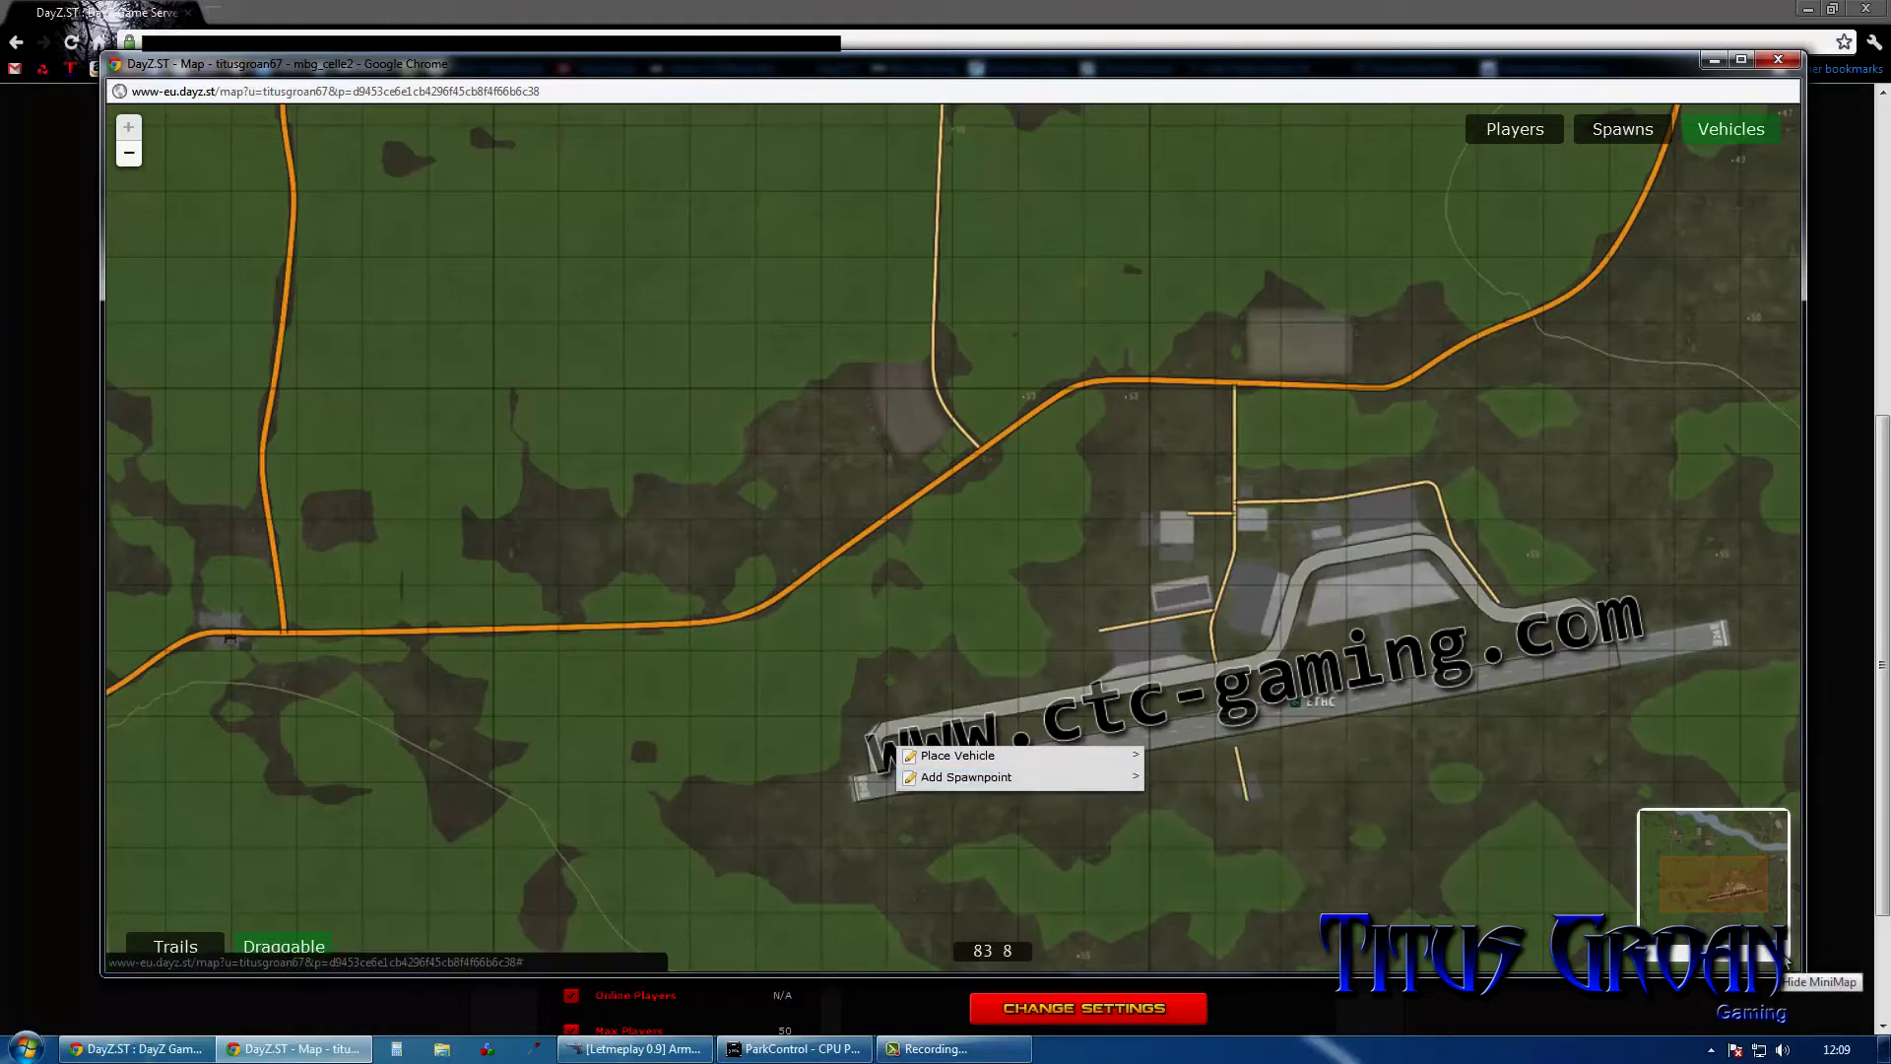
{"action": "mouse_move", "coordinate": [1019, 777]}
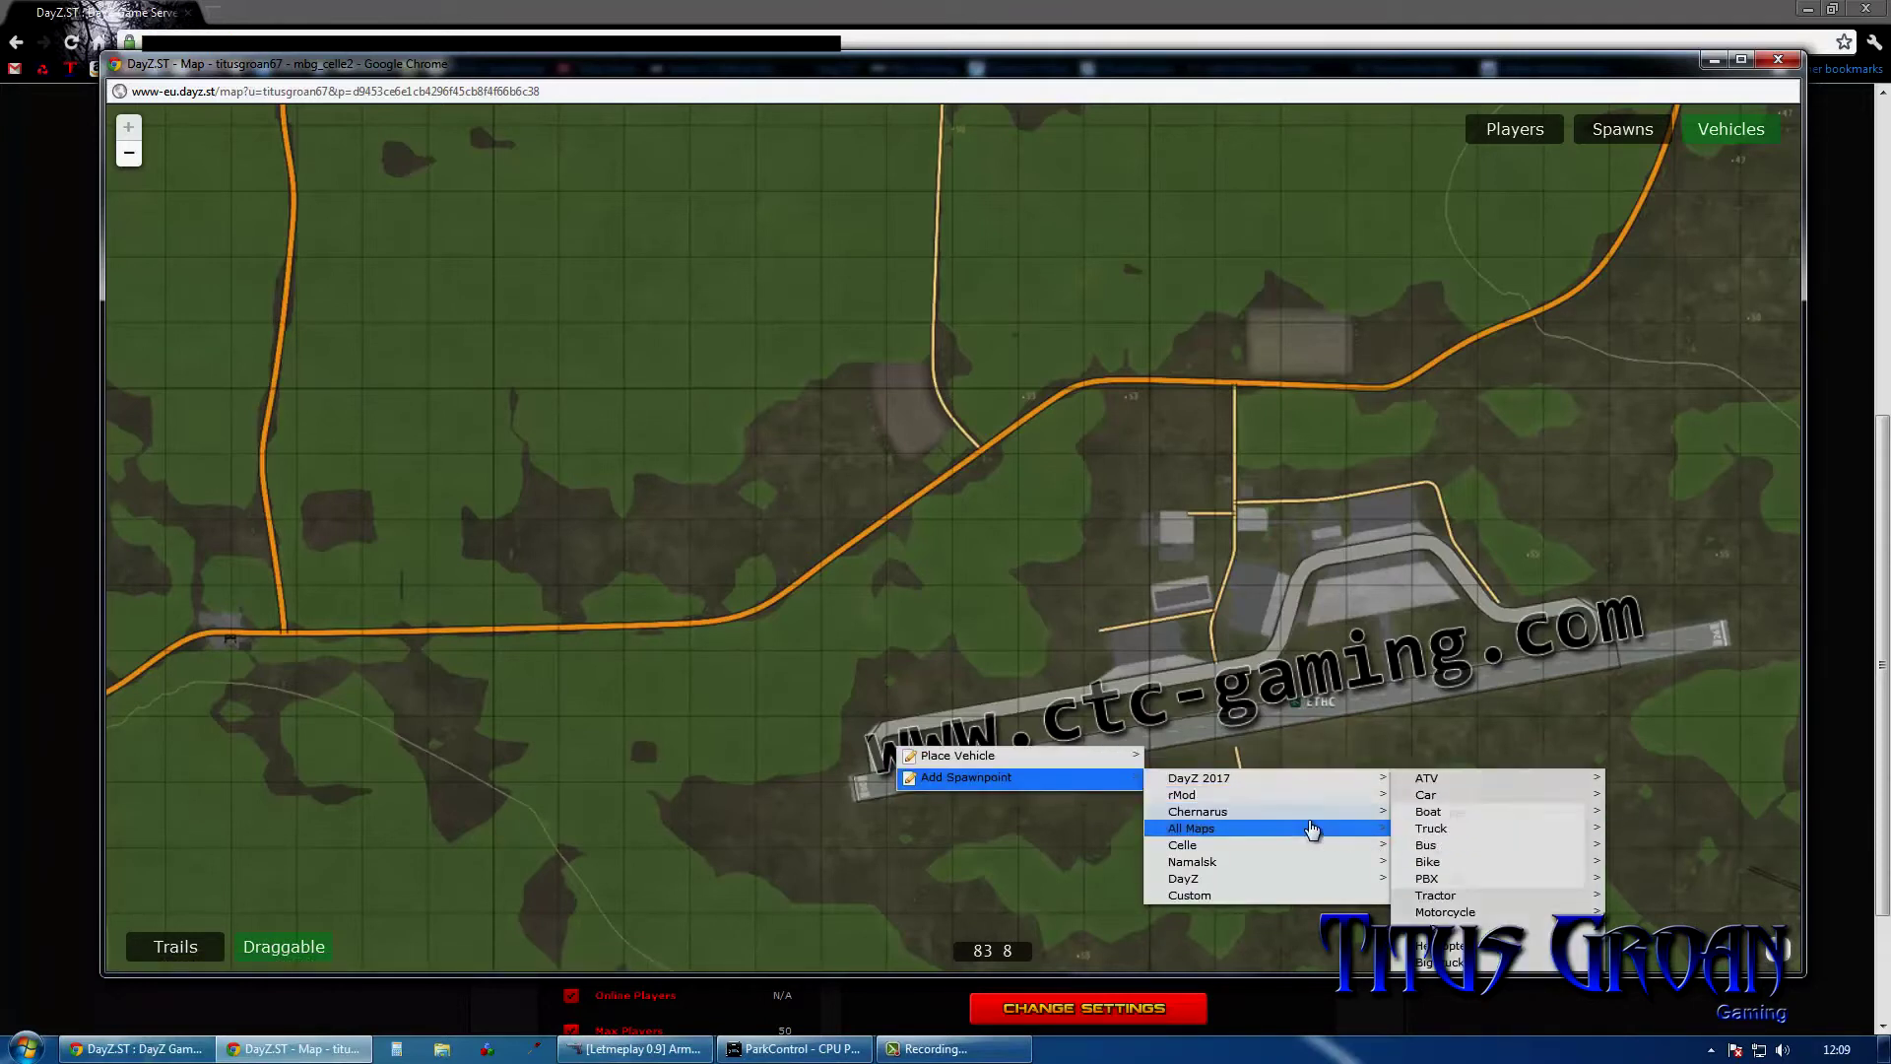
{"action": "mouse_move", "coordinate": [1632, 831]}
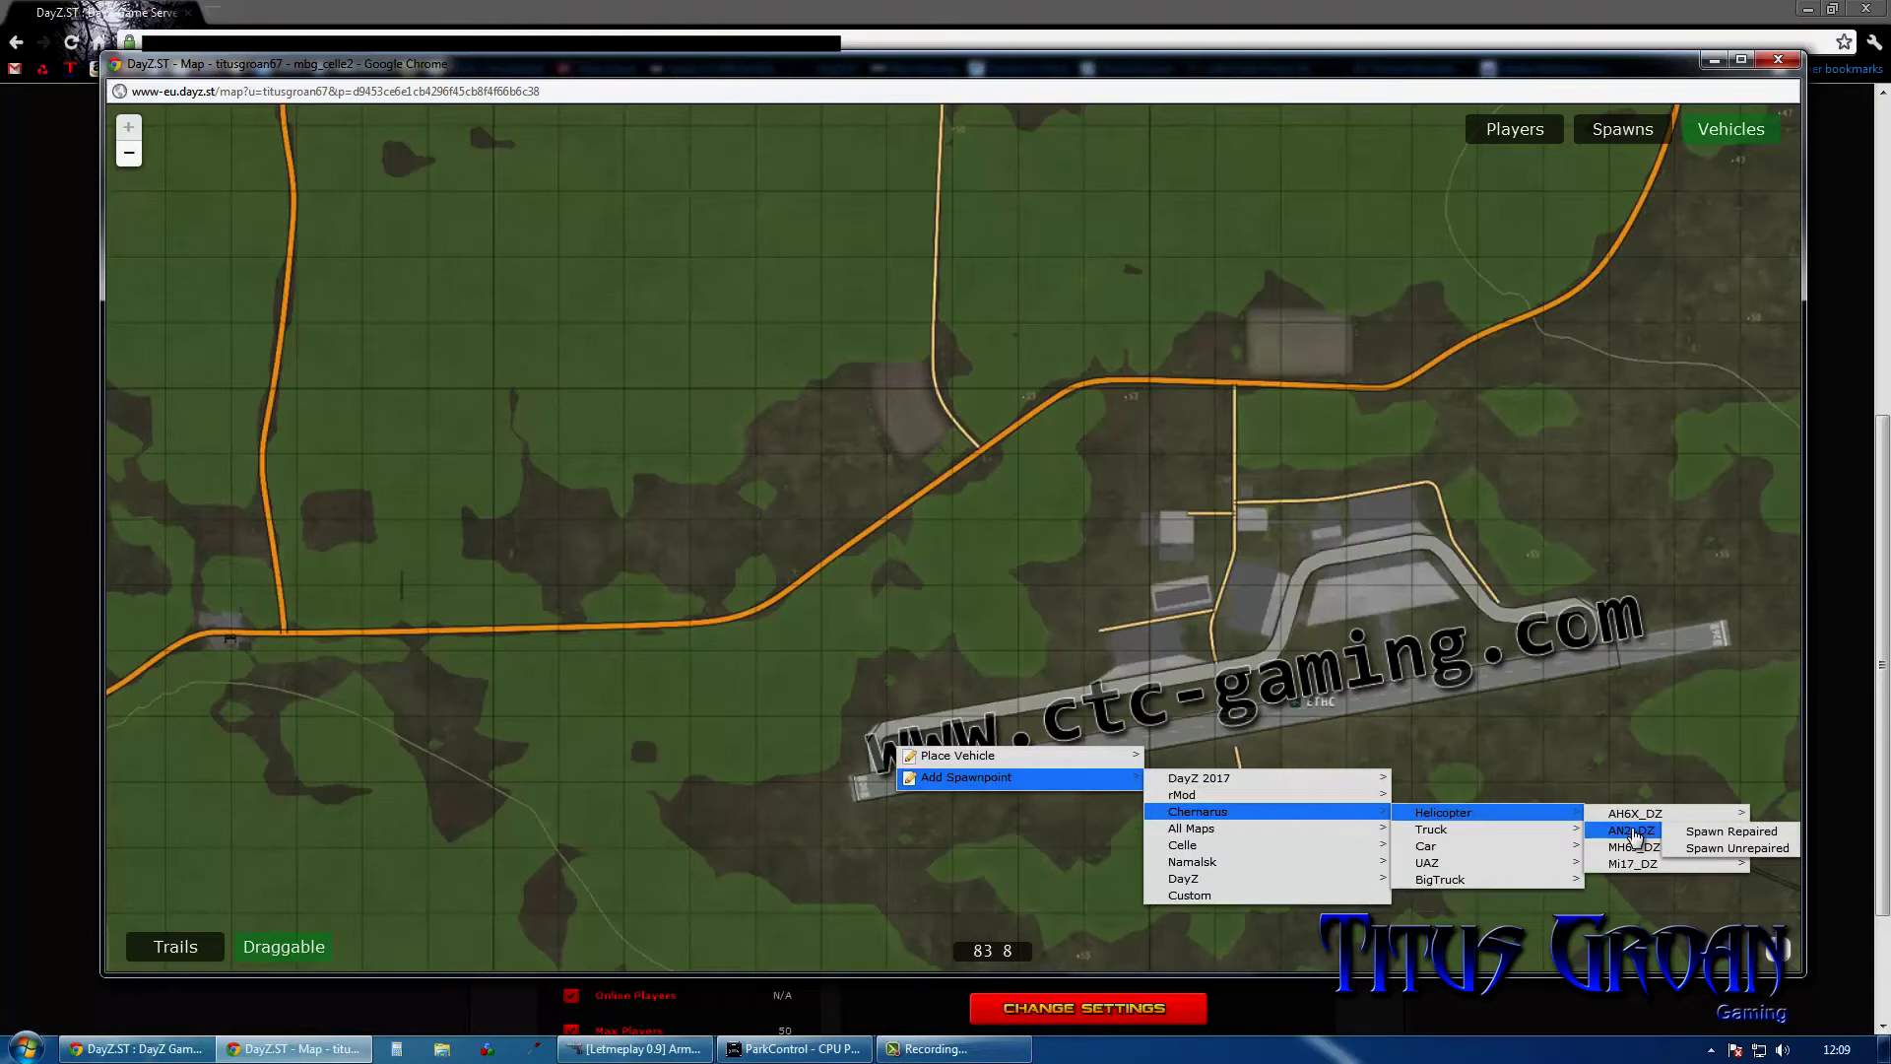
{"action": "left_click", "coordinate": [1703, 837]}
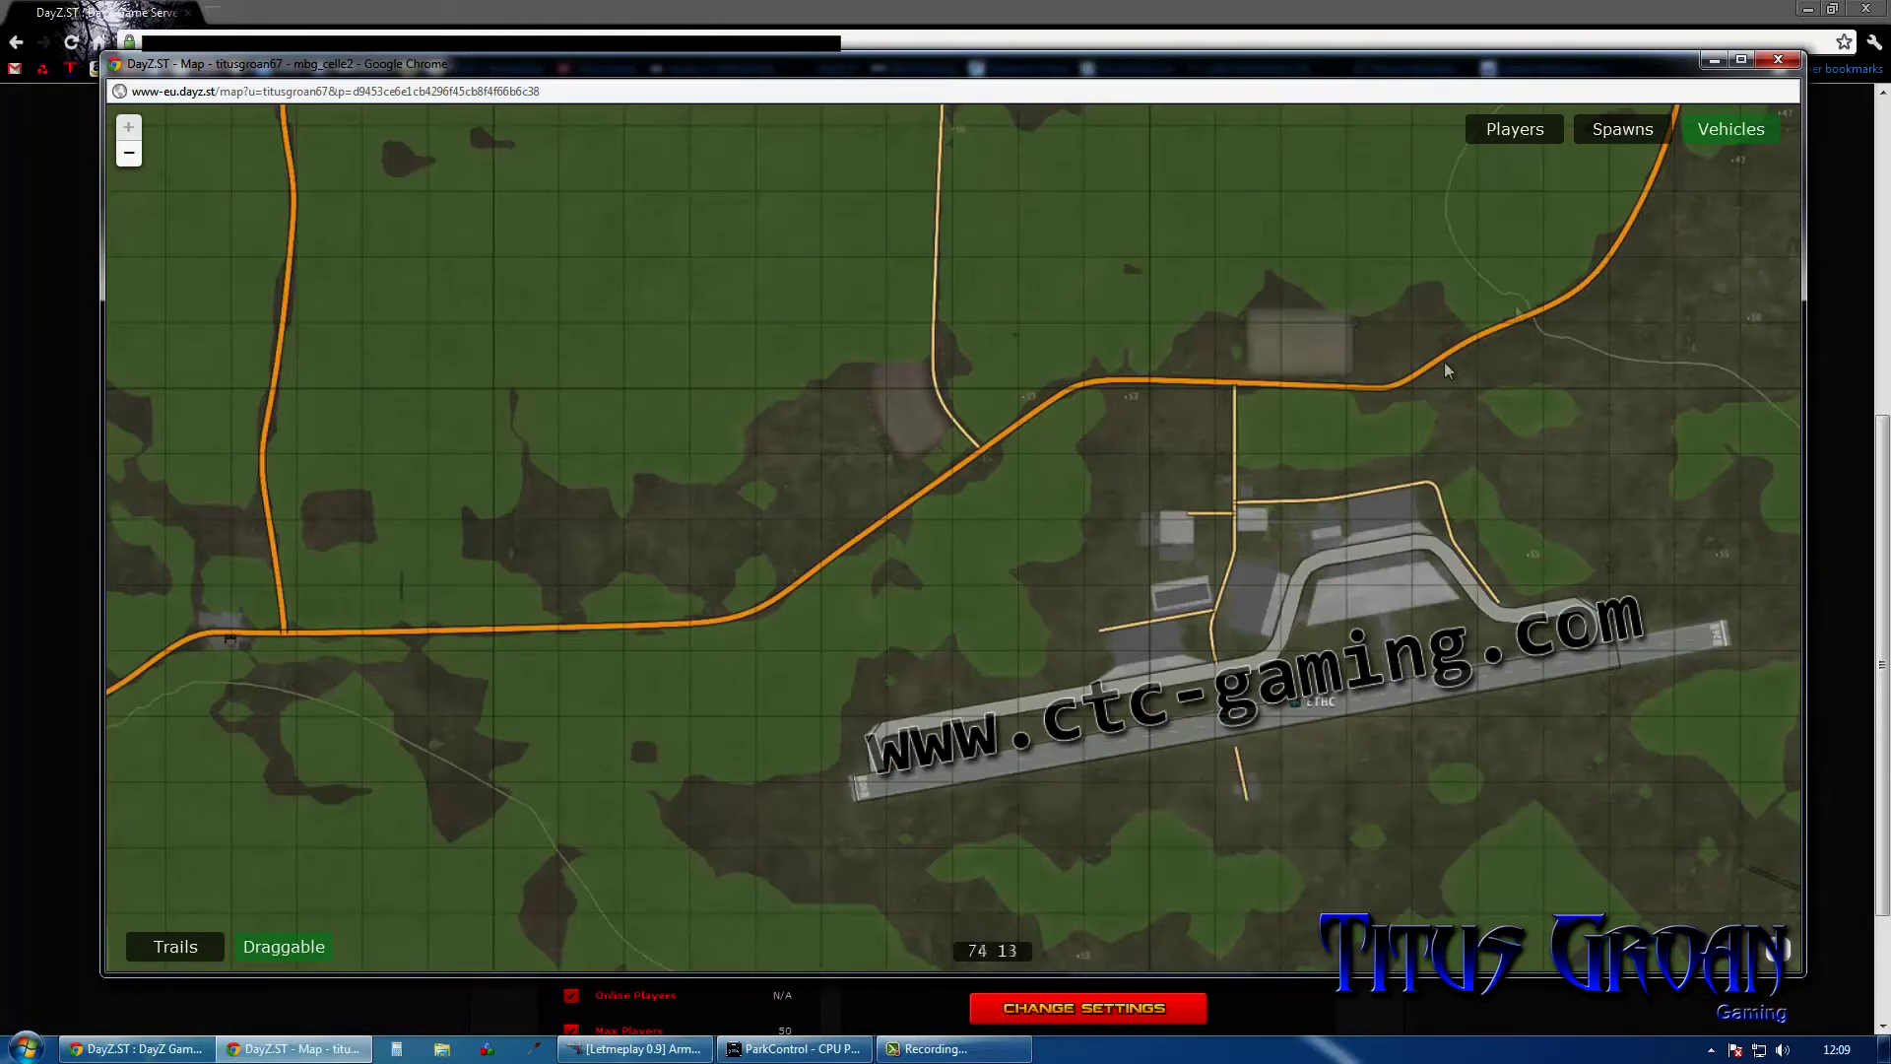
{"action": "scroll", "coordinate": [1207, 359], "scroll_direction": "down", "scroll_amount": 1}
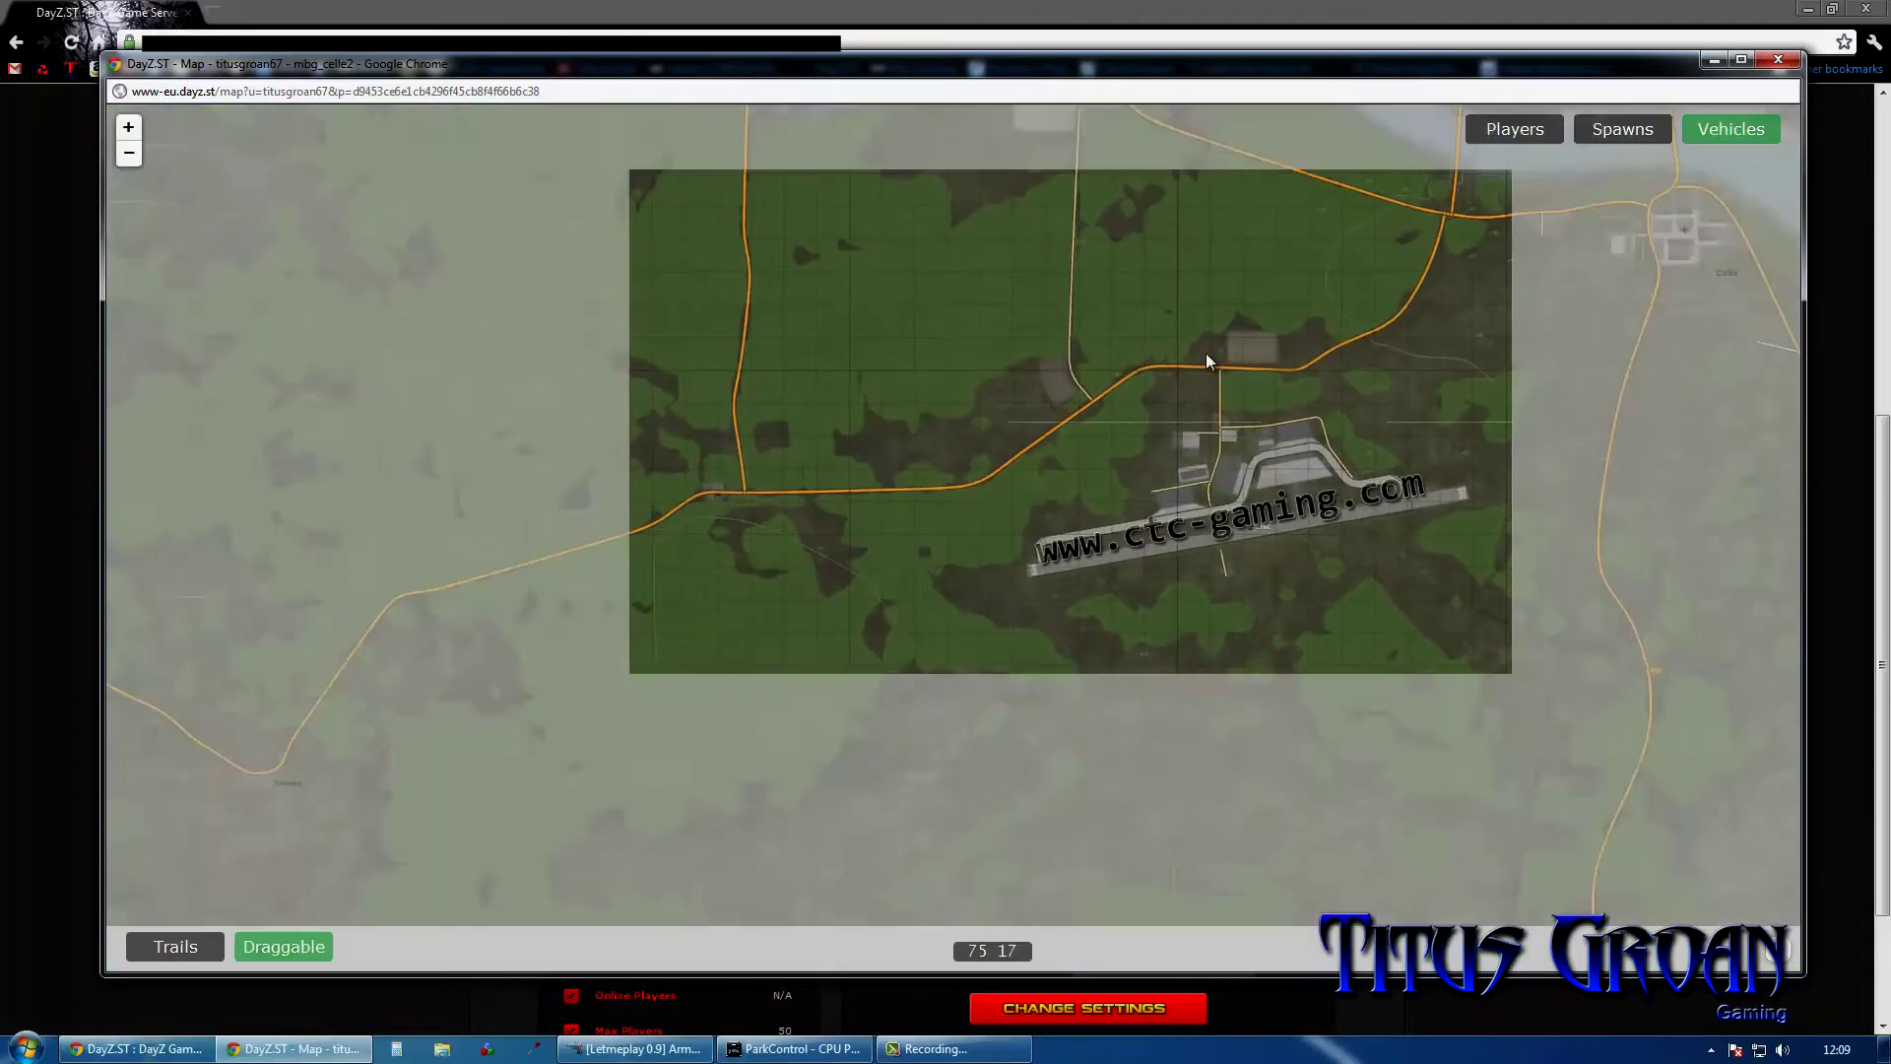
{"action": "scroll", "coordinate": [1207, 360], "scroll_direction": "down", "scroll_amount": 2}
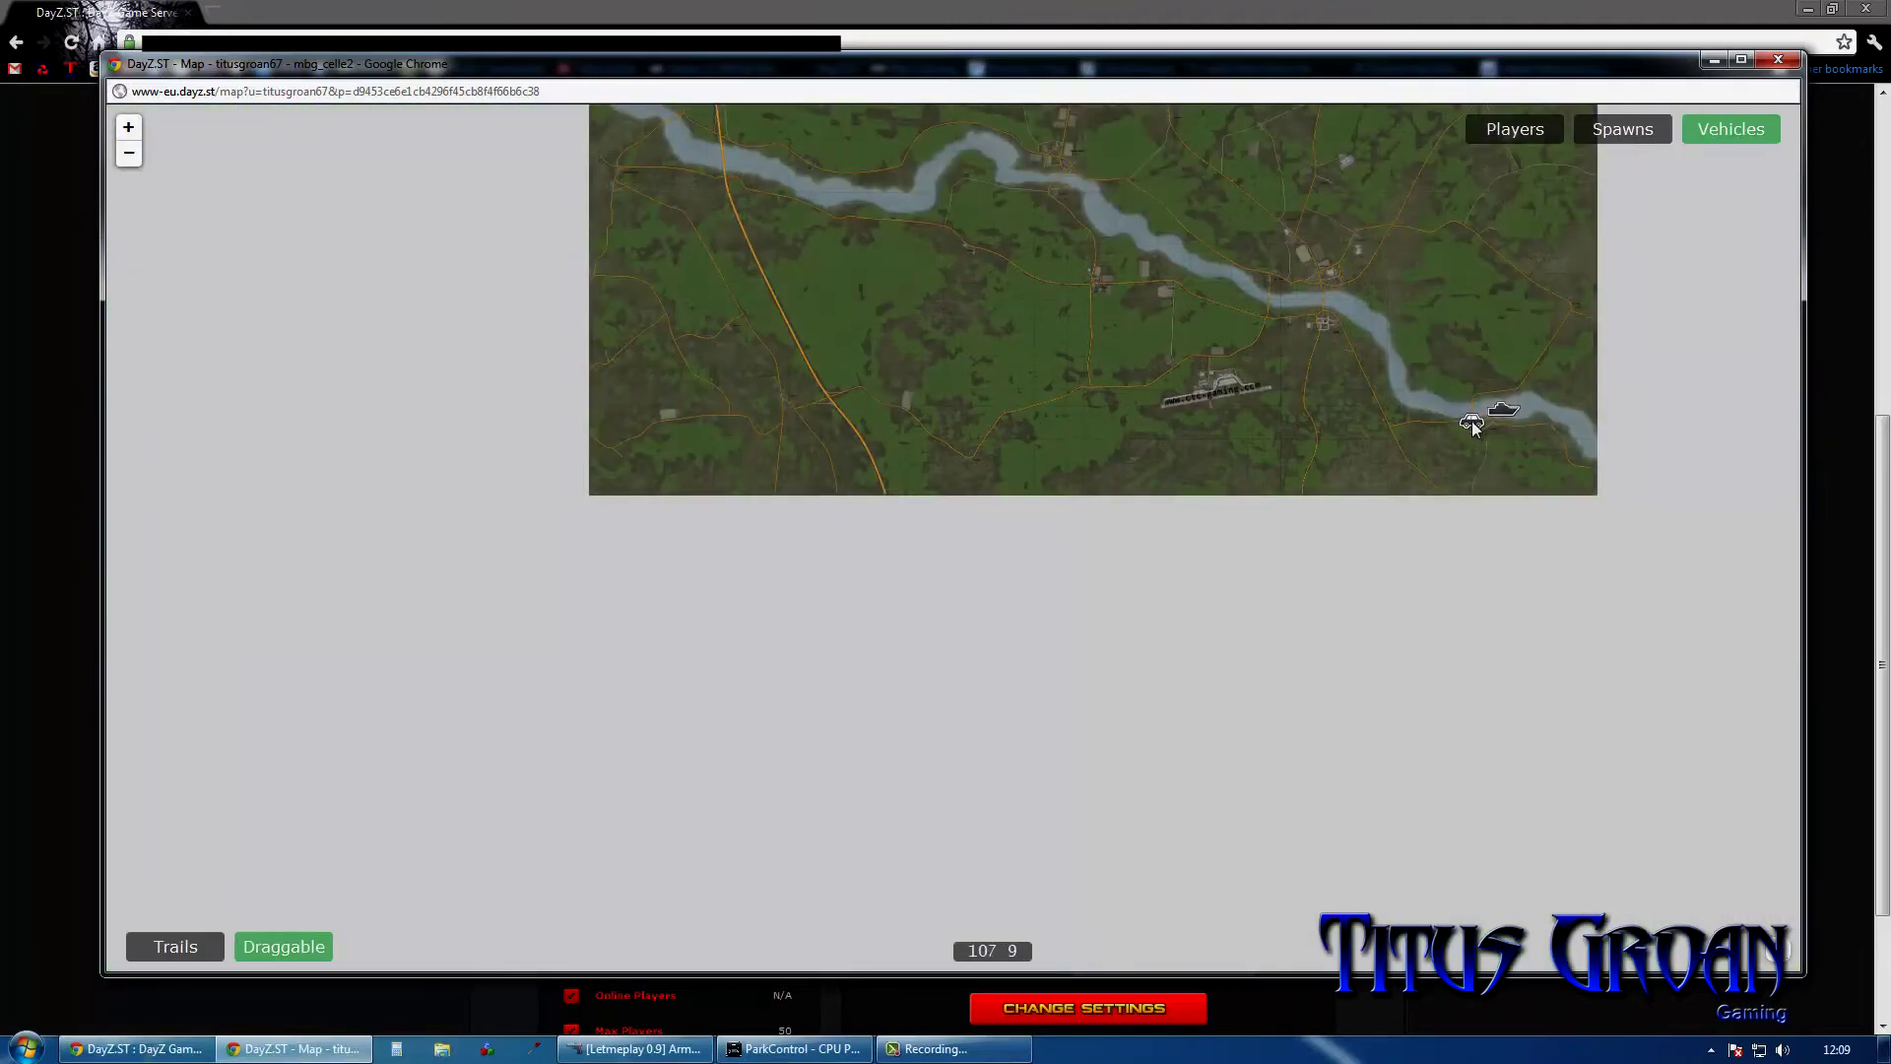
{"action": "left_click", "coordinate": [1473, 422]}
{"action": "left_click", "coordinate": [1502, 411]}
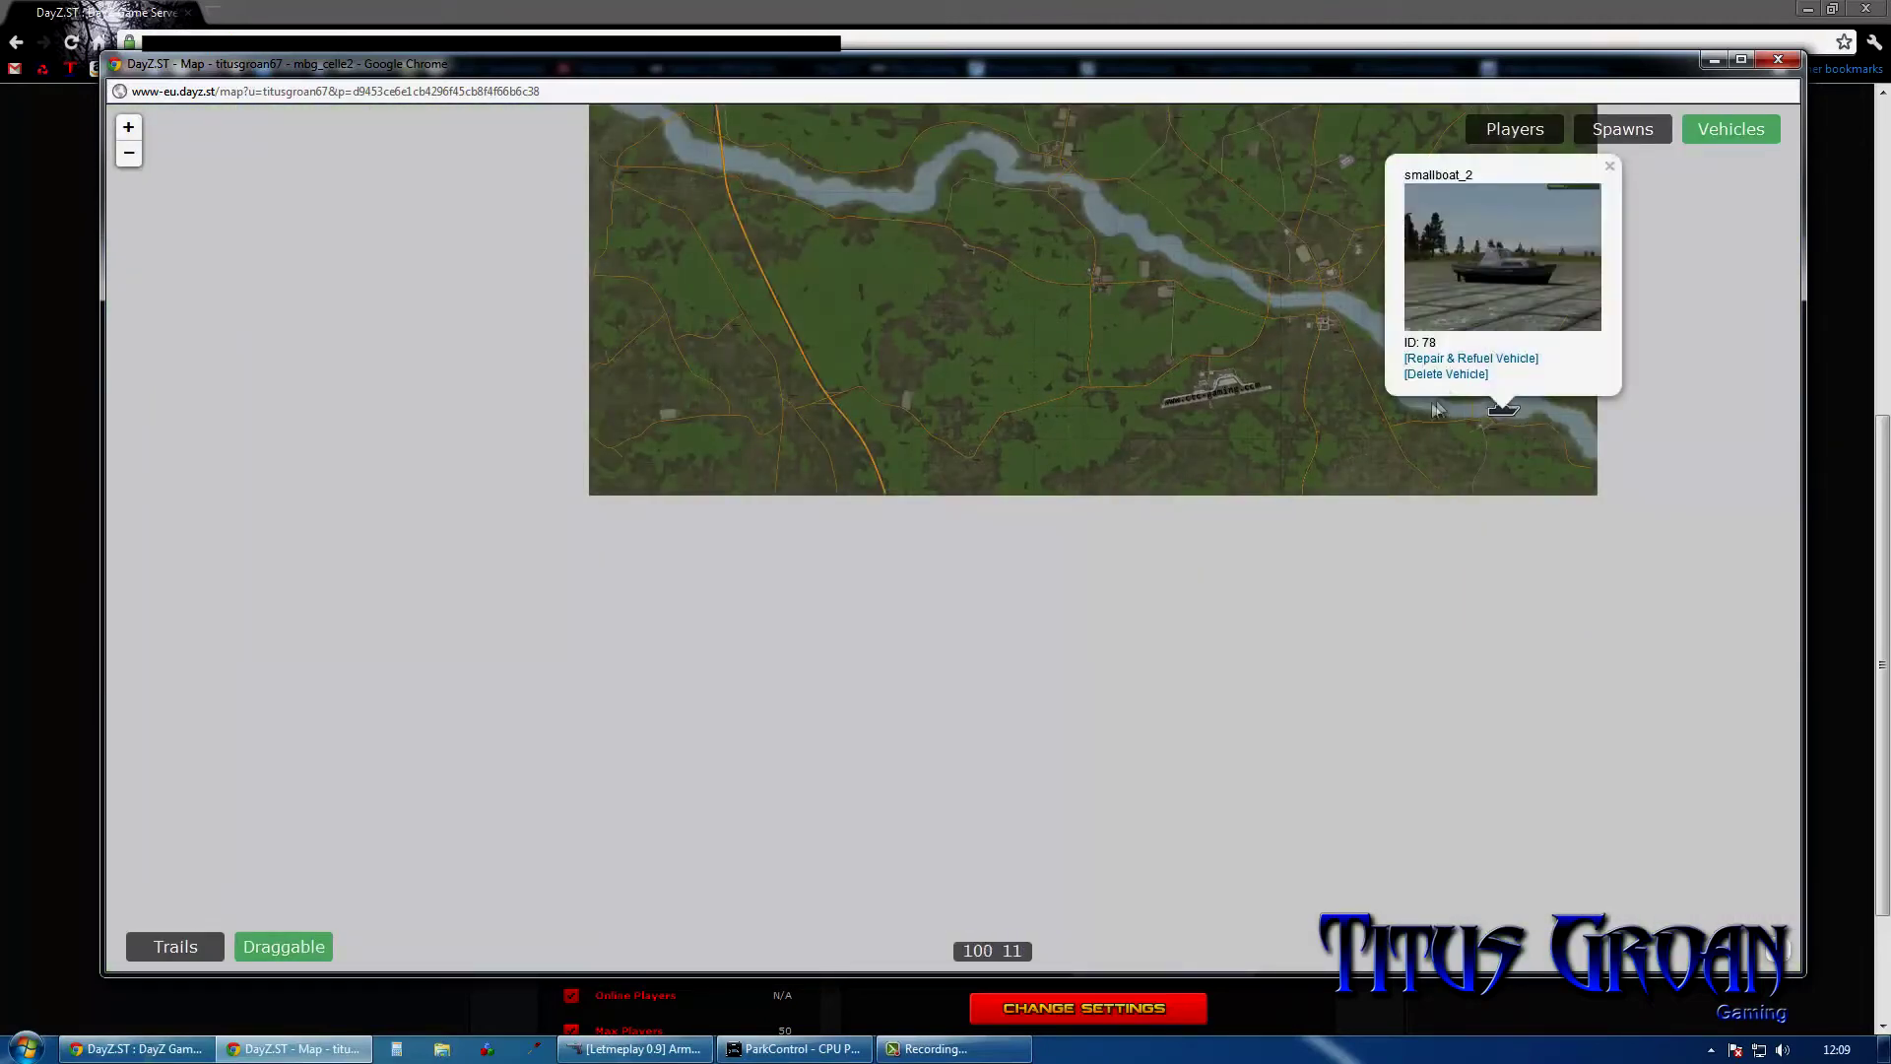
{"action": "left_click", "coordinate": [1442, 383]}
Step: Show all vehicle spawn points on the map, then close the map
{"action": "left_click_drag", "start_coordinate": [981, 558], "coordinate": [1036, 836]}
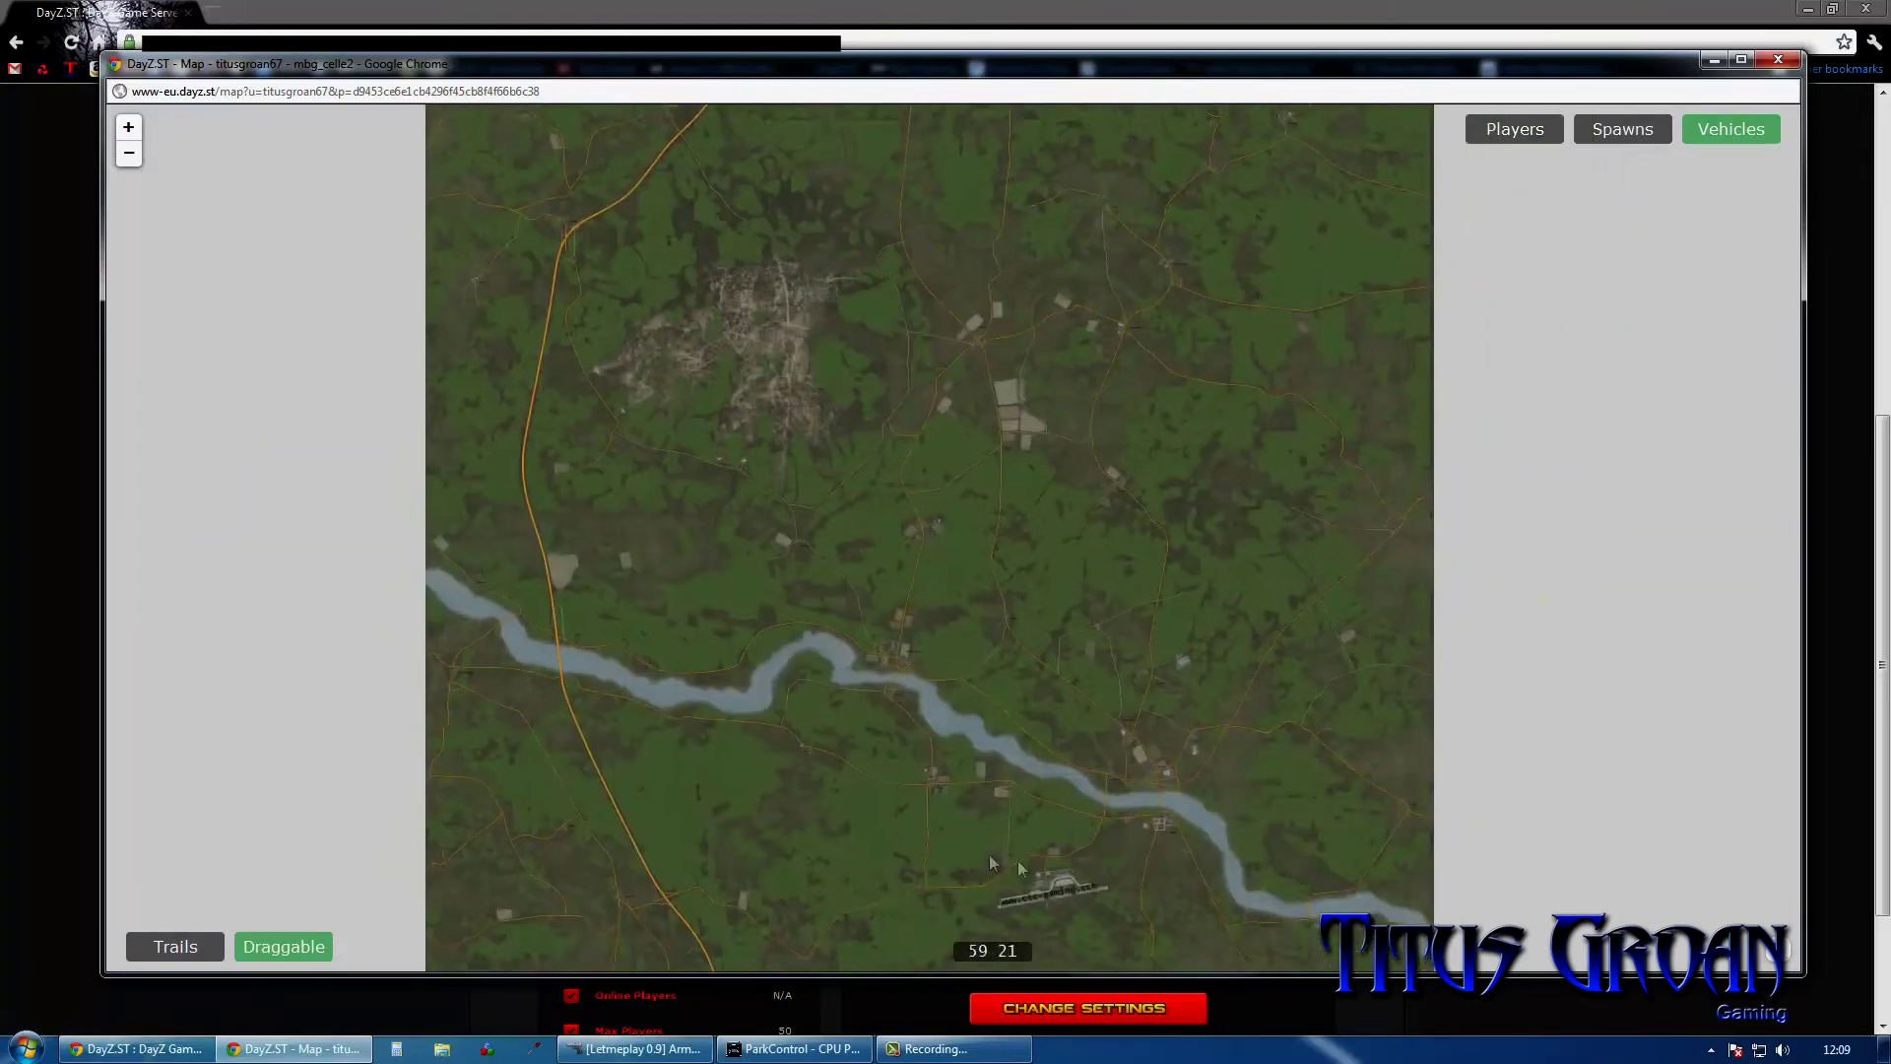
{"action": "left_click_drag", "start_coordinate": [1124, 742], "coordinate": [1003, 402]}
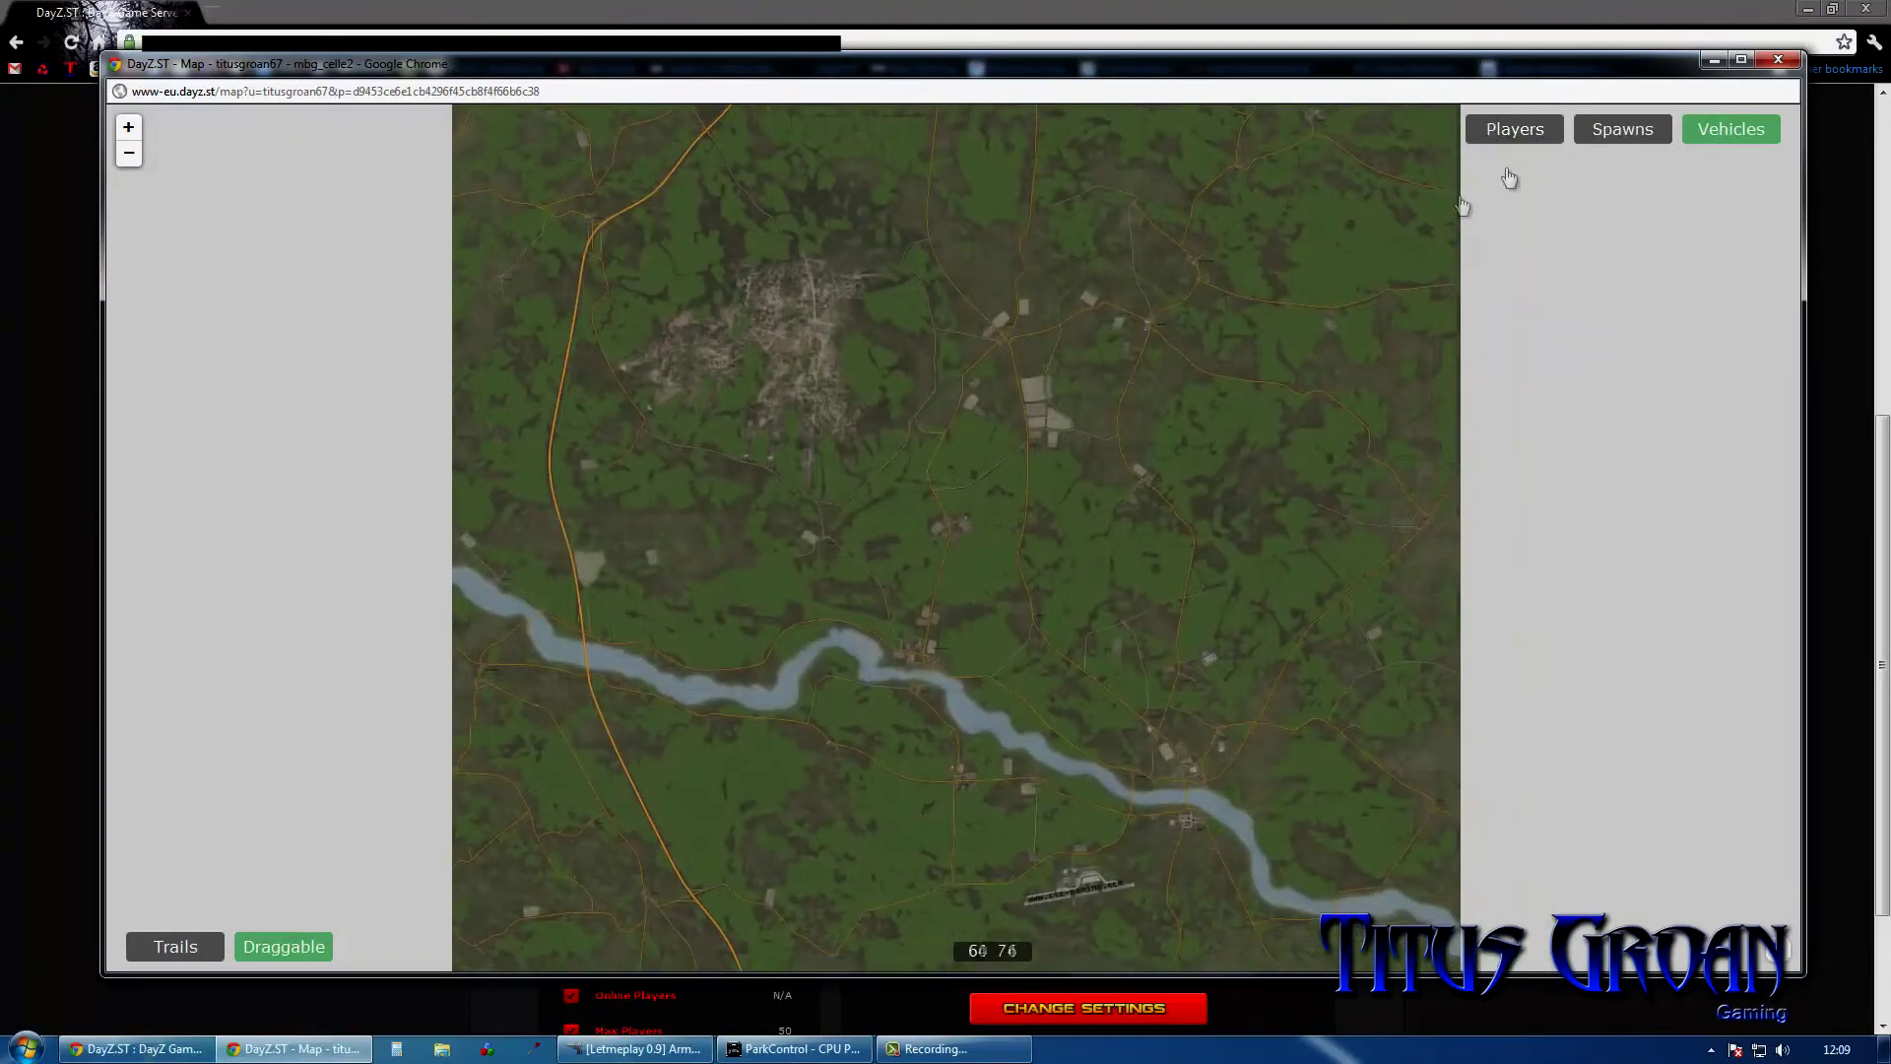
{"action": "left_click", "coordinate": [1622, 136]}
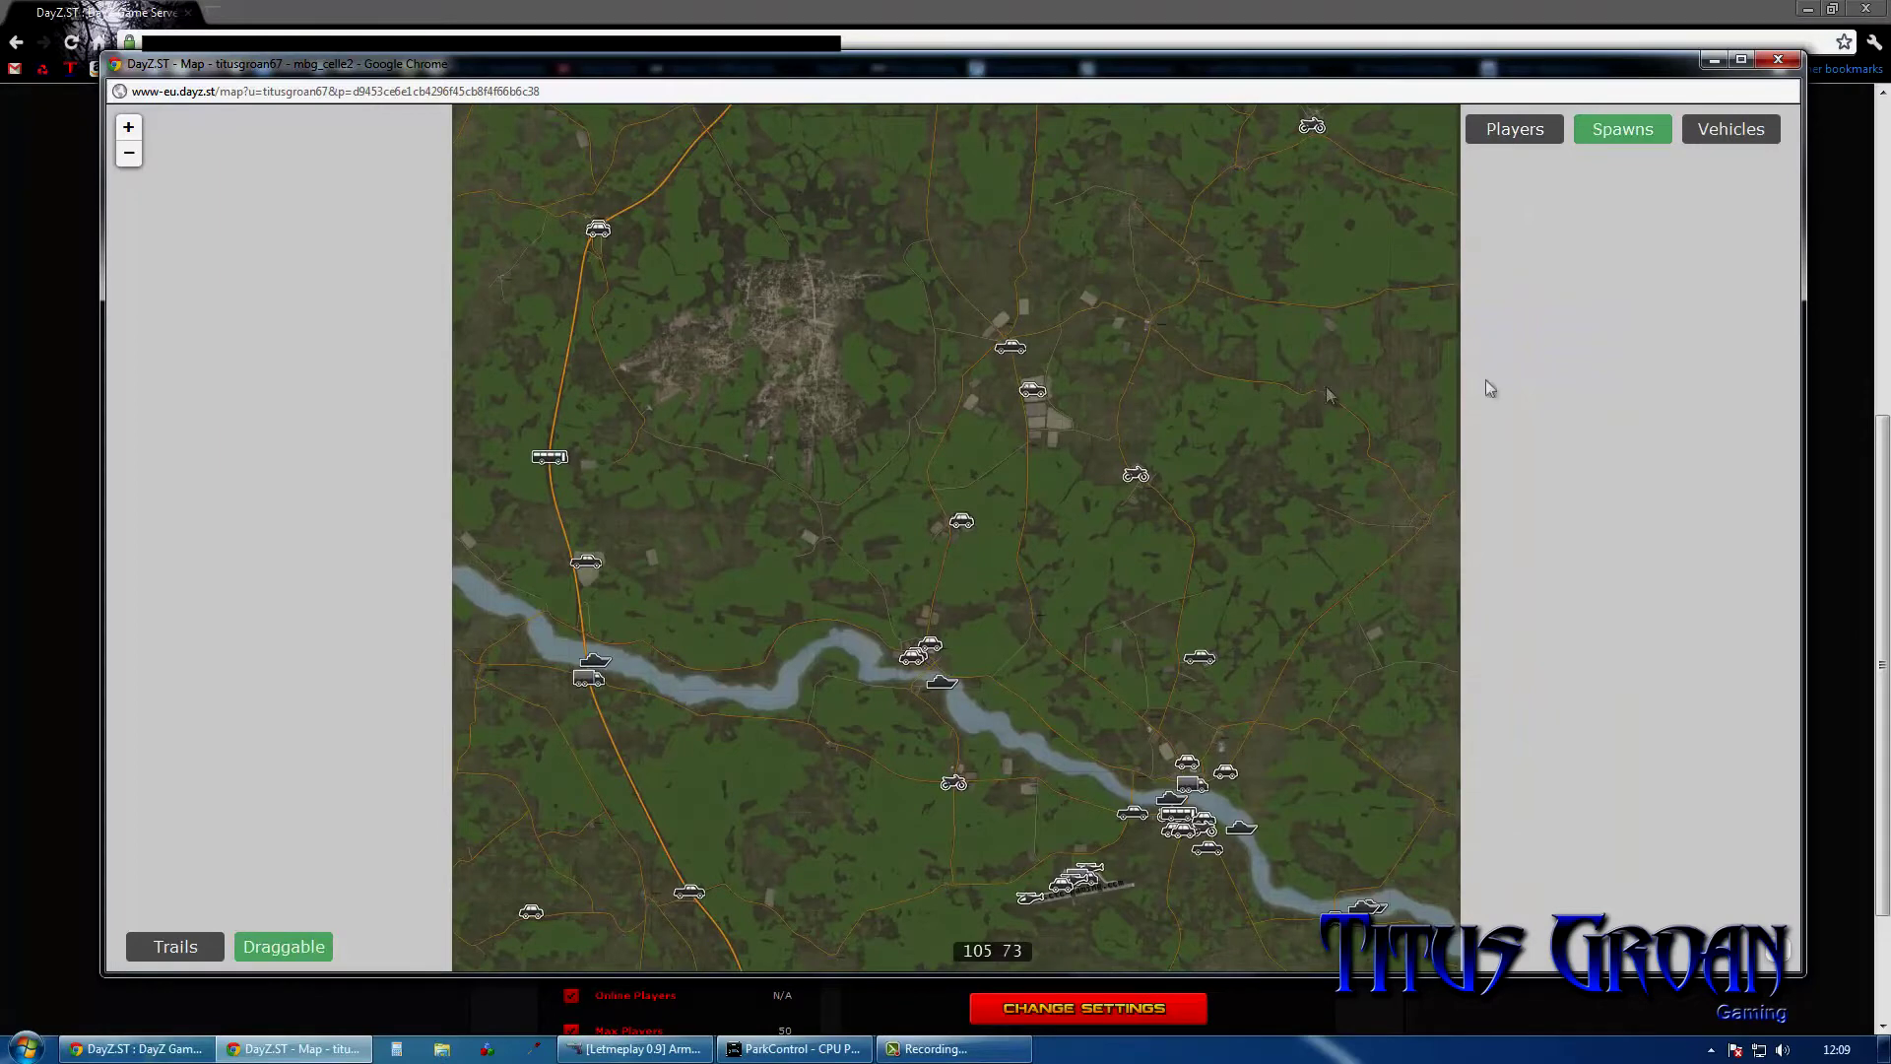
{"action": "left_click", "coordinate": [1779, 60]}
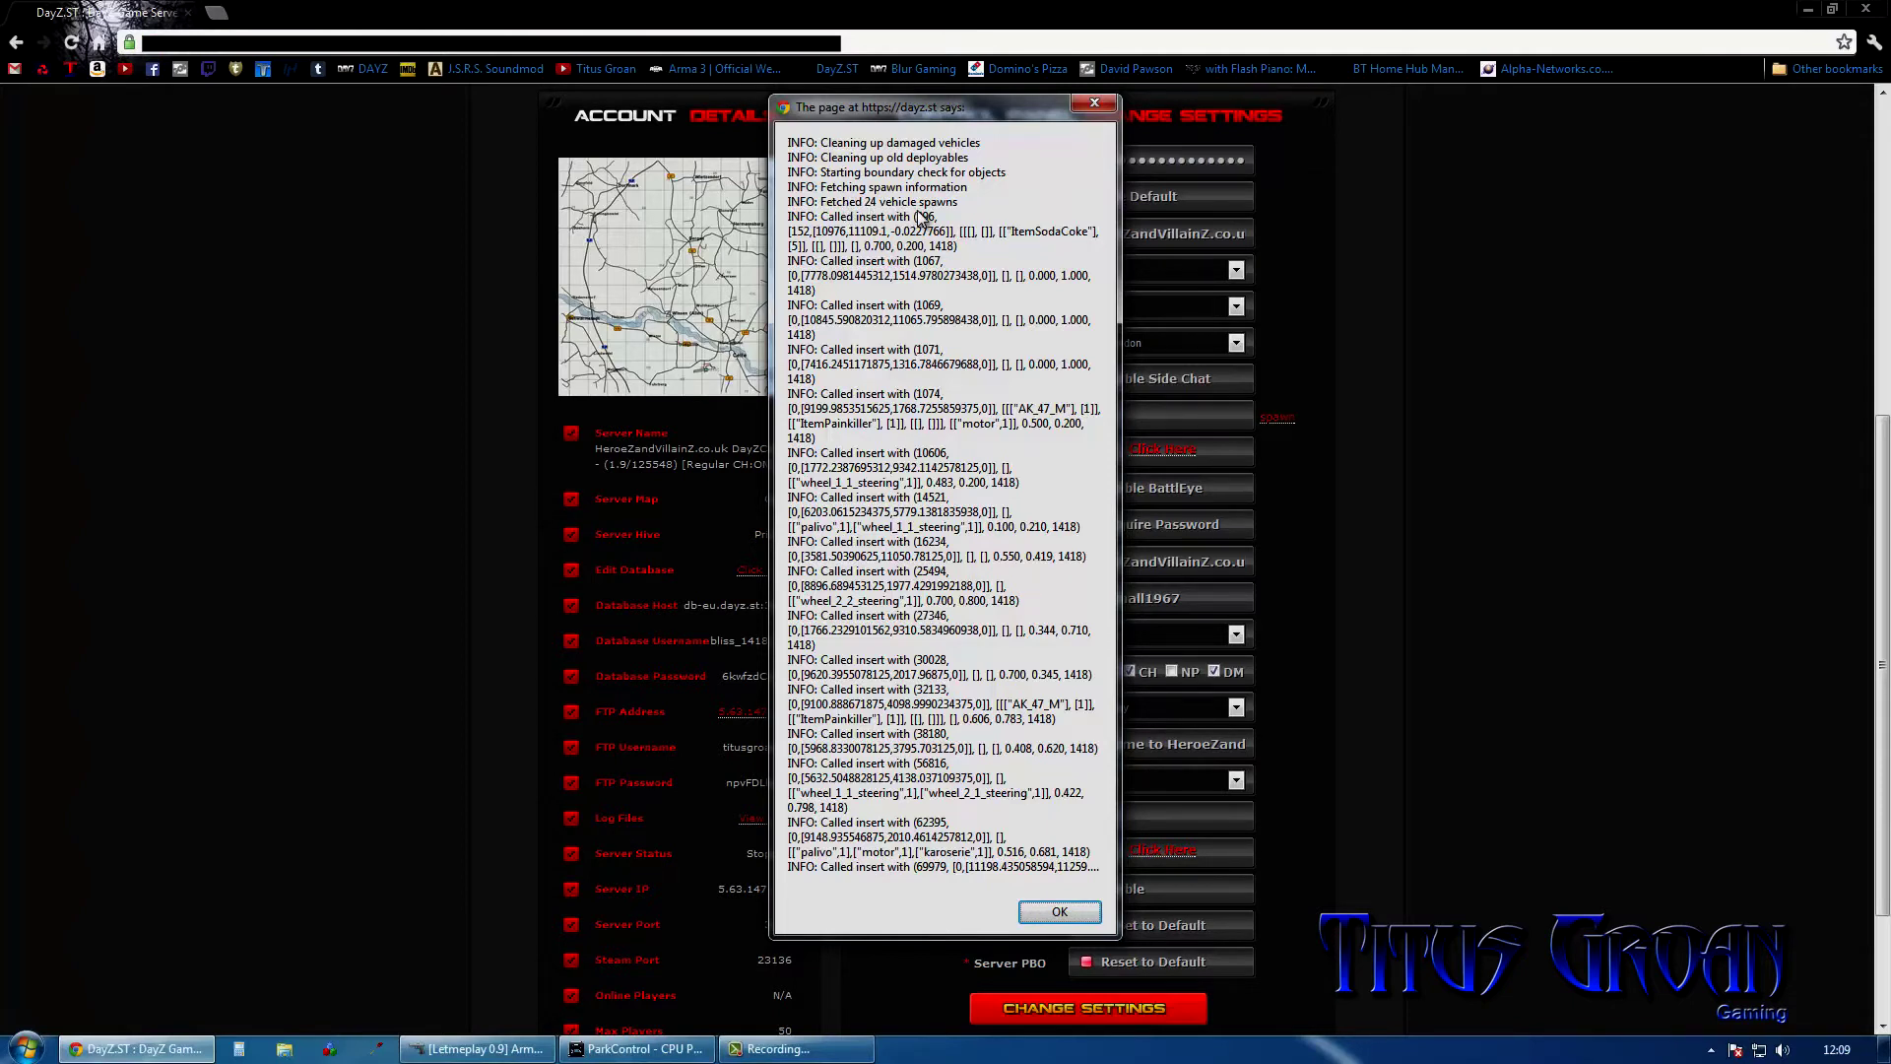
Step: Dismiss the startup log and pan the live vehicle map across the river and airfield
{"action": "left_click", "coordinate": [1050, 907]}
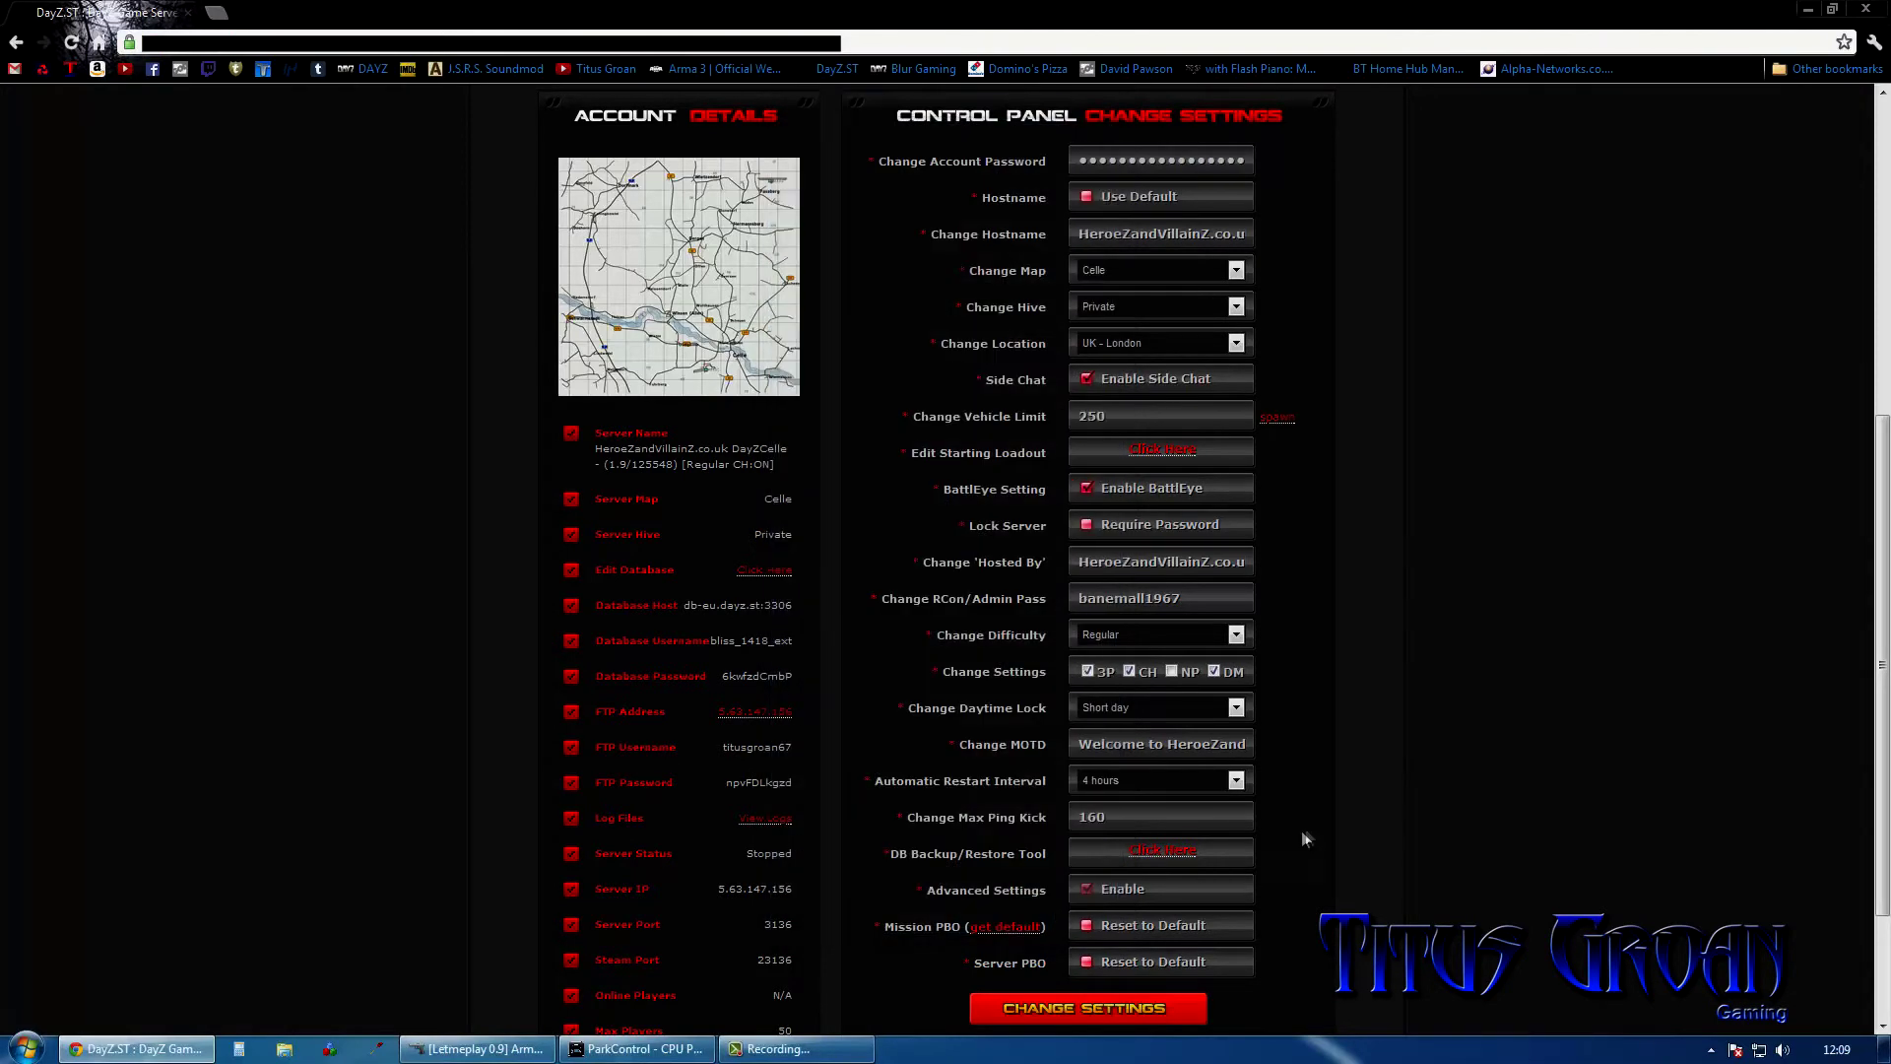
{"action": "left_click", "coordinate": [730, 344]}
{"action": "scroll", "coordinate": [1264, 584], "scroll_direction": "down", "scroll_amount": 1}
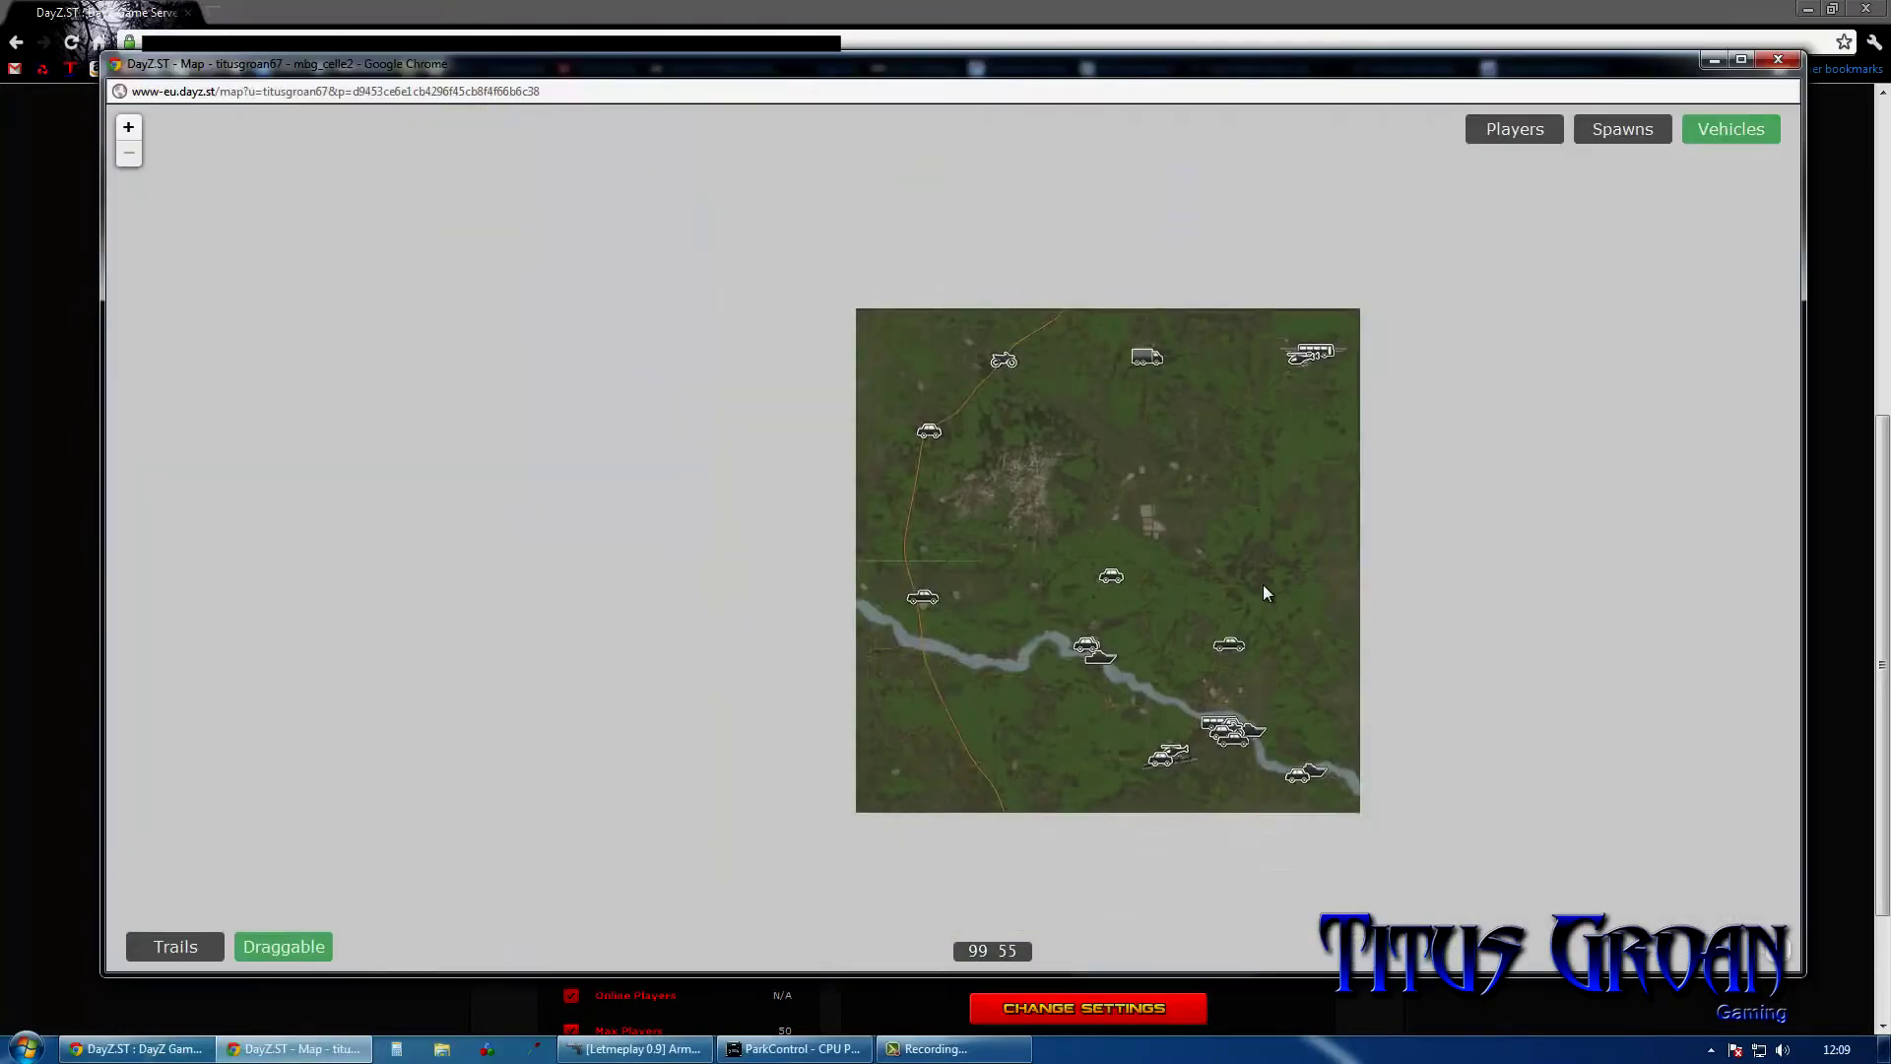
{"action": "scroll", "coordinate": [1264, 584], "scroll_direction": "up", "scroll_amount": 1}
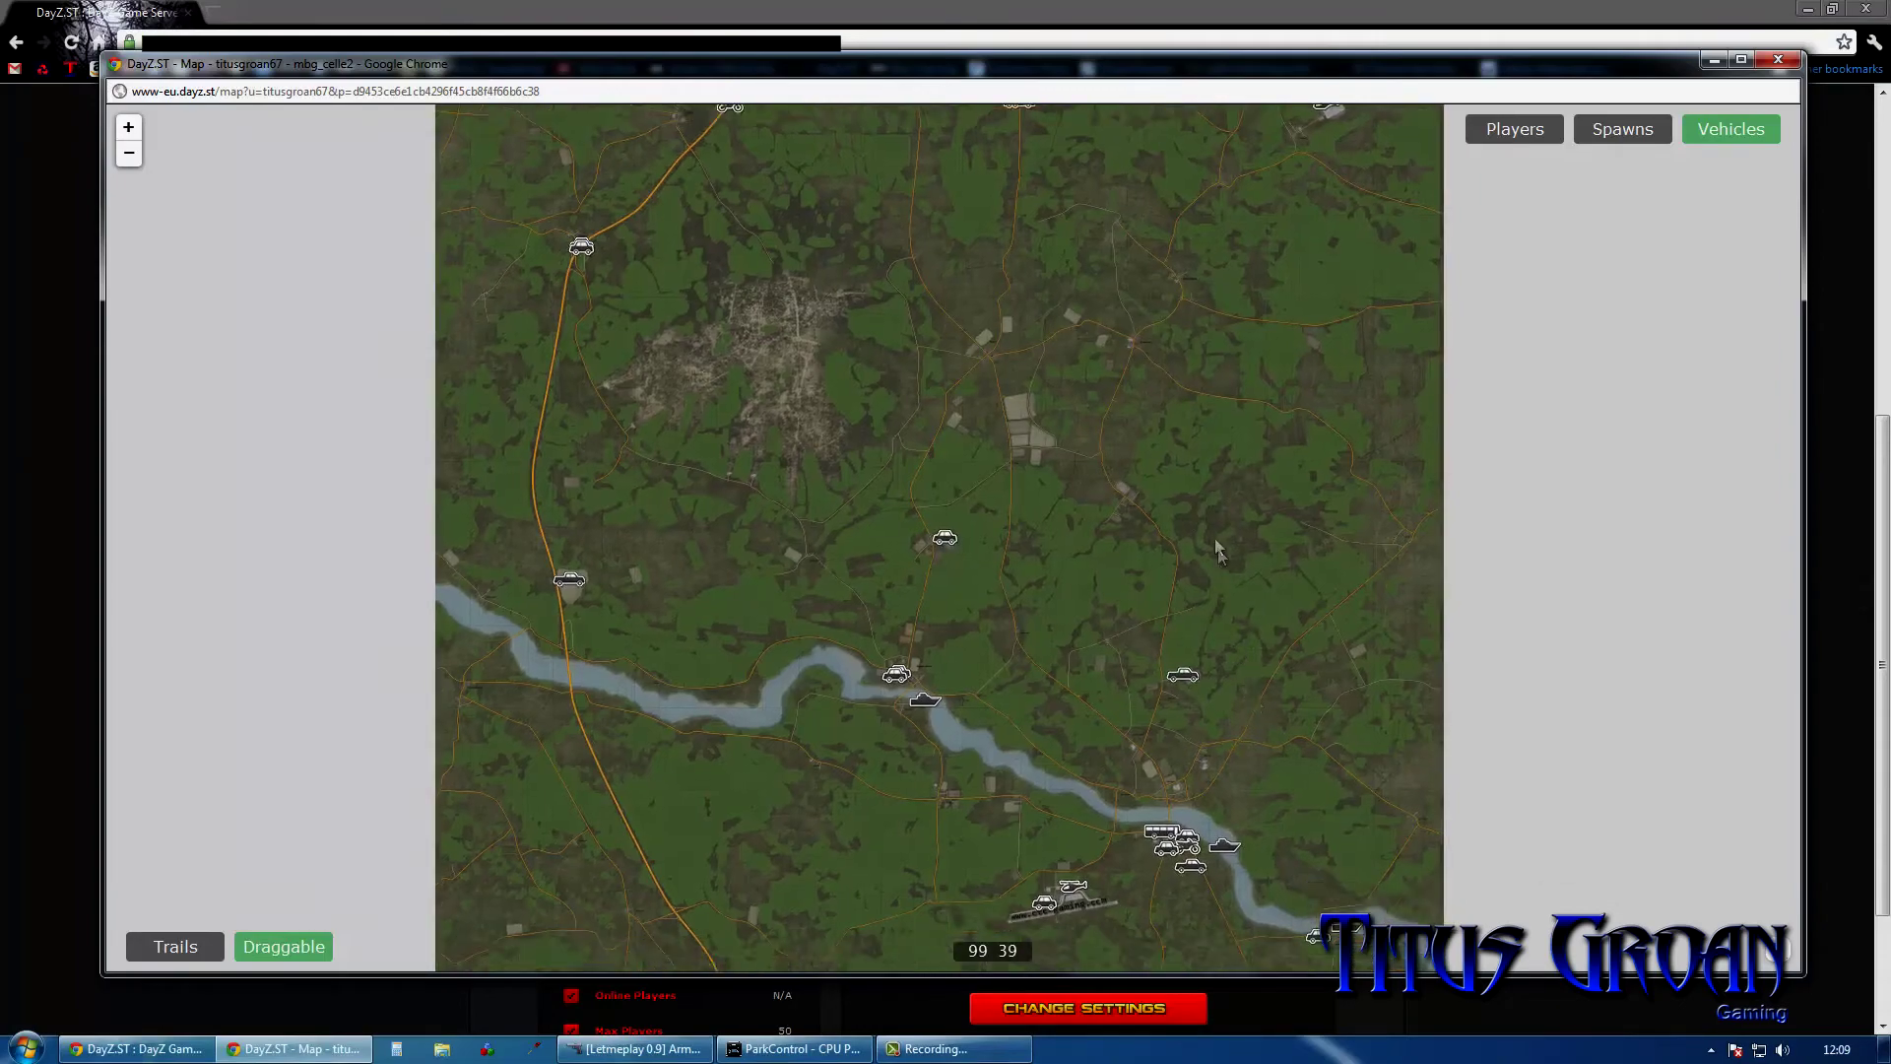
{"action": "left_click_drag", "start_coordinate": [1109, 887], "coordinate": [1049, 697]}
{"action": "scroll", "coordinate": [1050, 696], "scroll_direction": "up", "scroll_amount": 1}
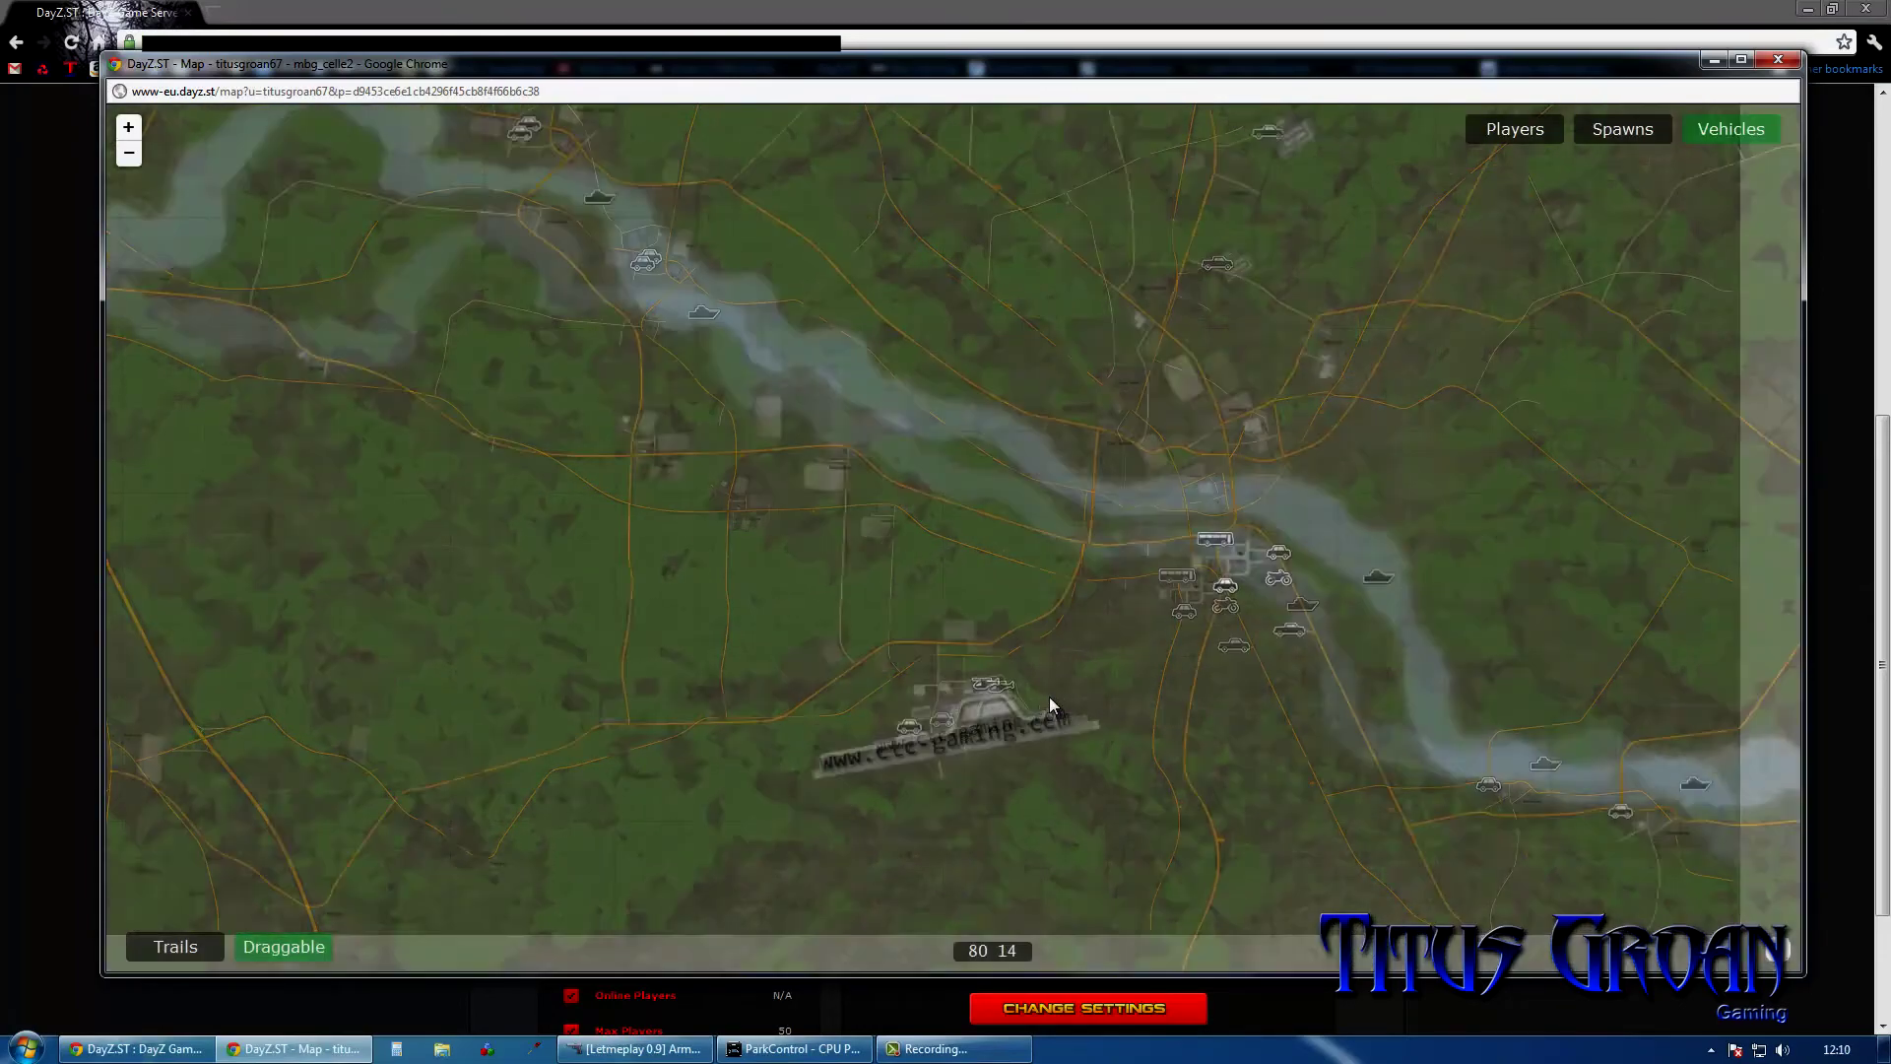
{"action": "scroll", "coordinate": [1049, 696], "scroll_direction": "up", "scroll_amount": 1}
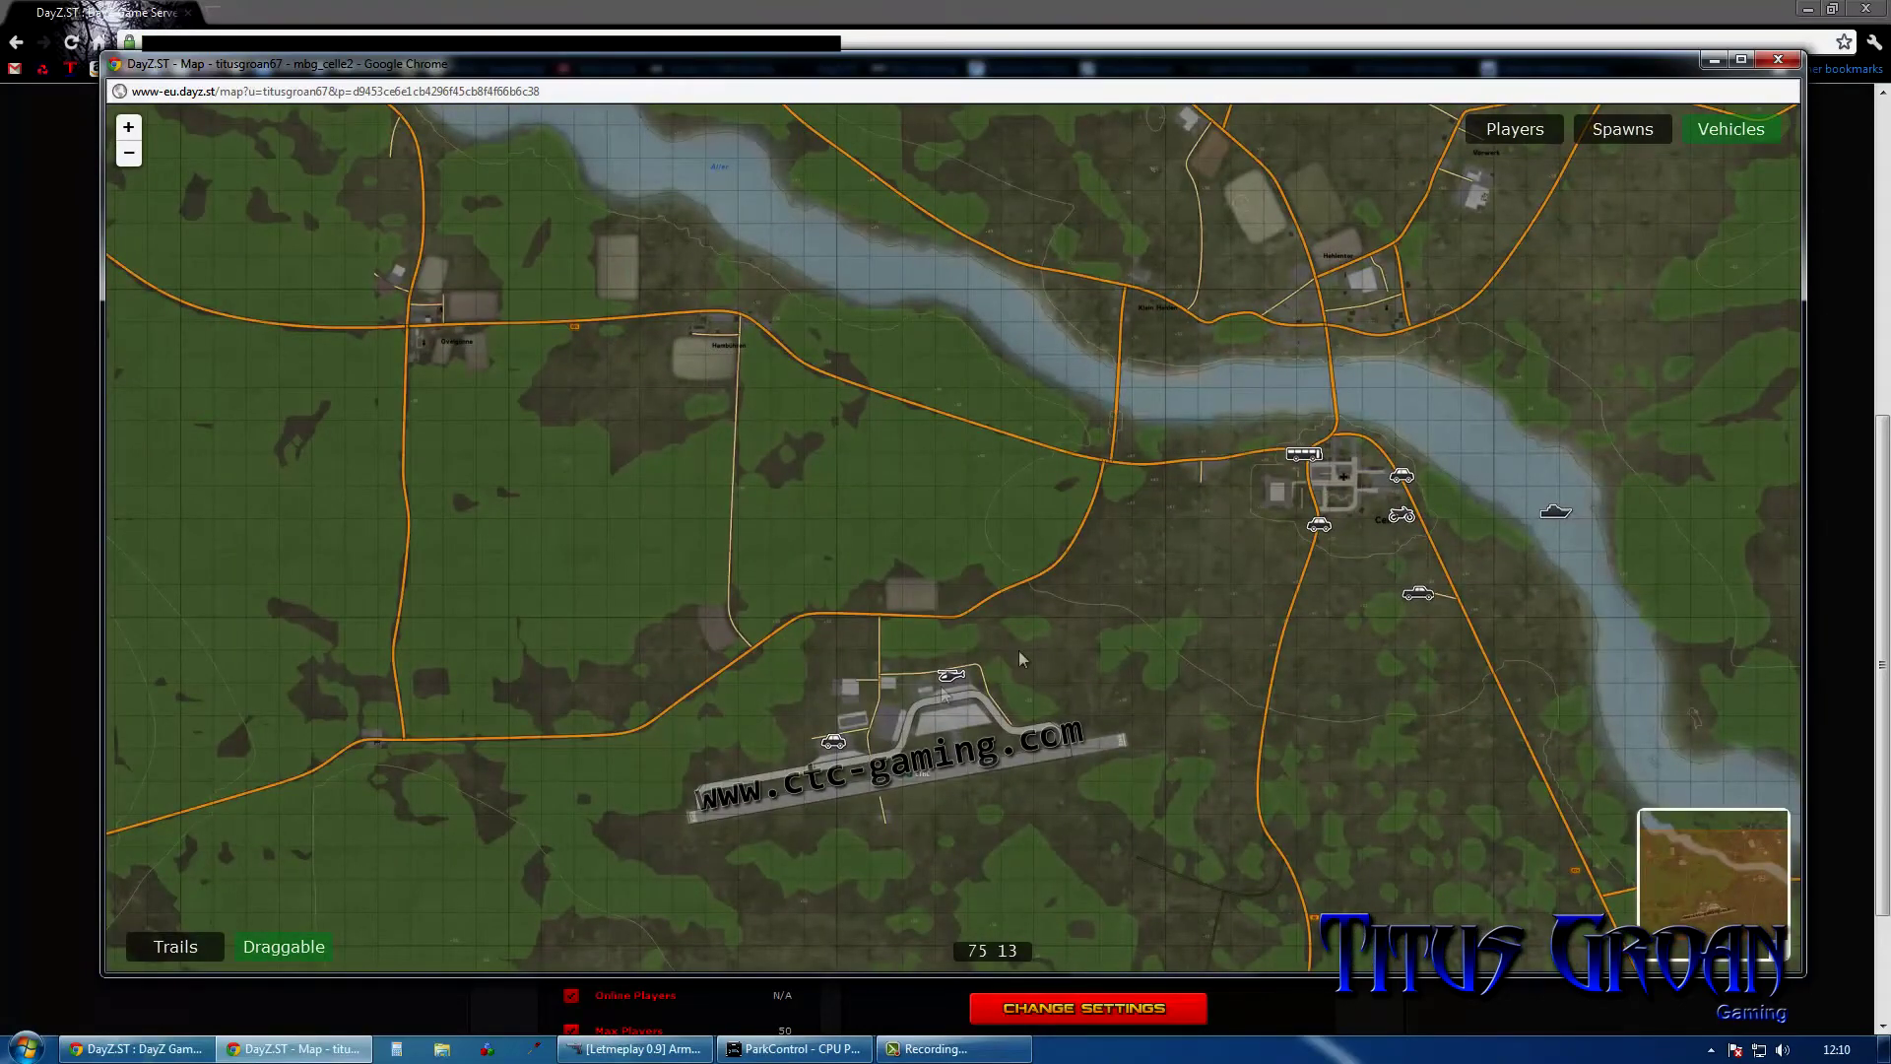
{"action": "scroll", "coordinate": [1234, 563], "scroll_direction": "down", "scroll_amount": 2}
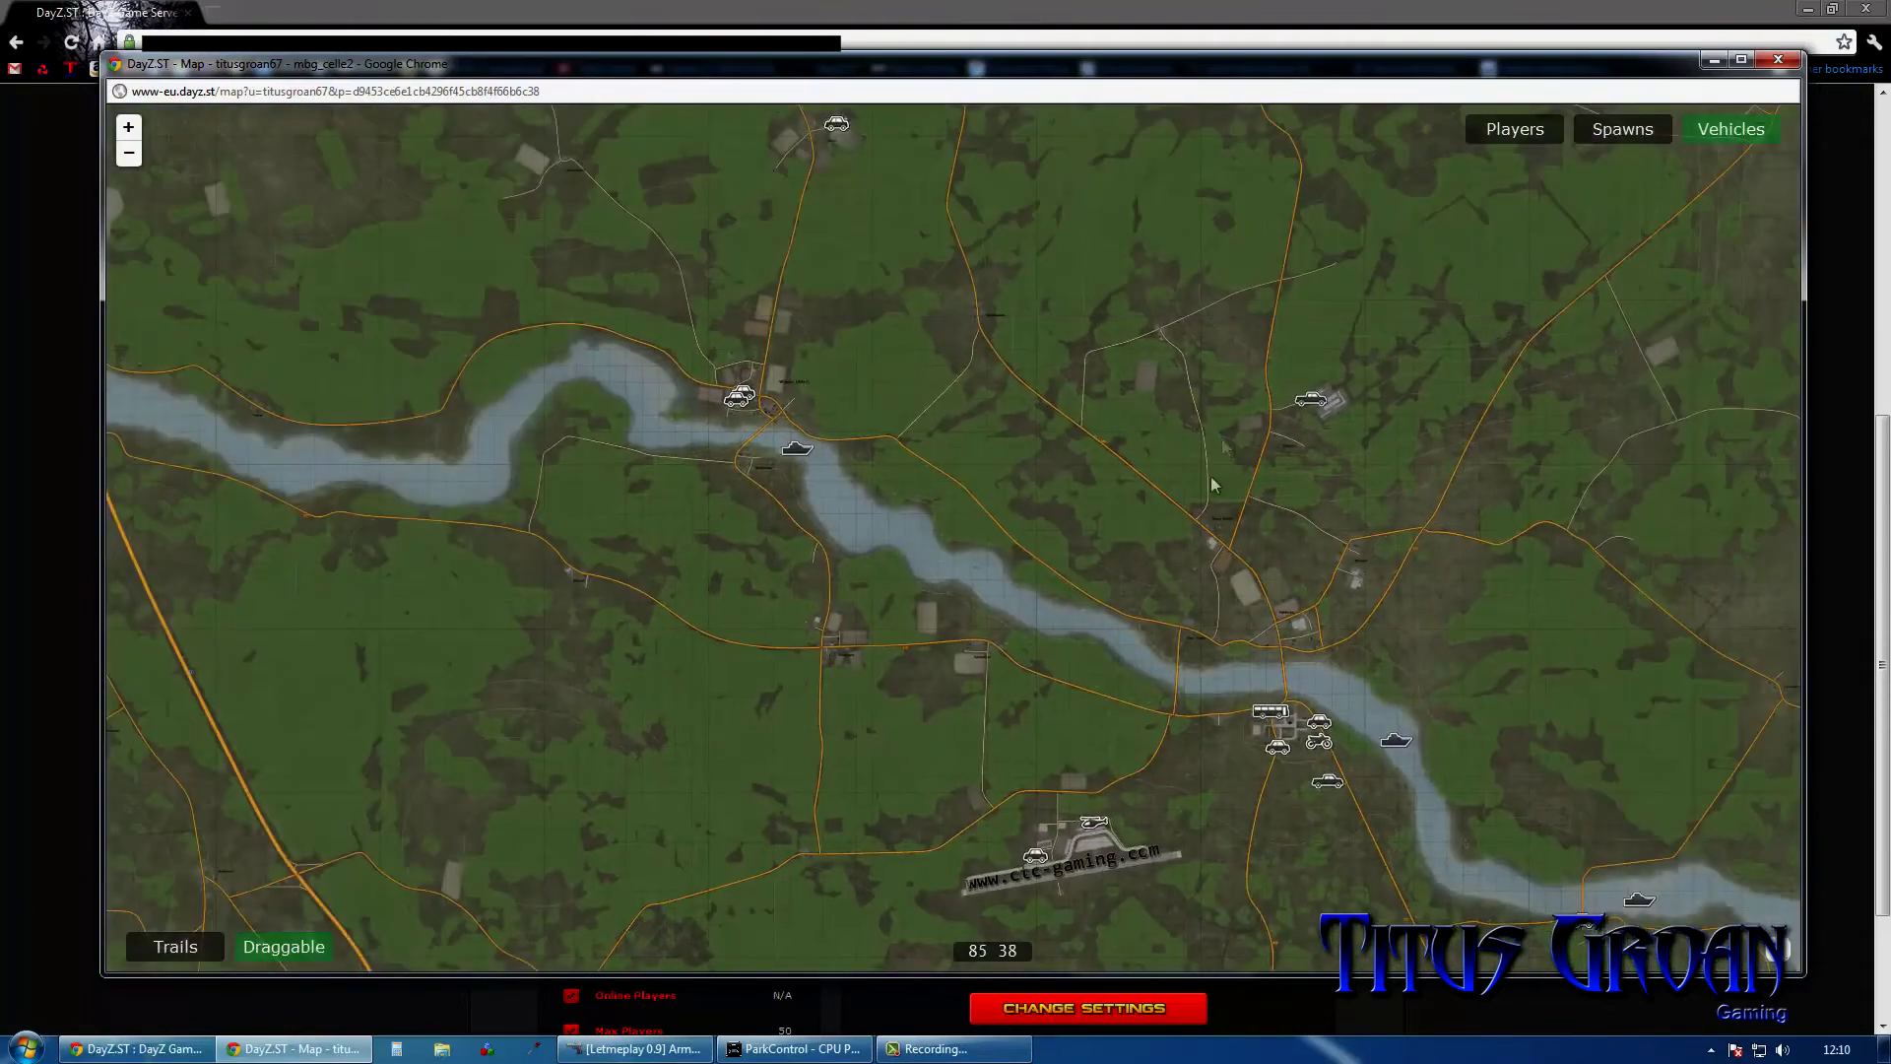
{"action": "mouse_move", "coordinate": [1210, 477]}
{"action": "left_mouse_down"}
{"action": "mouse_move", "coordinate": [1143, 640]}
{"action": "mouse_move", "coordinate": [1267, 853]}
{"action": "left_mouse_up"}
{"action": "scroll", "coordinate": [765, 927], "scroll_direction": "up", "scroll_amount": 1}
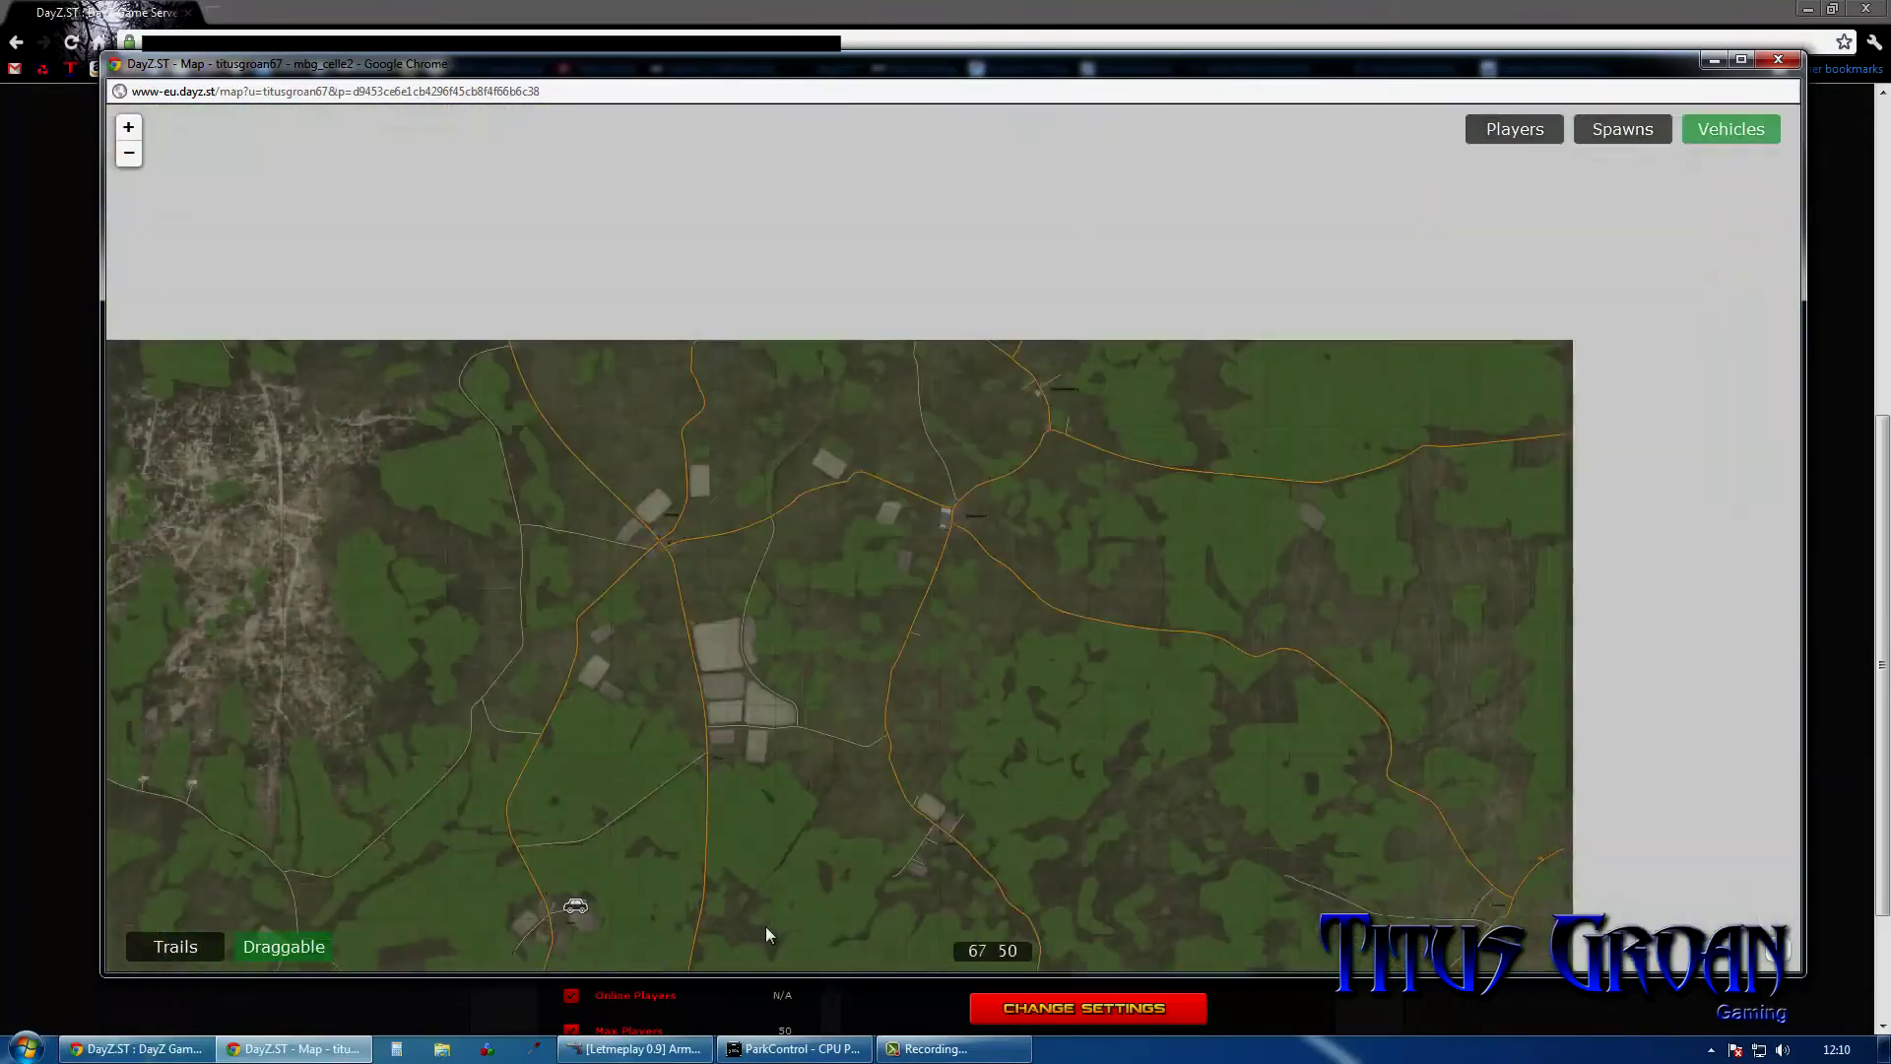
{"action": "scroll", "coordinate": [766, 926], "scroll_direction": "down", "scroll_amount": 1}
{"action": "left_click_drag", "start_coordinate": [1125, 493], "coordinate": [1051, 703]}
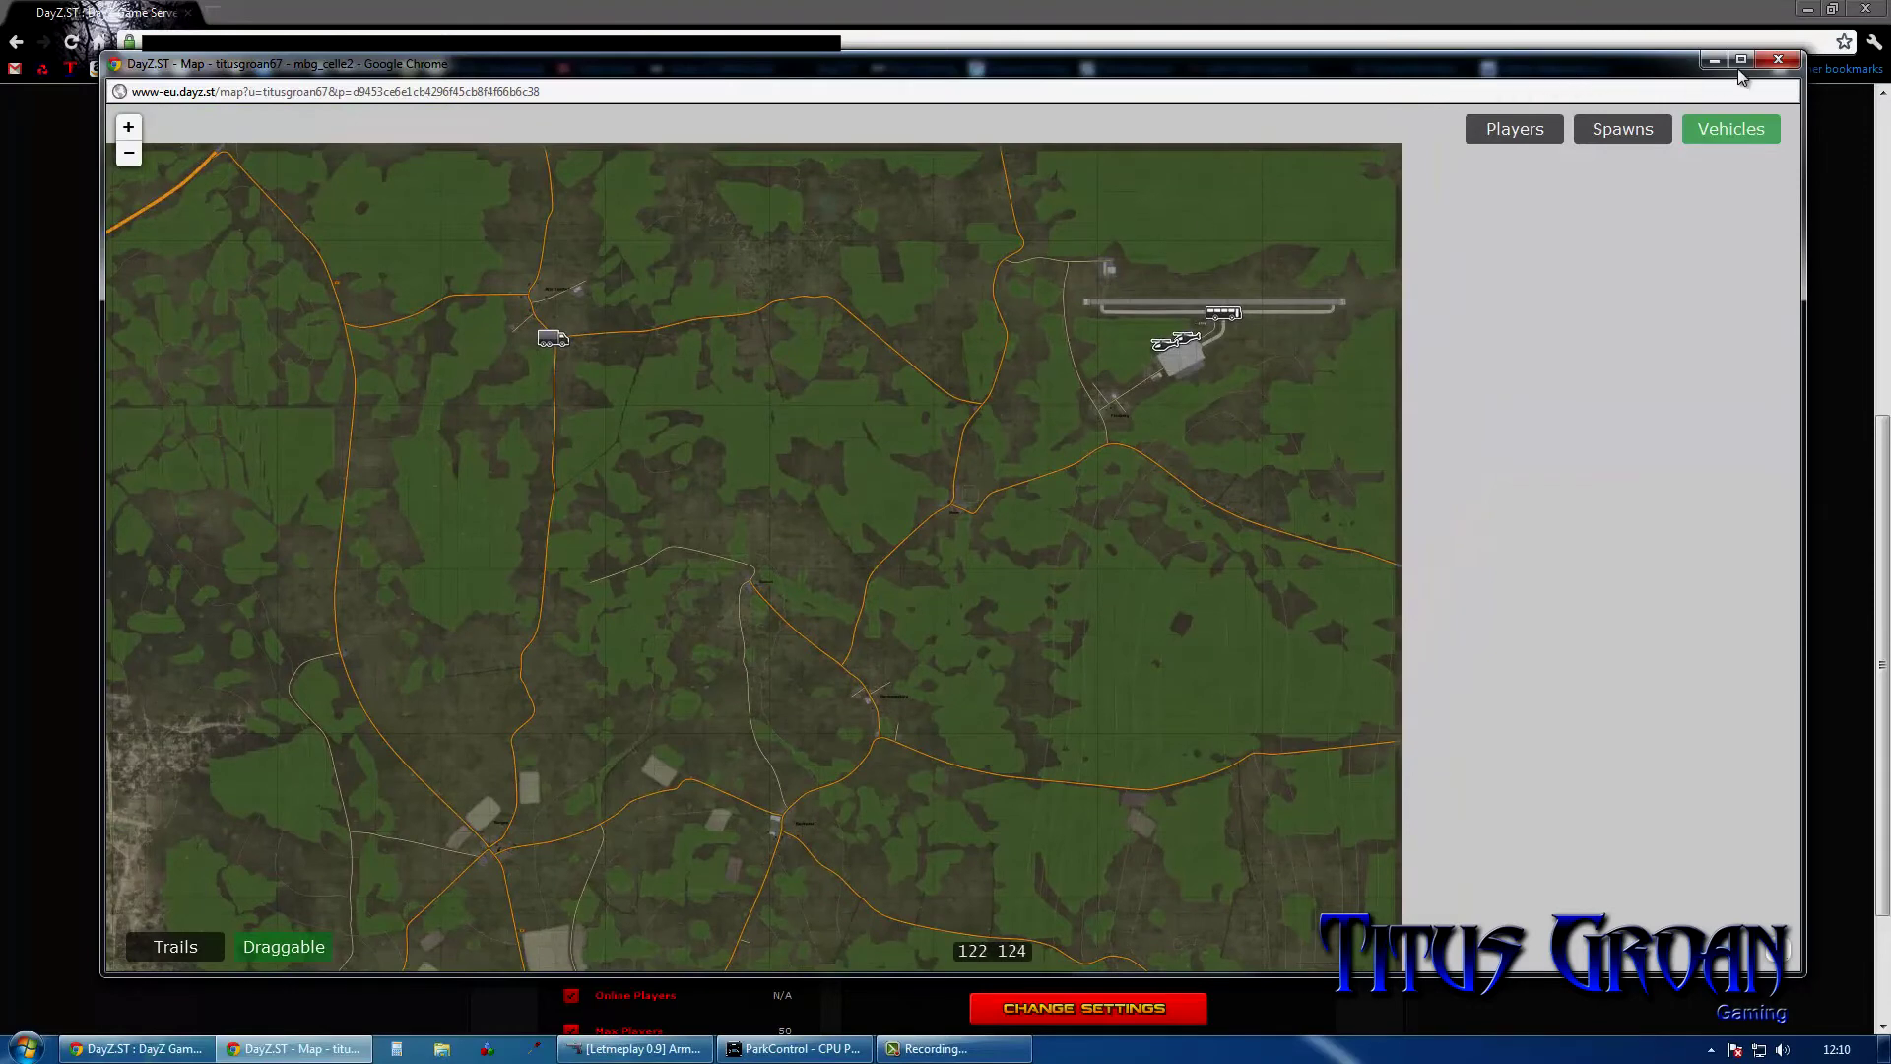
Step: Accept the first spawn batch results and review the vehicle positions on the map
{"action": "left_click", "coordinate": [1774, 62]}
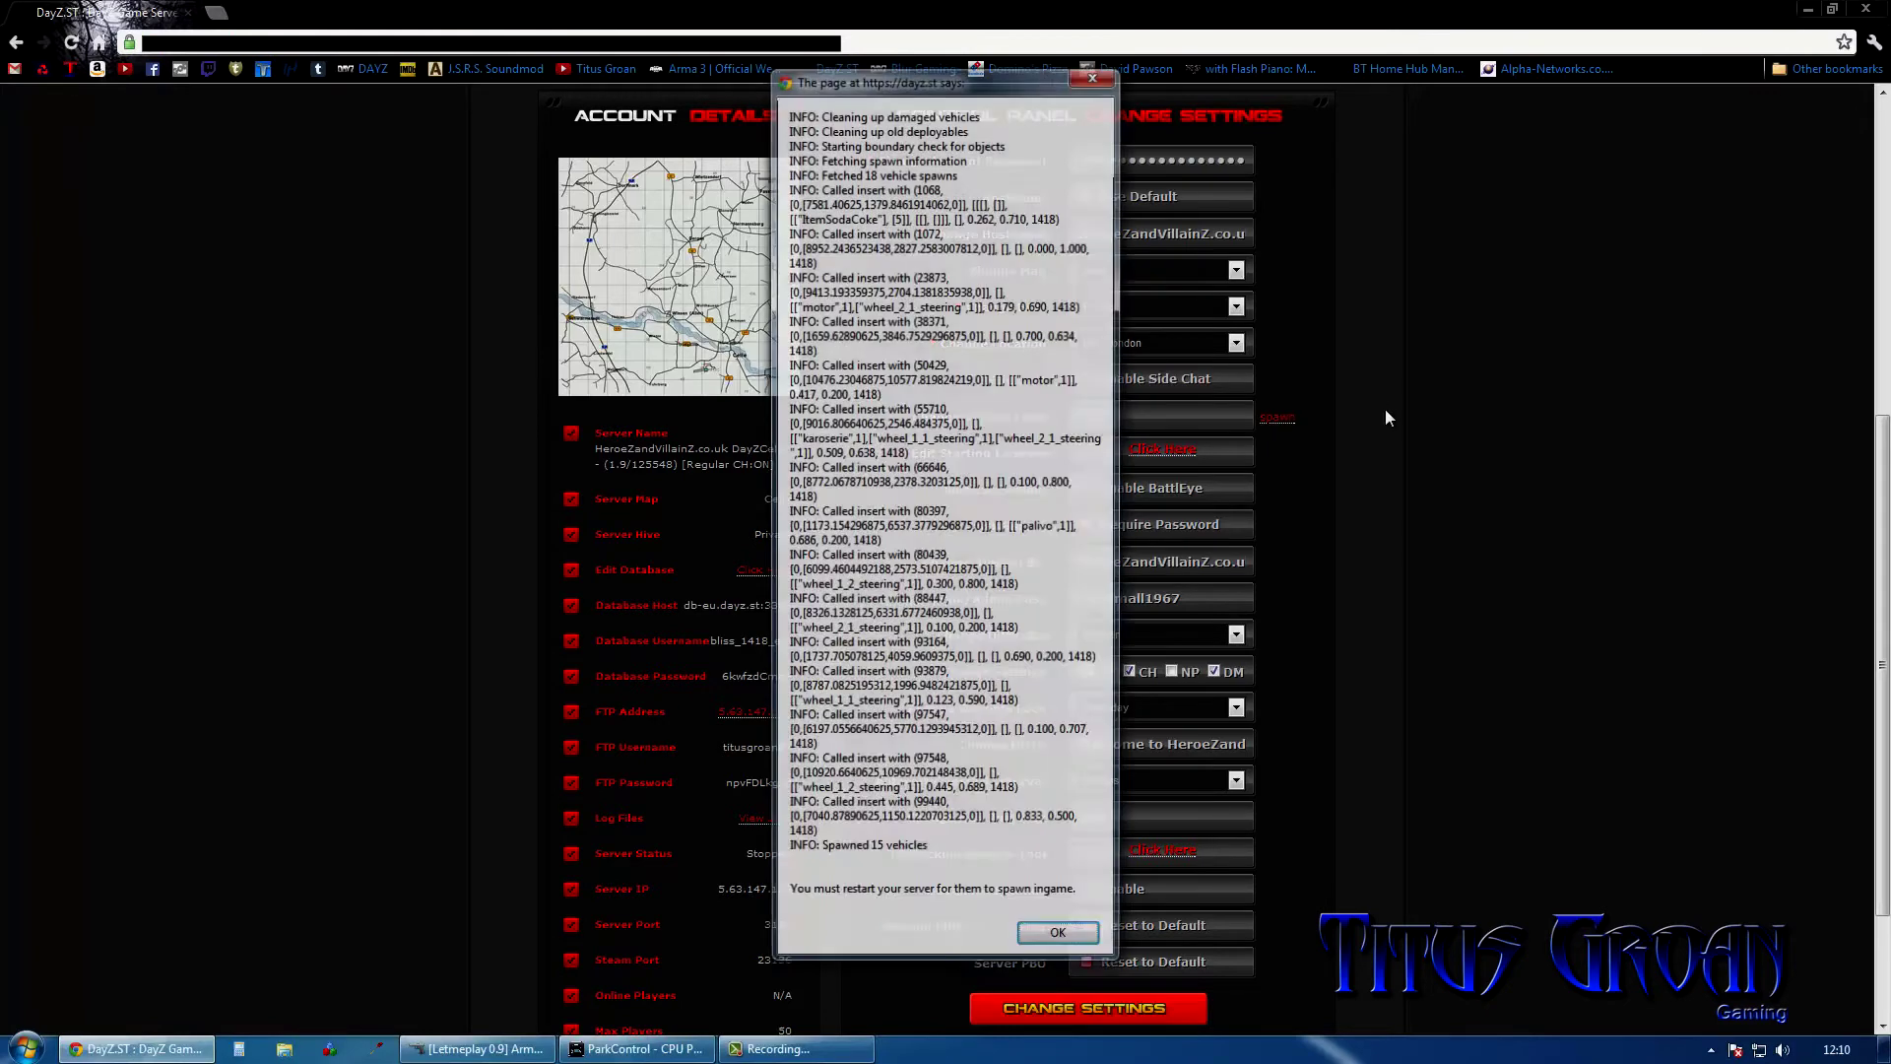
{"action": "left_click", "coordinate": [1060, 942]}
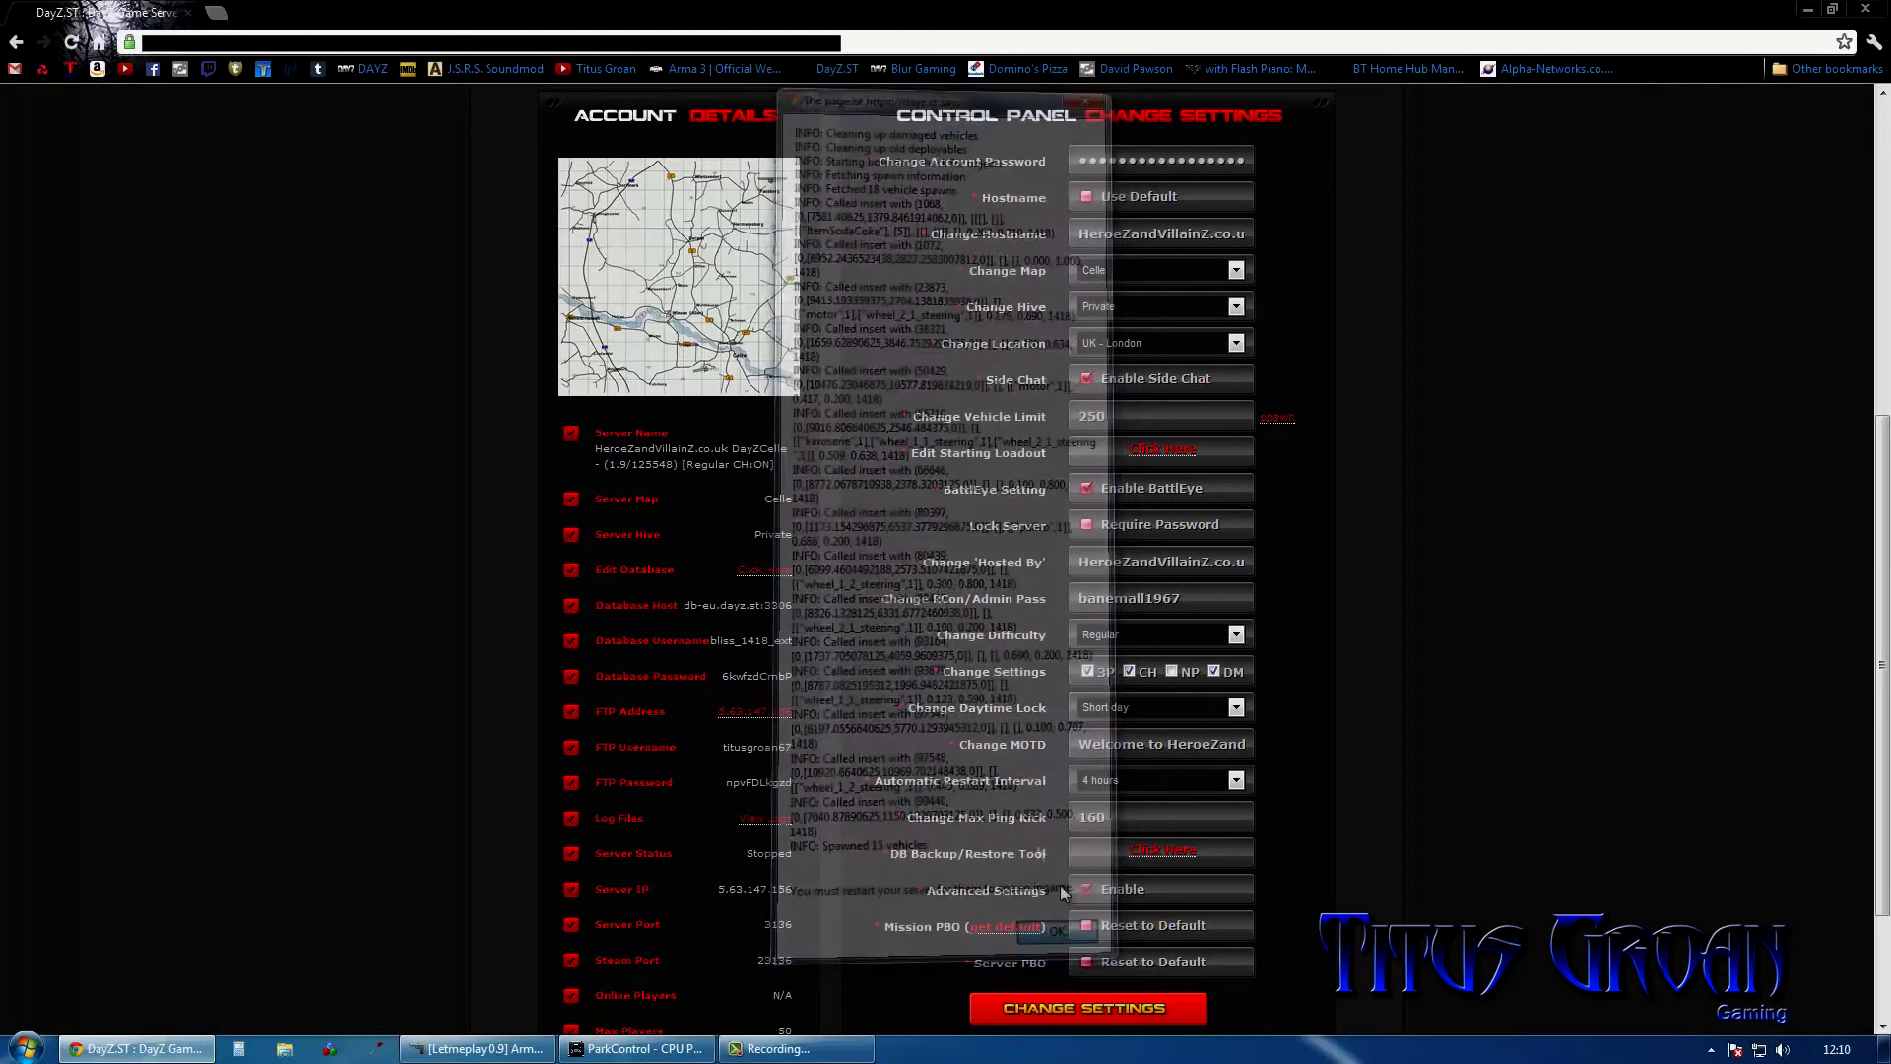
{"action": "left_click", "coordinate": [707, 306]}
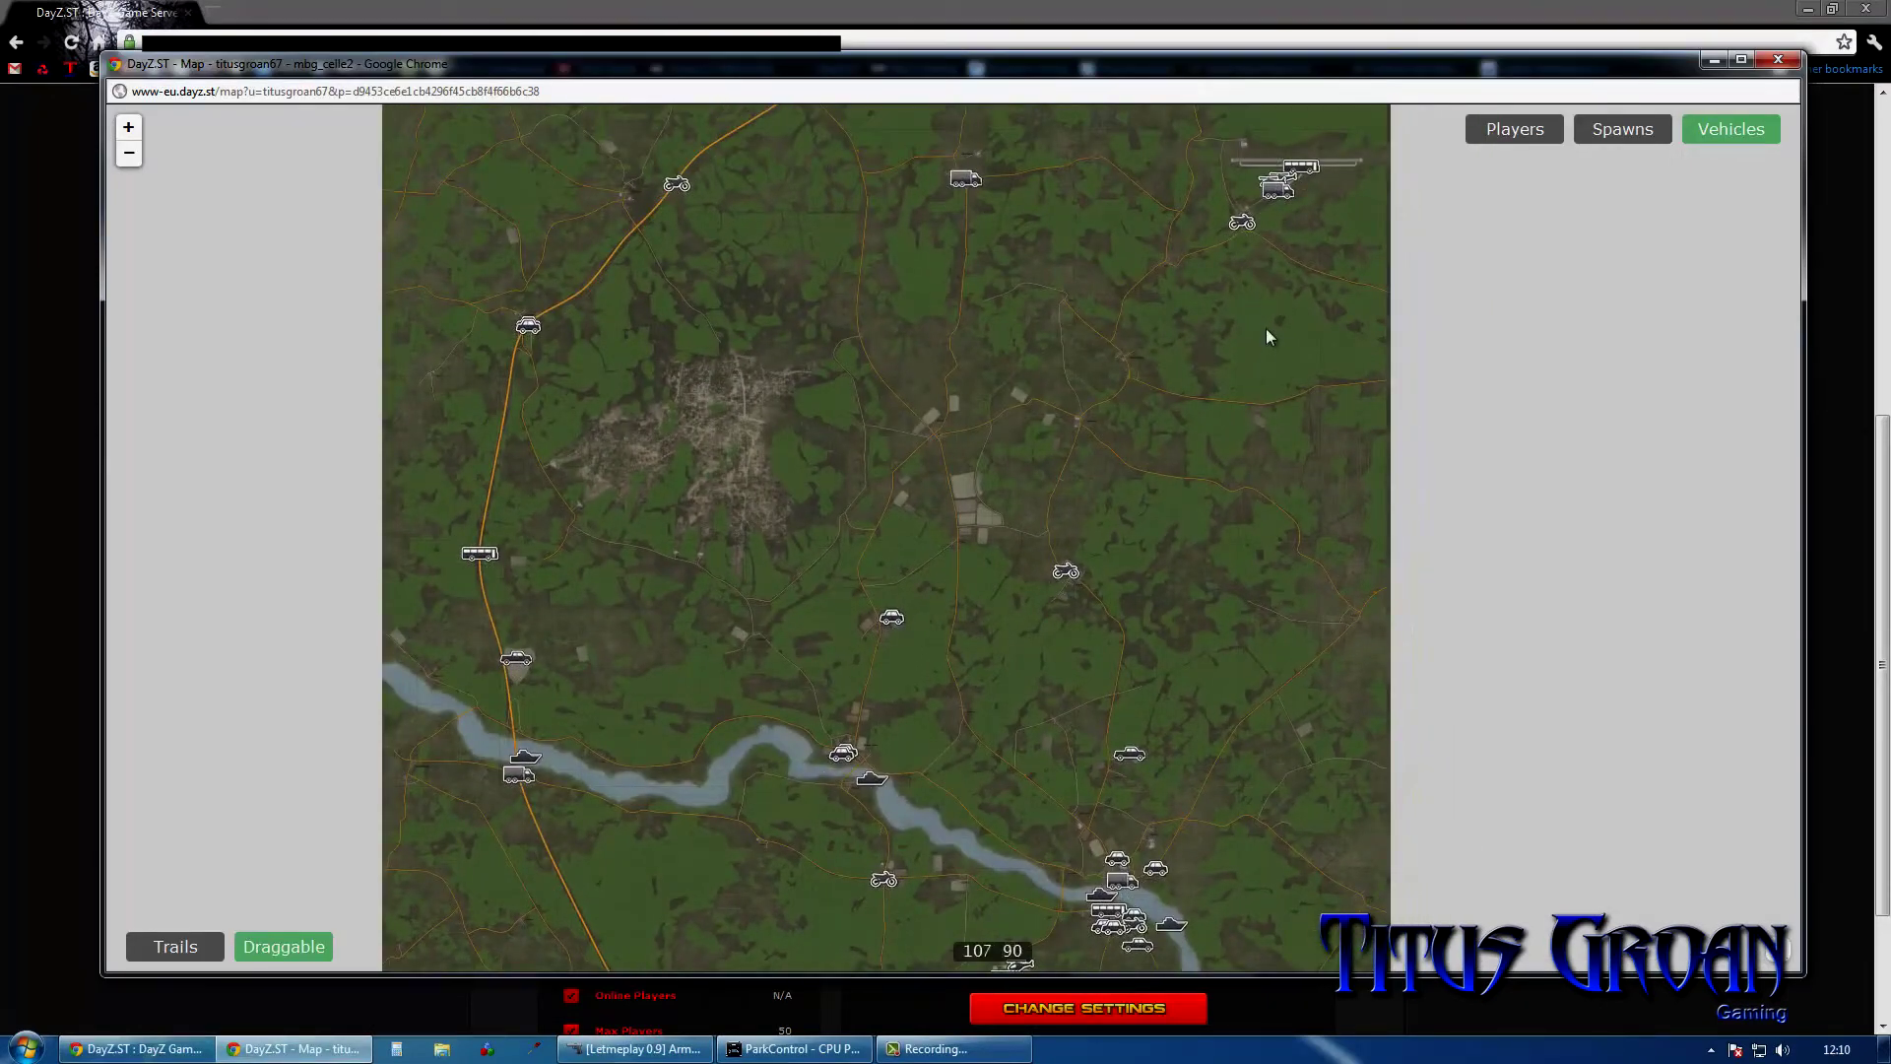
{"action": "scroll", "coordinate": [1267, 328], "scroll_direction": "up", "scroll_amount": 1}
{"action": "scroll", "coordinate": [1201, 342], "scroll_direction": "up", "scroll_amount": 1}
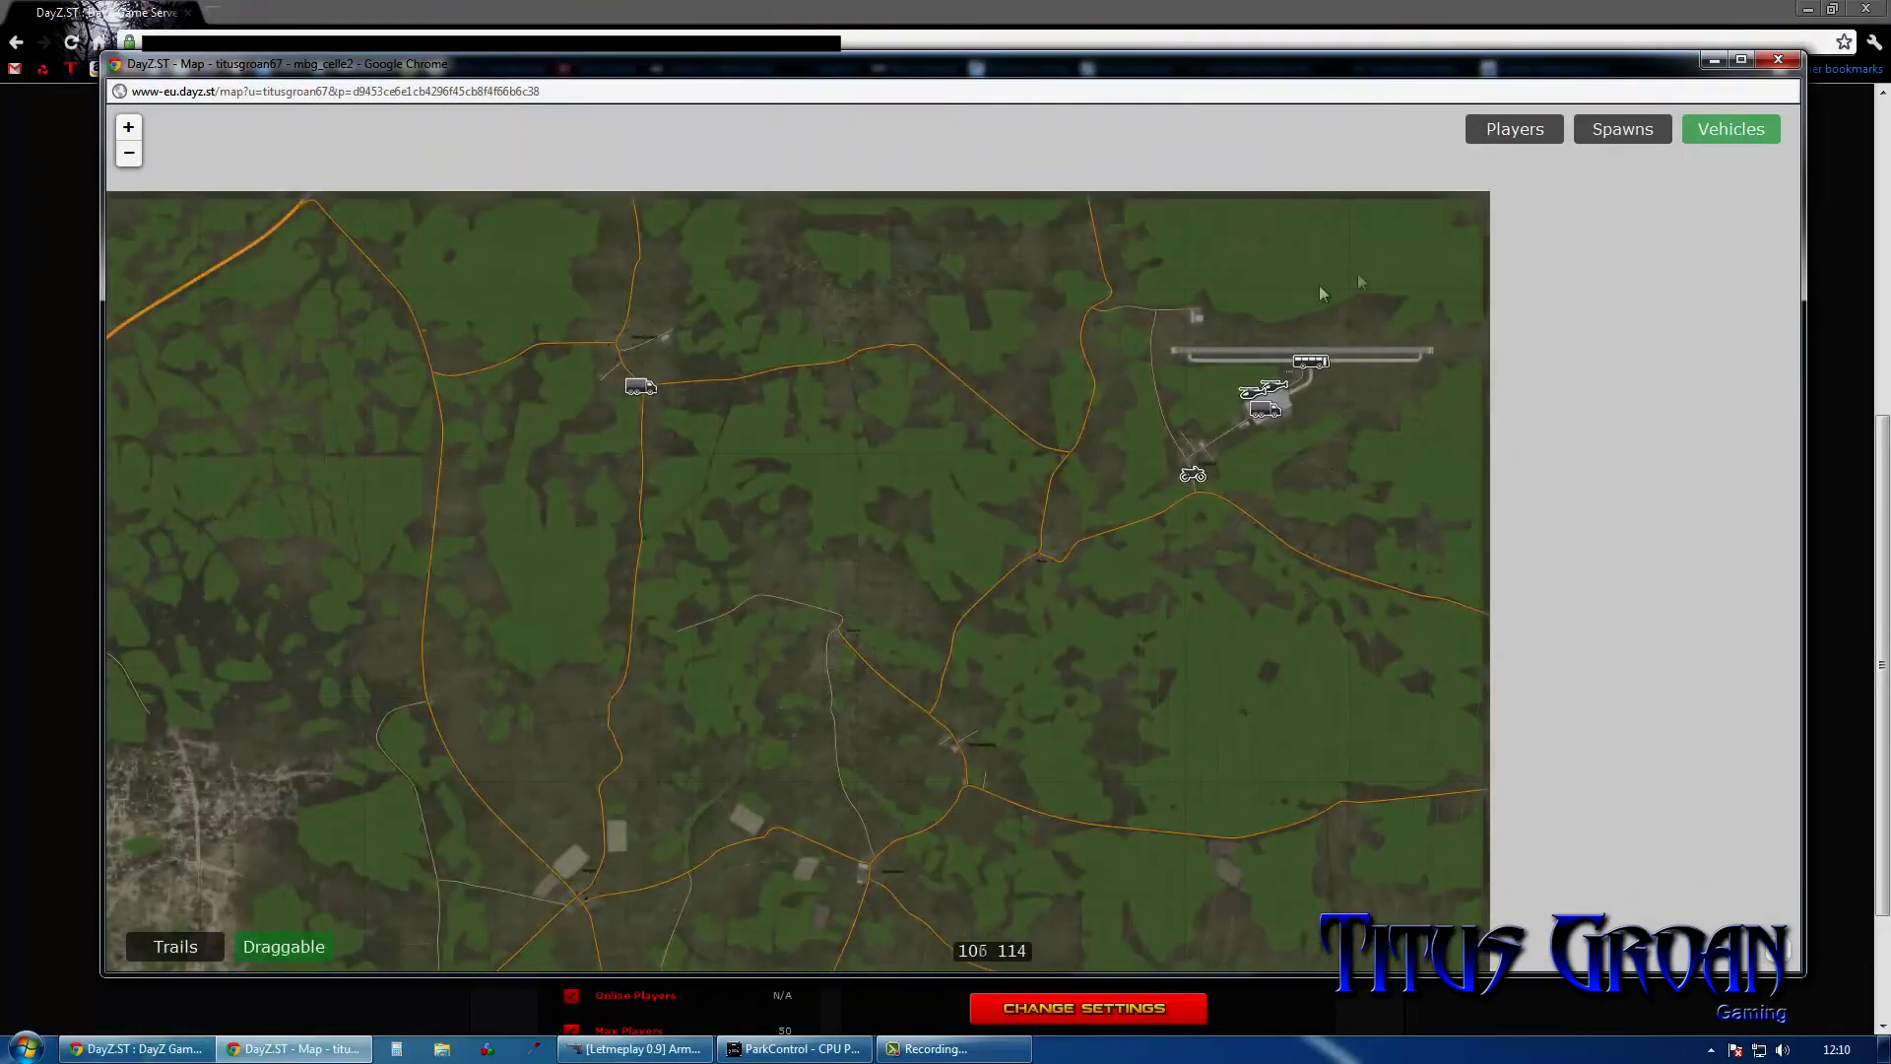
{"action": "left_click", "coordinate": [1779, 61]}
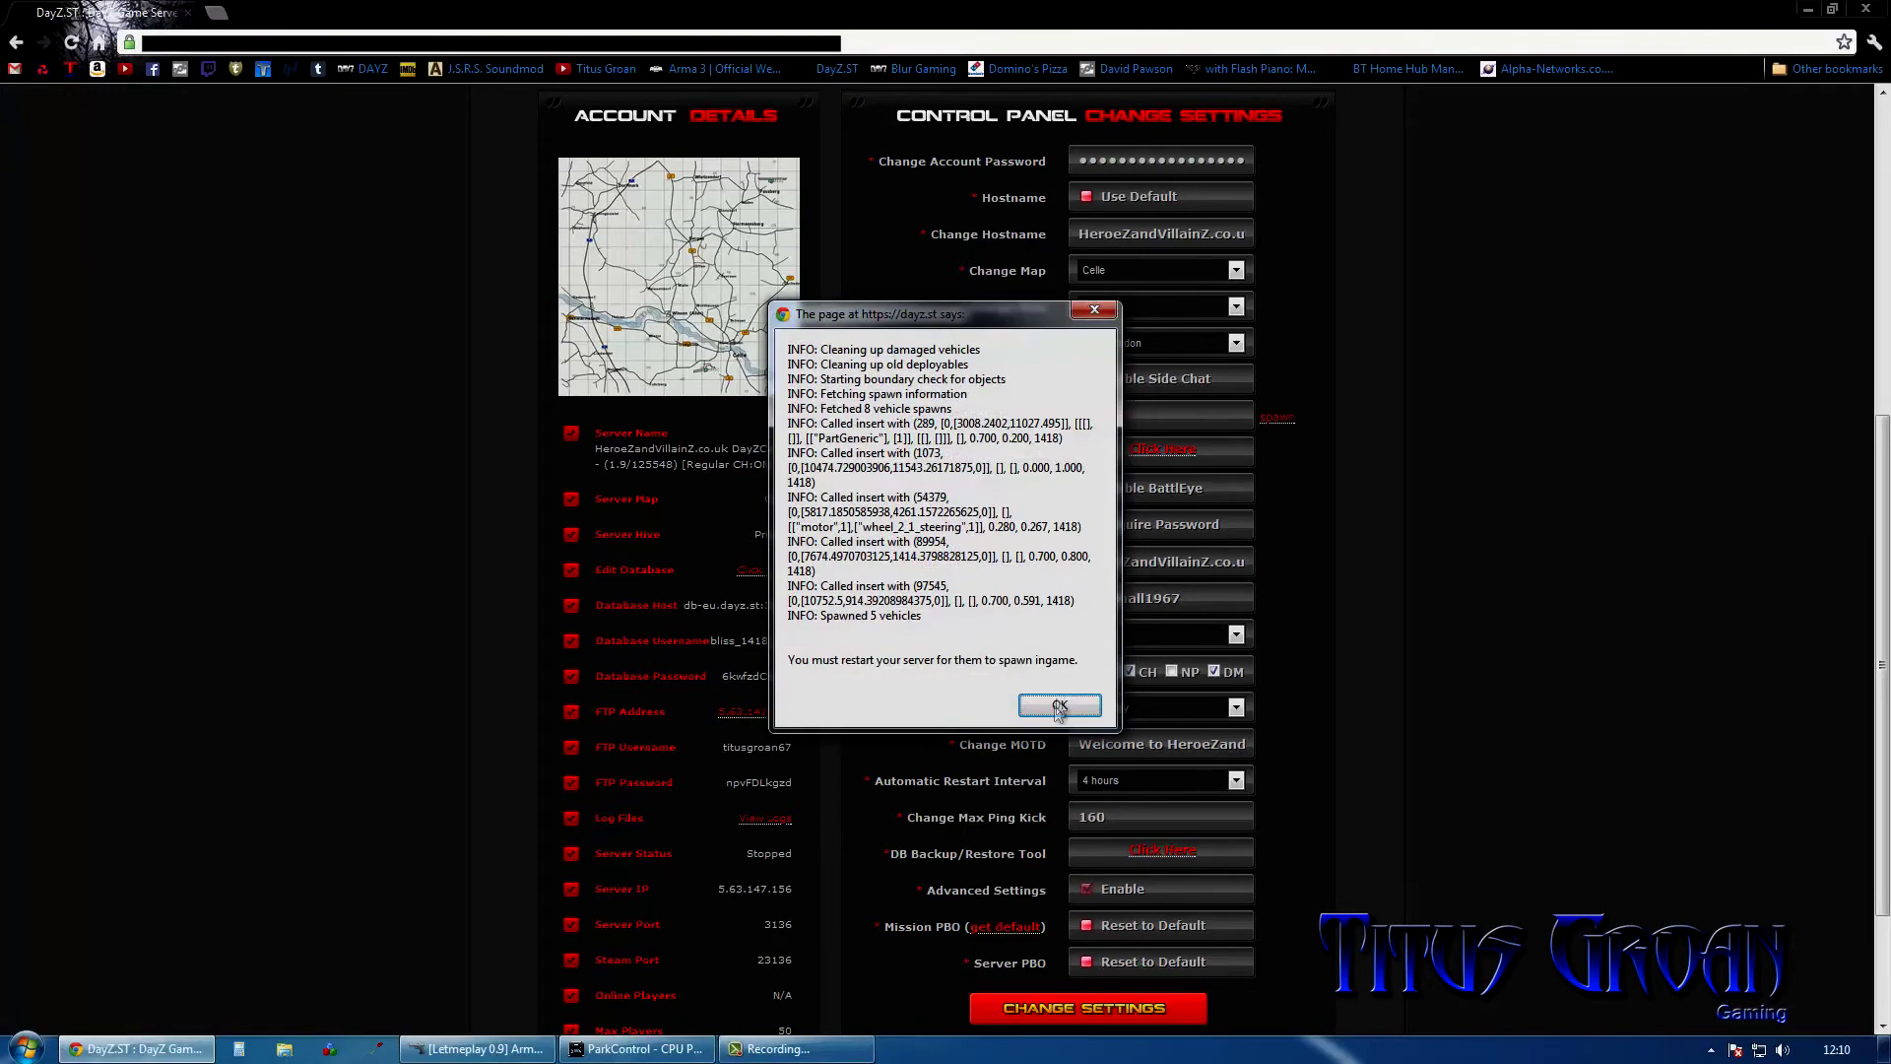
Step: Accept the second batch results and inspect the helicopter at the northern airfield
{"action": "left_click", "coordinate": [1058, 704]}
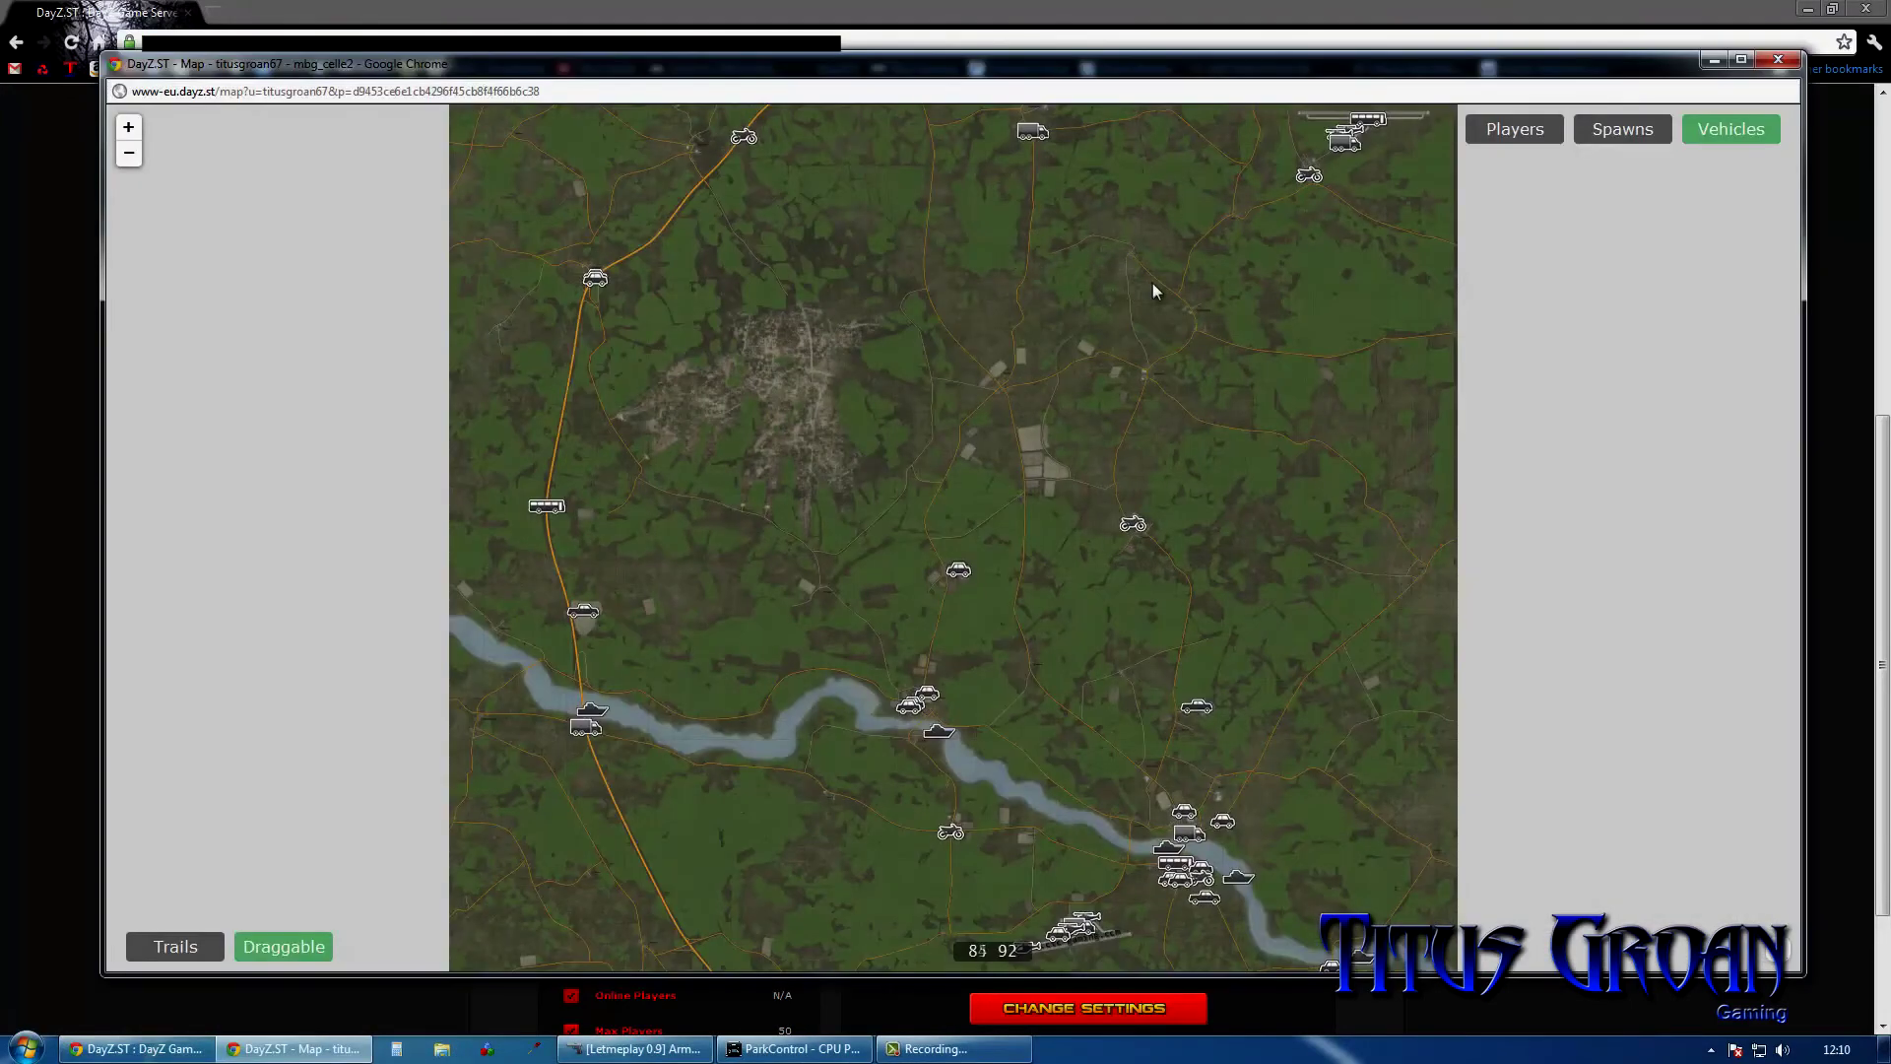
{"action": "left_click_drag", "start_coordinate": [1111, 565], "coordinate": [1012, 492]}
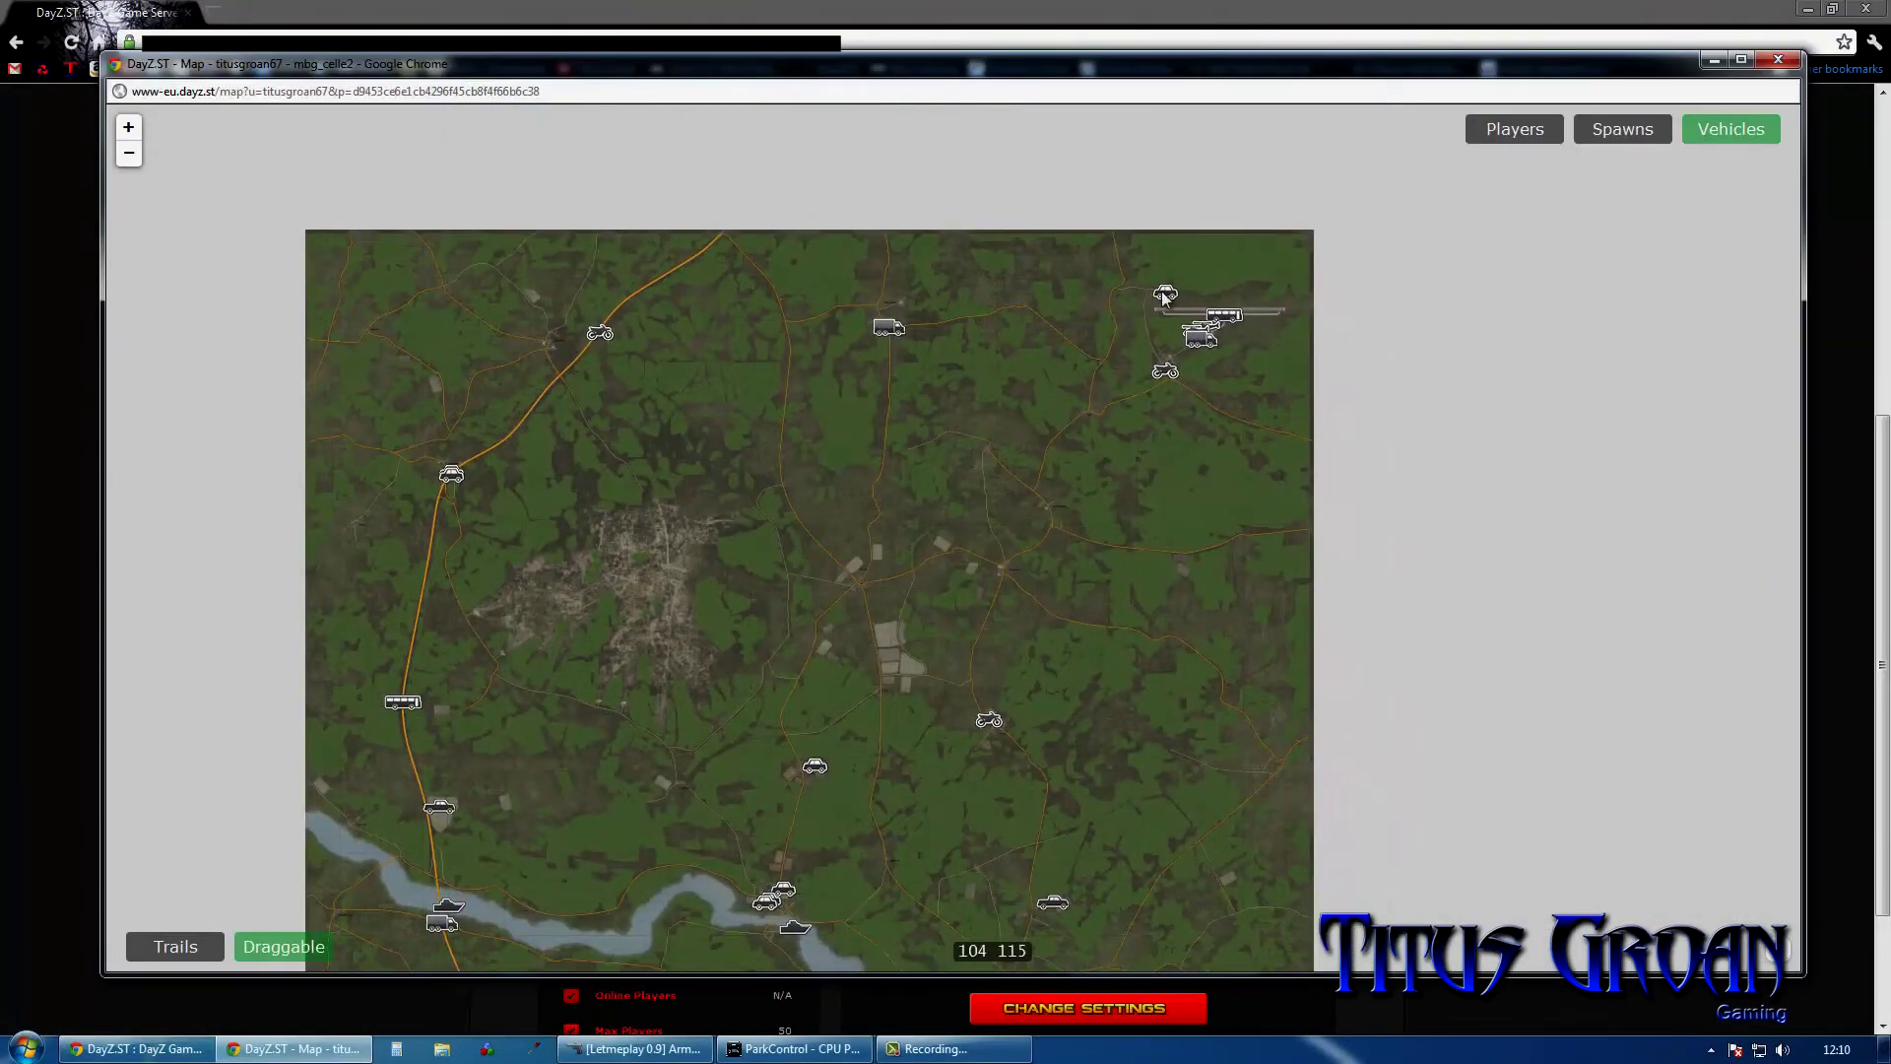
{"action": "left_click", "coordinate": [1168, 298]}
{"action": "left_click", "coordinate": [1062, 384]}
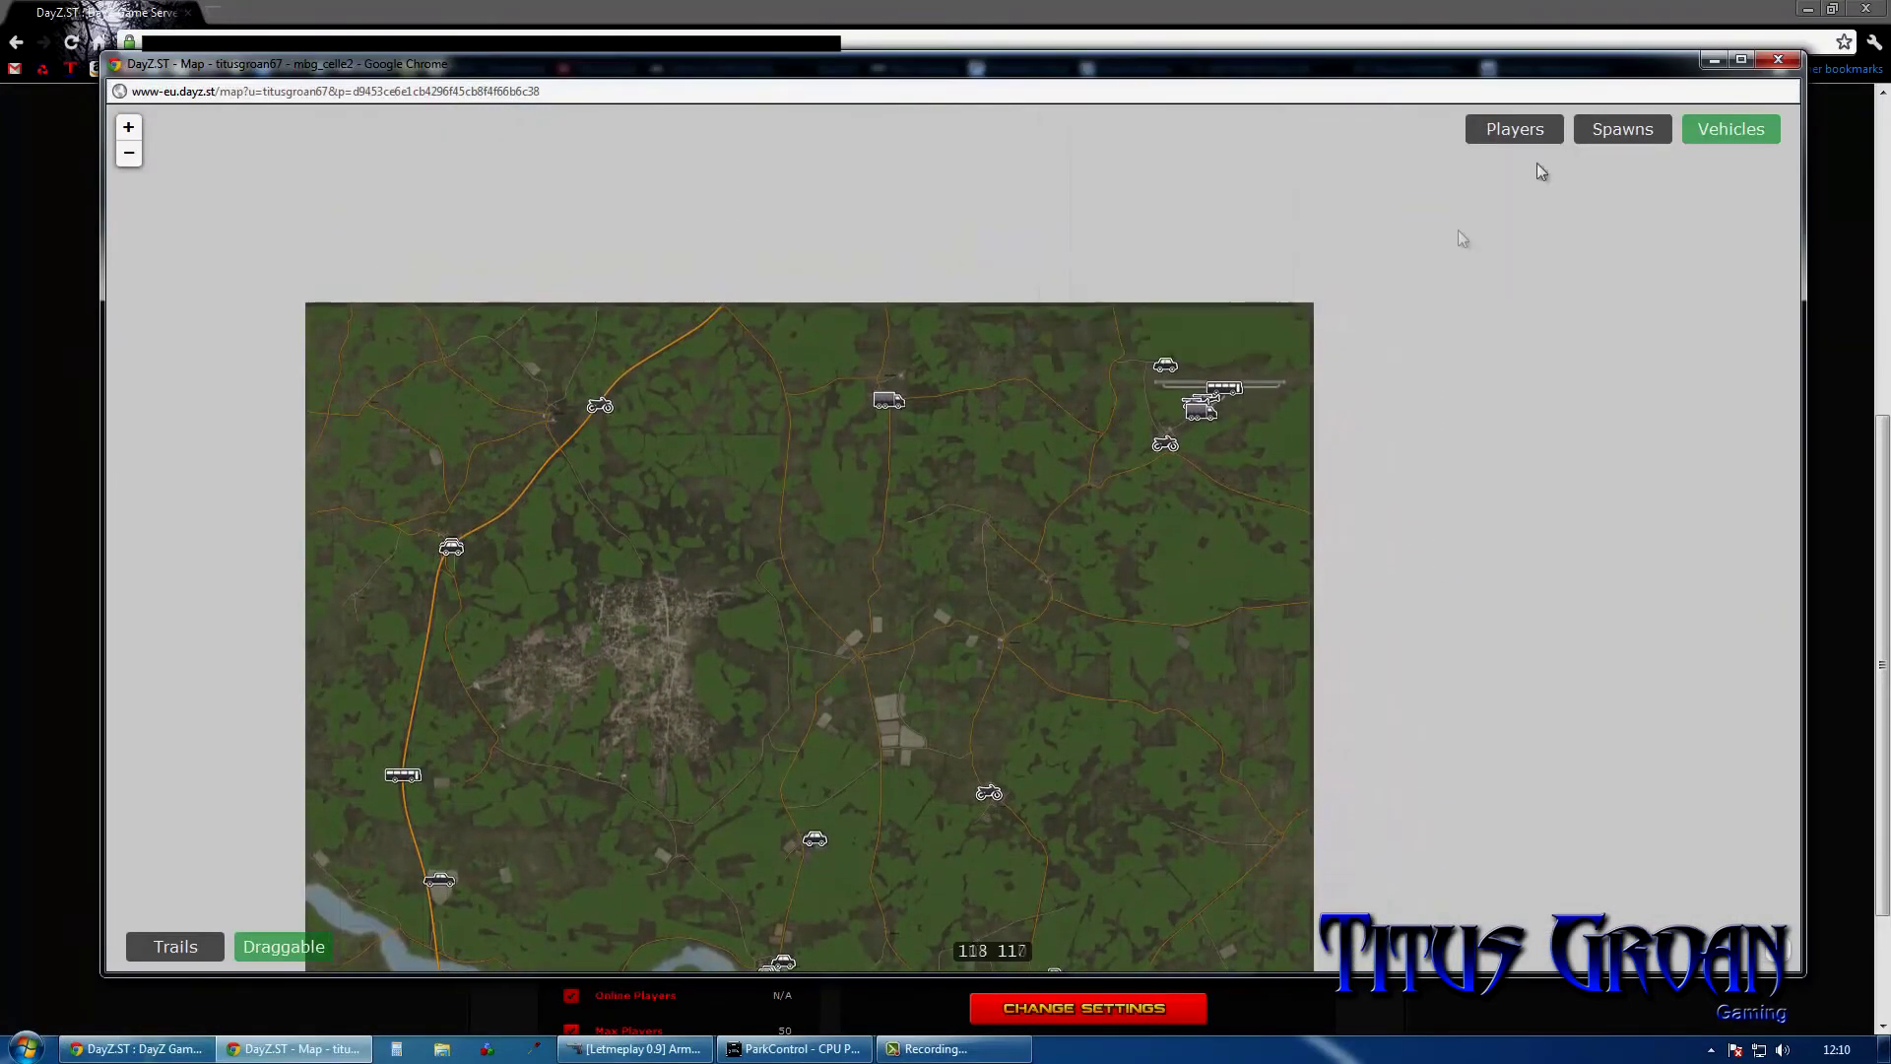
{"action": "left_click", "coordinate": [1780, 59]}
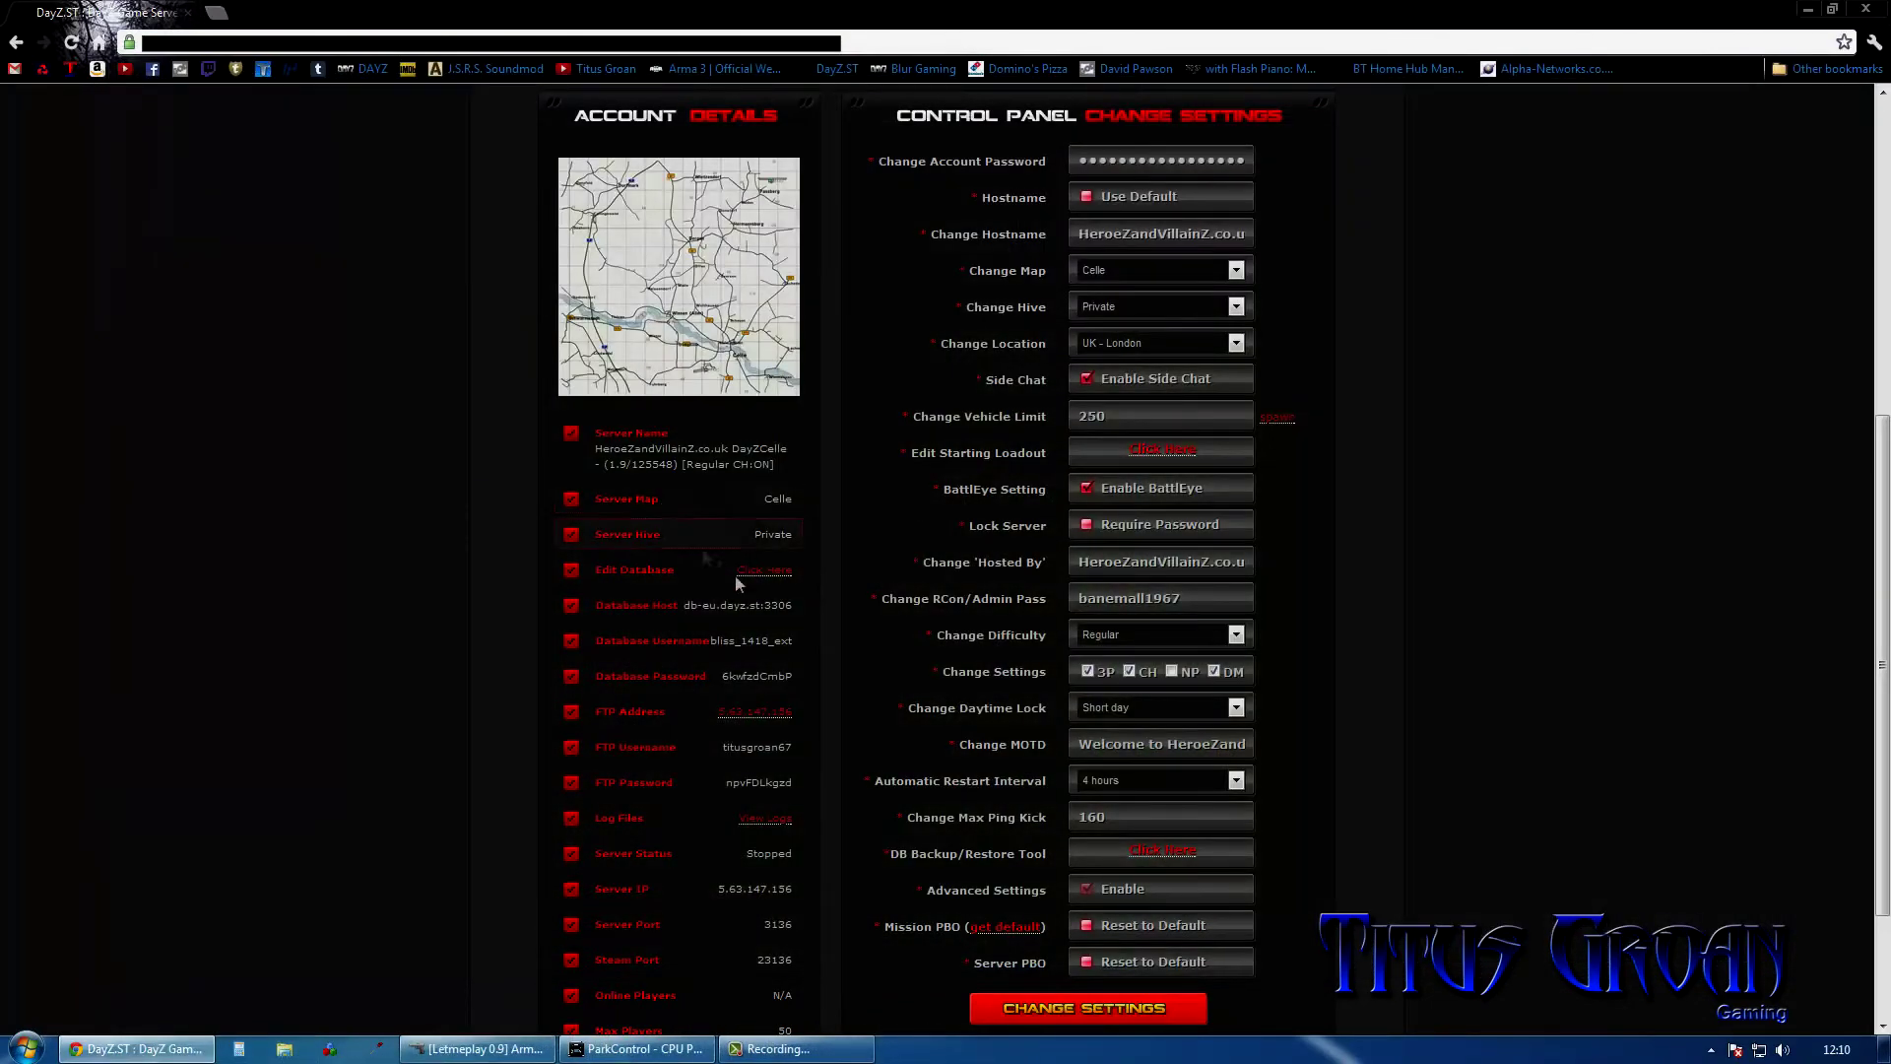
Step: Browse the survivor table of the bliss_1418 database in phpMyAdmin
{"action": "left_click", "coordinate": [768, 583]}
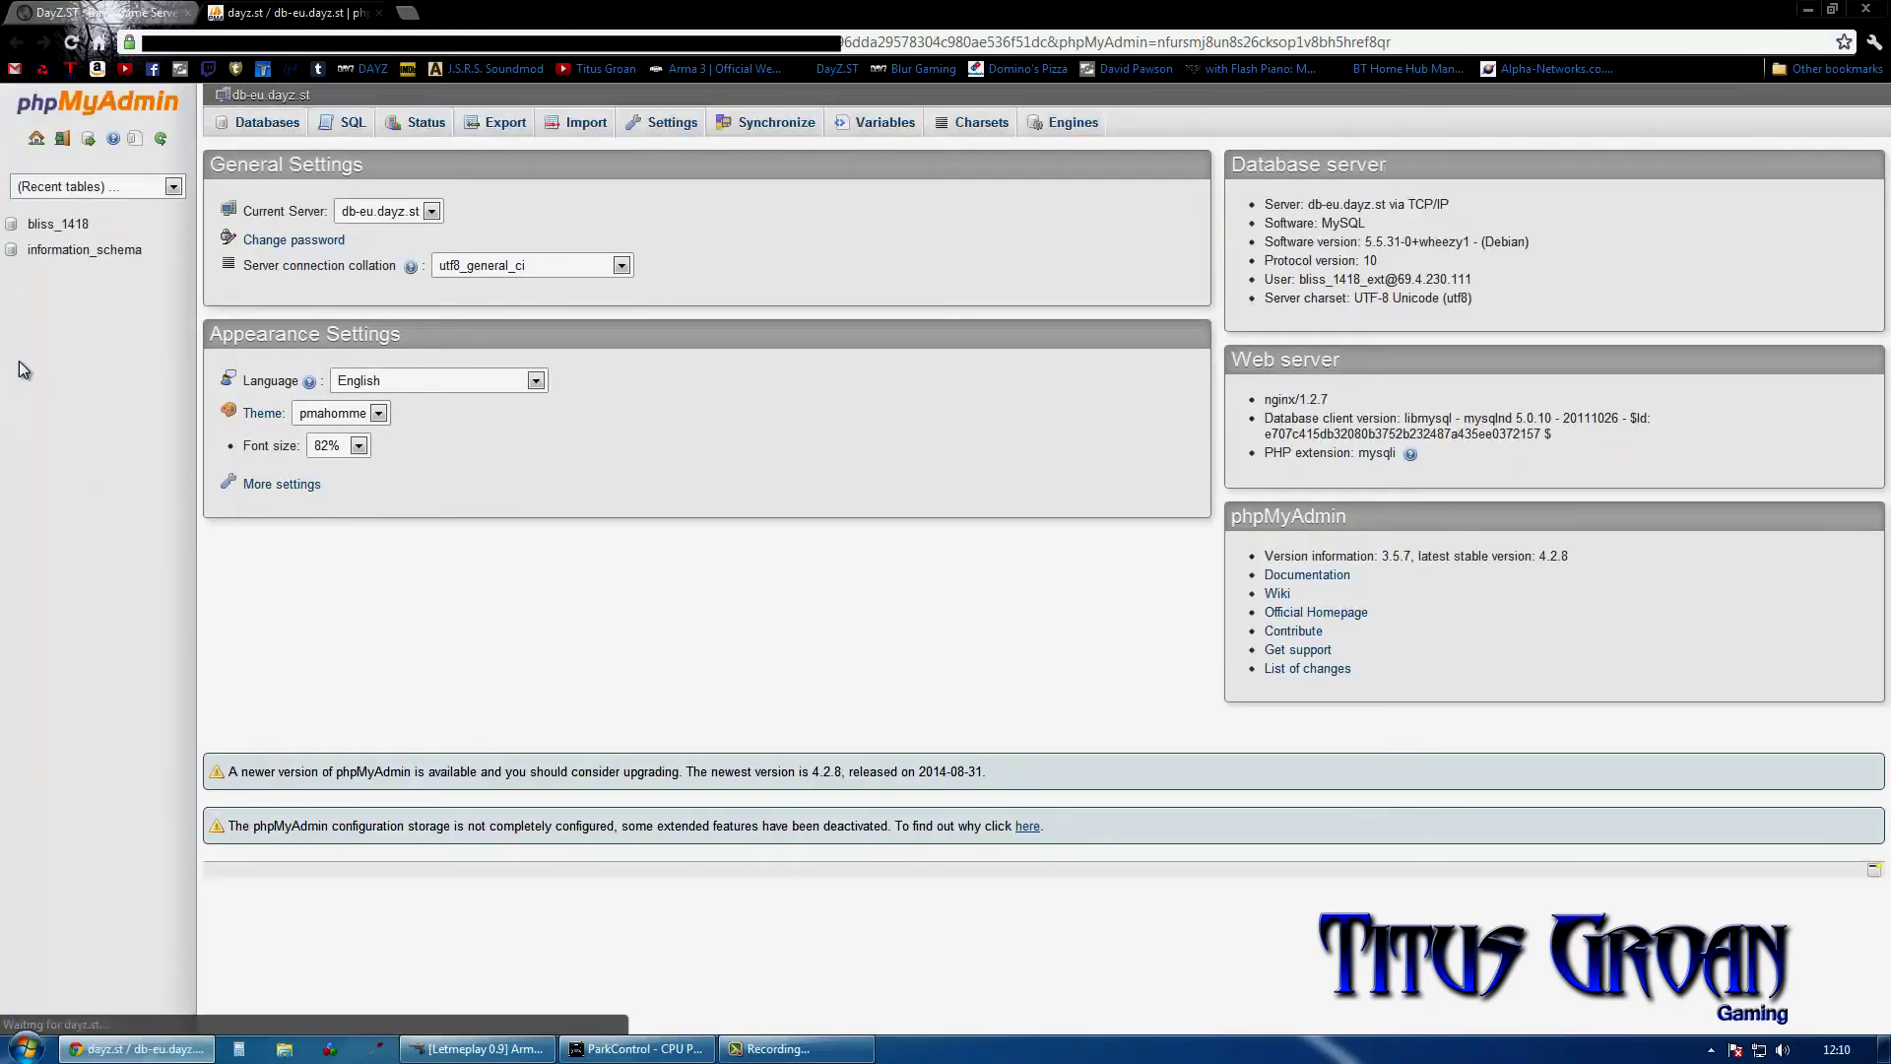
{"action": "left_click", "coordinate": [63, 235]}
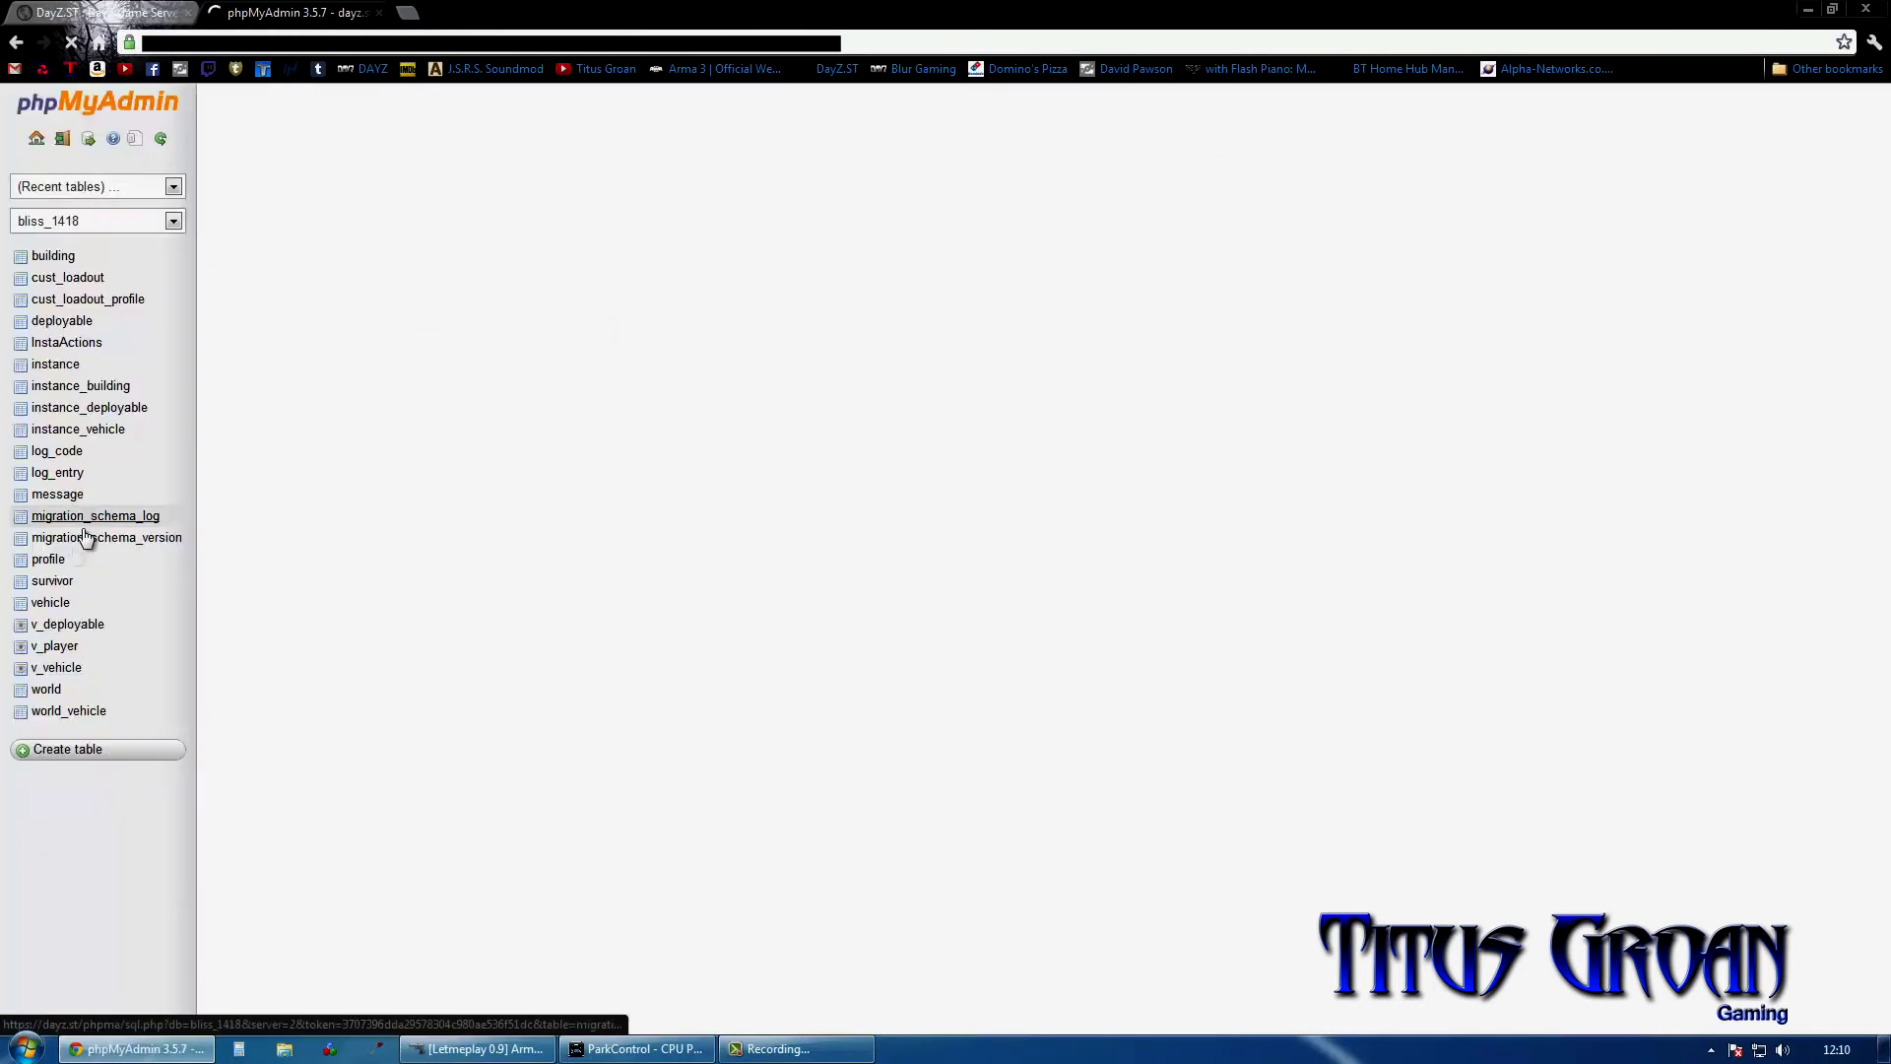
{"action": "left_click", "coordinate": [49, 586]}
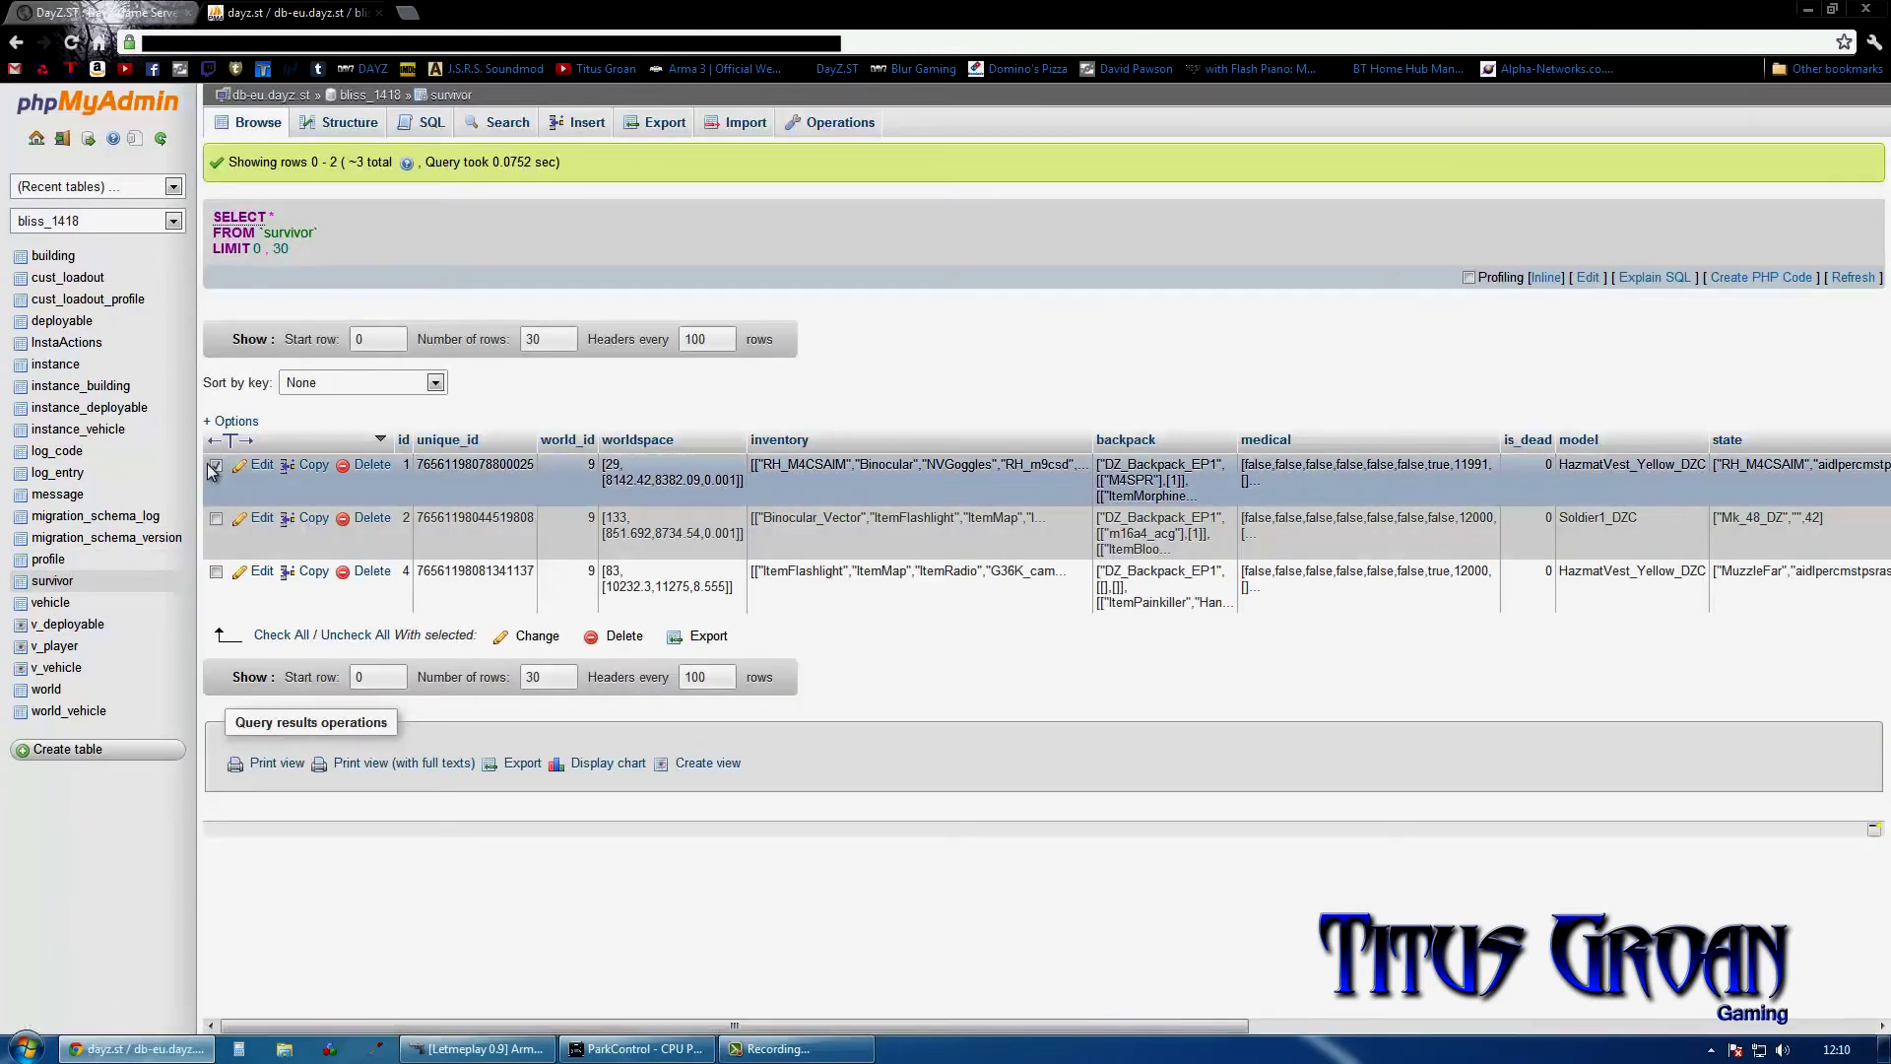
Step: Delete all three survivor rows and close the phpMyAdmin tab
{"action": "left_click", "coordinate": [215, 465]}
{"action": "left_click", "coordinate": [216, 520]}
{"action": "left_click", "coordinate": [216, 574]}
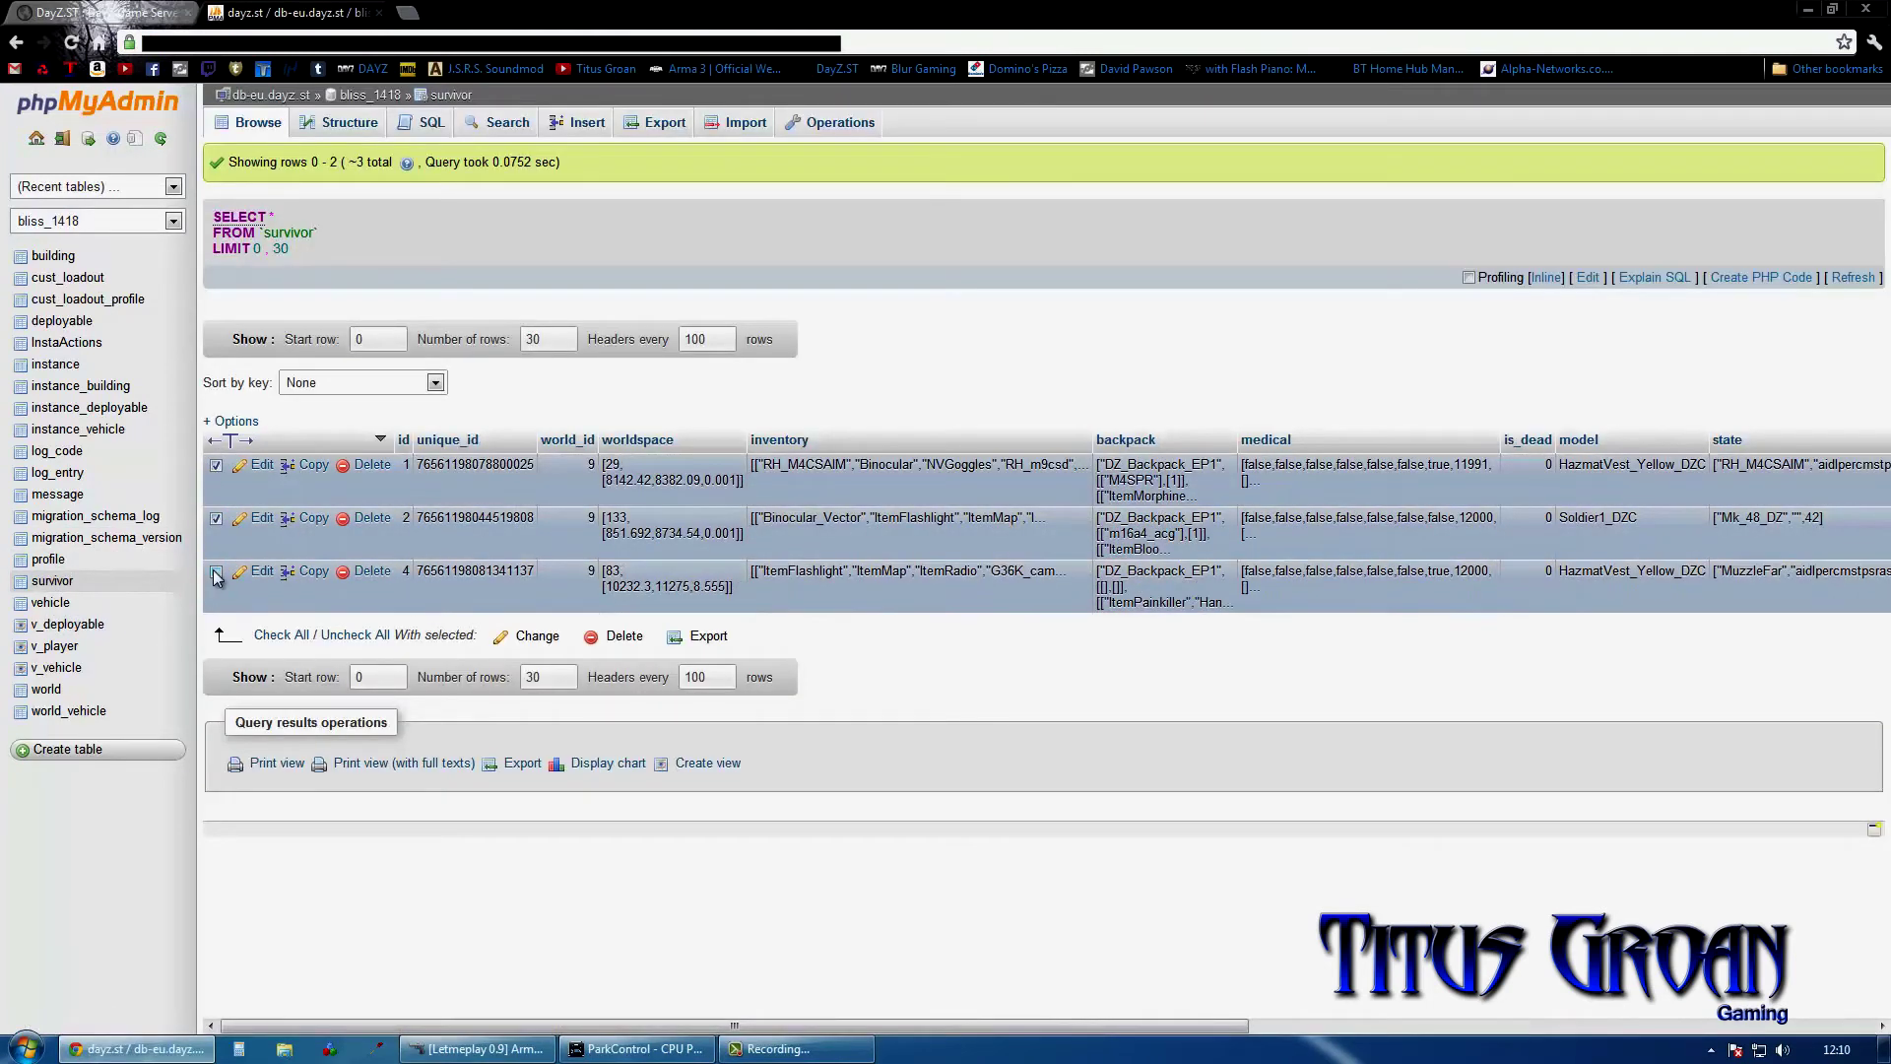
{"action": "left_click", "coordinate": [435, 385]}
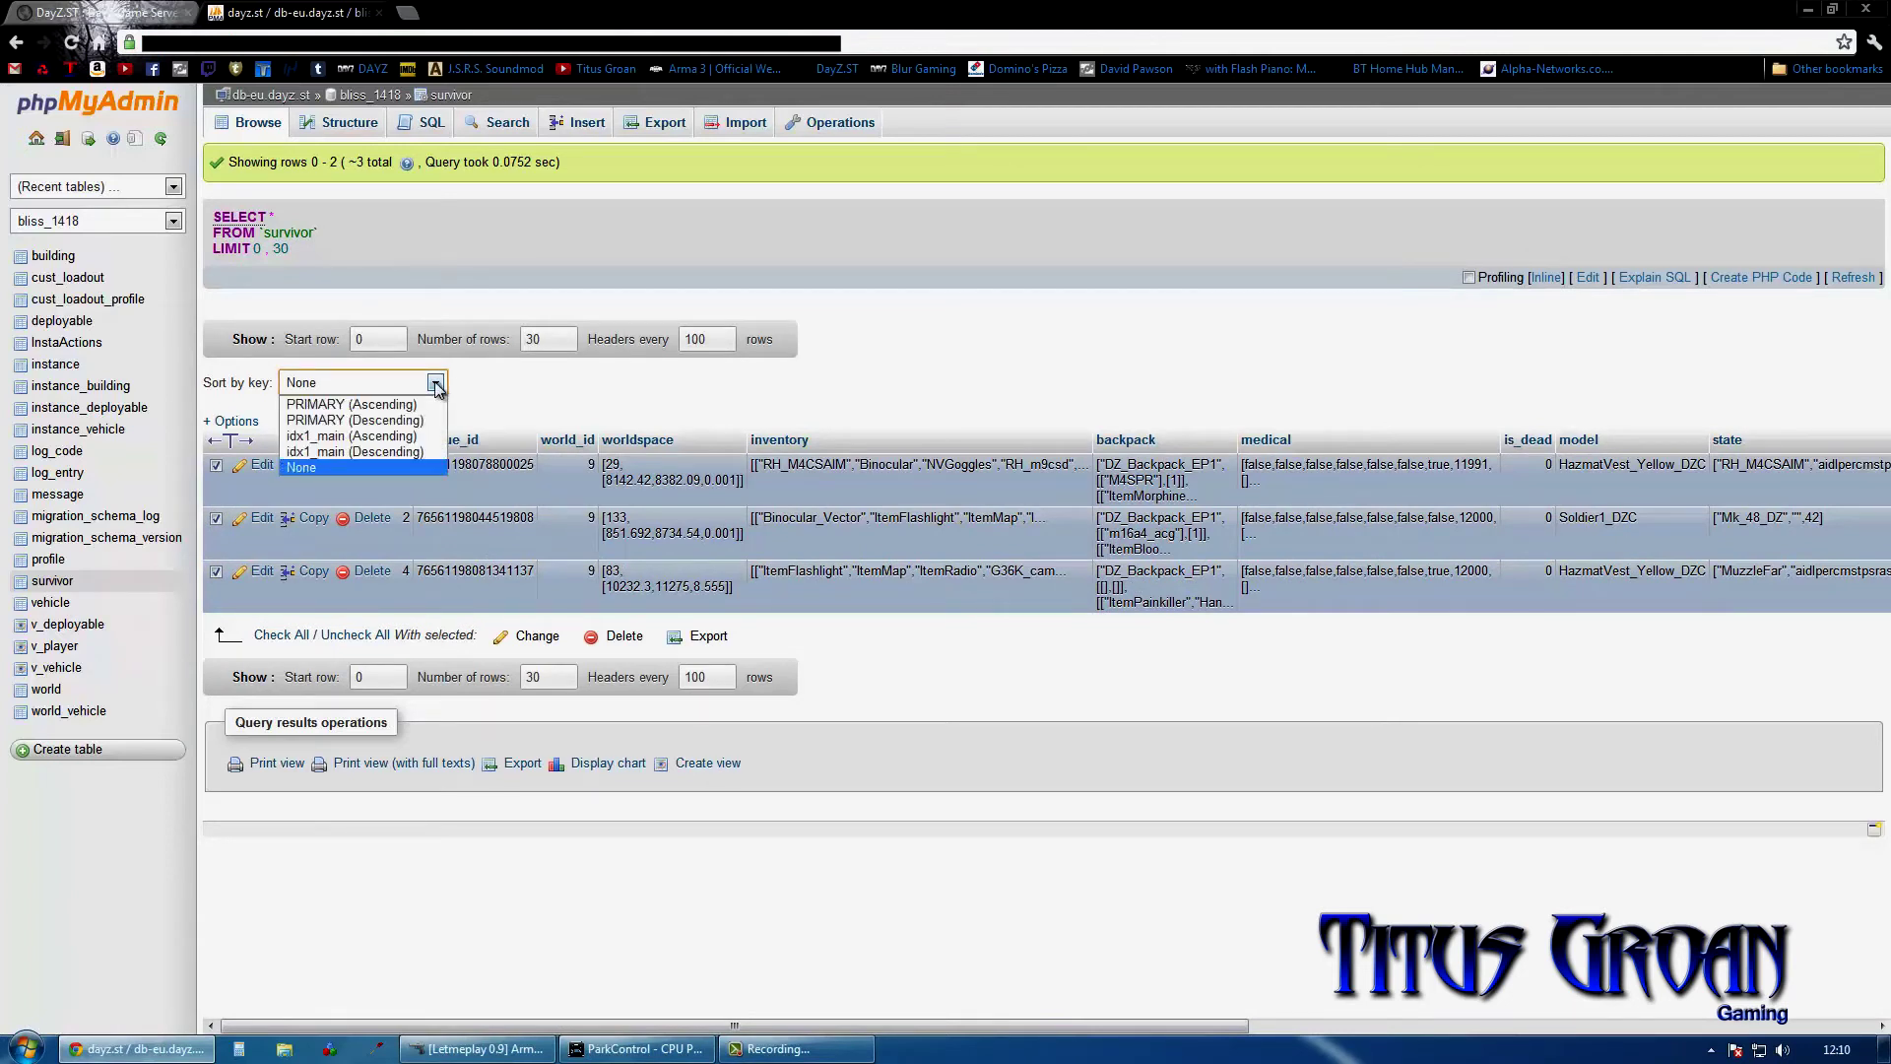
{"action": "left_click", "coordinate": [435, 385]}
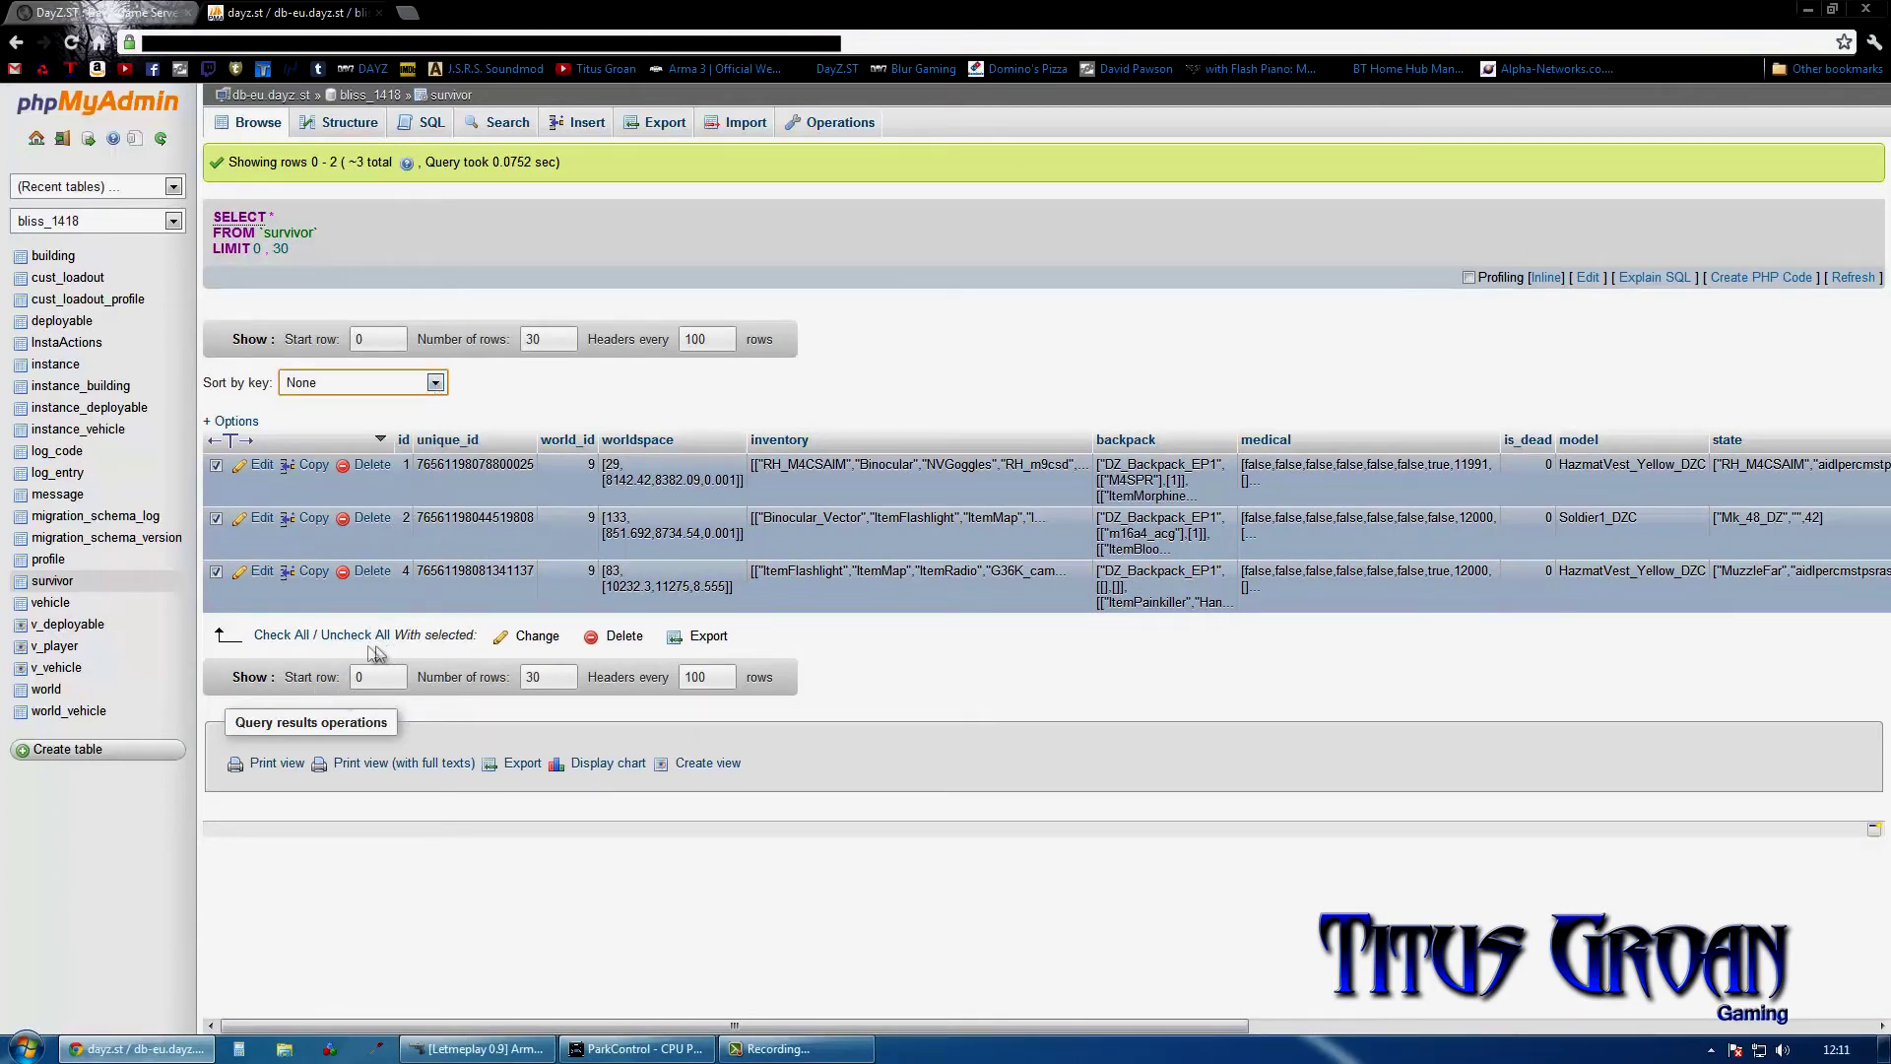
{"action": "left_click", "coordinate": [623, 636]}
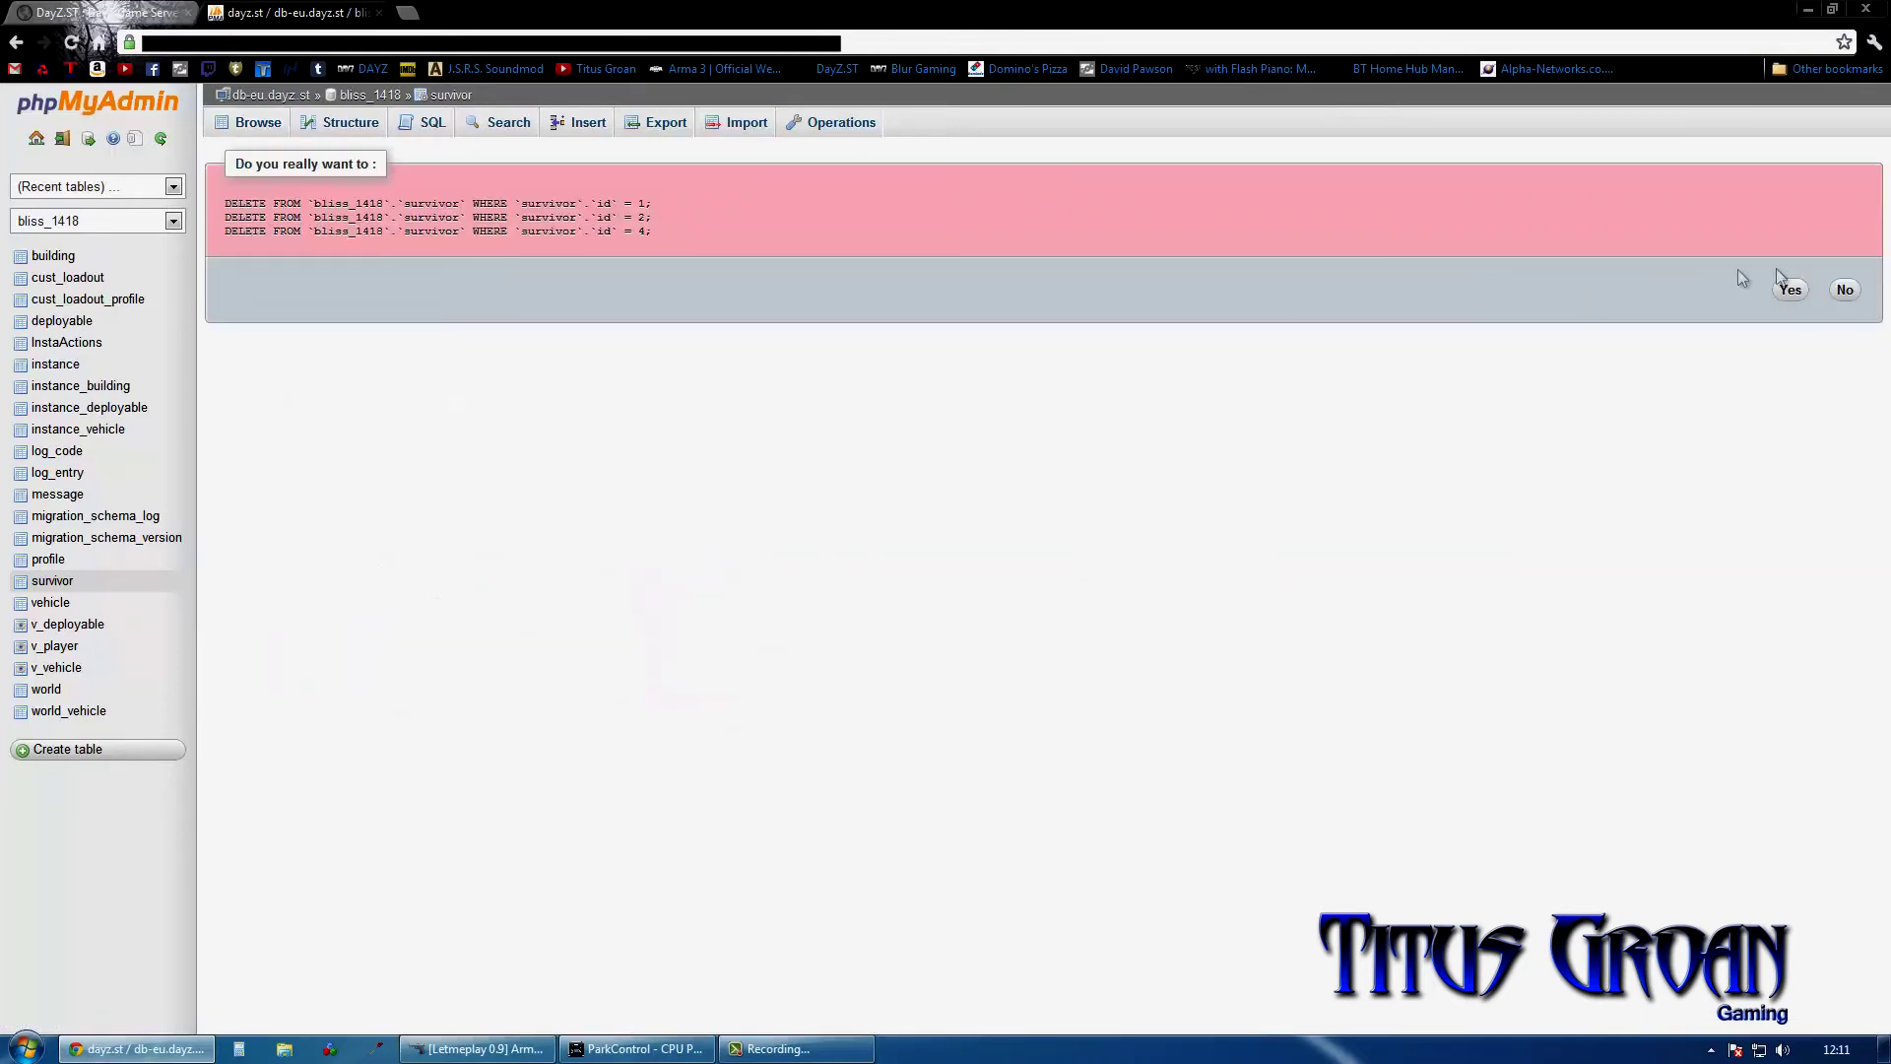
{"action": "left_click", "coordinate": [1789, 289]}
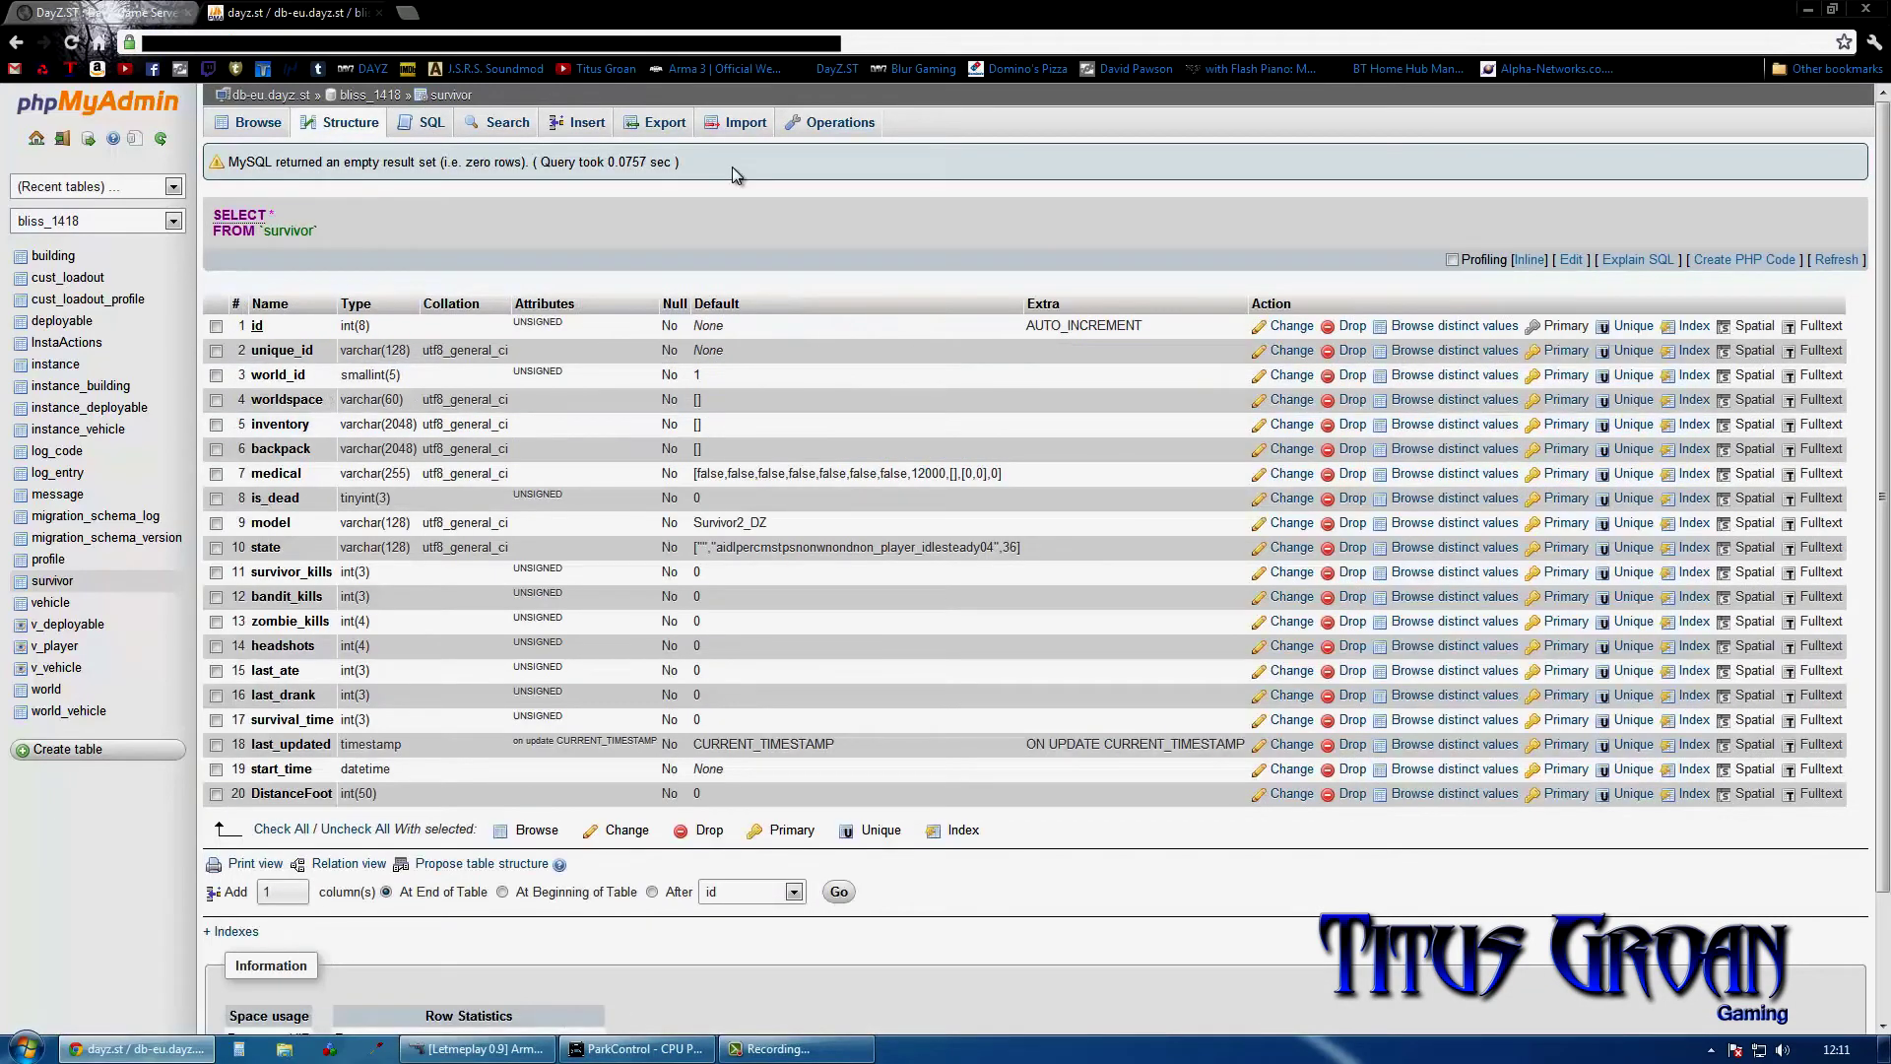
{"action": "left_click", "coordinate": [383, 16]}
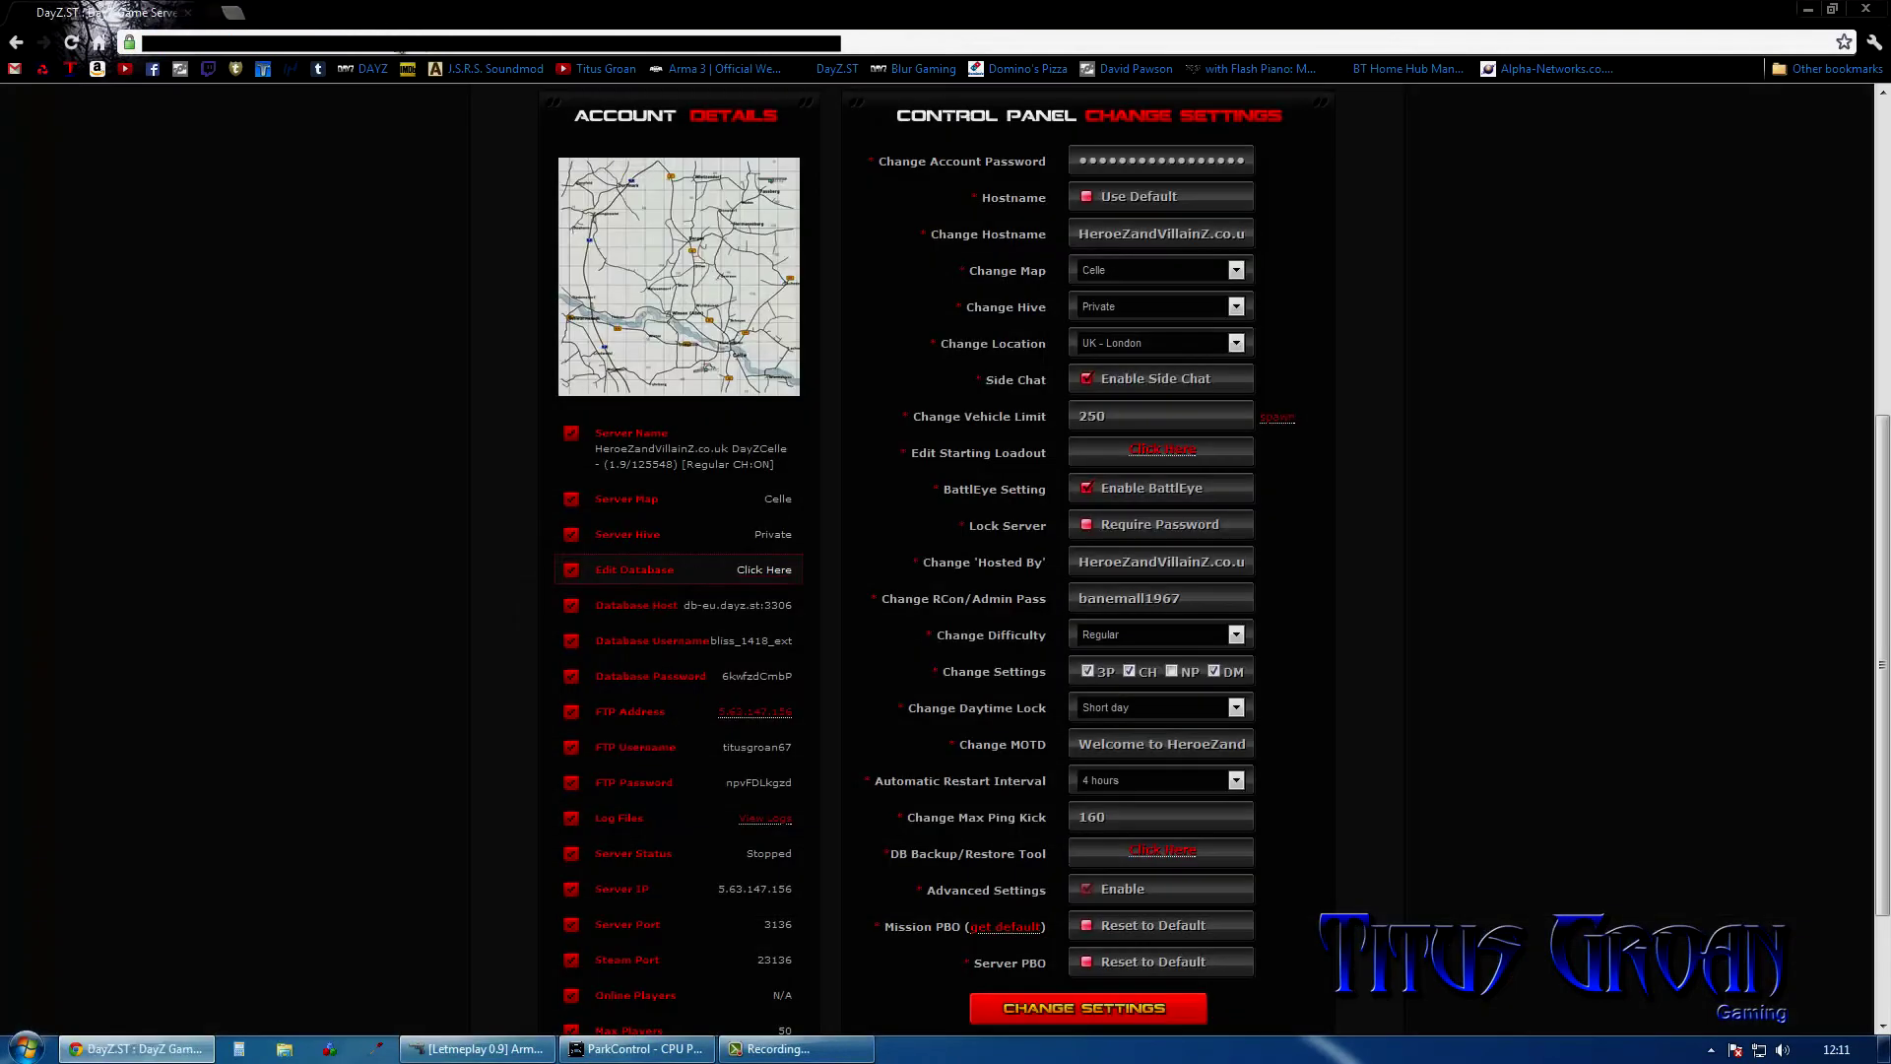
Step: Apply CHANGE SETTINGS on the control panel to save and restart the Celle server
{"action": "left_click", "coordinate": [1138, 1007]}
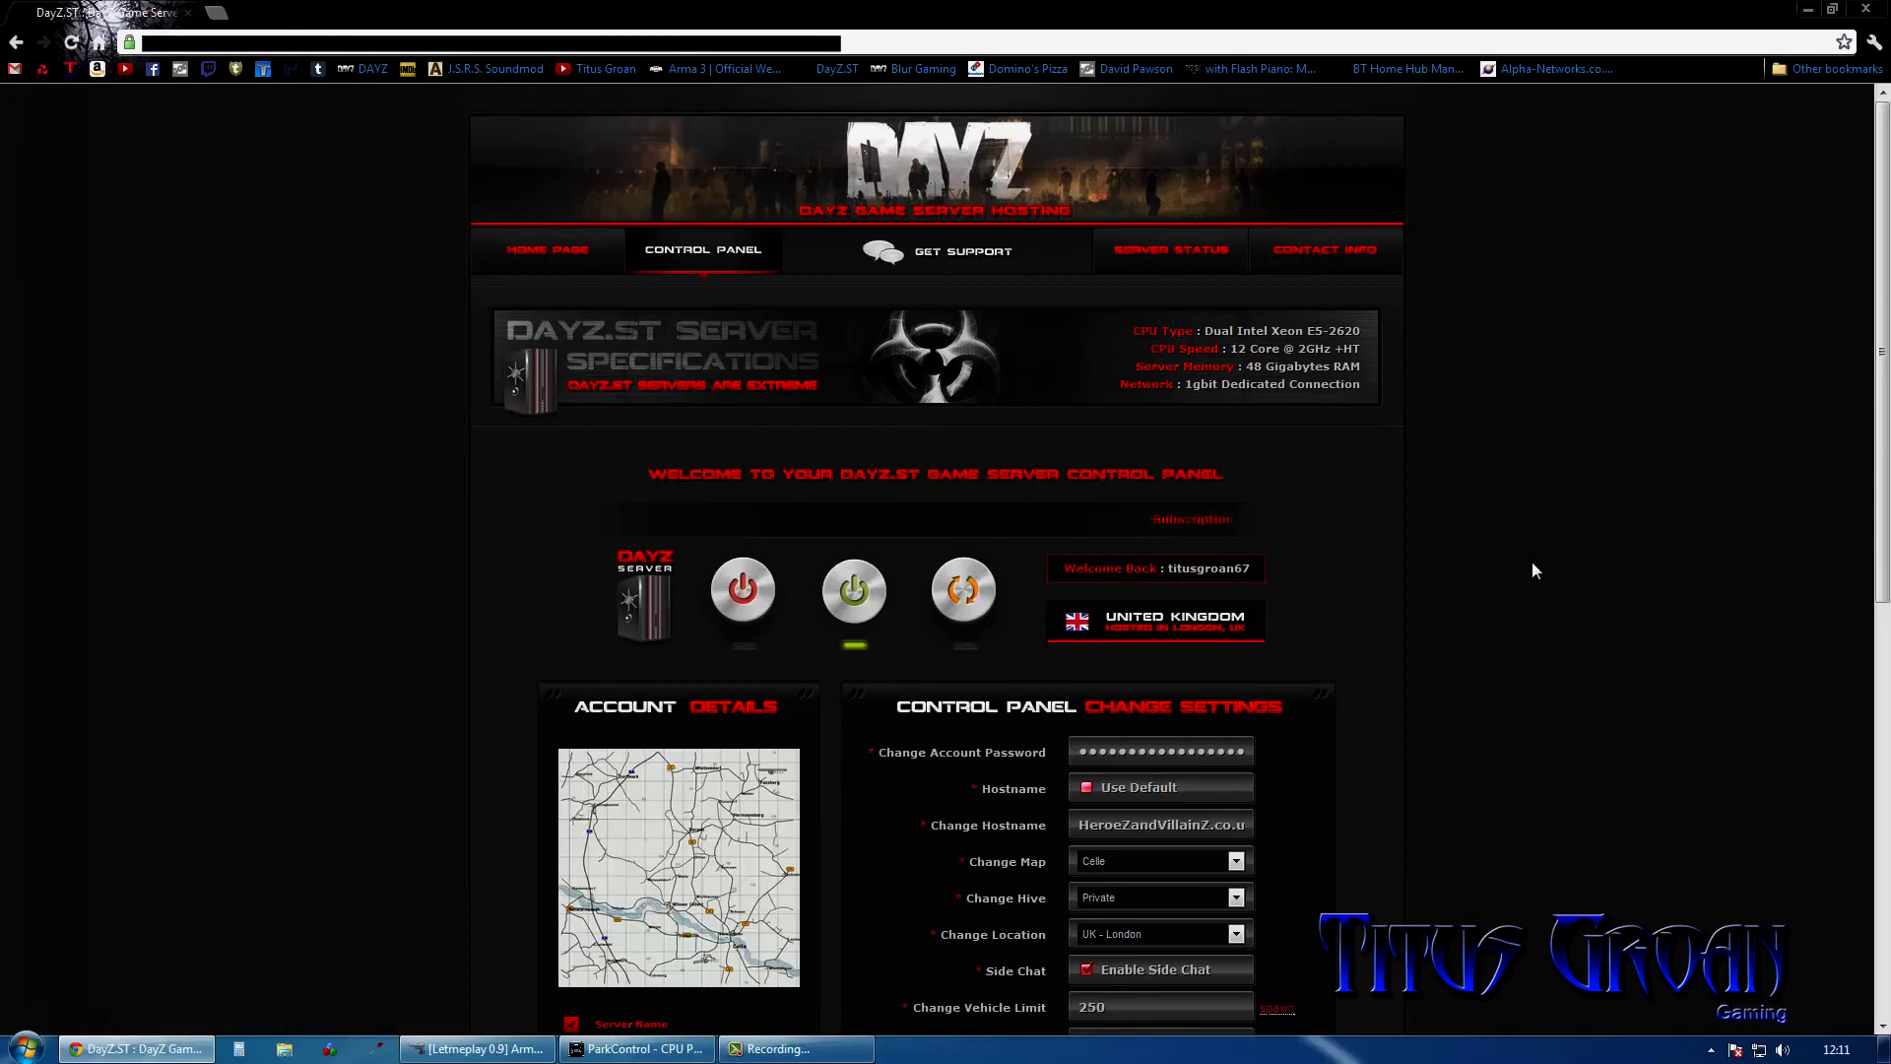
{"action": "scroll", "coordinate": [1465, 497], "scroll_direction": "down", "scroll_amount": 1}
{"action": "scroll", "coordinate": [1463, 500], "scroll_direction": "down", "scroll_amount": 3}
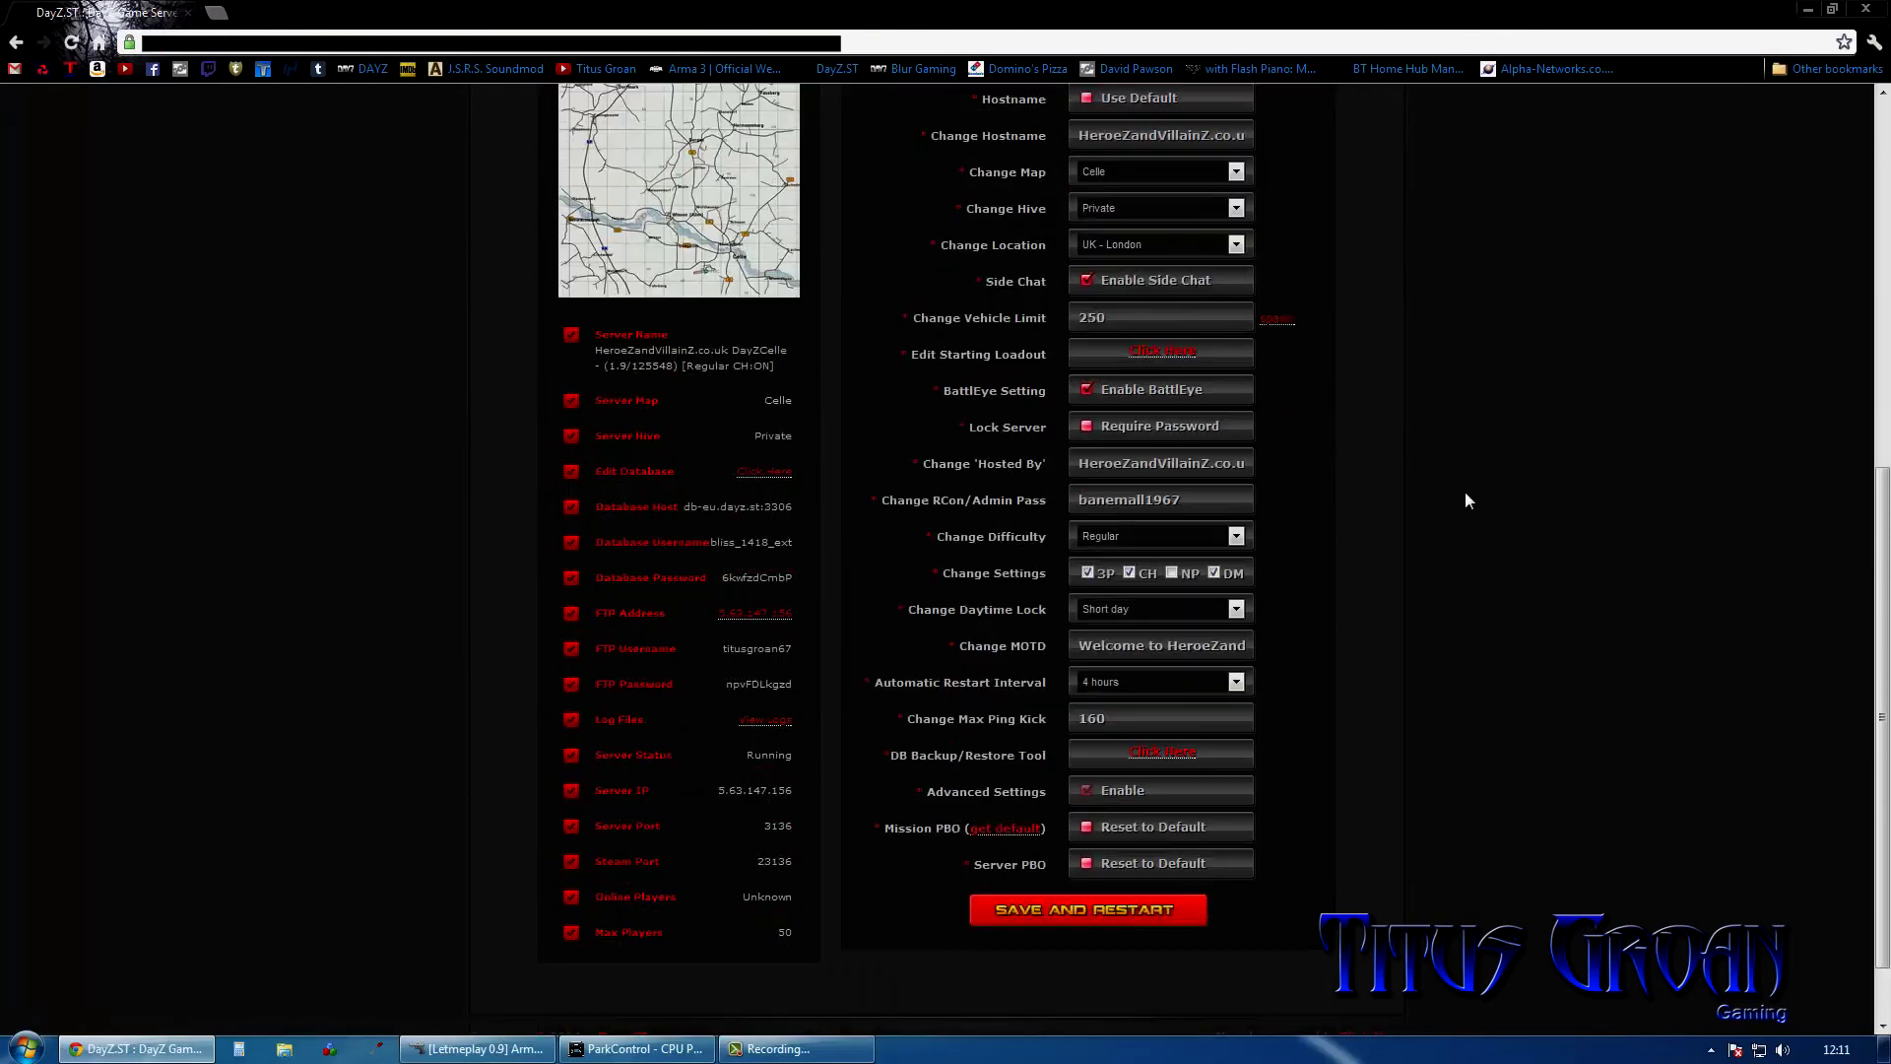
{"action": "scroll", "coordinate": [1464, 500], "scroll_direction": "up", "scroll_amount": 2}
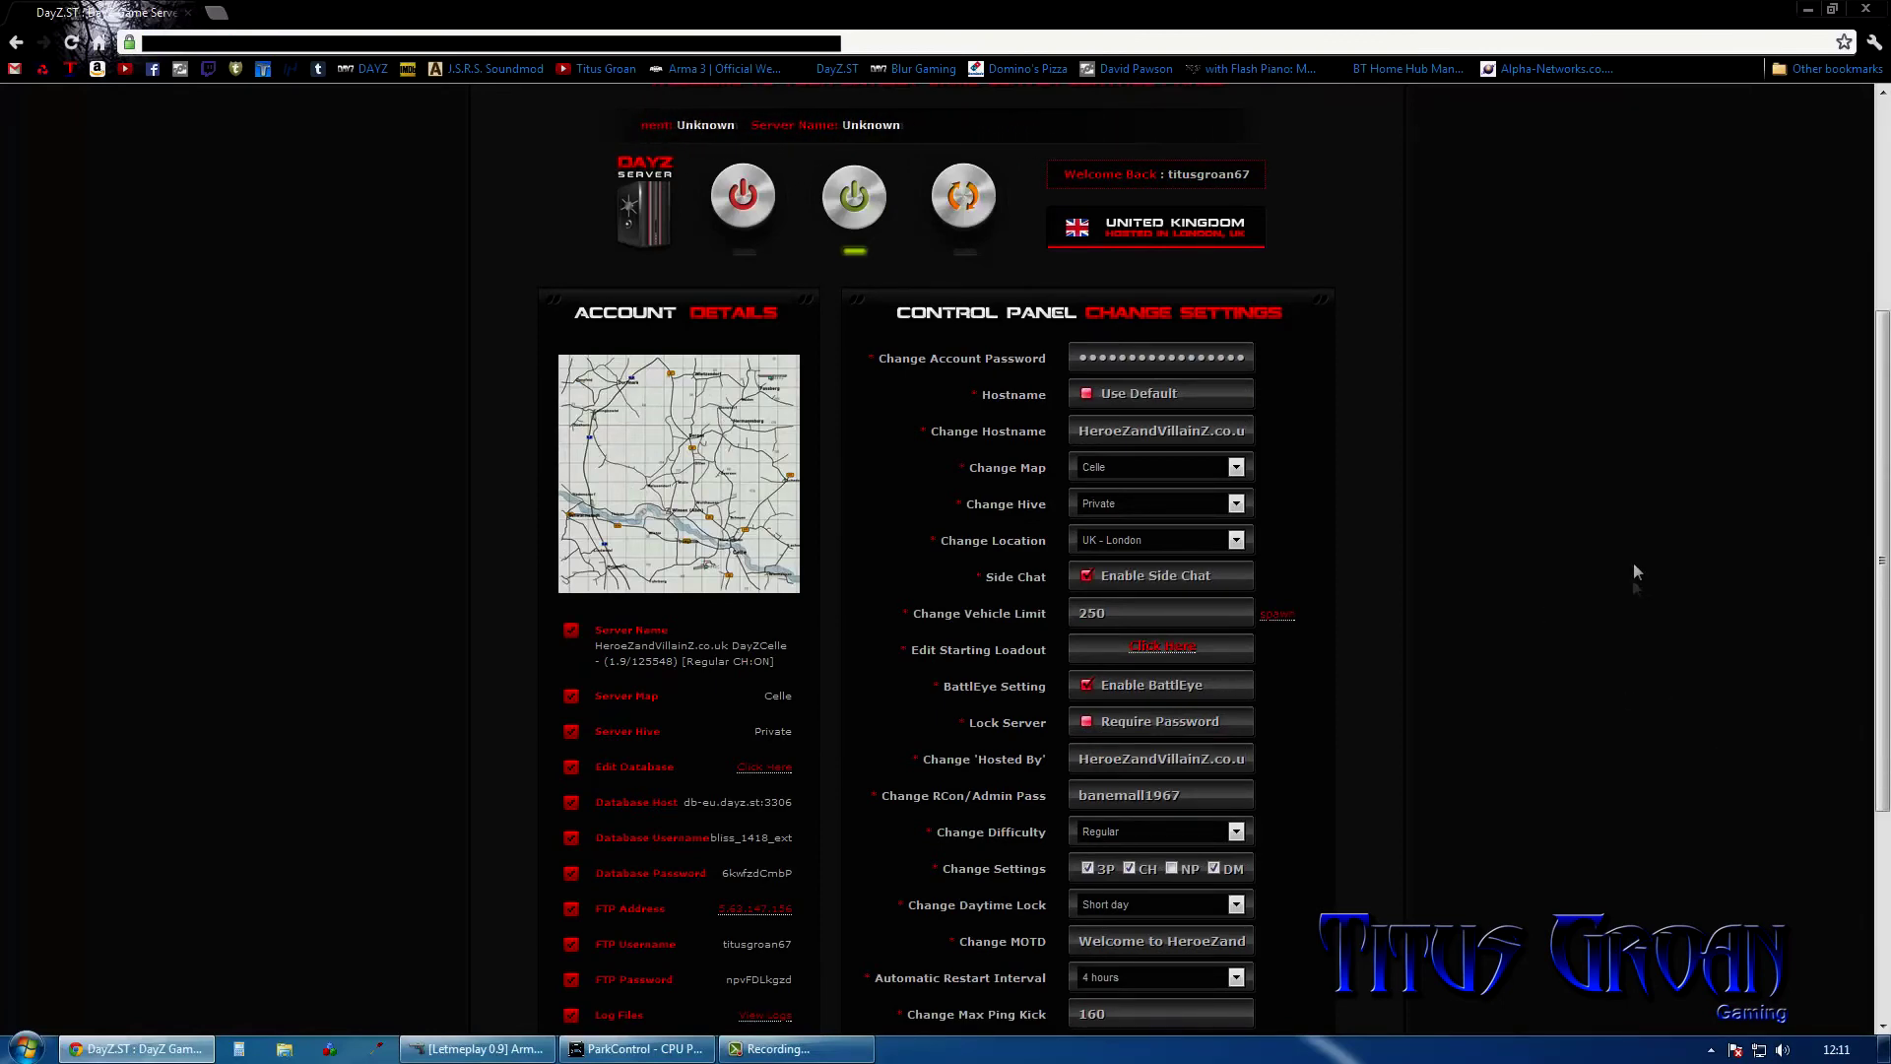
{"action": "scroll", "coordinate": [1636, 571], "scroll_direction": "down", "scroll_amount": 2}
{"action": "scroll", "coordinate": [1636, 570], "scroll_direction": "up", "scroll_amount": 2}
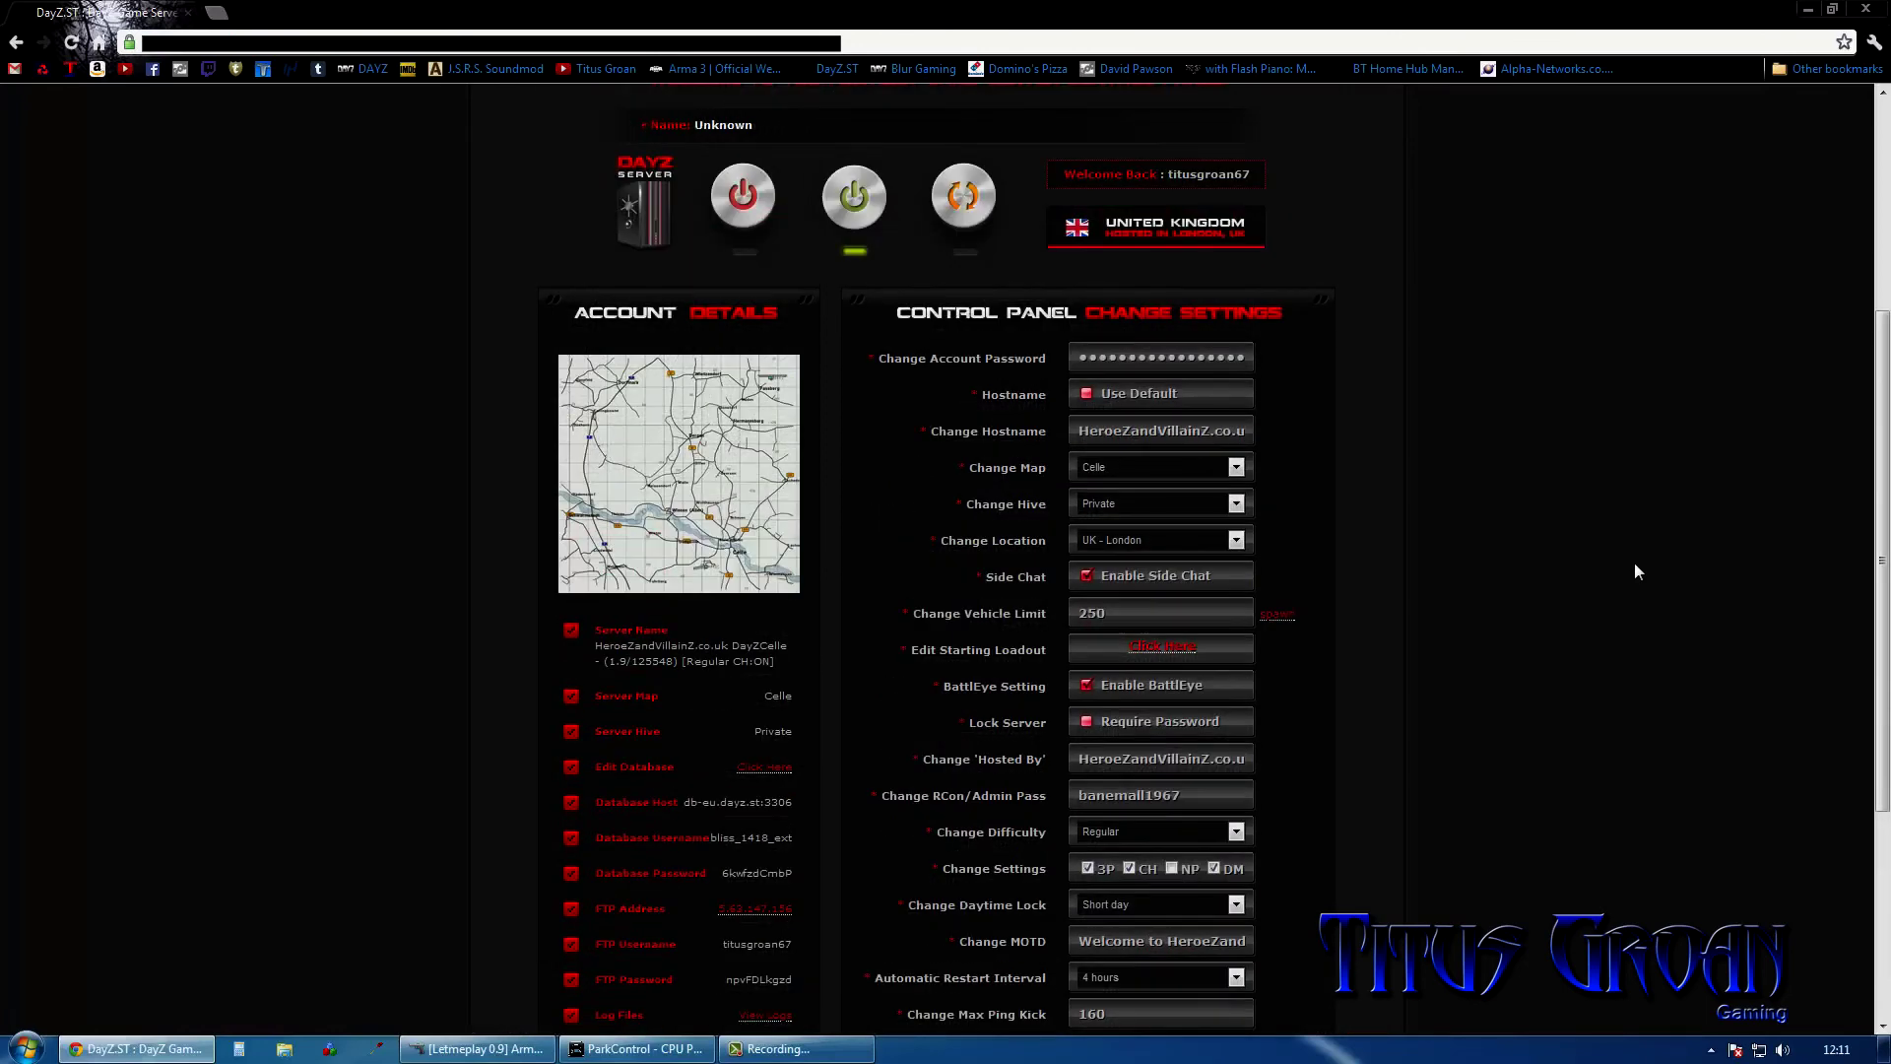